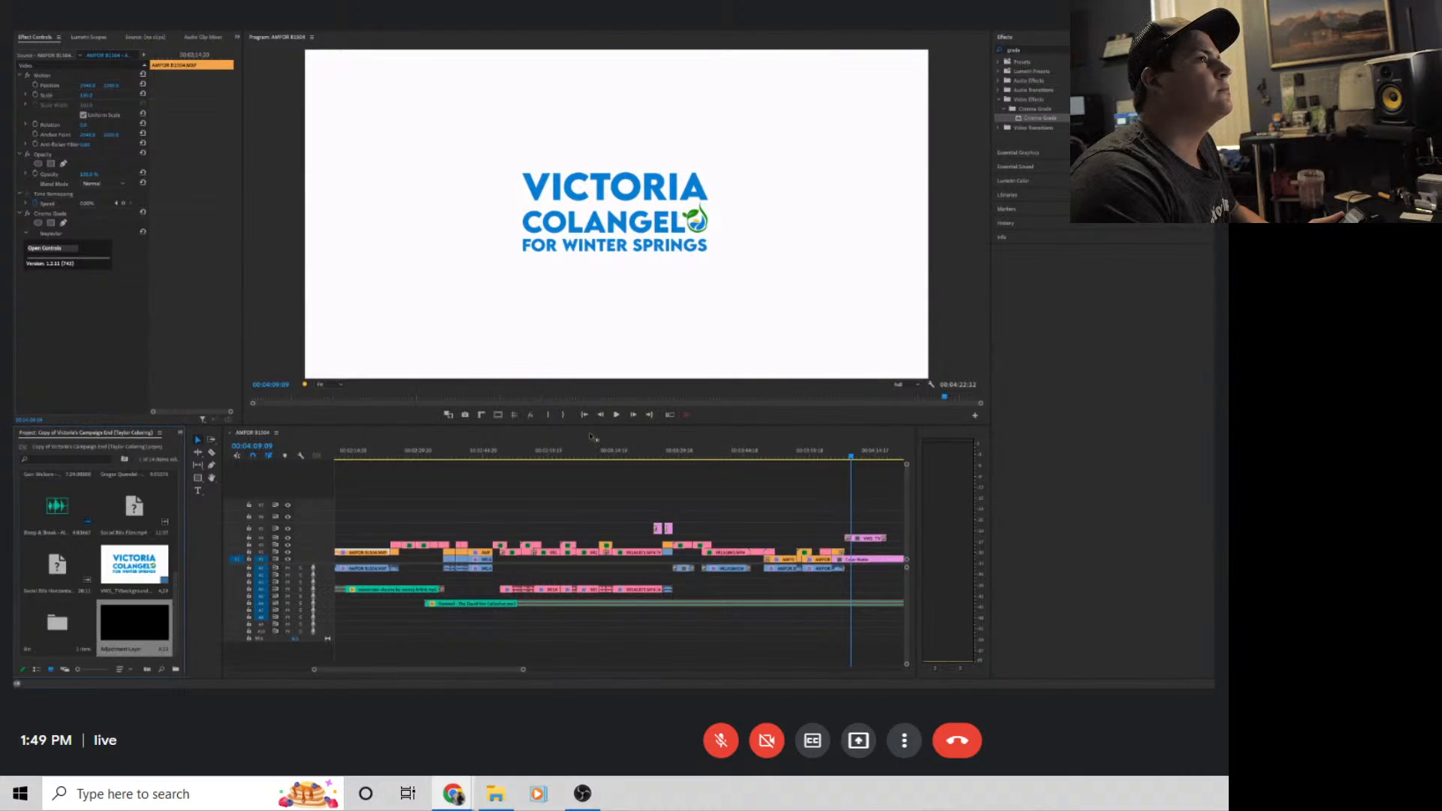
Add an adjustment layer above the clips around 02:25 and place a copy of it one track higher, just before it
drag(122, 628, 450, 516)
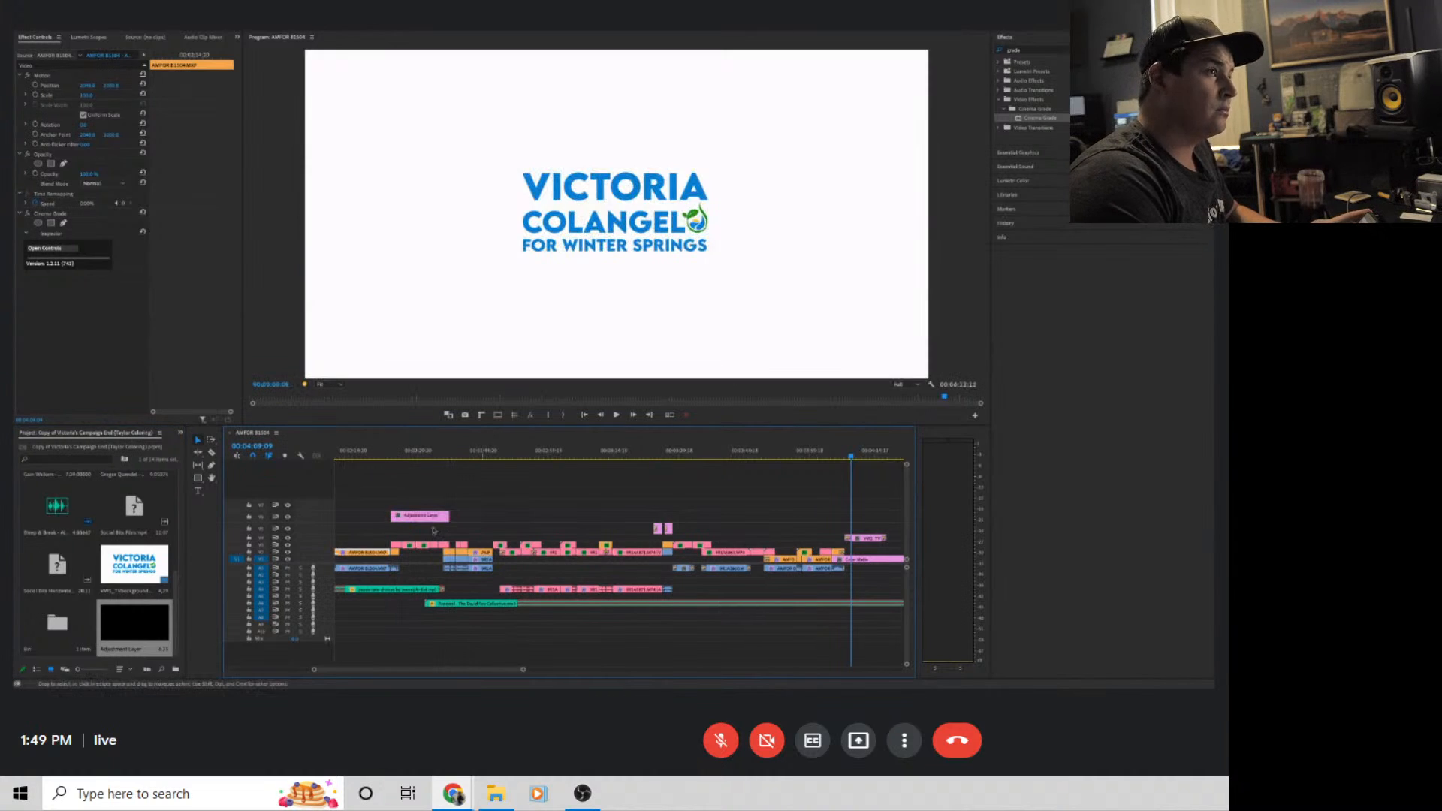
click(426, 520)
click(391, 457)
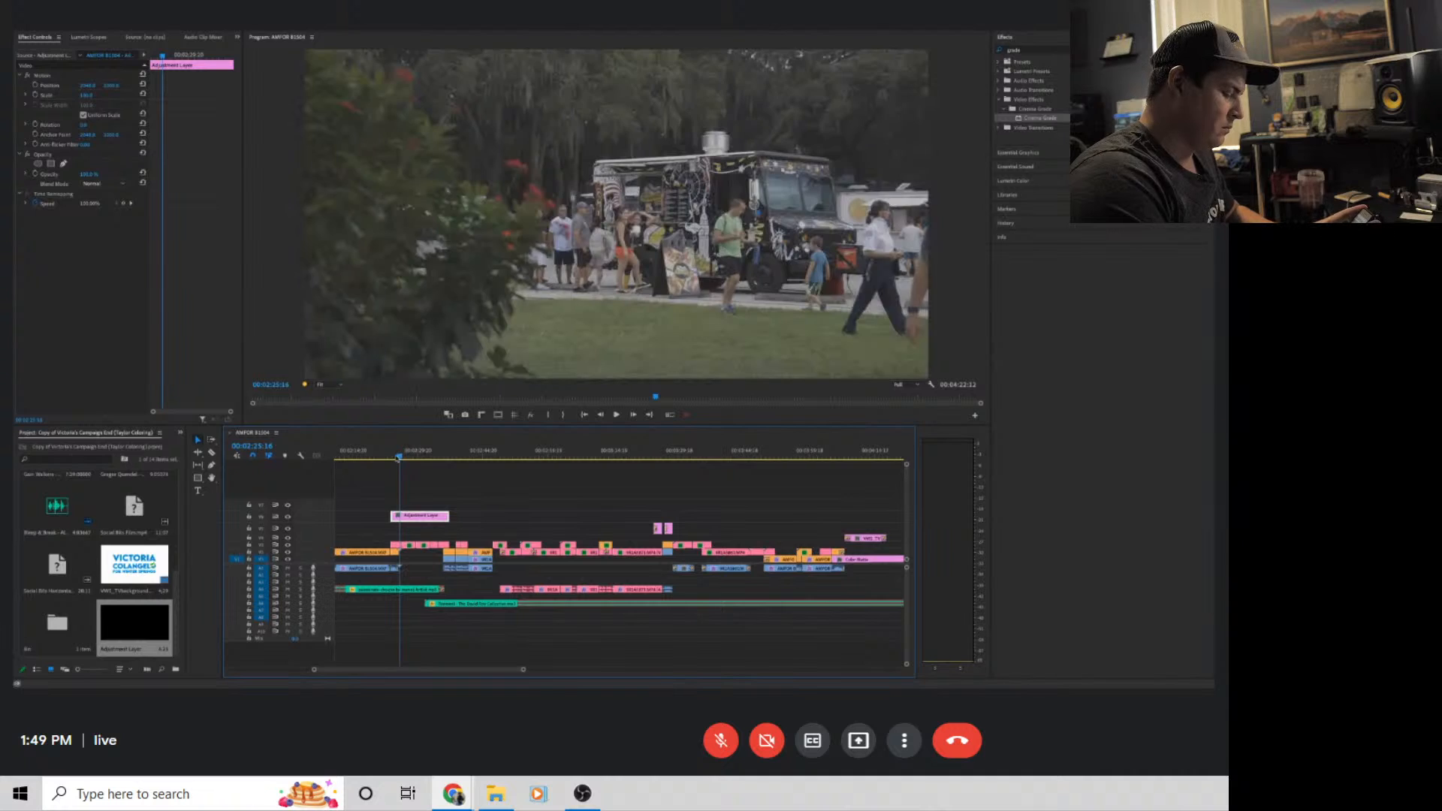
key(space)
drag(396, 459, 452, 462)
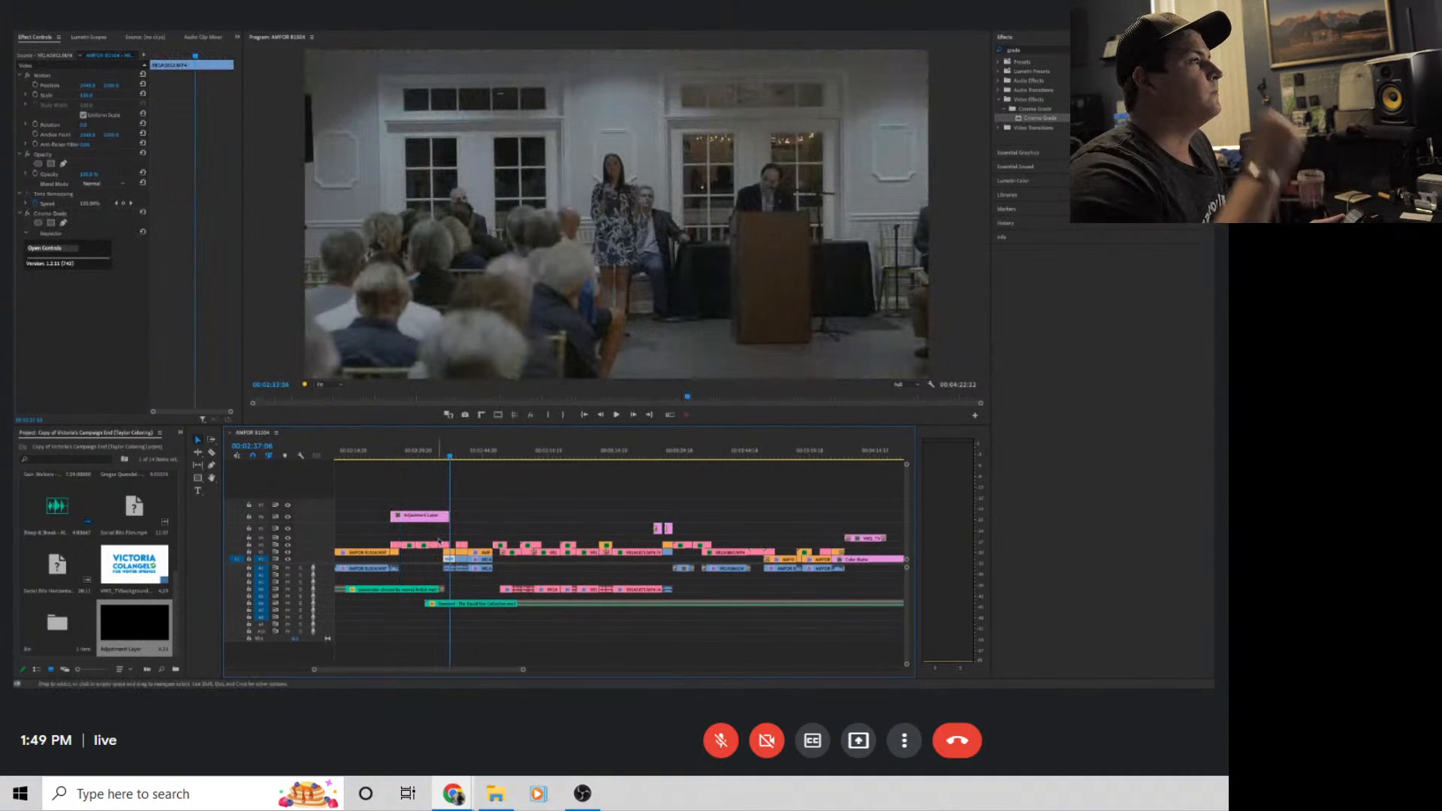
drag(420, 519, 350, 505)
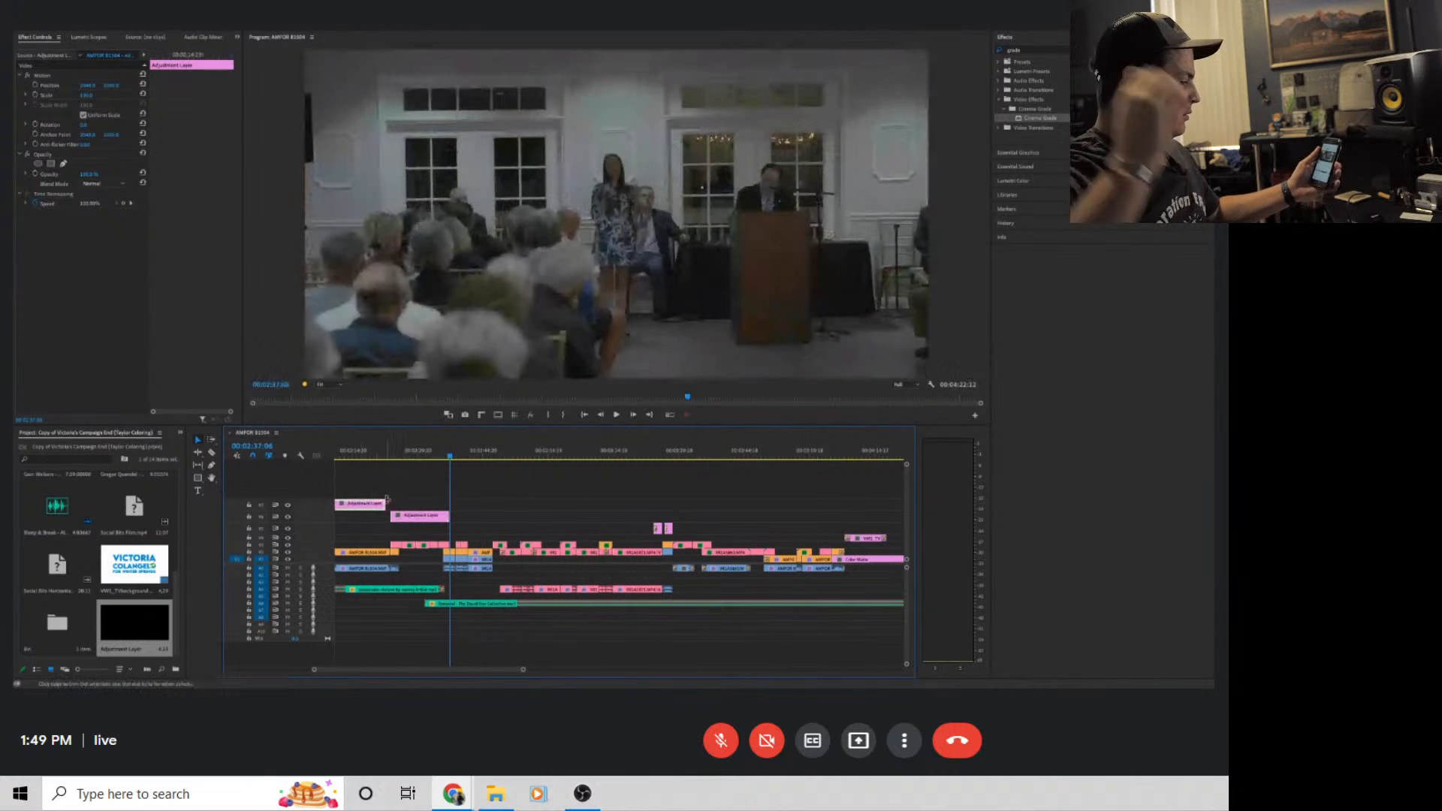
Move both adjustment layers toward the beginning of the sequence and align one with the start of the first clip
drag(521, 670, 574, 670)
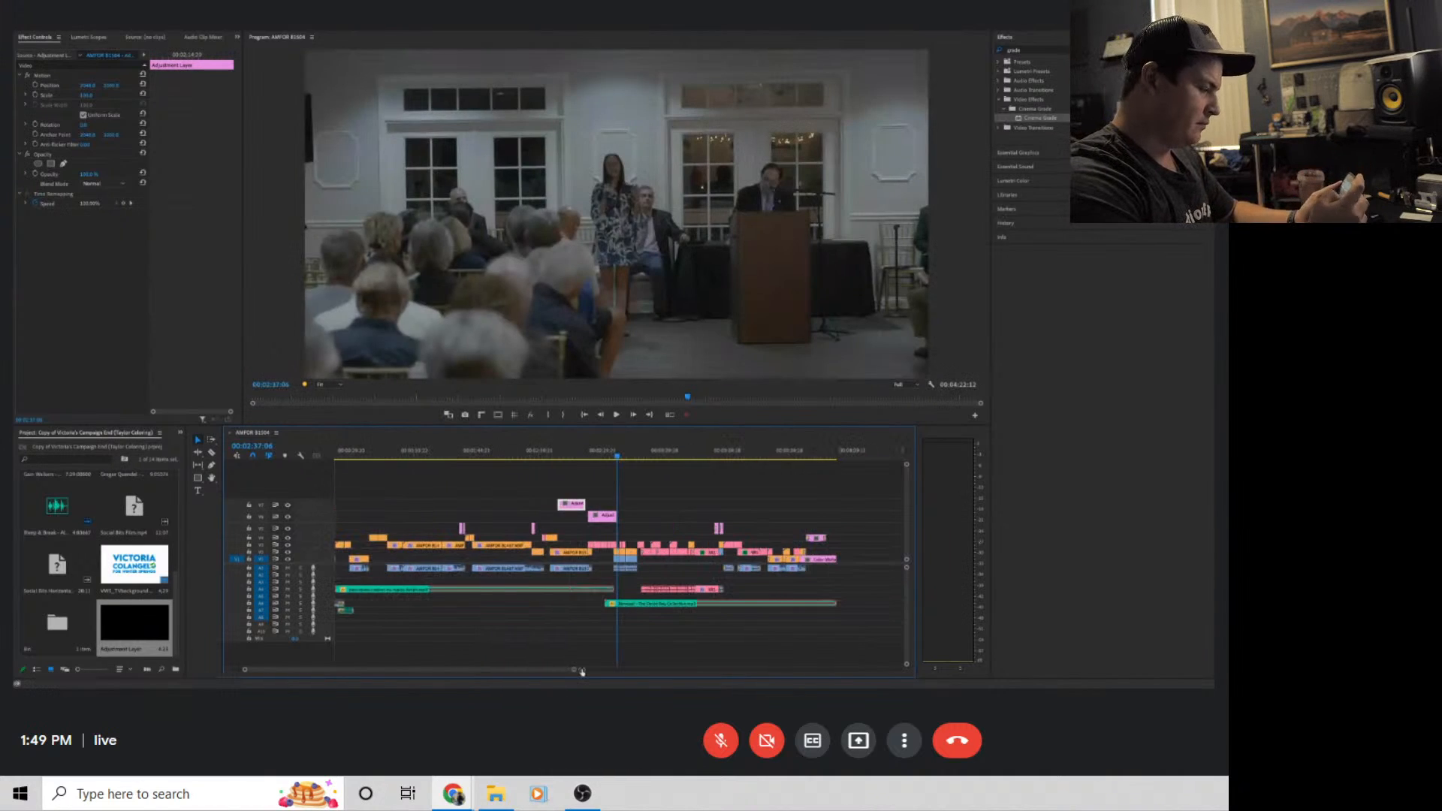
click(591, 501)
drag(580, 504, 377, 504)
drag(459, 670, 446, 671)
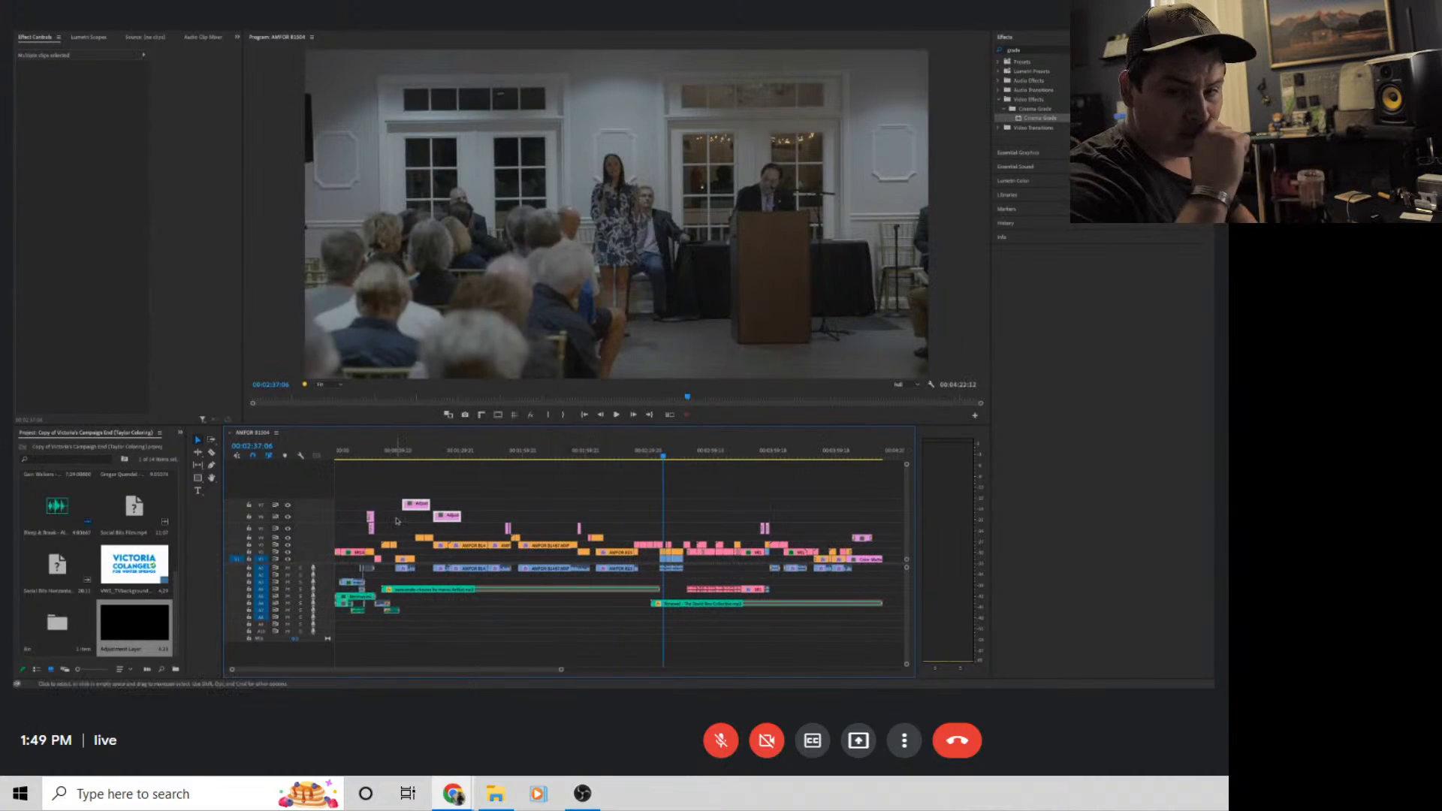
mouse_move(420, 505)
mouse_down()
mouse_move(355, 497)
mouse_move(413, 496)
mouse_up()
click(346, 461)
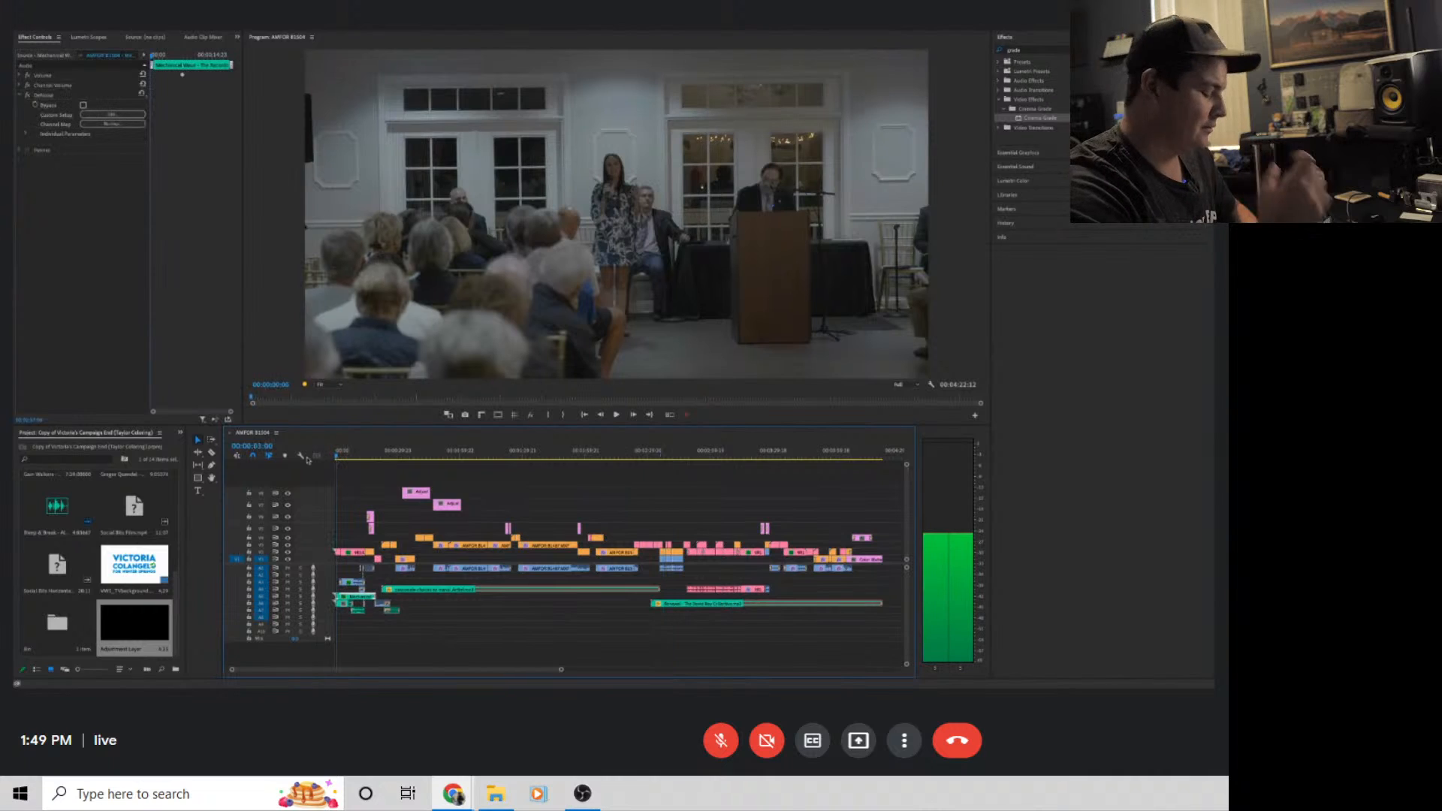
drag(561, 669, 422, 670)
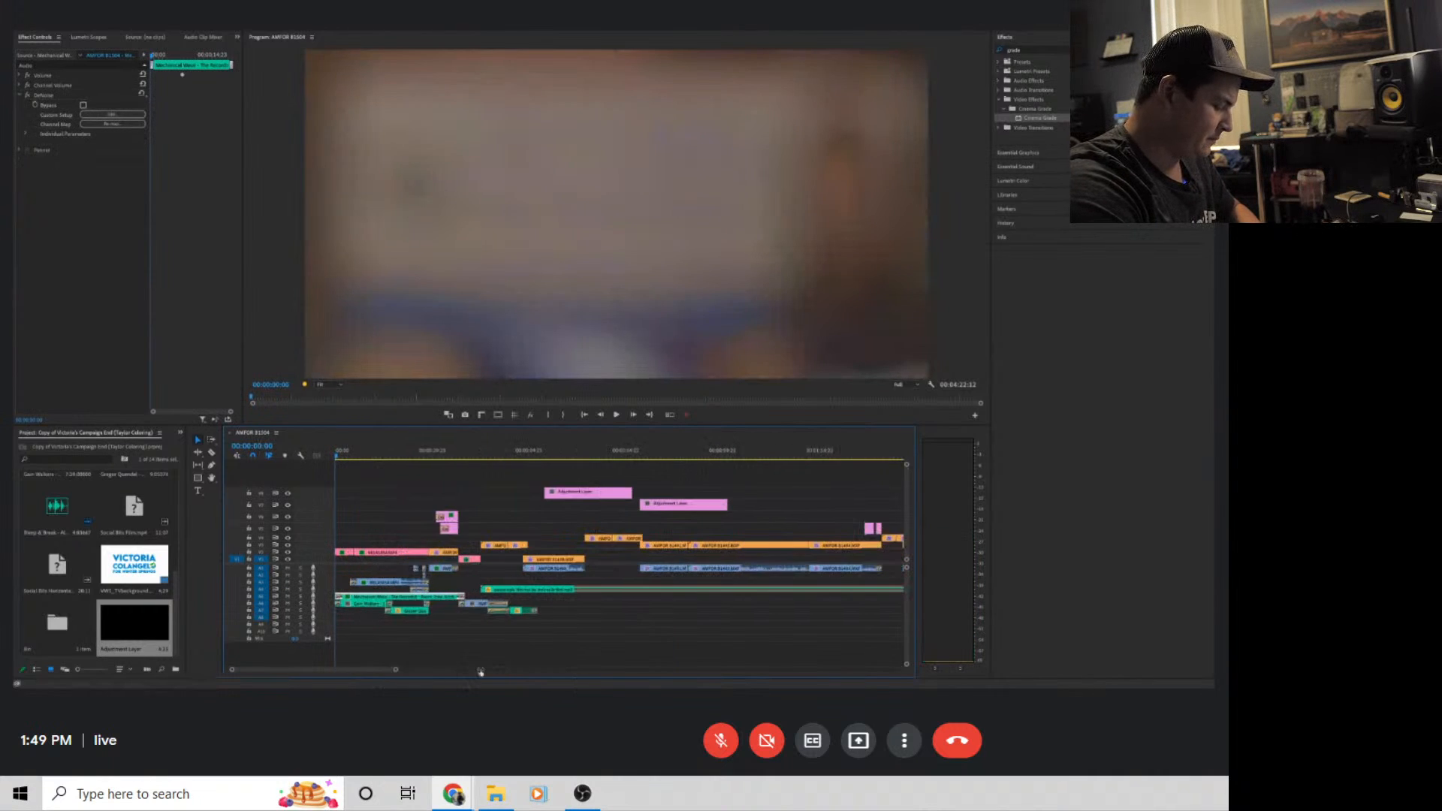
drag(579, 492, 435, 502)
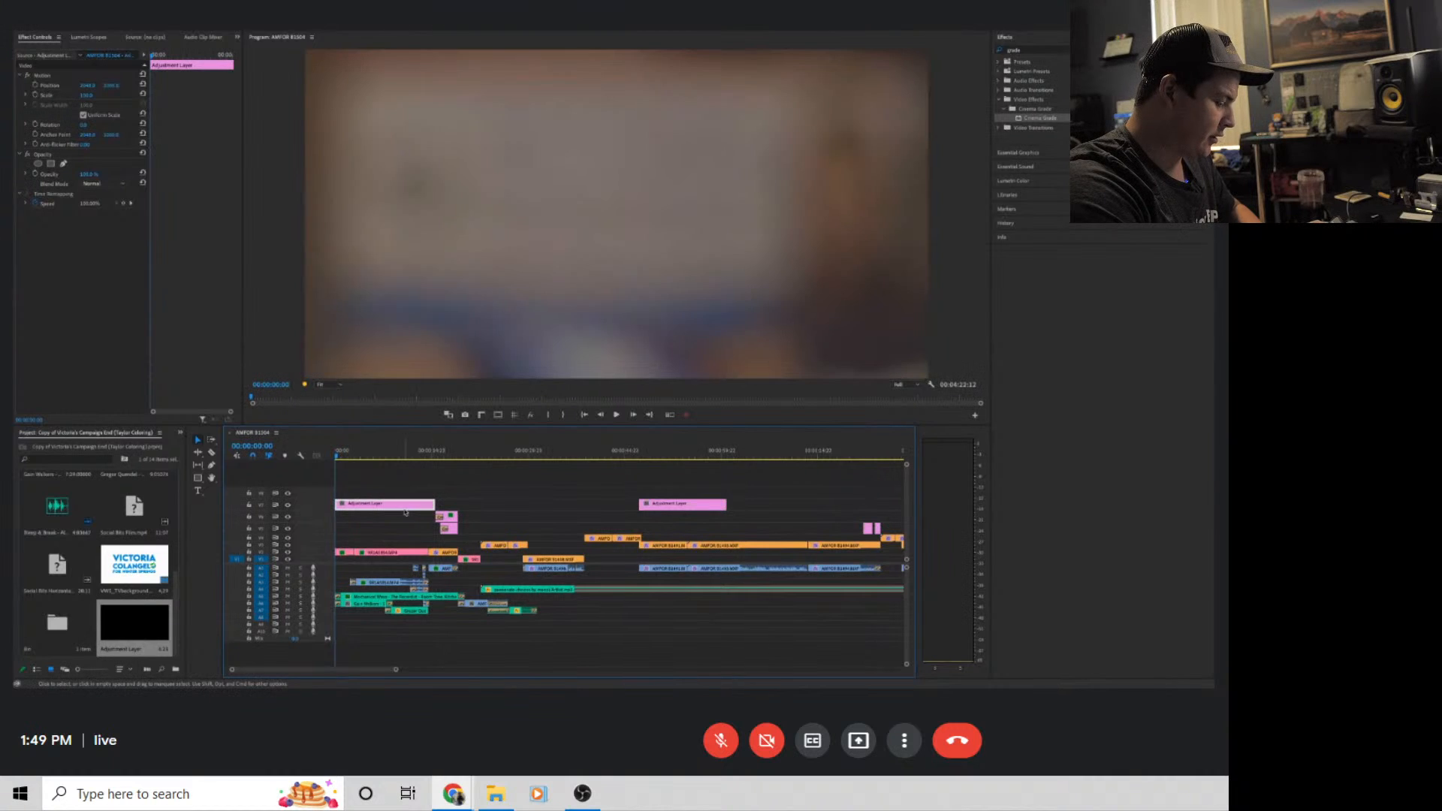
Trim the opening adjustment layer to end at 00:00:14:15 and move it onto the track directly above the opening footage
drag(338, 458, 430, 454)
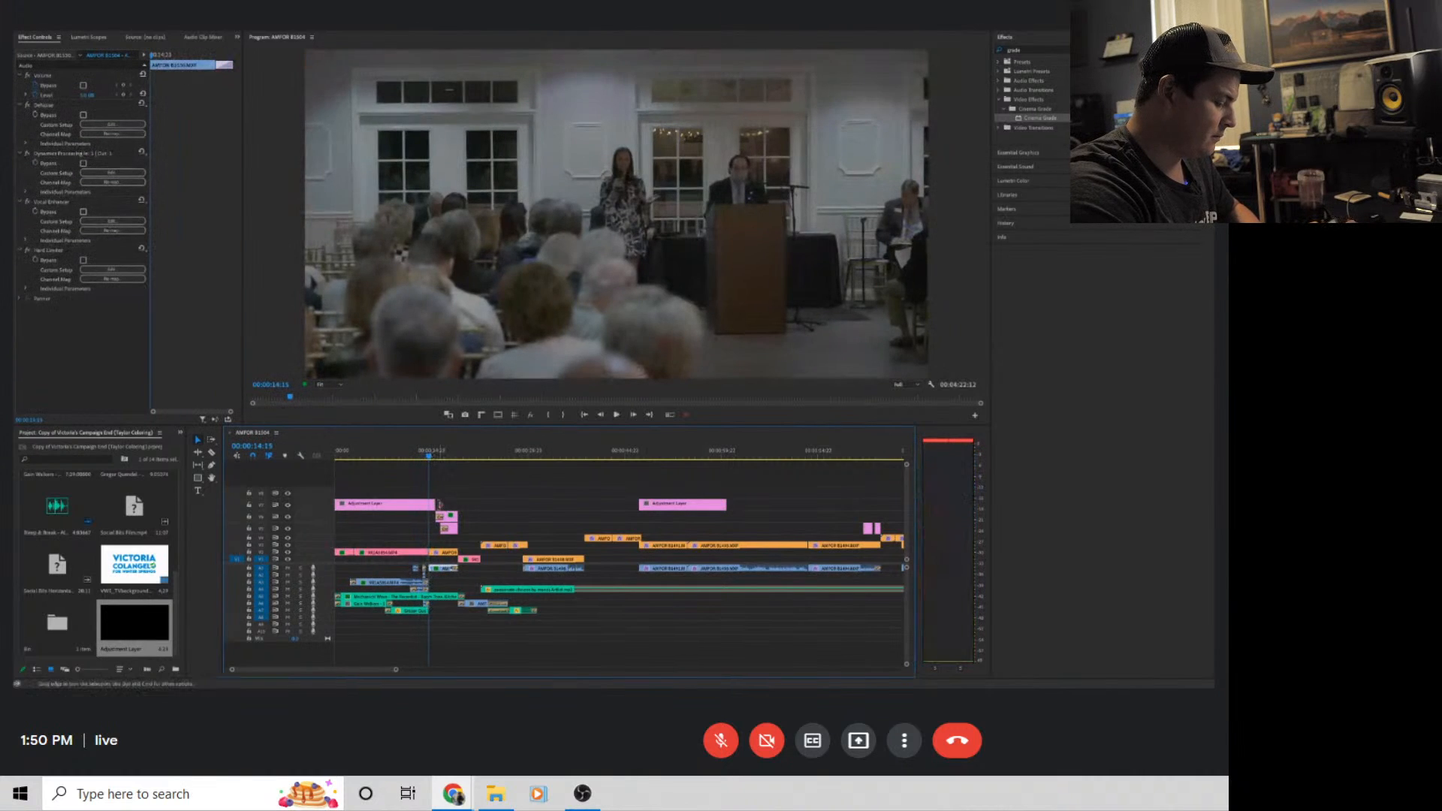
drag(440, 505, 433, 504)
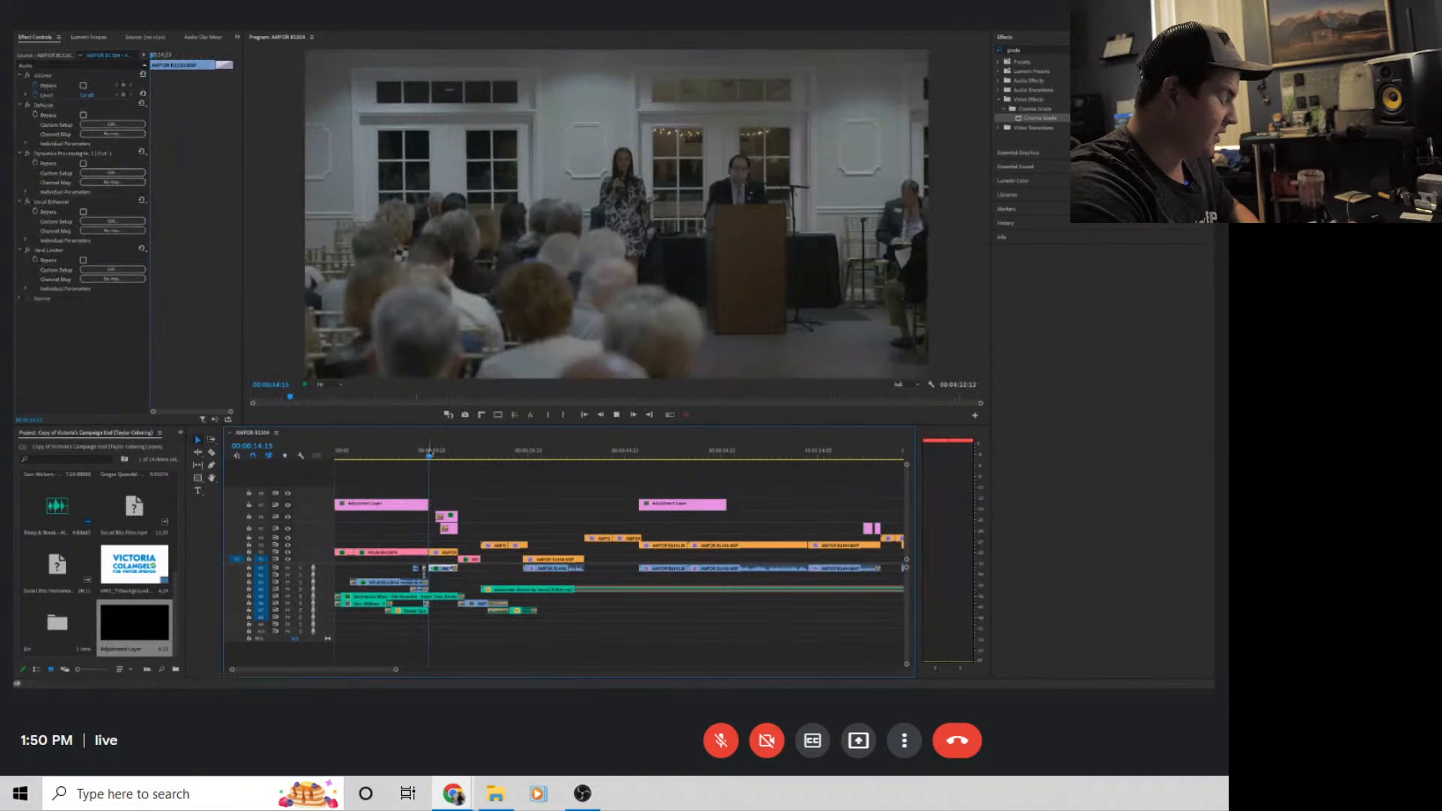
drag(429, 453, 451, 455)
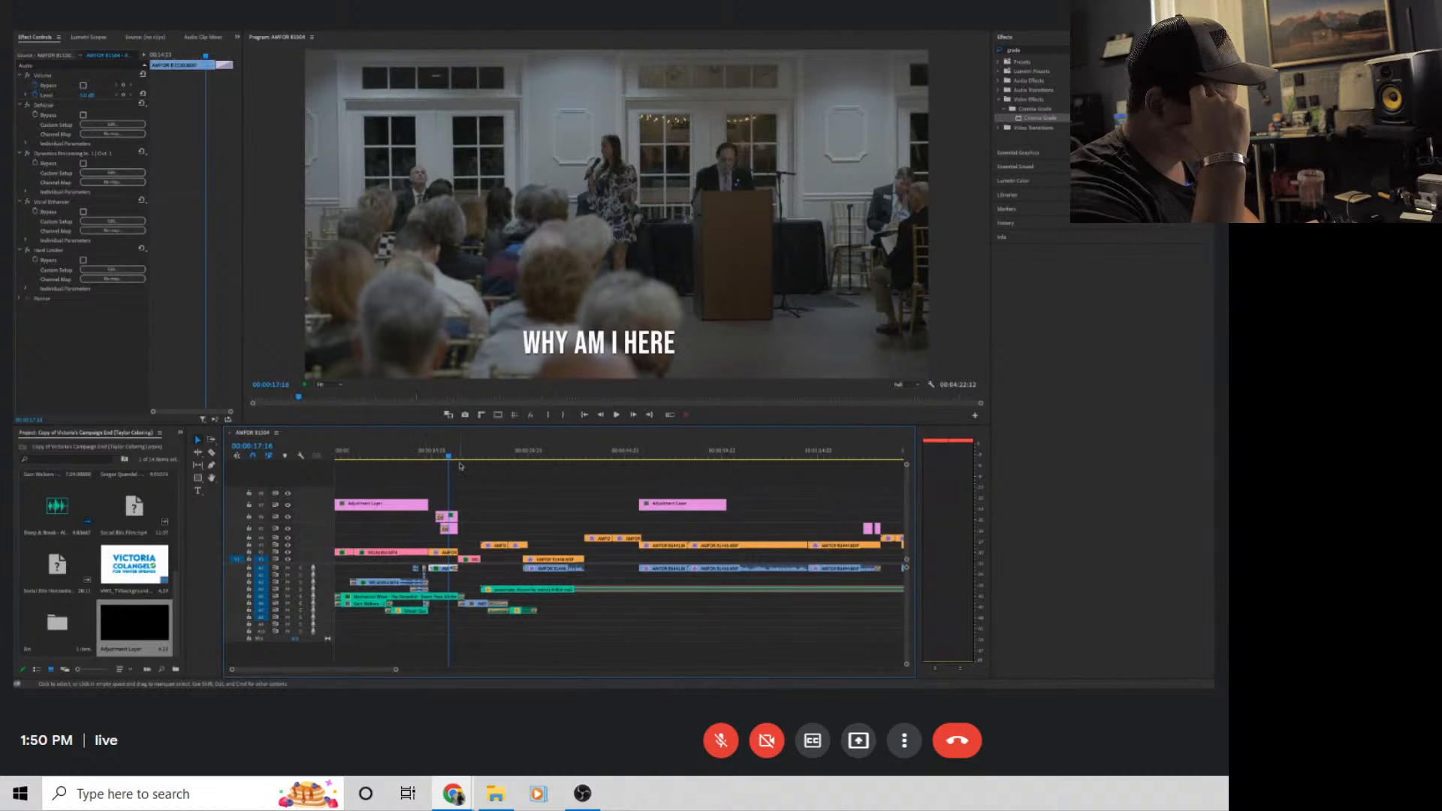
mouse_move(452, 456)
mouse_down()
mouse_move(429, 458)
mouse_move(452, 458)
mouse_up()
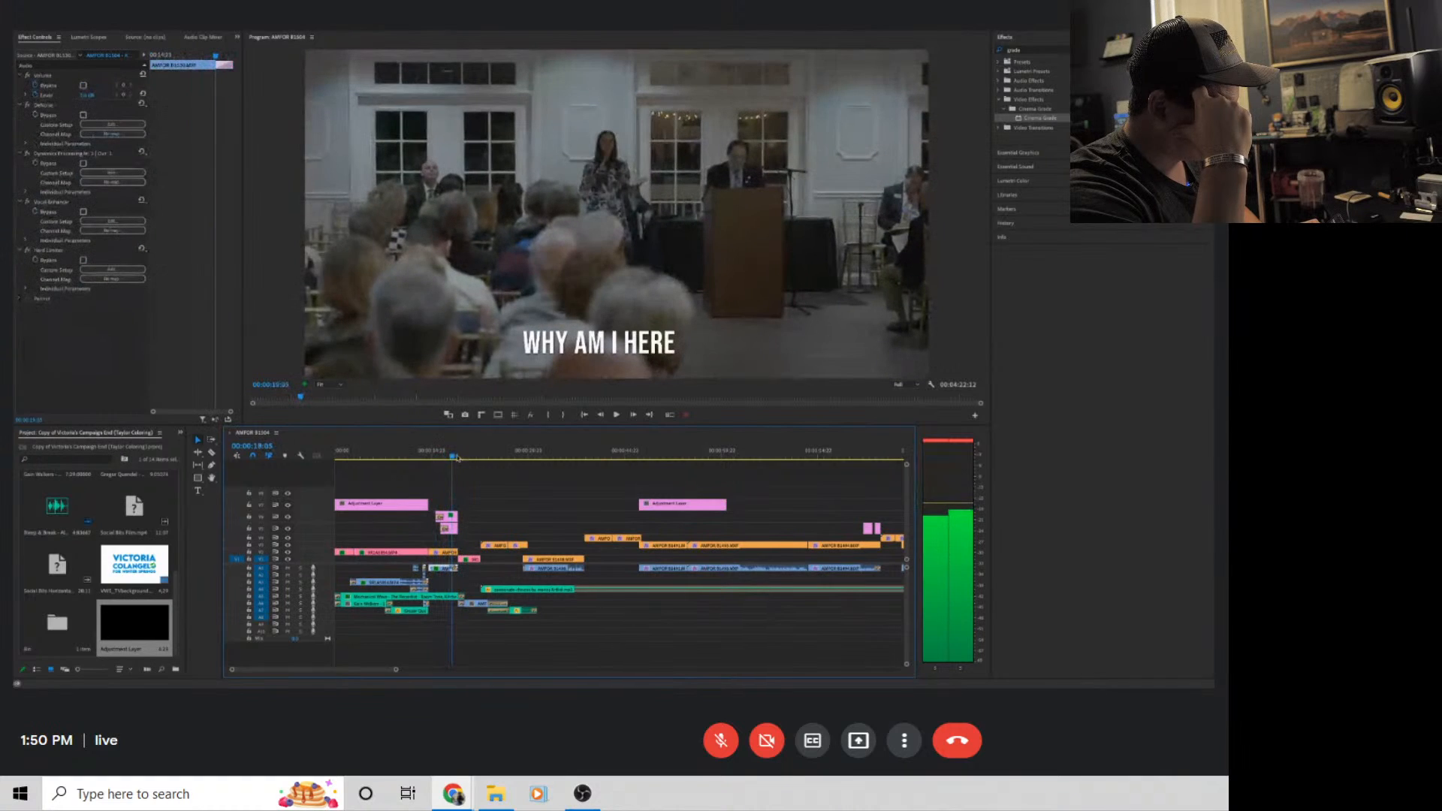
drag(394, 504, 392, 539)
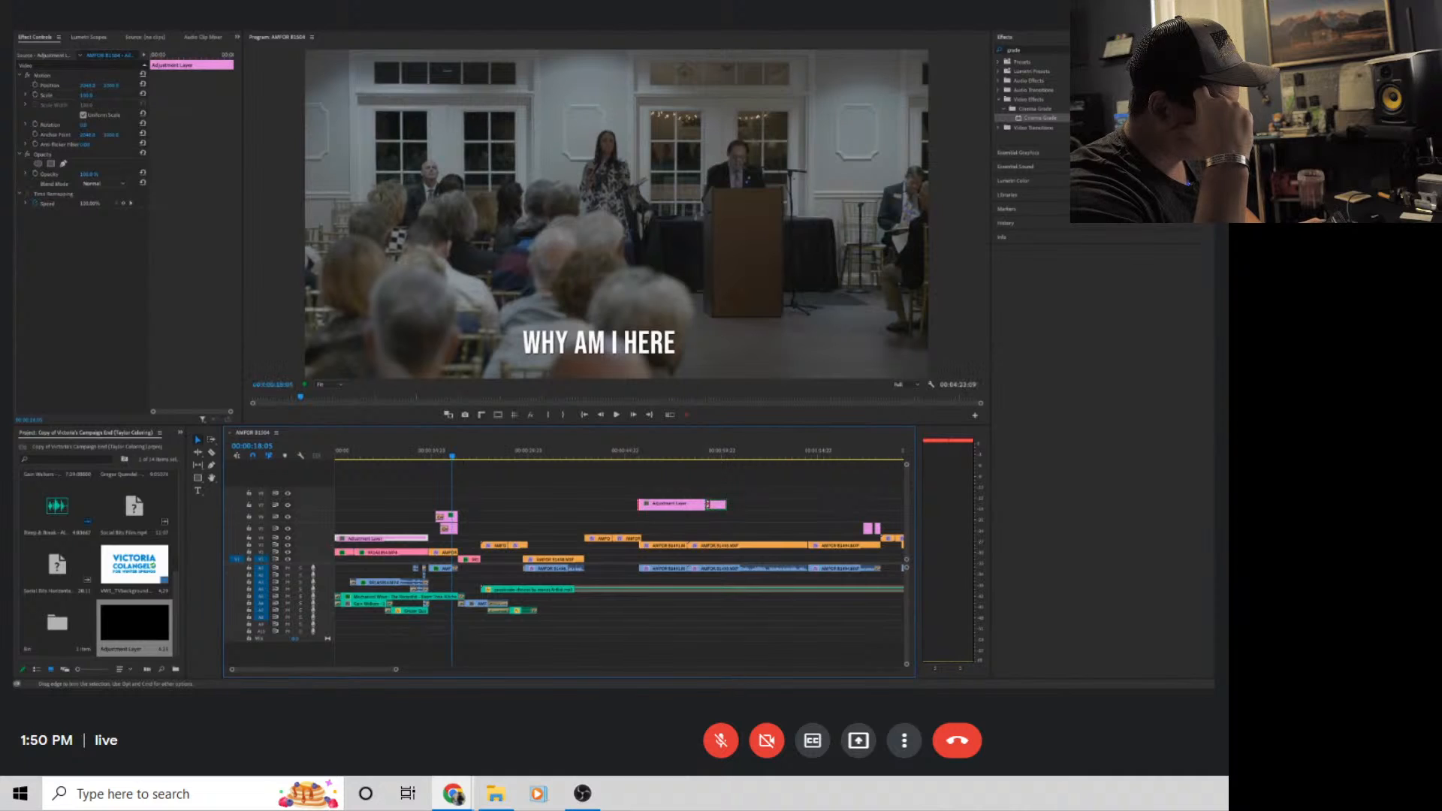
Try a second adjustment layer directly after the opening one, and delete both adjustment layers
drag(707, 505, 443, 541)
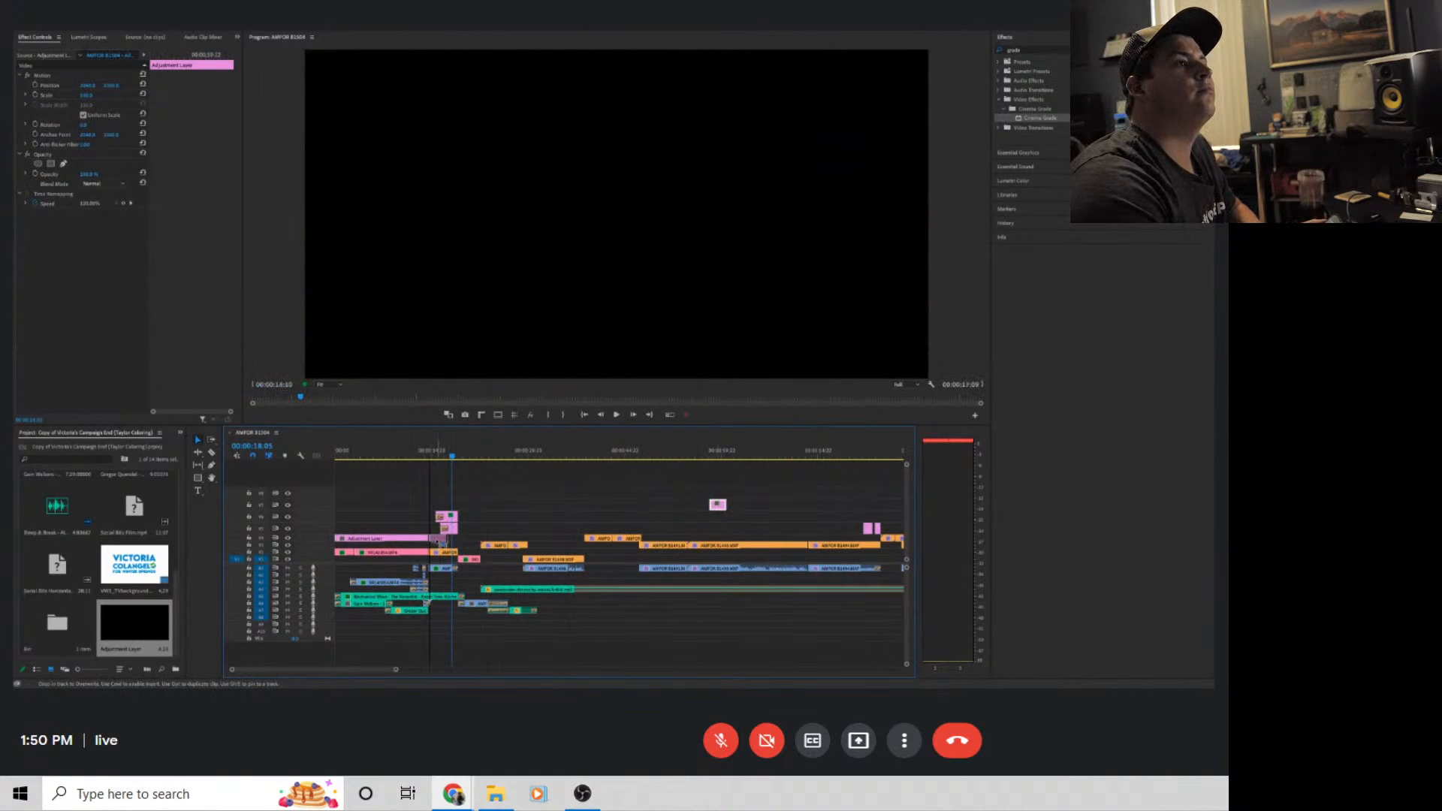
drag(438, 542, 457, 538)
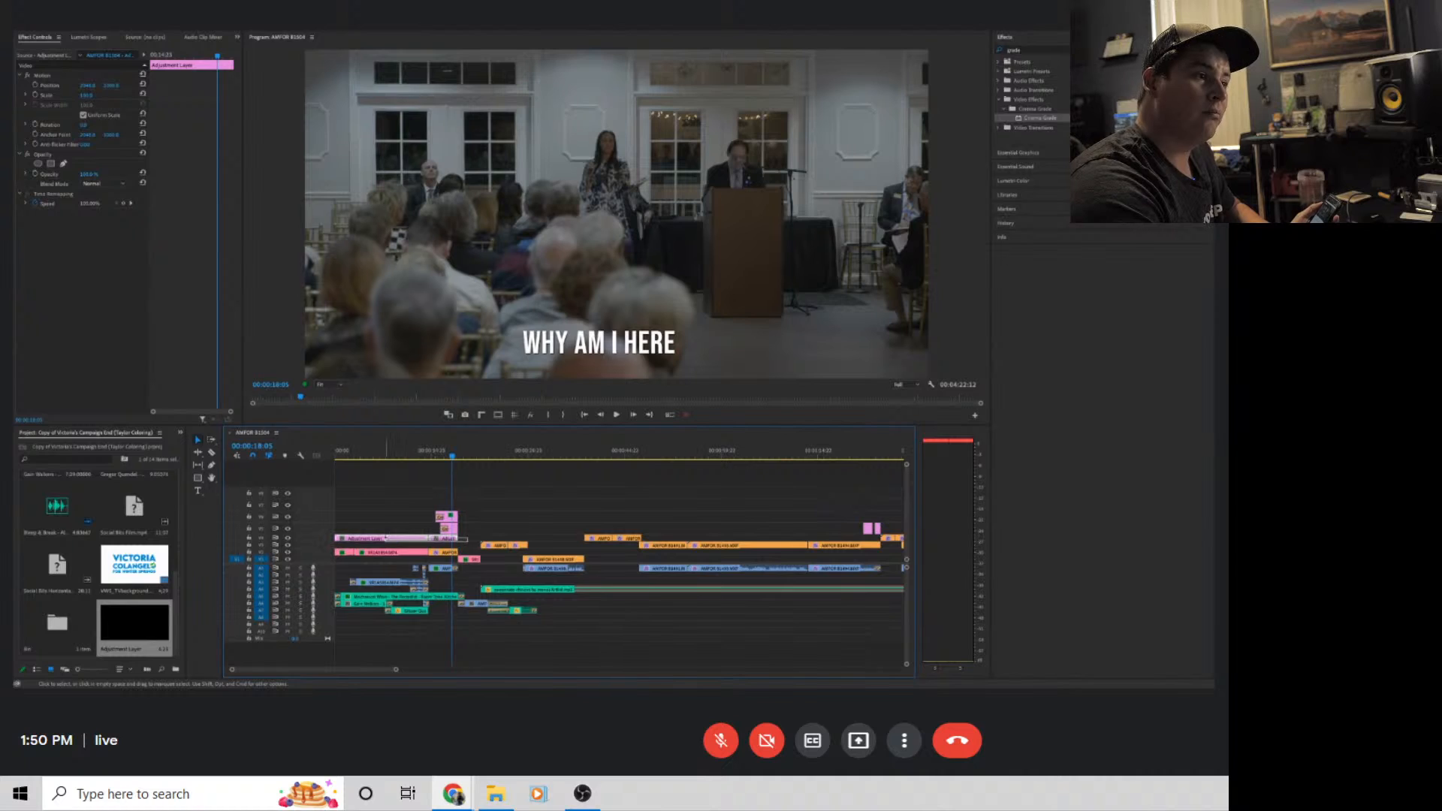
shift+click(385, 539)
key(Delete)
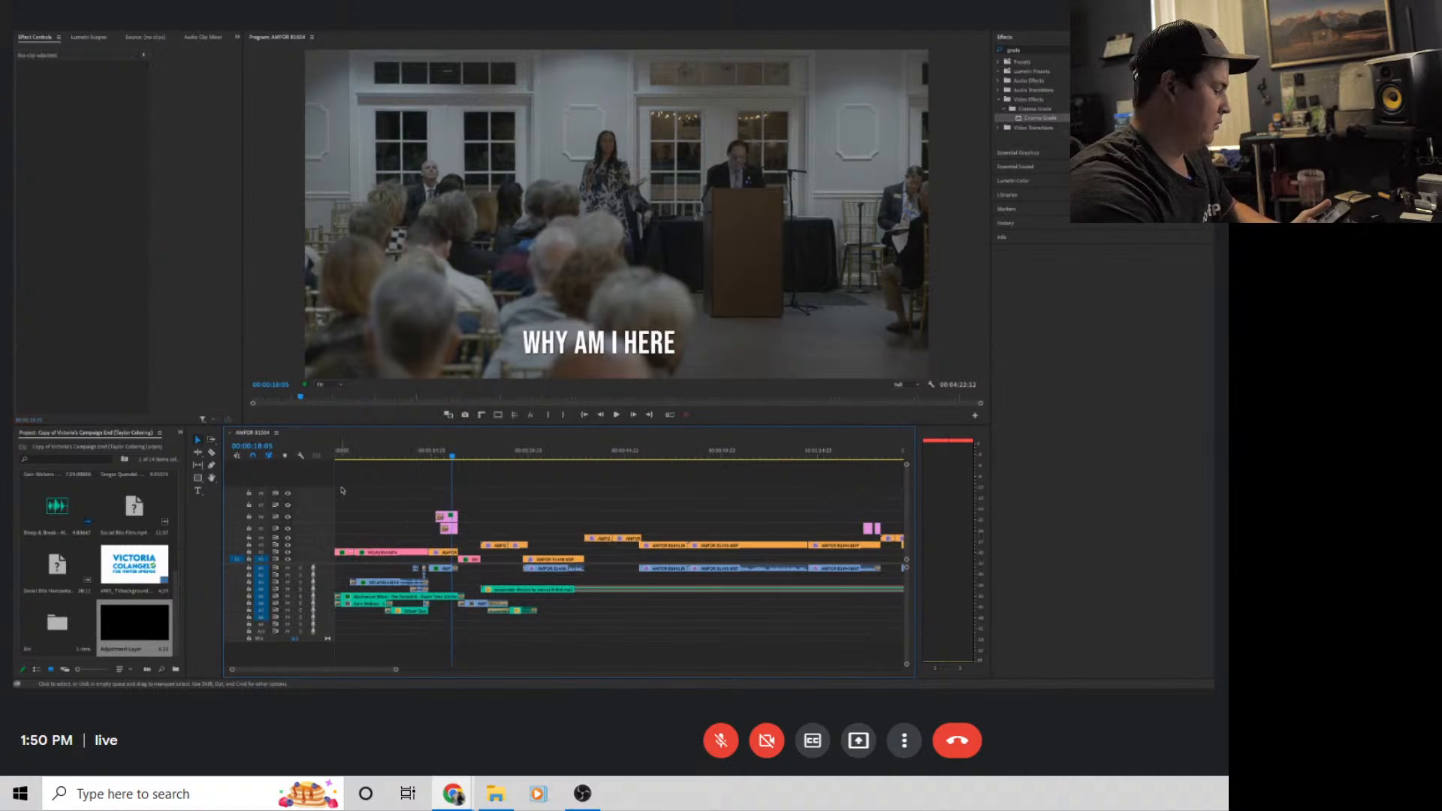
Review the clips across the whole sequence and the opening footage, including the first clip's effect settings
drag(342, 490, 721, 669)
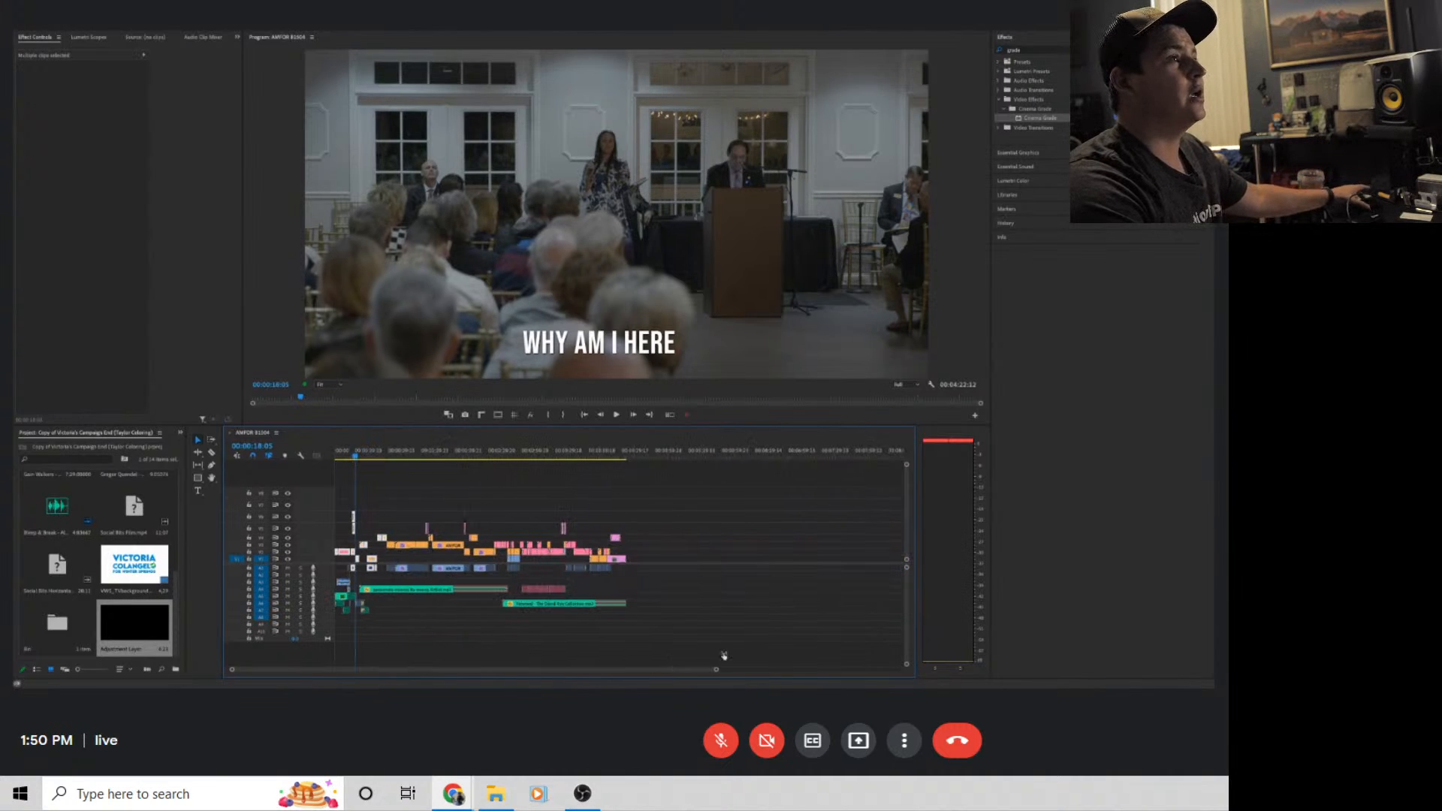
drag(691, 502, 334, 560)
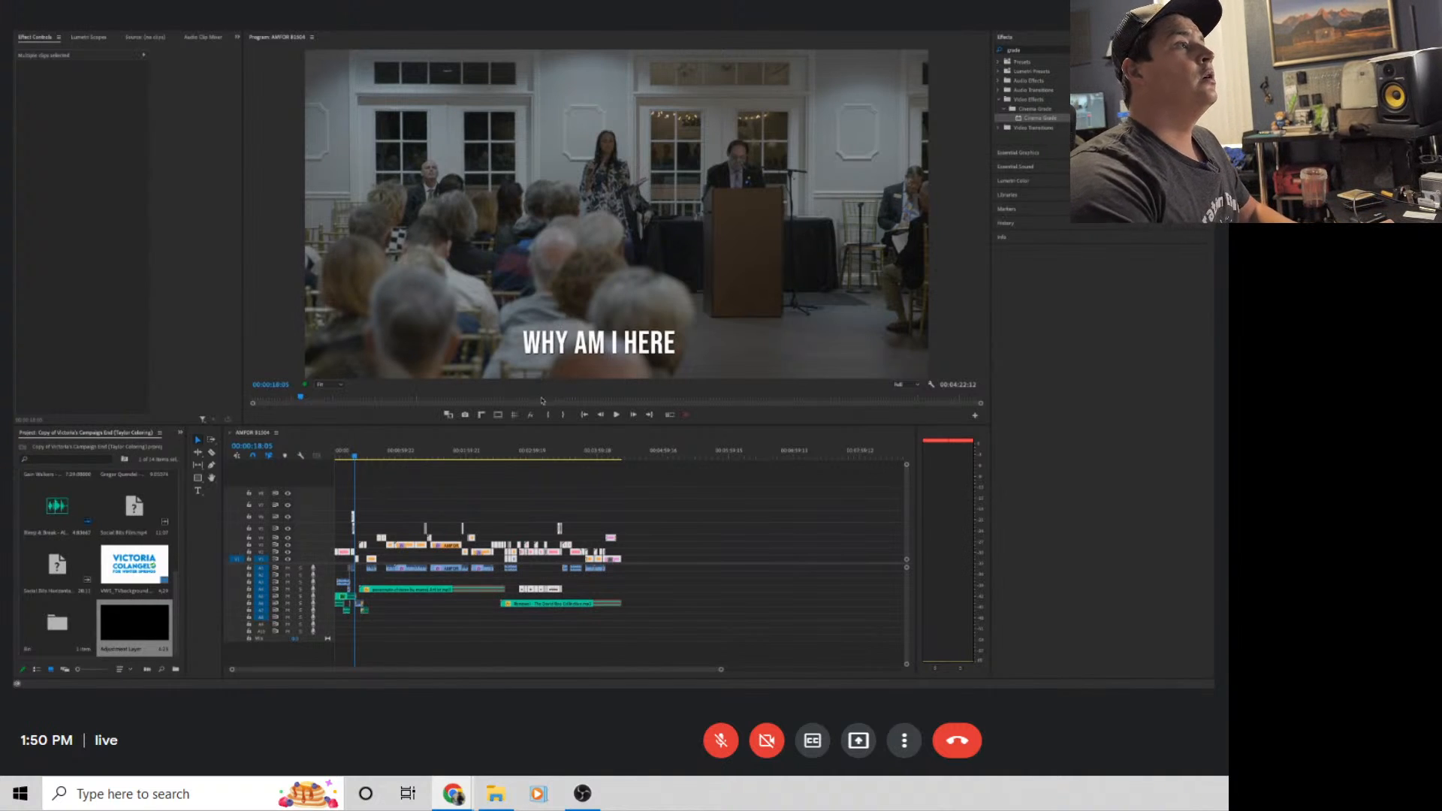
click(672, 486)
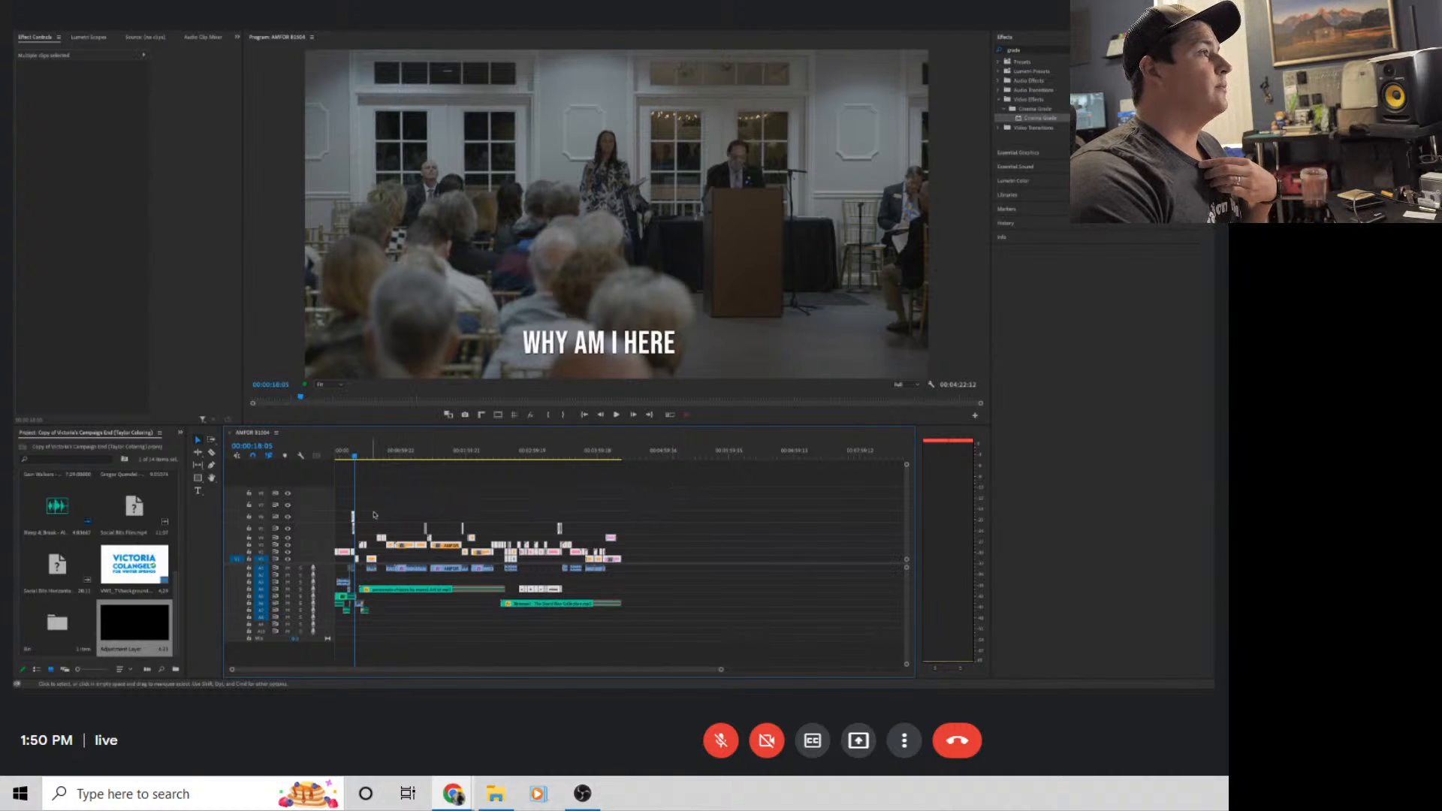
drag(721, 670, 523, 663)
click(572, 528)
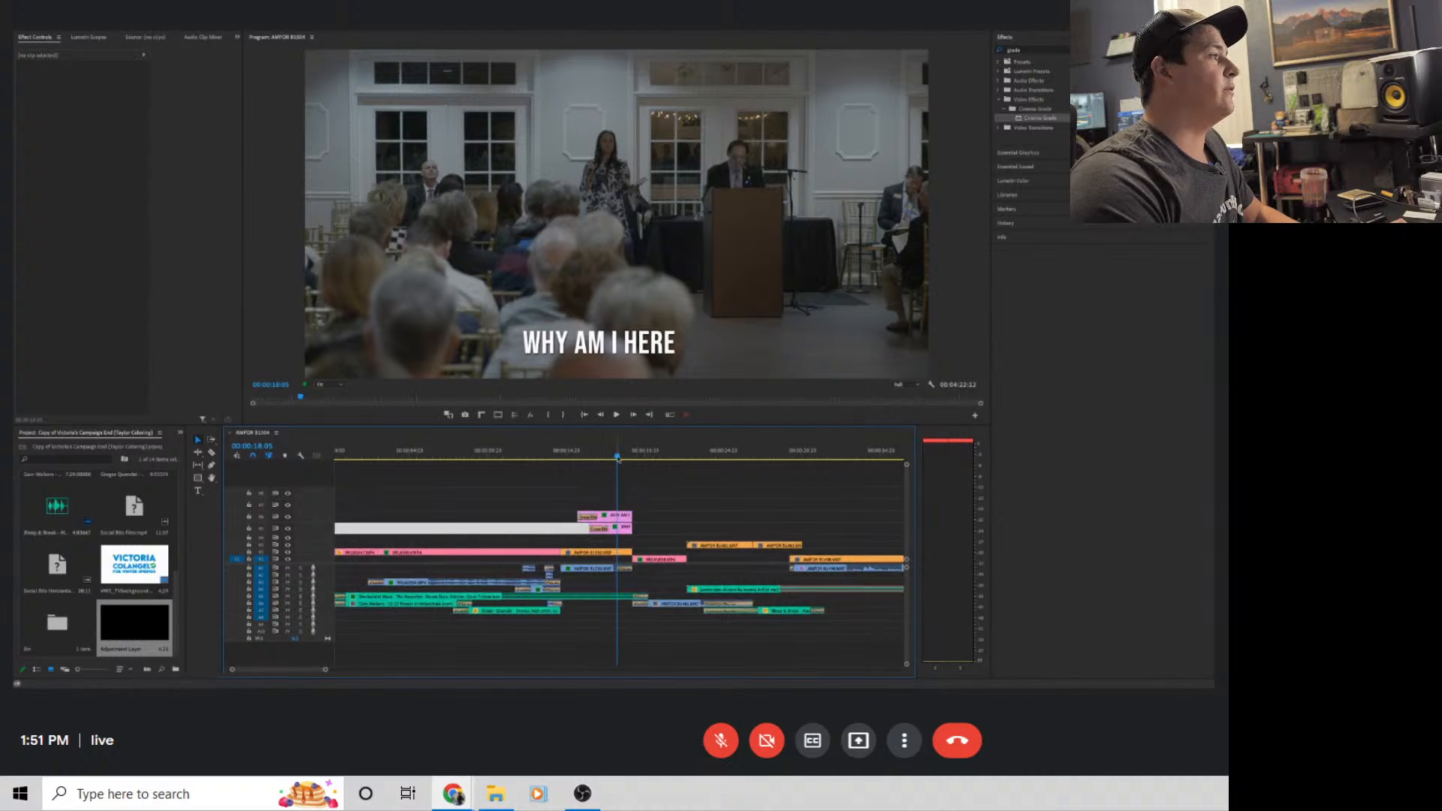
drag(617, 457, 472, 473)
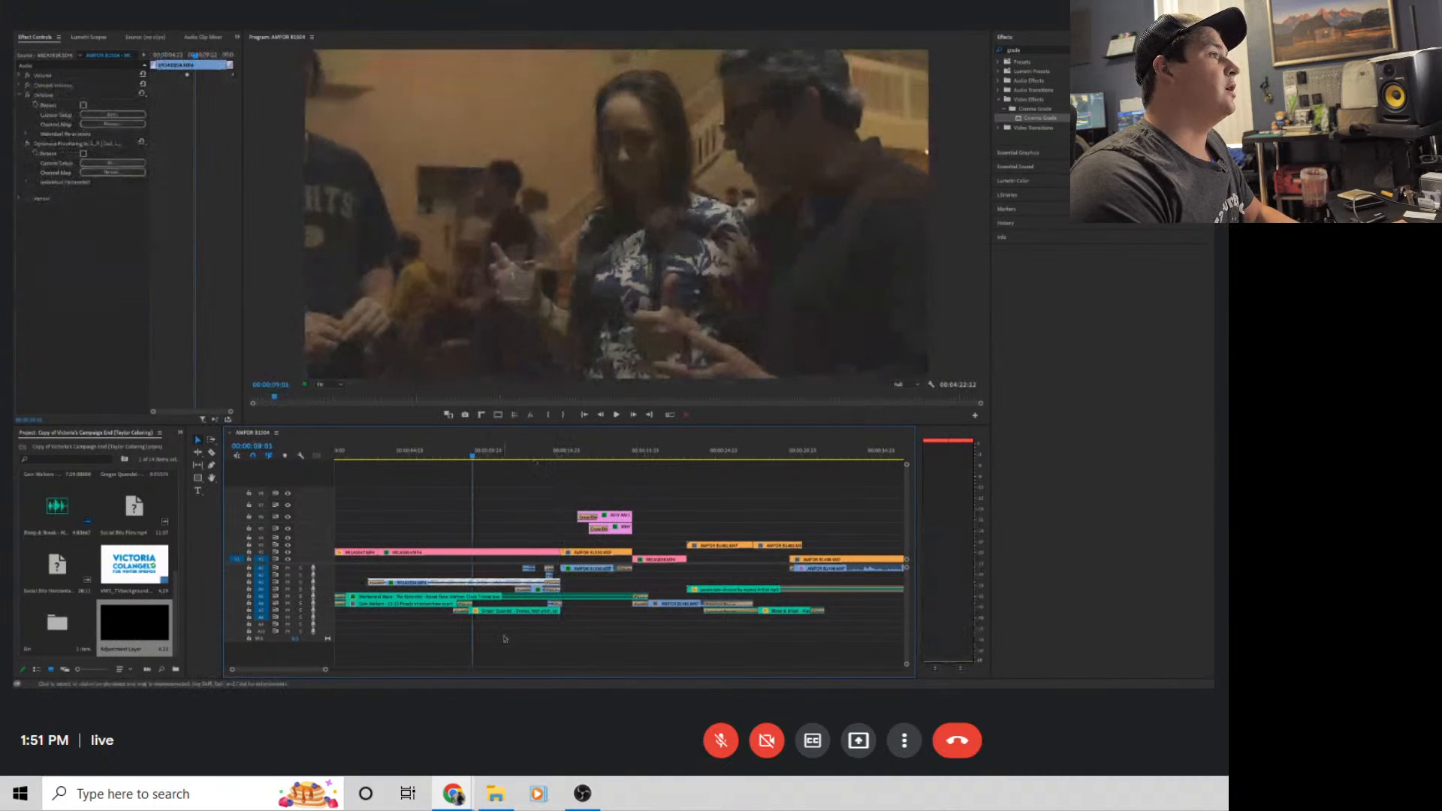
click(357, 553)
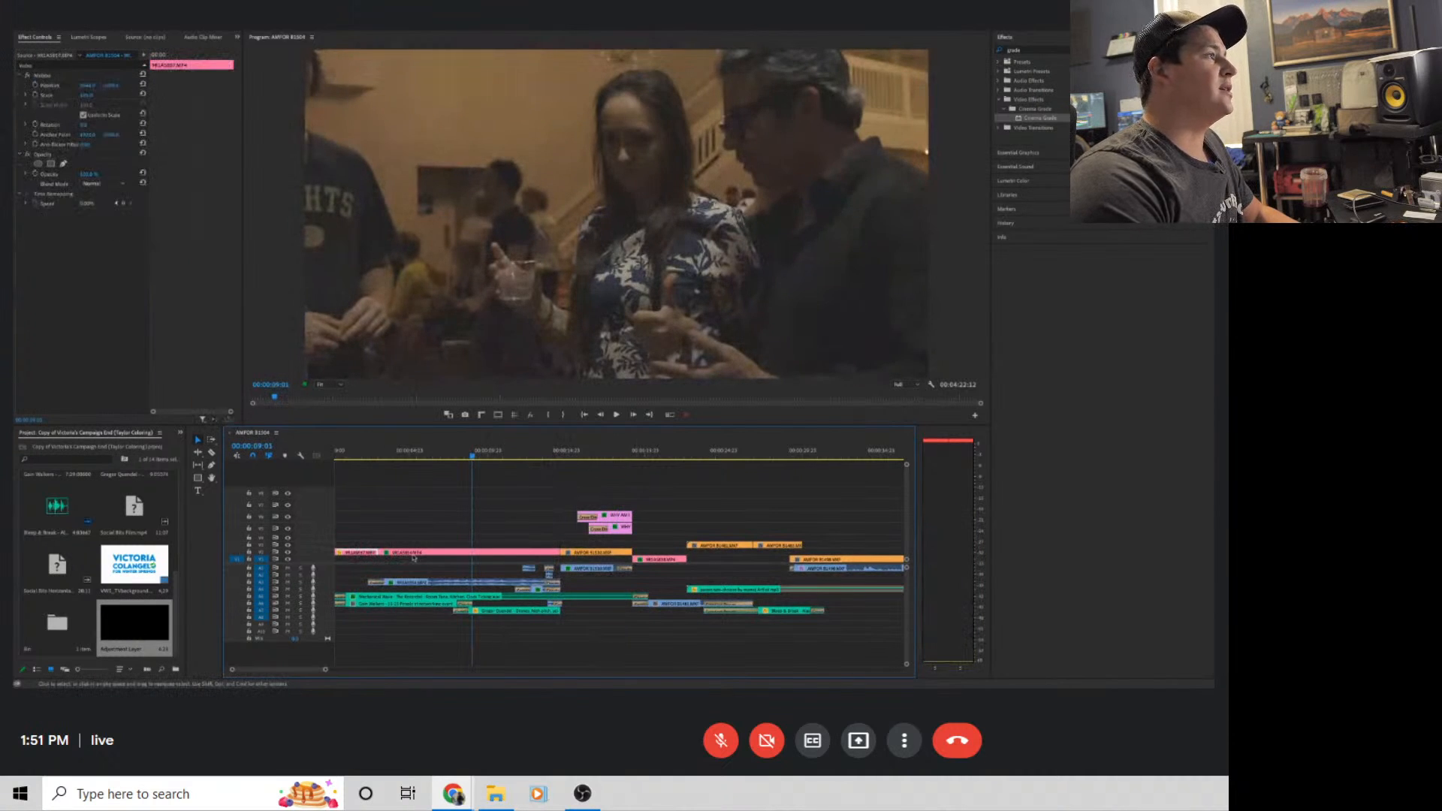
drag(472, 456, 367, 456)
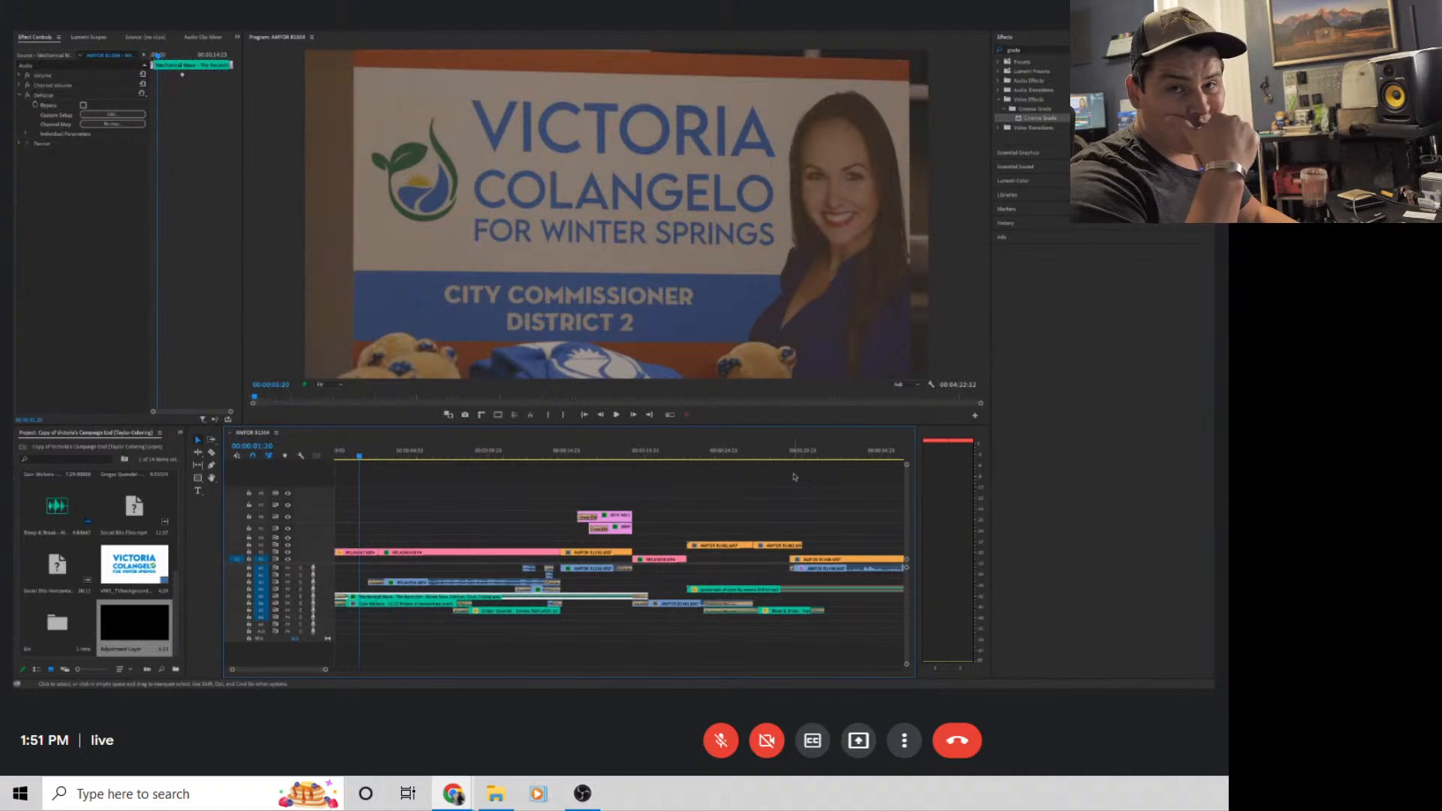
Move the two opening title clips up one track and the "WE'RE VOTING EVERYBODY OUT" title clips up two tracks
drag(326, 670, 497, 667)
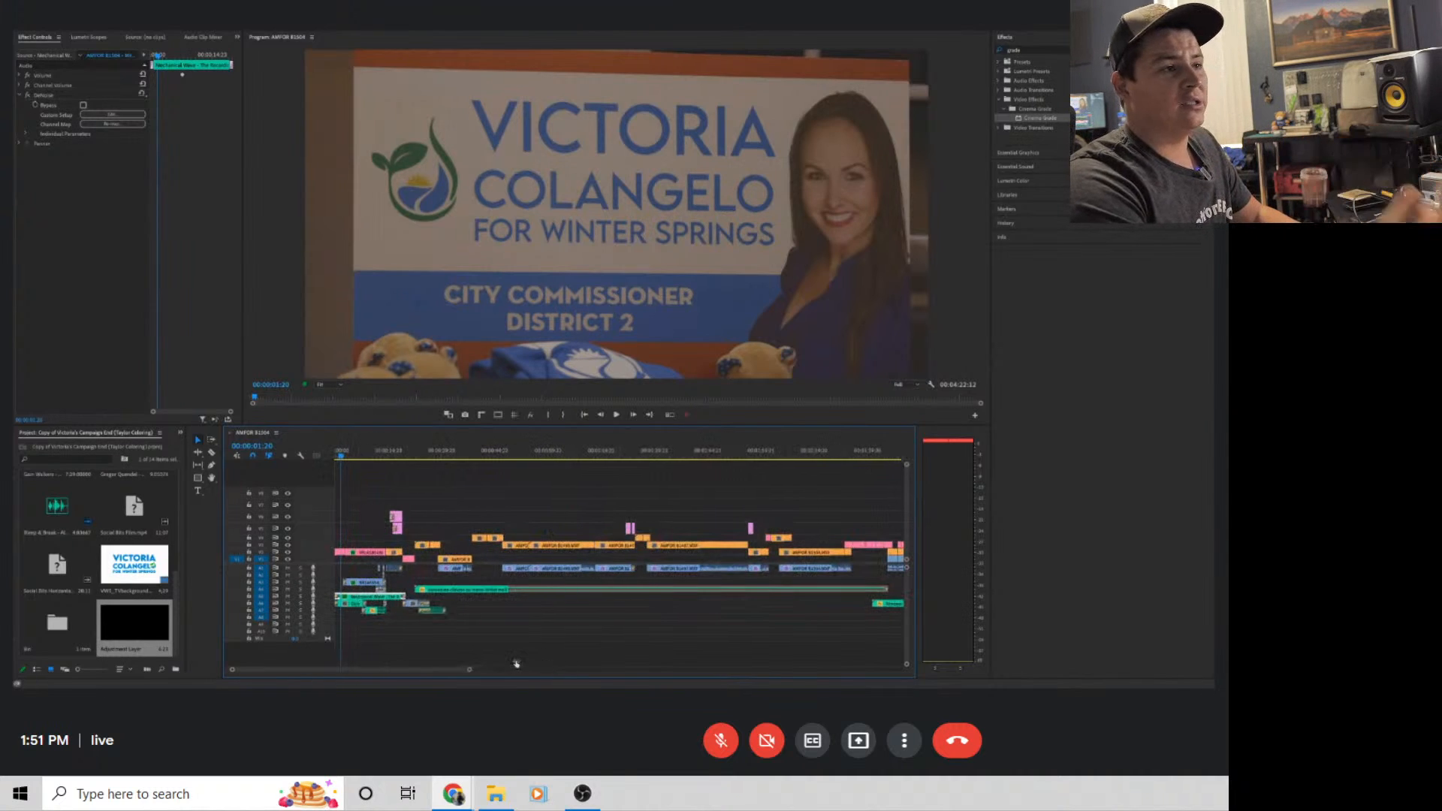
mouse_move(417, 533)
mouse_down()
mouse_move(382, 516)
mouse_move(399, 516)
mouse_up()
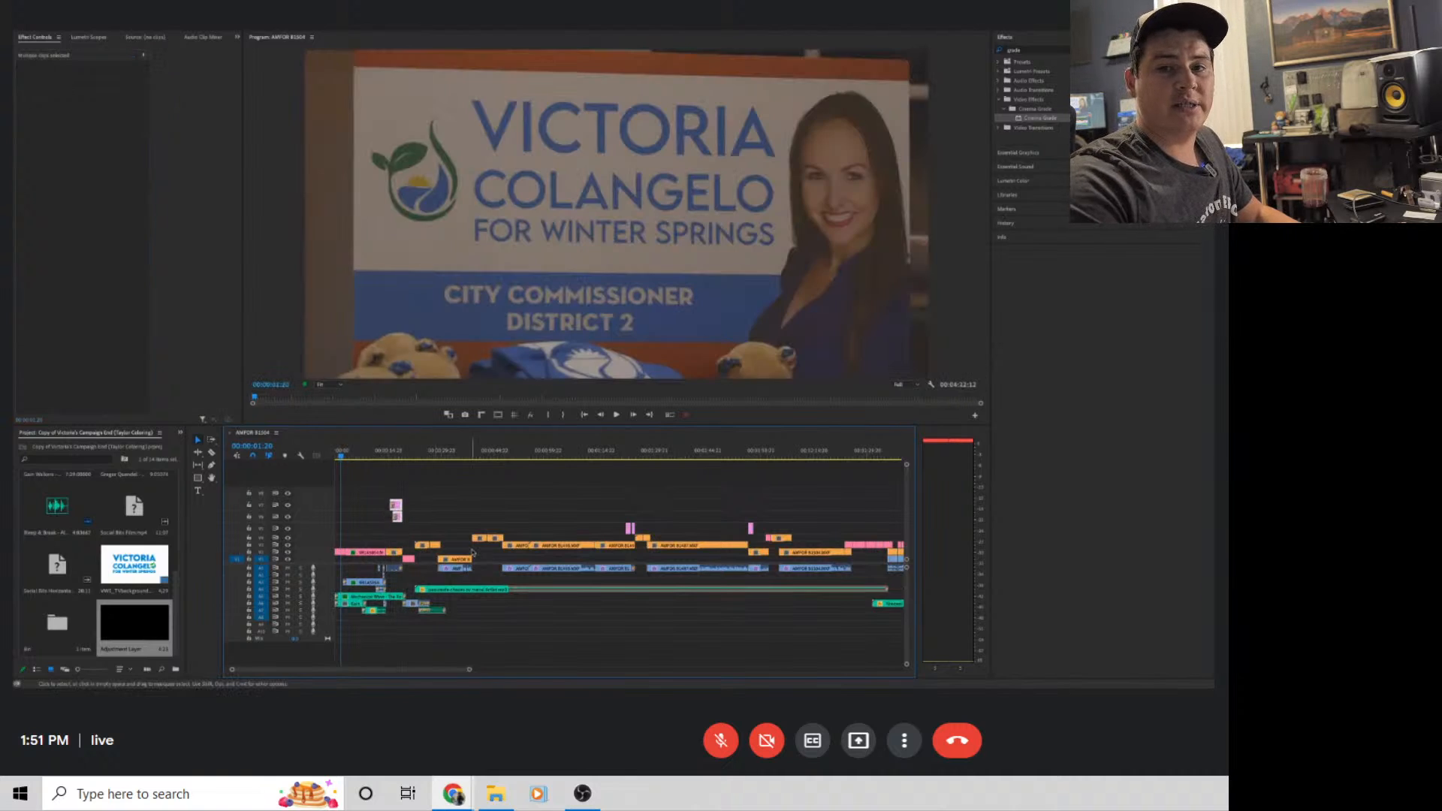
click(627, 452)
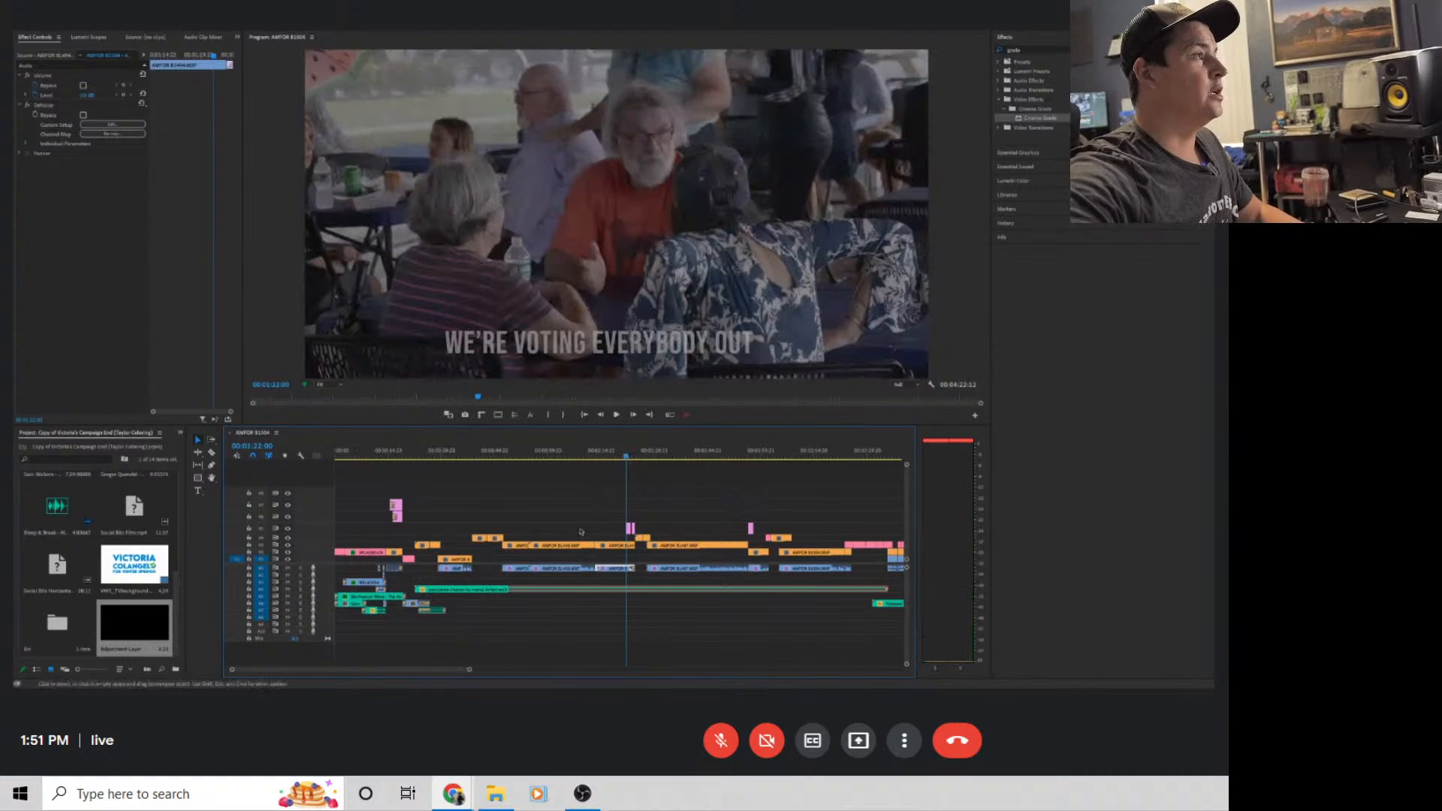
click(641, 530)
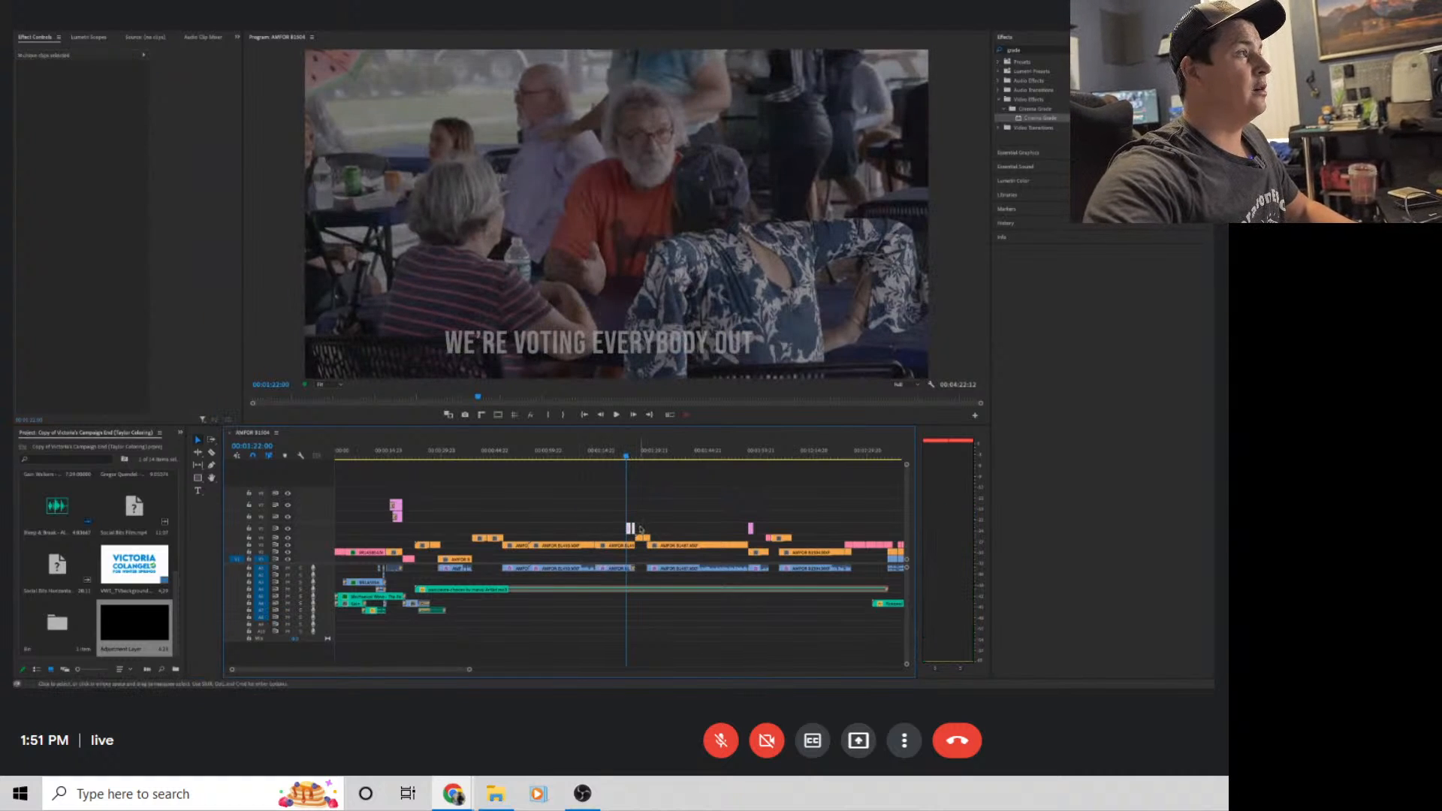
drag(630, 528, 633, 514)
Move the "WISH YOU ALL THE GOOD FORTUNE" title clip near 01:58 up two tracks
click(748, 450)
click(759, 567)
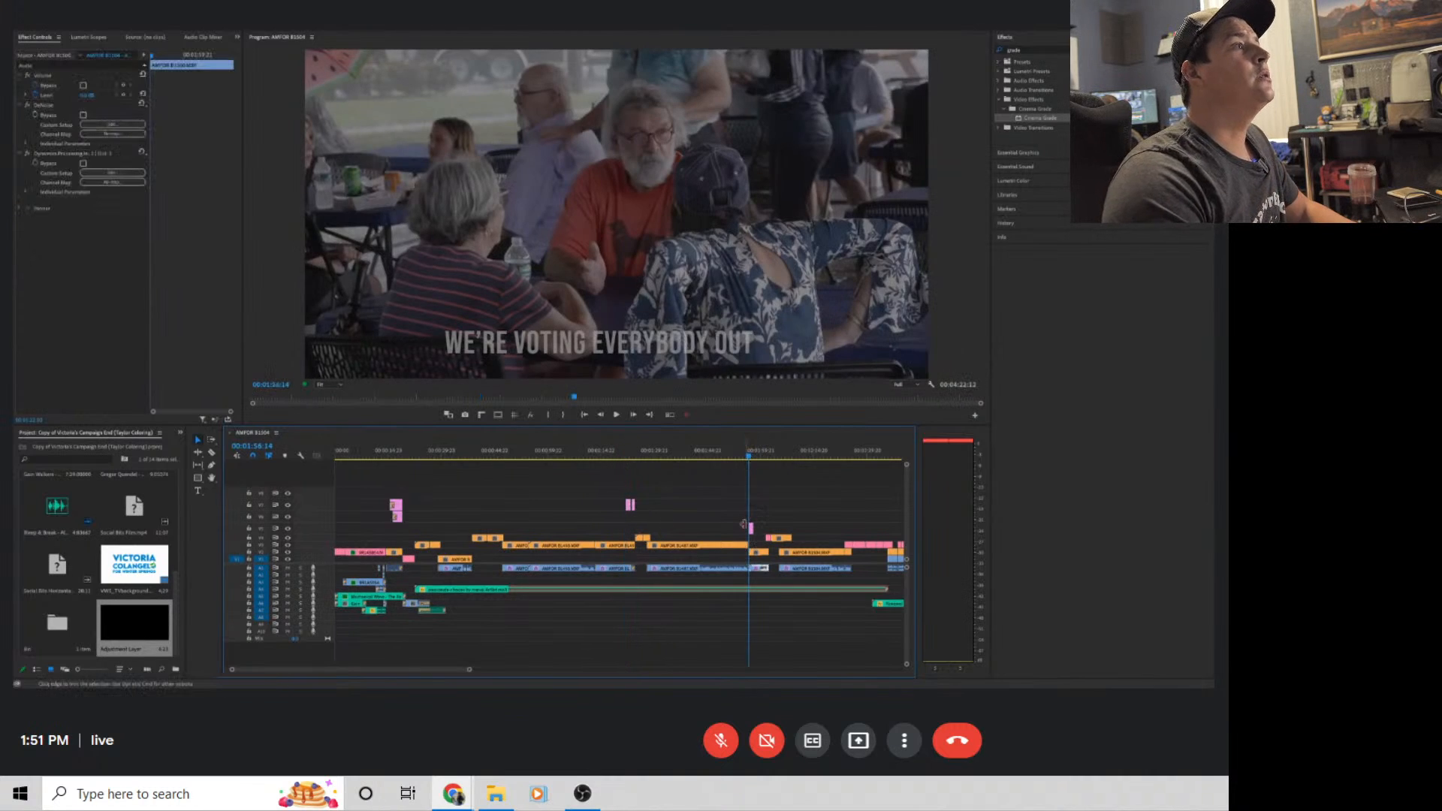
drag(750, 526, 755, 514)
drag(771, 453, 766, 452)
Move the pair of title clips starting around 03:24 up two tracks
drag(471, 674, 574, 670)
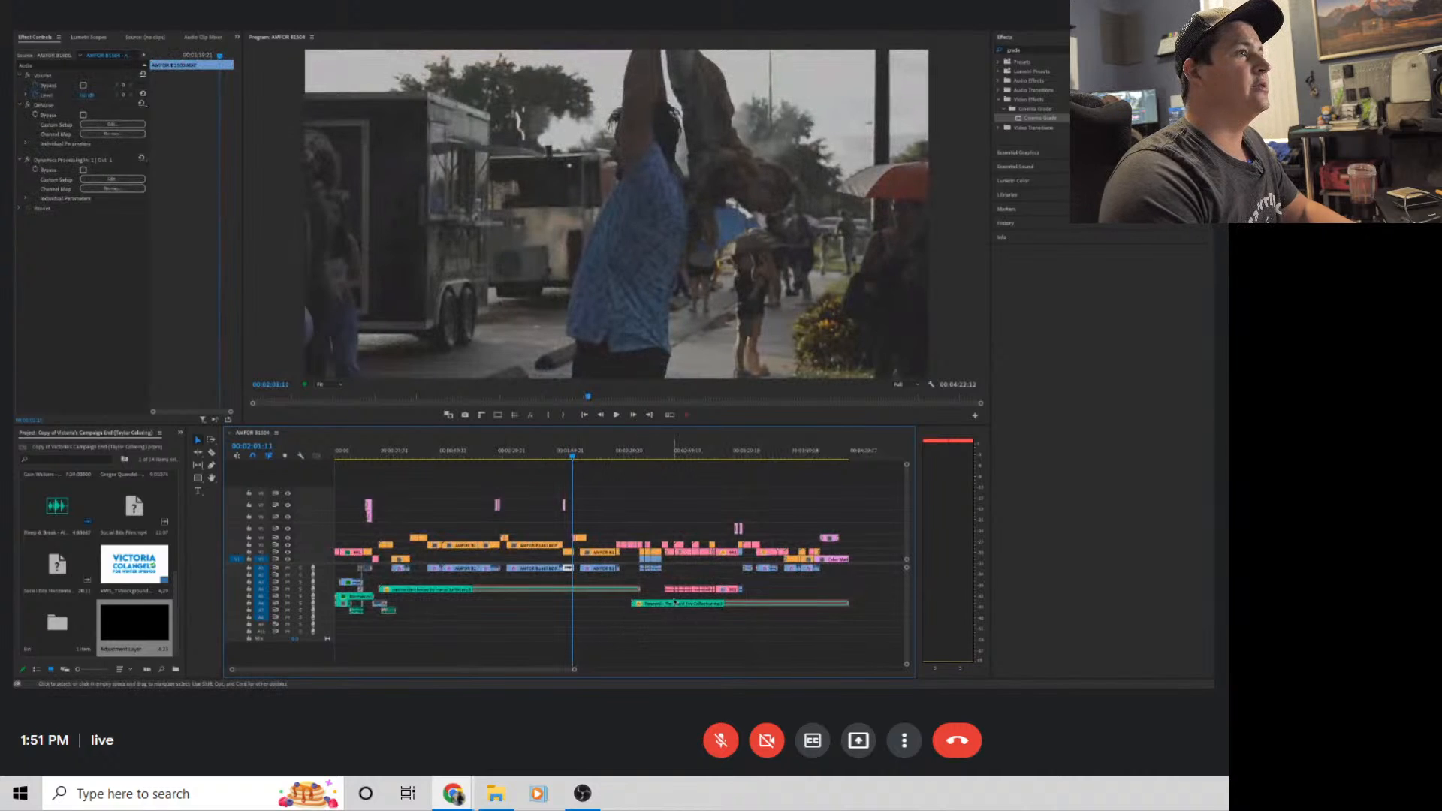
drag(708, 493, 752, 534)
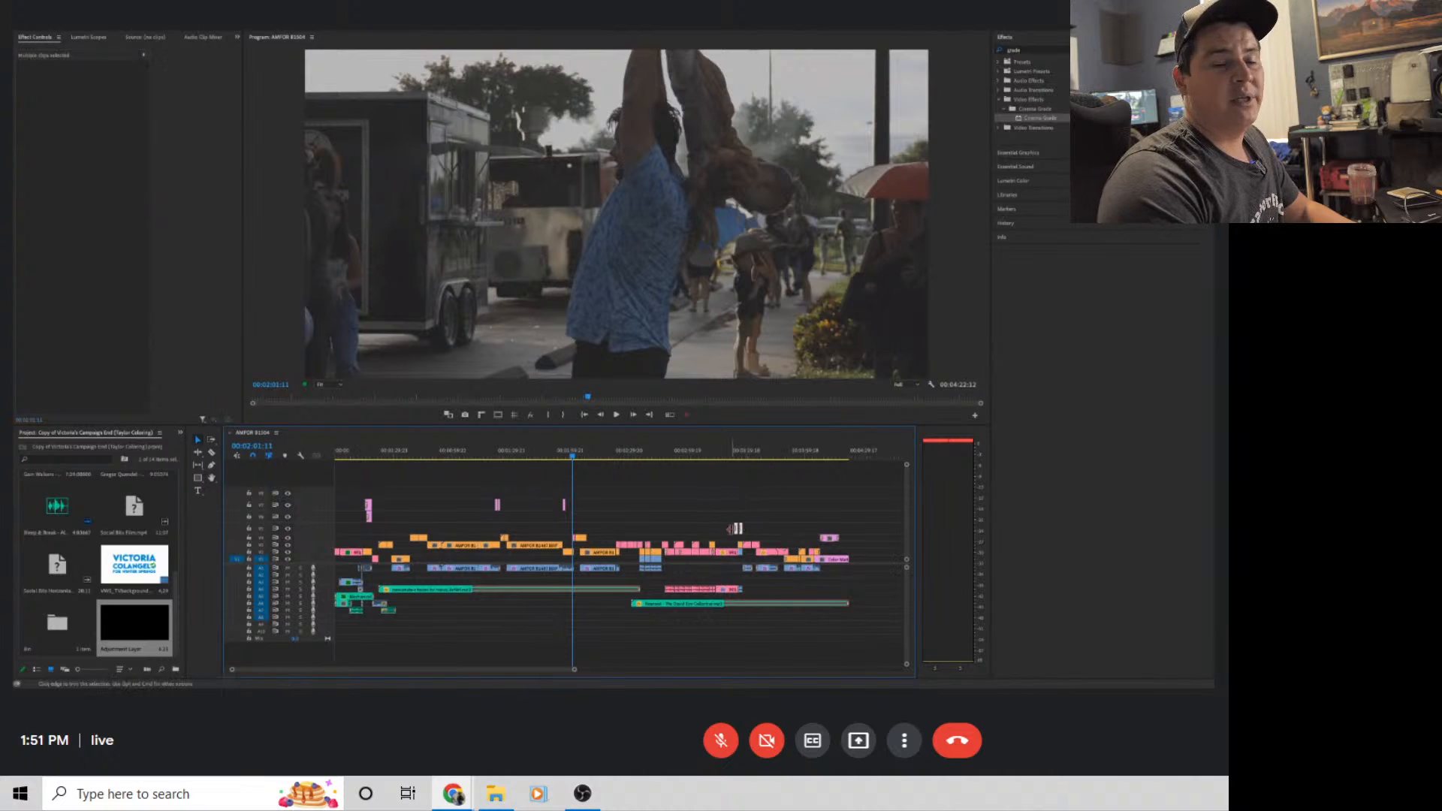
click(734, 455)
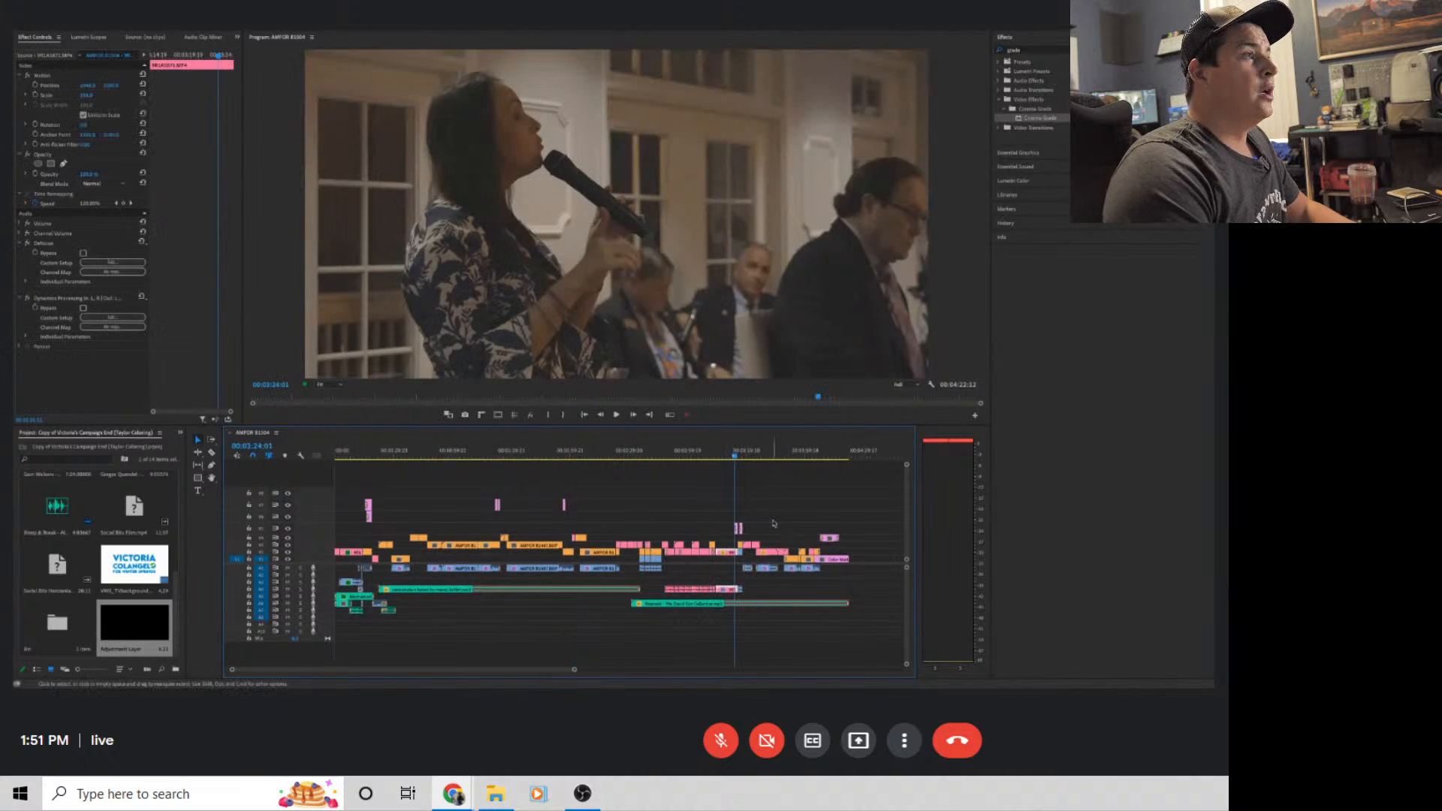
mouse_move(738, 529)
mouse_down()
mouse_move(737, 507)
mouse_move(727, 523)
mouse_move(744, 509)
mouse_up()
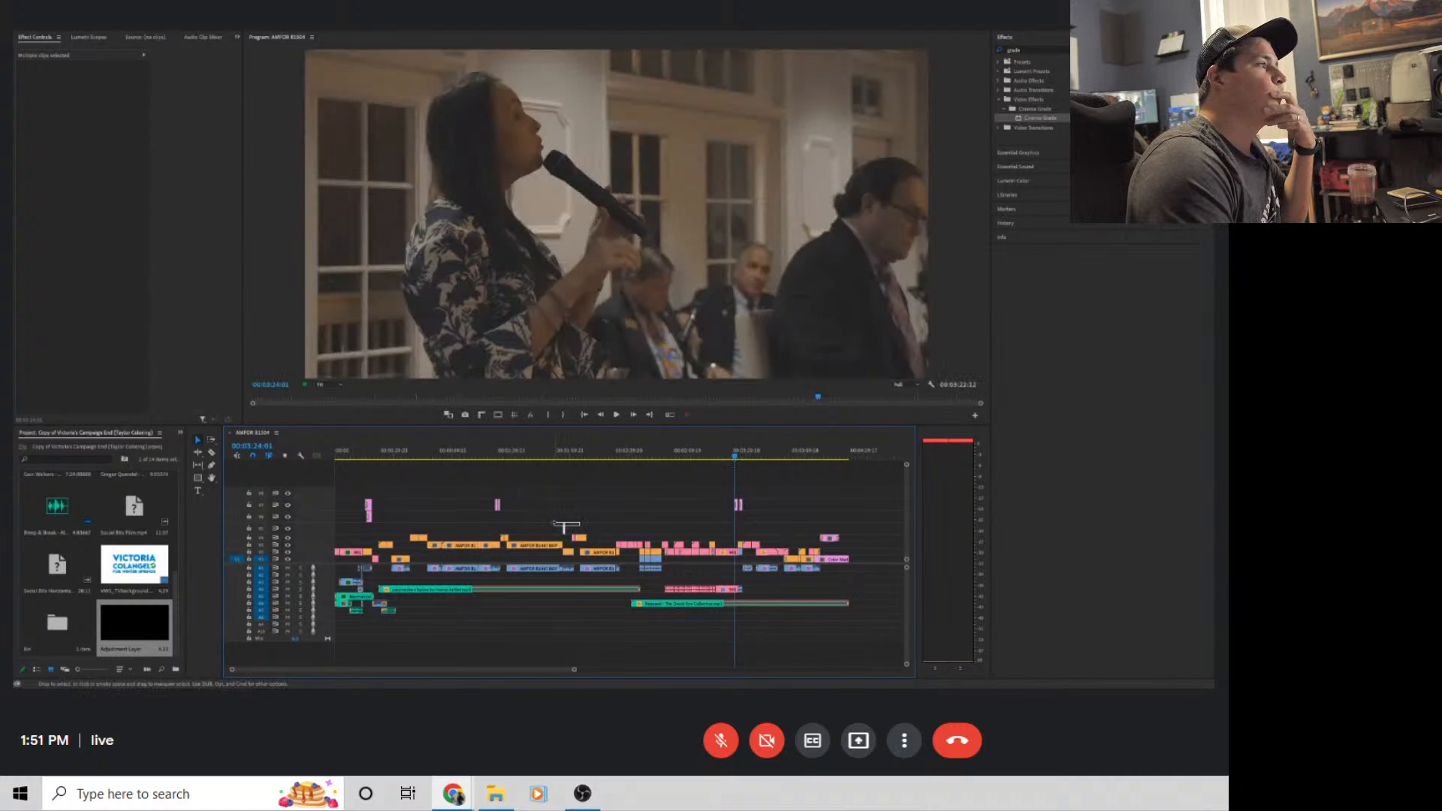
Return the "WISH YOU ALL THE GOOD FORTUNE" title clip to its lower track and preview its start
click(564, 526)
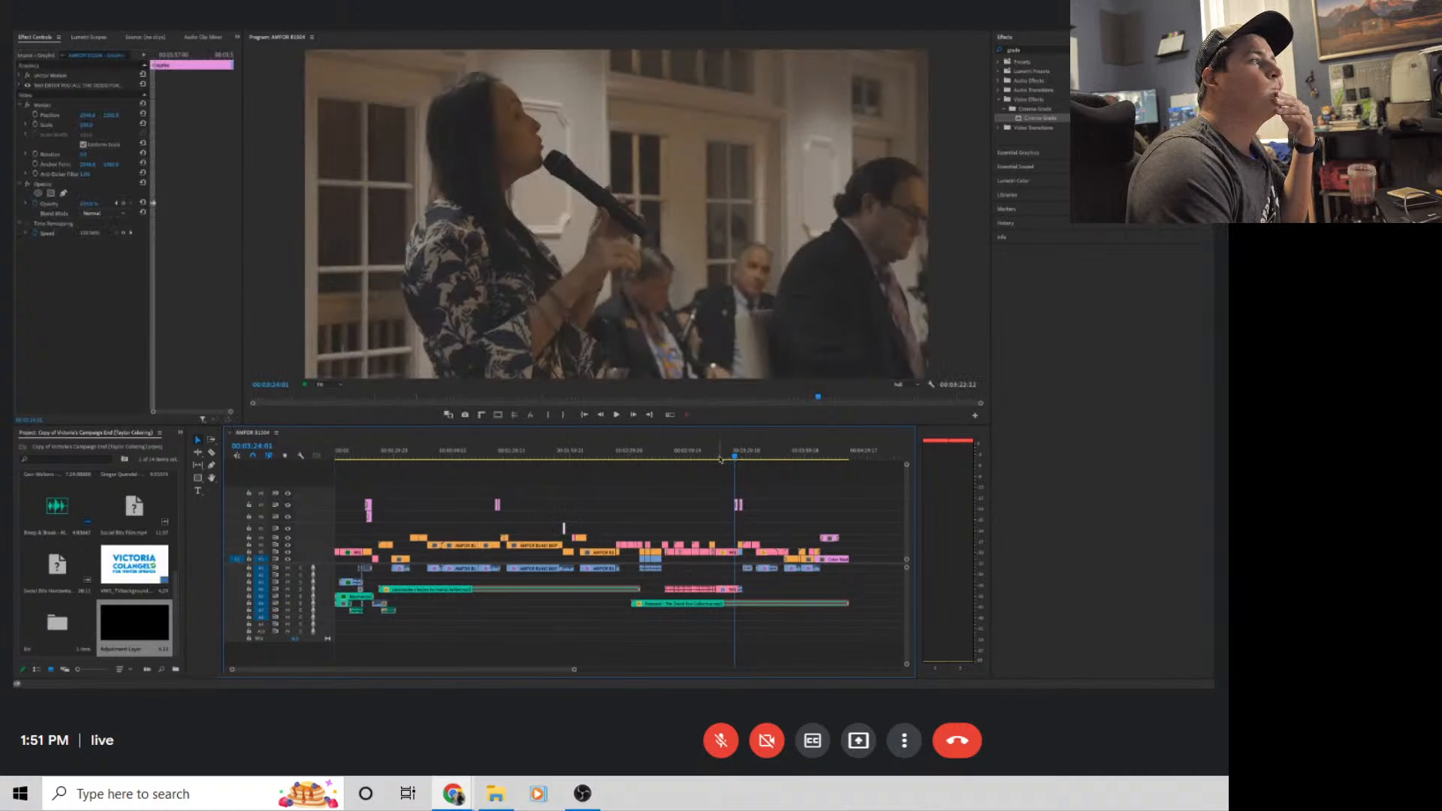
drag(736, 456, 563, 456)
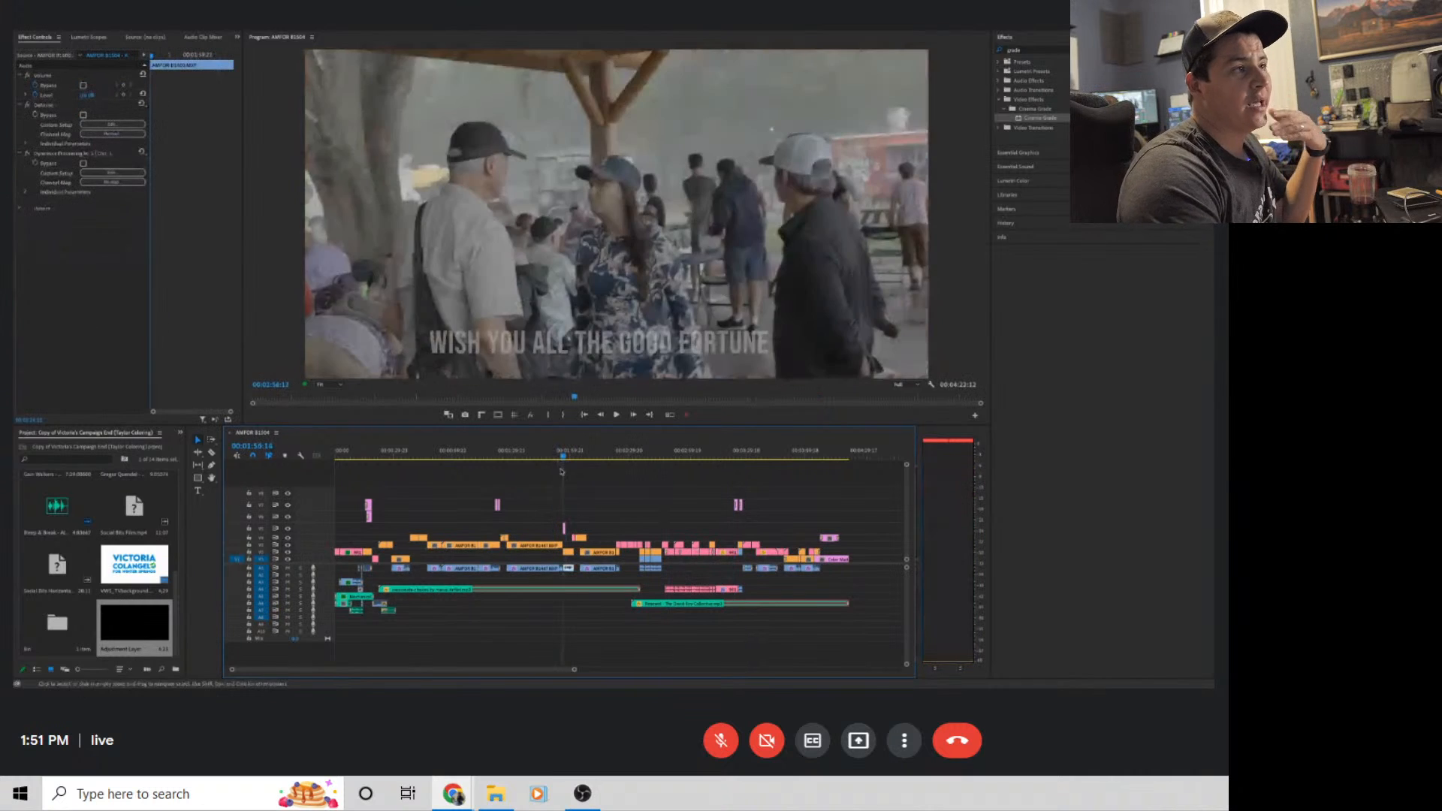
Move the "WISH YOU ALL THE GOOD FORTUNE" title clip back up to the track holding the other titles
click(566, 528)
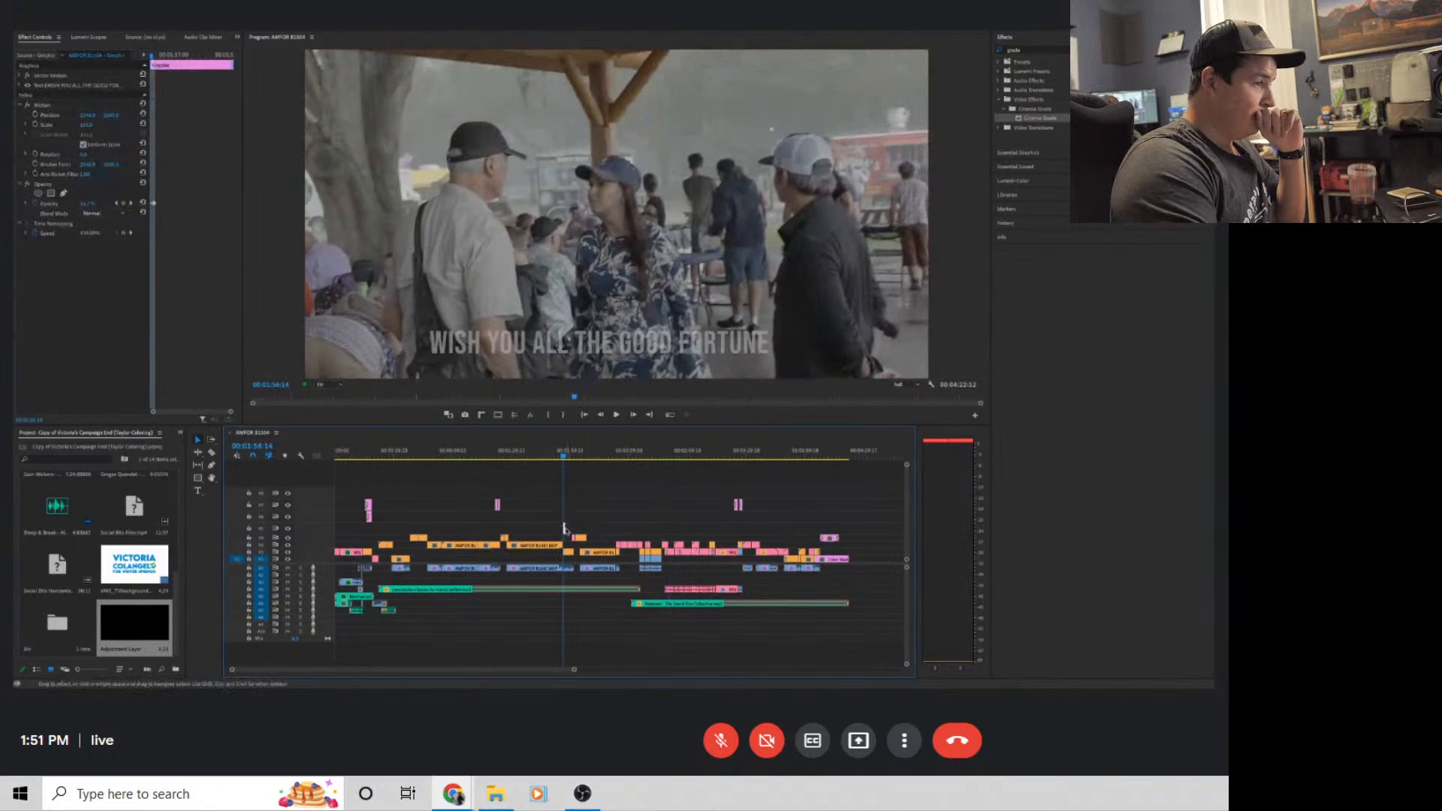
drag(567, 528, 564, 505)
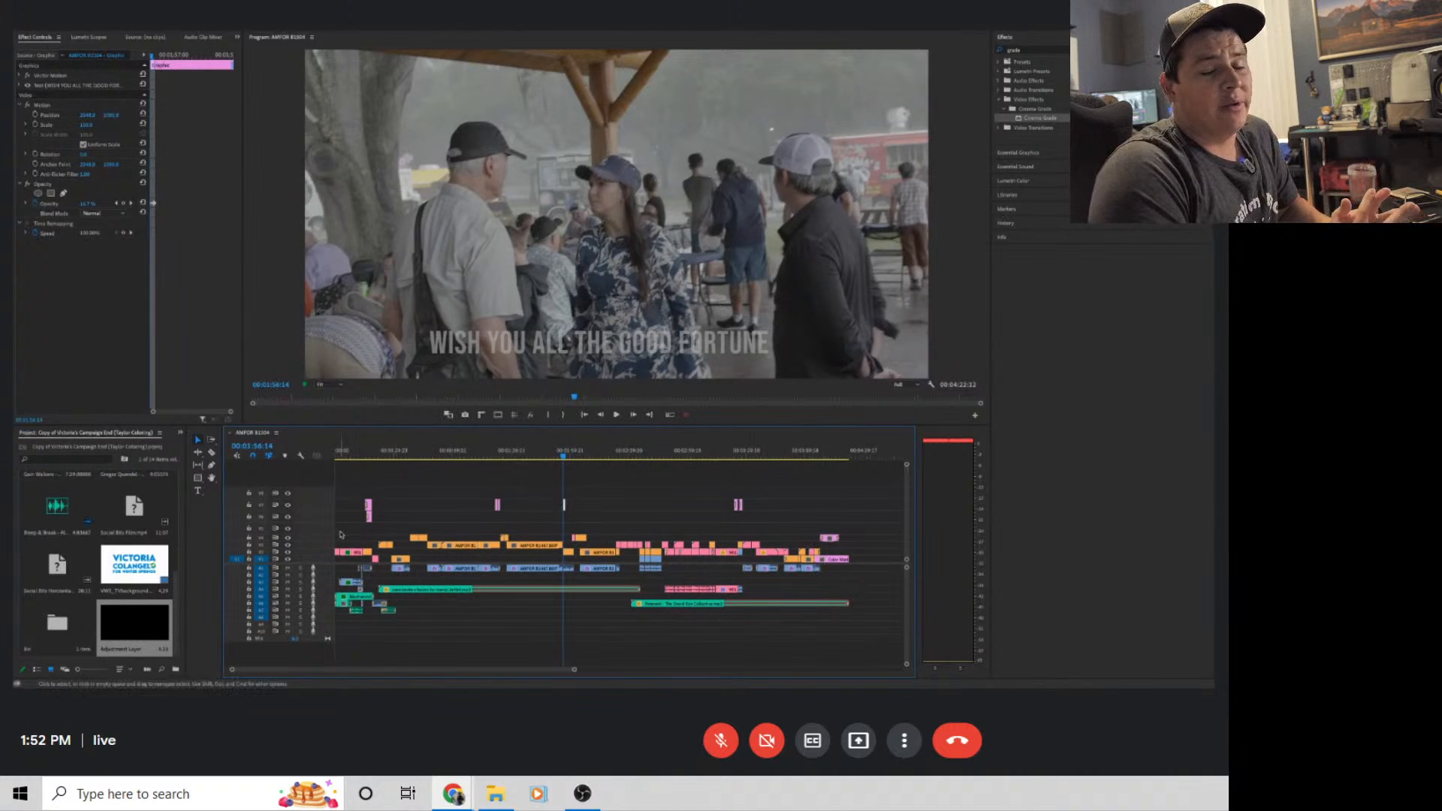
Select all the footage clips on the tracks below the titles and apply the Cinema Grade effect to them
drag(338, 538, 814, 553)
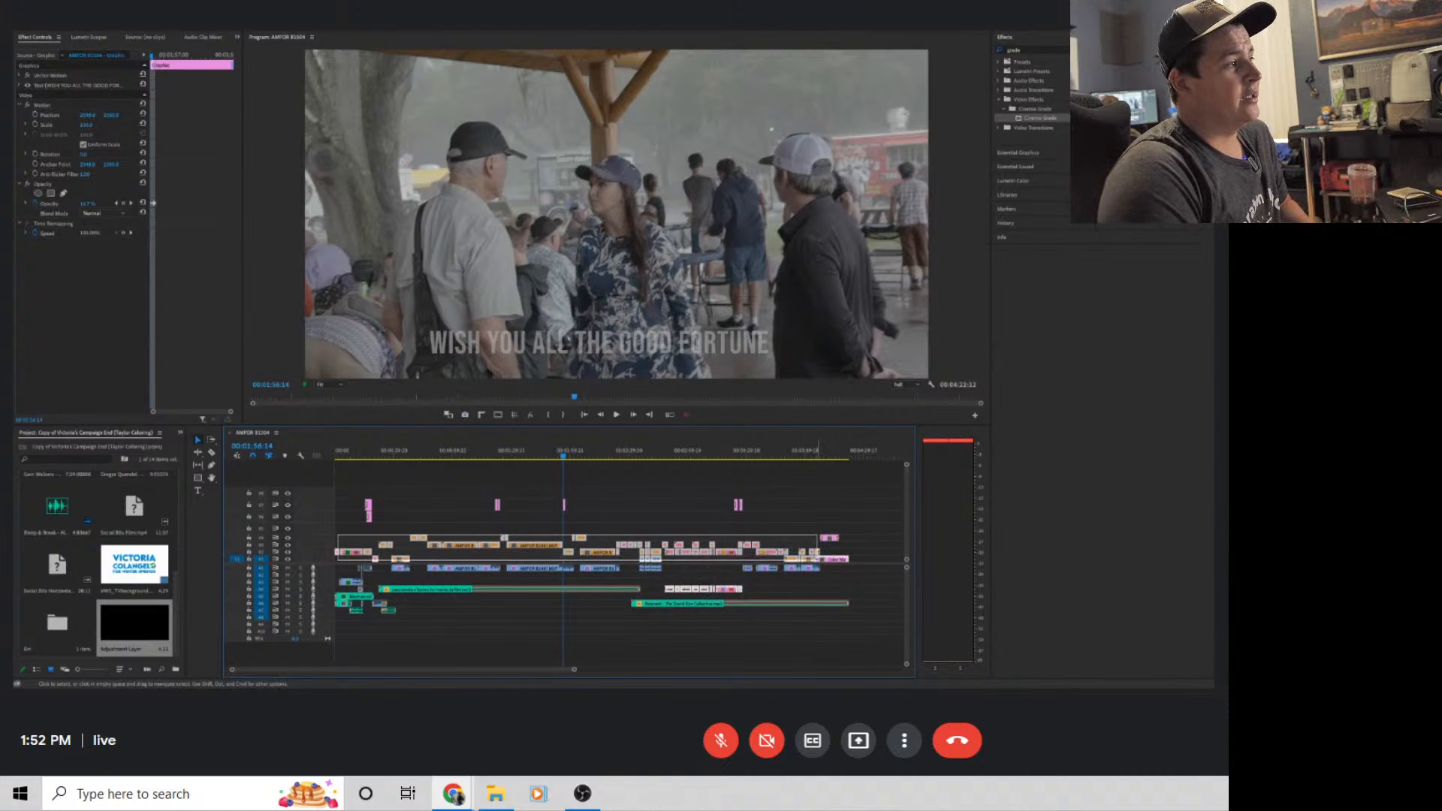
drag(816, 560, 816, 560)
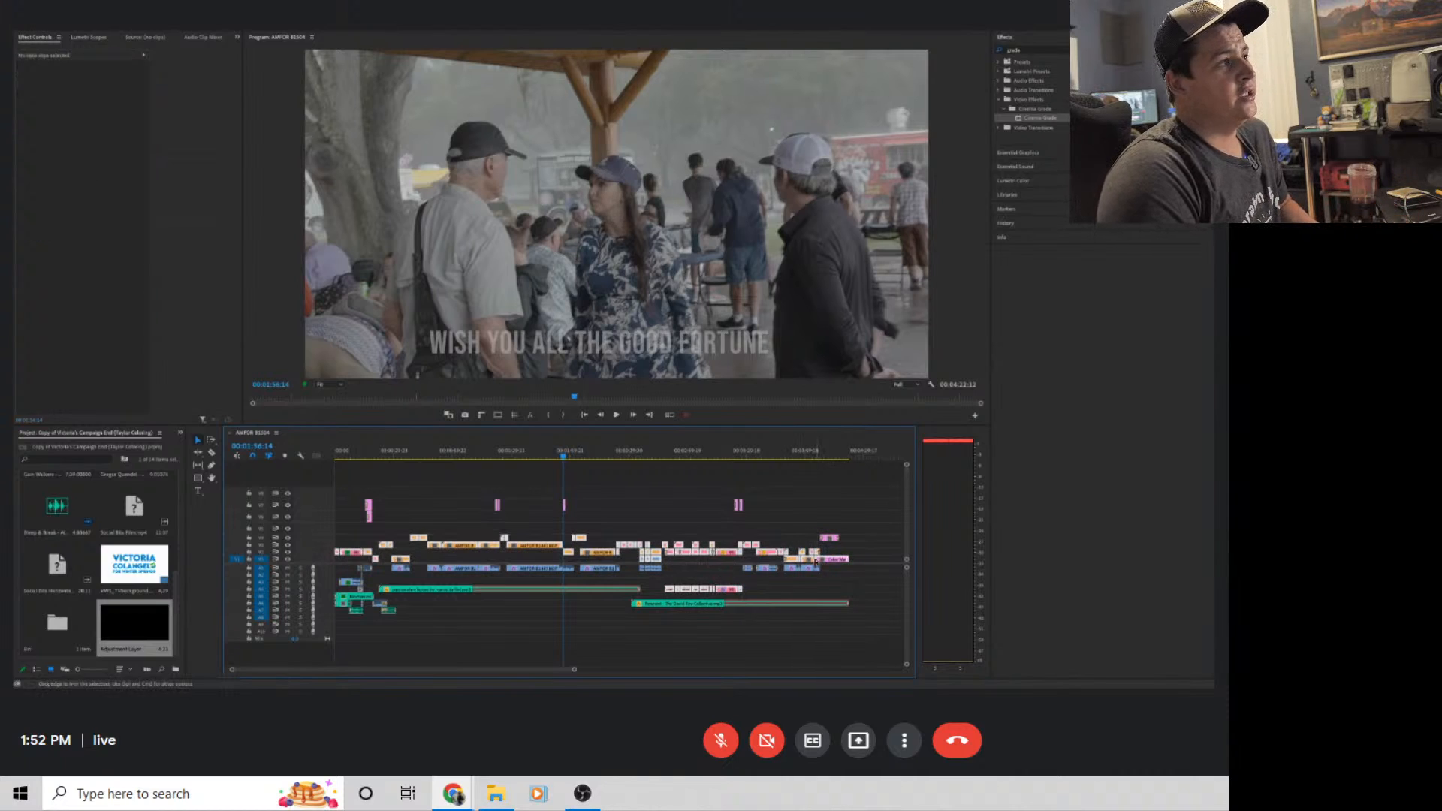
drag(1039, 118, 585, 539)
Take the Cinema Grade effect off the closing color matte and play the ending through to the logo card
click(836, 559)
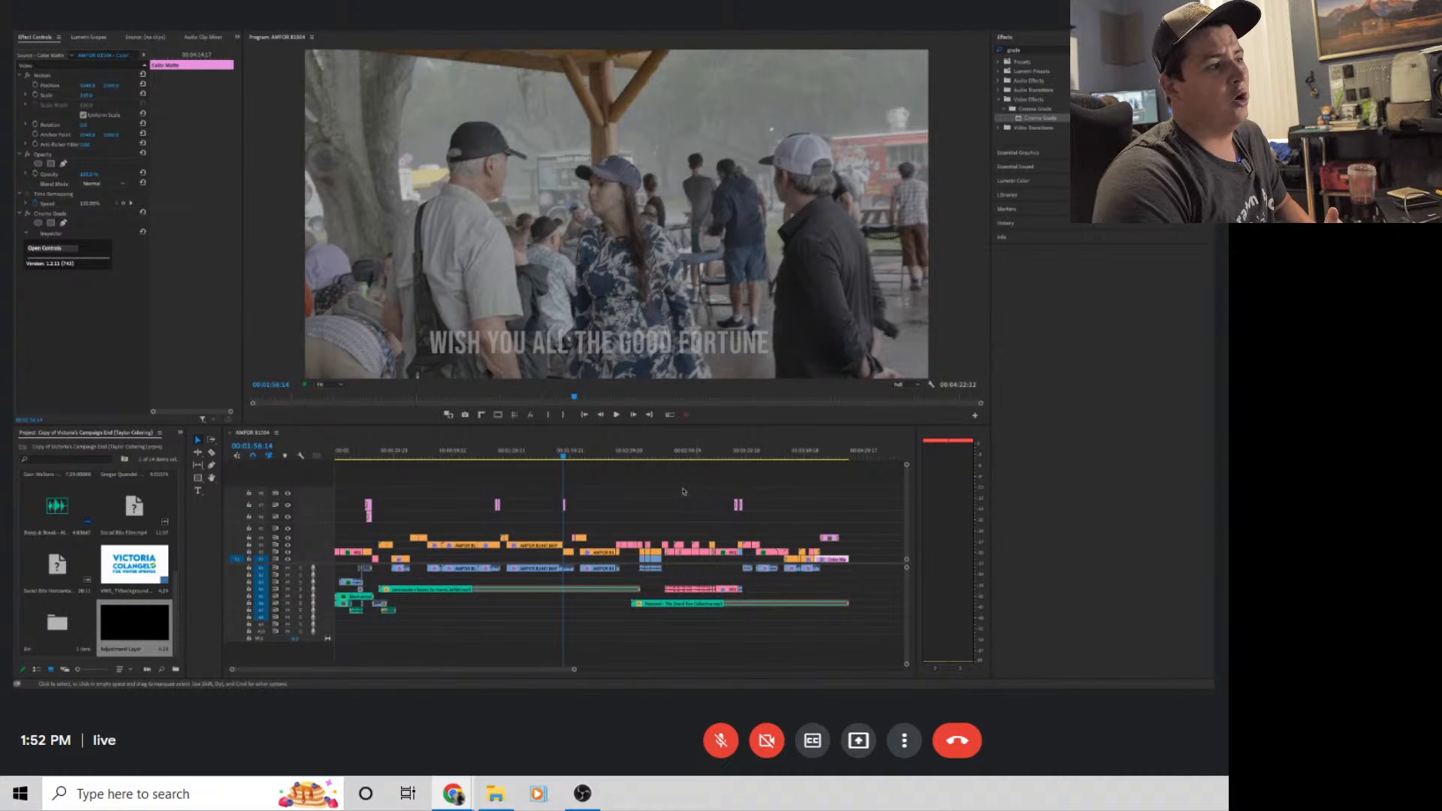
key(super+z)
click(817, 455)
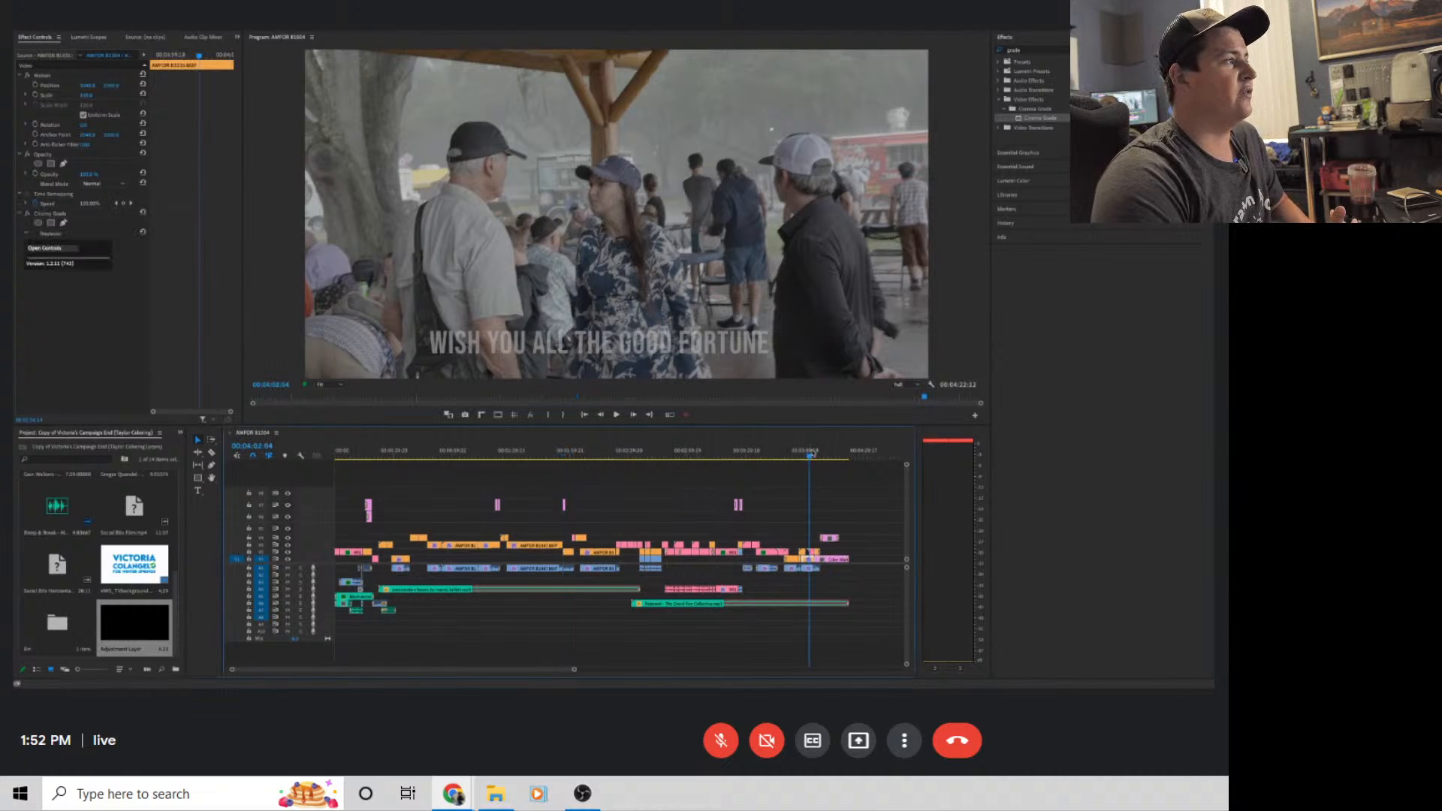
key(space)
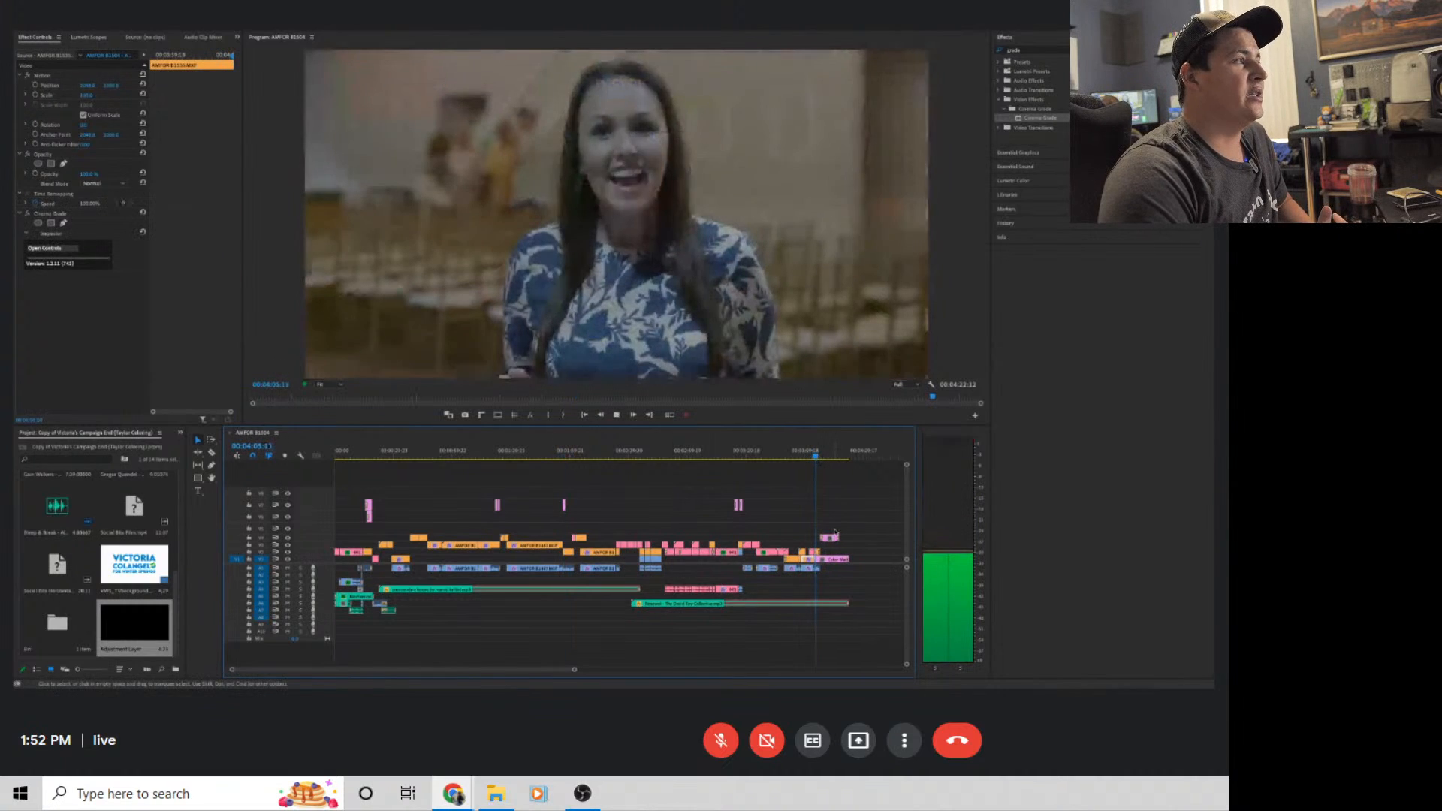
click(830, 538)
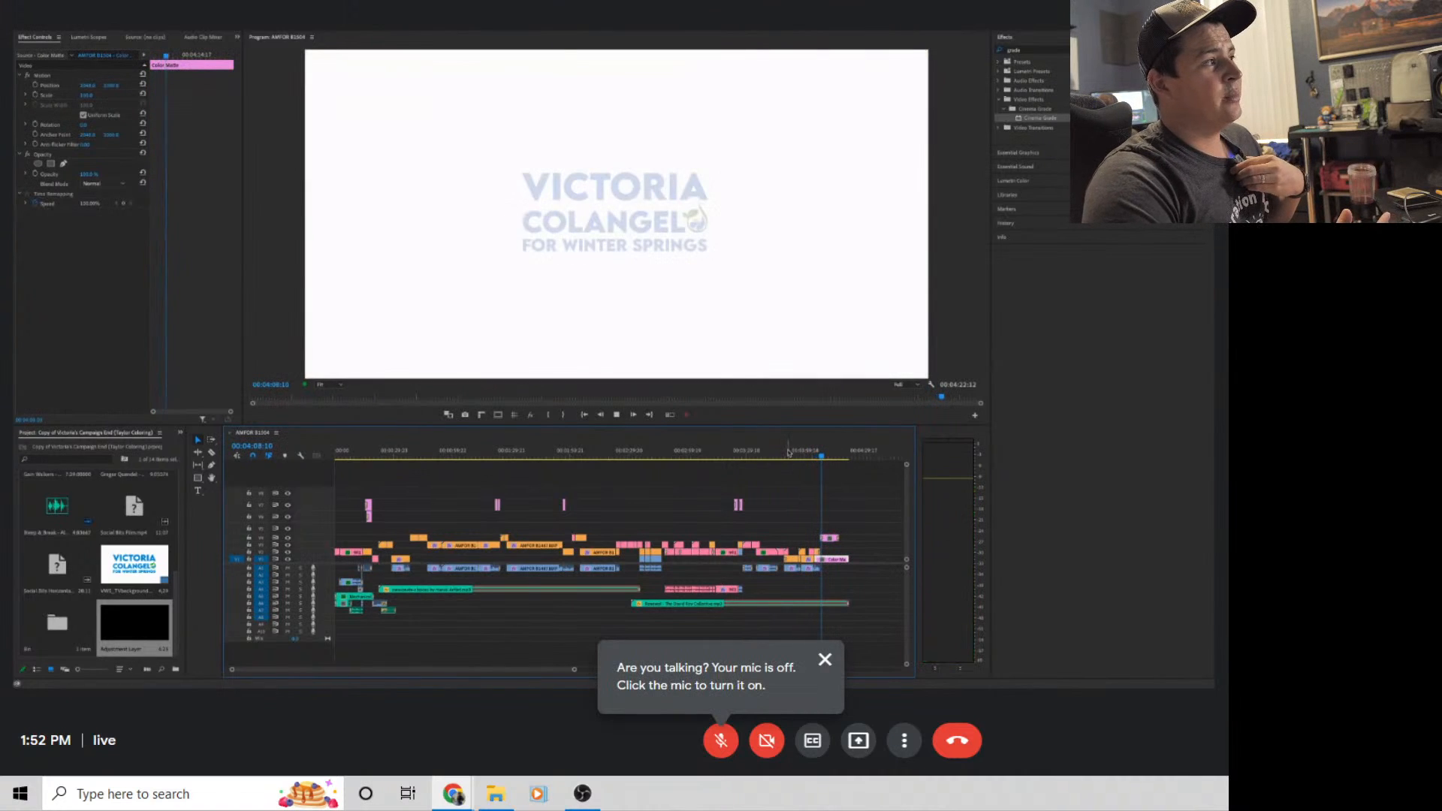
key(space)
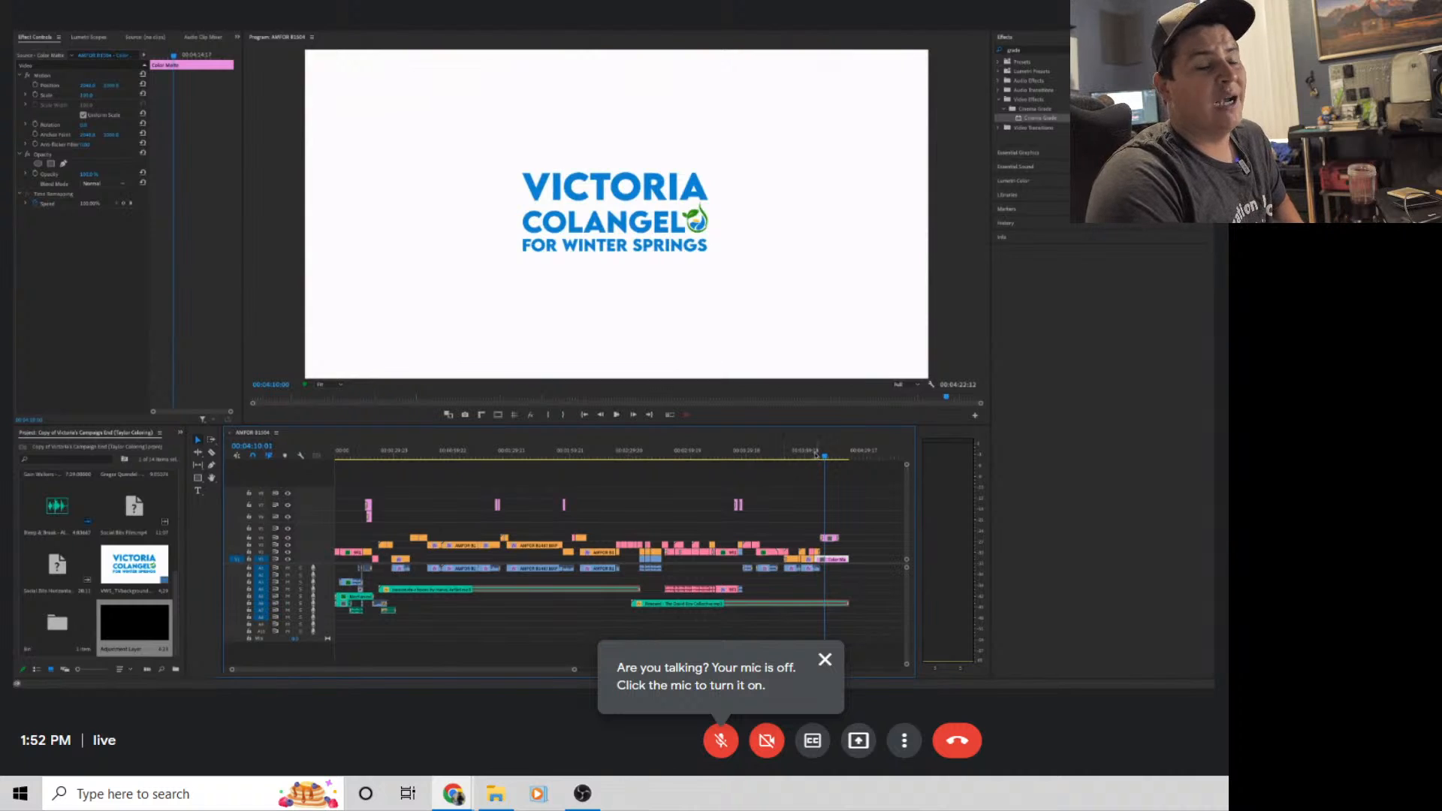
Return to the start of the sequence, select the first footage clip and open its Cinema Grade controls
drag(824, 455, 335, 456)
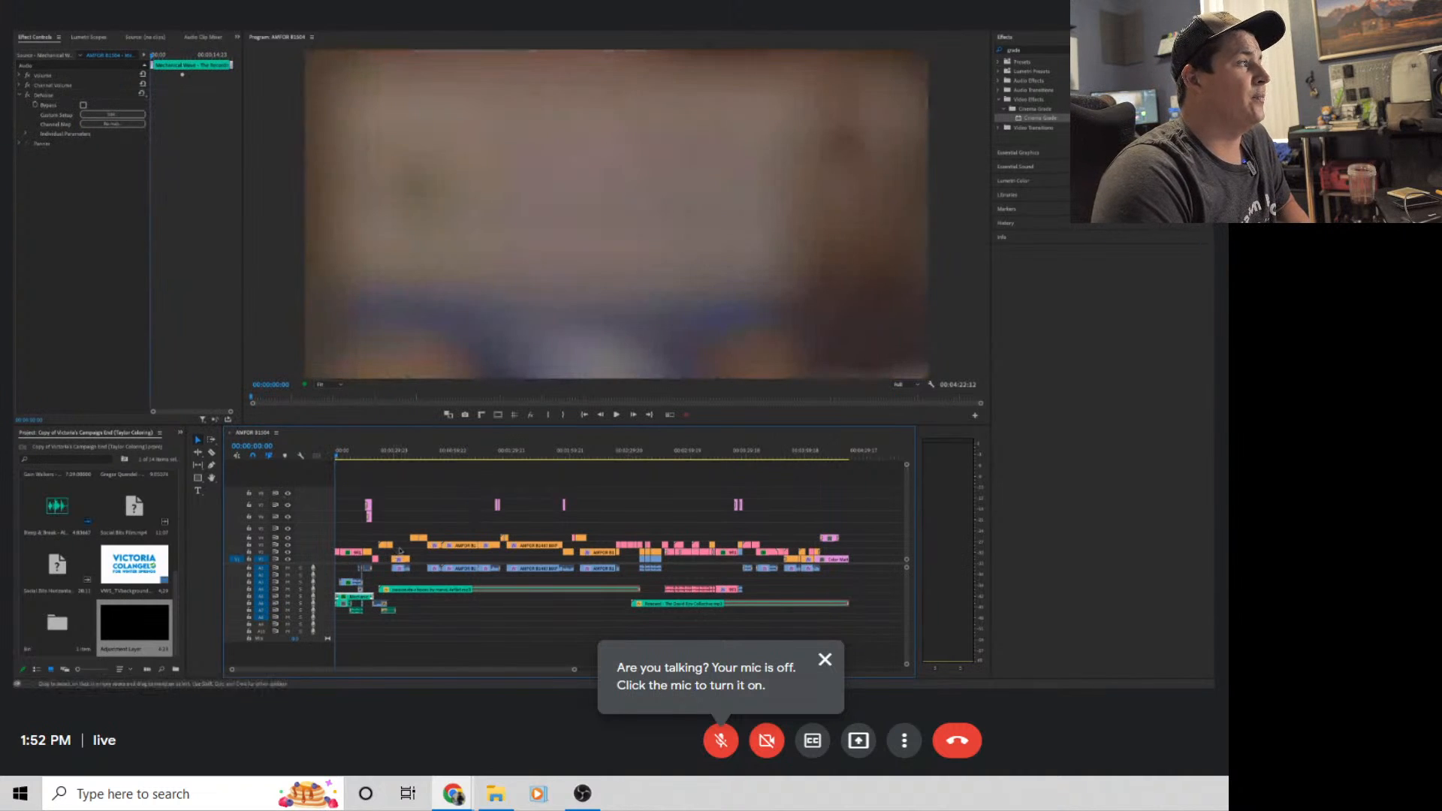
key(space)
click(338, 553)
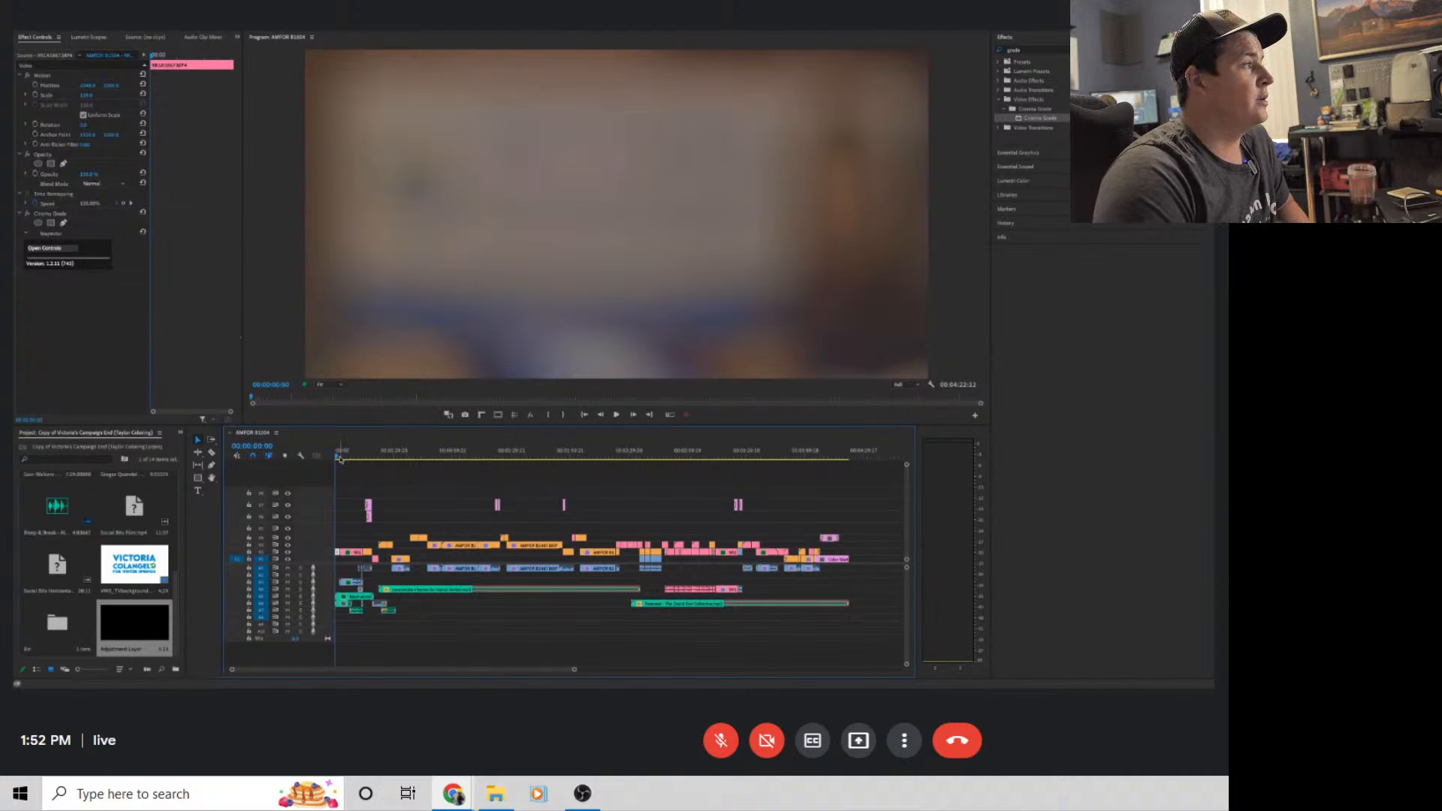
click(55, 249)
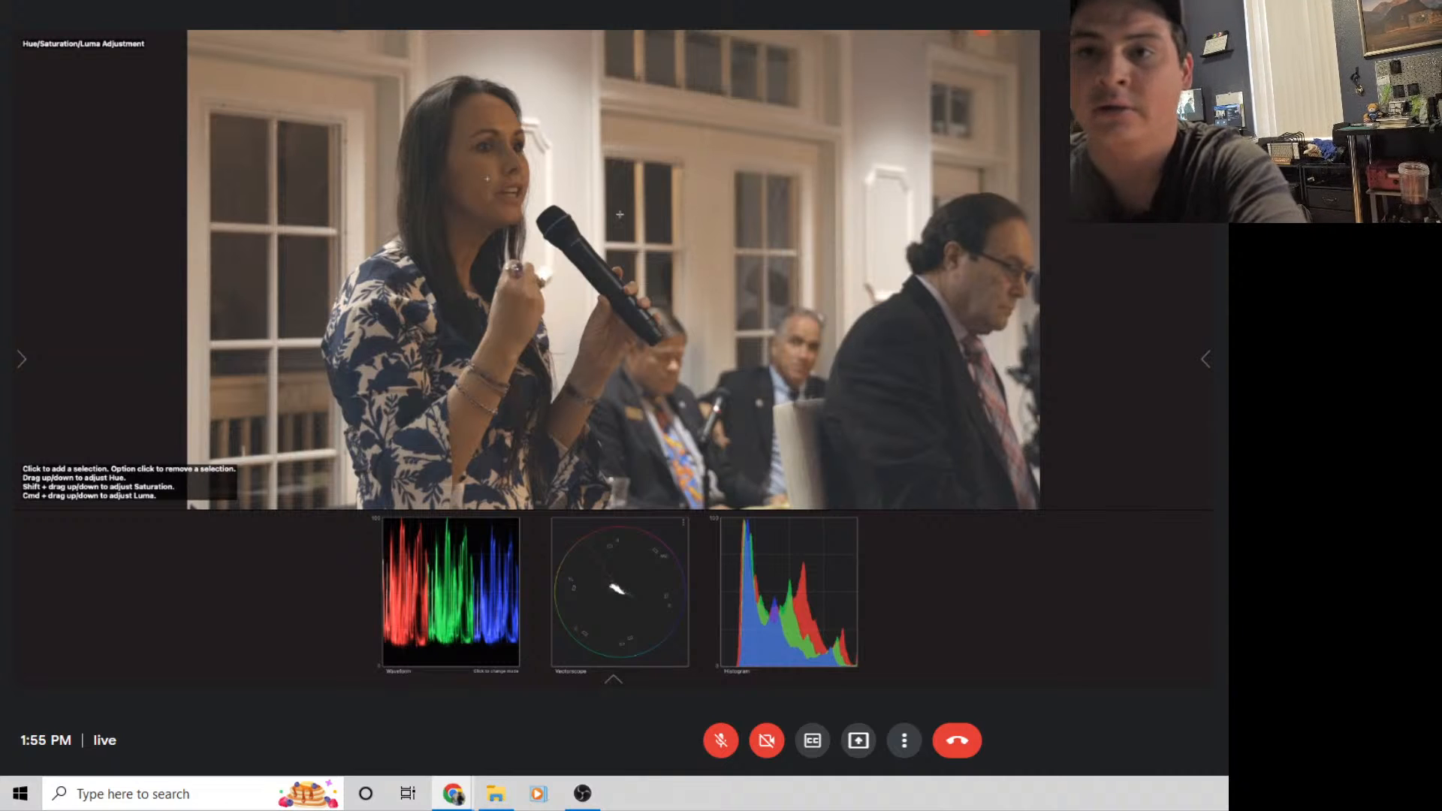
Set the microphone shot's midtones to 24 and shadows to -14, raise its contrast and lower the pivot
key(h)
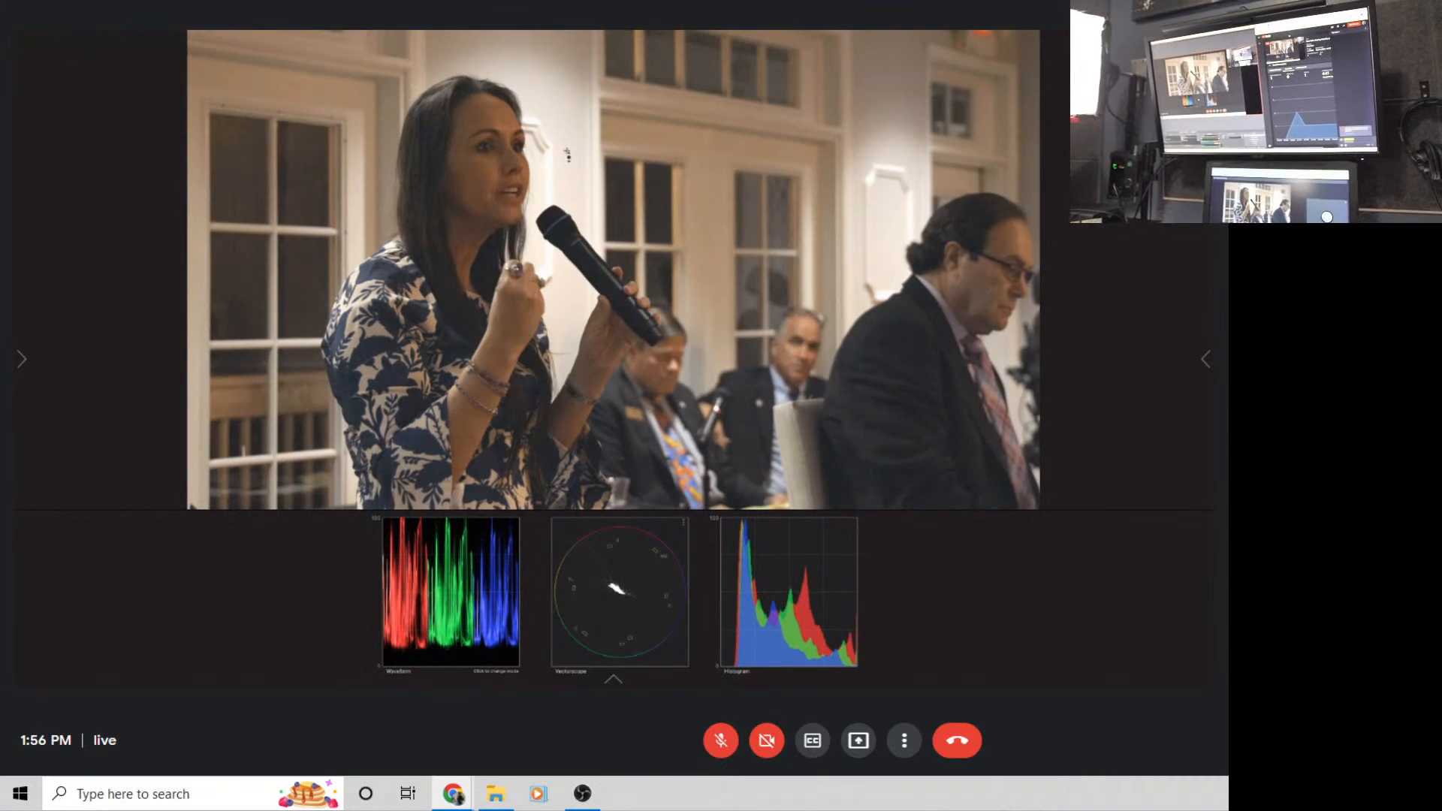
click(1204, 360)
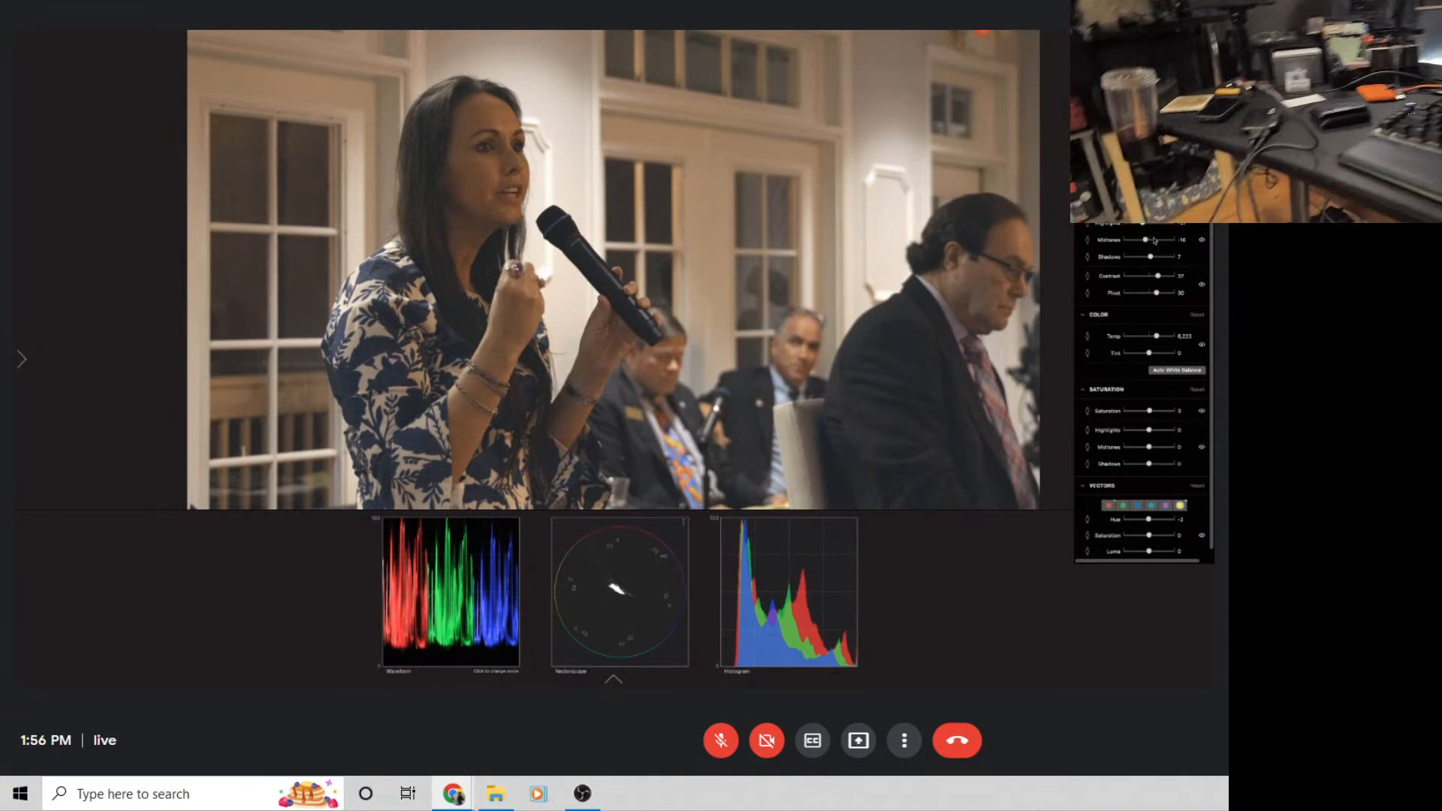
mouse_move(1146, 240)
mouse_down()
mouse_move(1168, 241)
mouse_move(1147, 258)
mouse_up()
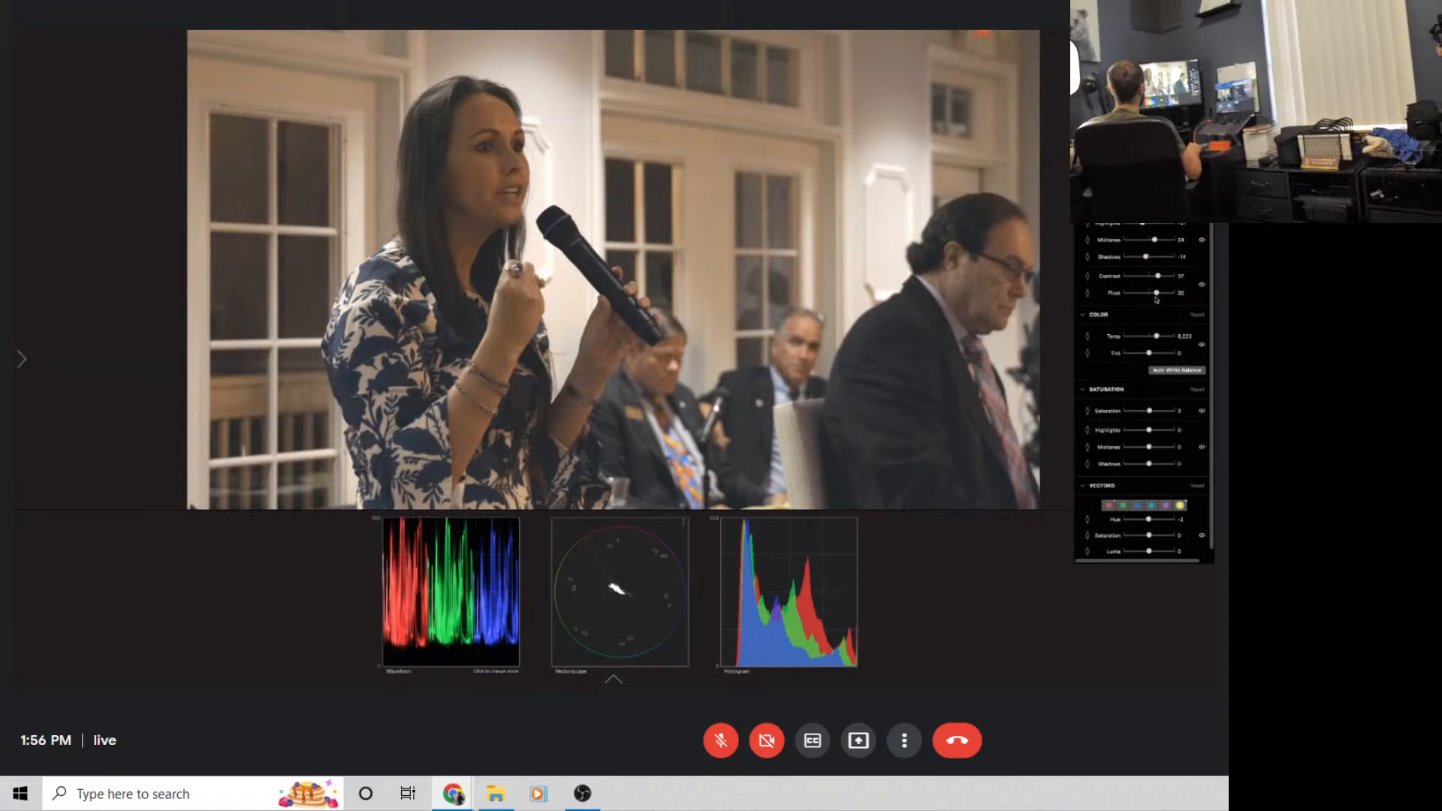
mouse_move(1157, 293)
mouse_down()
mouse_move(1135, 293)
mouse_move(1199, 296)
mouse_move(1152, 294)
mouse_move(1163, 282)
mouse_up()
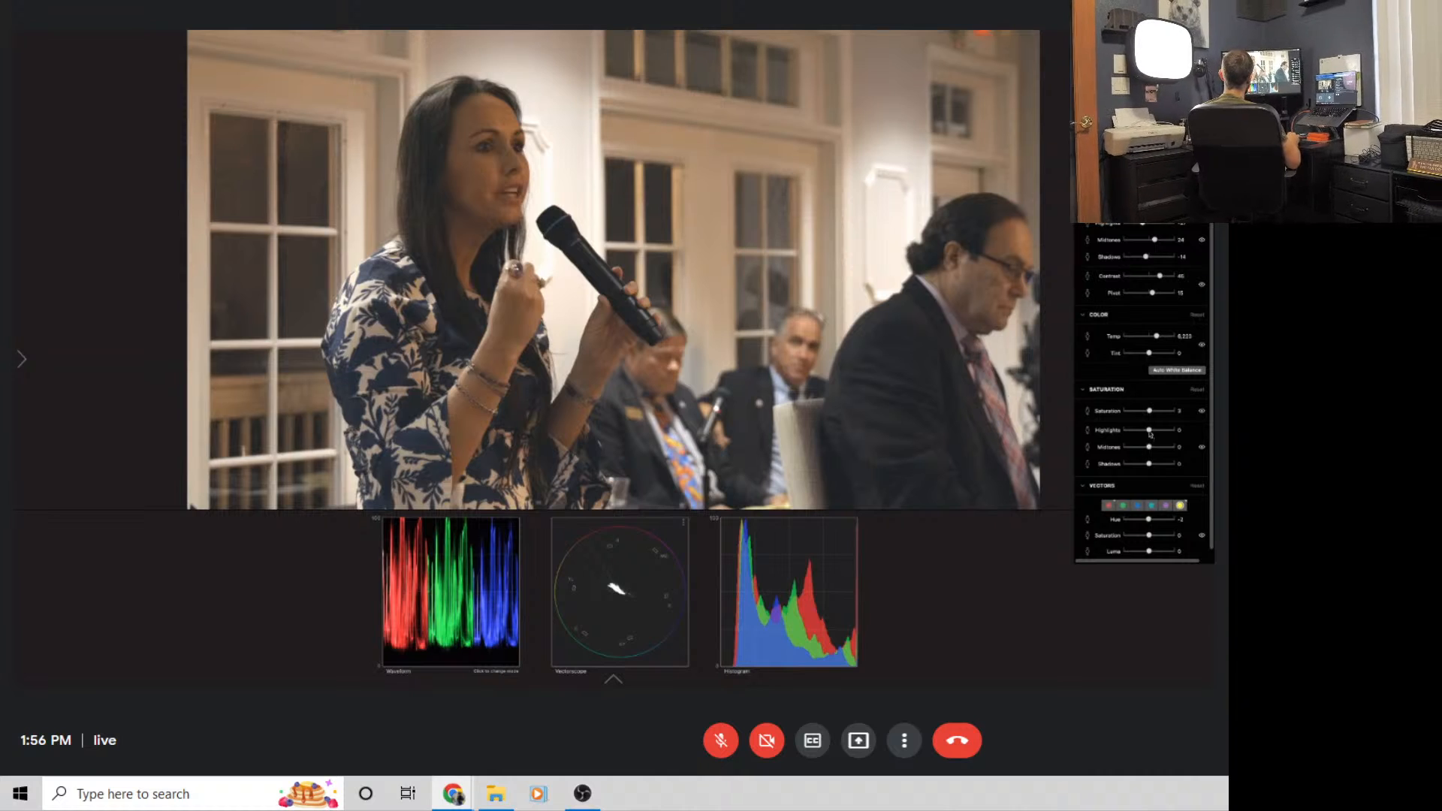
Raise the red vector's luma and saturation, set the yellow vector's hue to 0 and raise its luma
scroll(1143, 496, down, 1)
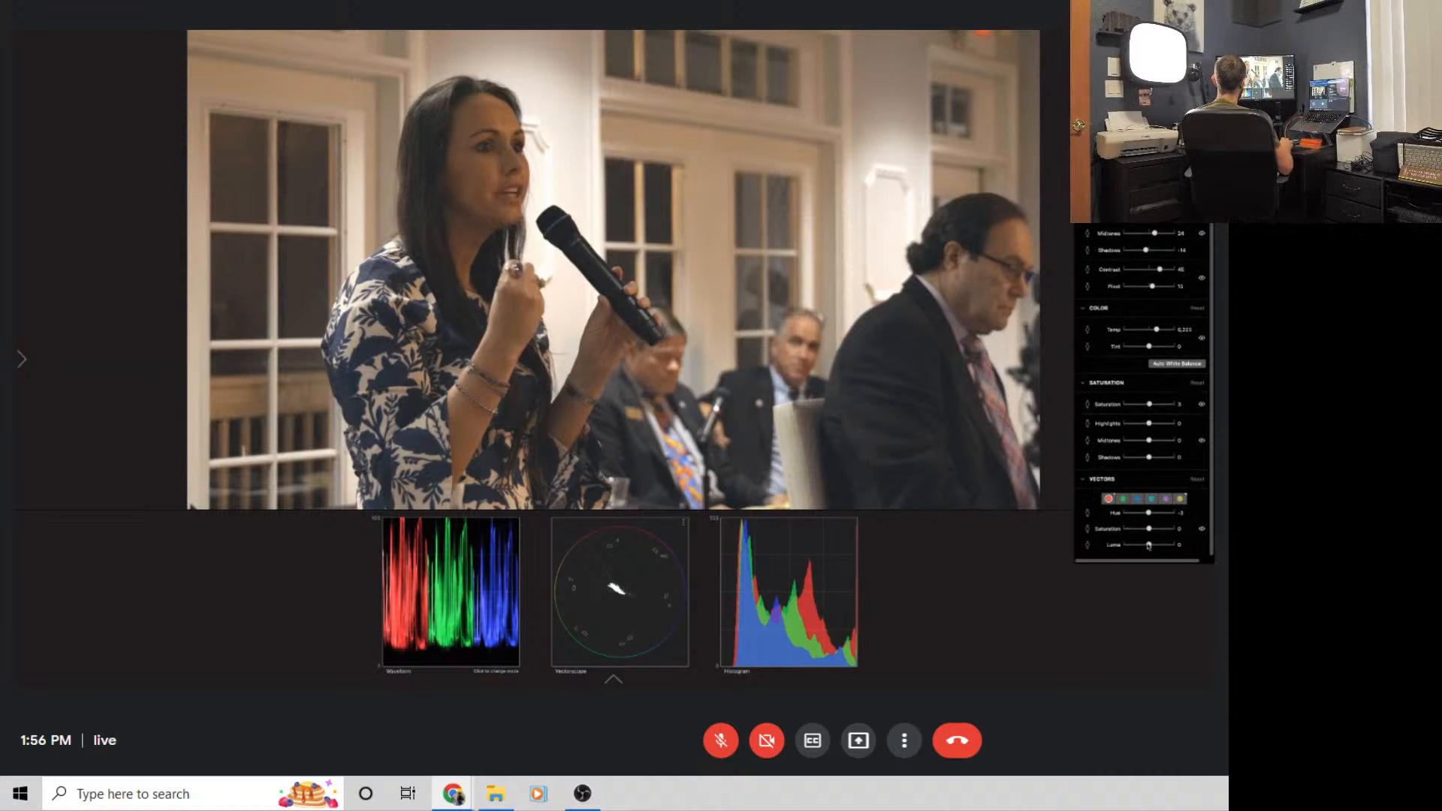
drag(1148, 546, 1158, 545)
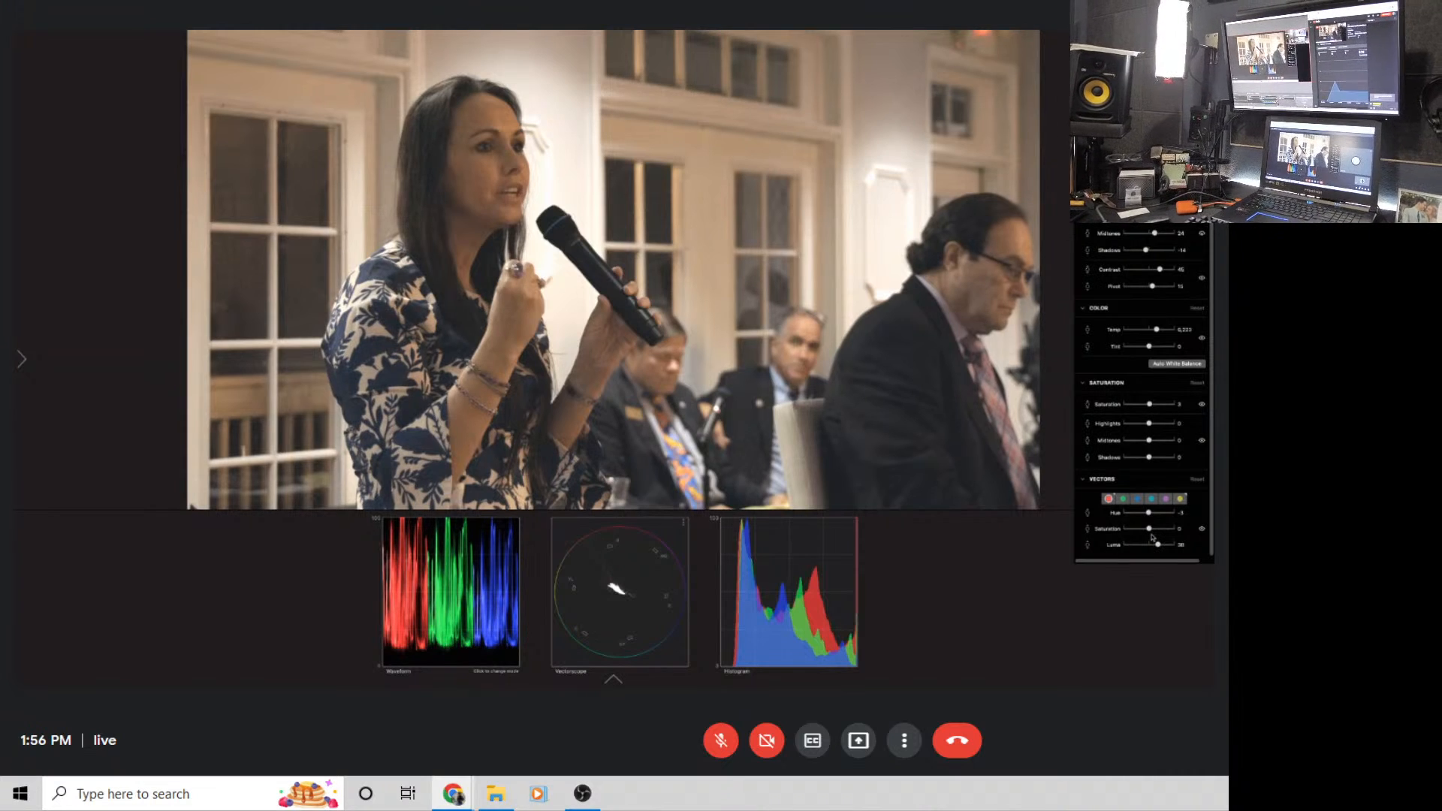
drag(1149, 529, 1156, 530)
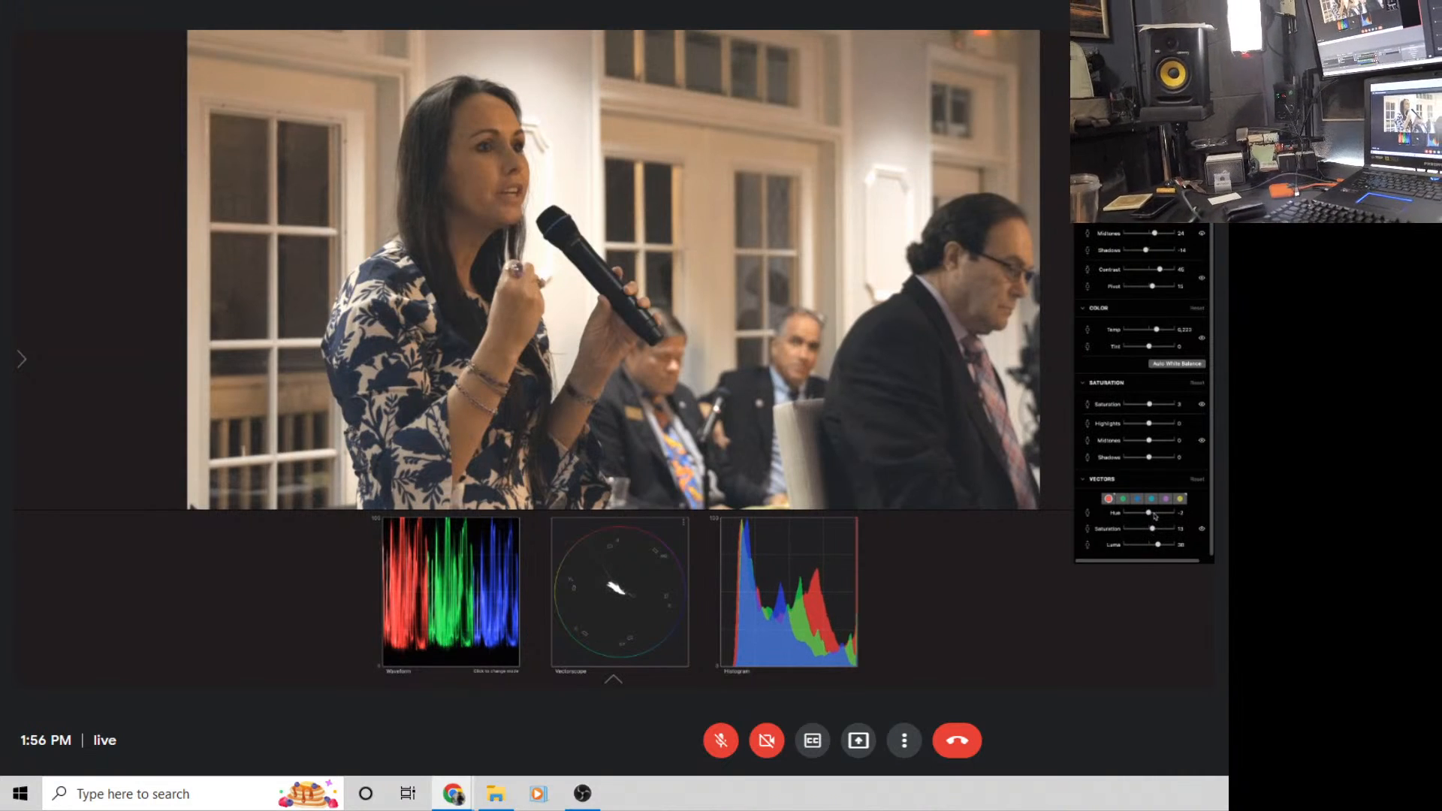
drag(1152, 517, 1153, 517)
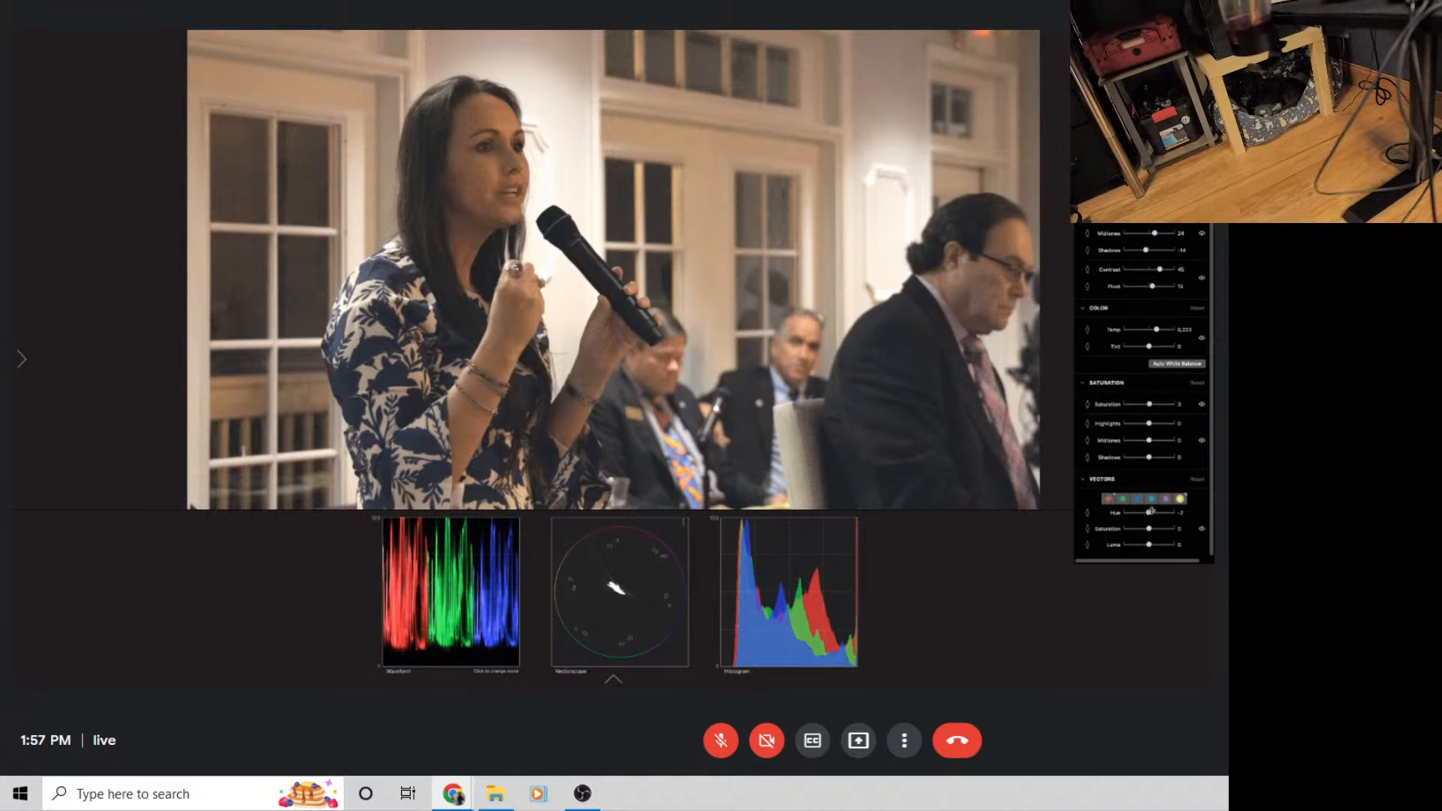
drag(1149, 514, 1152, 514)
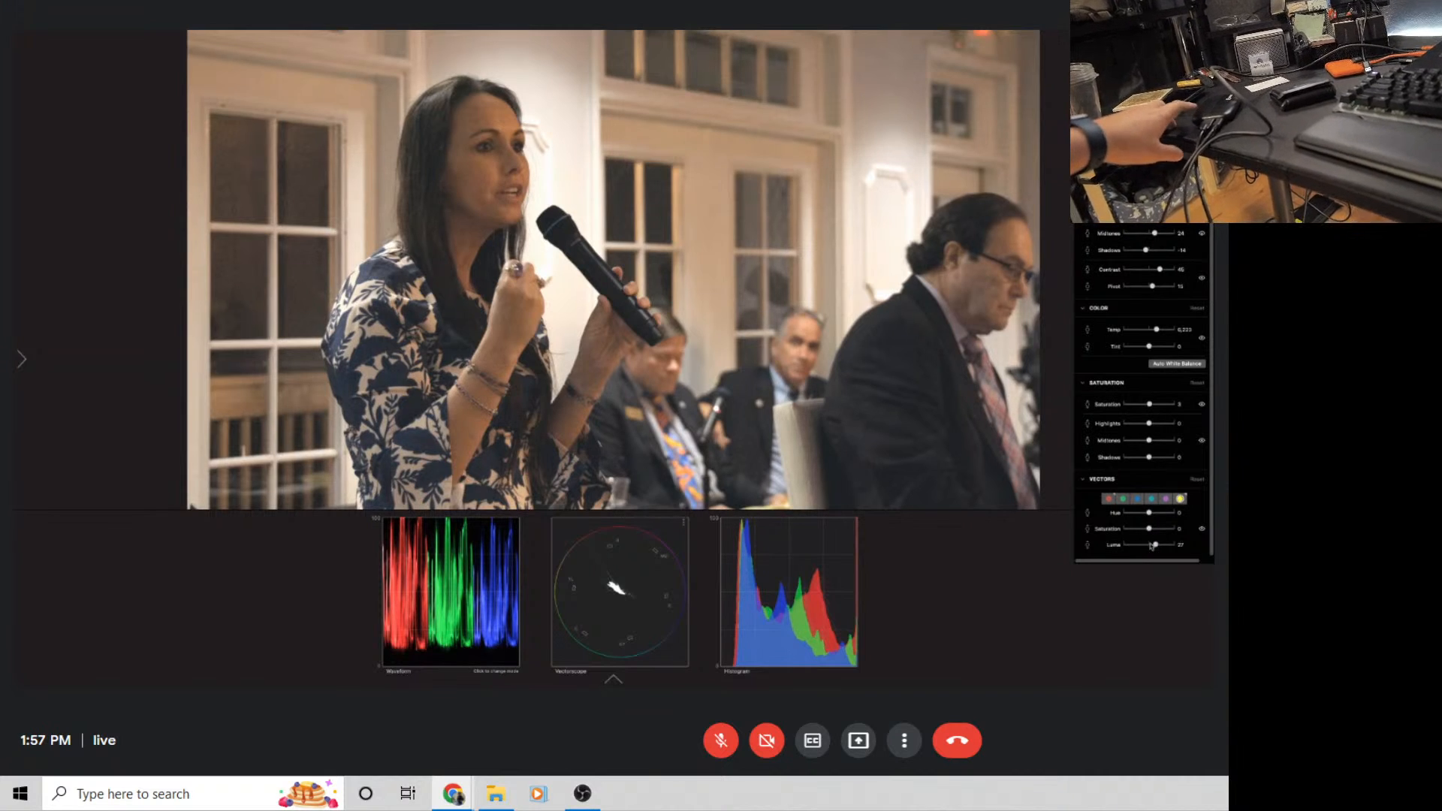
drag(1178, 546, 1159, 547)
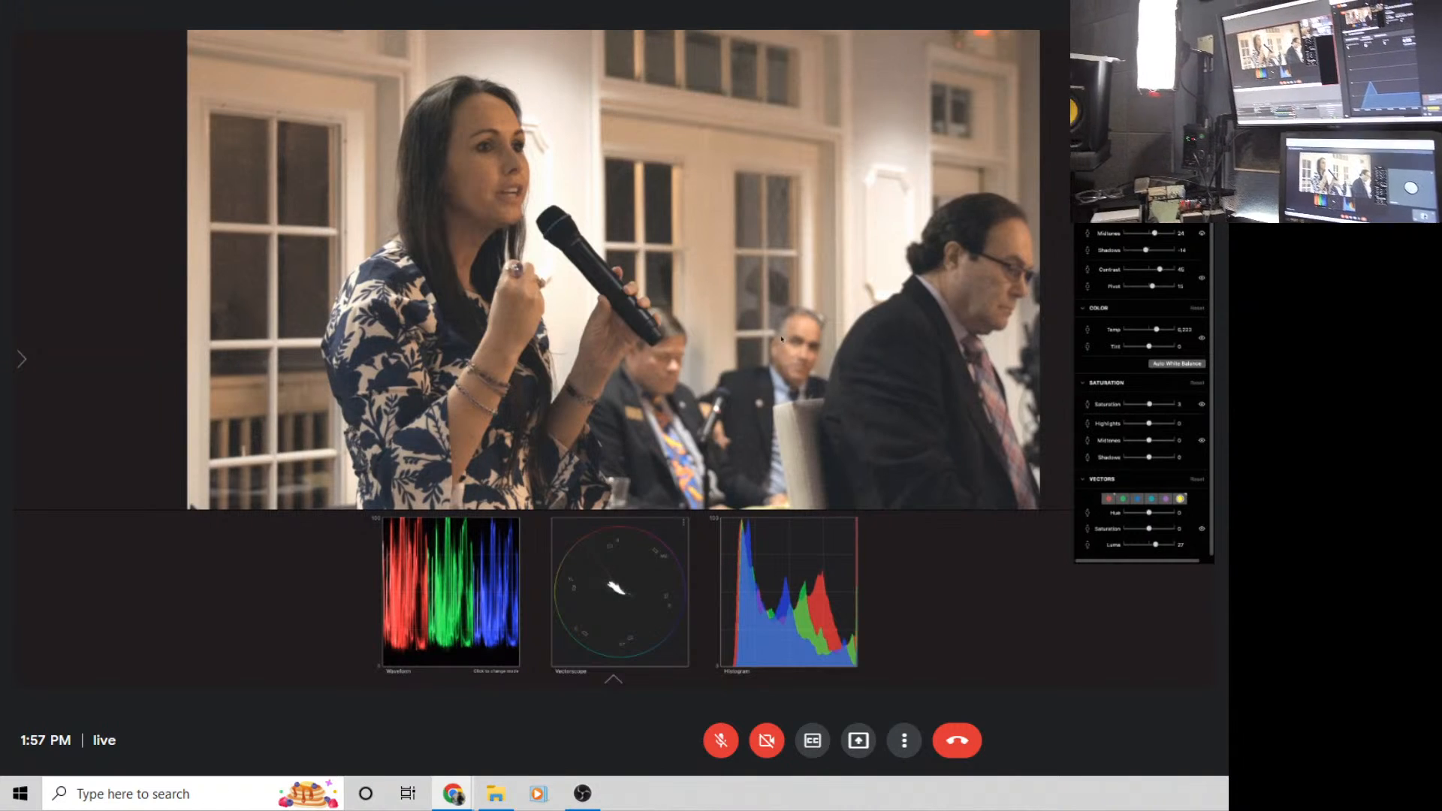
Show the strip of sequence shots and compare the graded microphone shot with its neighbouring audience and indoor shots
click(615, 681)
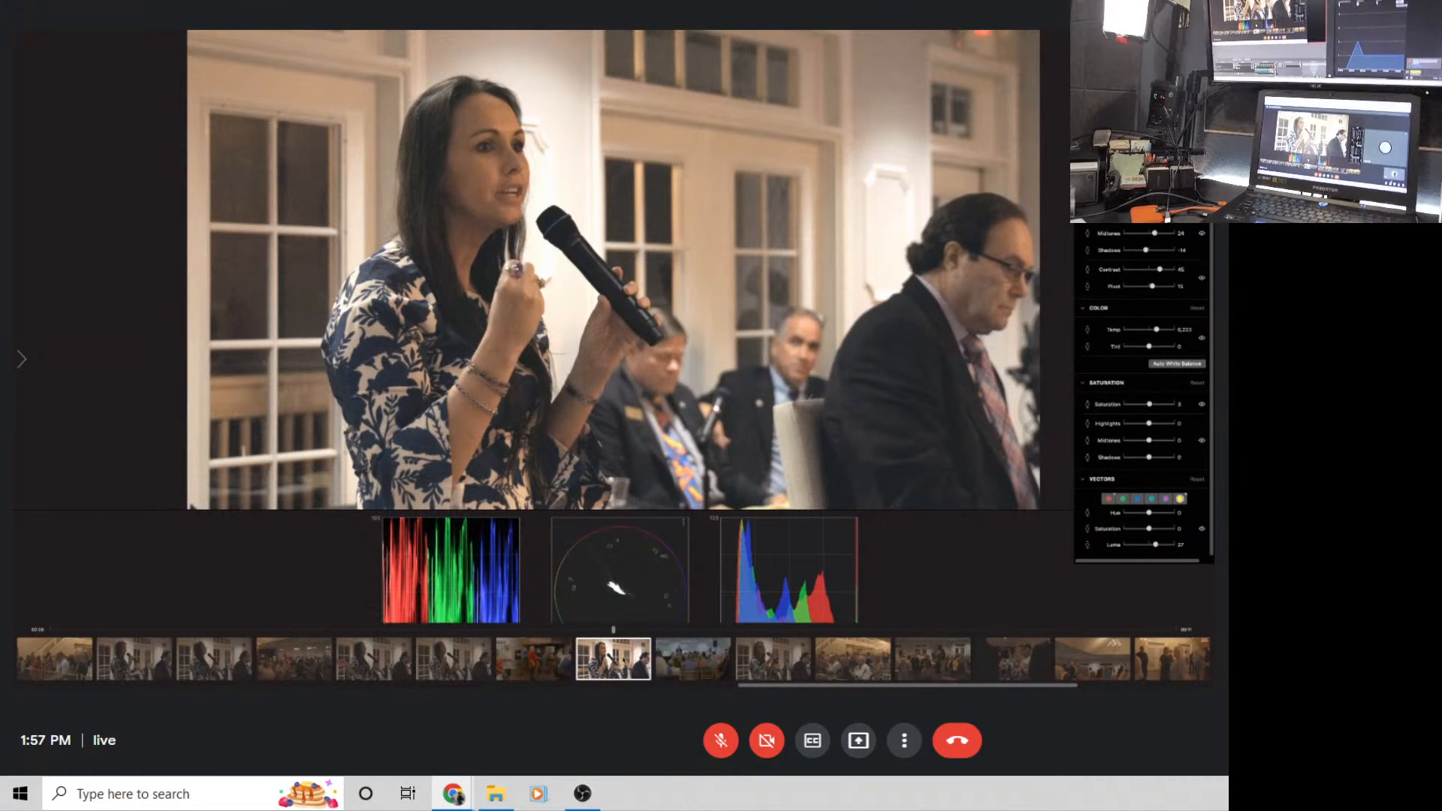
click(691, 664)
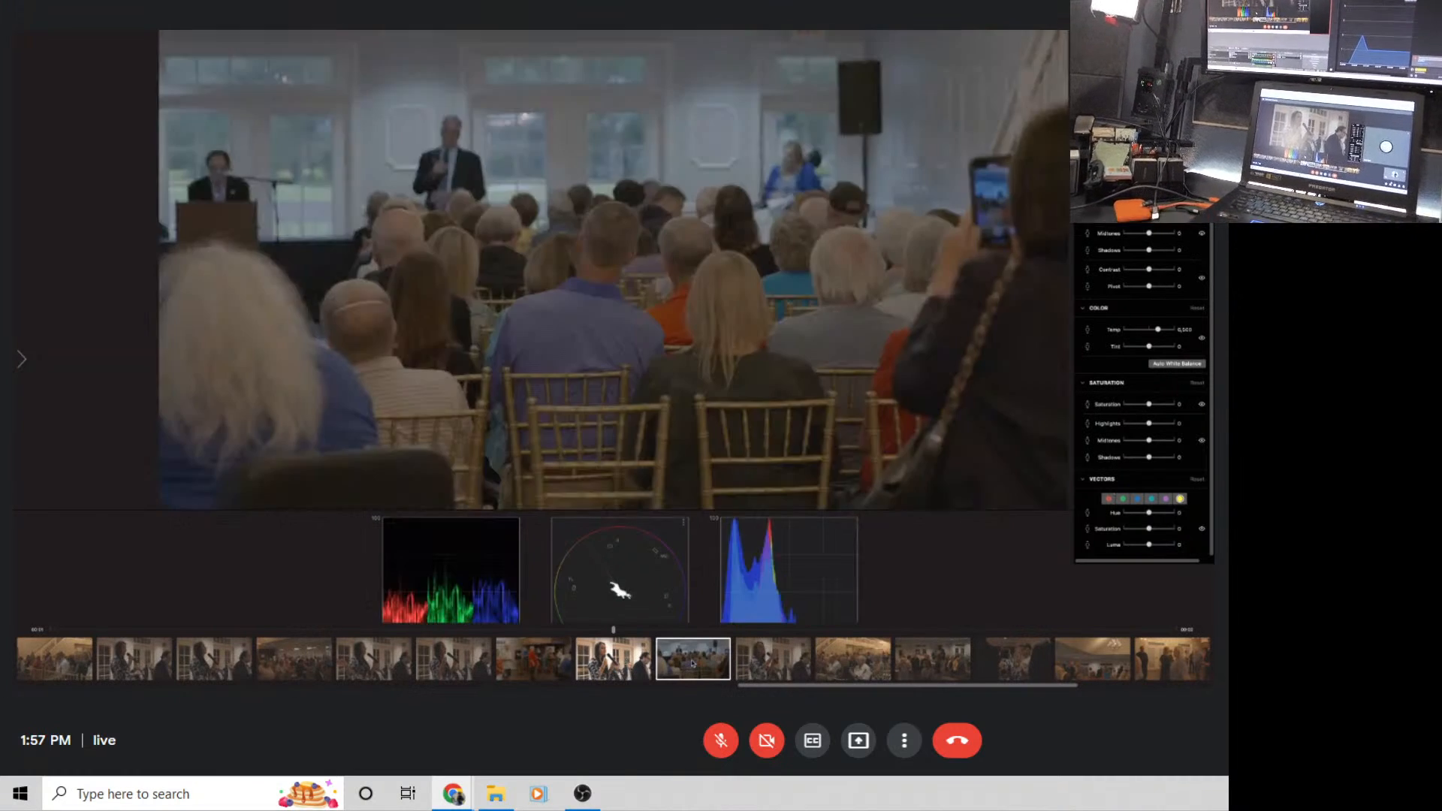
click(613, 660)
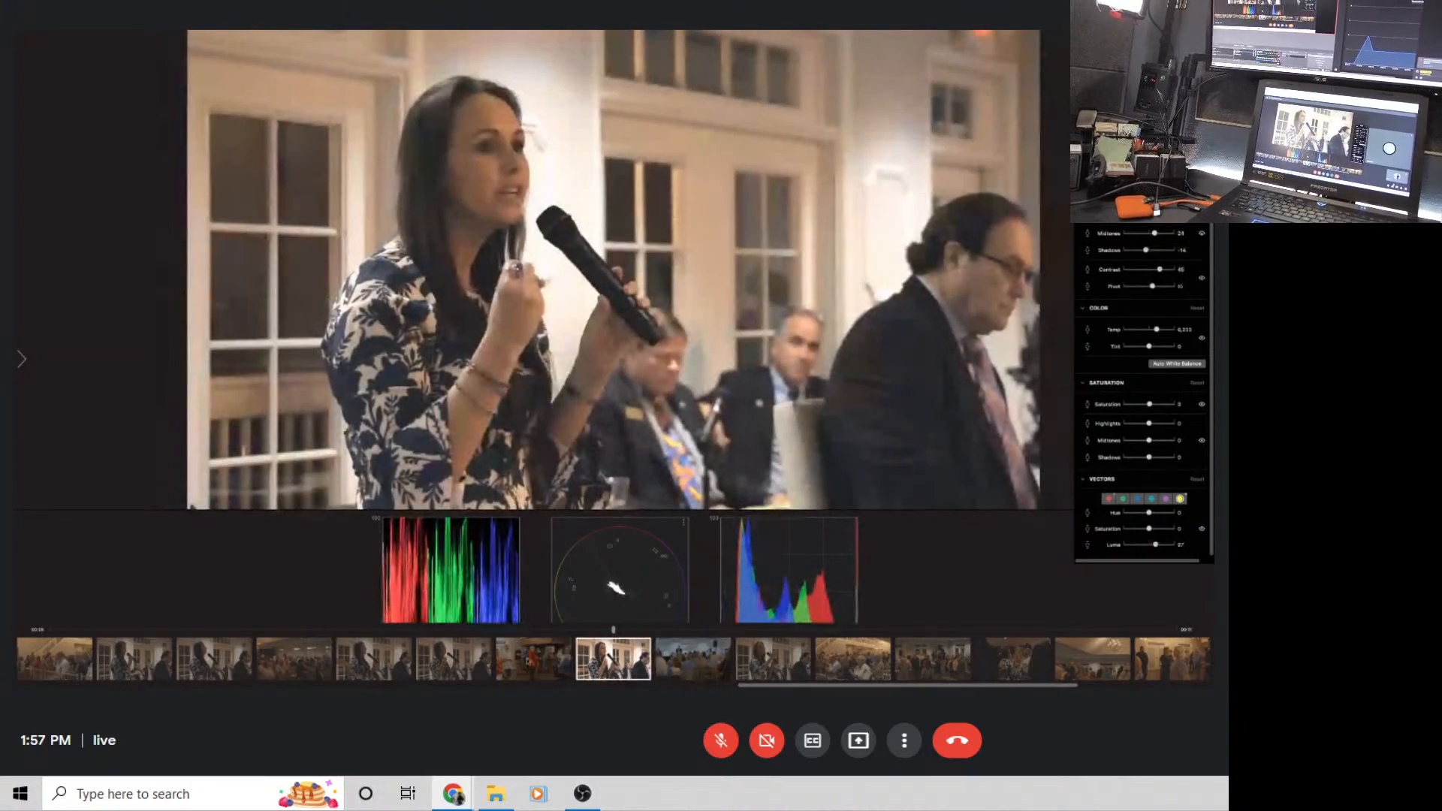
click(529, 662)
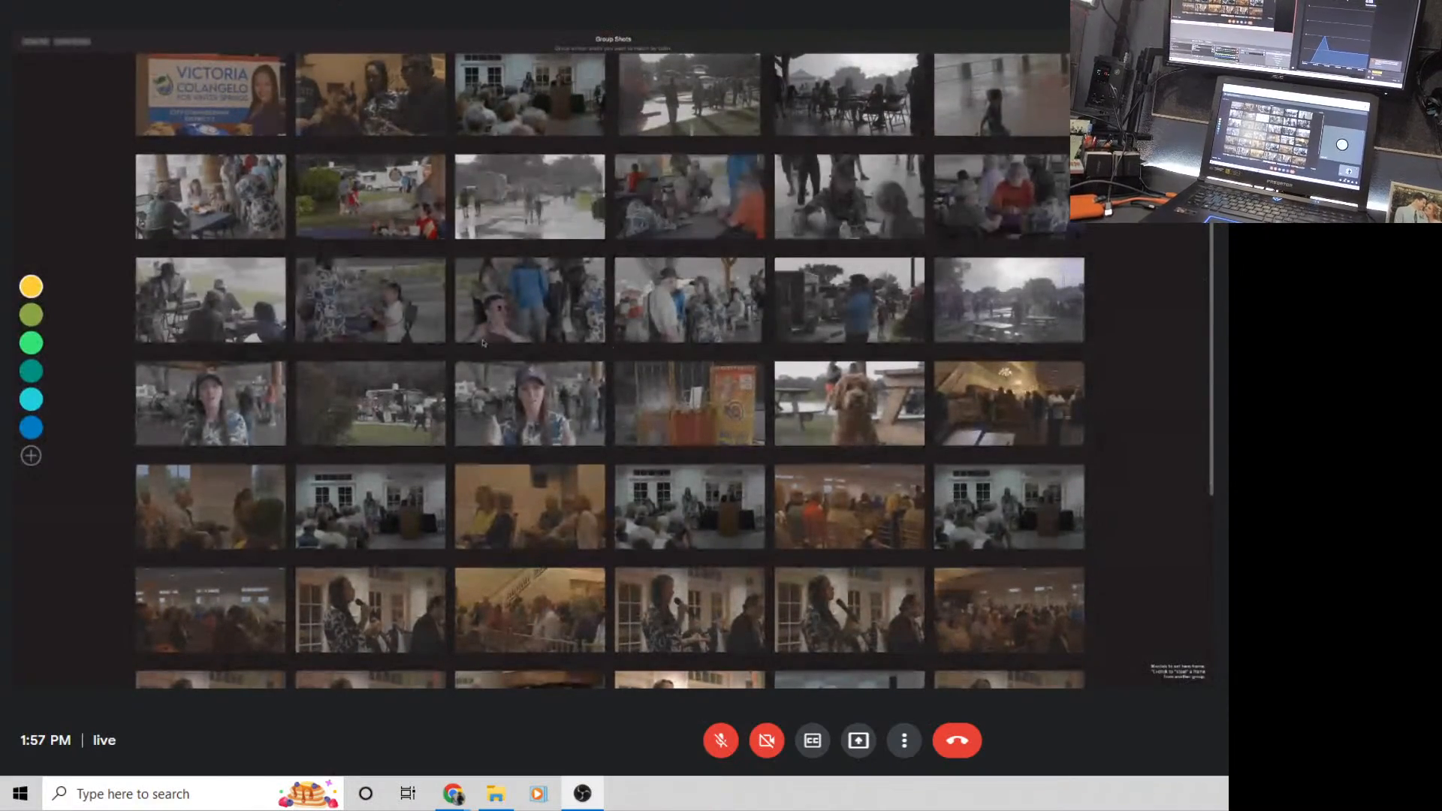
In Group Shots, make the graded microphone shot the yellow group's main shot and add the six matching microphone shots
scroll(435, 343, down, 1)
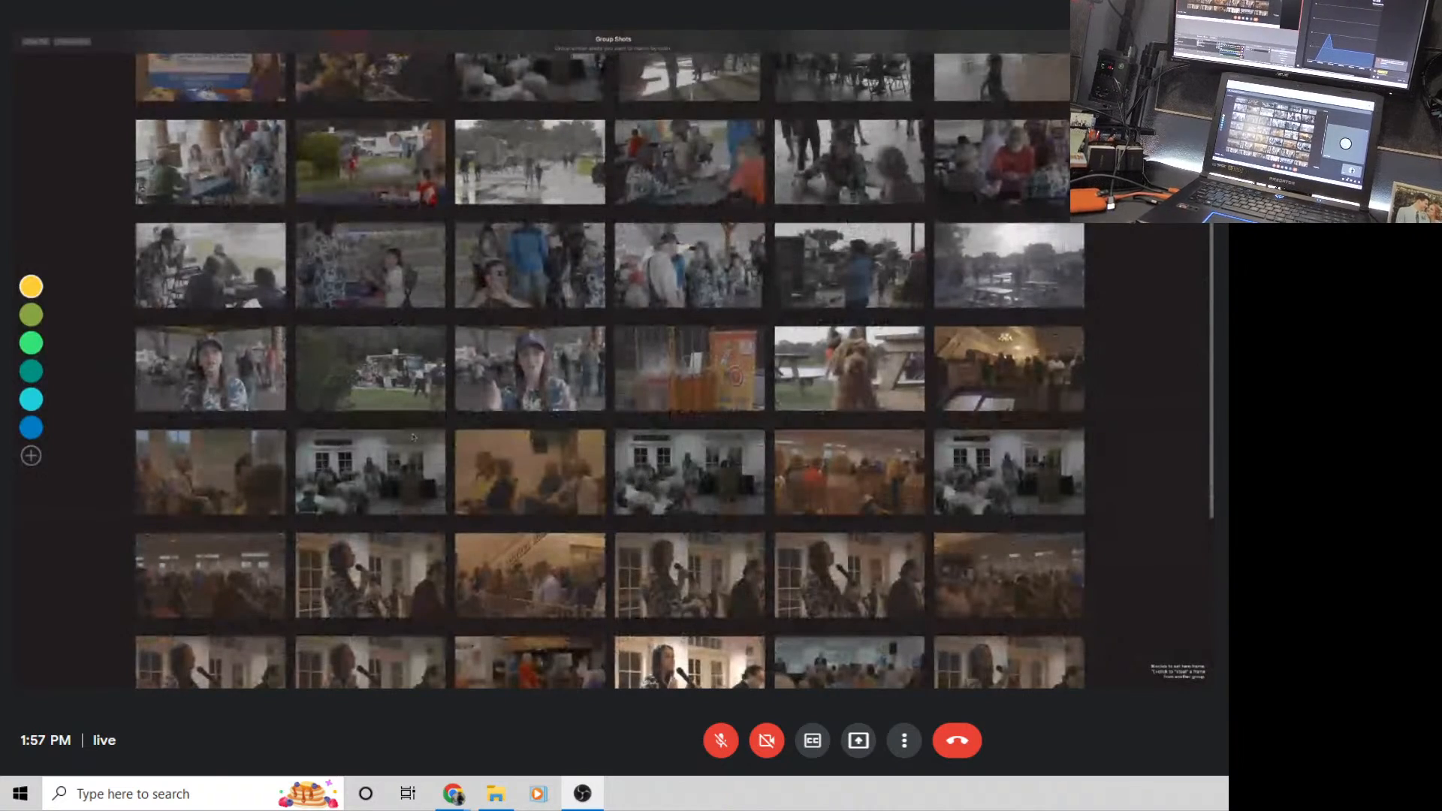
scroll(600, 449, down, 4)
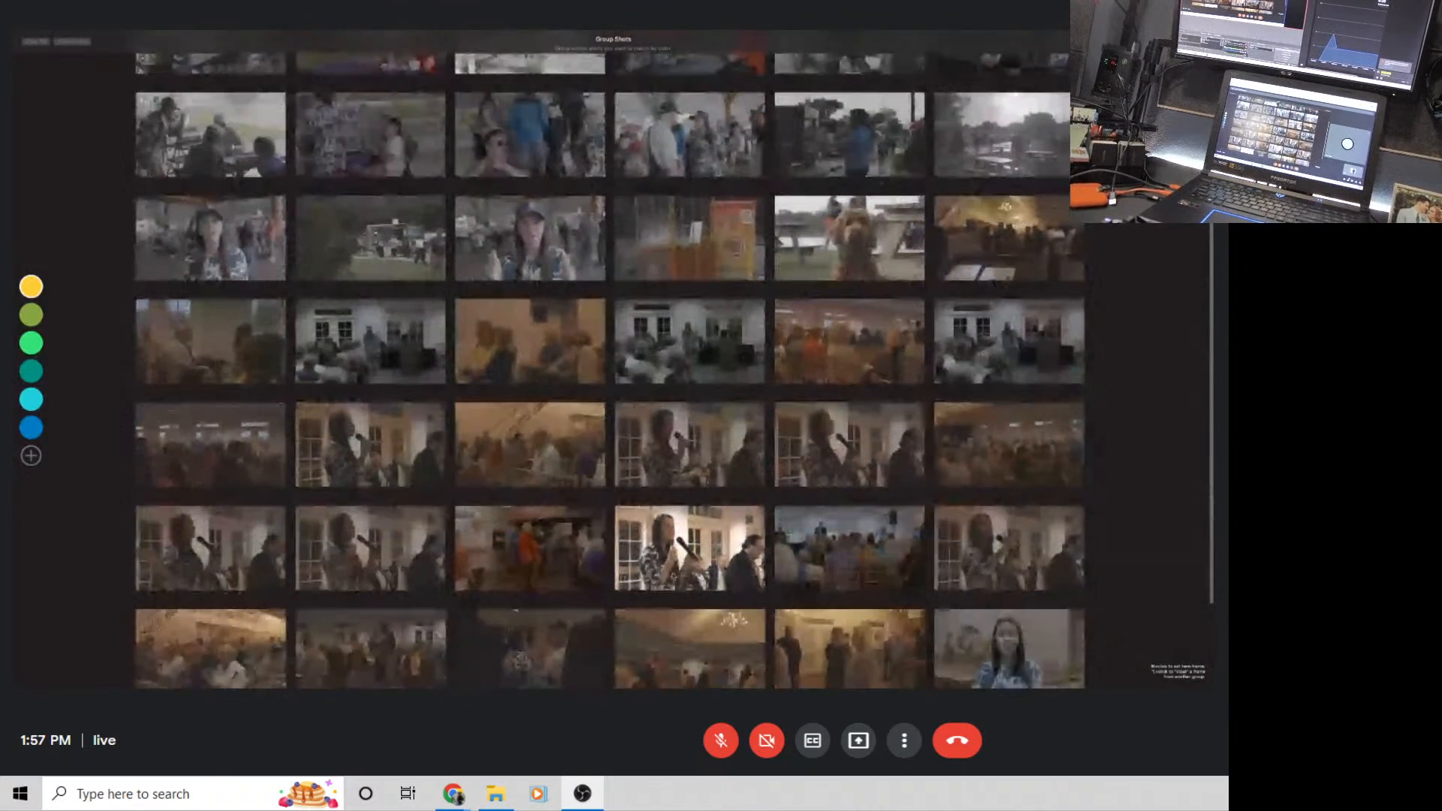
click(689, 548)
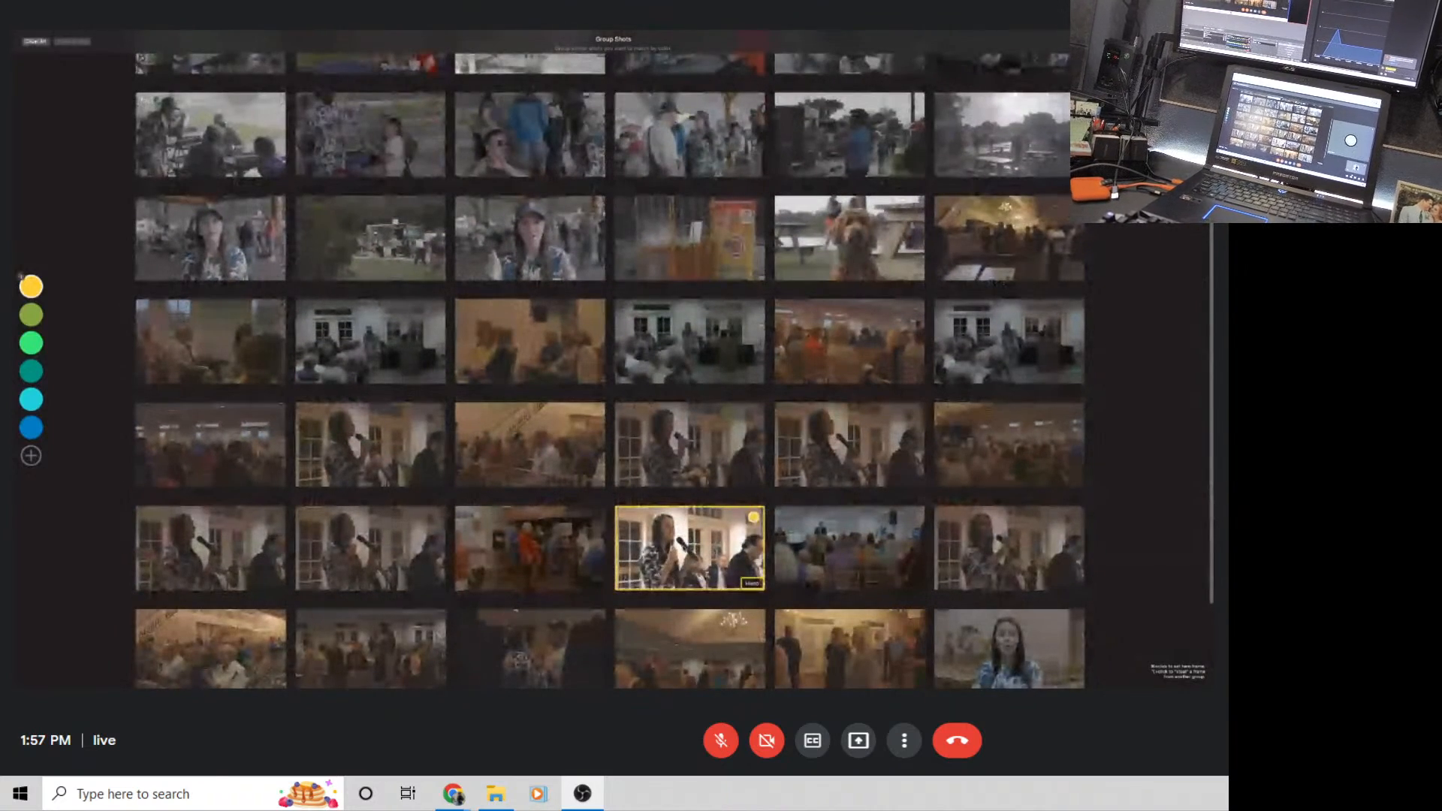
click(689, 444)
click(848, 444)
click(370, 444)
click(370, 547)
click(210, 548)
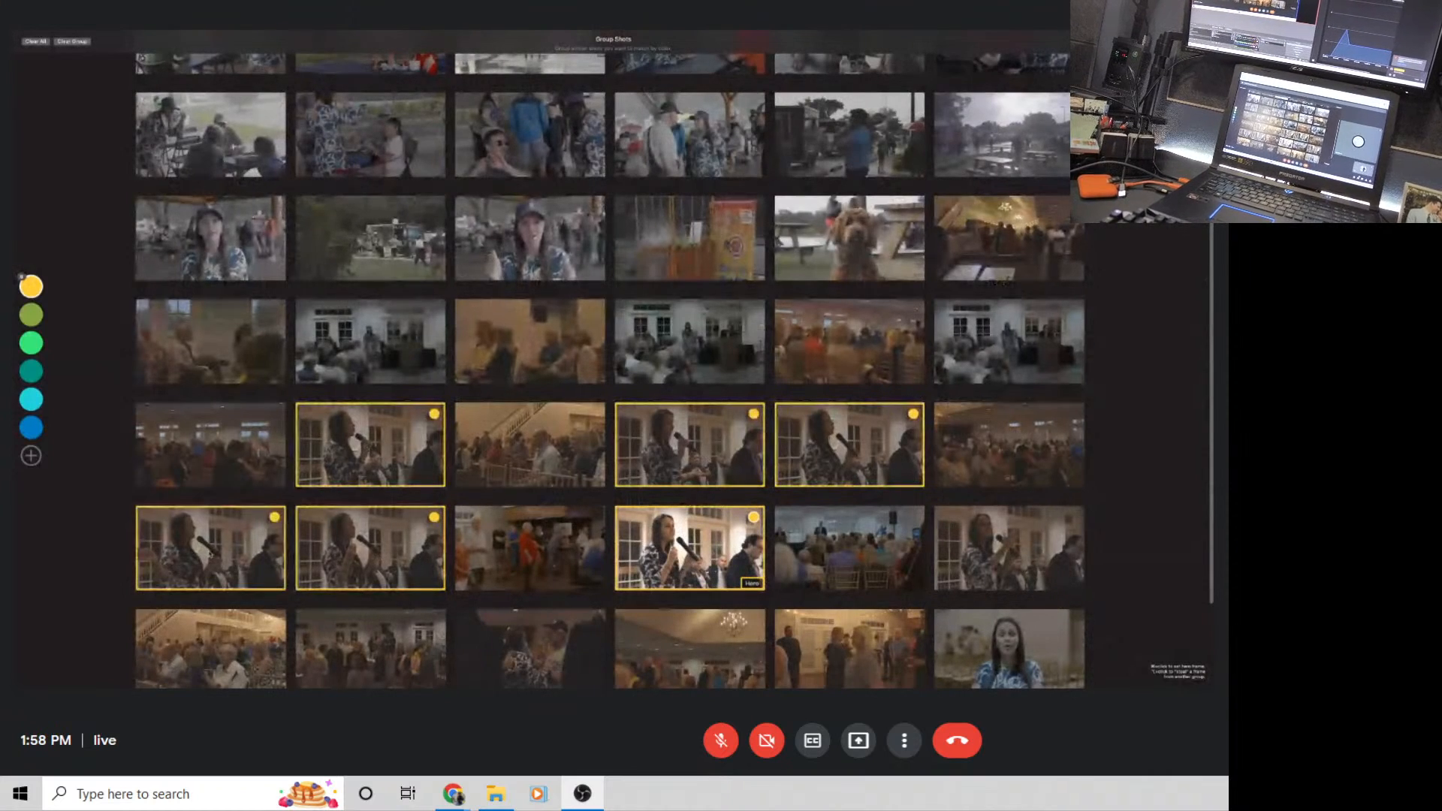
click(972, 543)
Add the six warm-toned indoor audience shots in the two rows around the microphone shots to the yellow group
scroll(556, 557, down, 2)
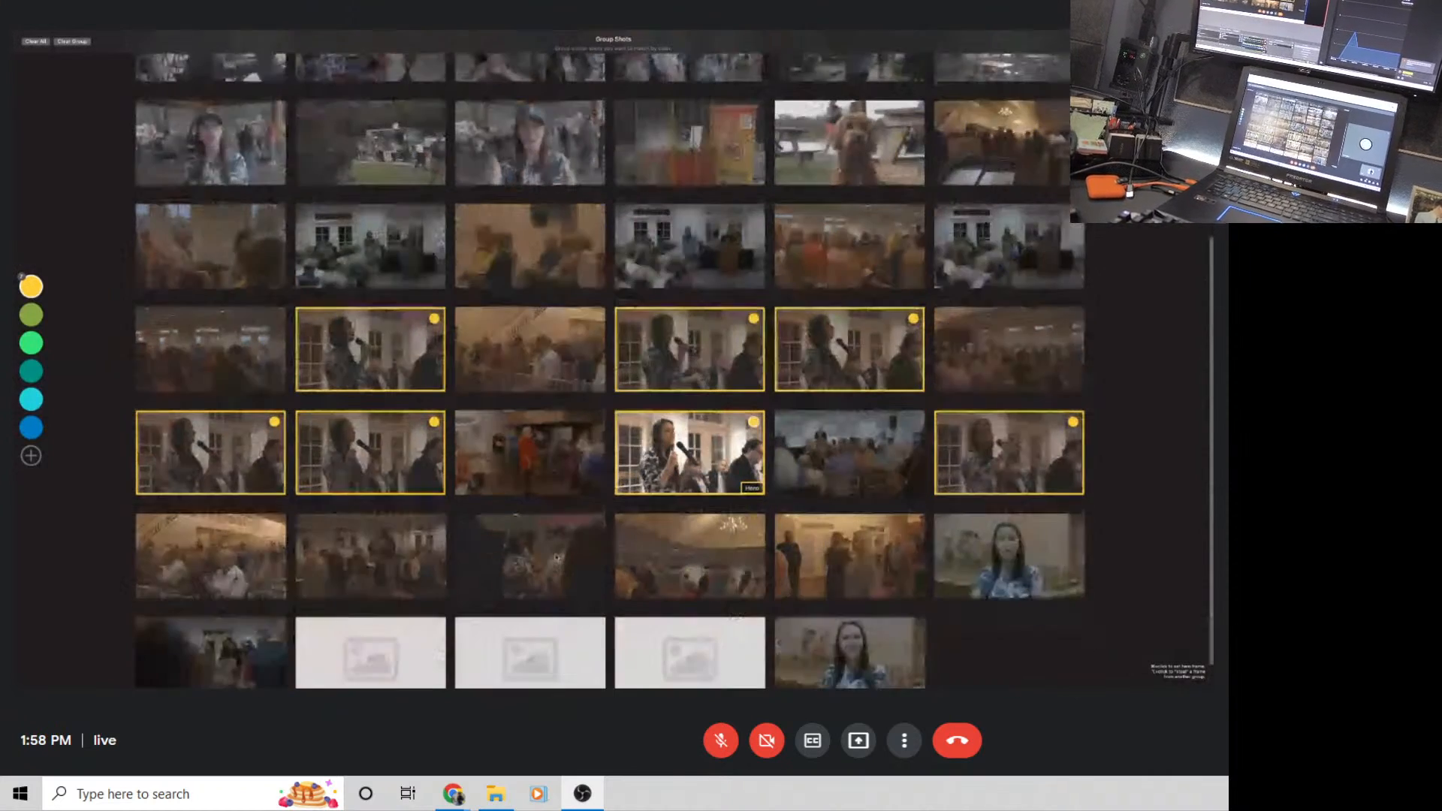
scroll(549, 509, up, 5)
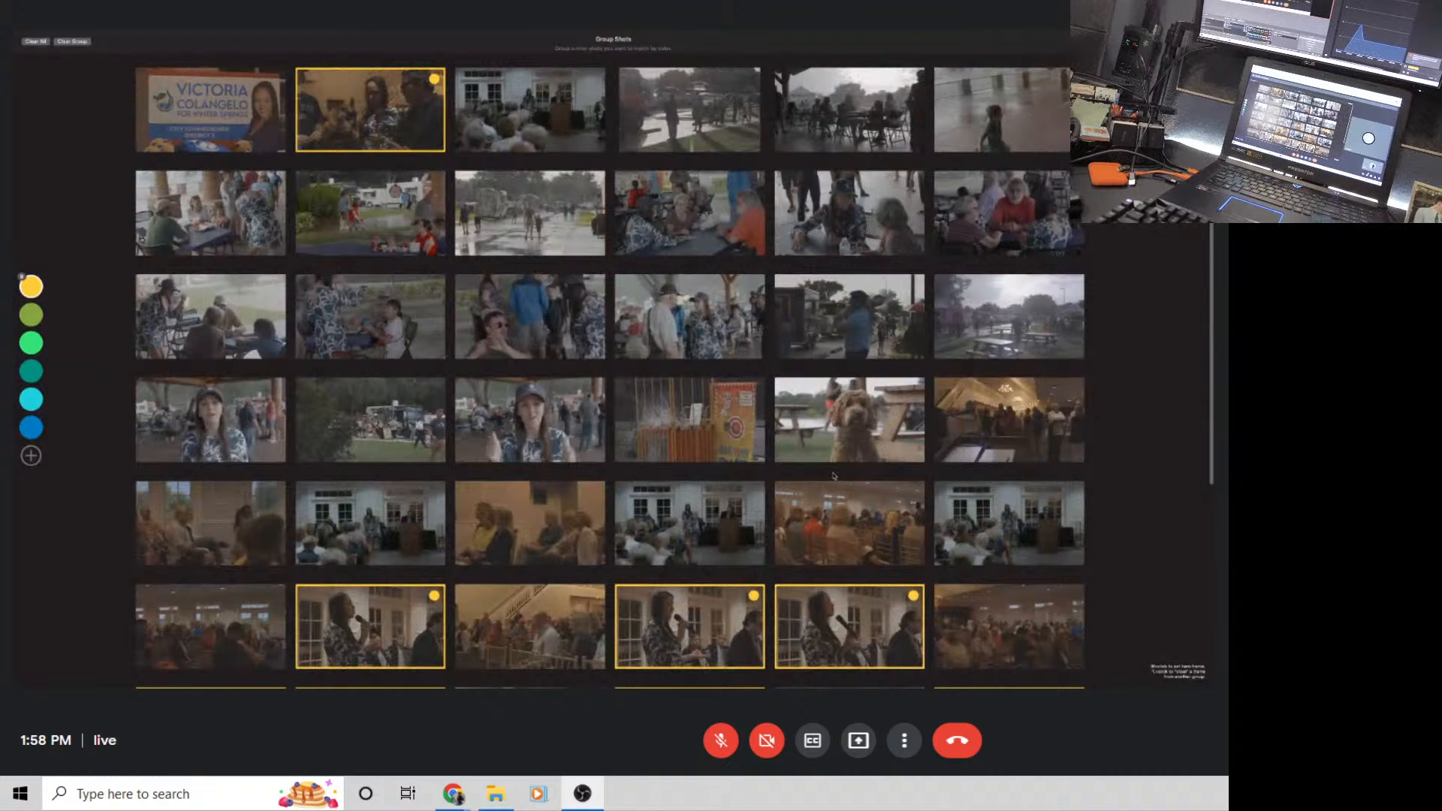
scroll(834, 475, down, 2)
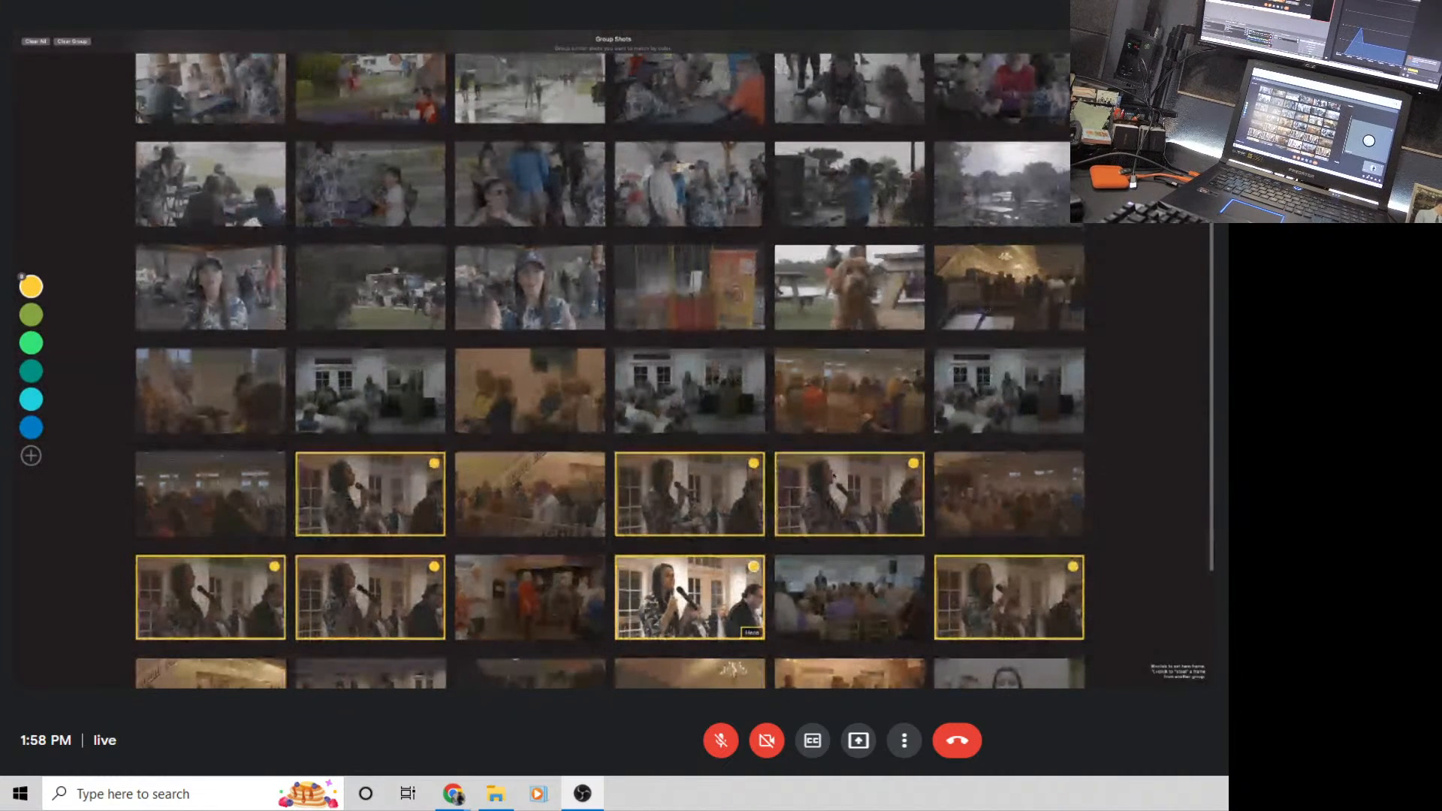
click(552, 497)
click(225, 496)
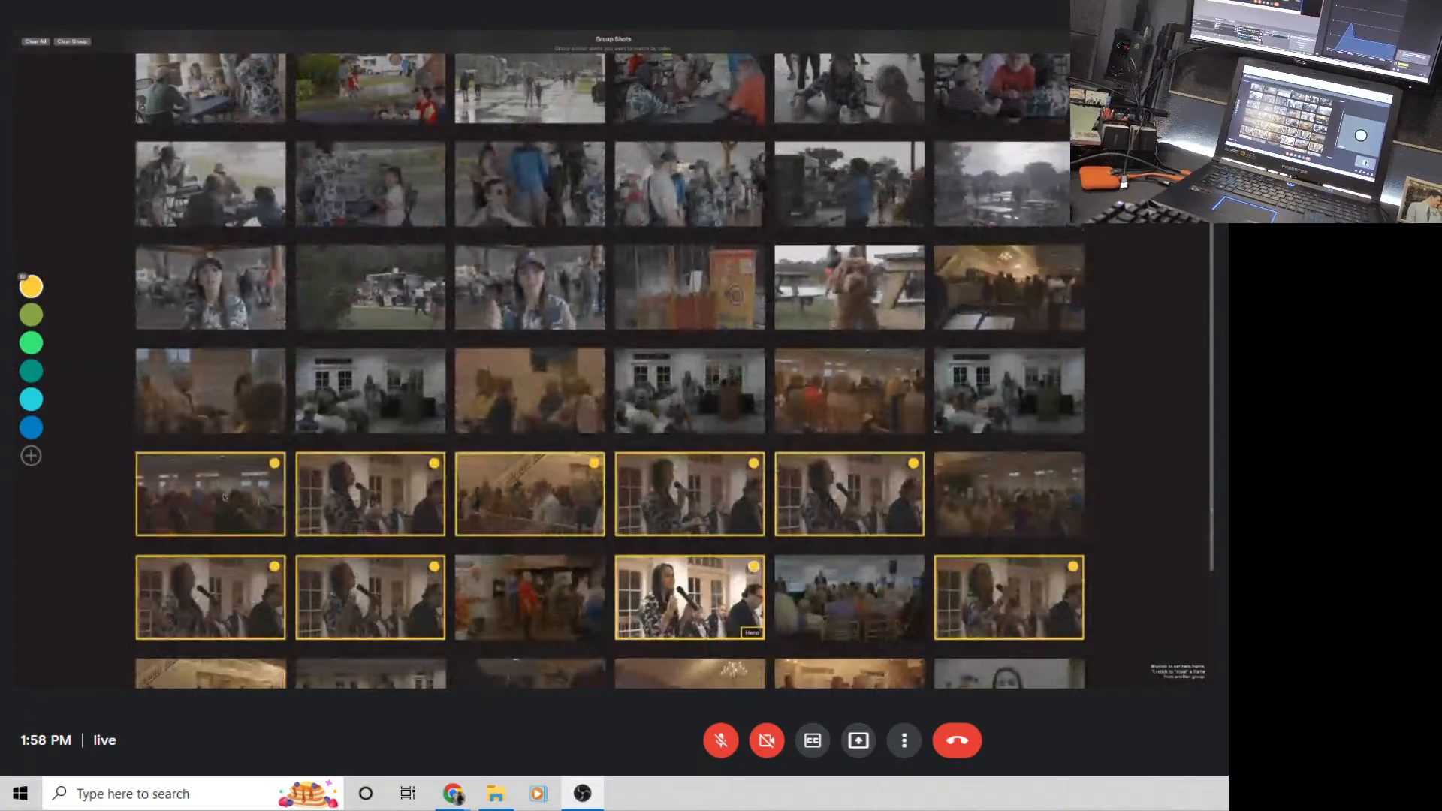
click(244, 404)
click(522, 418)
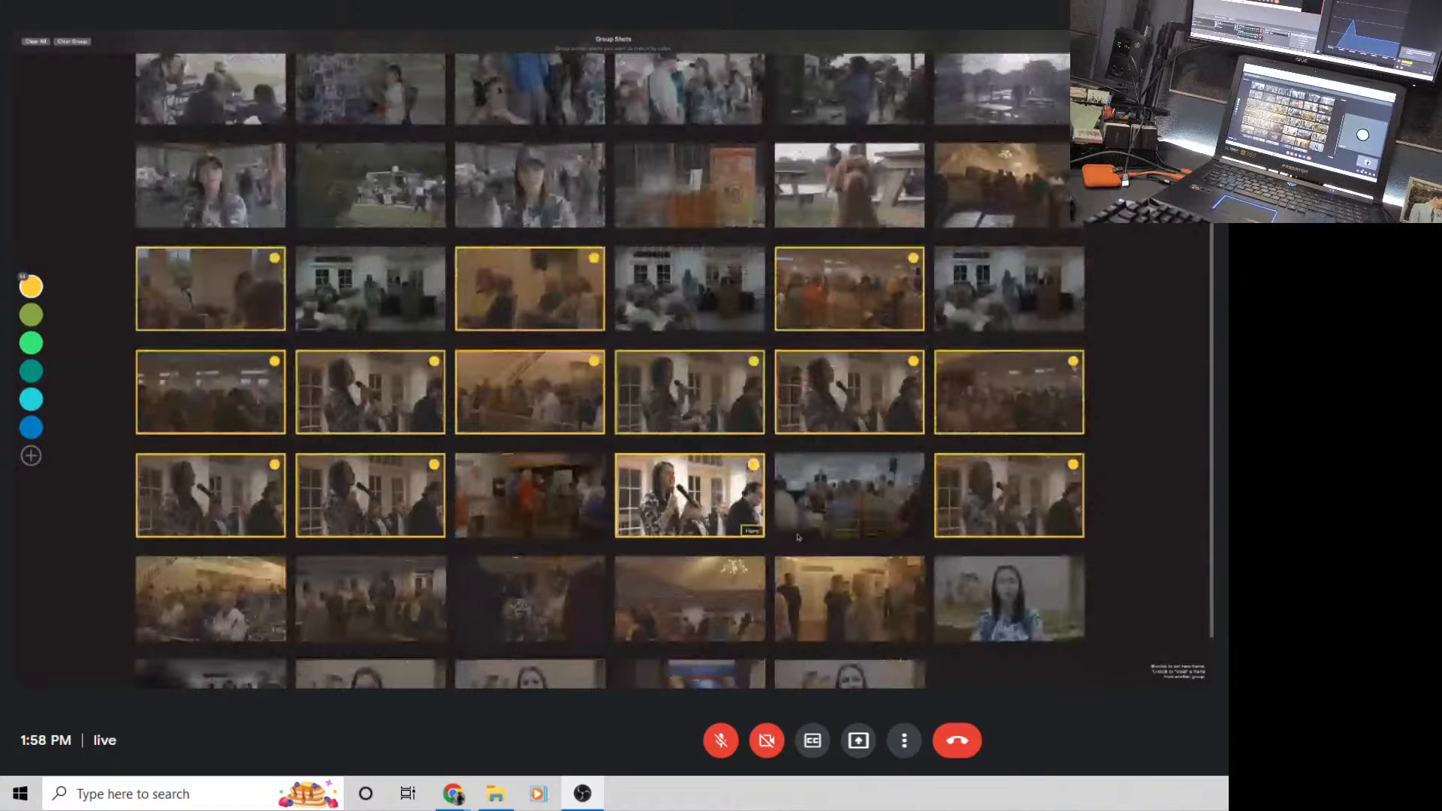
Add the bar shot and the five indoor crowd shots in the following row to the yellow group
click(530, 526)
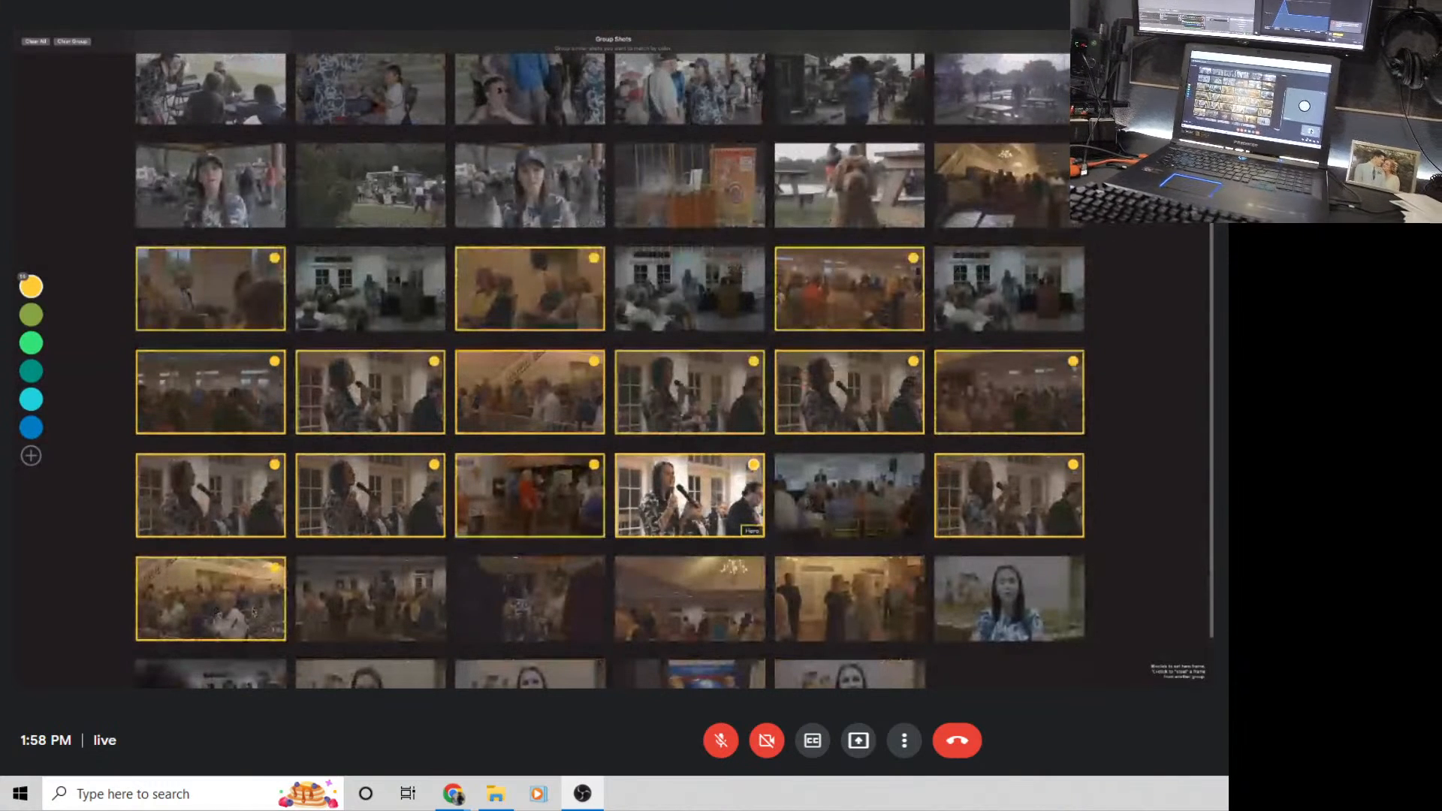
click(365, 617)
click(490, 624)
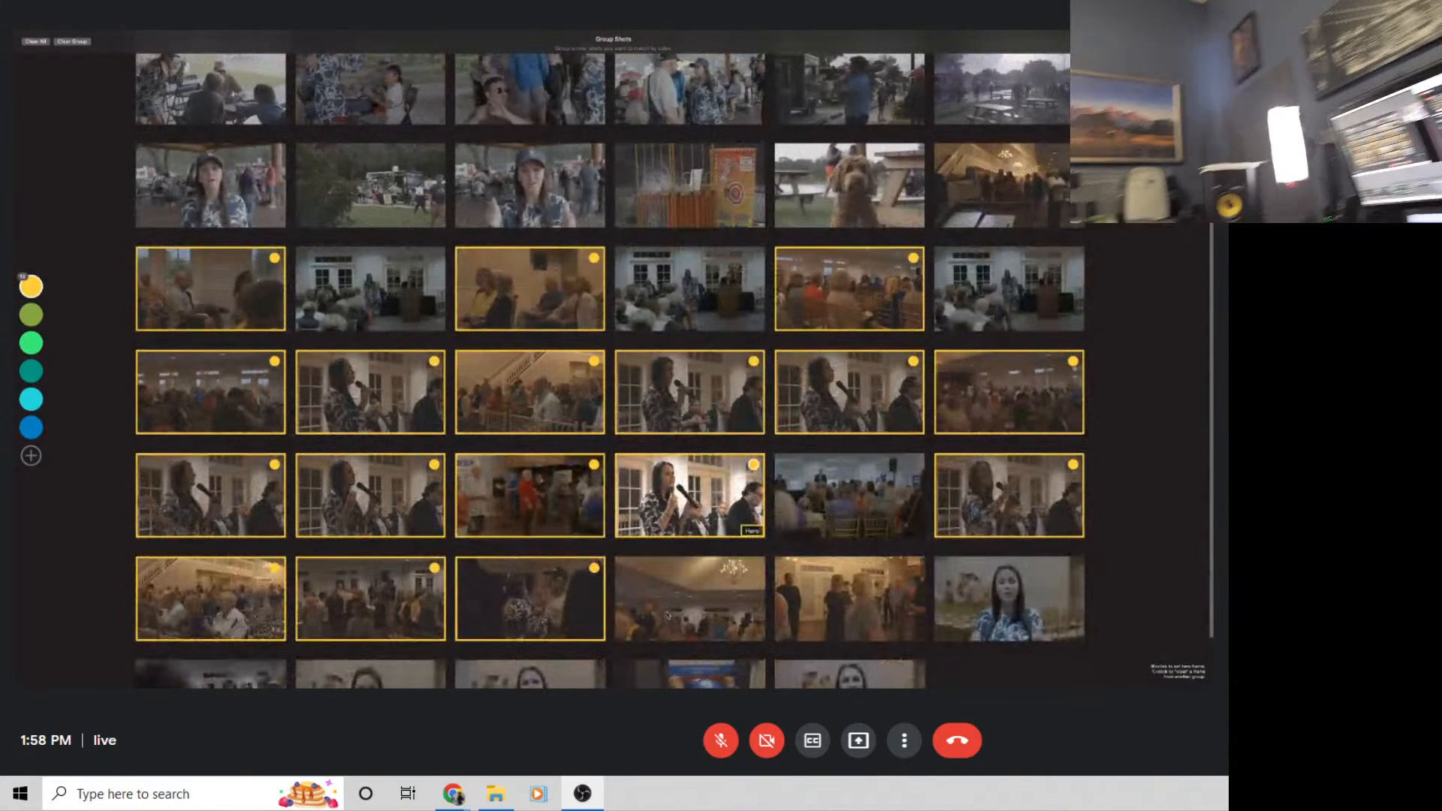
click(669, 614)
click(790, 615)
Add the indoor podium shot and the campaign sign shot to the yellow group
scroll(808, 625, down, 1)
scroll(808, 625, down, 1)
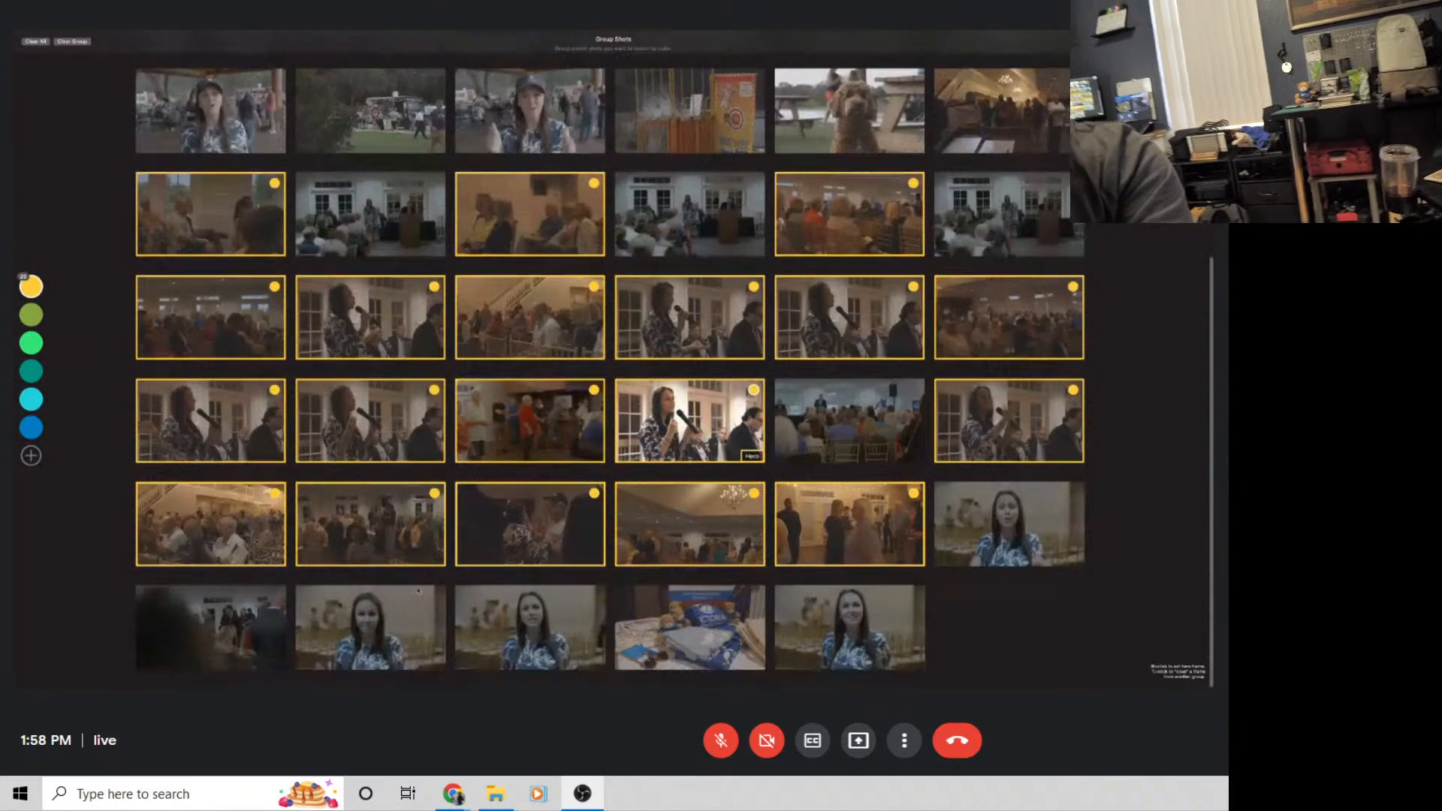
scroll(893, 633, up, 3)
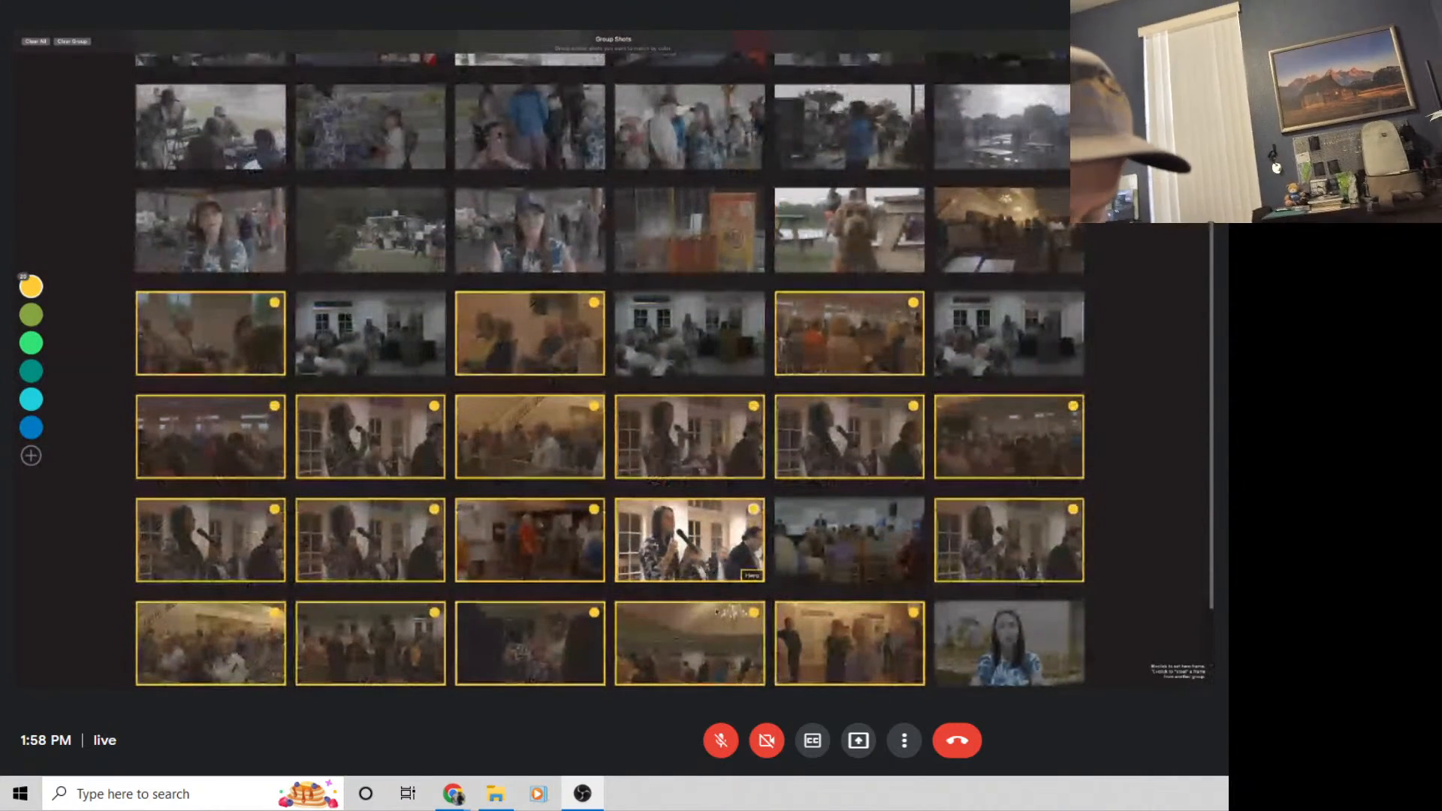
scroll(732, 504, up, 1)
click(1009, 289)
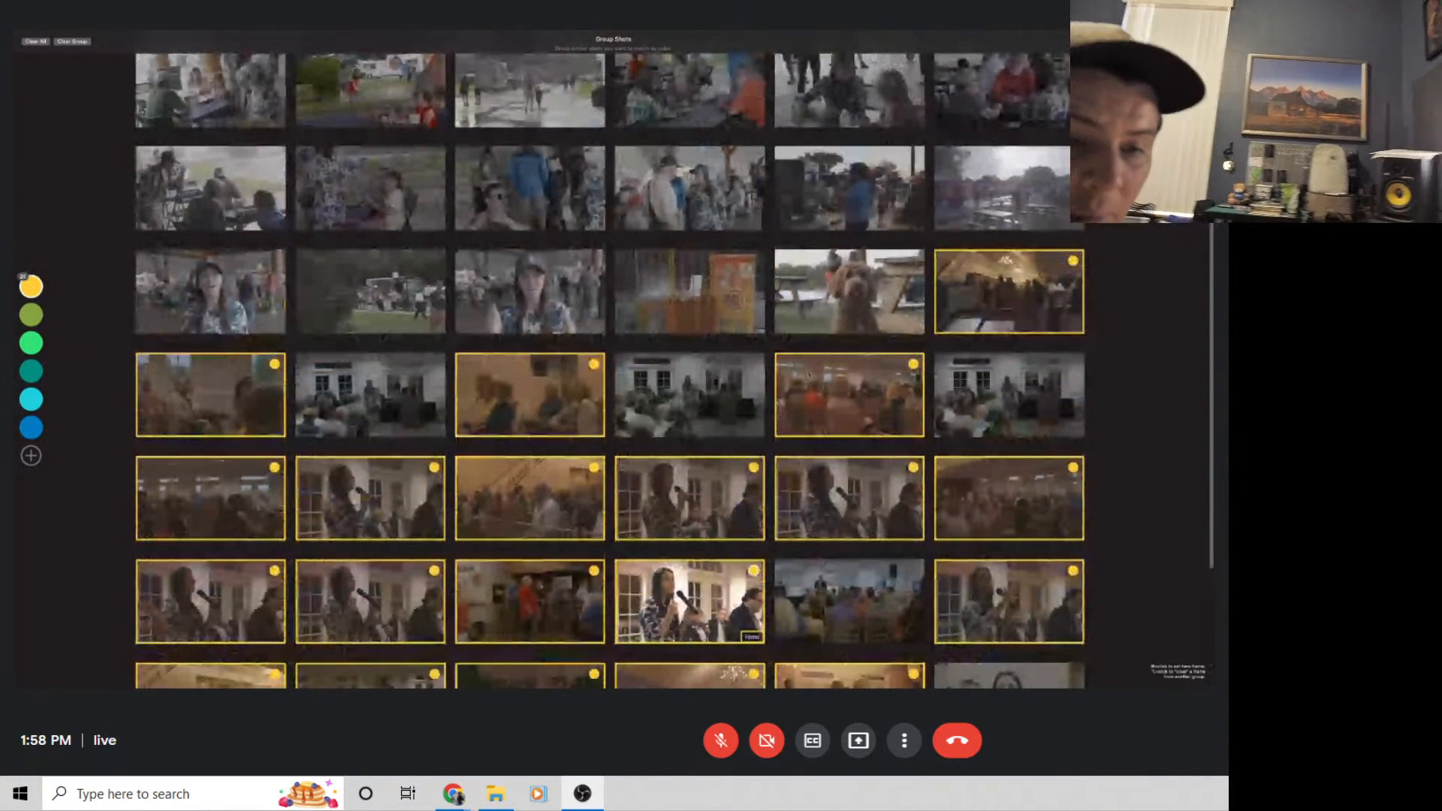
scroll(1033, 399, up, 2)
scroll(601, 552, up, 2)
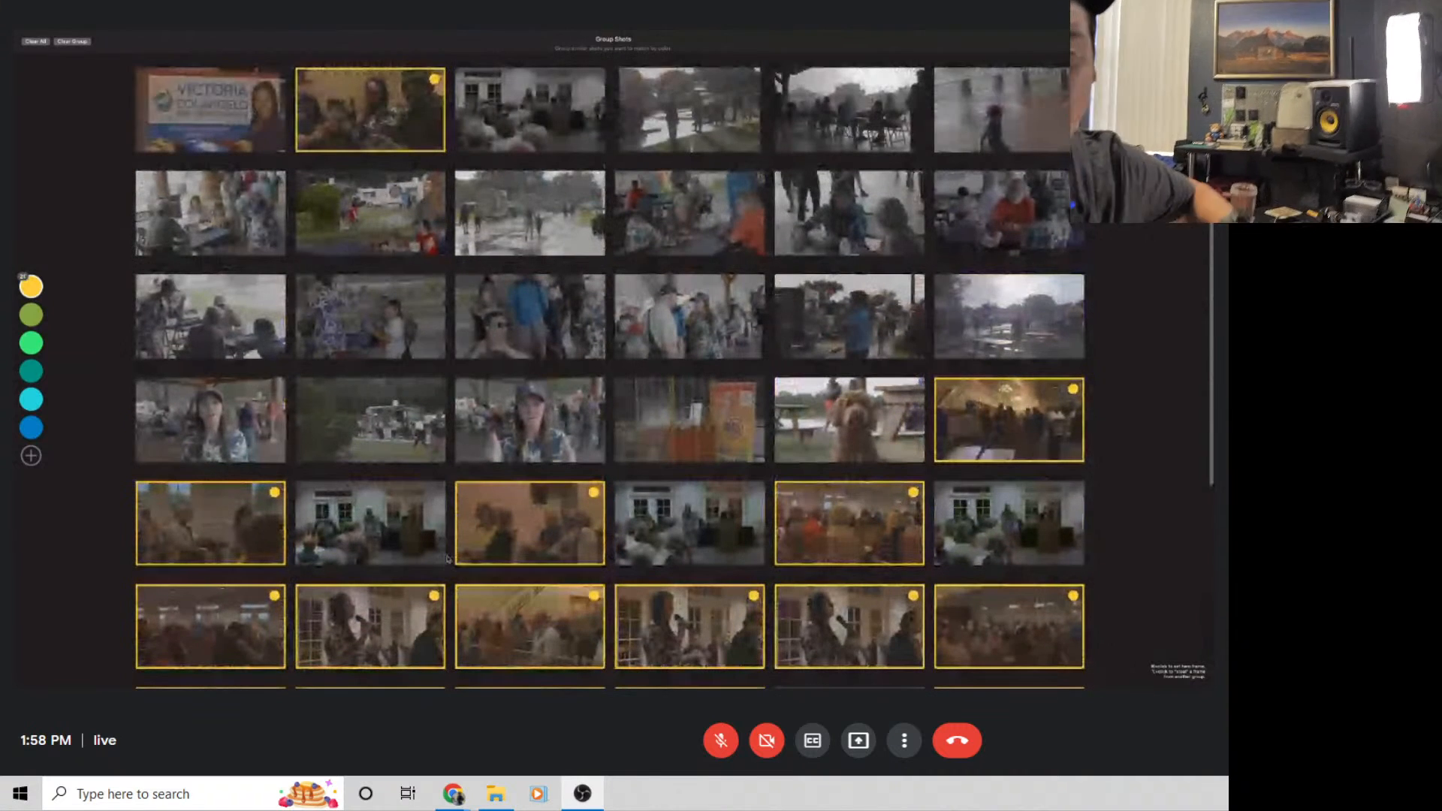
click(225, 109)
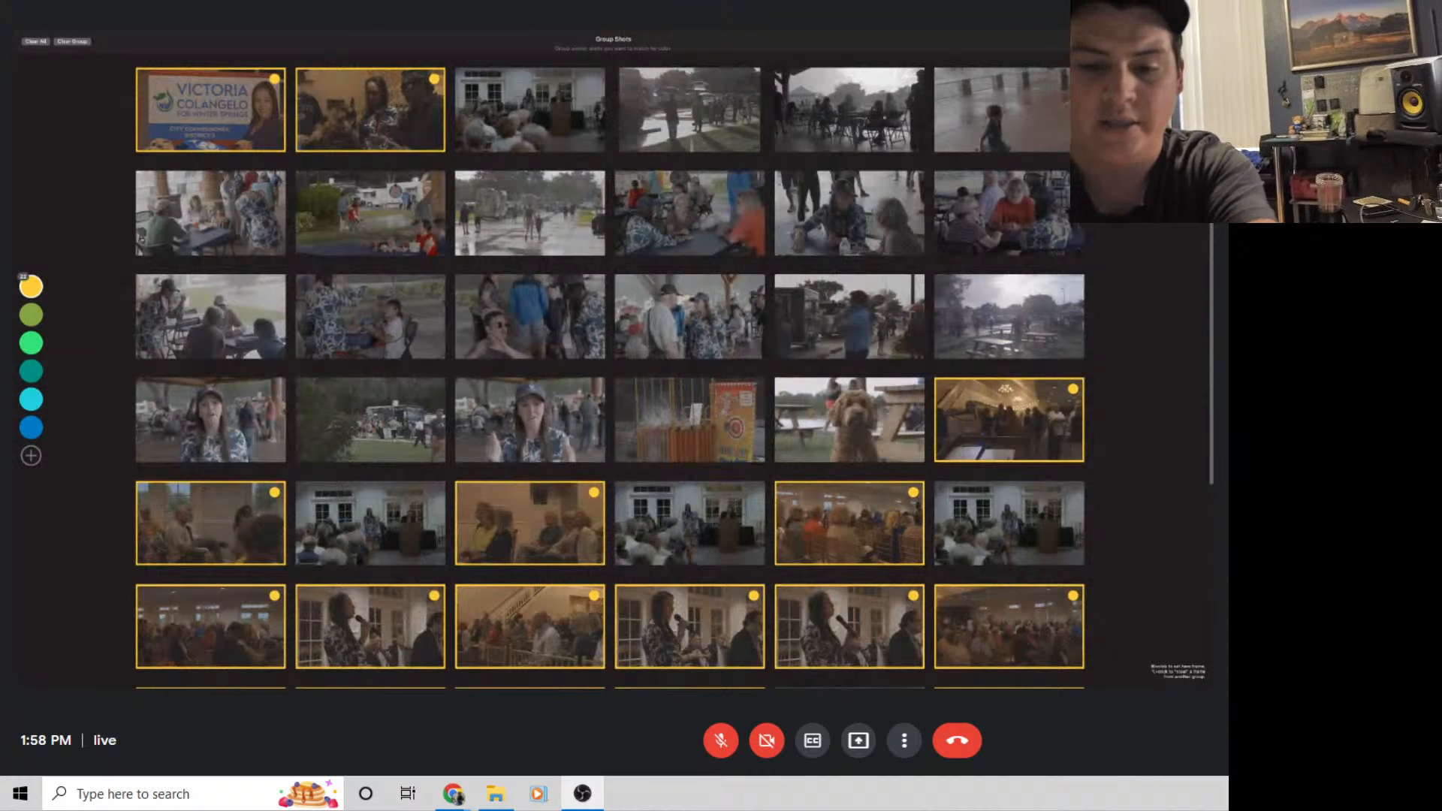
Run Match Shots on the yellow group, review each matched shot against the graded microphone shot, and return to the grading view
click(1180, 41)
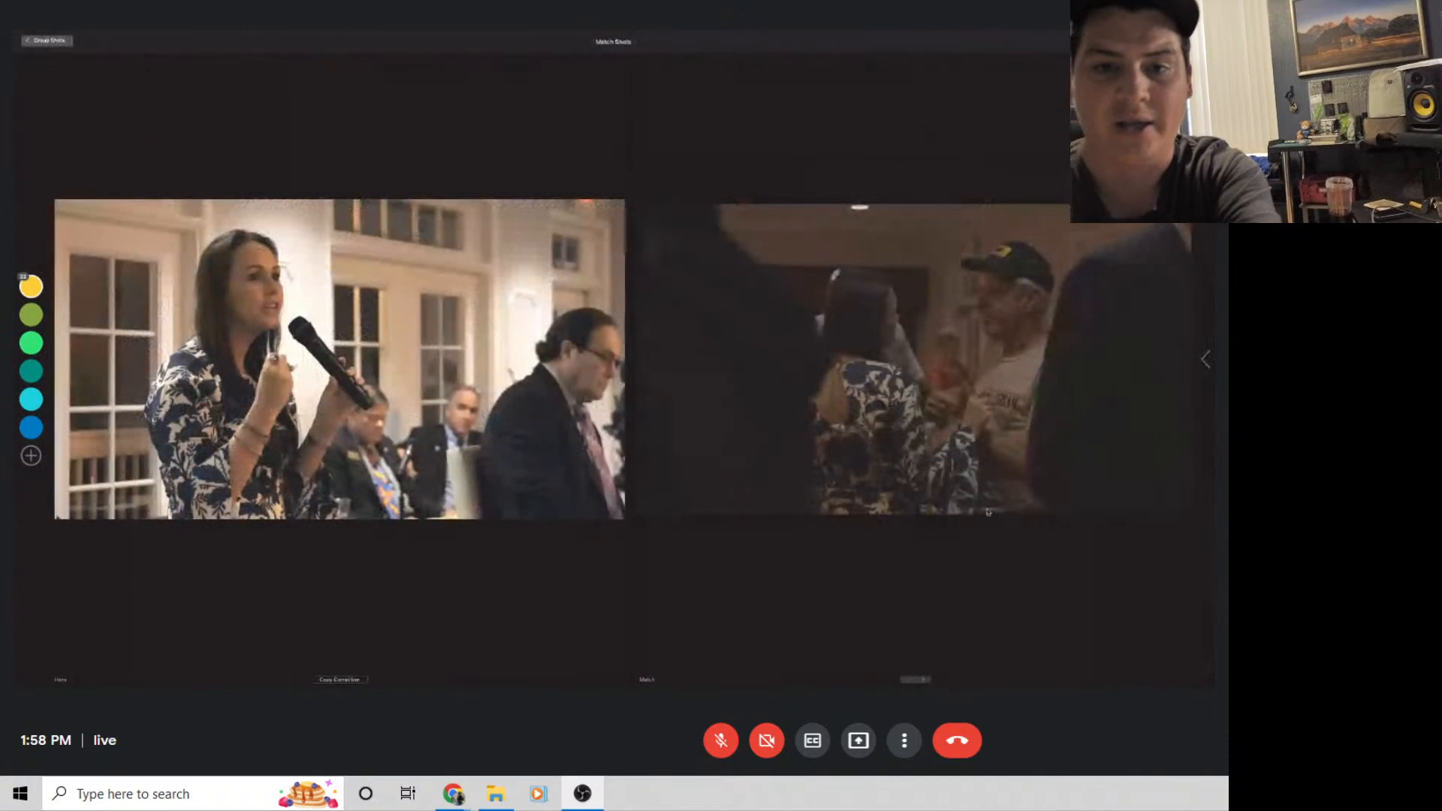
click(923, 680)
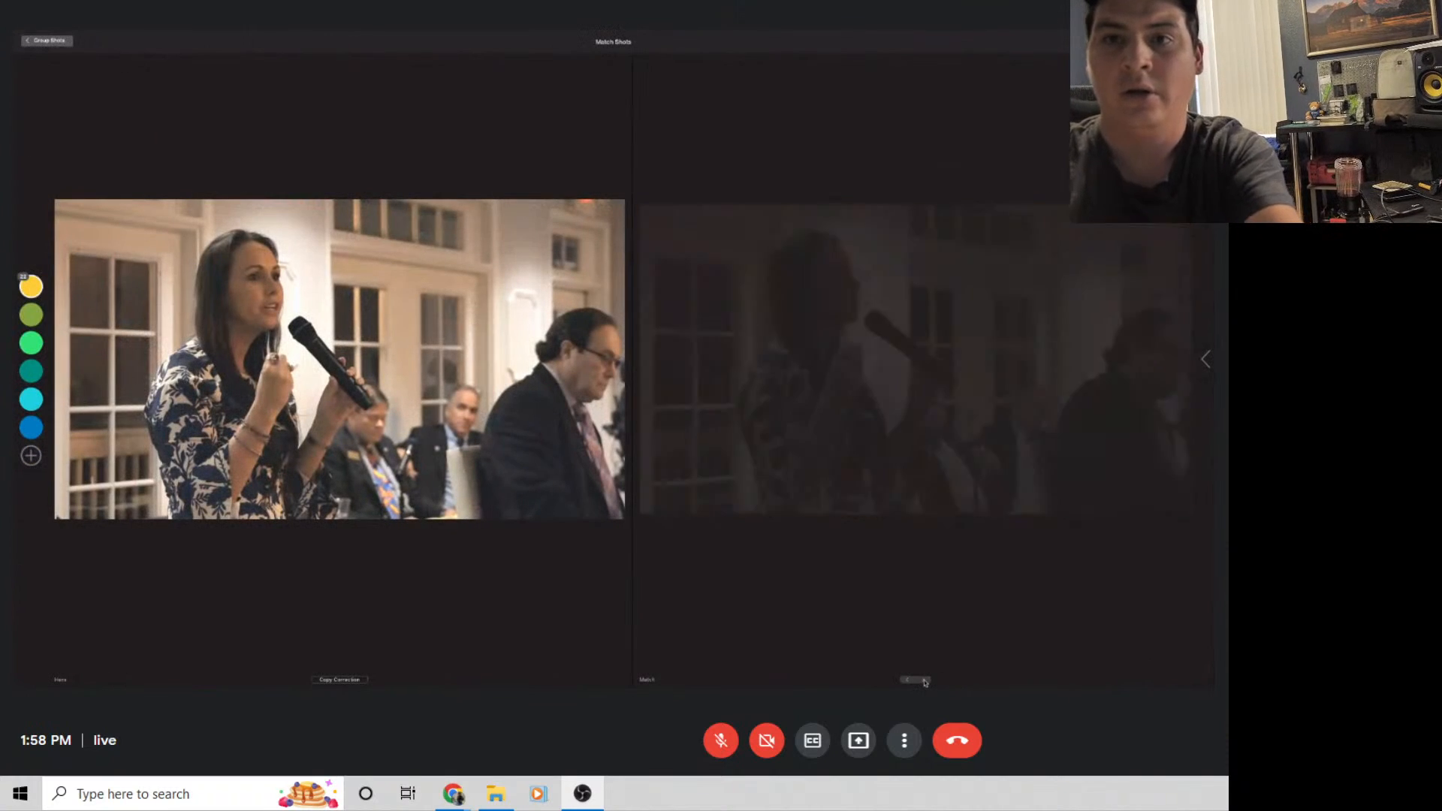
click(924, 681)
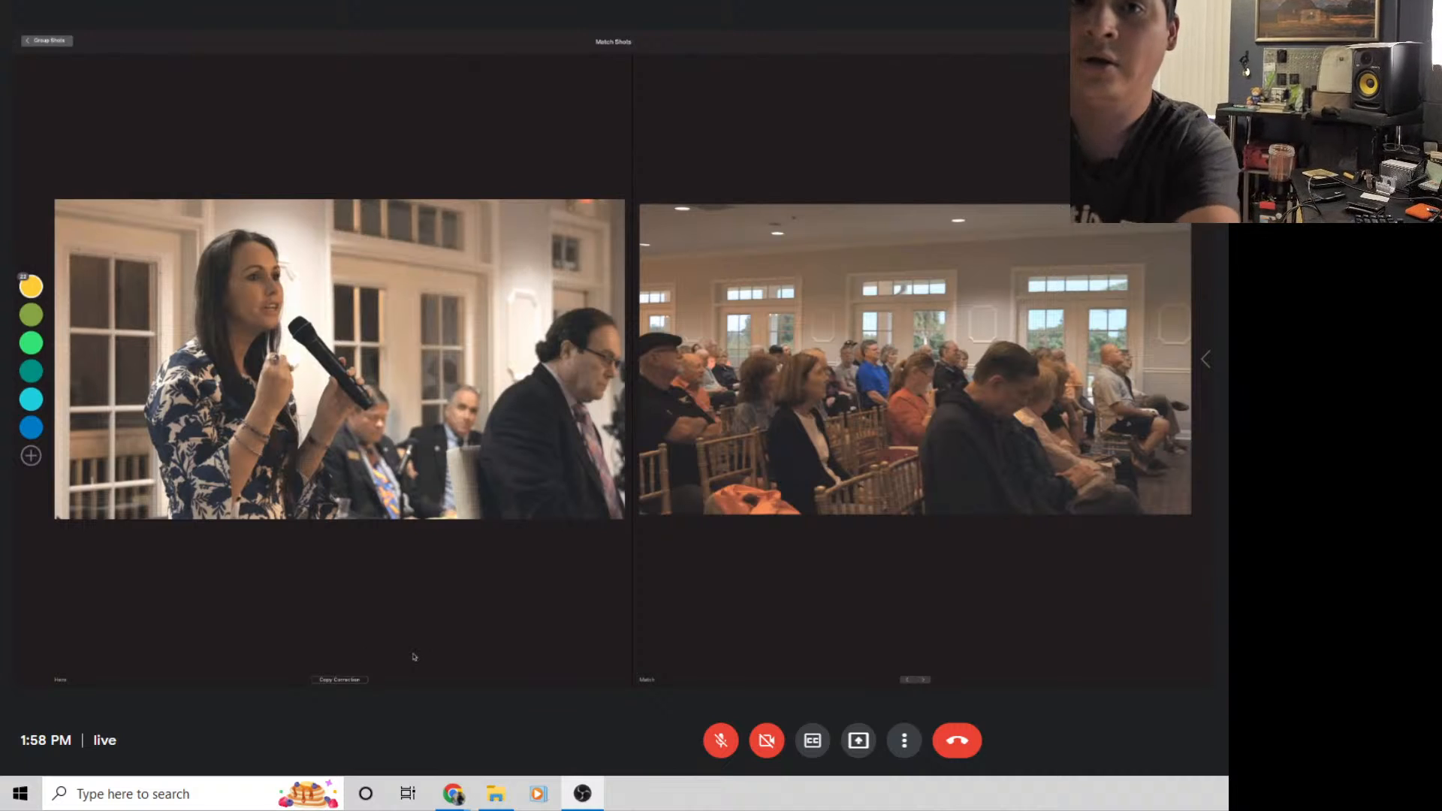
click(906, 679)
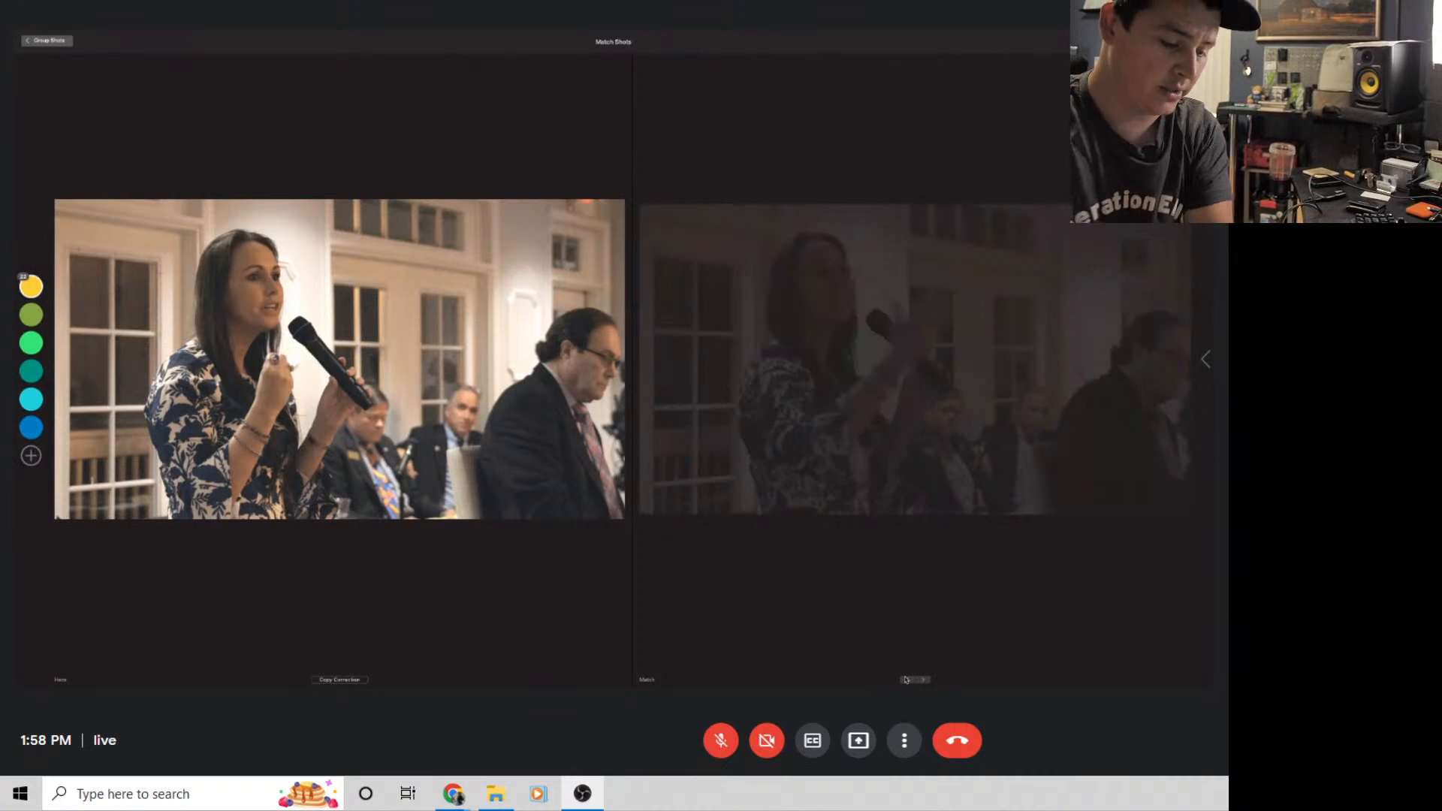
click(924, 680)
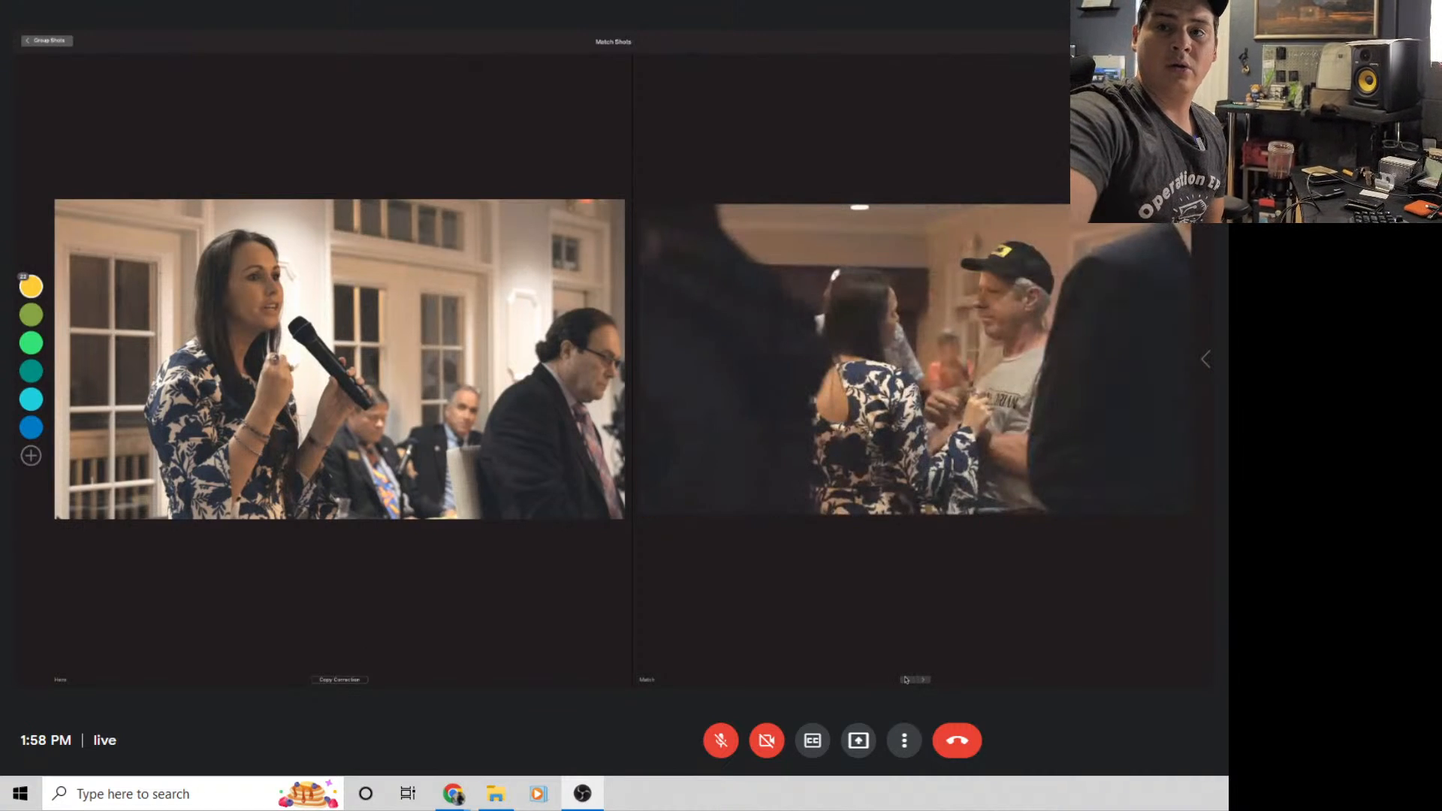
click(924, 680)
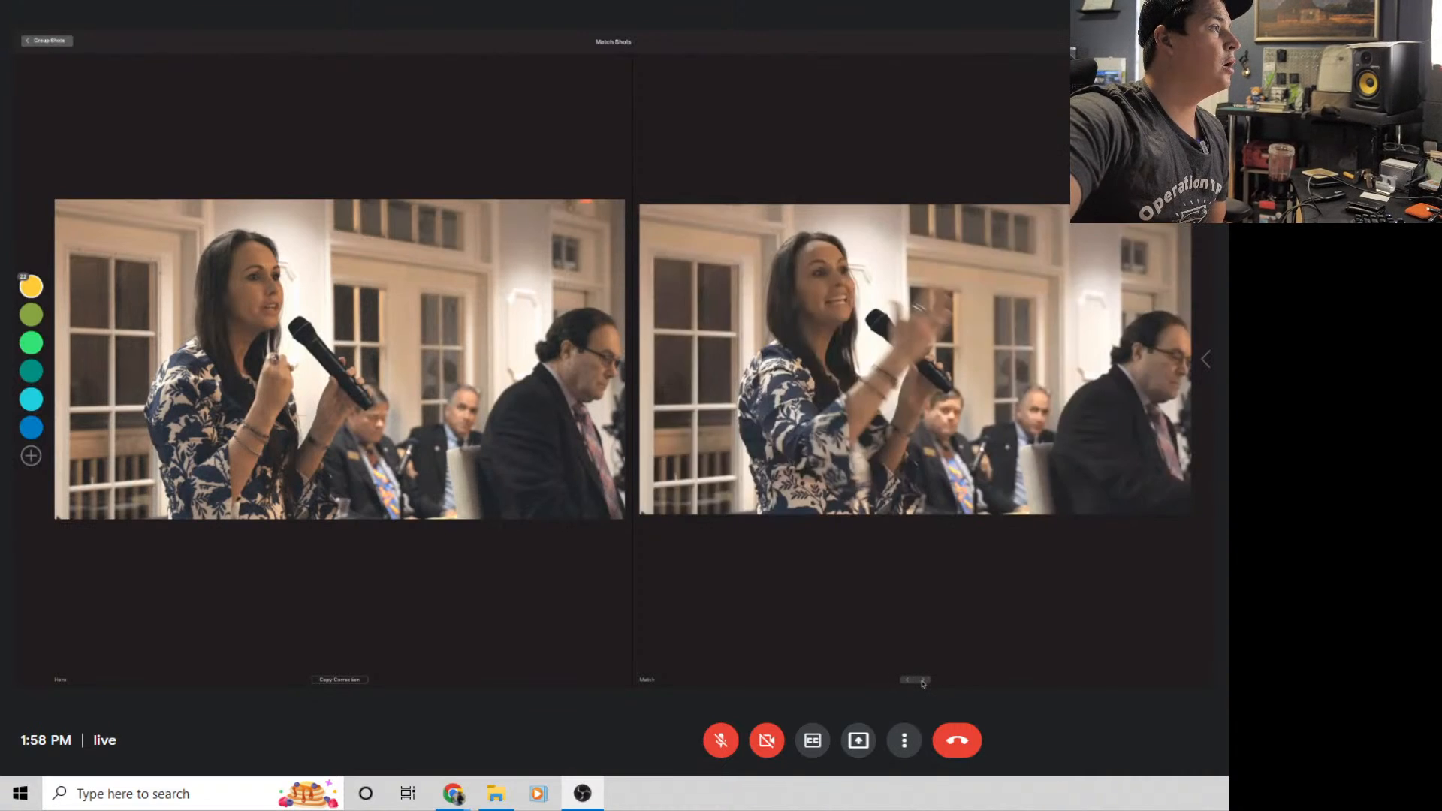
click(923, 680)
click(922, 680)
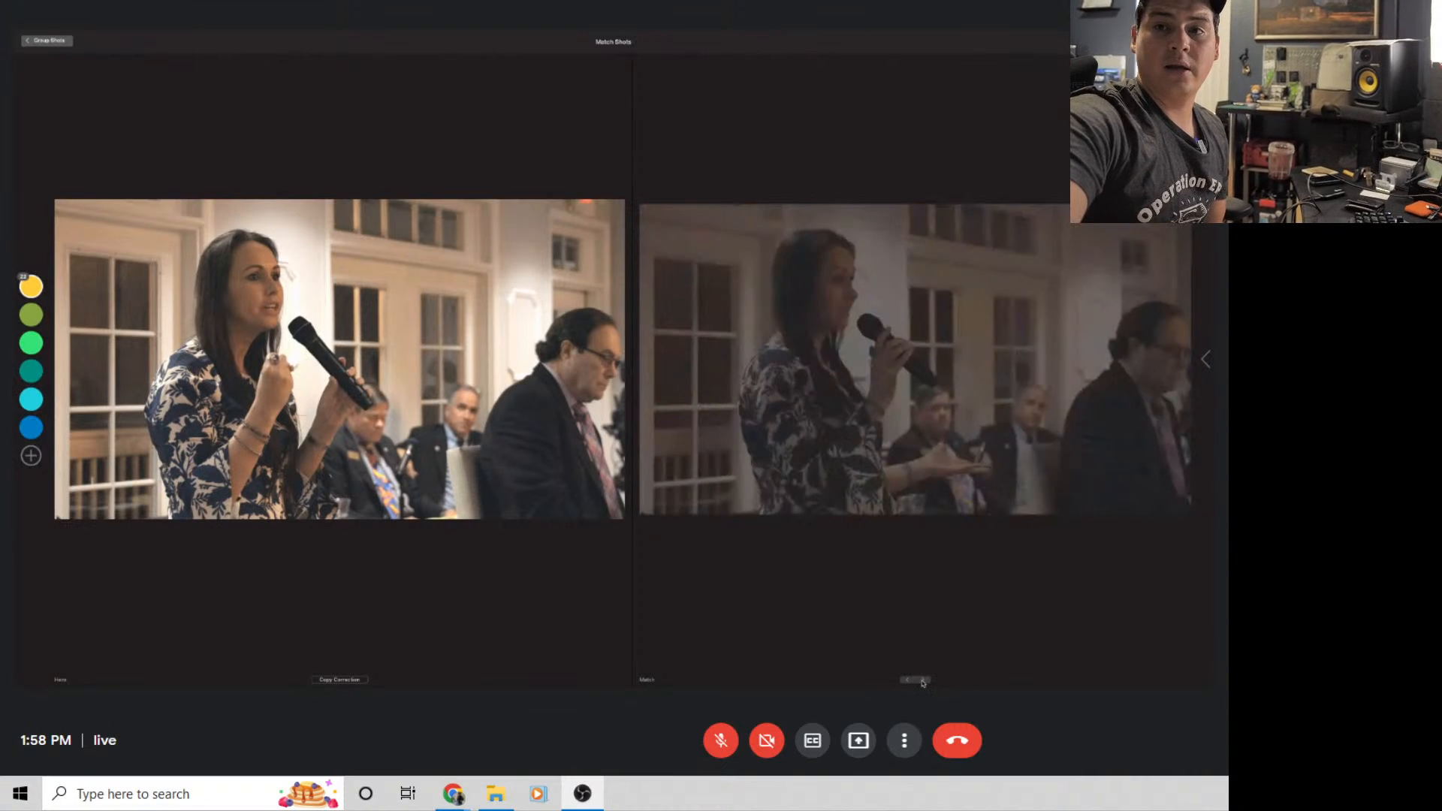
click(922, 680)
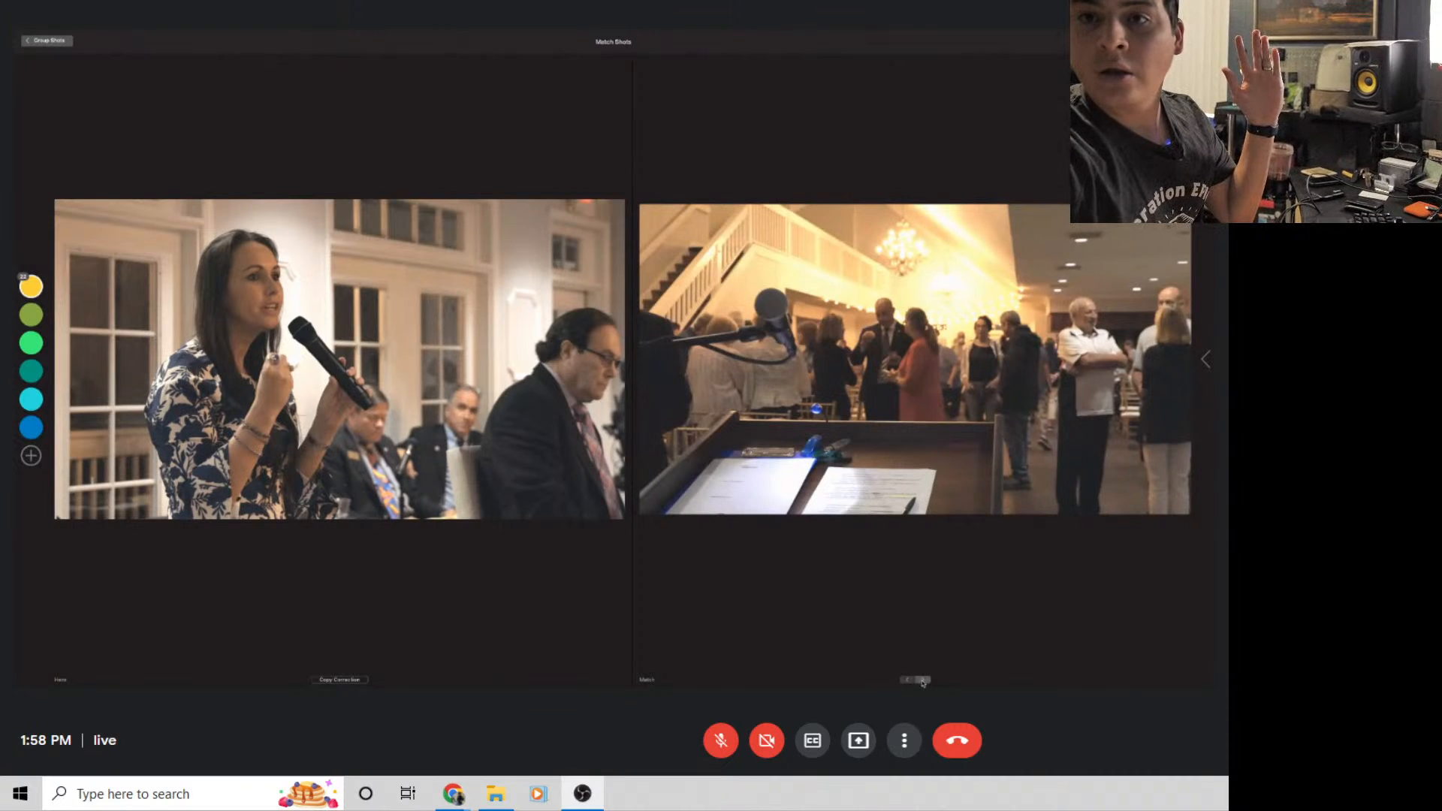
click(923, 680)
click(924, 680)
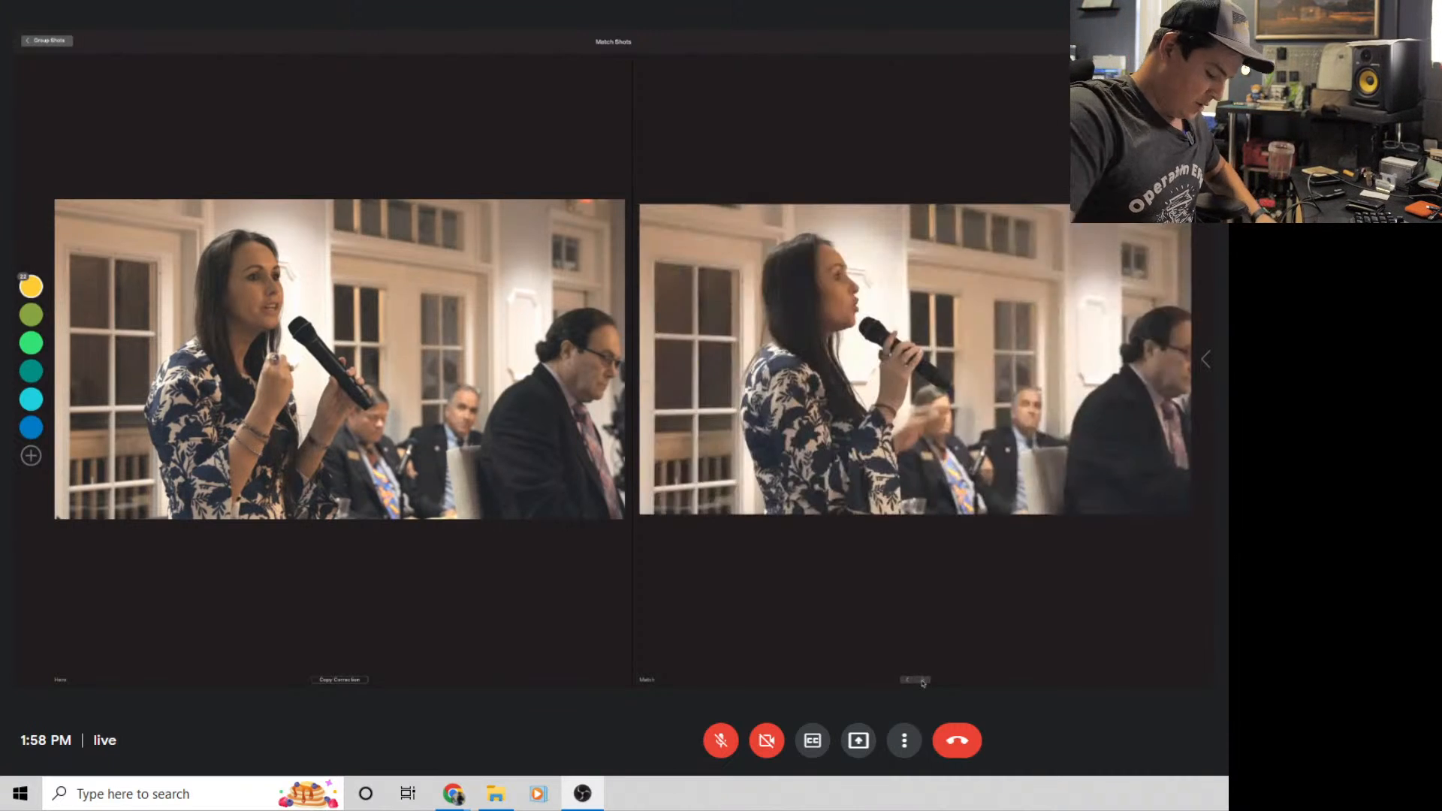
click(923, 681)
click(923, 680)
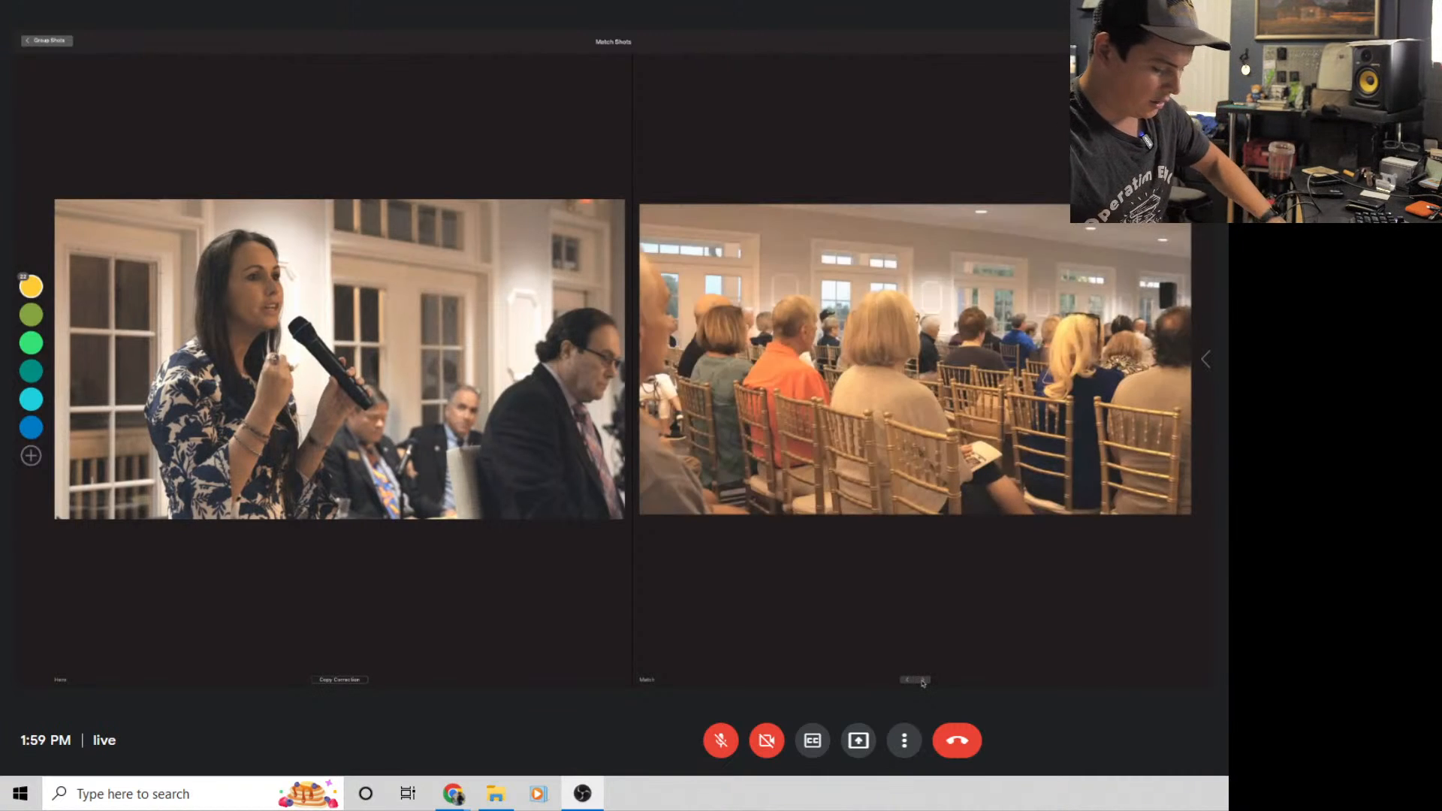
click(923, 680)
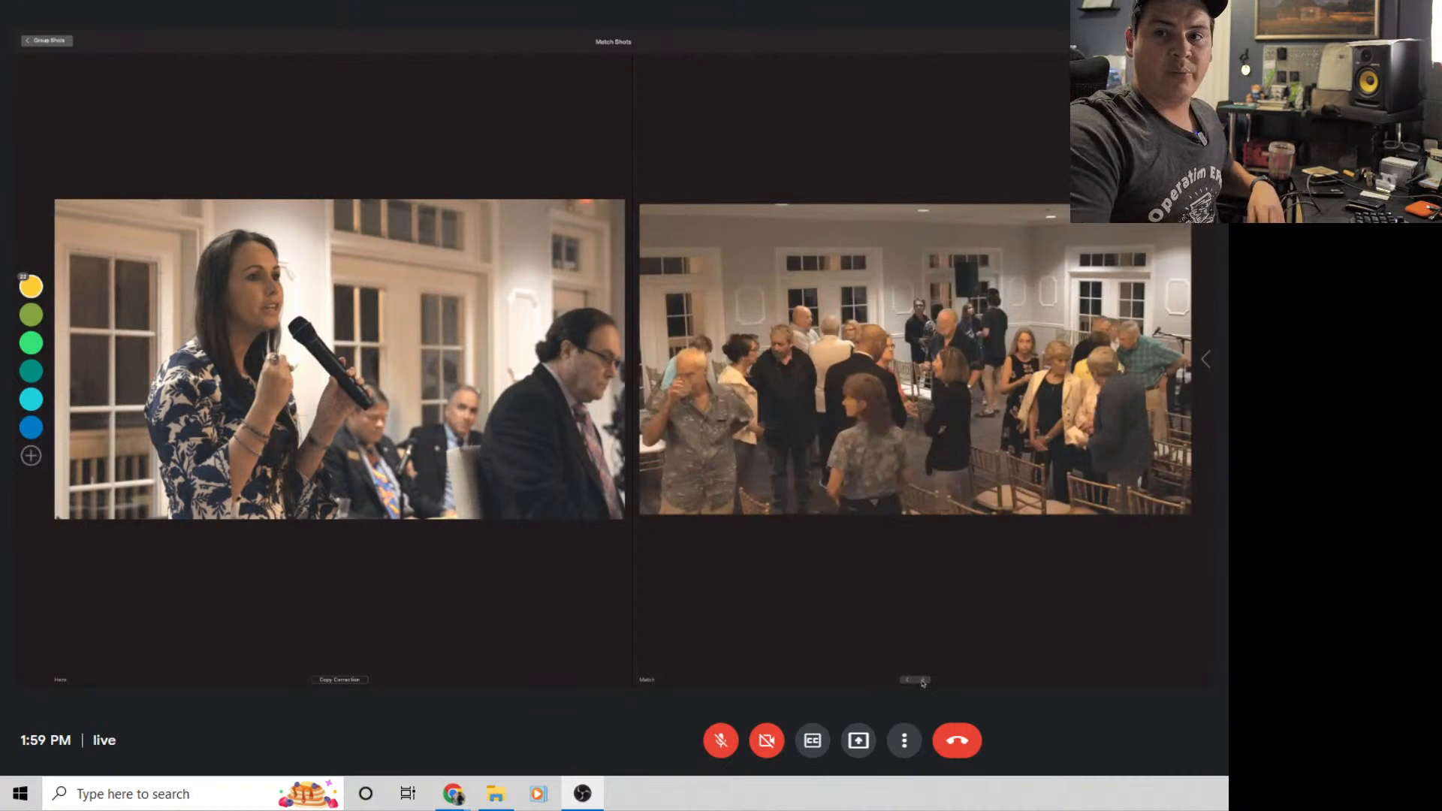
click(923, 680)
click(924, 680)
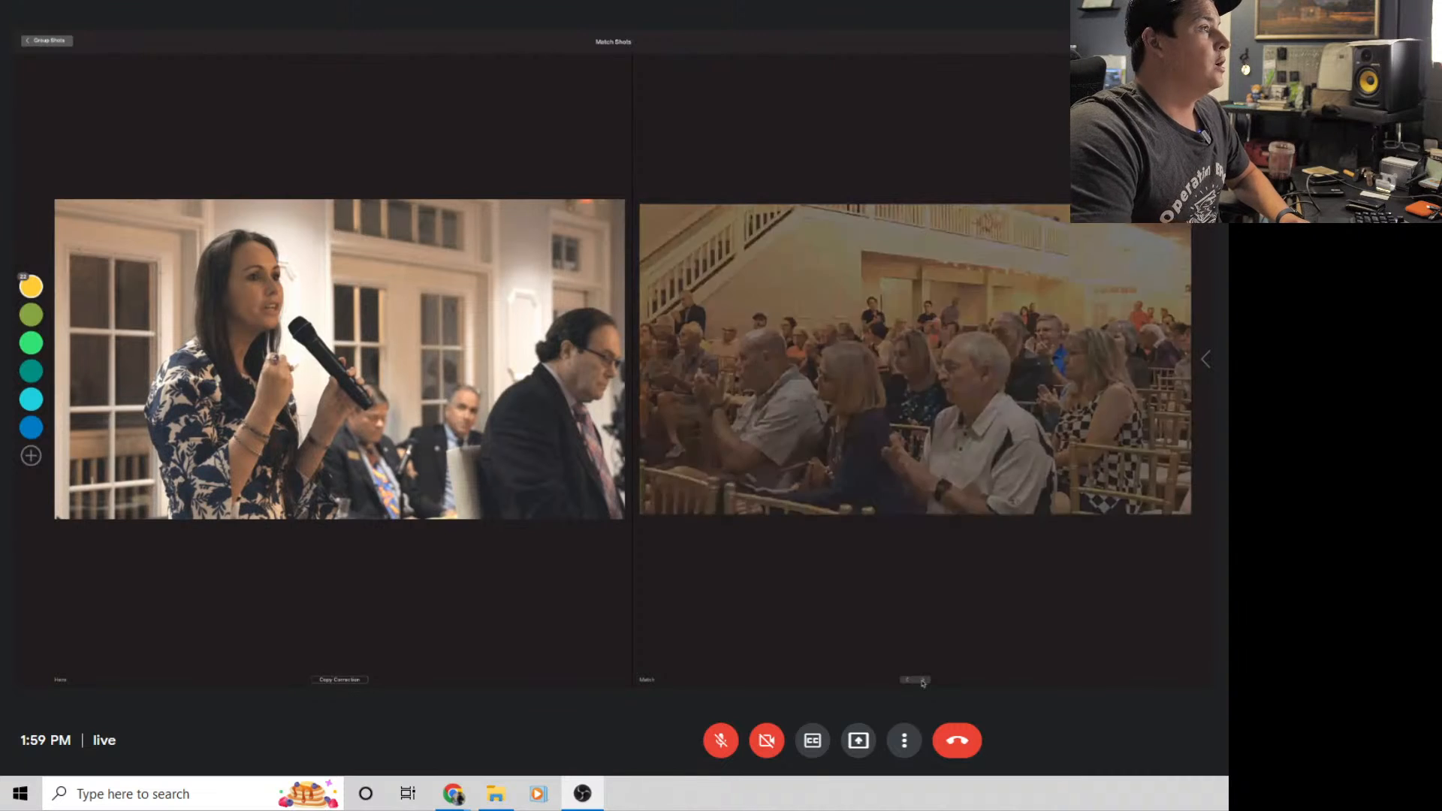
click(923, 680)
click(923, 680)
click(923, 680)
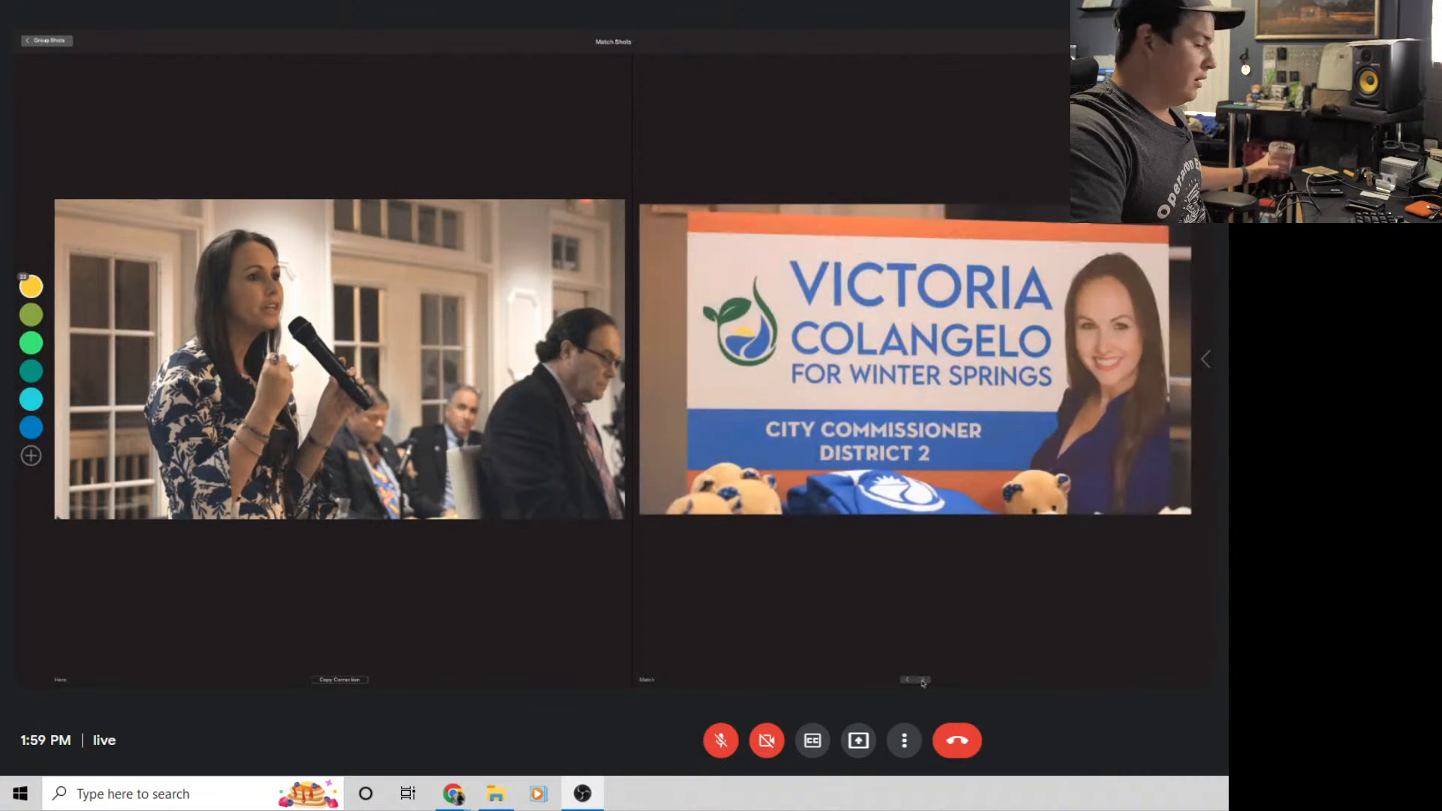
click(923, 680)
click(923, 681)
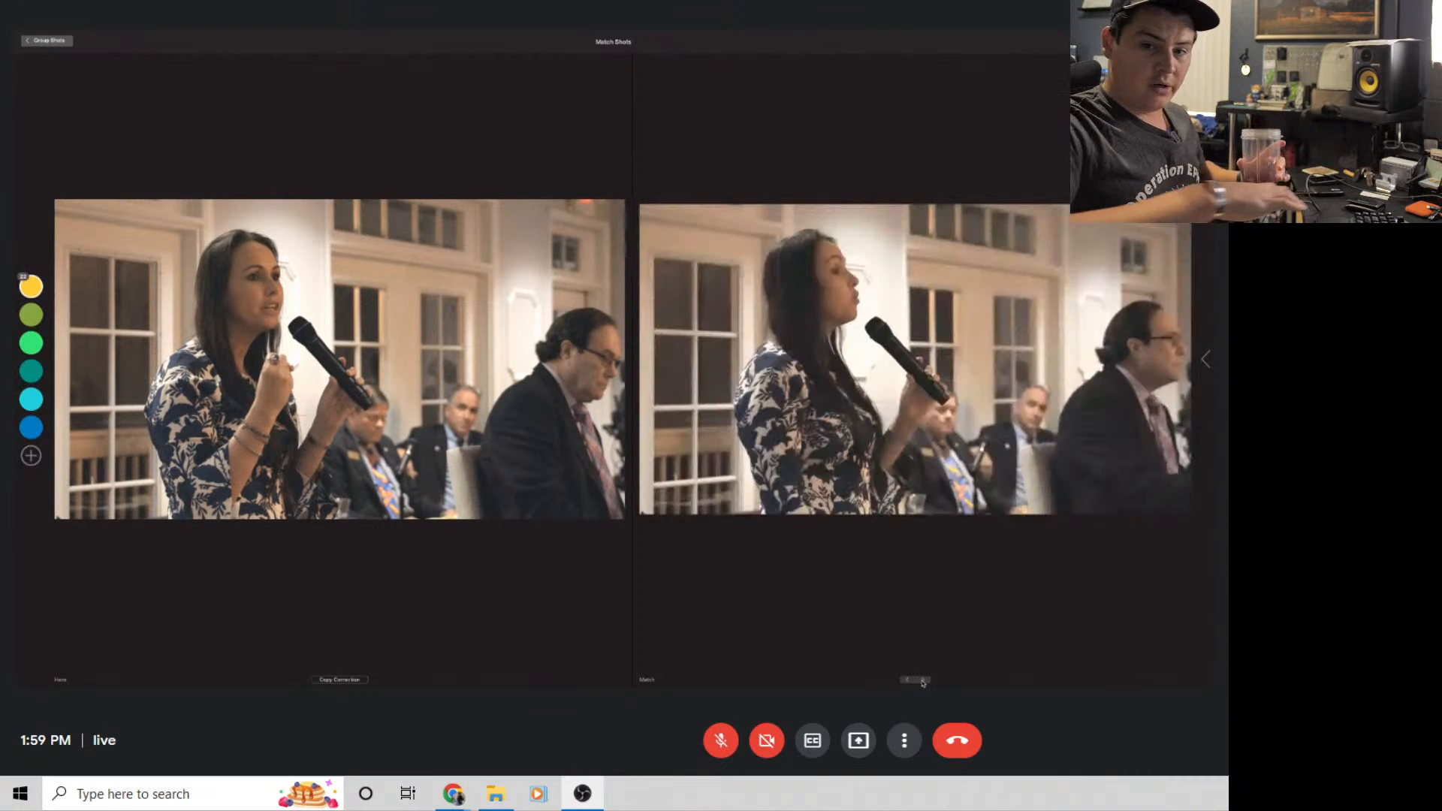
click(923, 681)
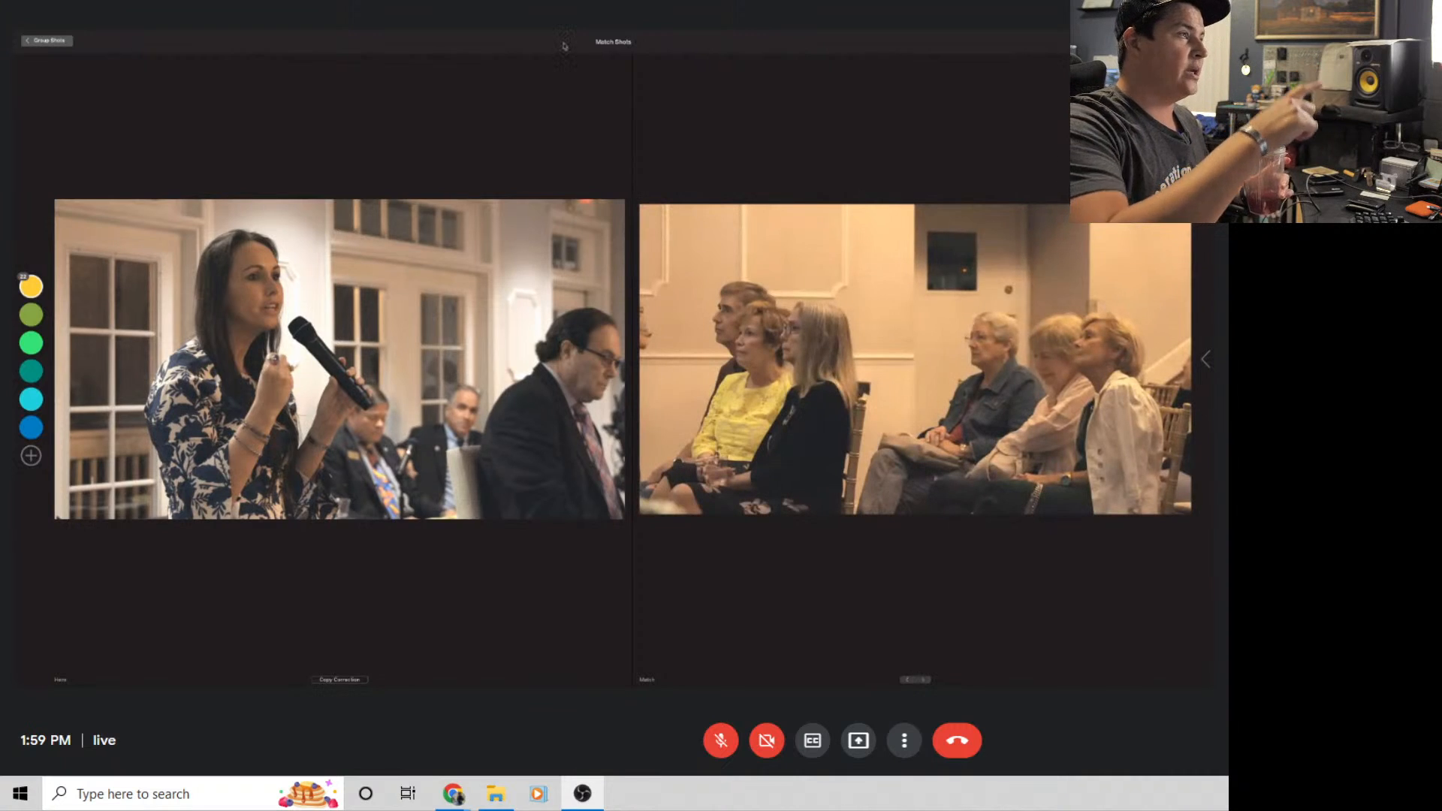
key(Escape)
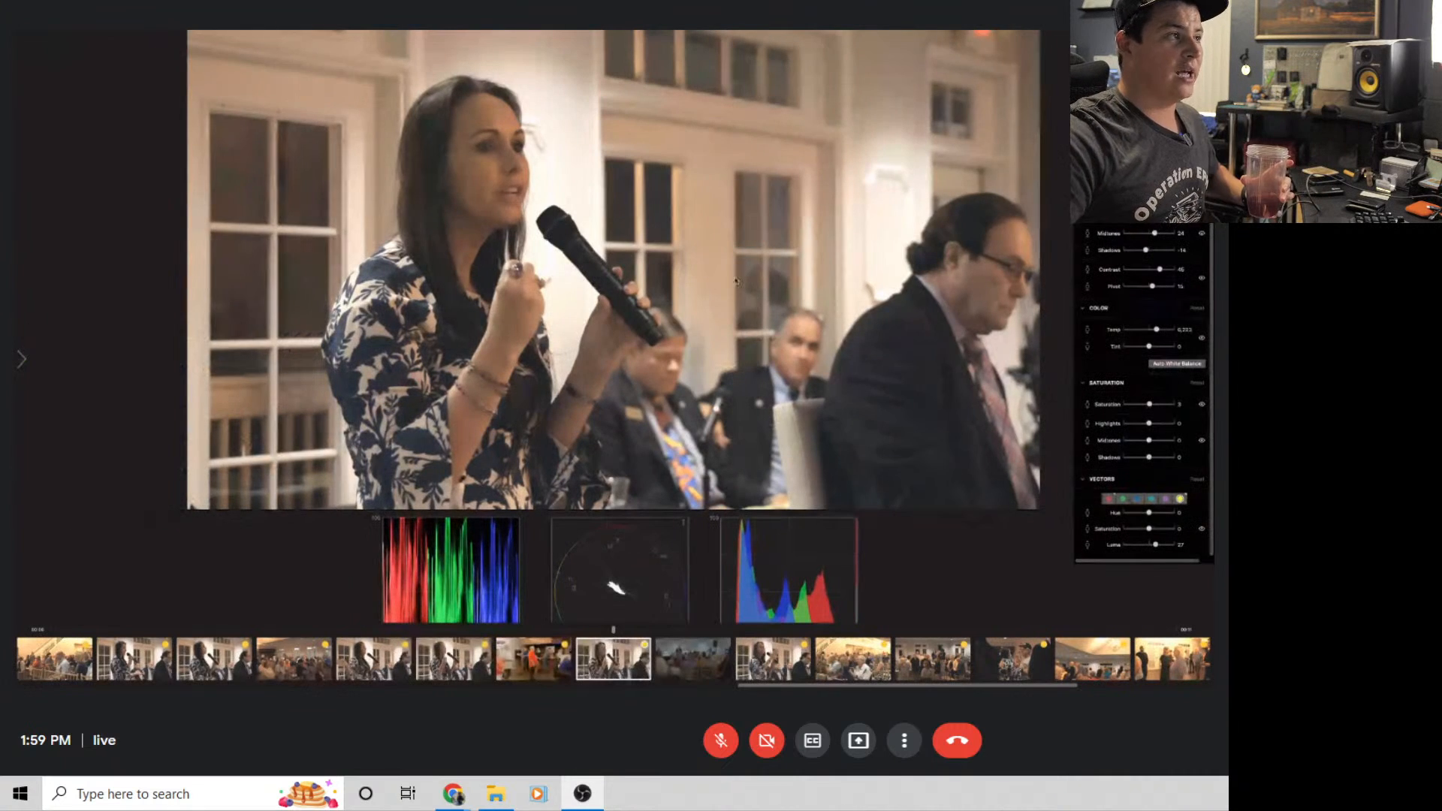
Cool the main microphone shot by lowering its color temperature
key(t)
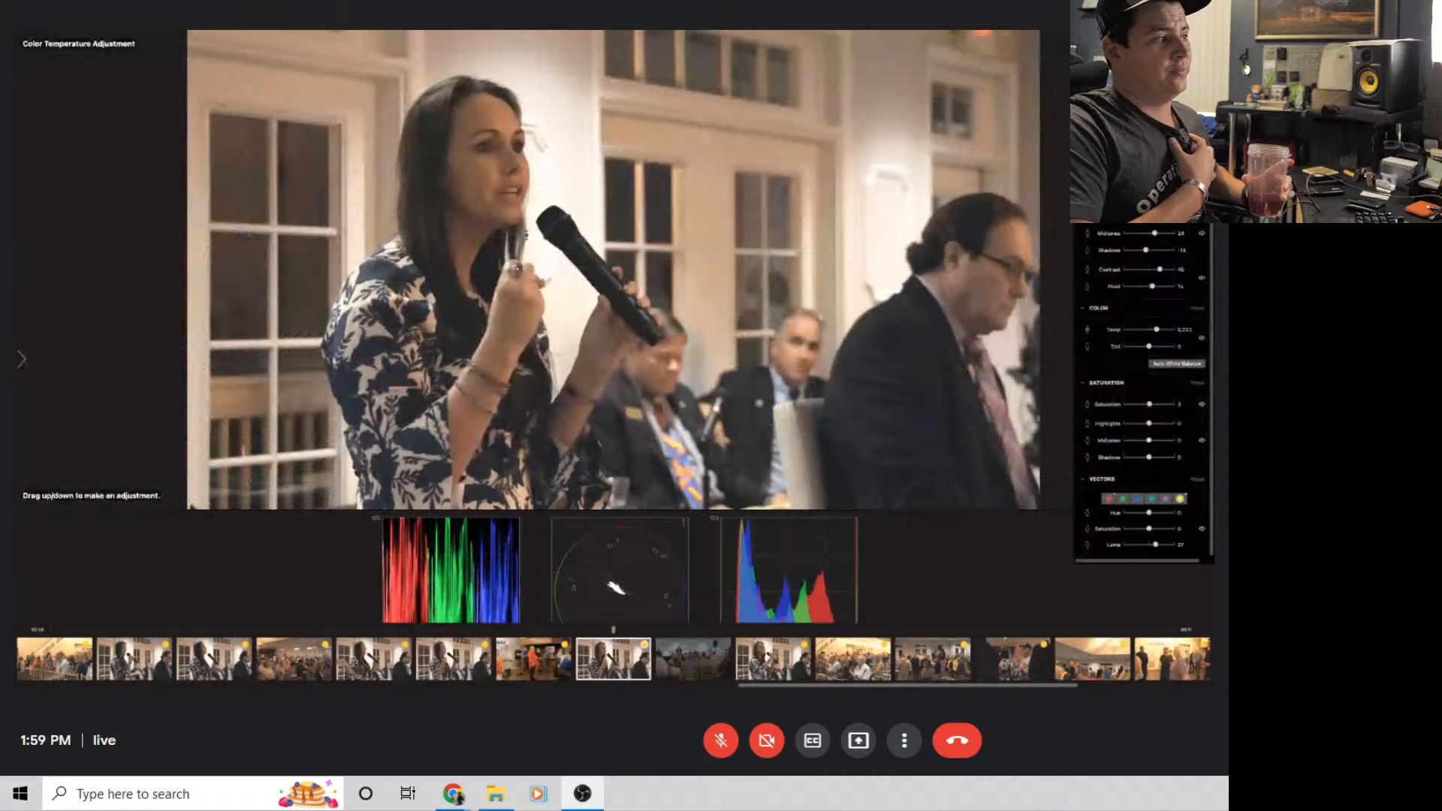
drag(583, 196, 584, 203)
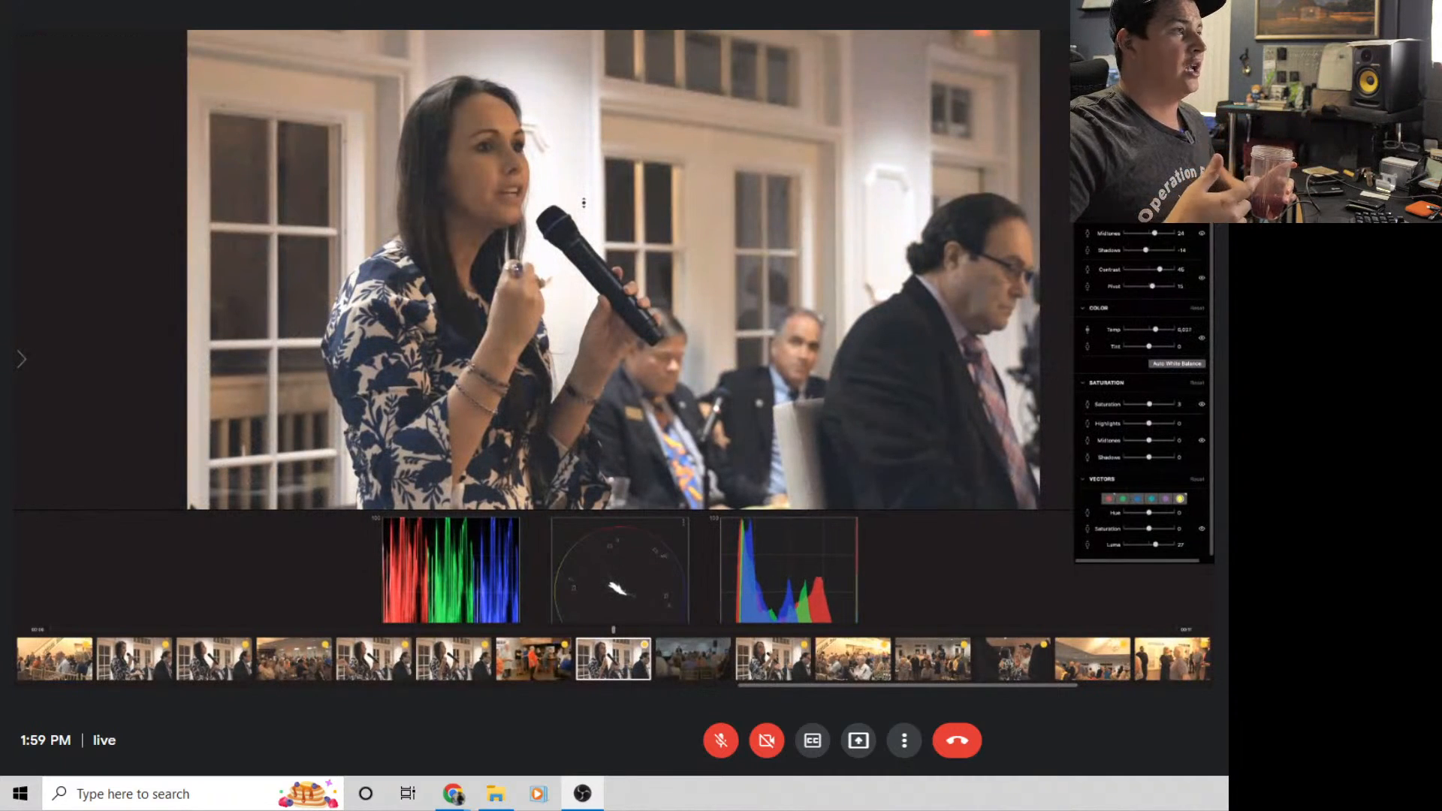
drag(584, 210, 585, 205)
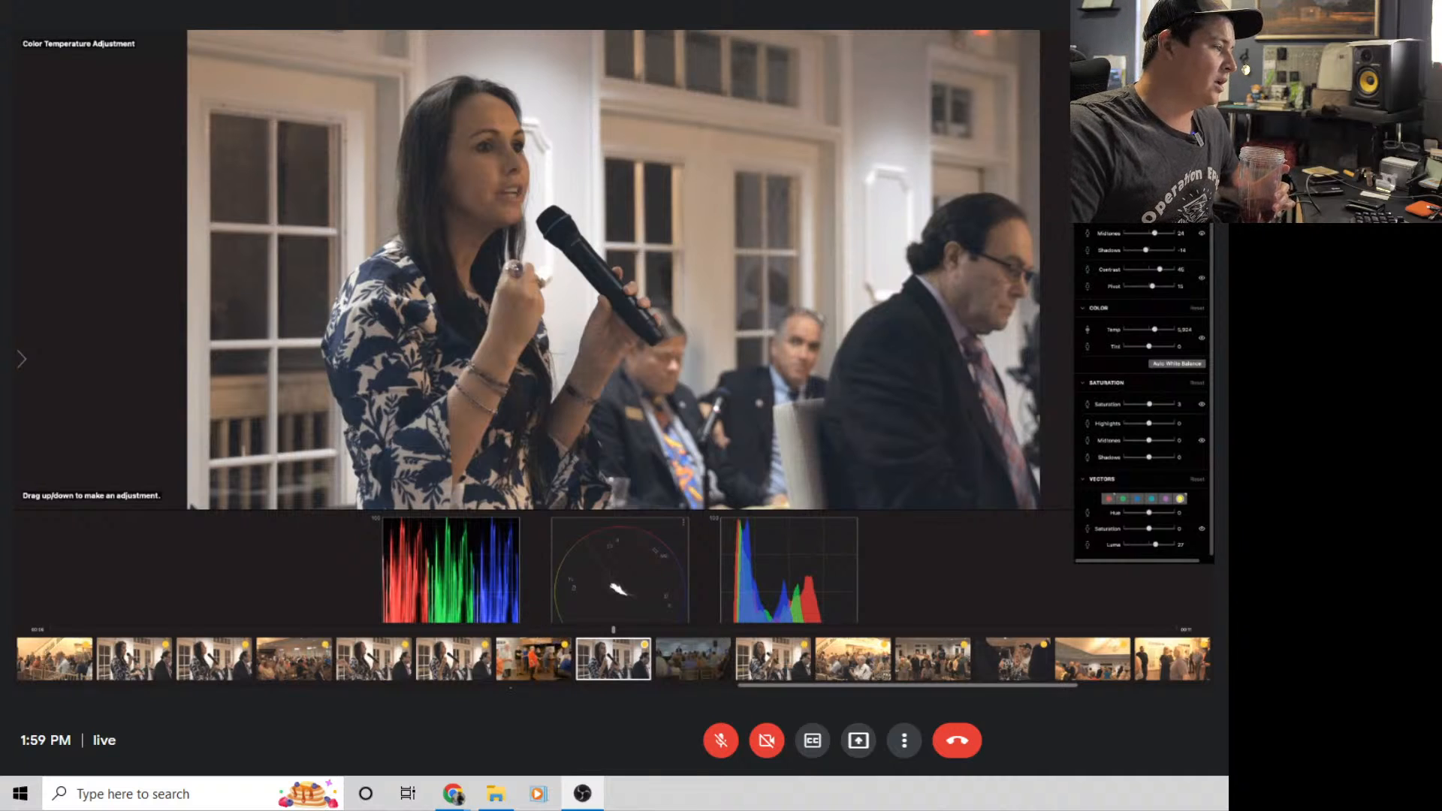
Lower the shadows of the shot of attendees standing by the bar and check the two microphone shots before it
key(Left)
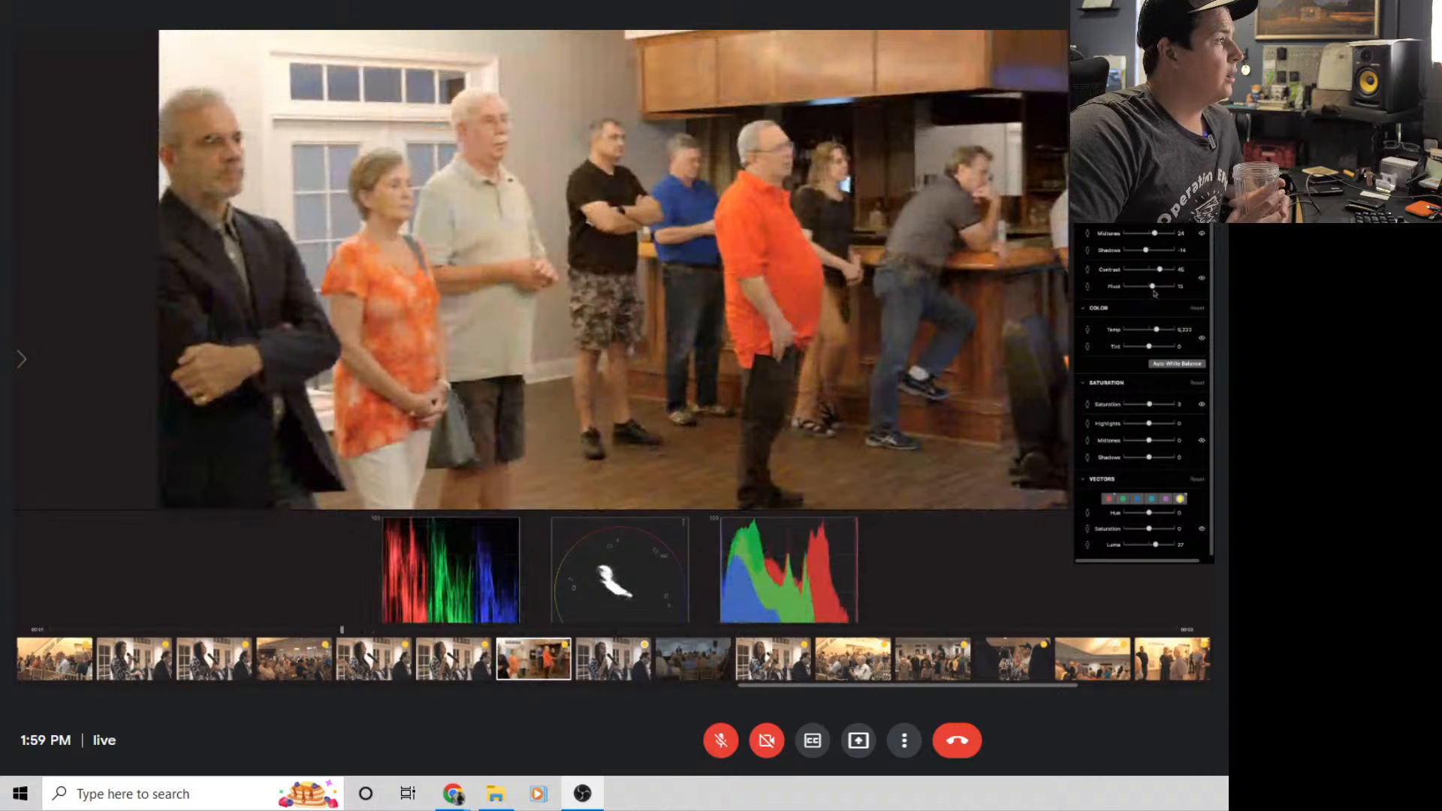
drag(1145, 251, 1142, 251)
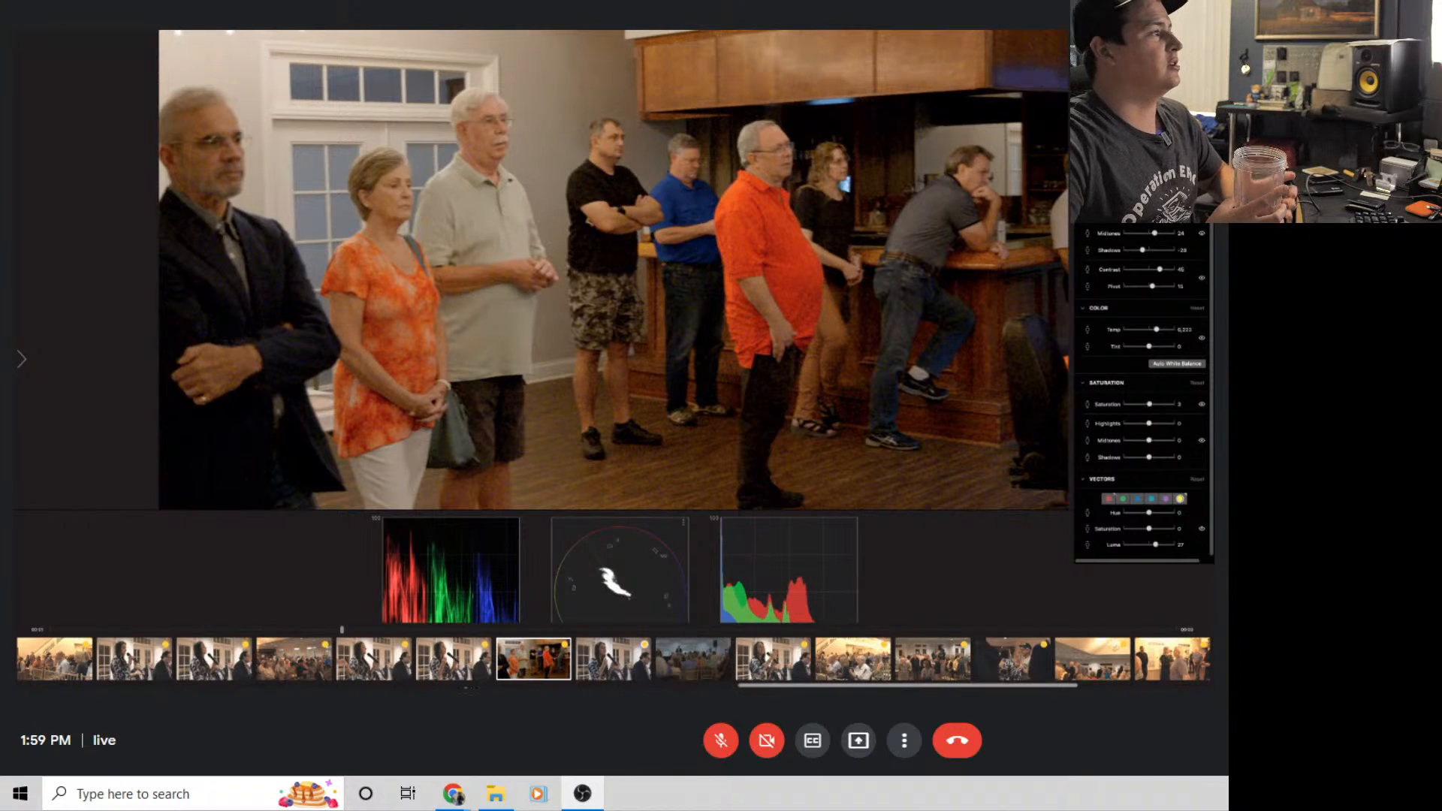
click(454, 658)
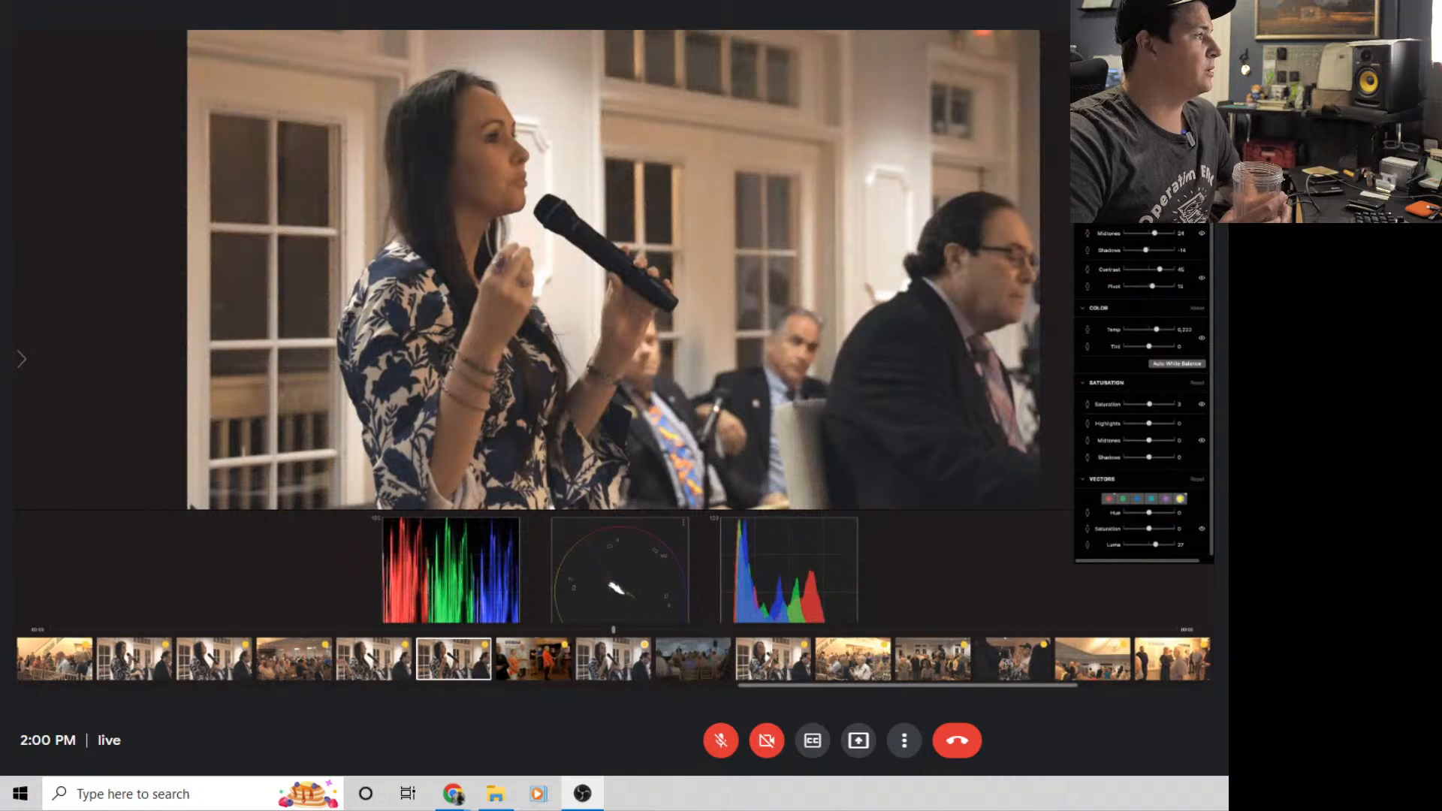
click(374, 658)
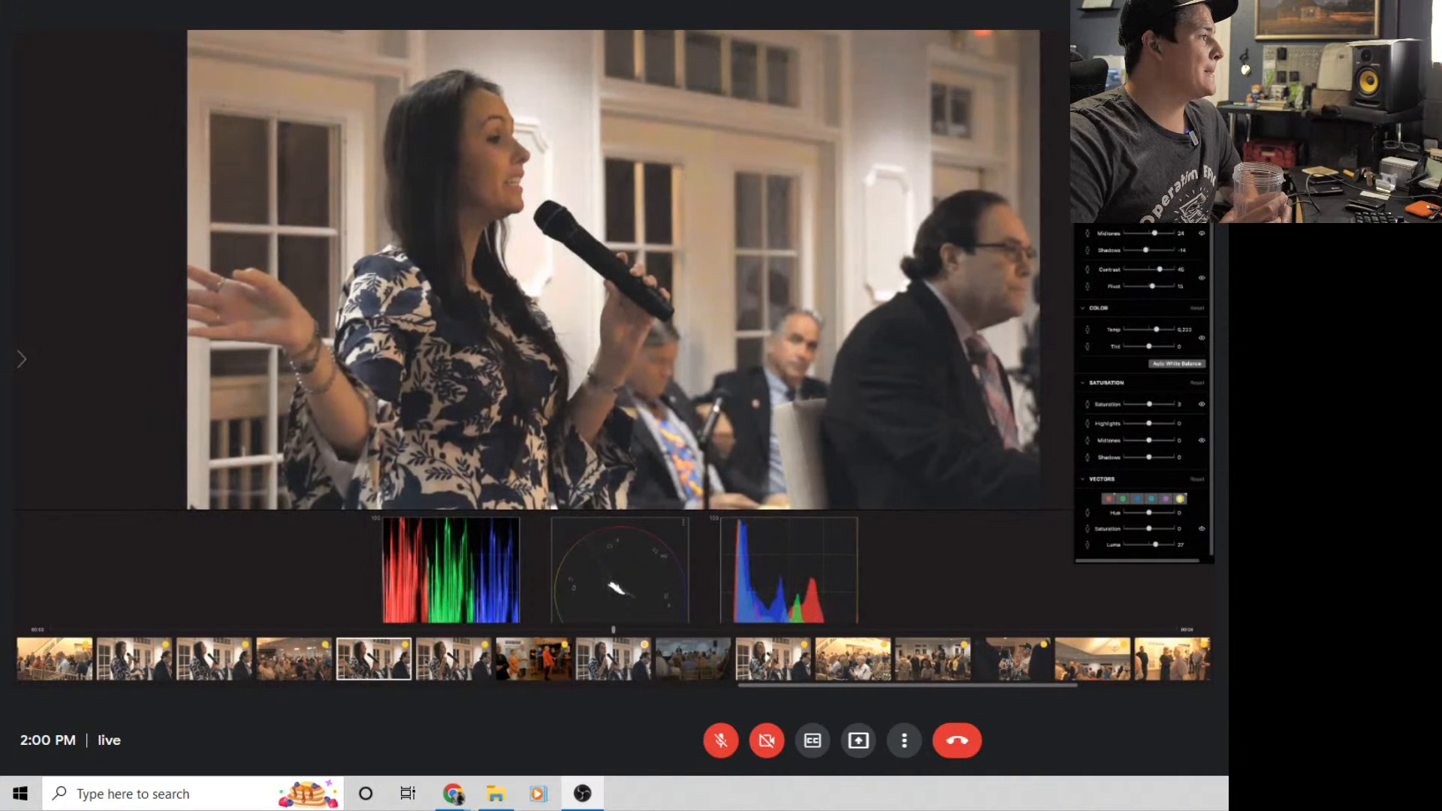
Set the overall saturation of the wide podium shot with the standing speaker to 17
key(Left)
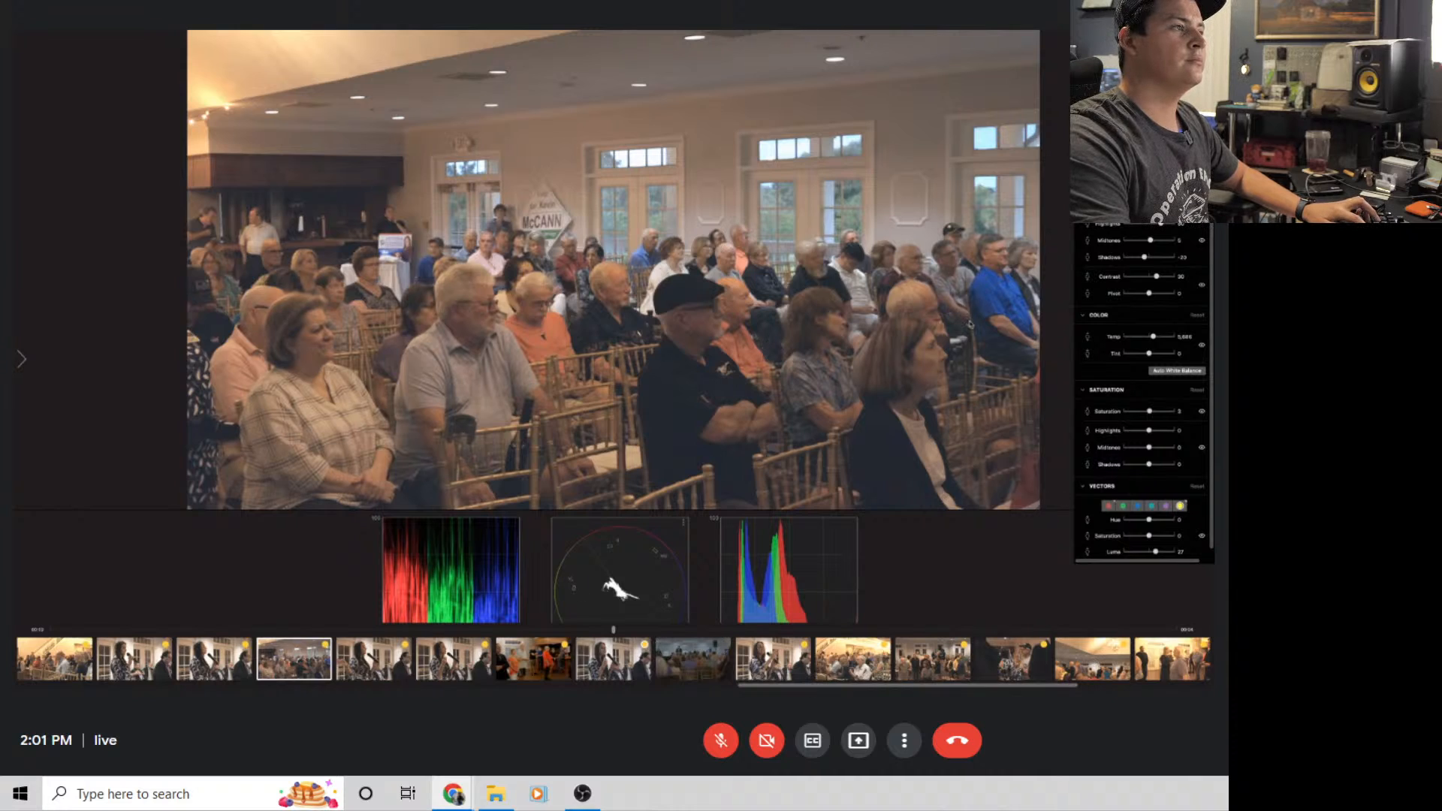
scroll(1111, 264, down, 1)
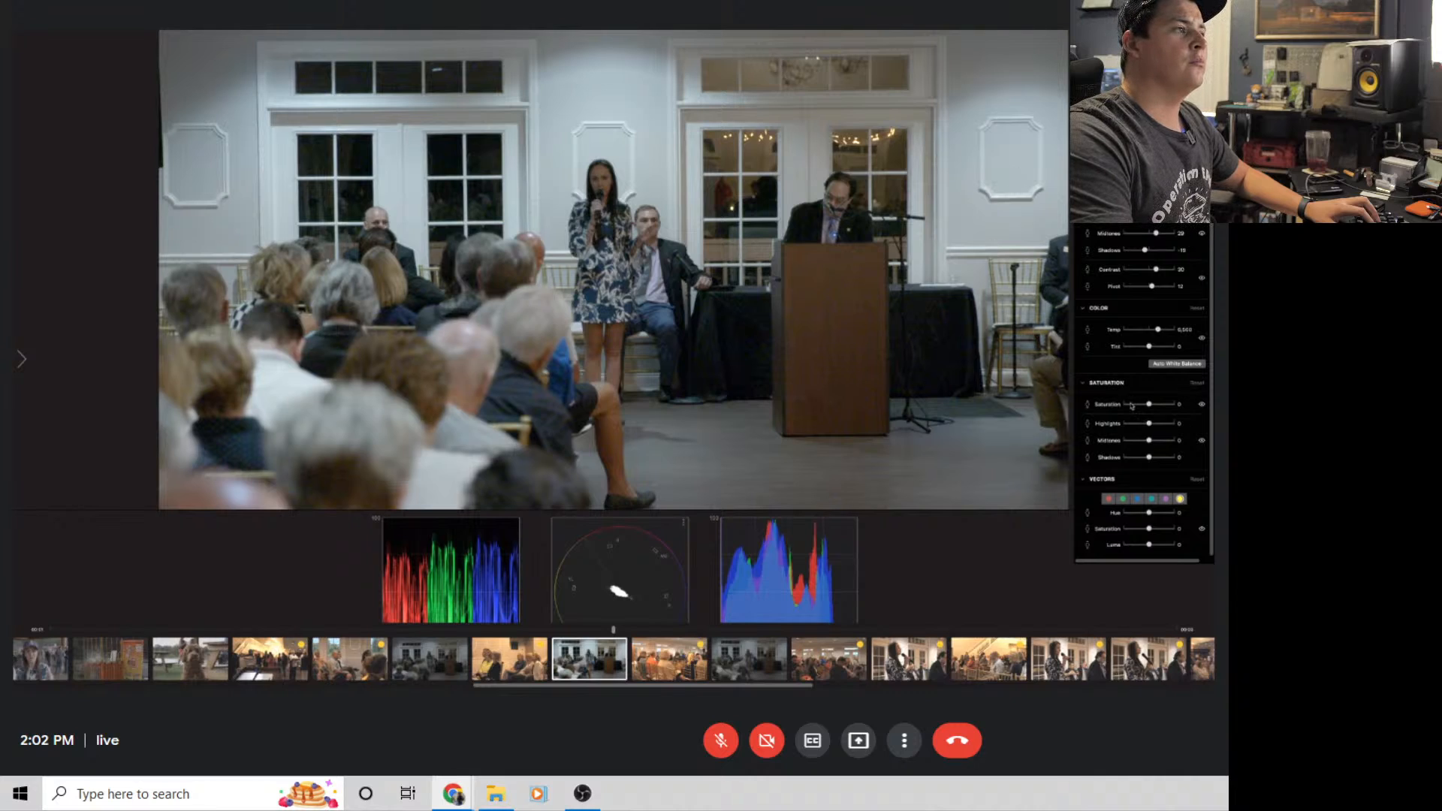
drag(1154, 405, 1157, 408)
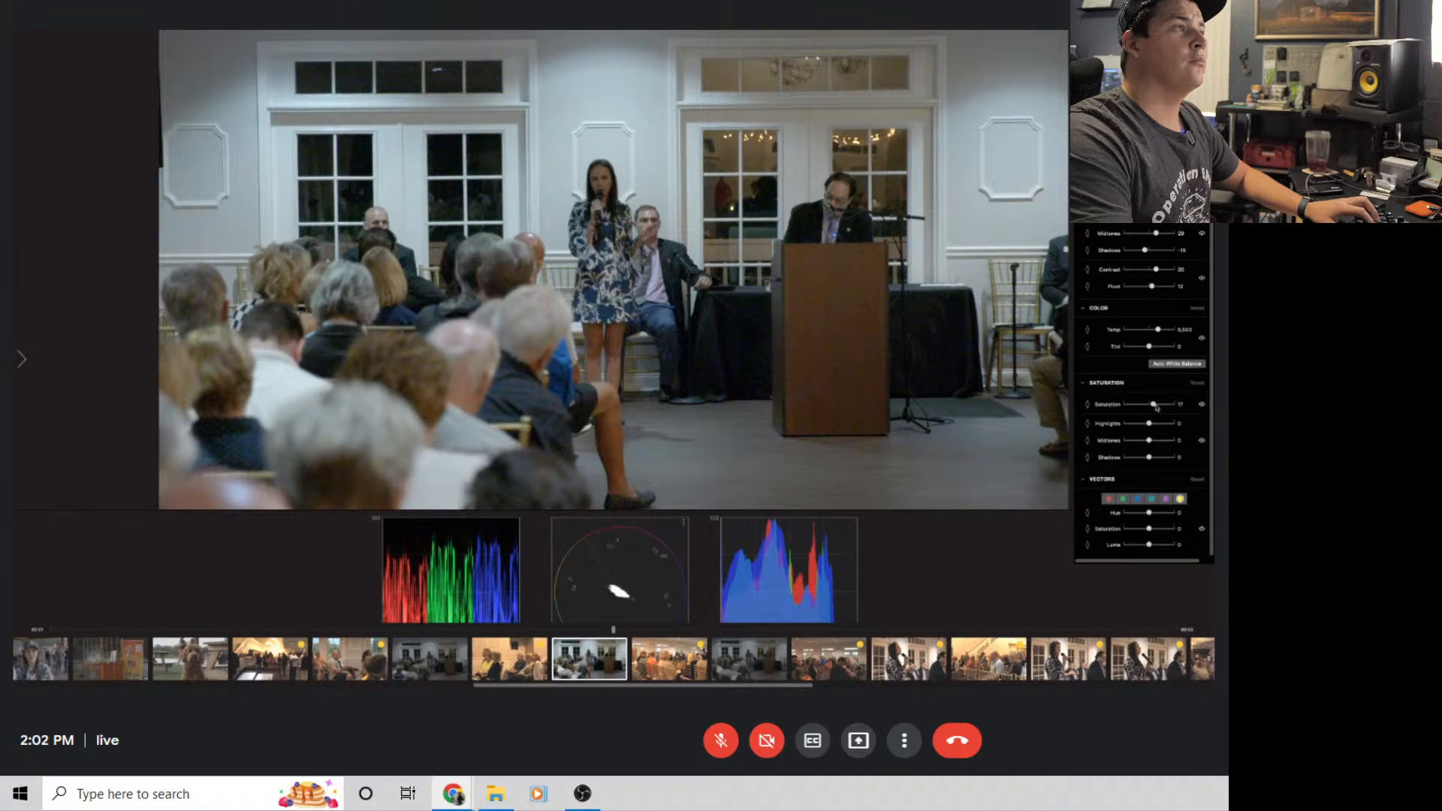
scroll(1126, 397, up, 1)
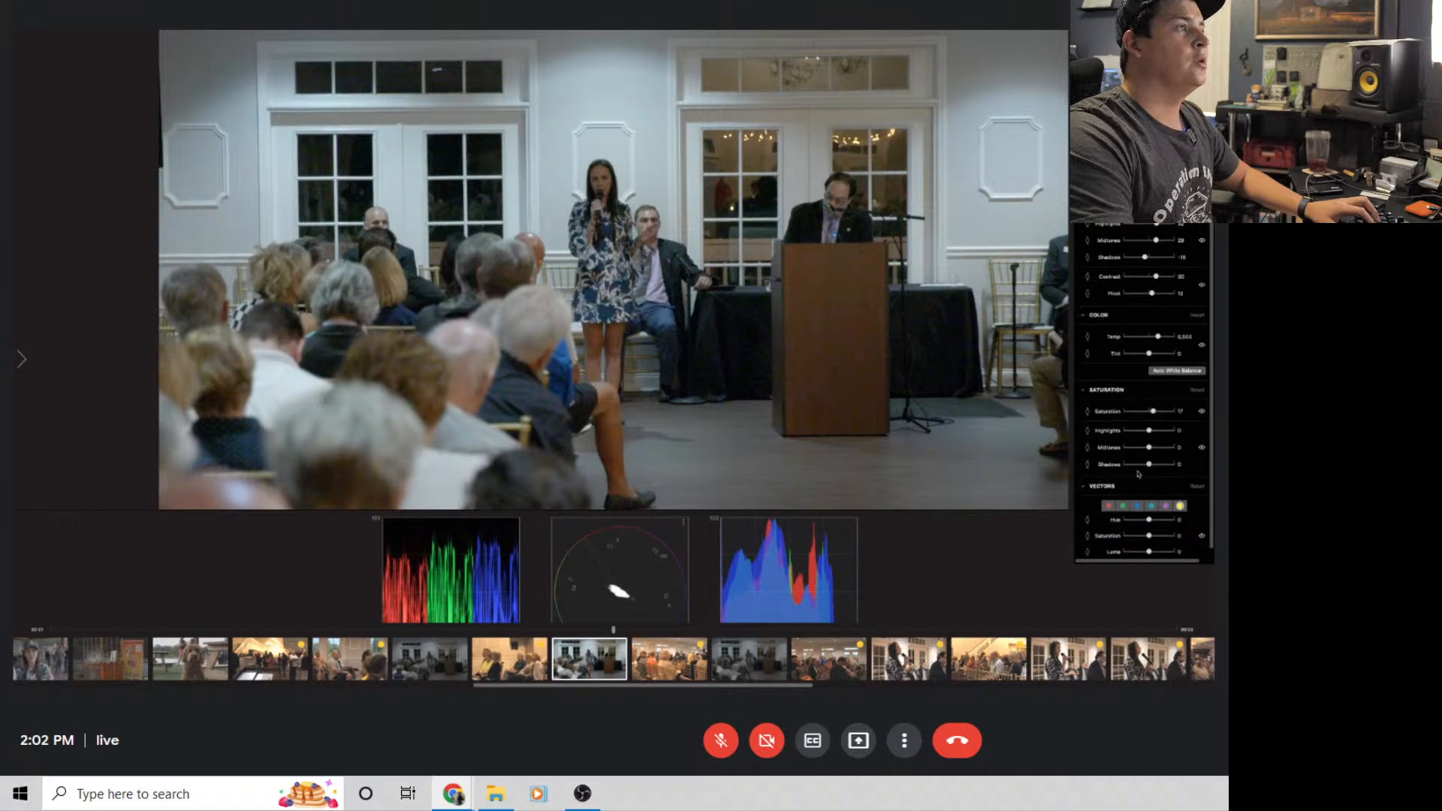
Try shifting the hue of the blue vector on the wide podium shot and return it to 0
scroll(1149, 503, down, 1)
click(1137, 499)
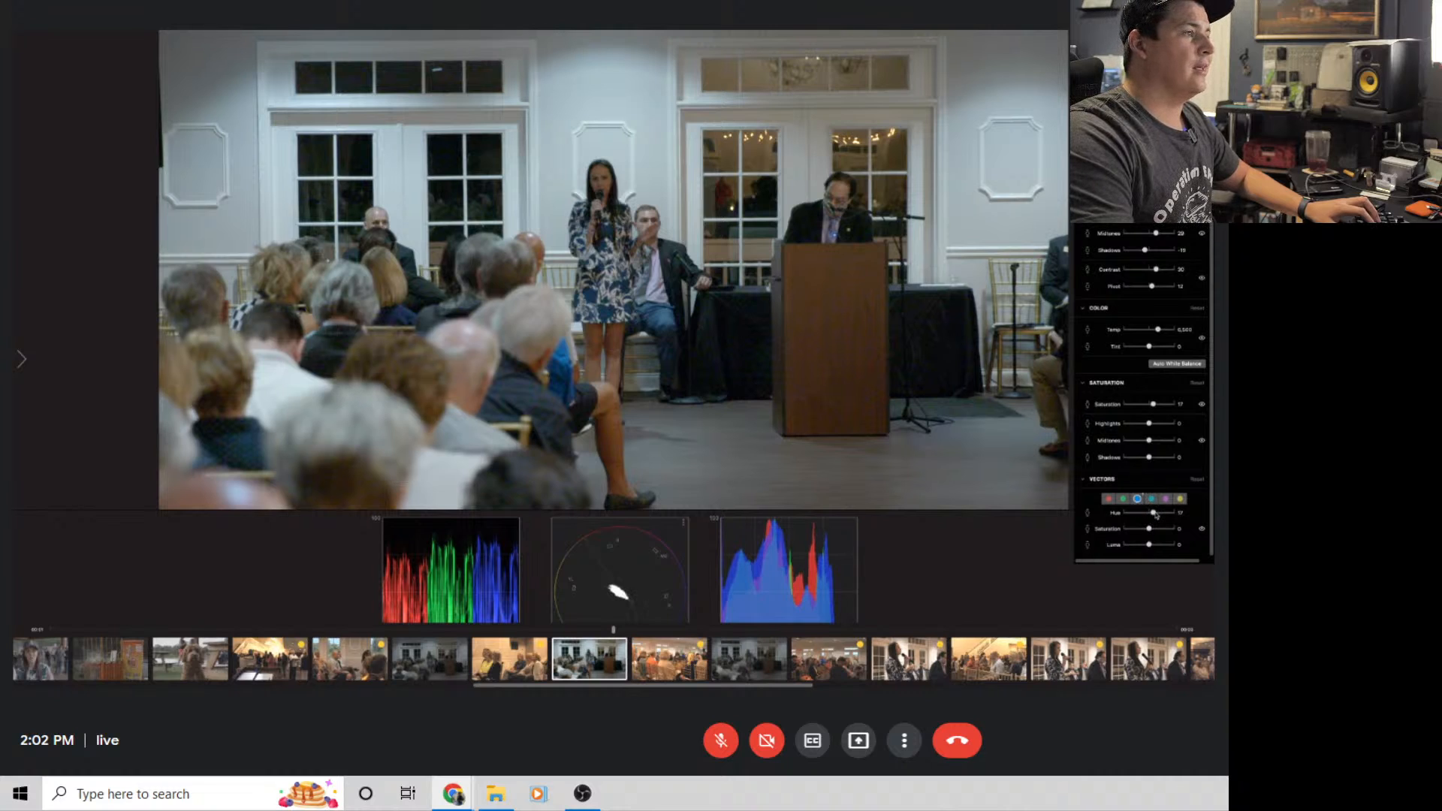
drag(1149, 513, 1137, 513)
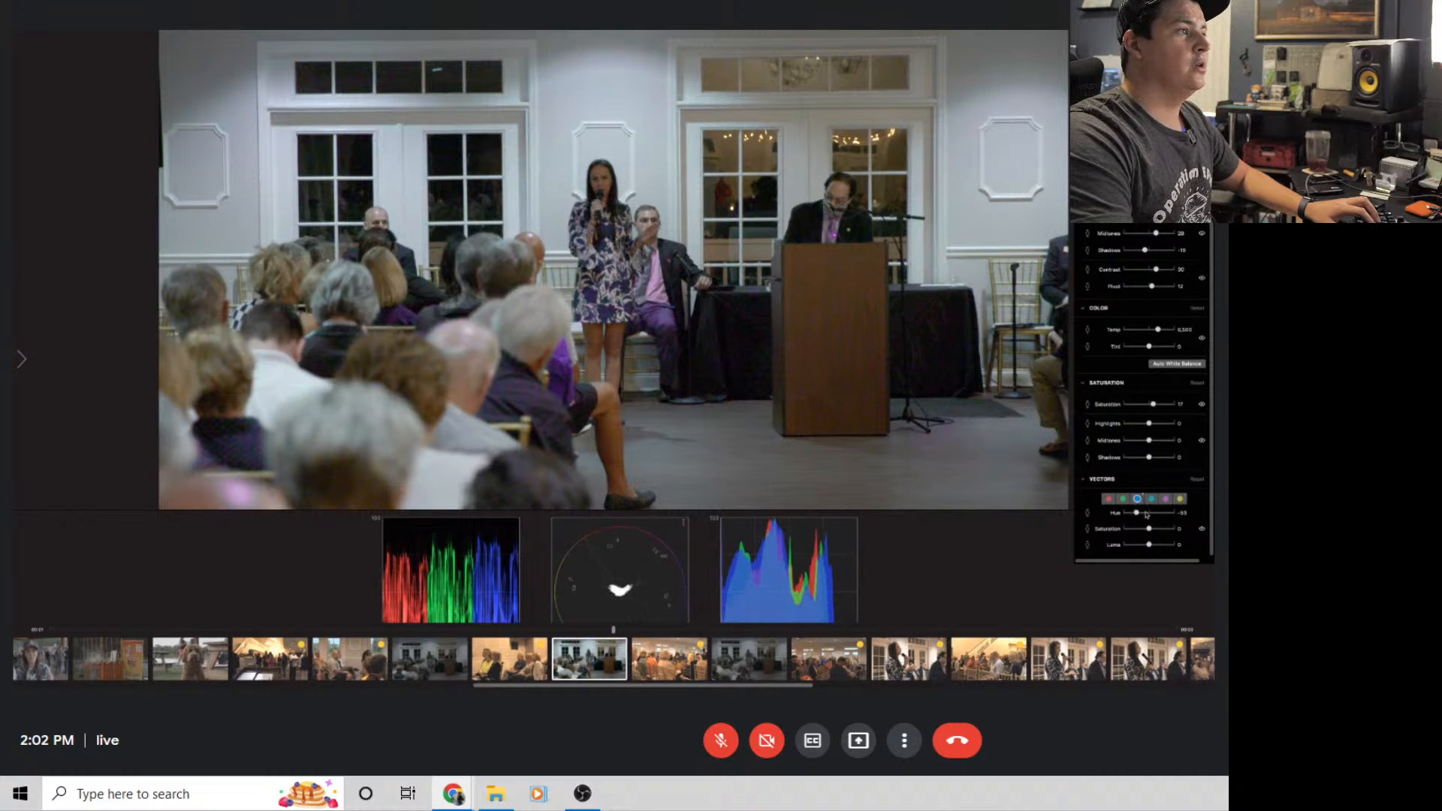
click(1147, 515)
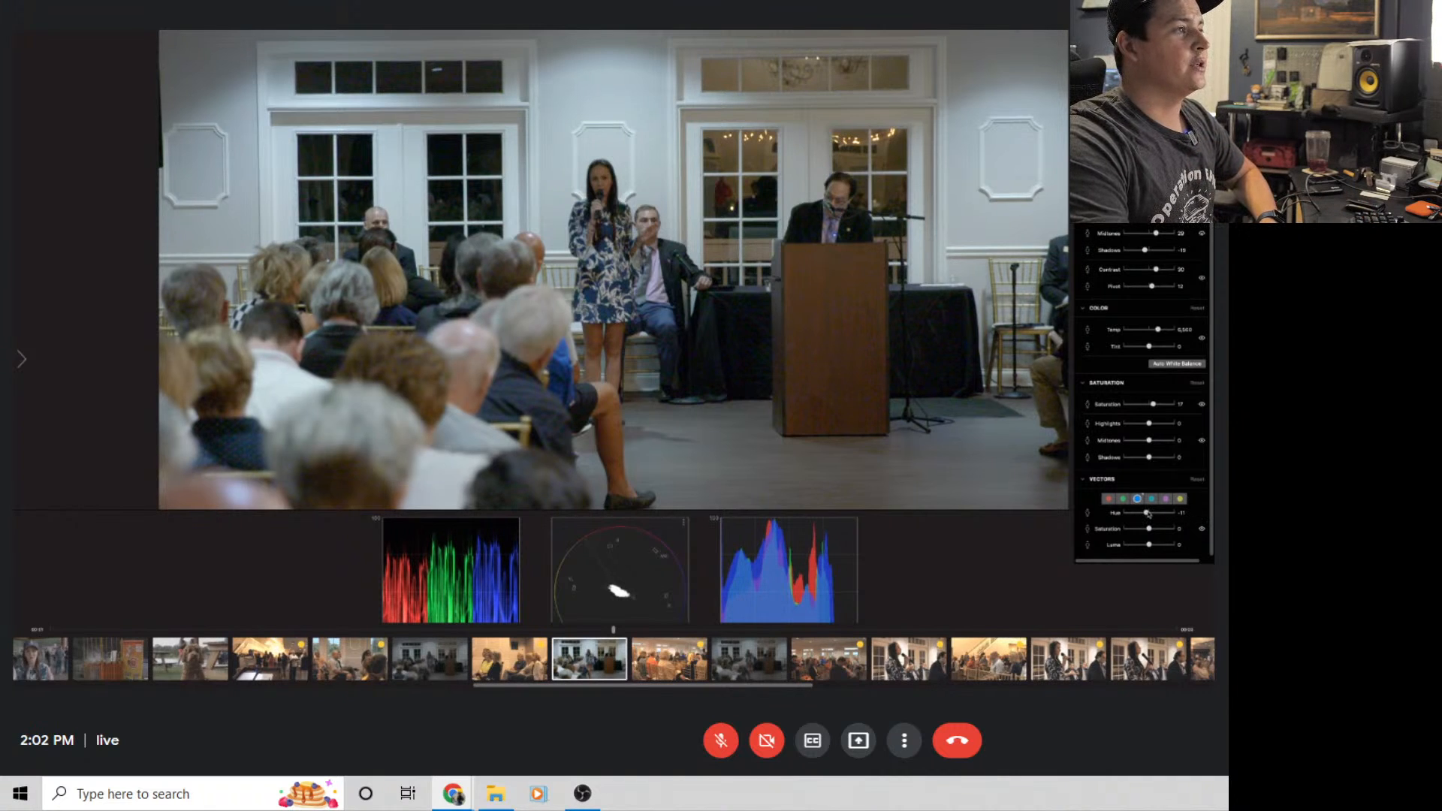
click(1149, 514)
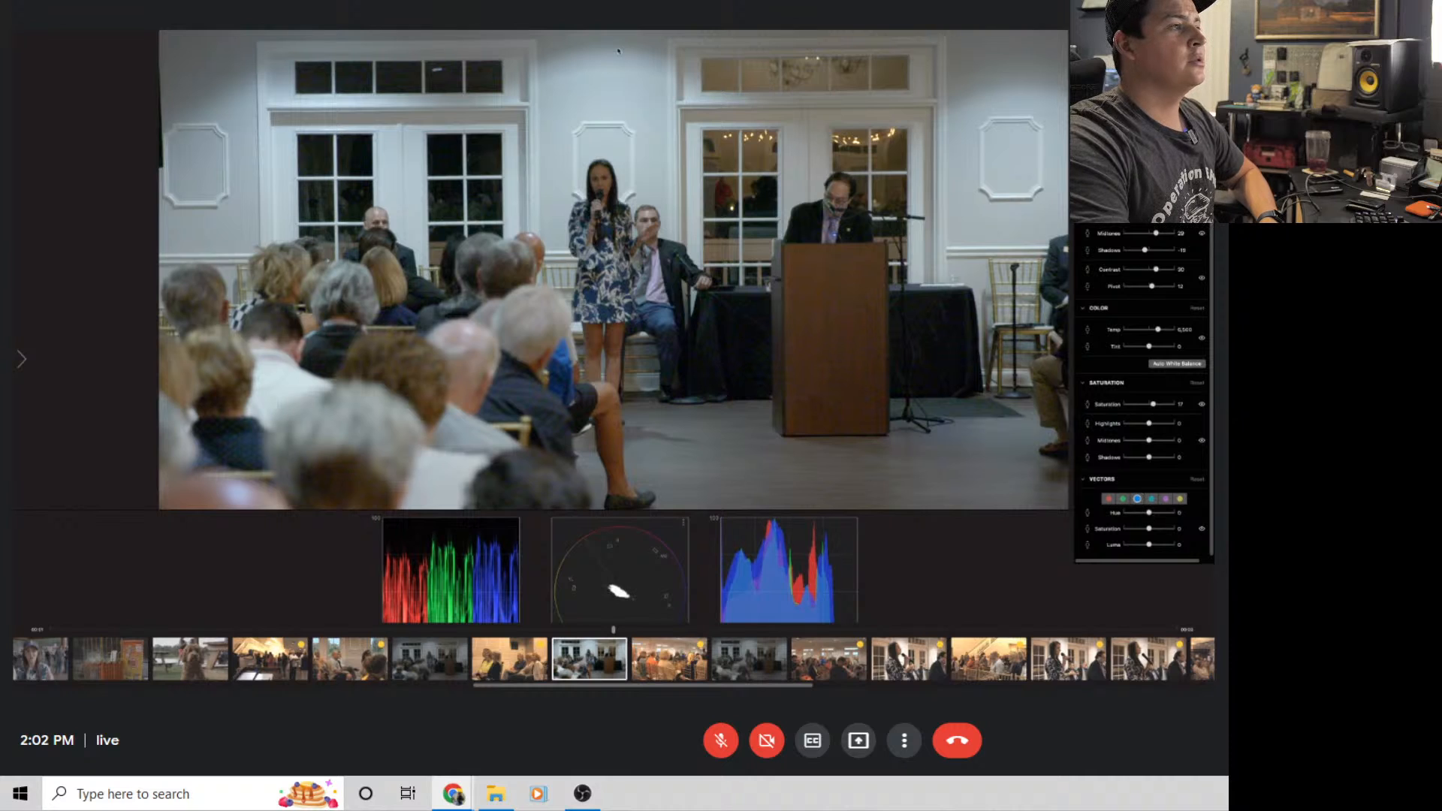
Review the earlier shots back to the dog at the picnic tables and the ungraded rainy outdoor event shots
key(Left)
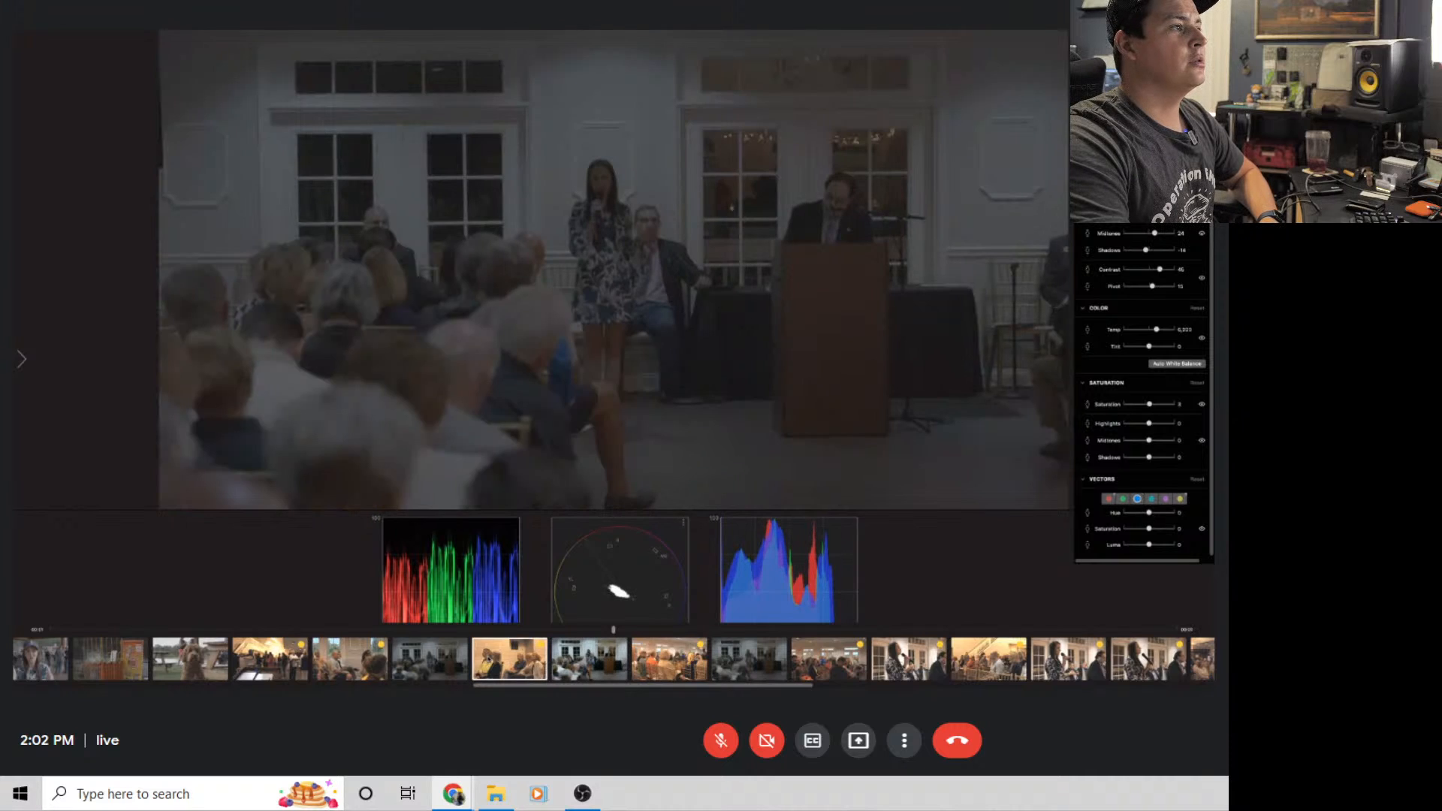
key(Left)
key(Left)
key(Left)
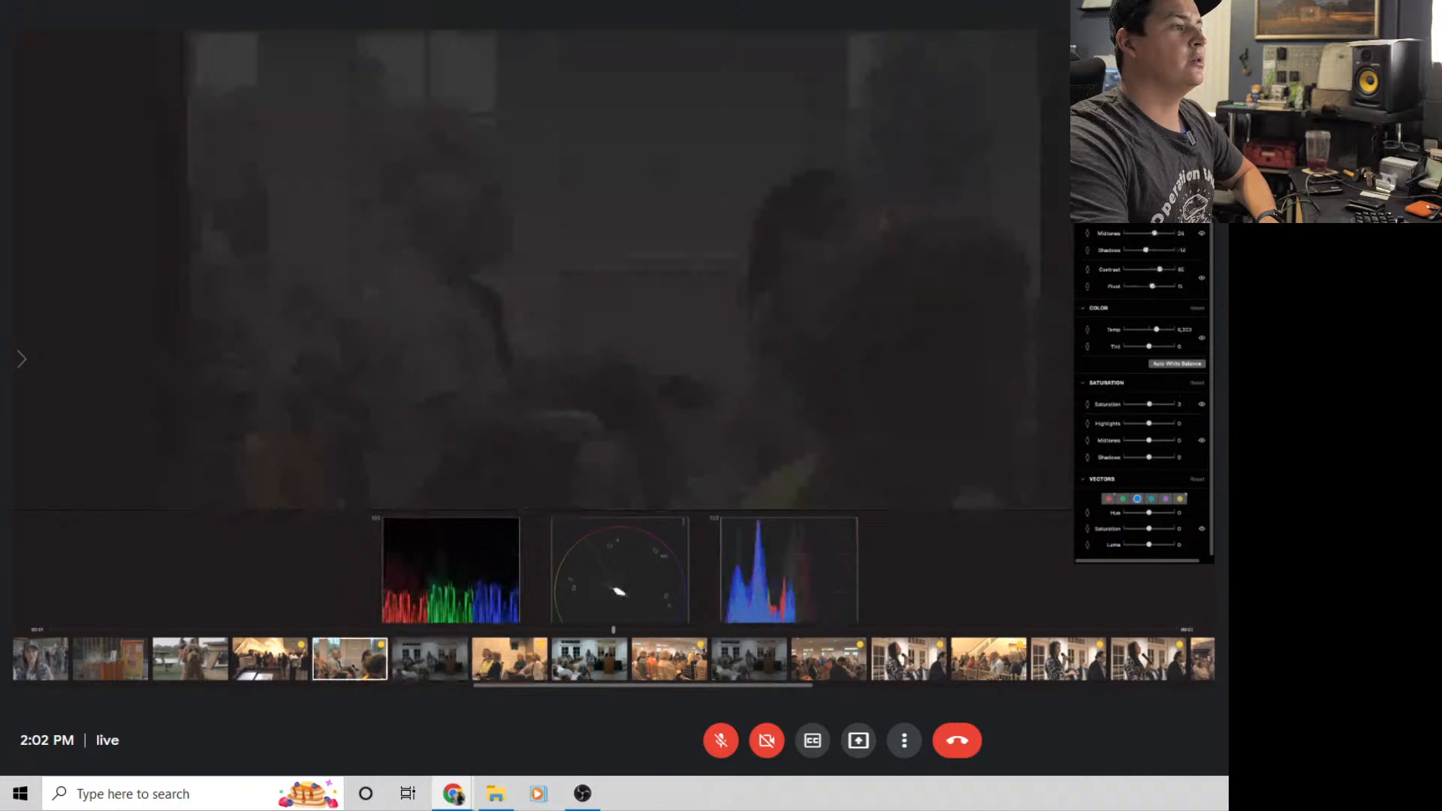
key(Left)
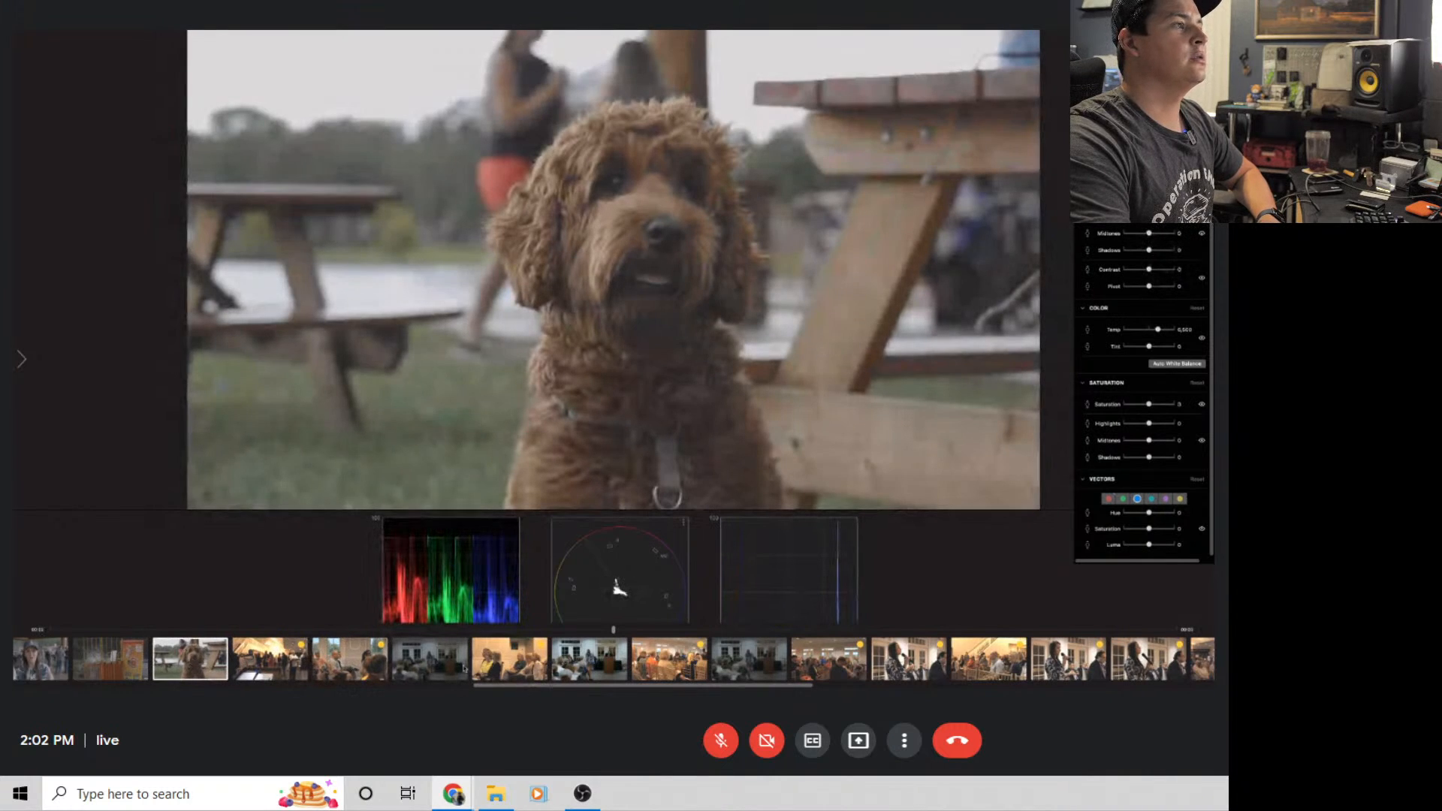
drag(569, 685, 109, 685)
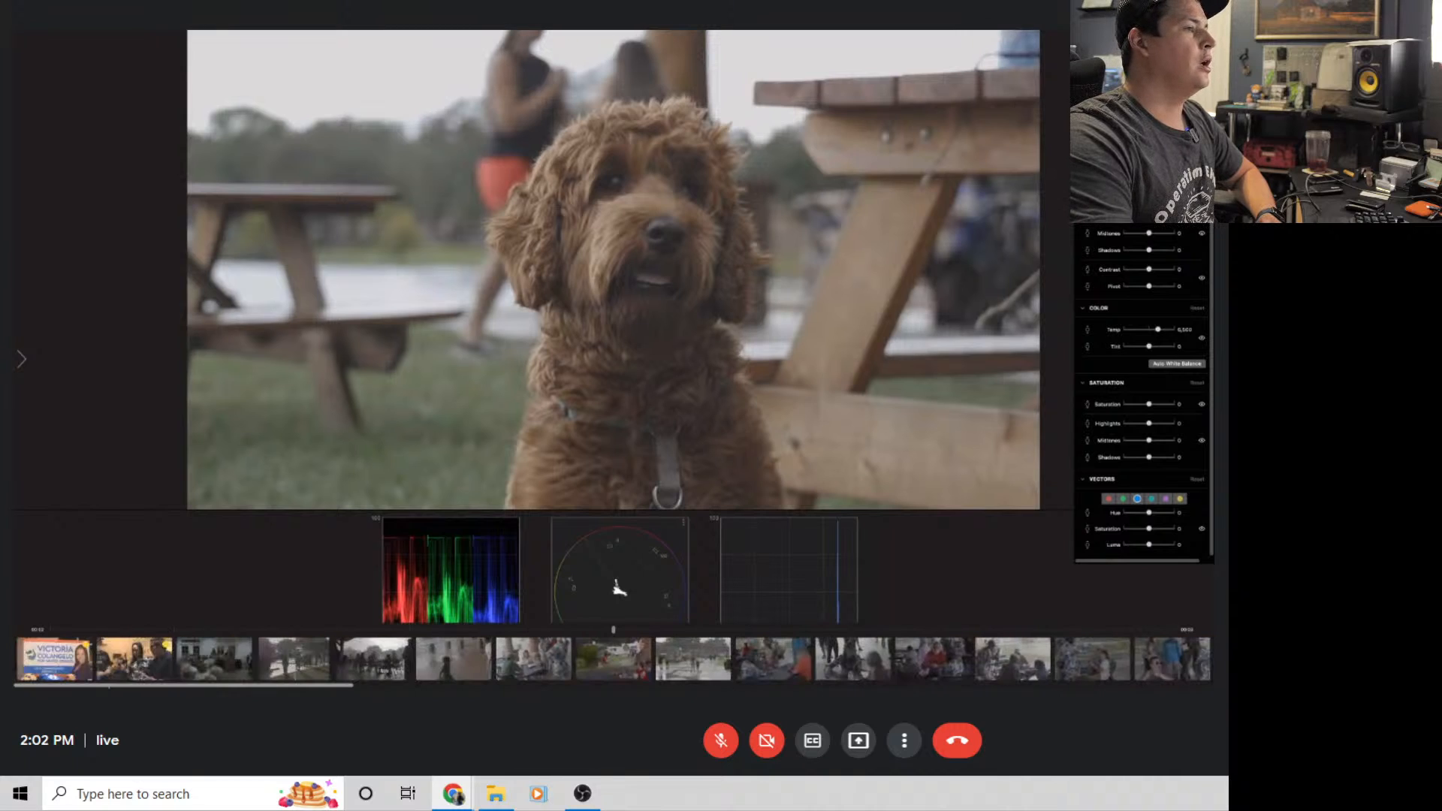
click(503, 673)
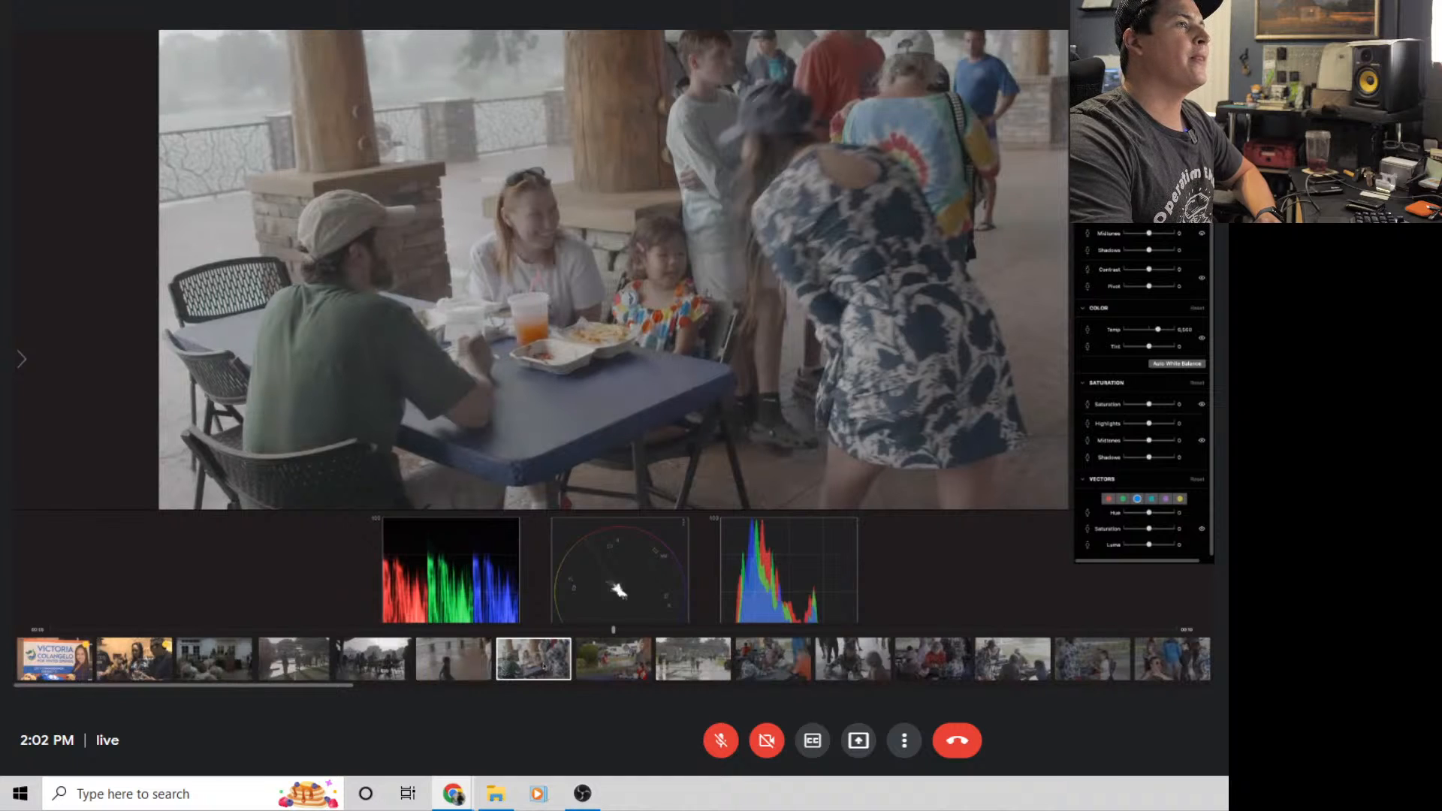
click(608, 663)
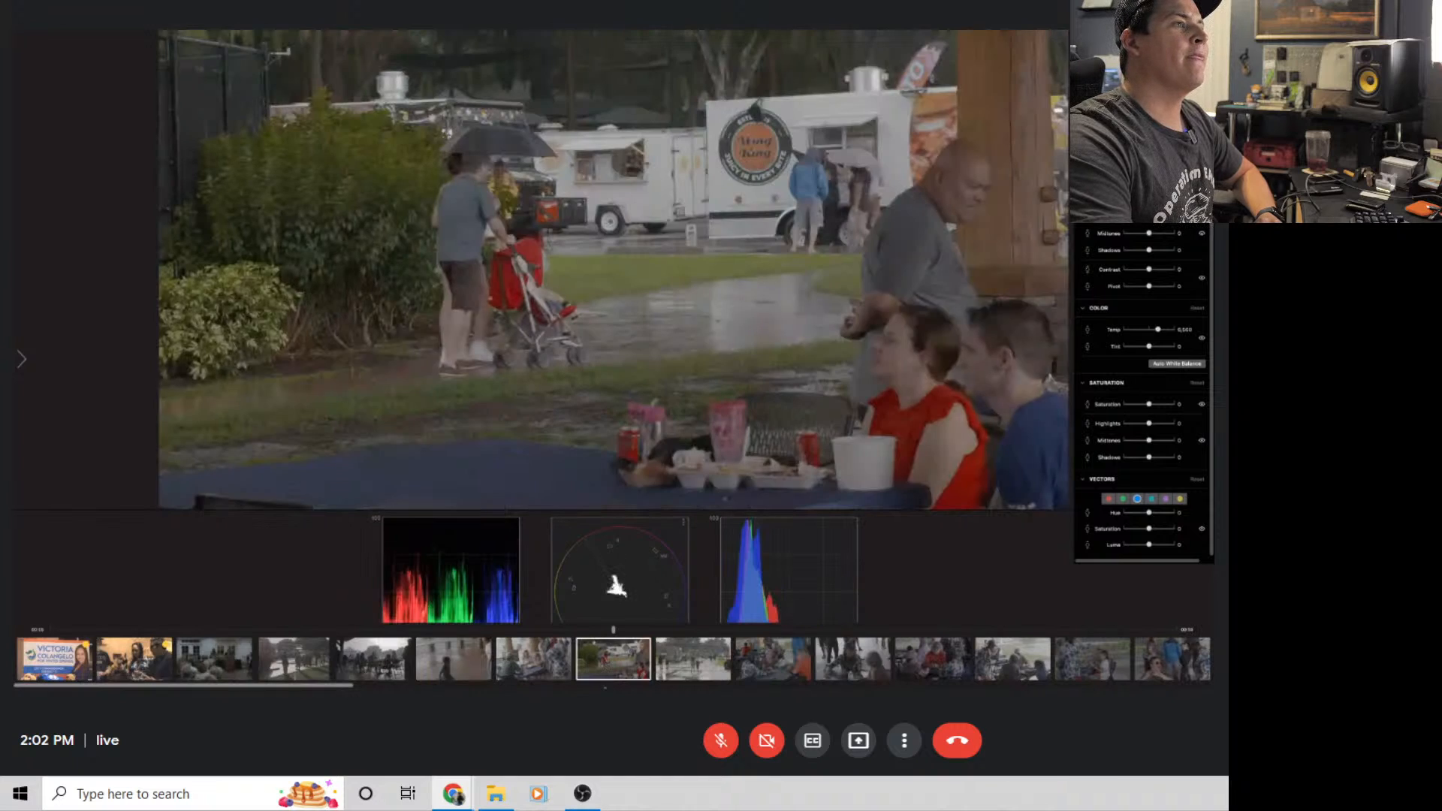
click(693, 662)
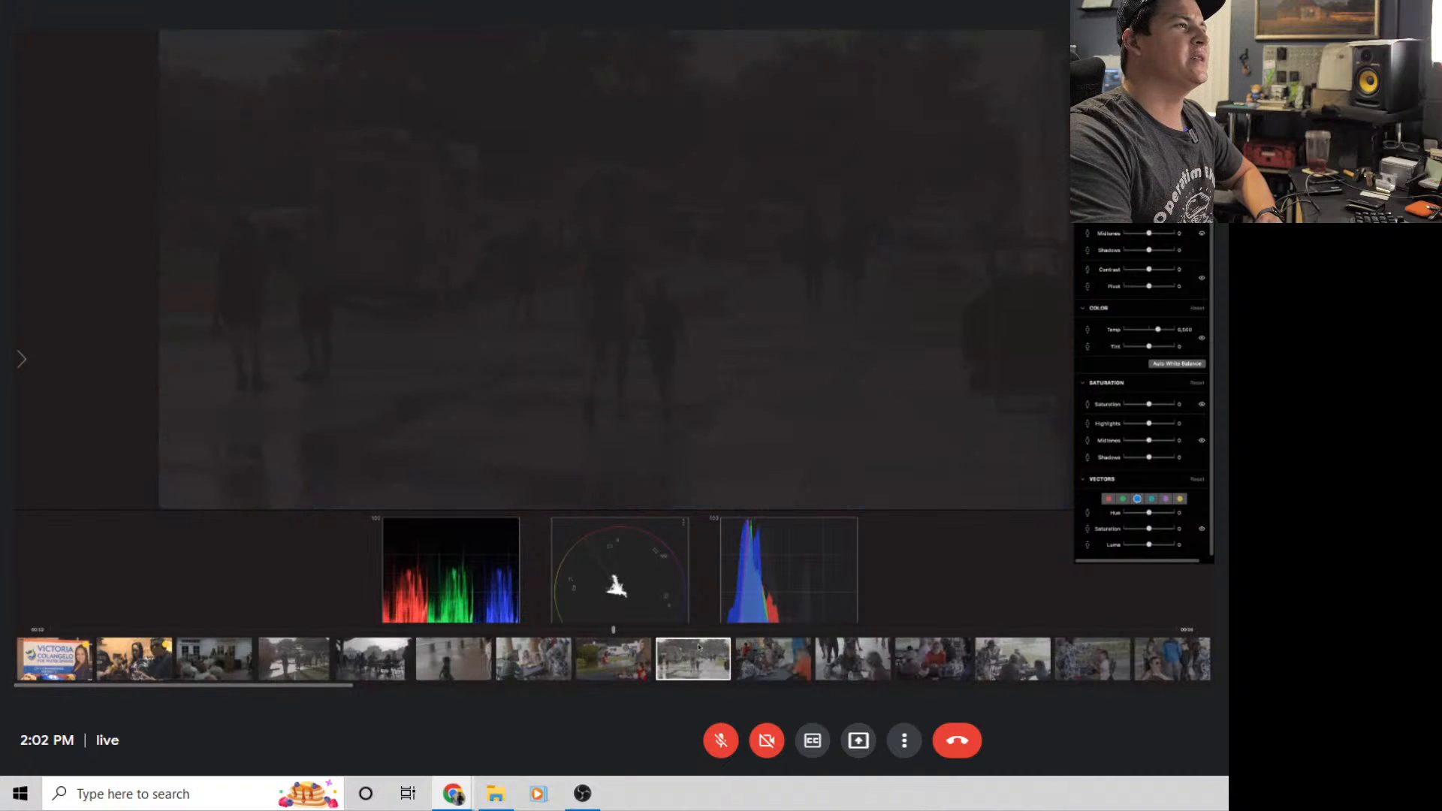
Grade the outdoor table conversation shot with more contrast, a lower pivot, brighter midtones, darker shadows and a saturation of 19
click(763, 665)
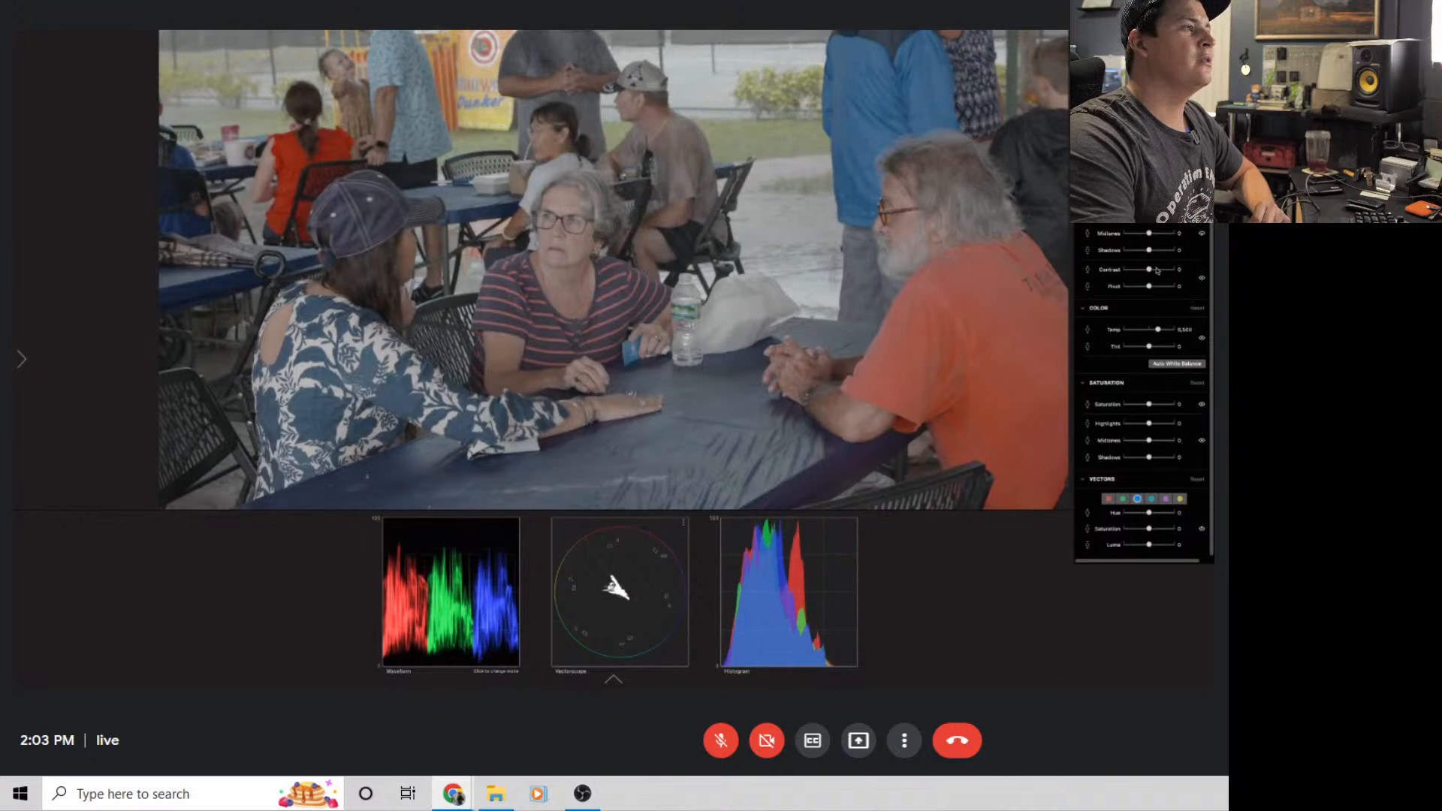
drag(1148, 275, 1158, 270)
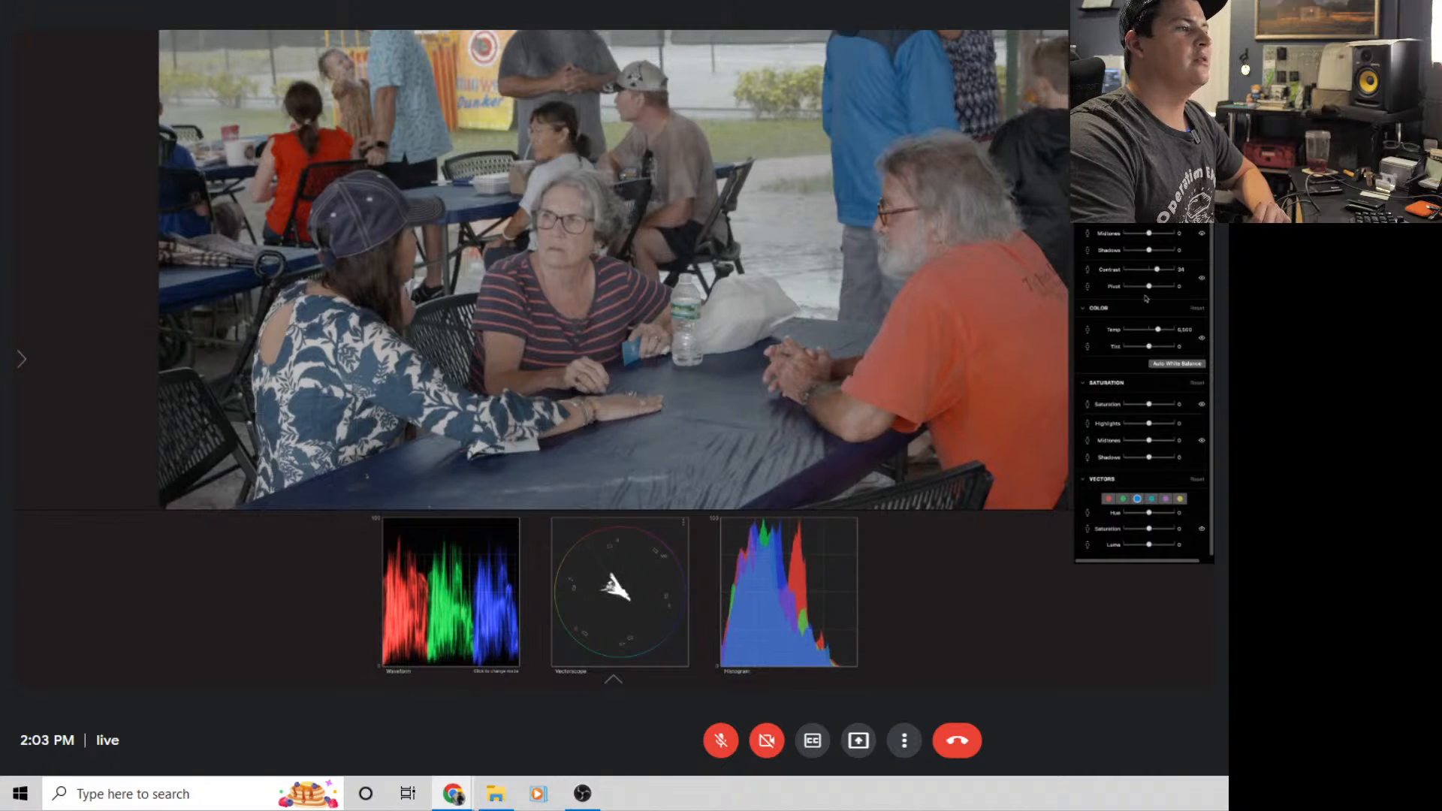
drag(1148, 286, 1159, 234)
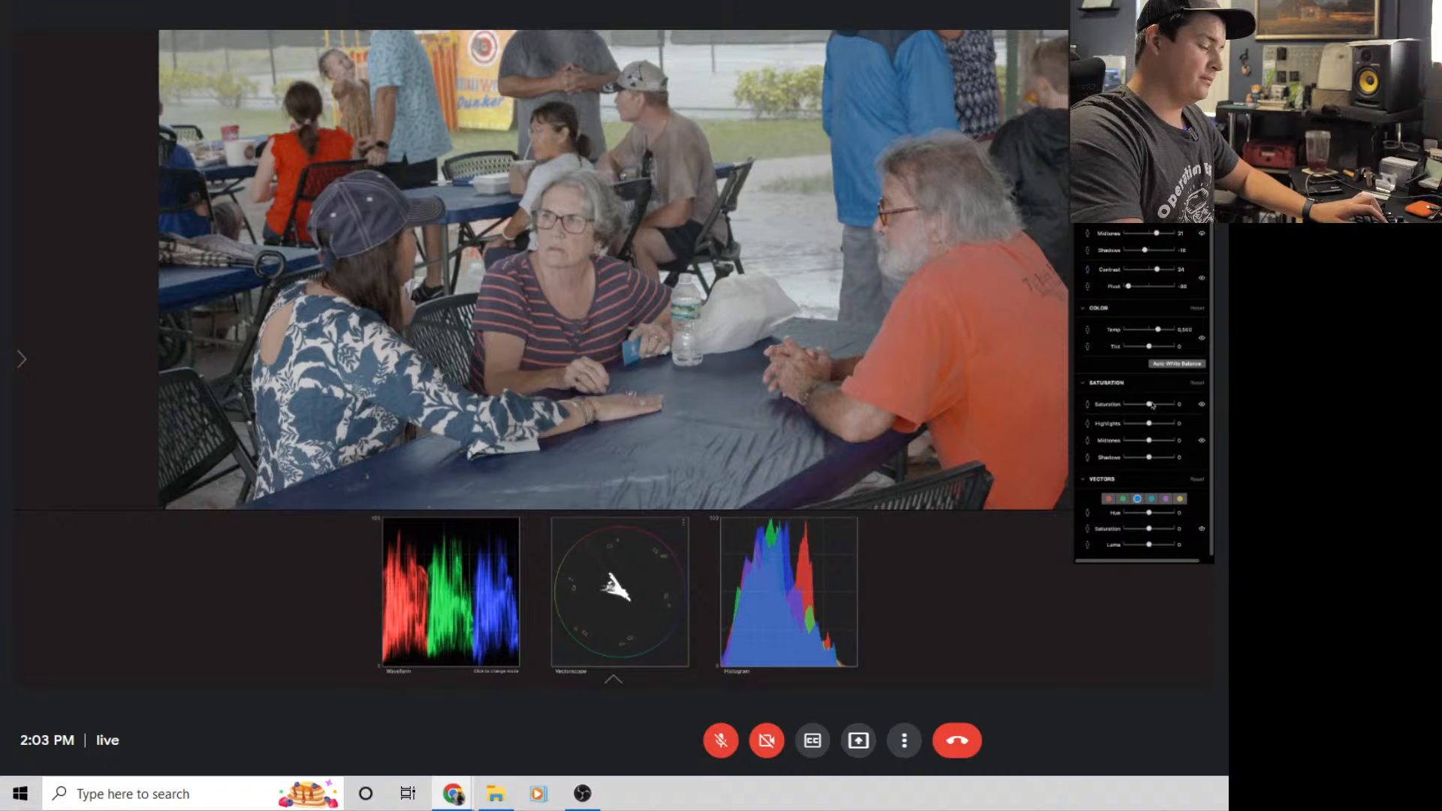
drag(1151, 404, 1154, 404)
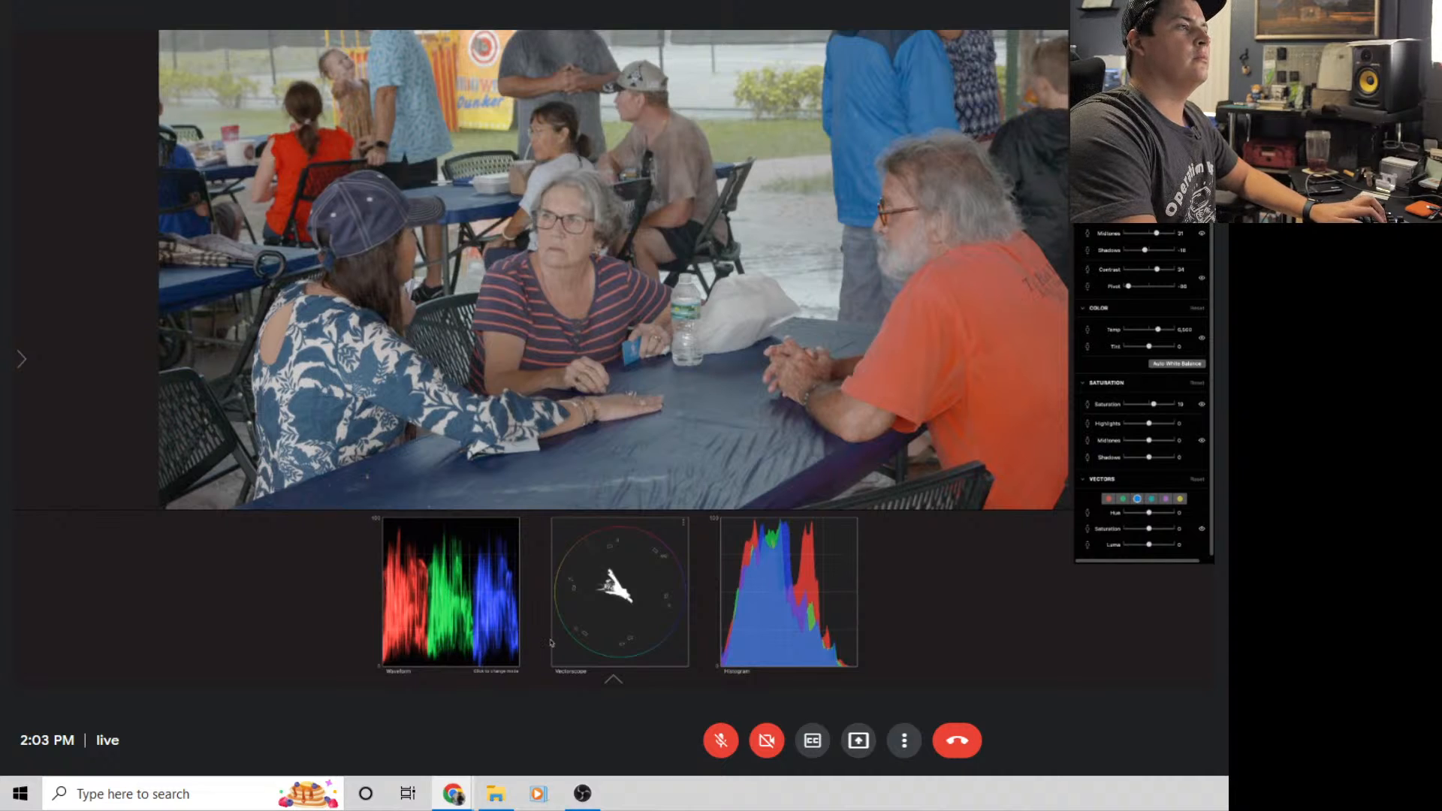
Compare the graded table conversation shot with the three outdoor shots preceding it
mouse_move(605, 670)
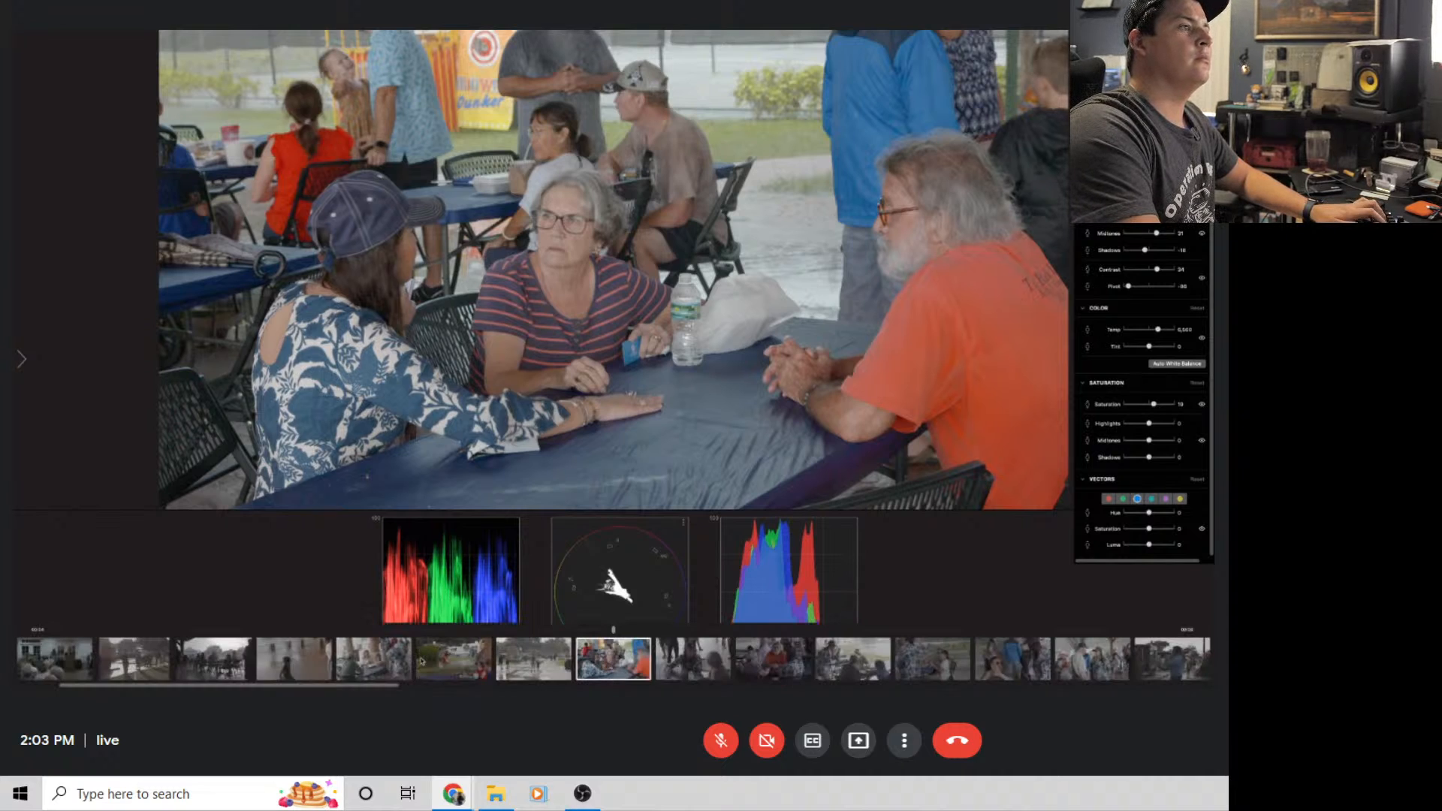
click(538, 666)
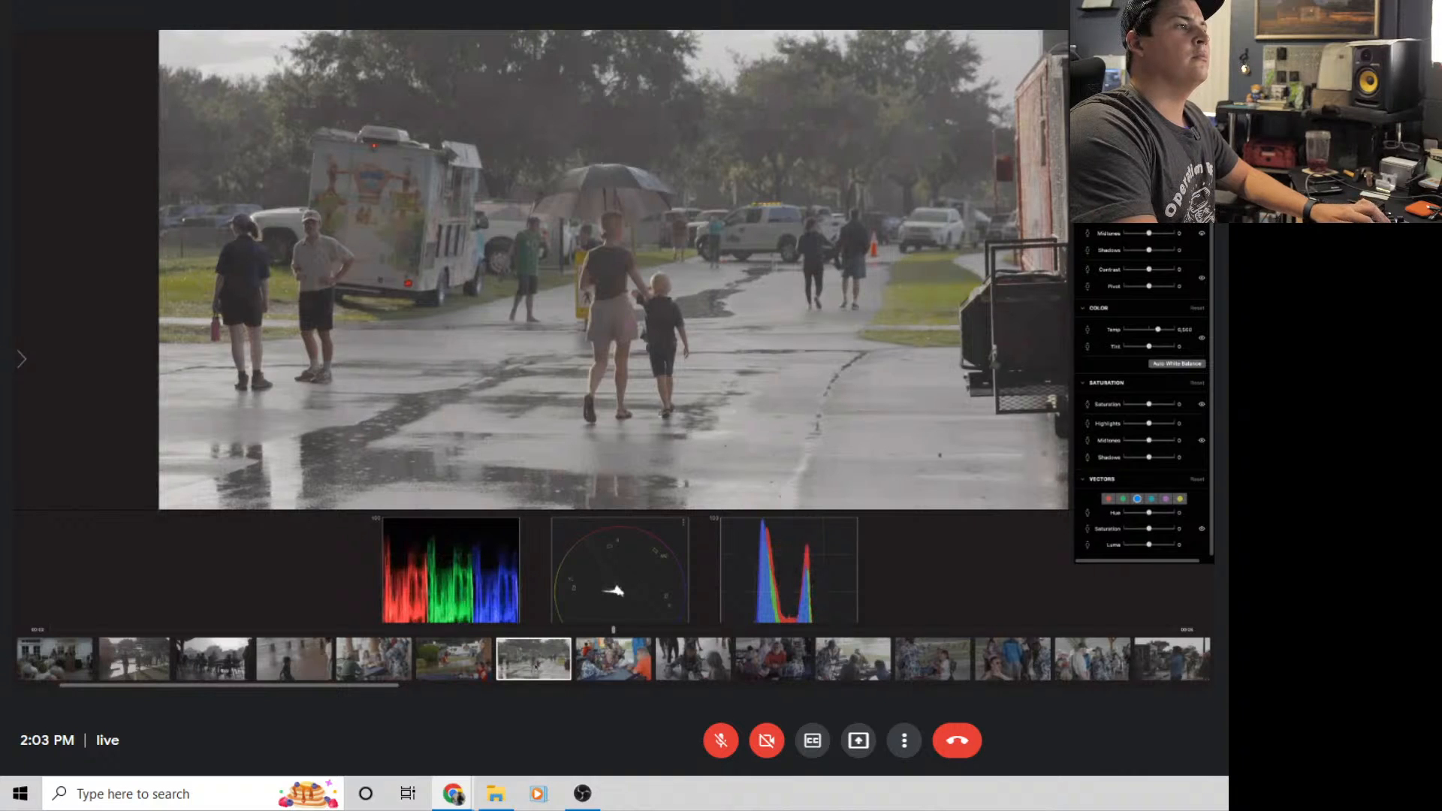
click(464, 662)
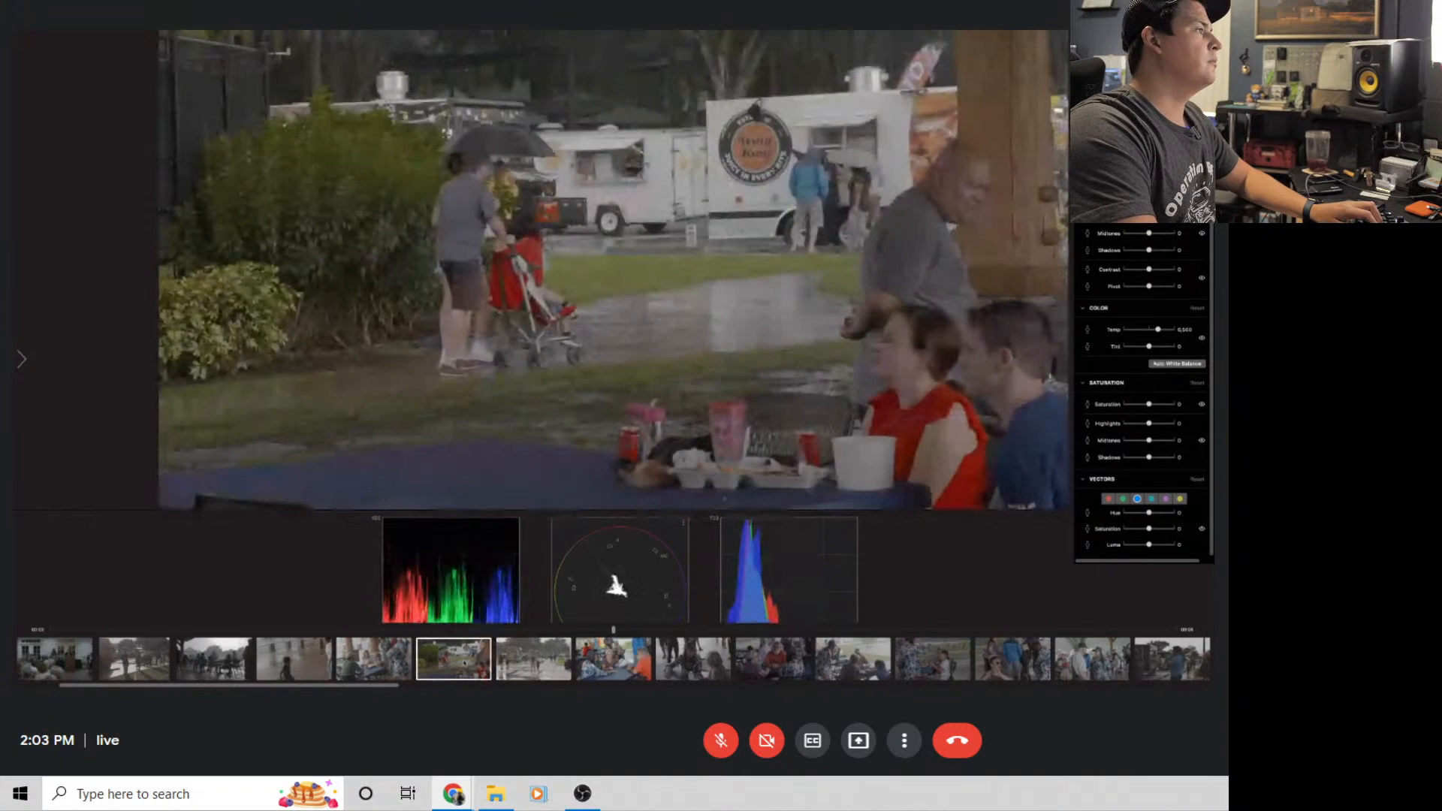
click(383, 661)
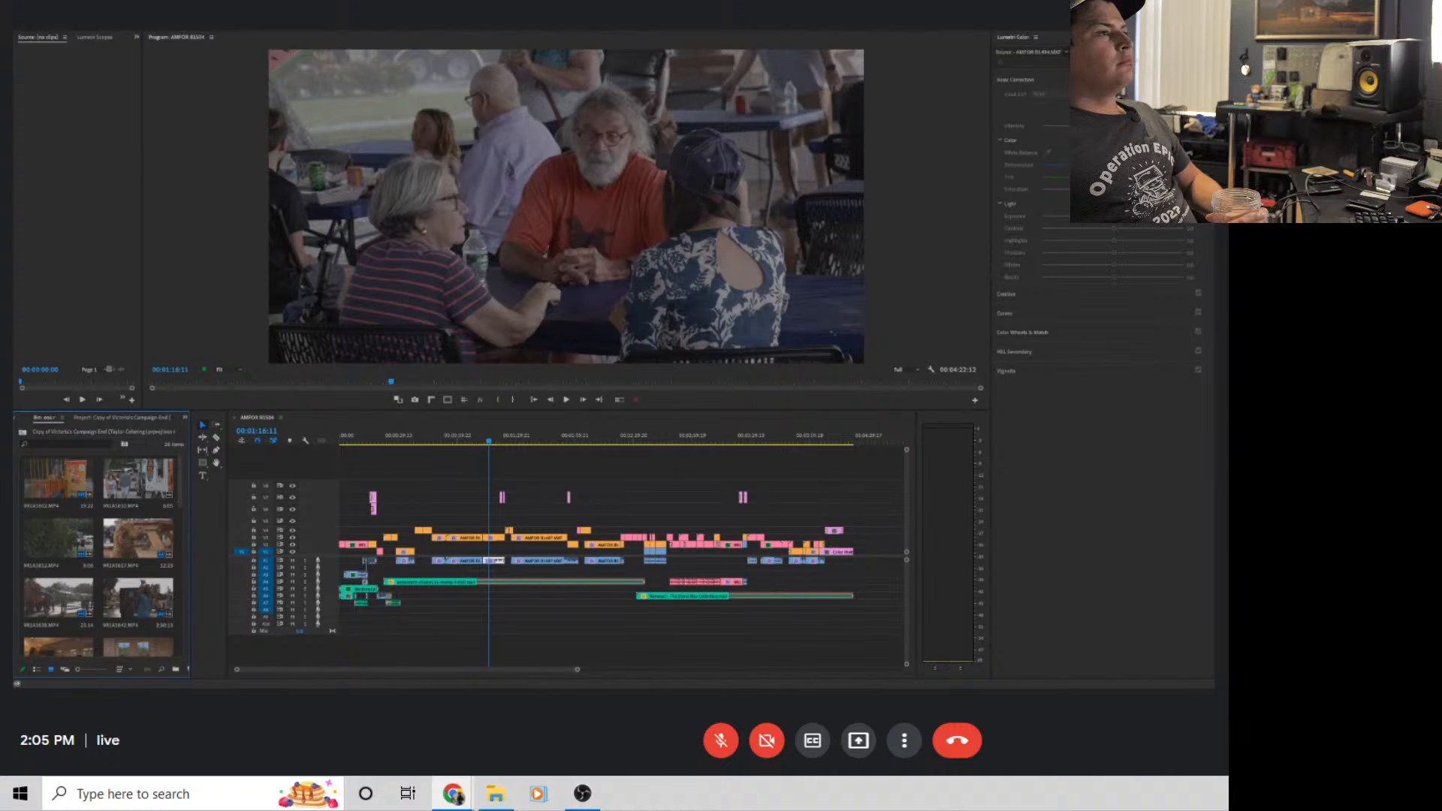
In Premiere Pro, return to the sequence start and place the project's Adjustment Layer above the opening clips
drag(489, 439, 327, 461)
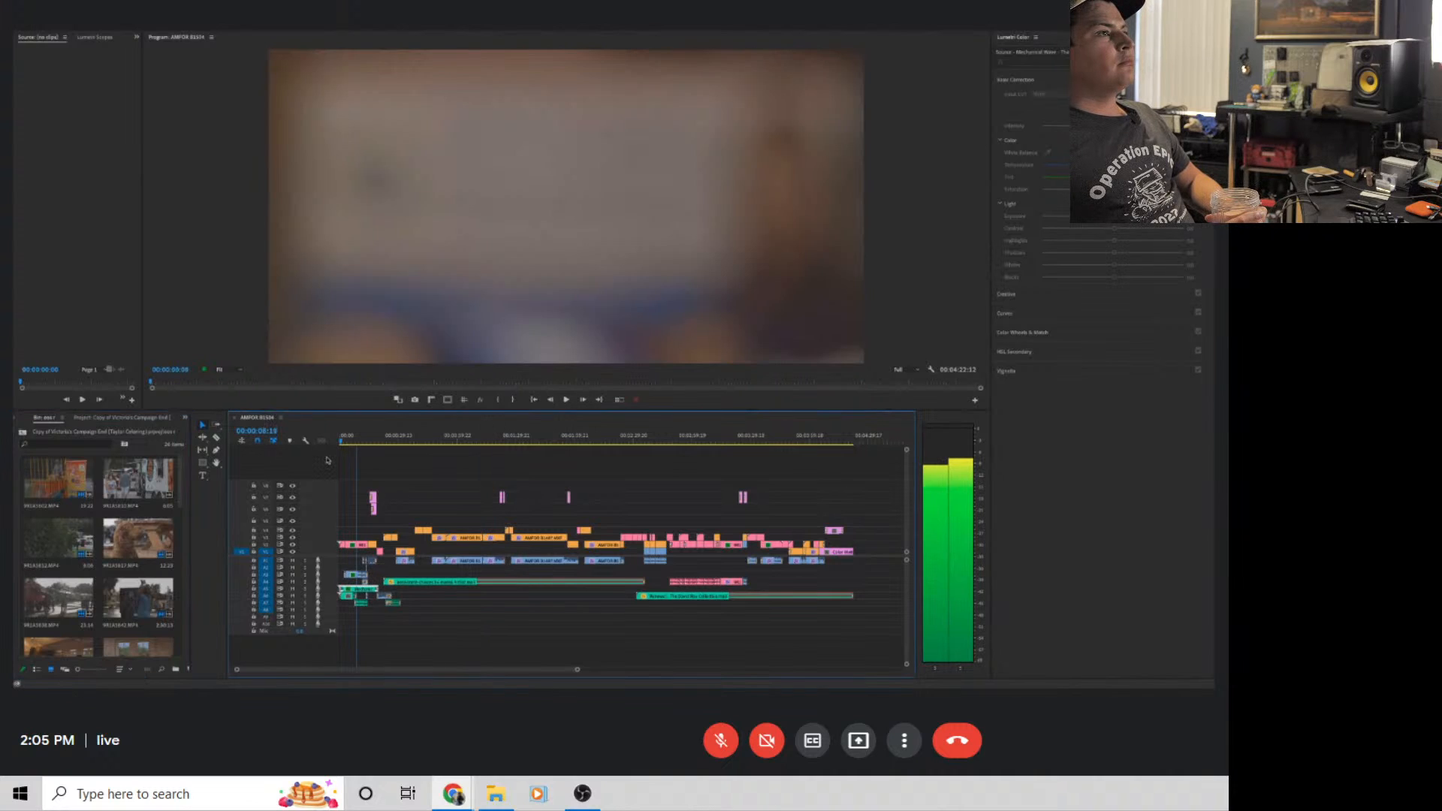
scroll(130, 606, down, 4)
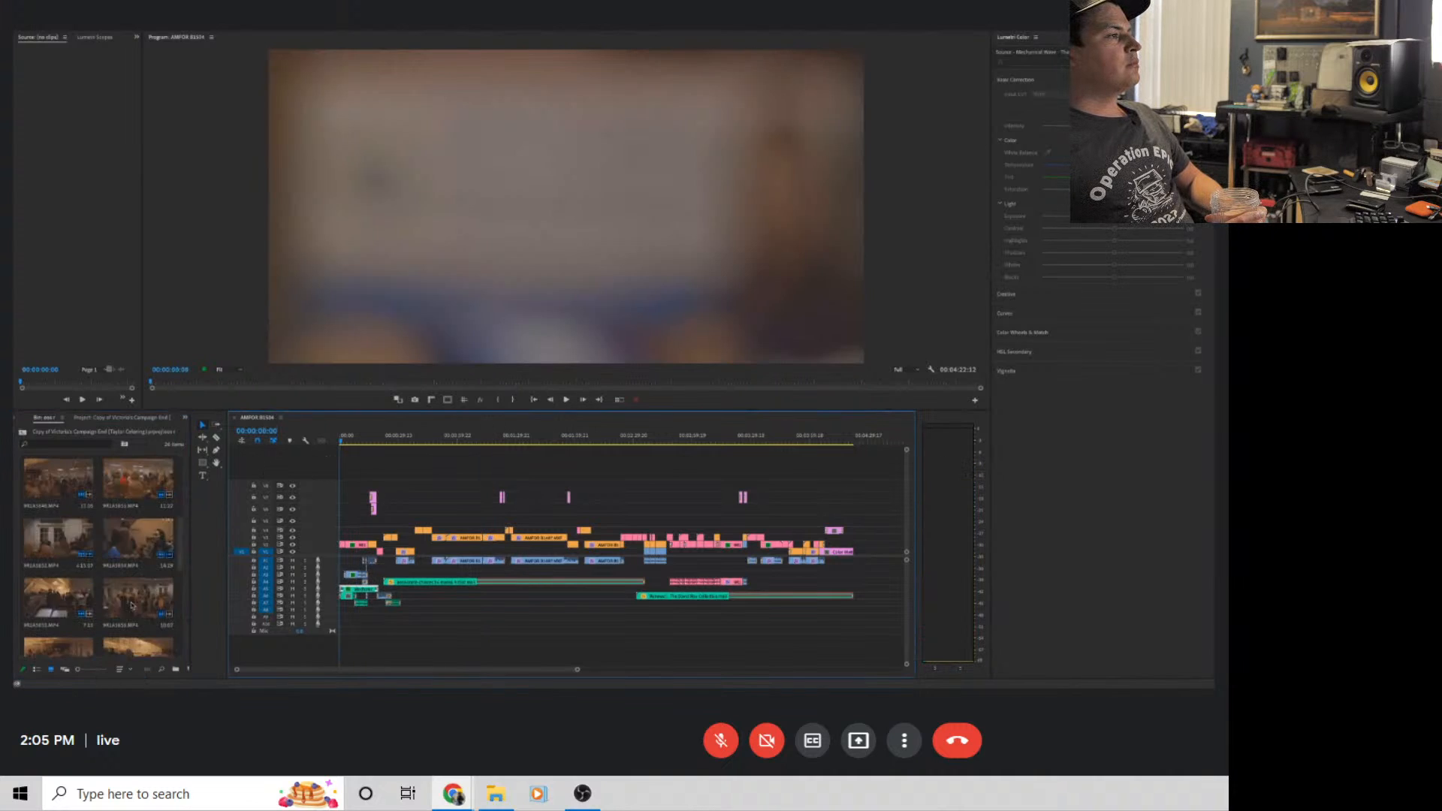
scroll(130, 606, down, 3)
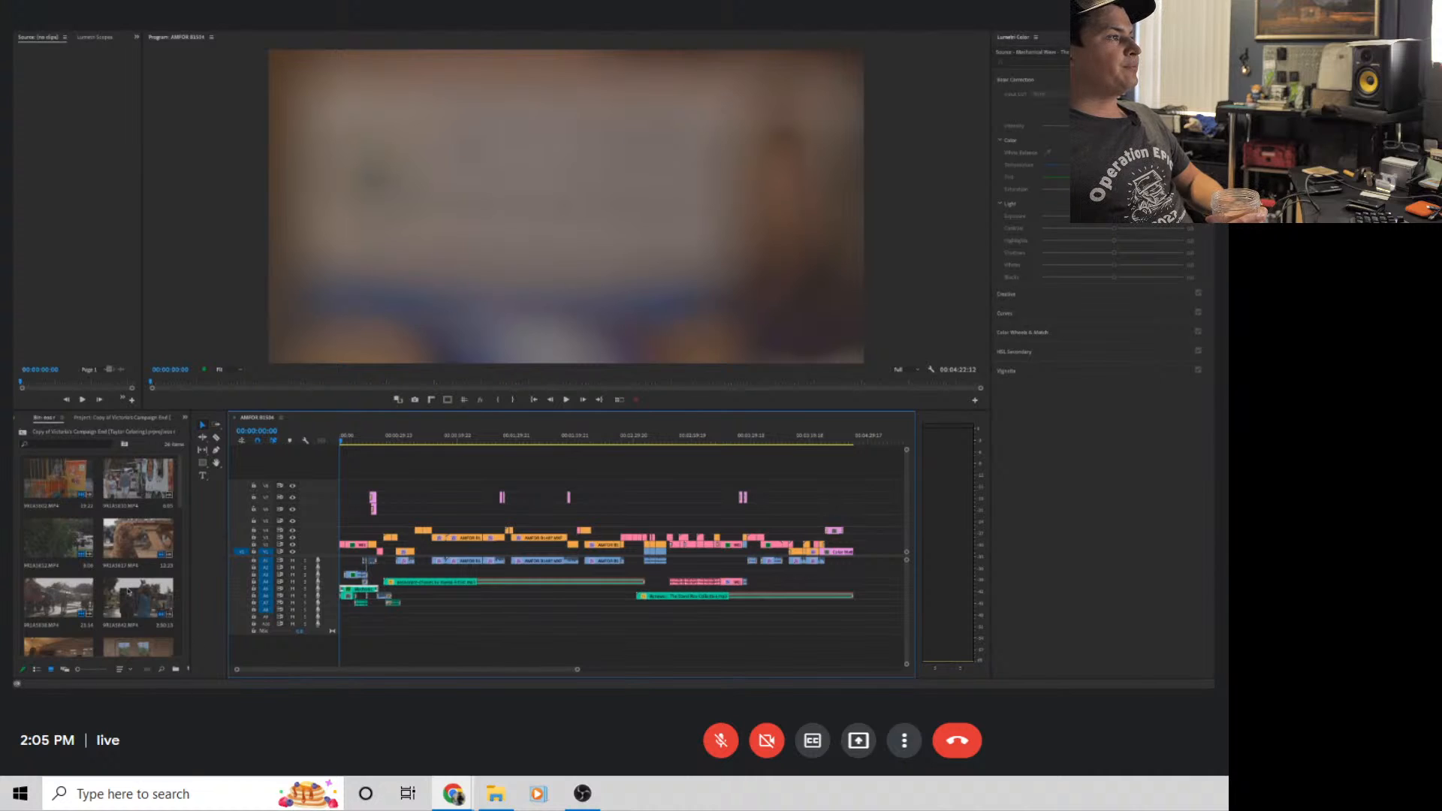
scroll(100, 556, down, 5)
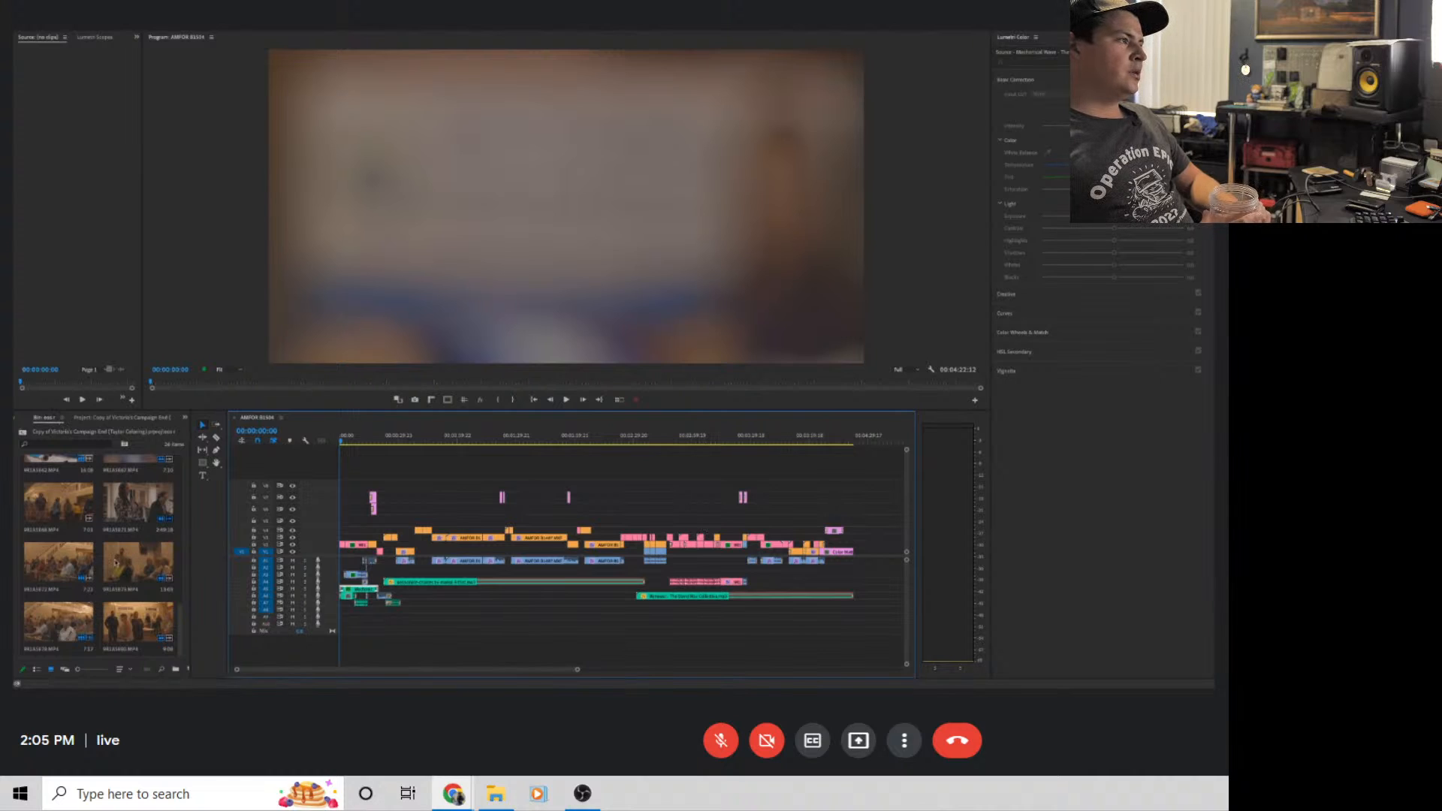
click(24, 434)
click(24, 433)
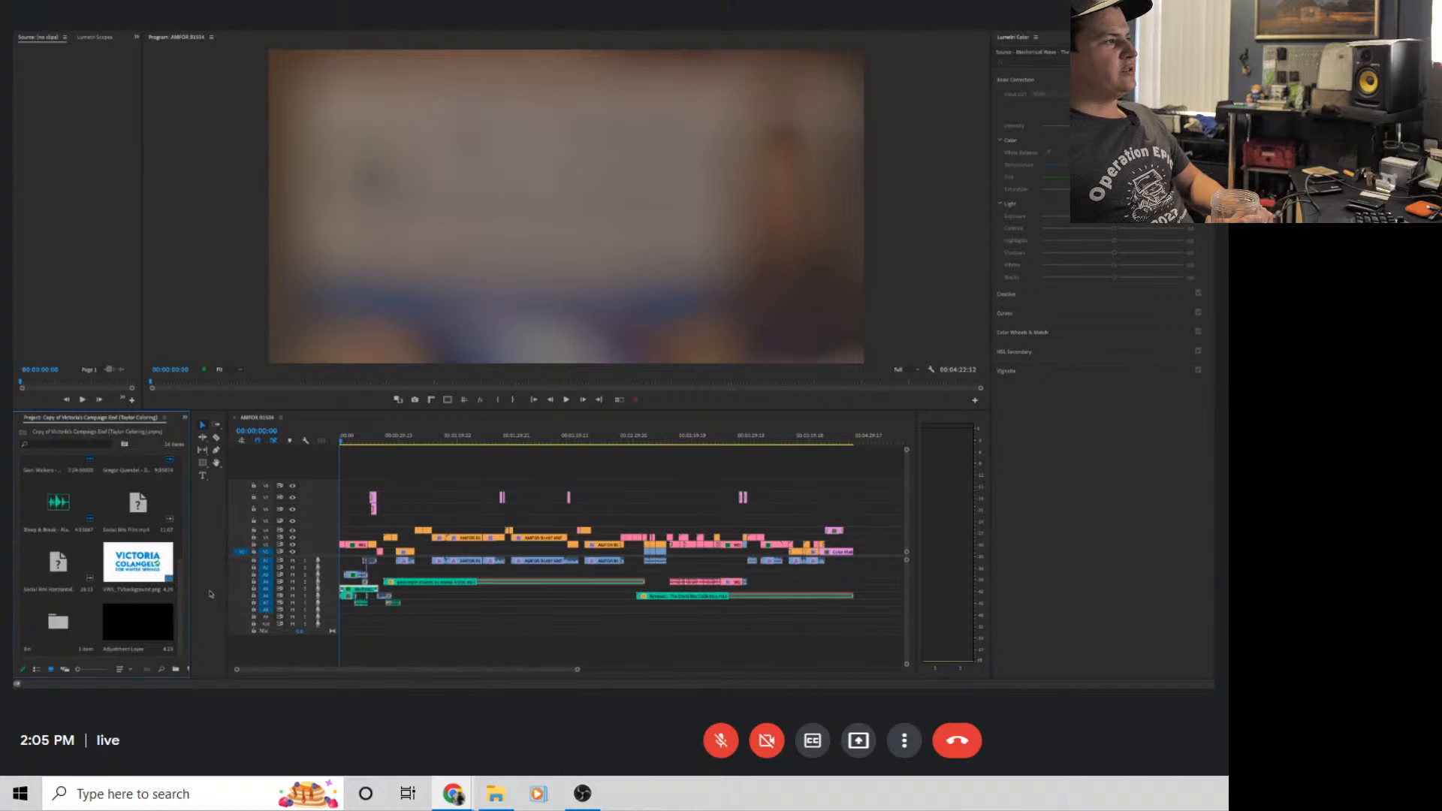
drag(138, 622, 354, 521)
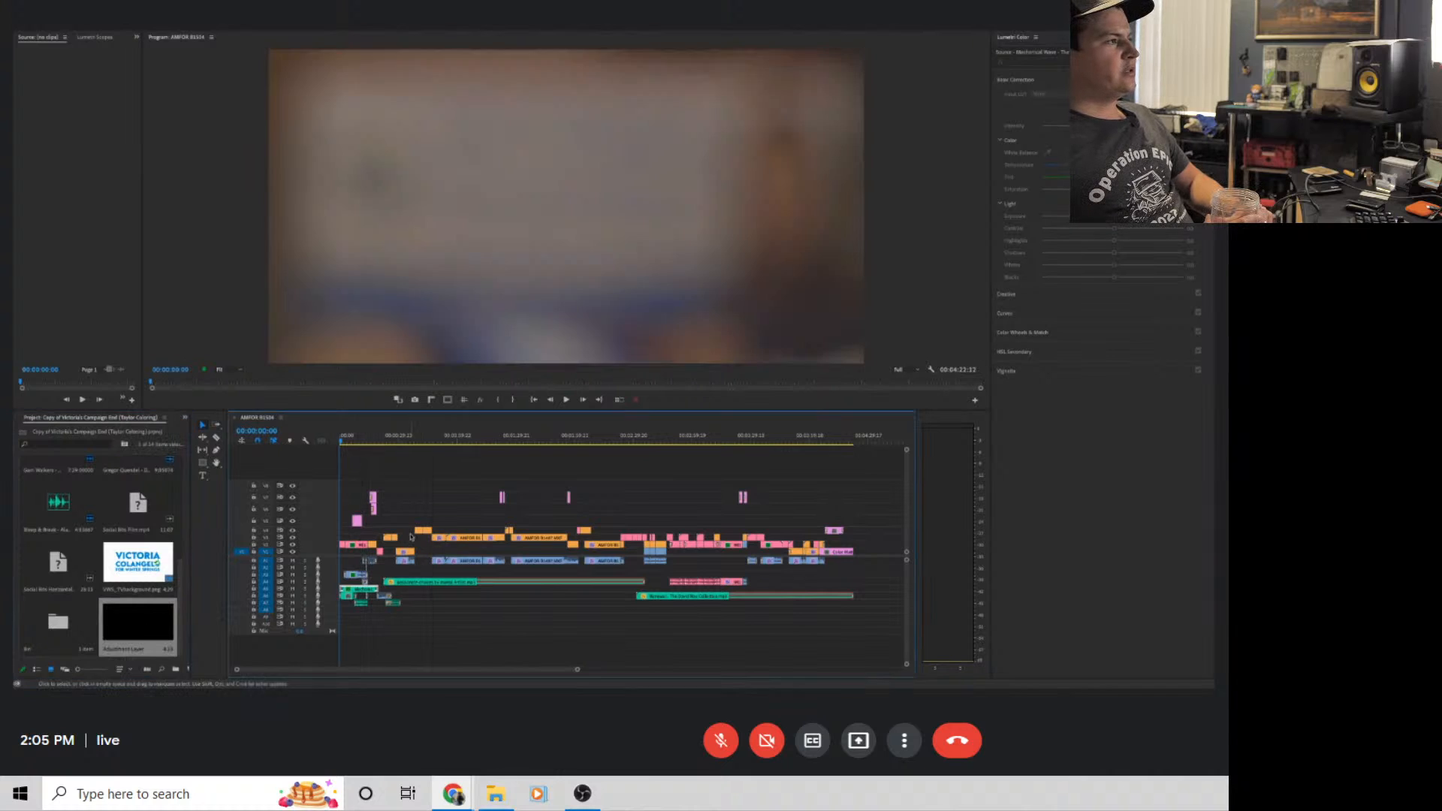
Extend the adjustment layer to span from the start of the sequence to the end of the opening pink clips
key(Down)
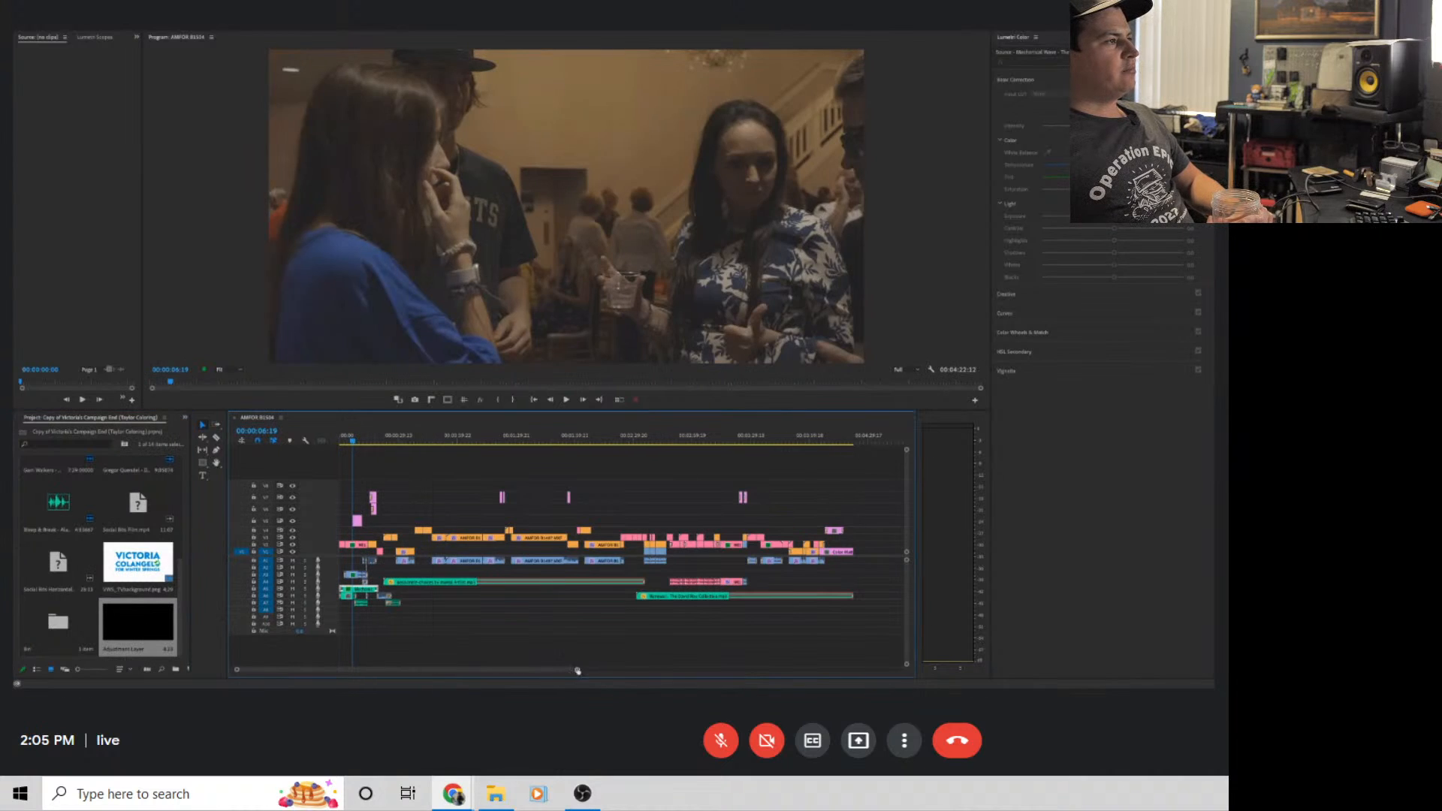
drag(577, 670, 466, 669)
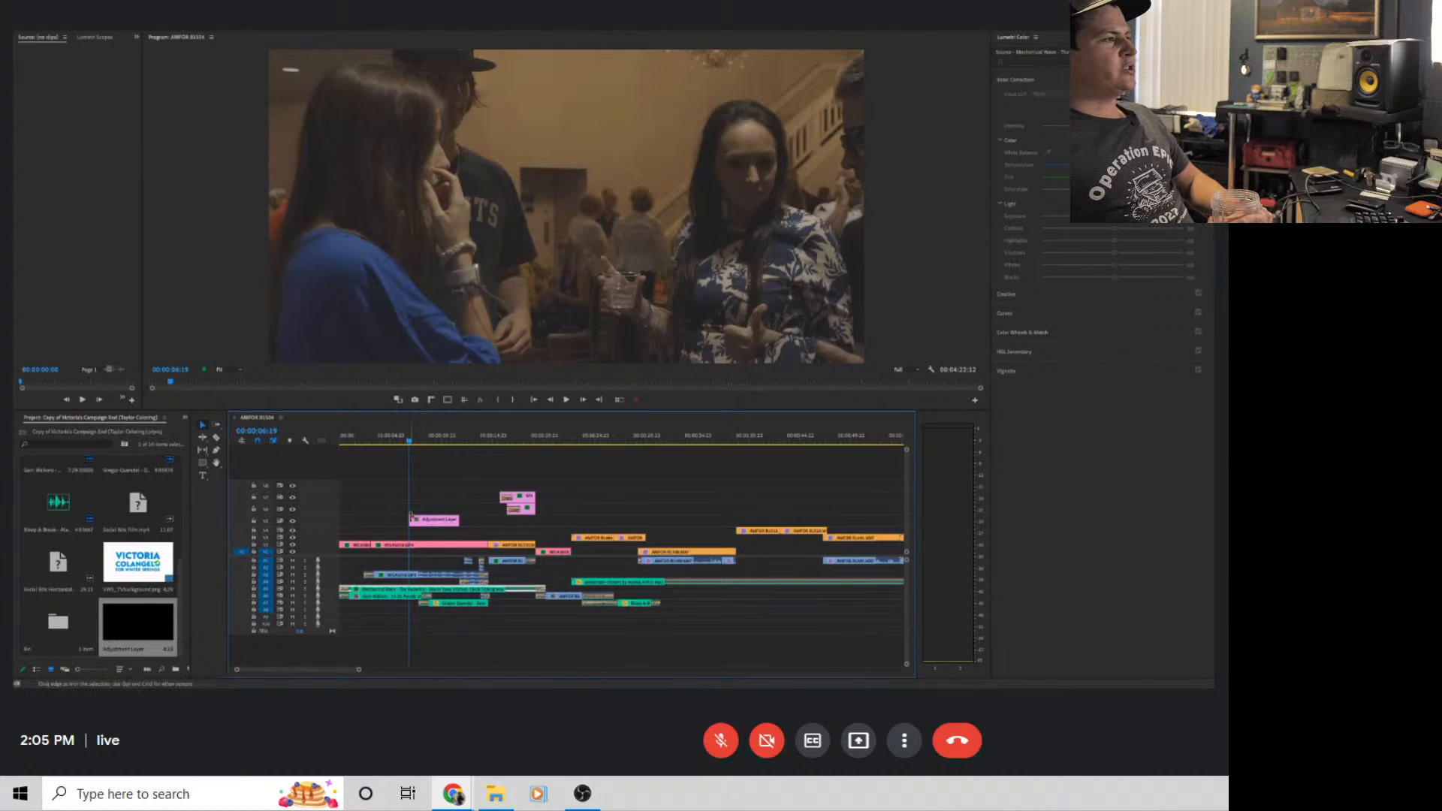
drag(411, 521, 338, 520)
drag(458, 520, 487, 520)
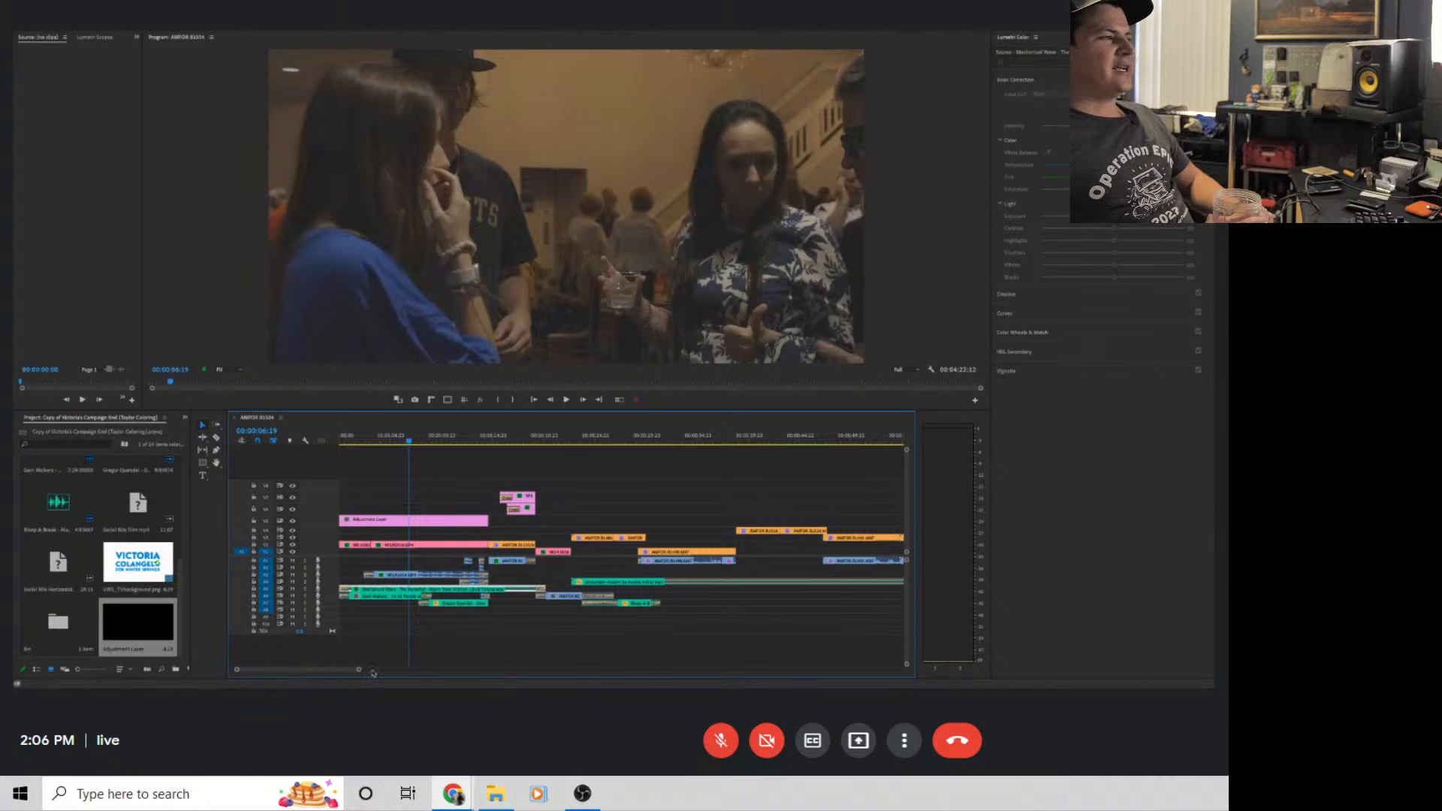
drag(373, 674, 331, 671)
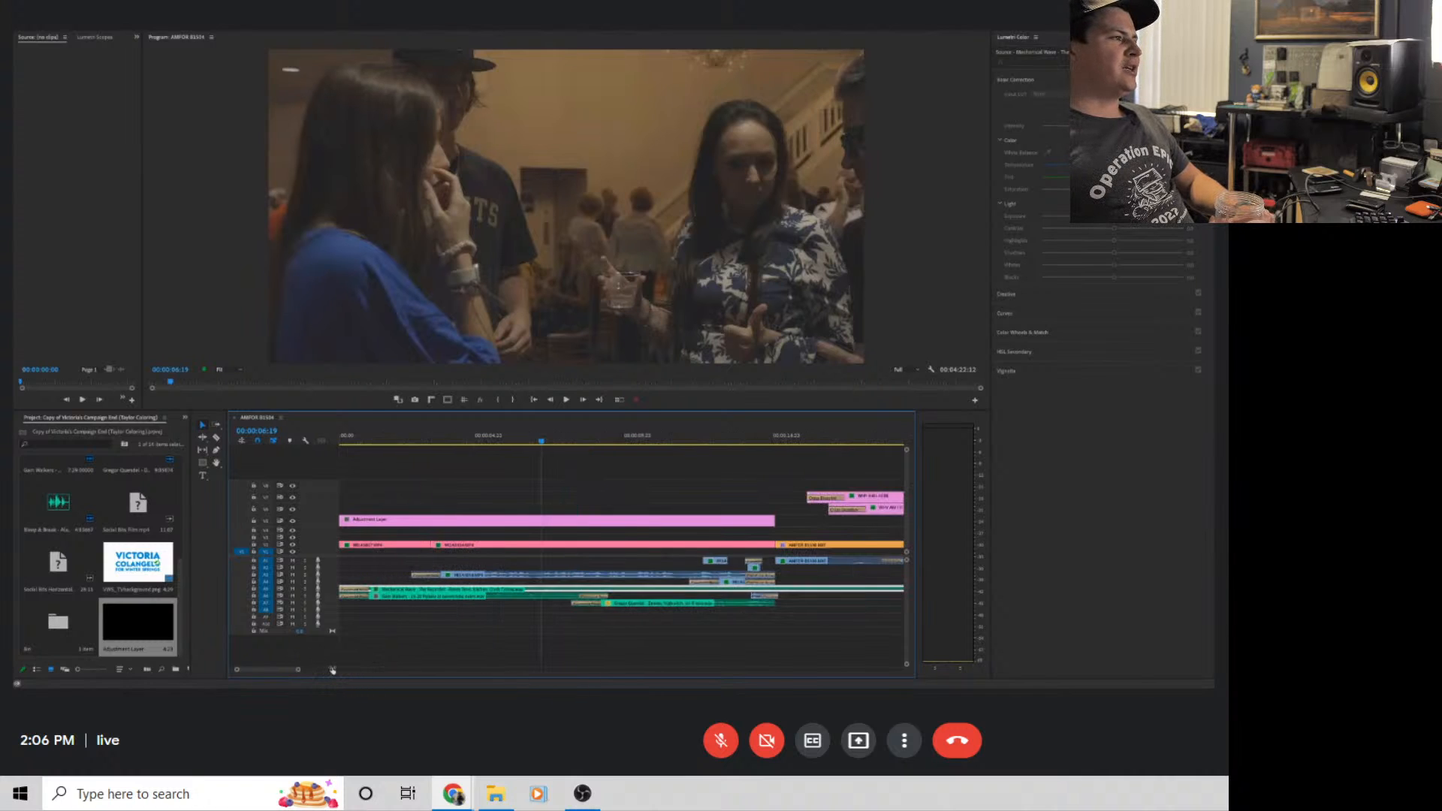
click(775, 522)
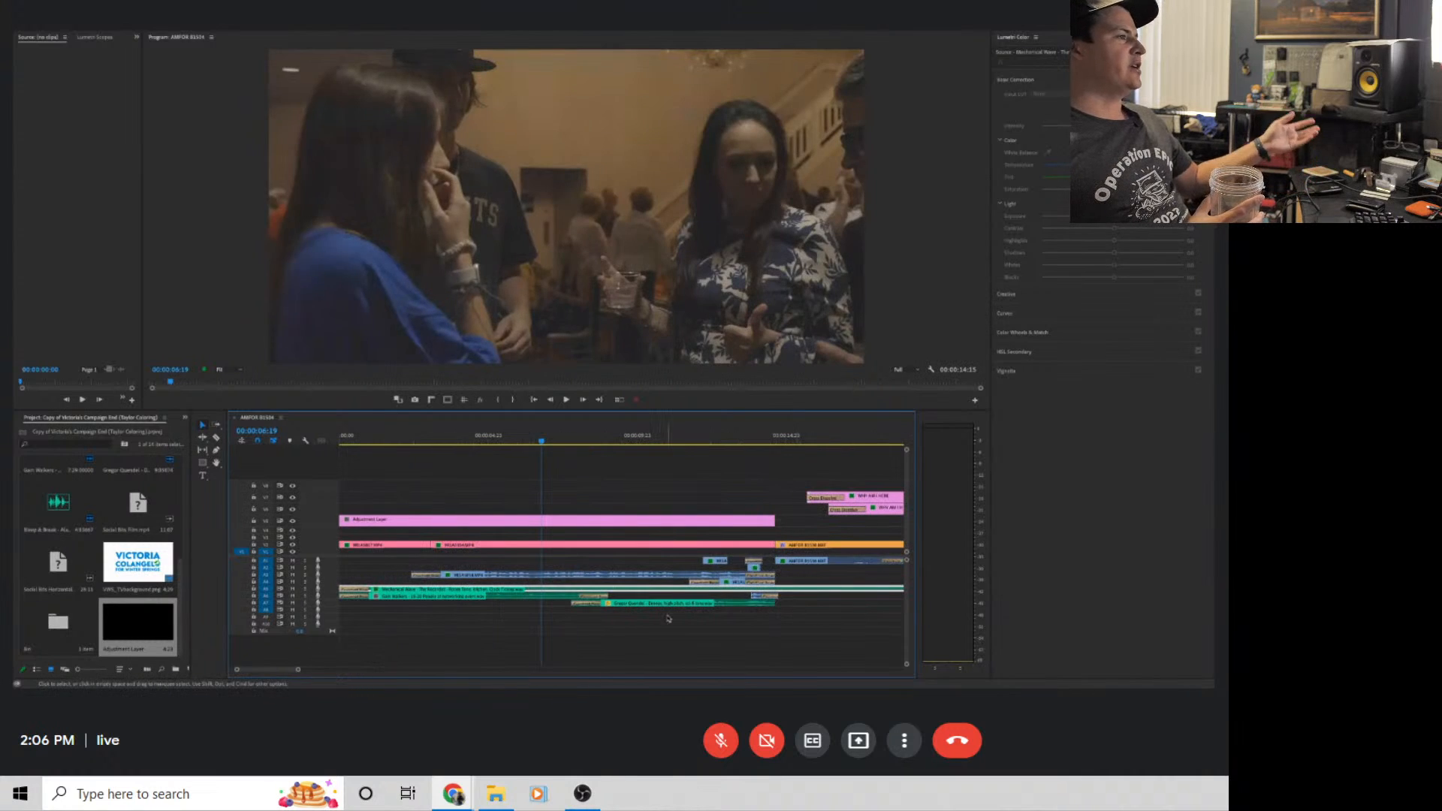
drag(298, 669, 328, 671)
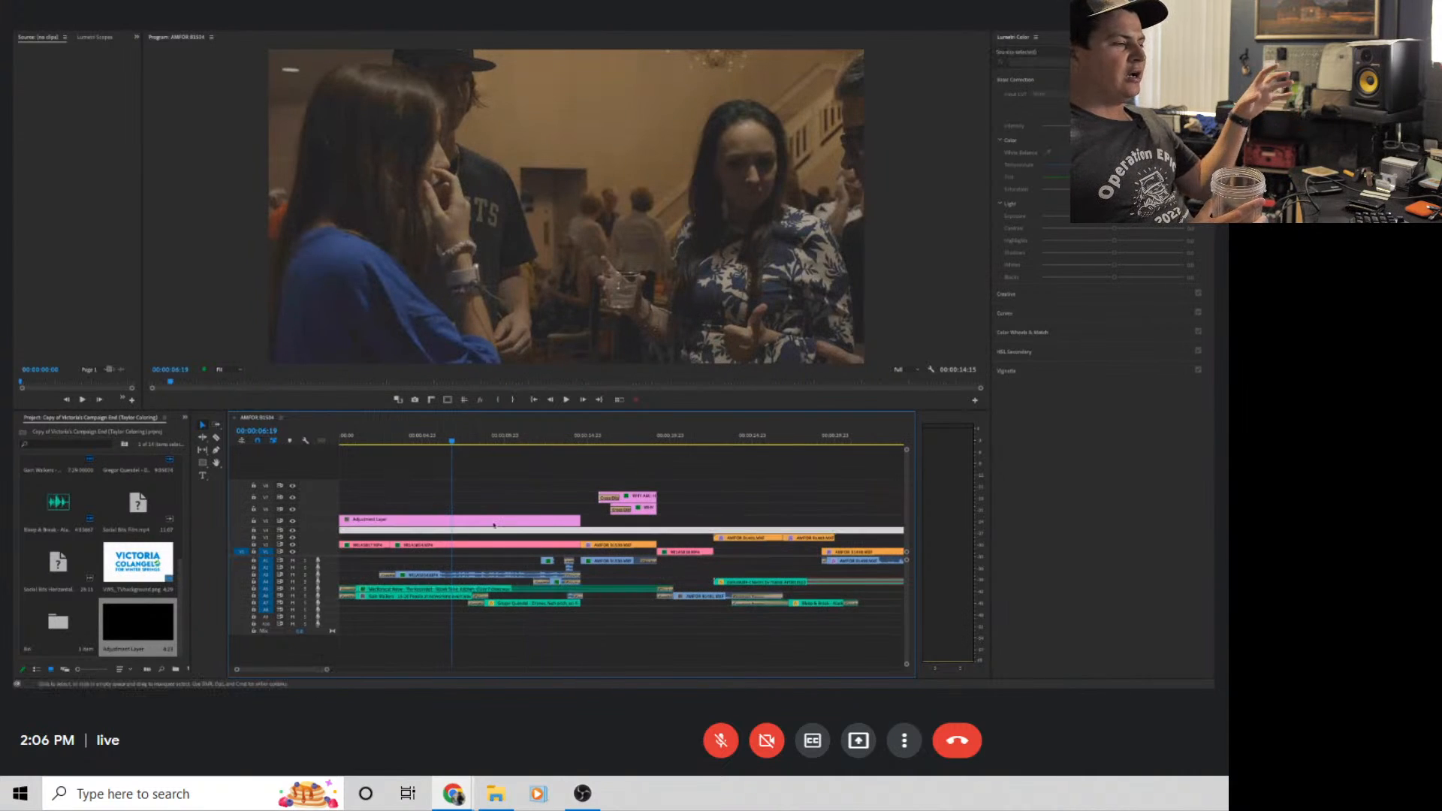
Grade the opening adjustment layer with more contrast, lower blacks and highlights, and brighter whites and shadows
click(457, 522)
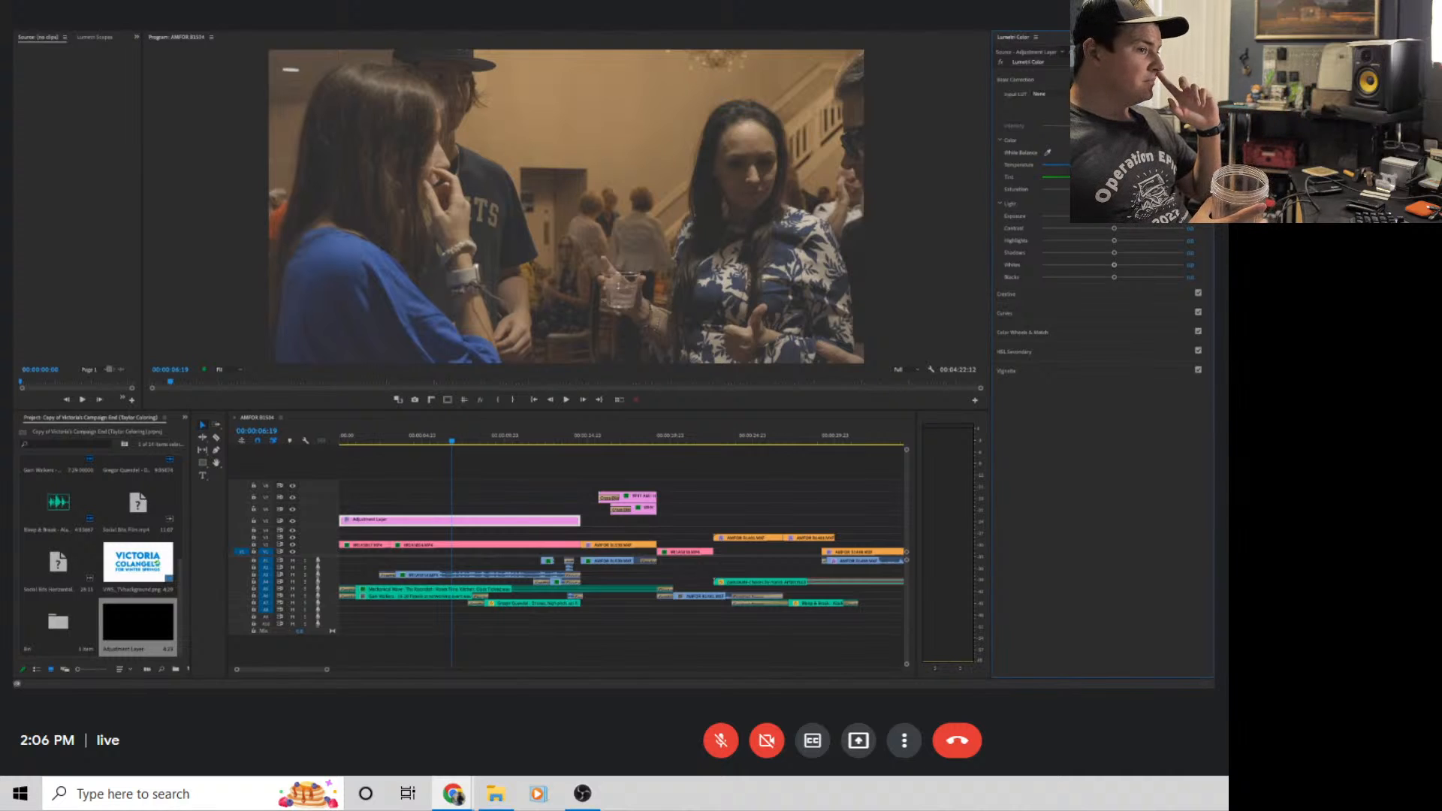
drag(1127, 229, 1125, 229)
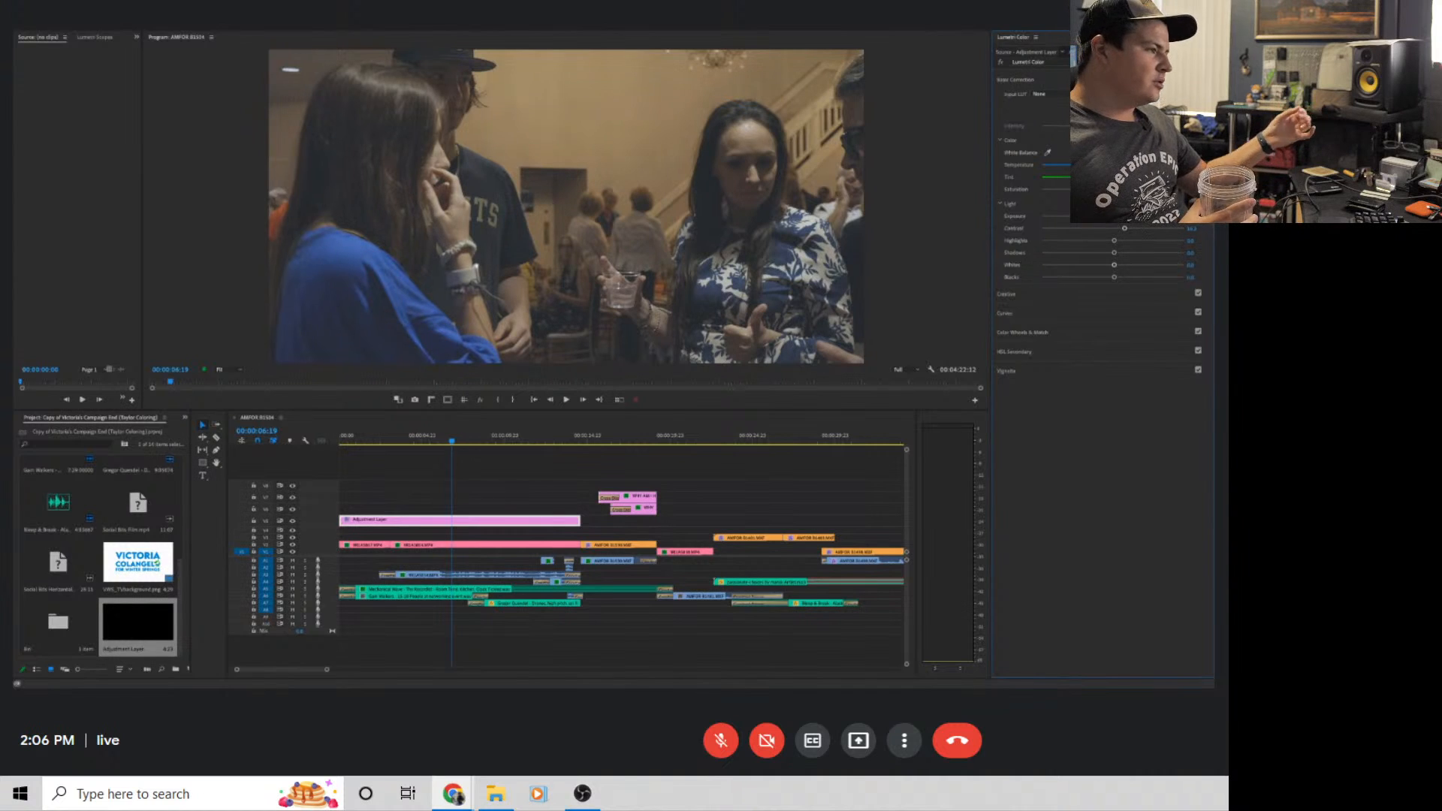
drag(1112, 277, 1110, 277)
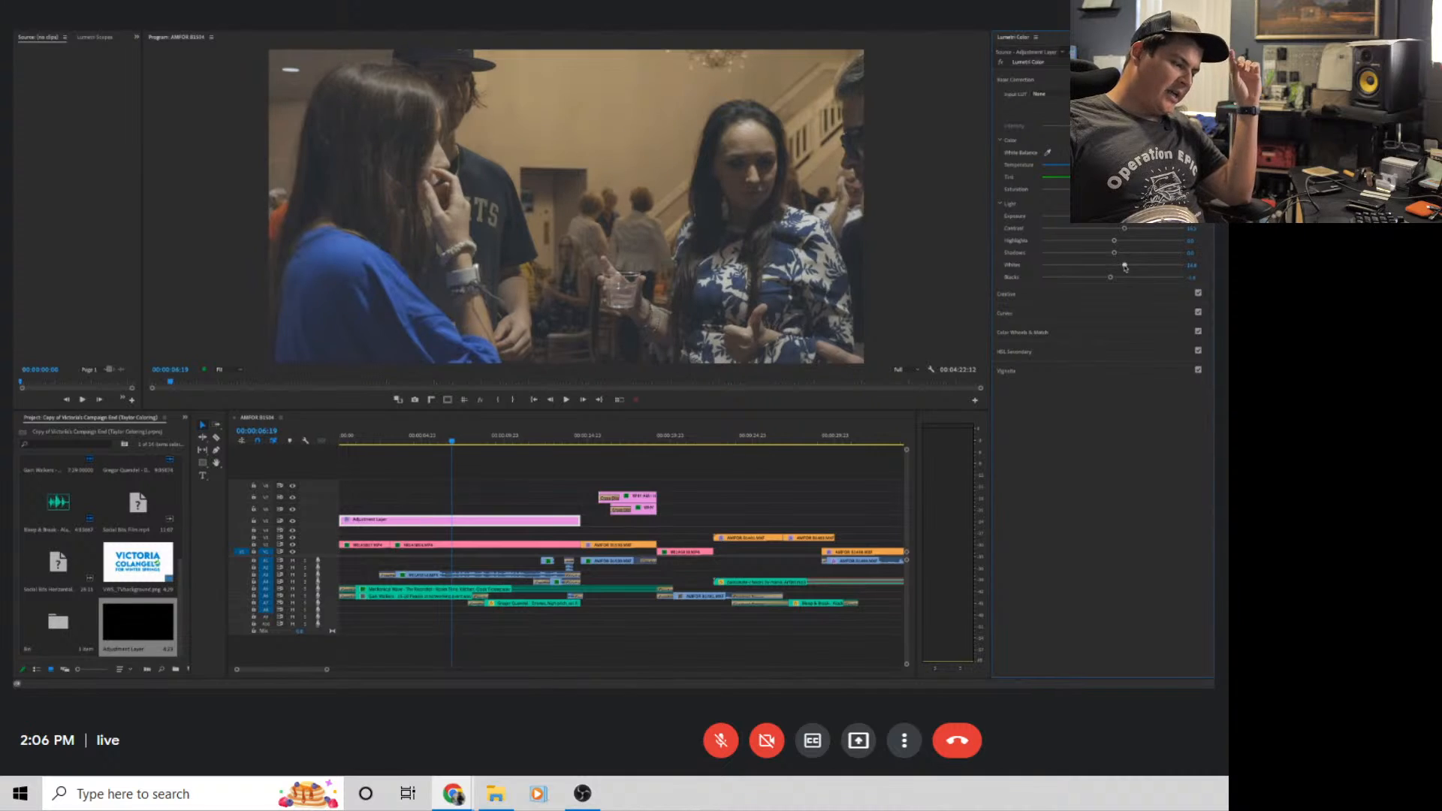
drag(1127, 265, 1107, 241)
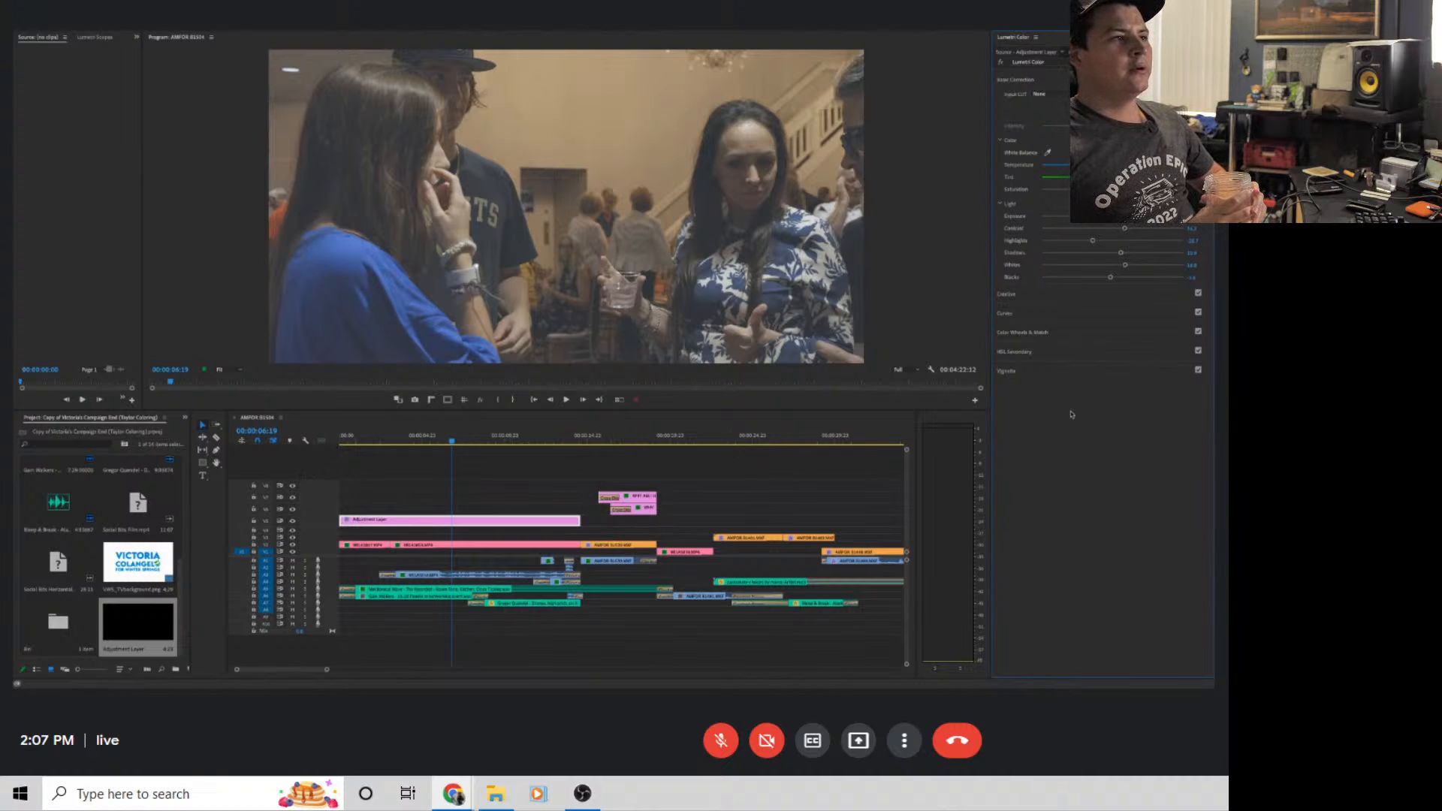
Raise the opening adjustment layer's saturation slightly and fine-tune its contrast against the campaign sign shot
click(1035, 300)
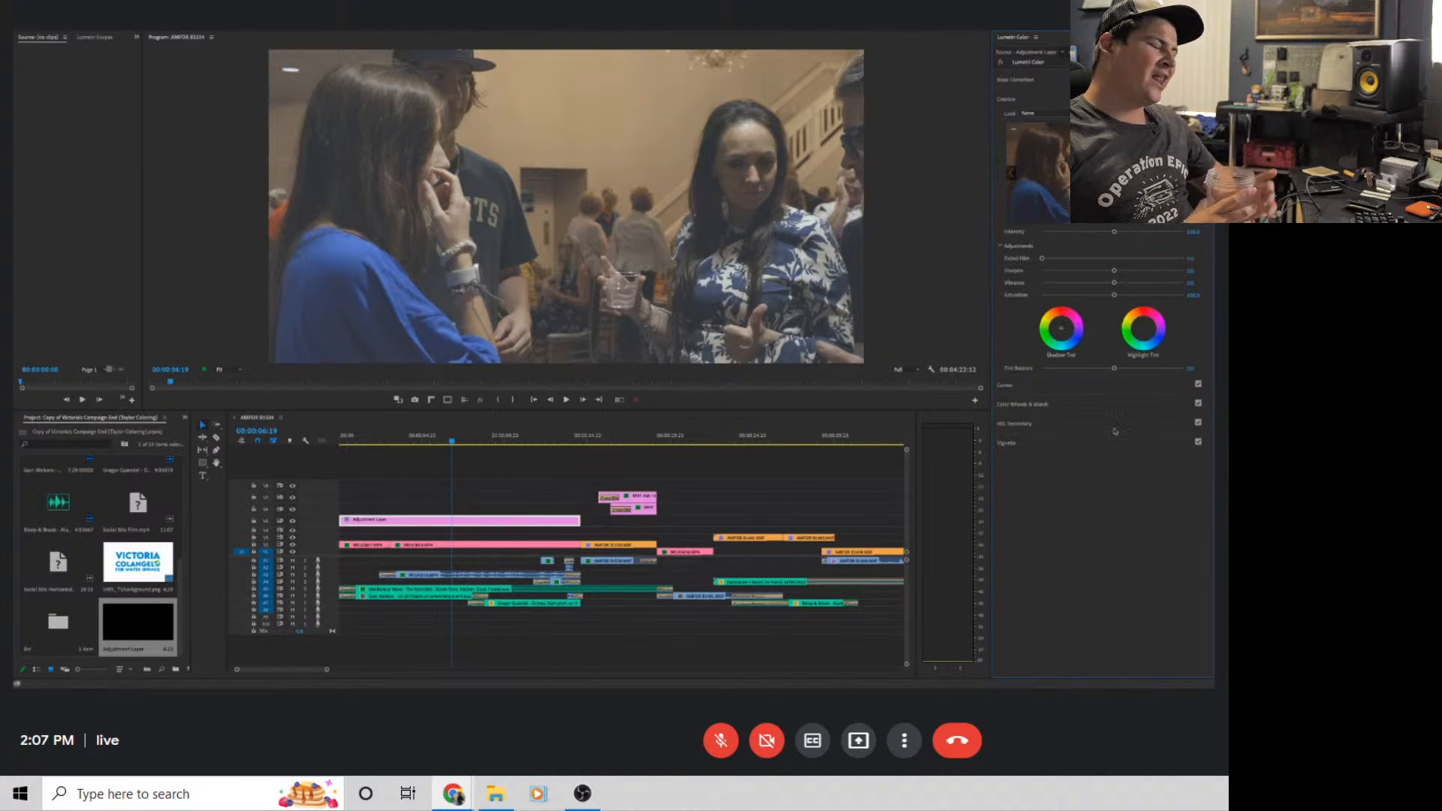
drag(1114, 297, 1120, 296)
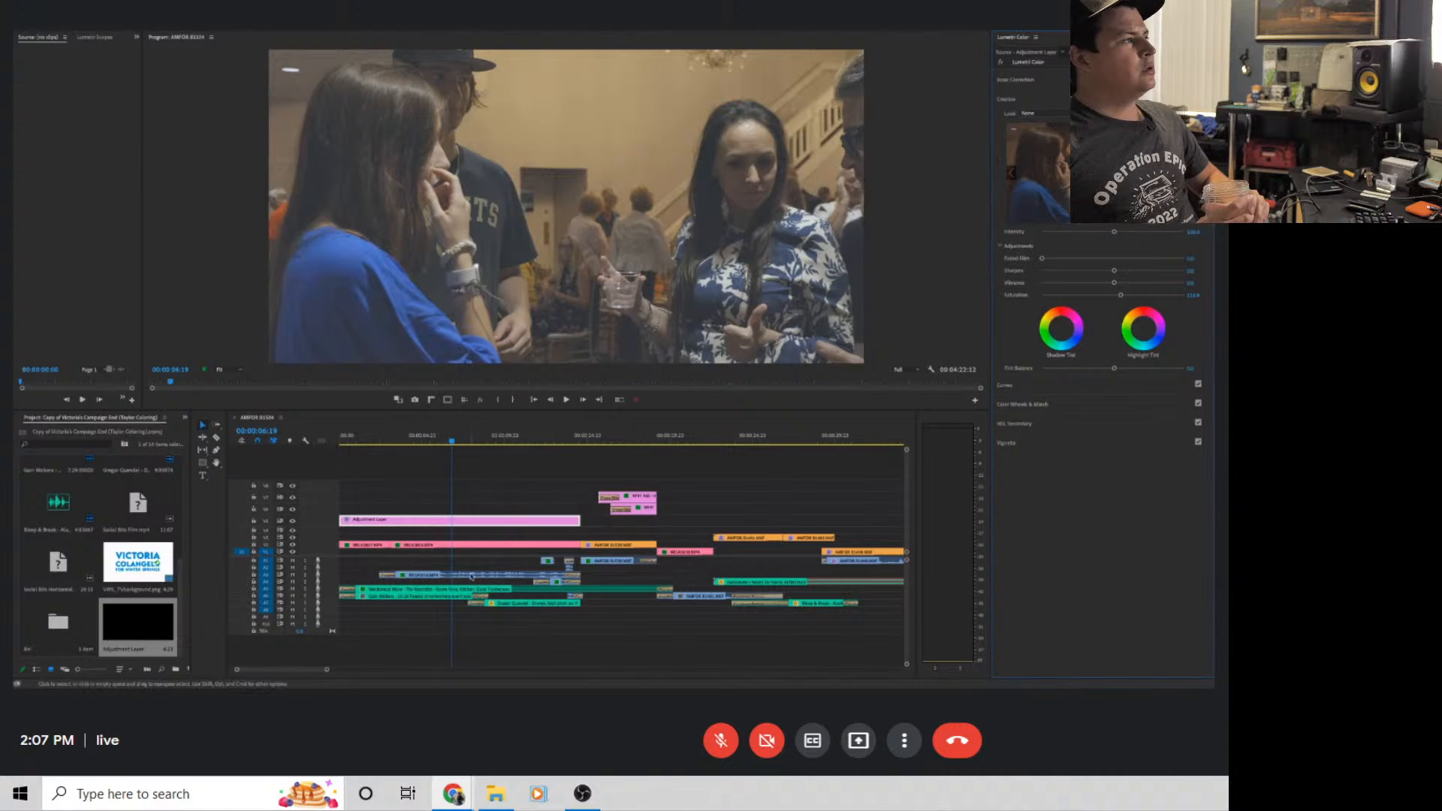
click(383, 442)
key(space)
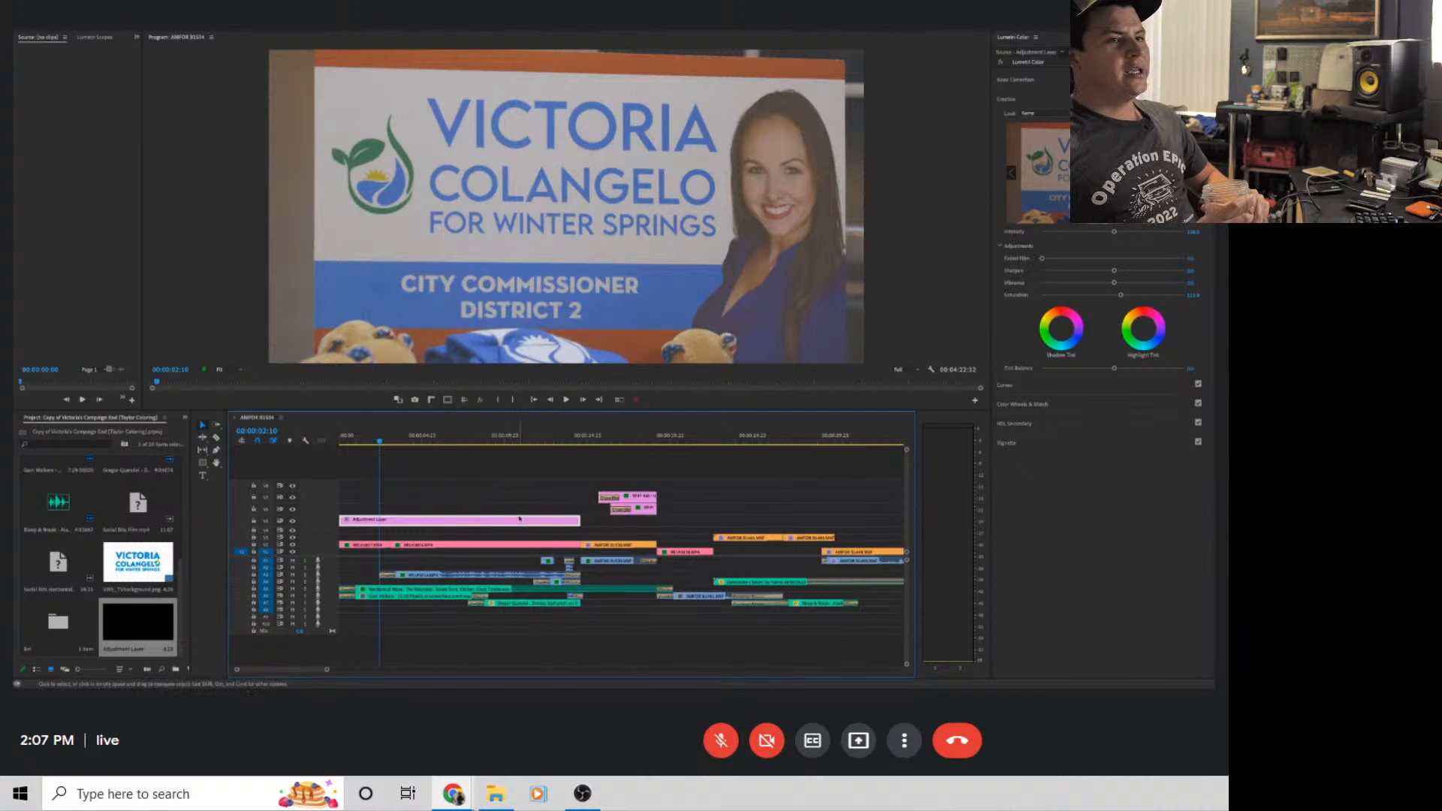
click(1022, 81)
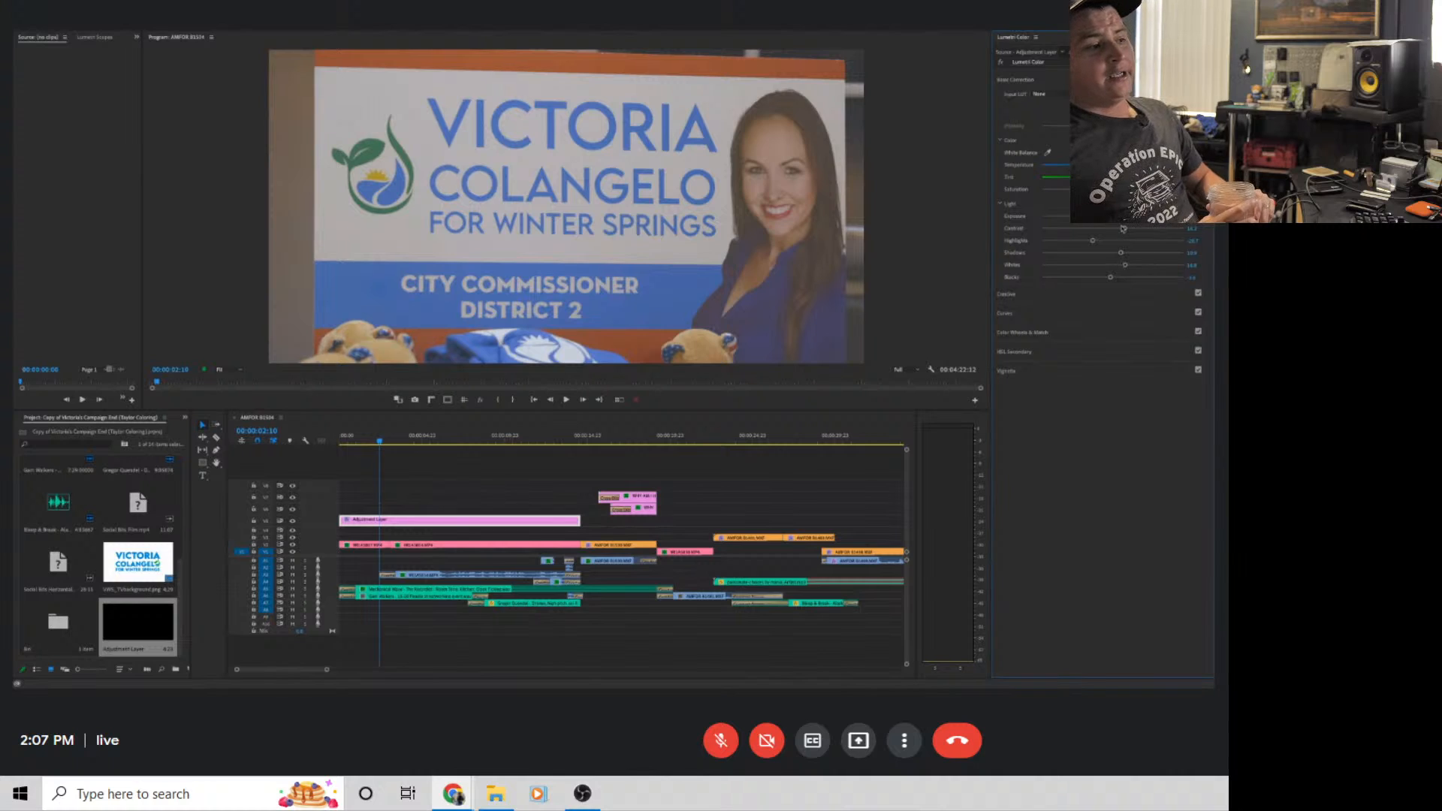
drag(1123, 228, 1127, 229)
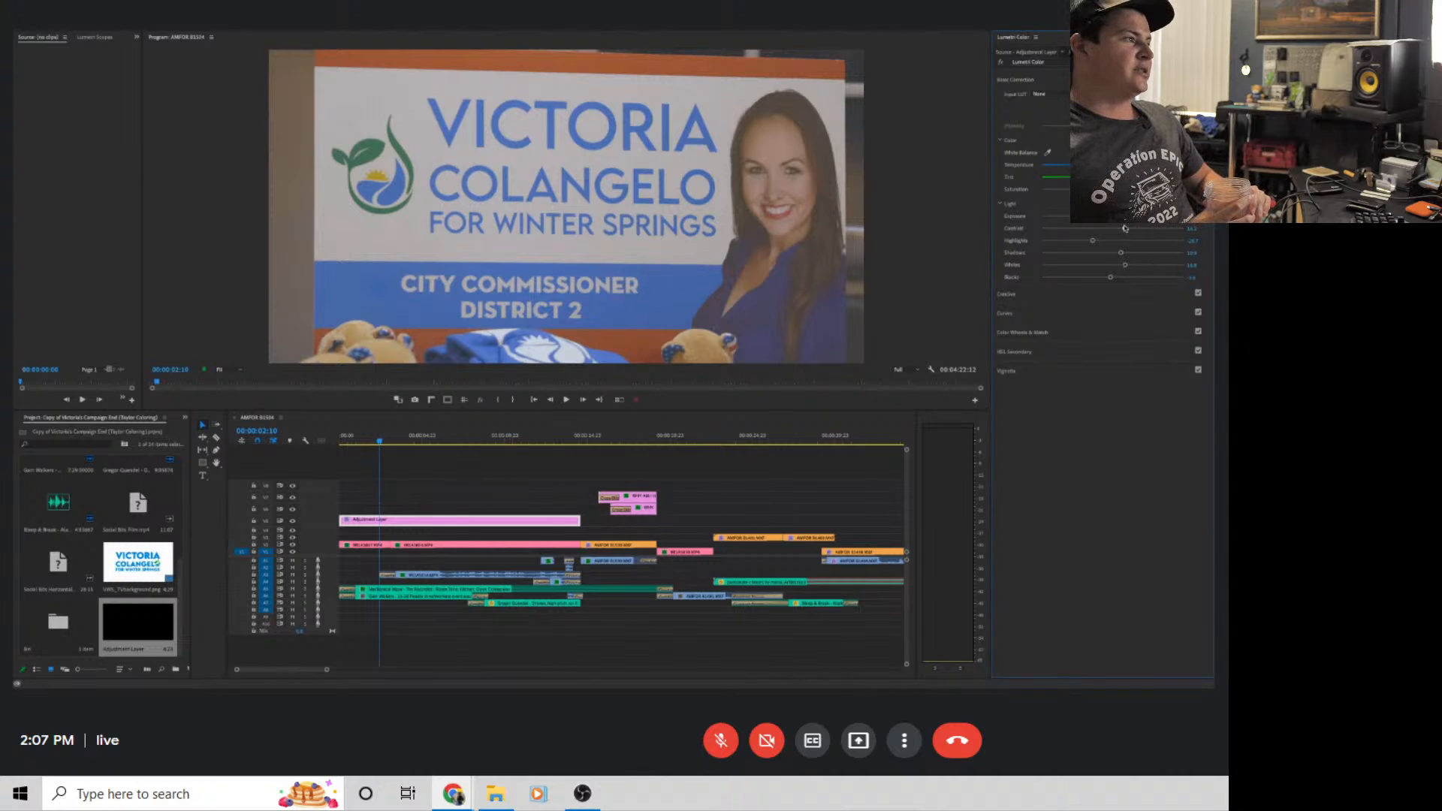
click(1006, 295)
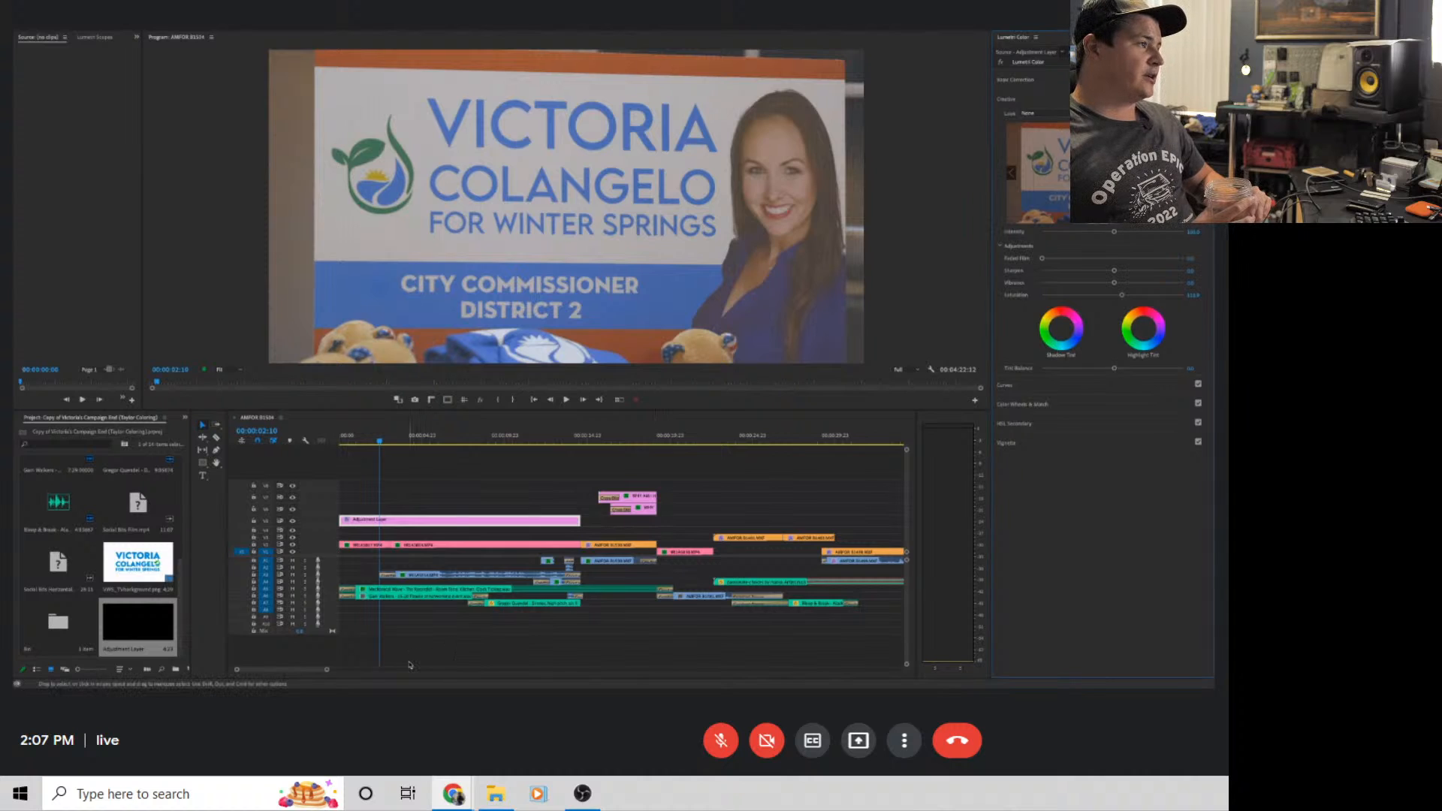
Review the podium shot and the outdoor umbrella shot that follow the opening adjustment layer
drag(325, 671, 363, 669)
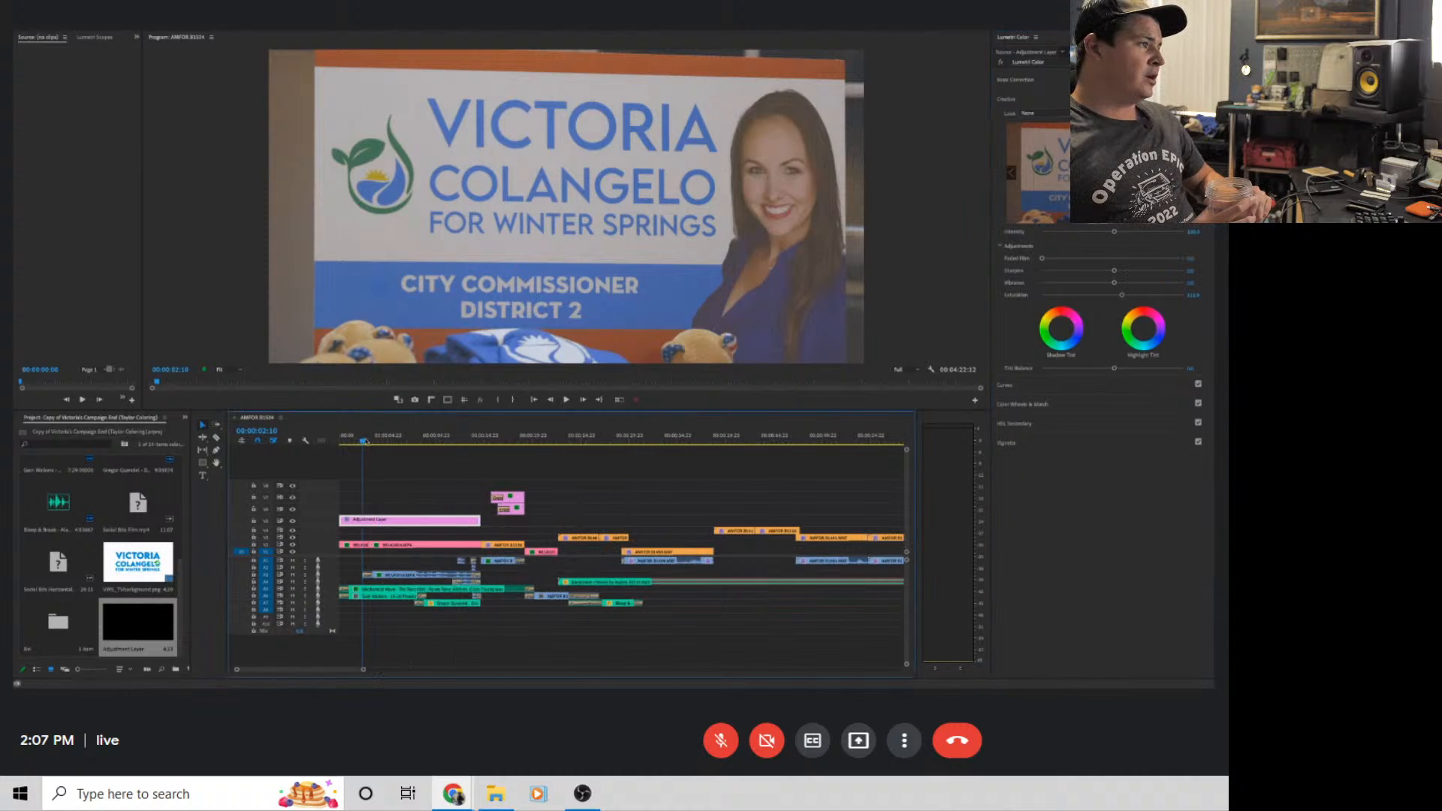
click(479, 442)
key(space)
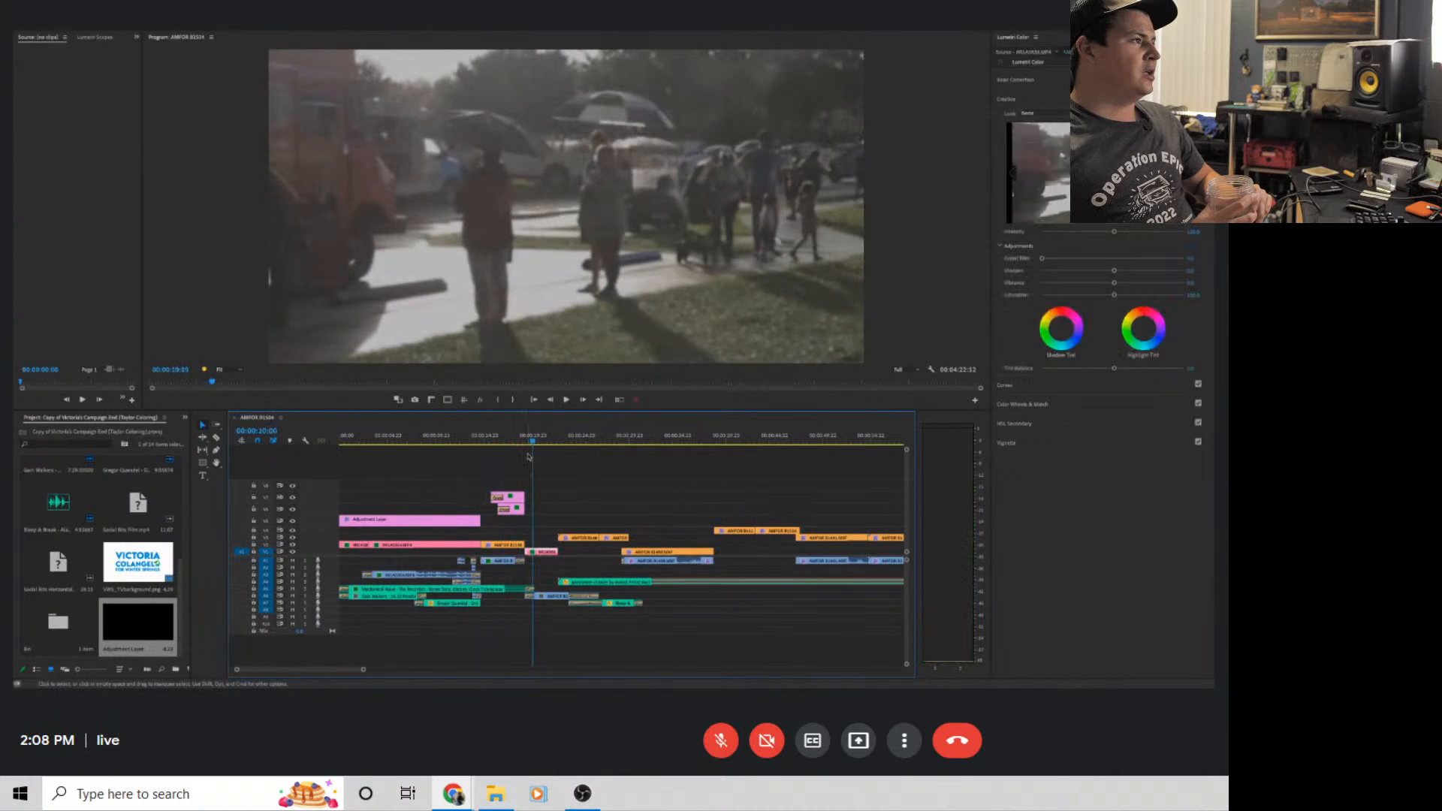
click(481, 437)
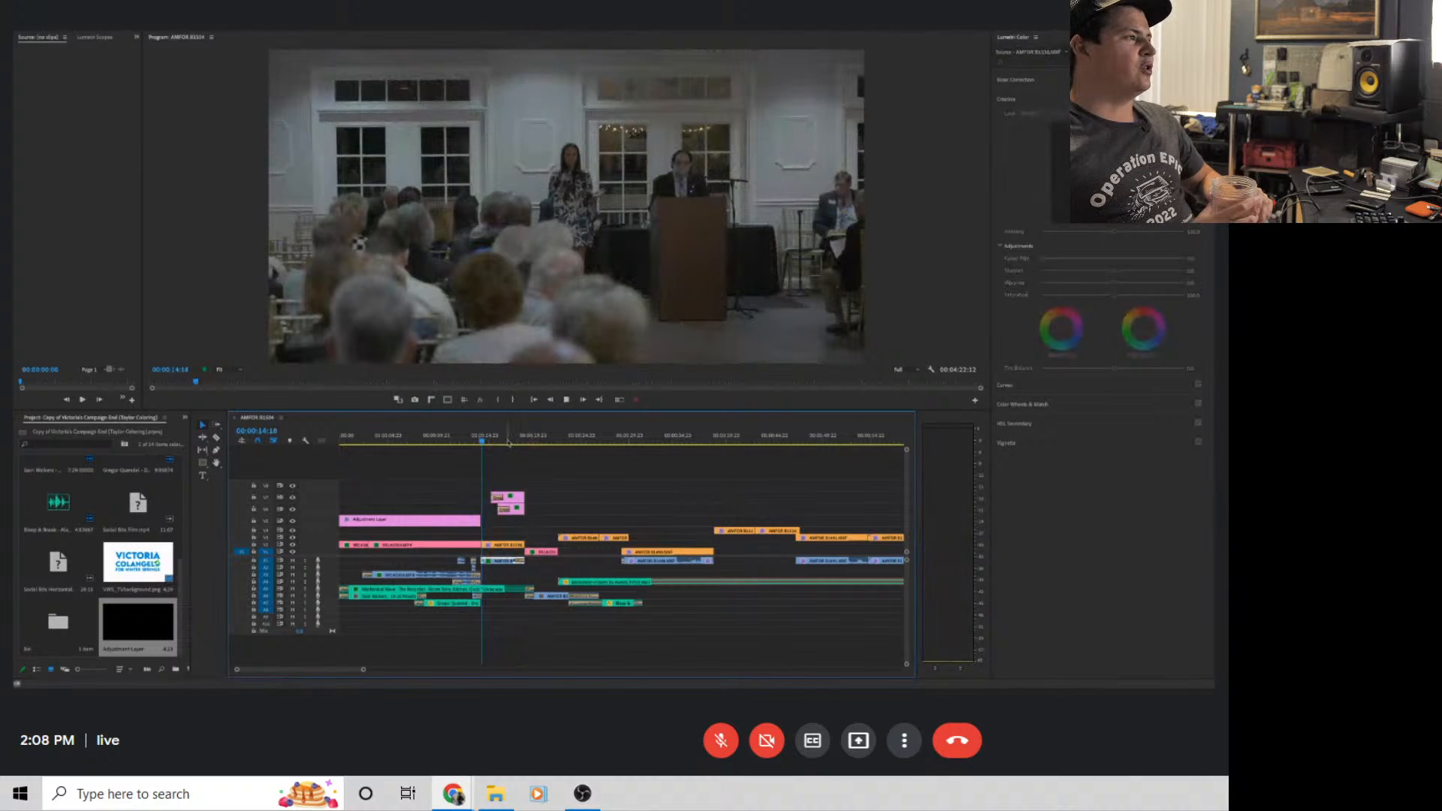
key(space)
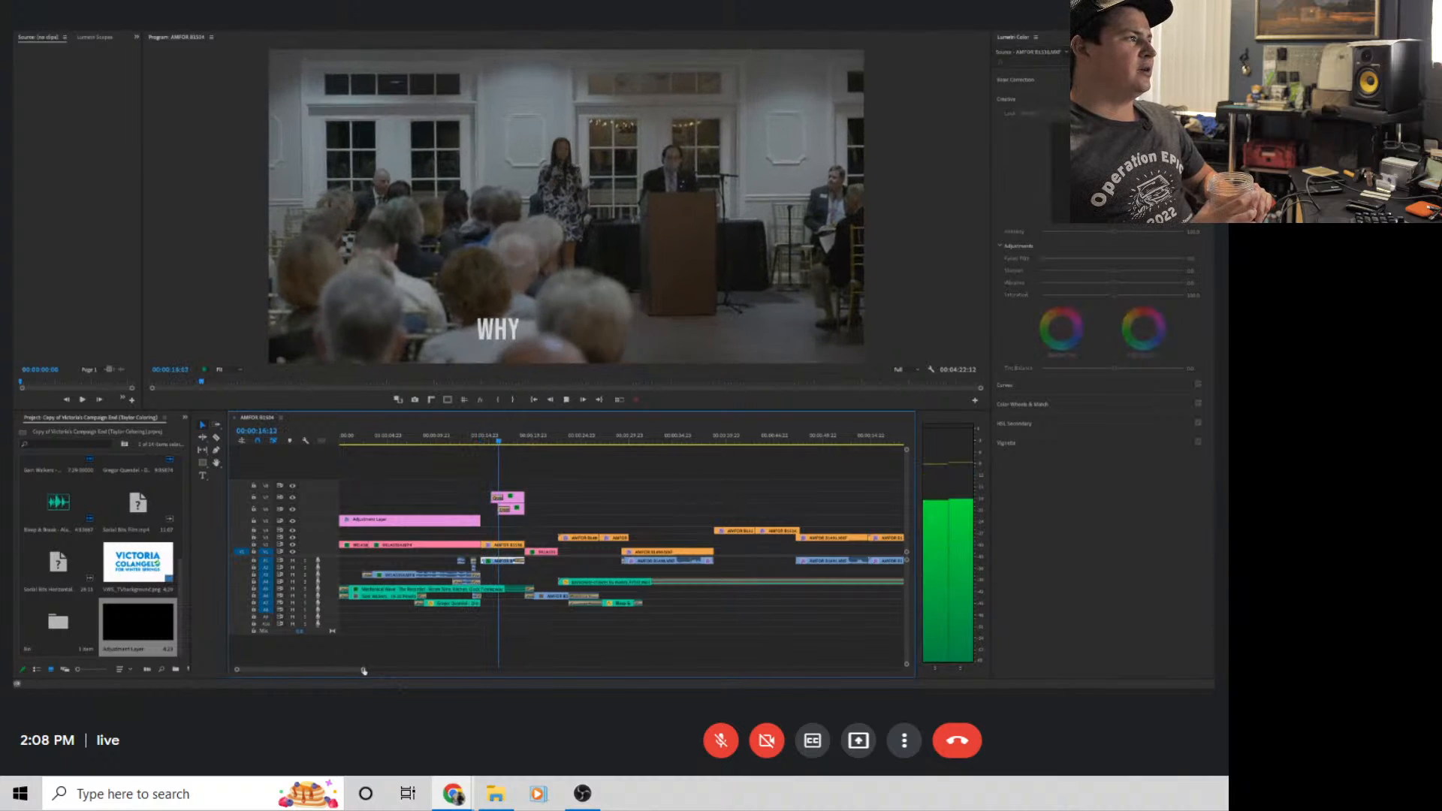
Examine the shots of the woman speaking into the microphone and the crowd shot after them near the end of the sequence
drag(364, 670, 647, 670)
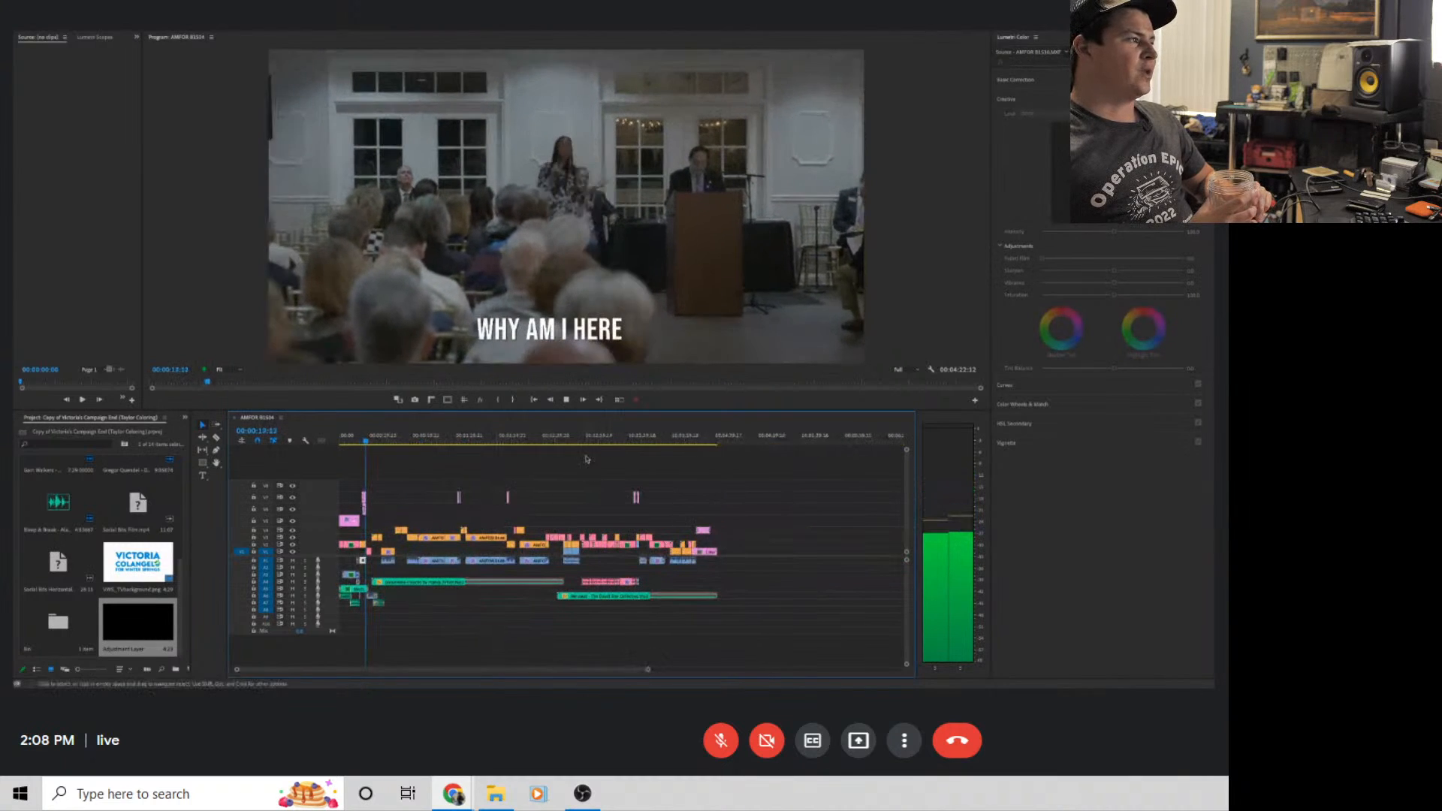
click(573, 439)
click(603, 440)
key(space)
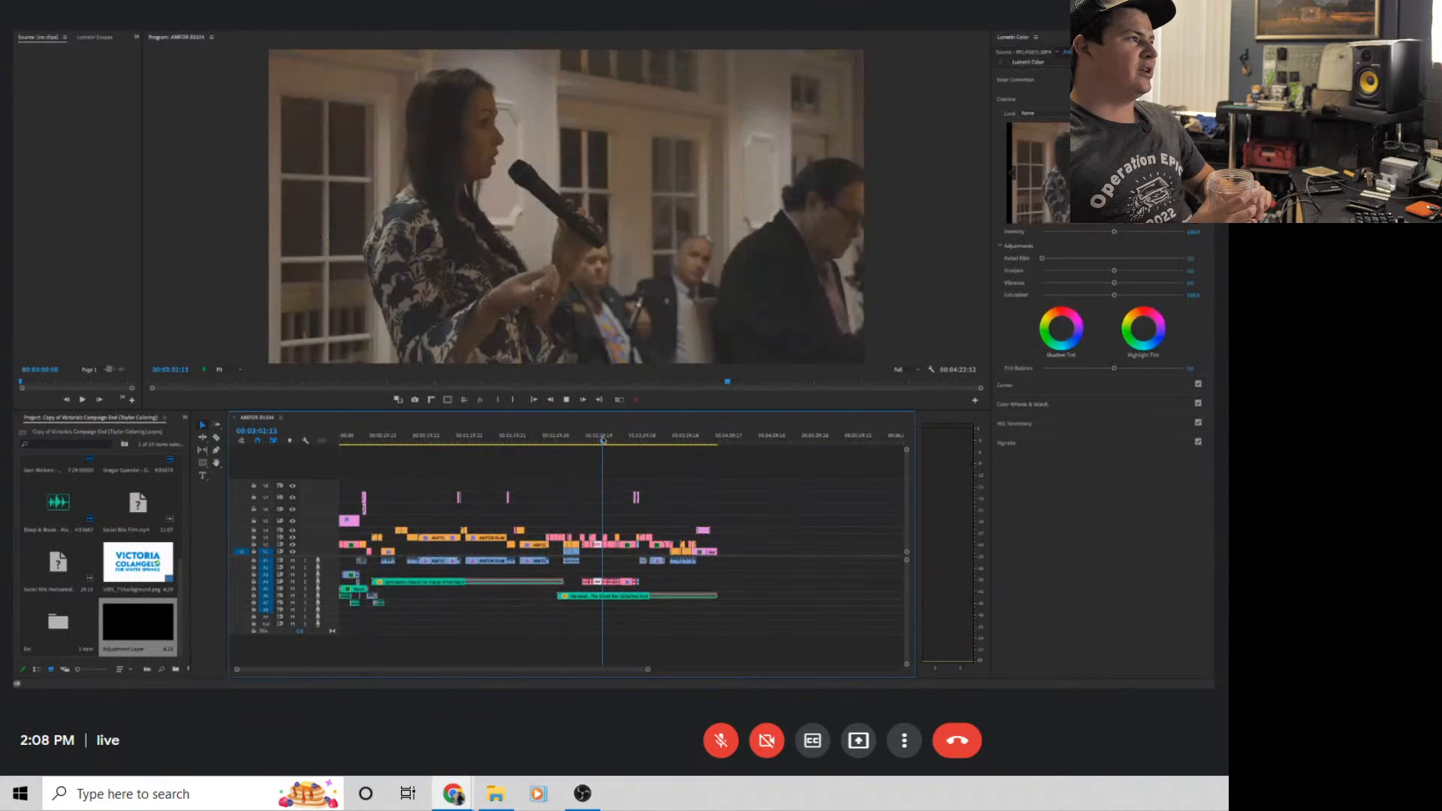
key(space)
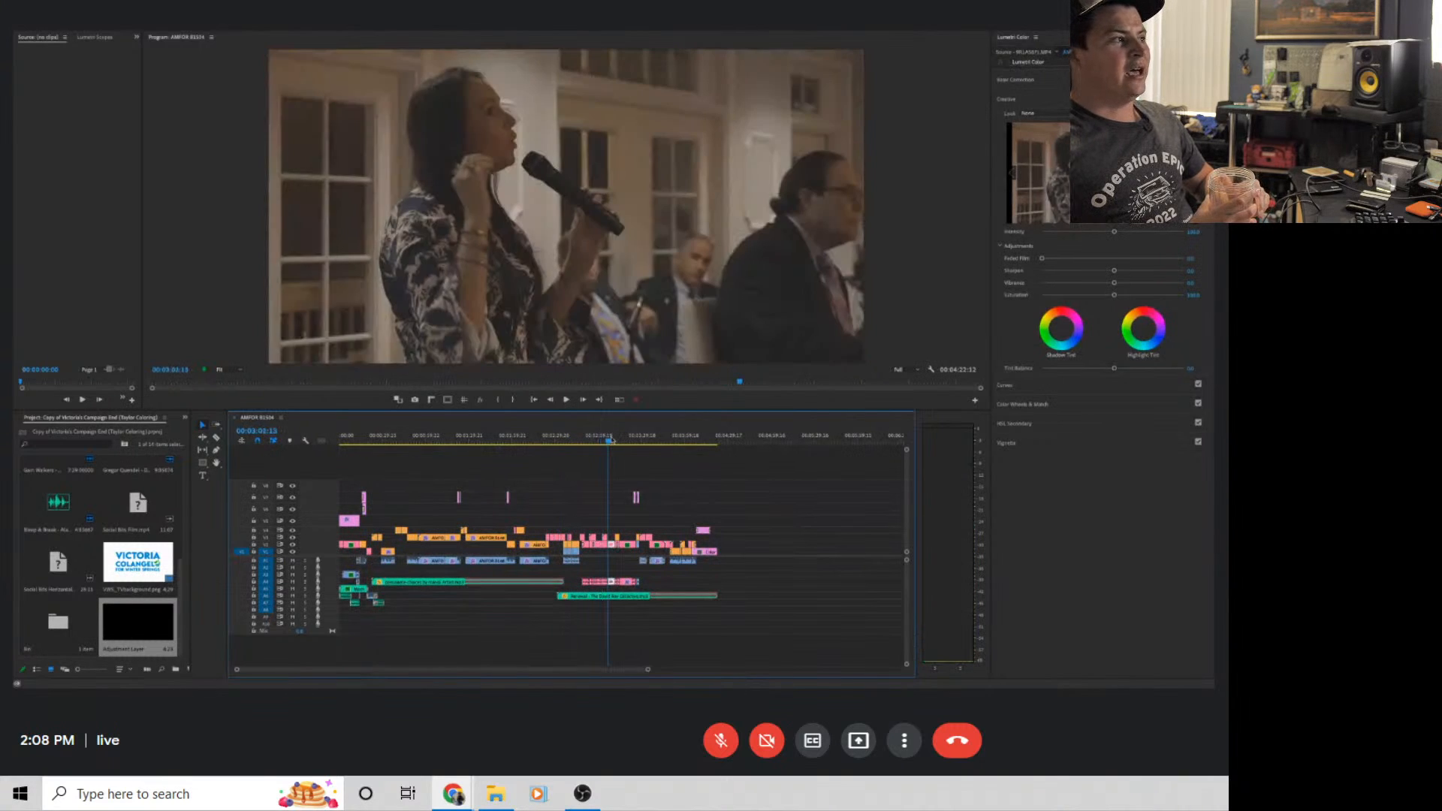
key(space)
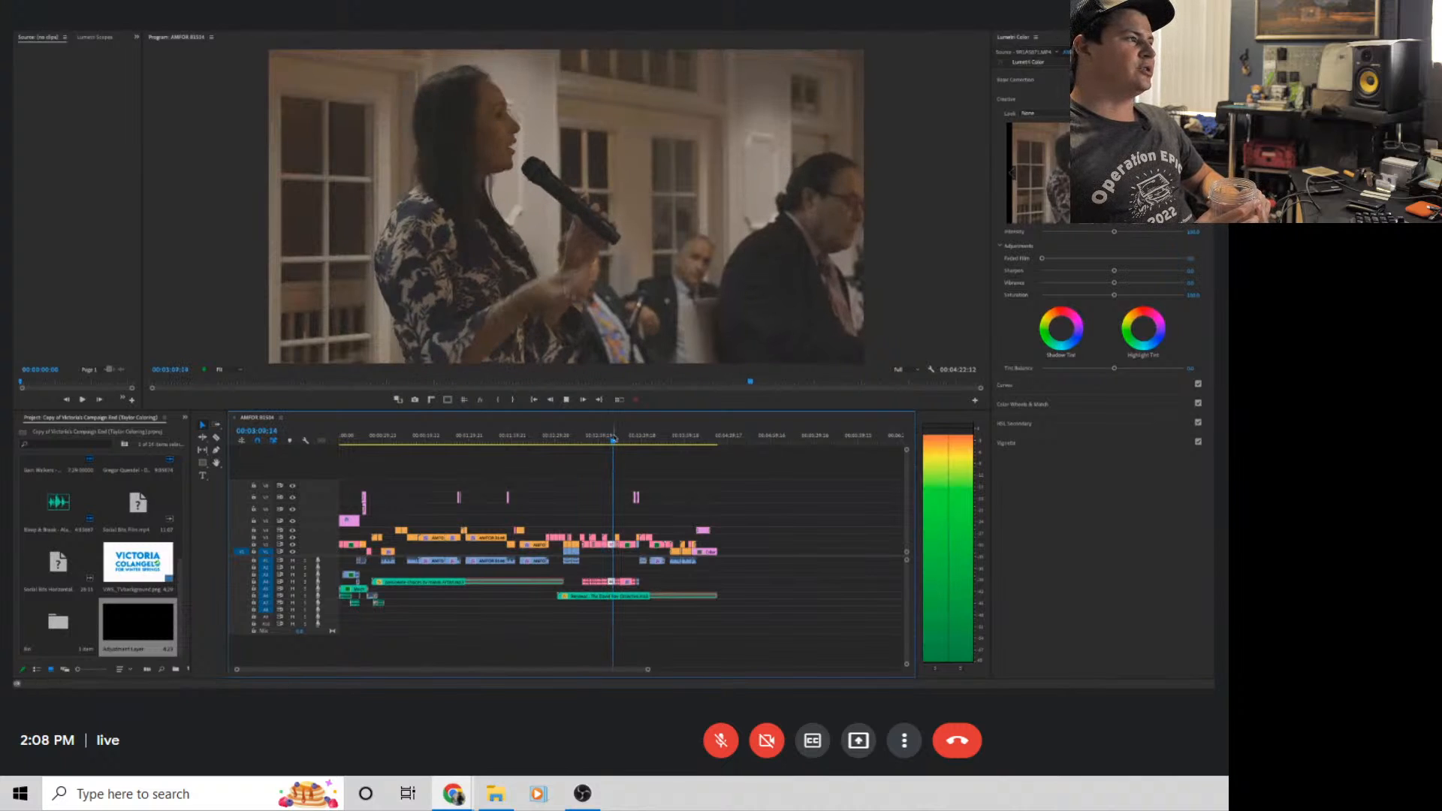
click(617, 439)
click(615, 439)
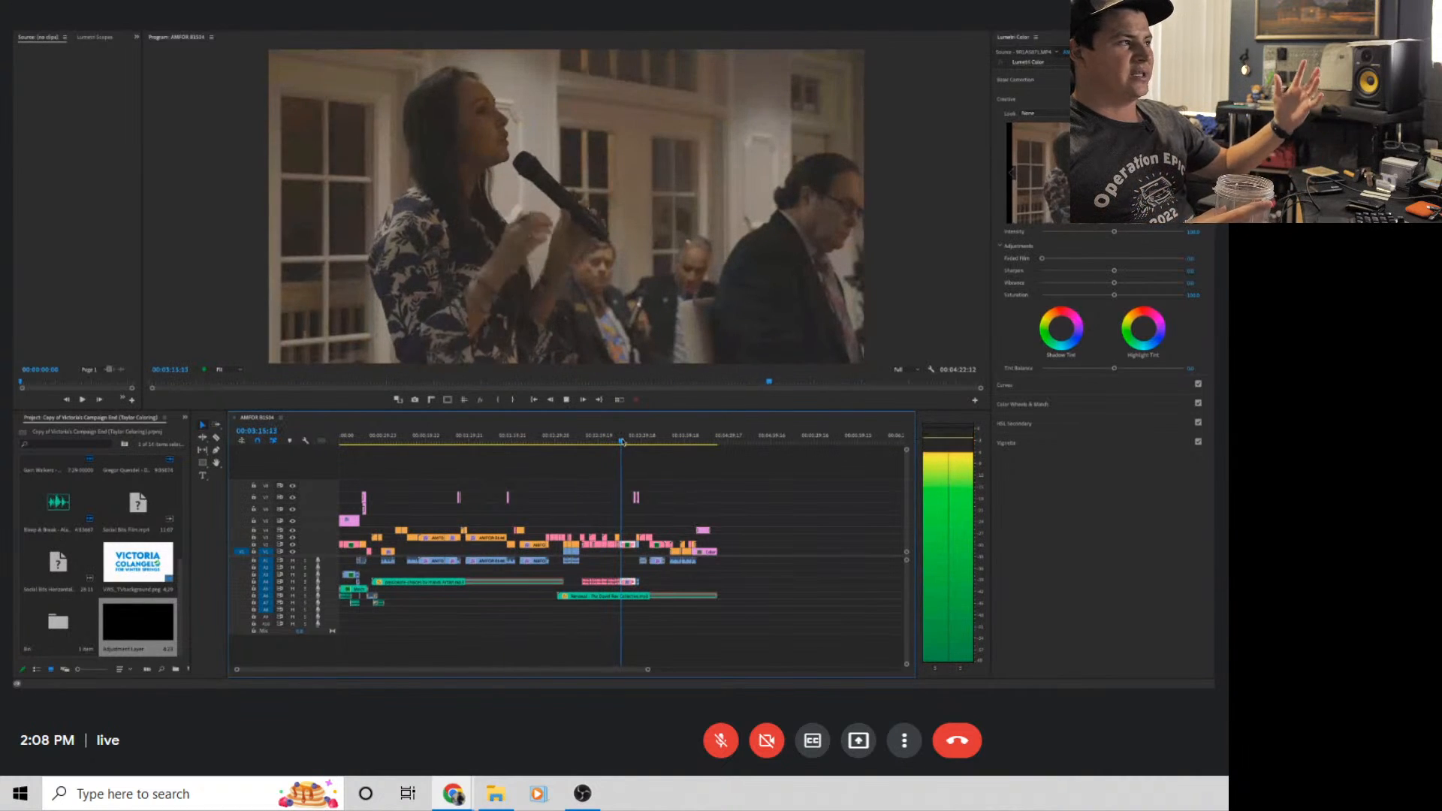
drag(623, 442, 634, 443)
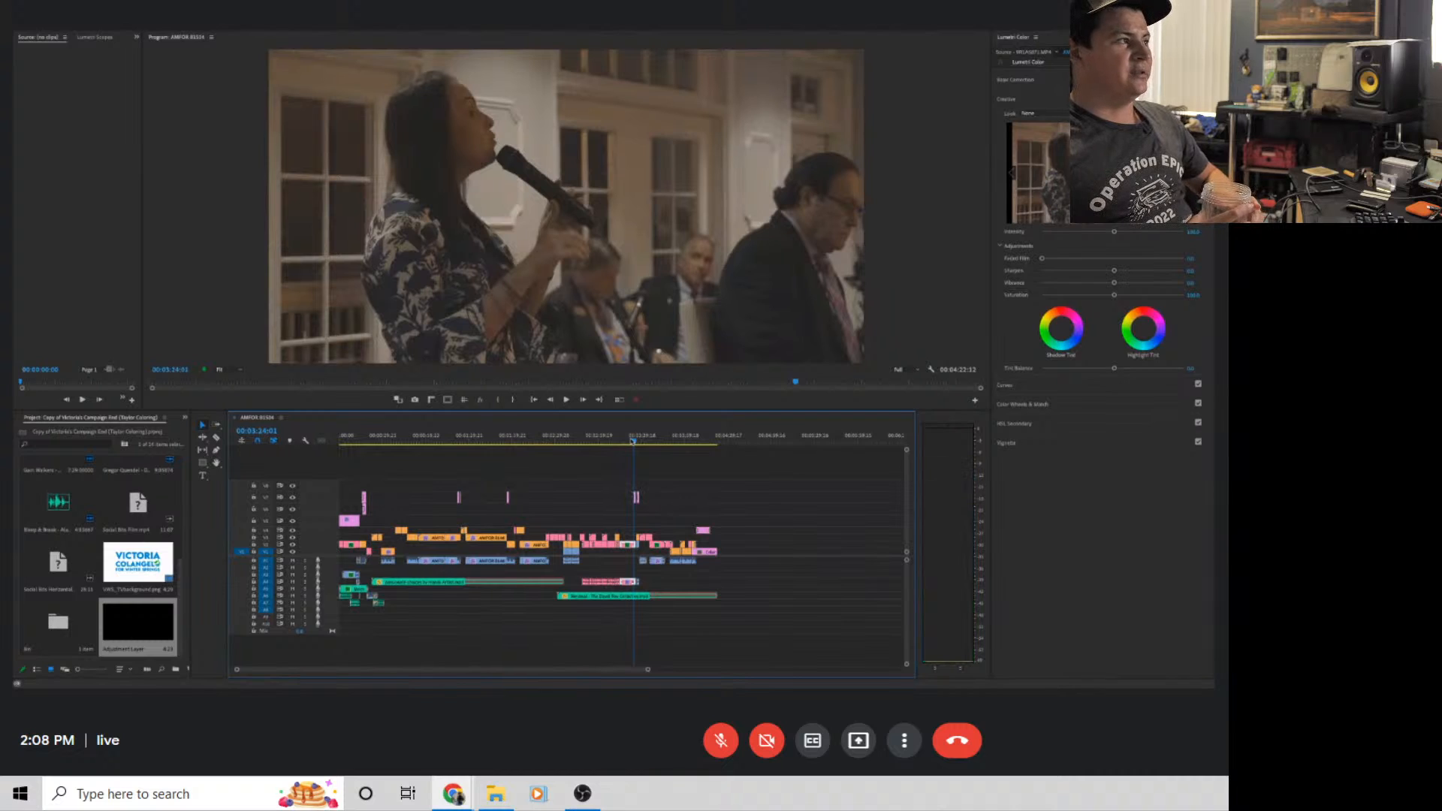
key(space)
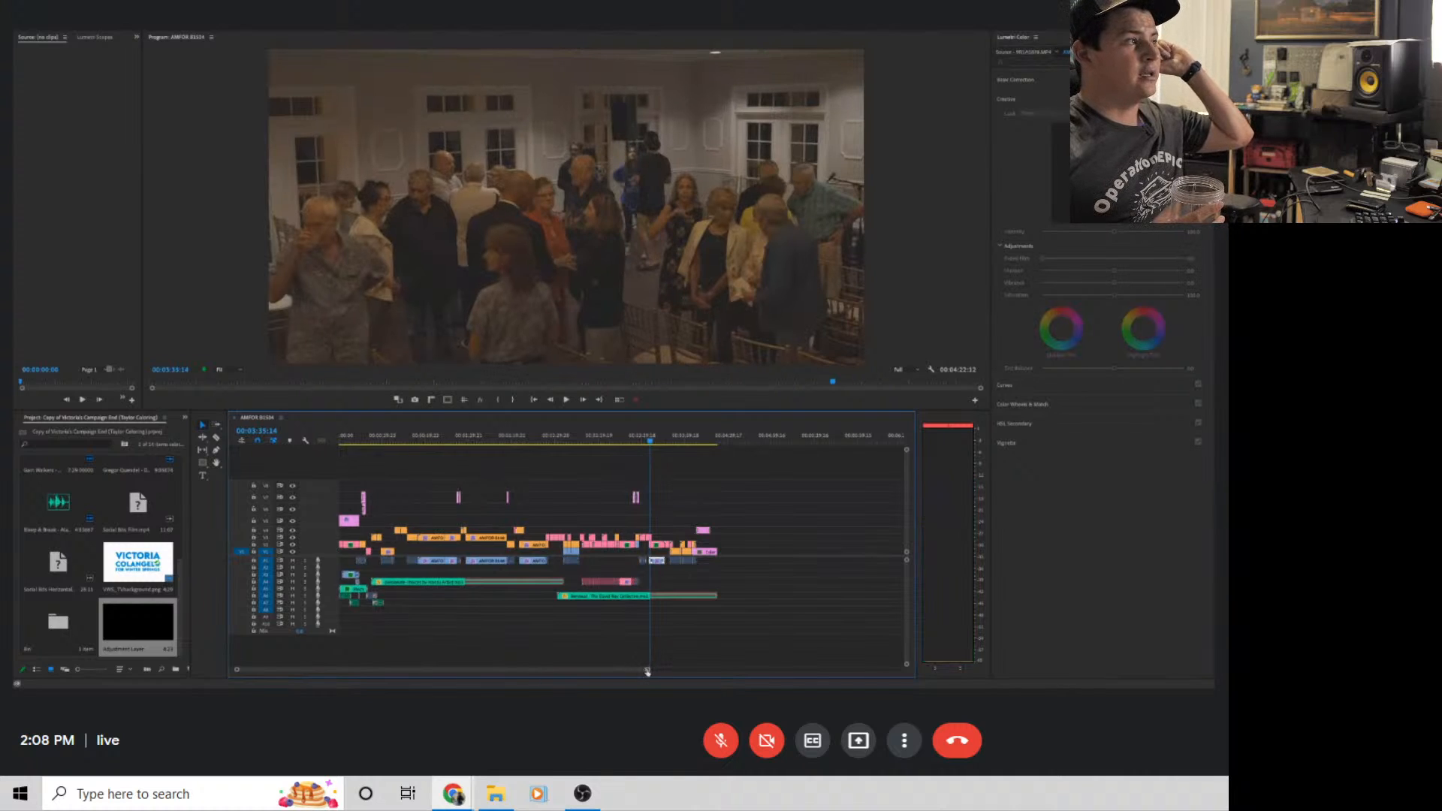
Return to the podium clip after the opening adjustment layer and place another Adjustment Layer above it, trimmed to the clip's end
drag(647, 669, 564, 669)
drag(586, 440, 370, 473)
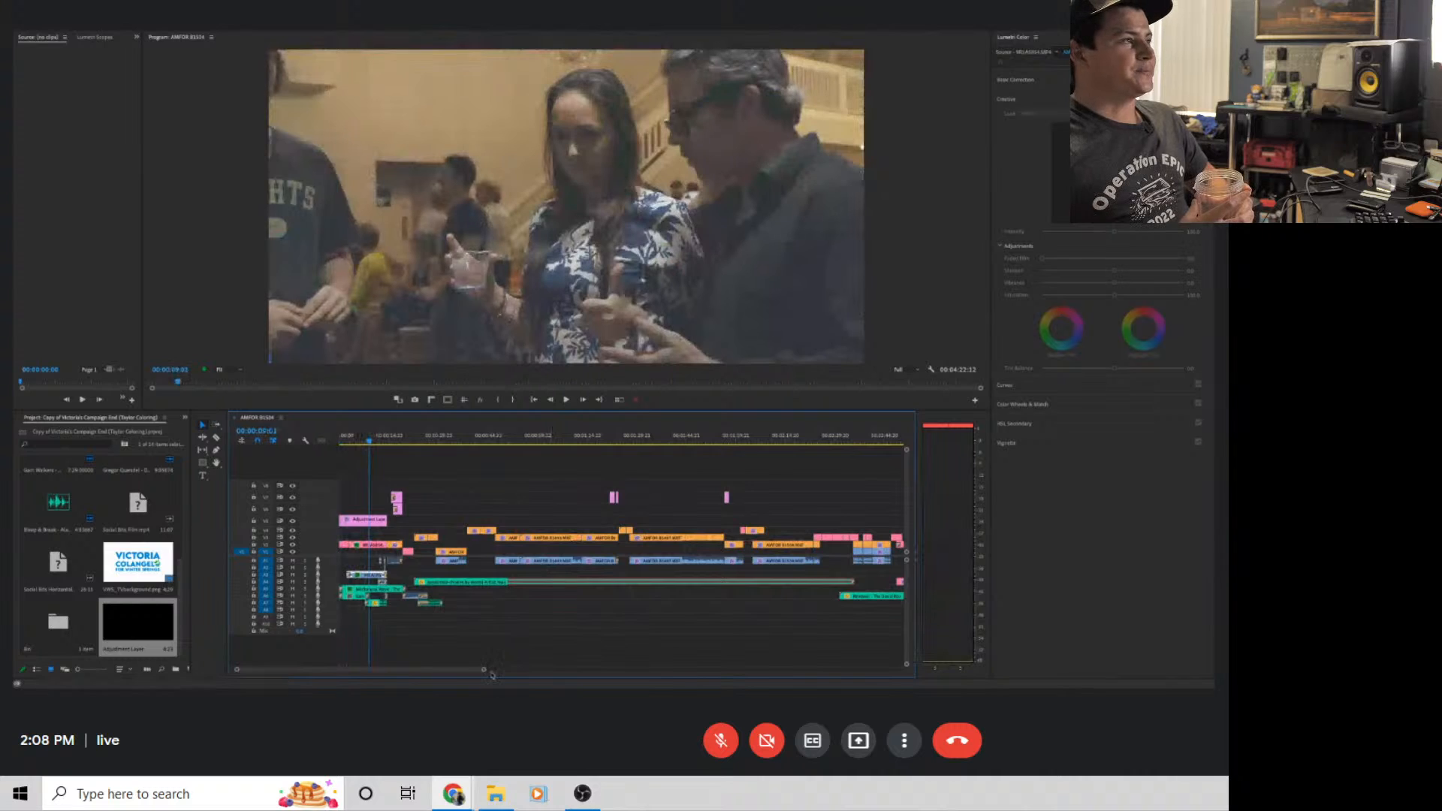
drag(483, 671, 327, 669)
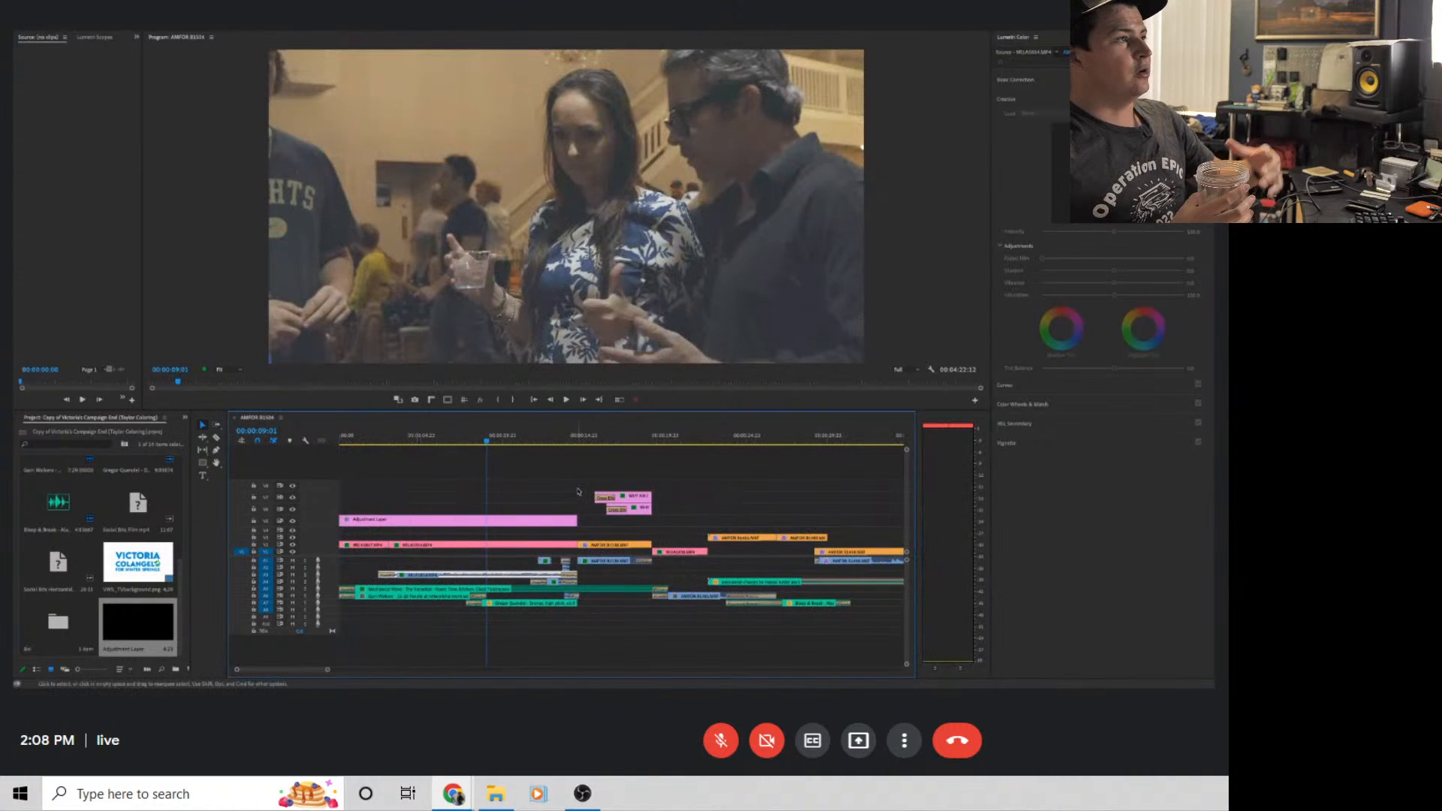
click(487, 443)
drag(487, 443, 578, 445)
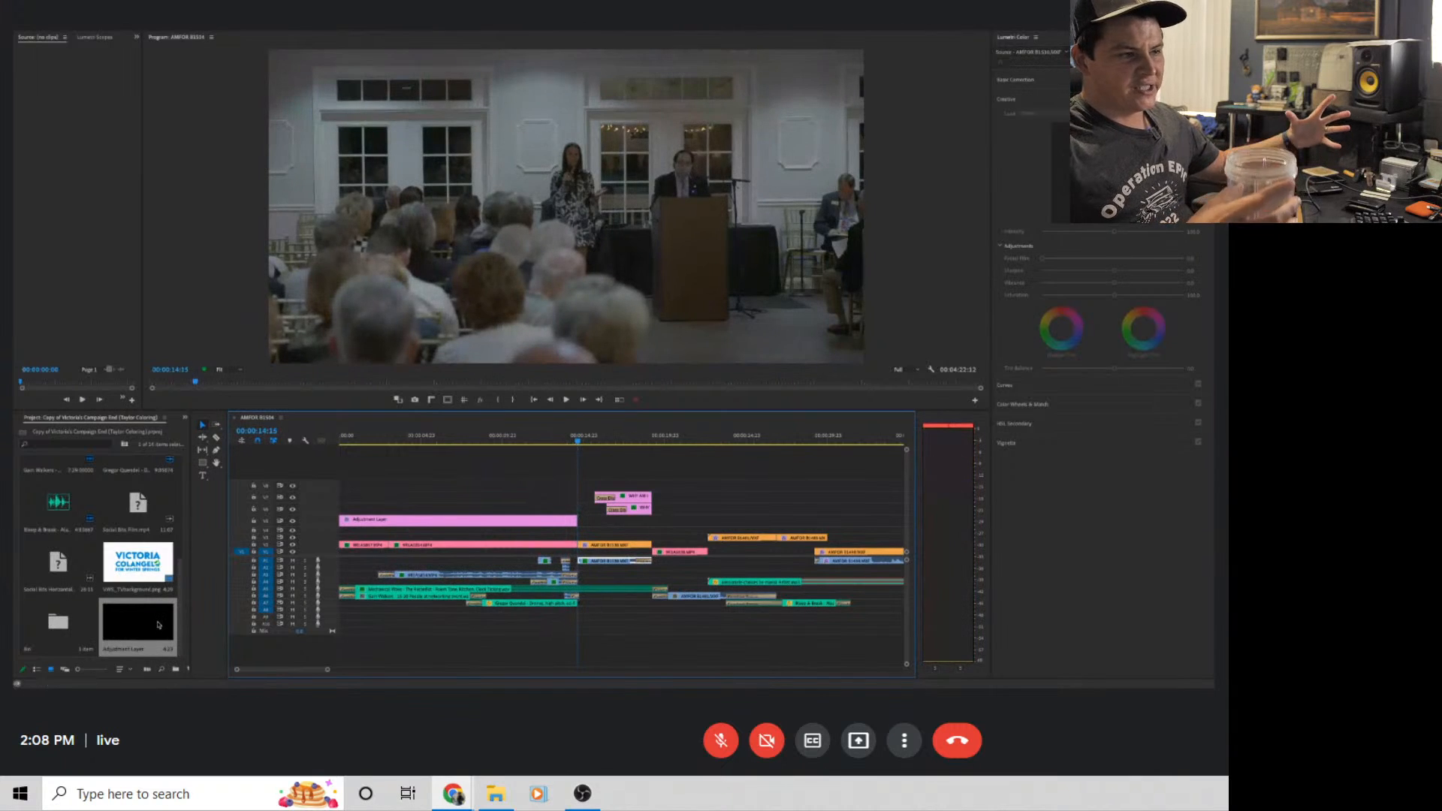
drag(158, 624, 583, 527)
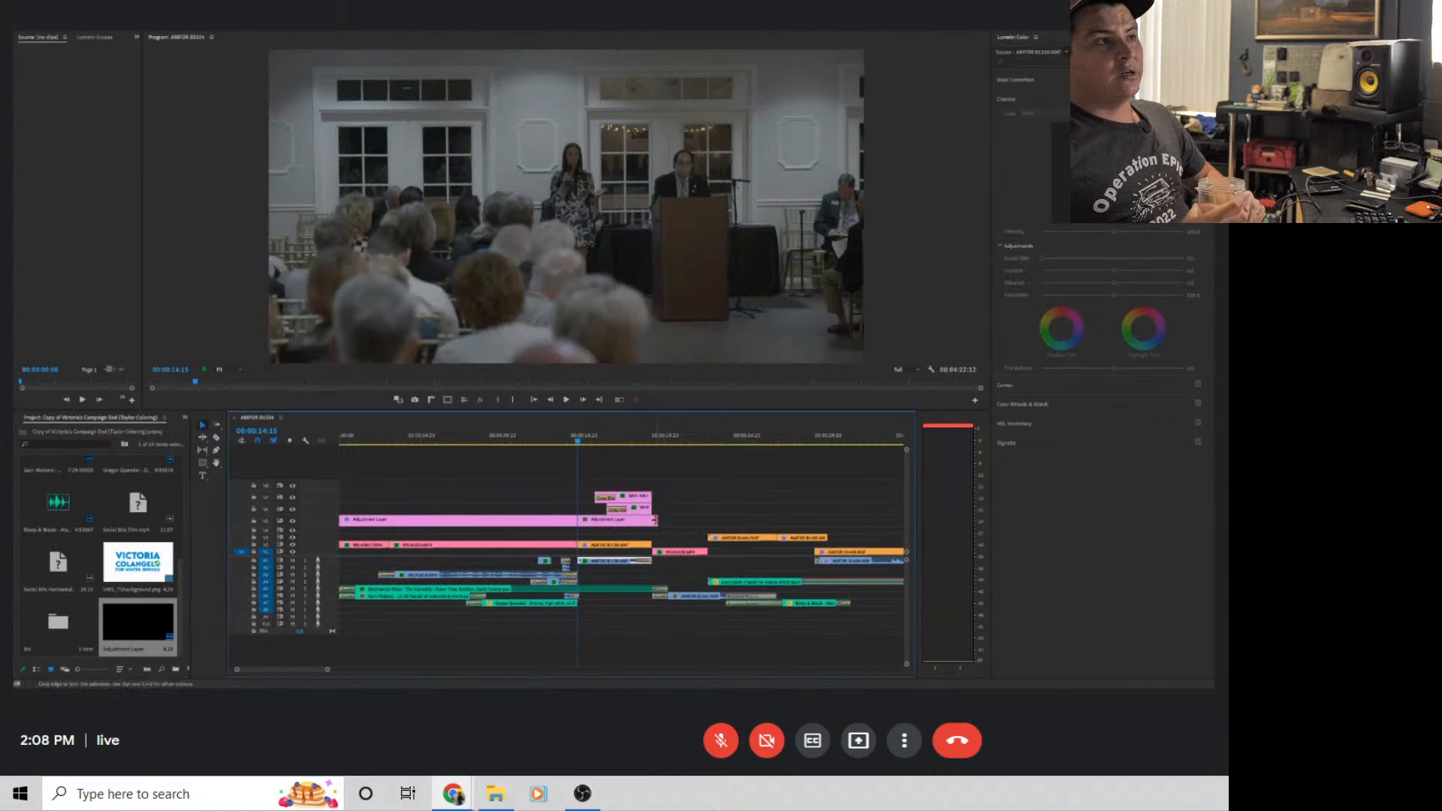
Grade the podium clip's adjustment layer with more contrast, lower highlights, brighter shadows and deeper blacks
click(629, 518)
key(space)
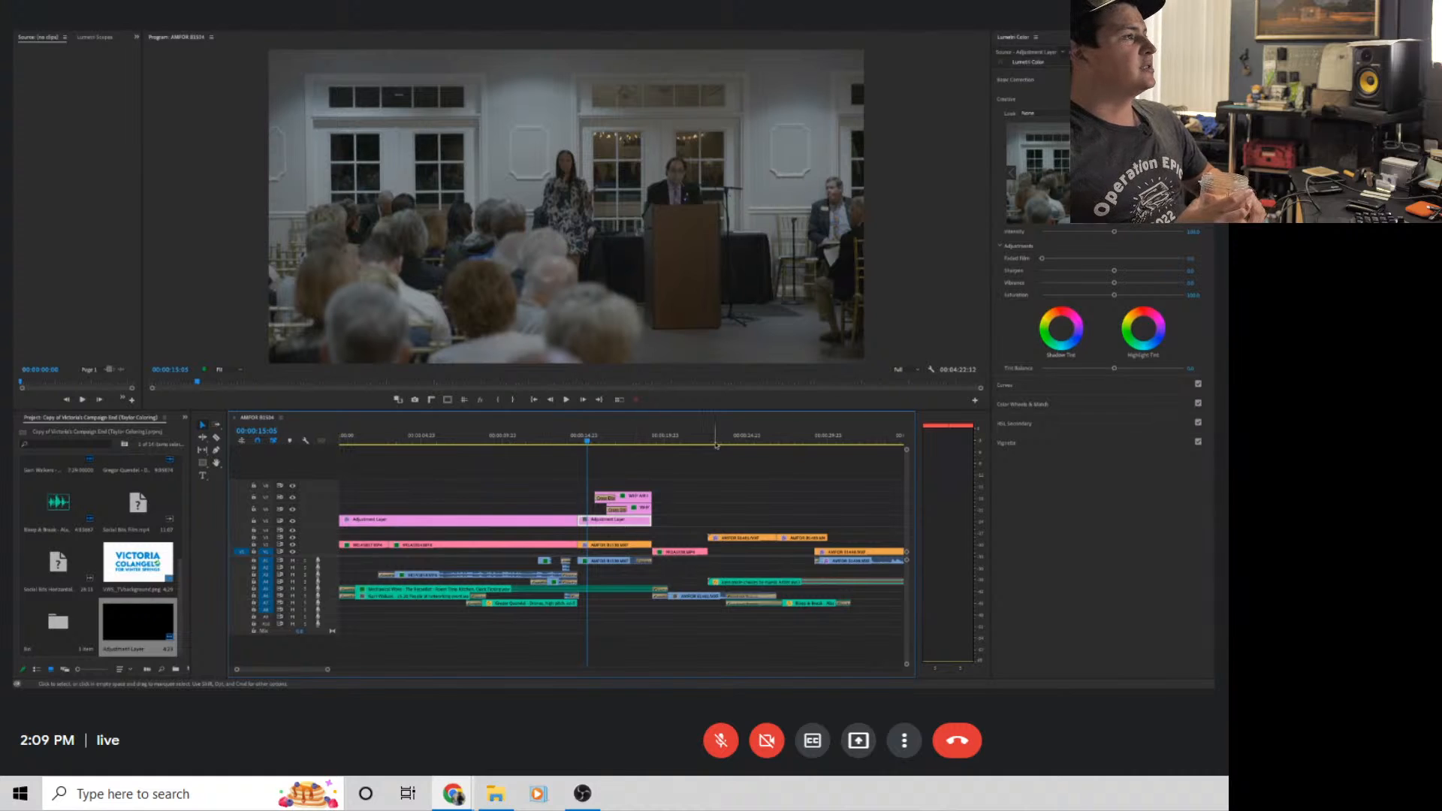
click(1015, 80)
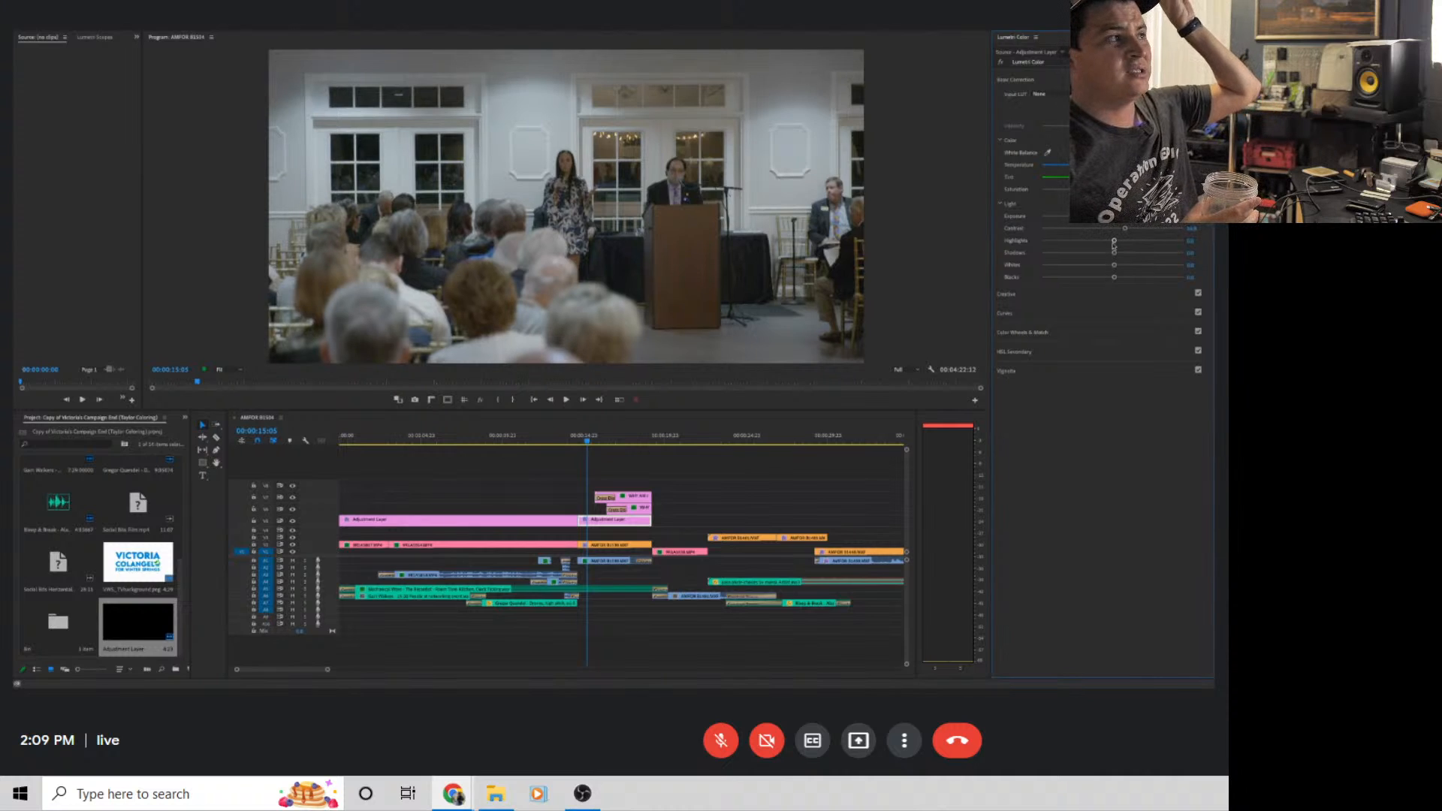
drag(1090, 242, 1132, 255)
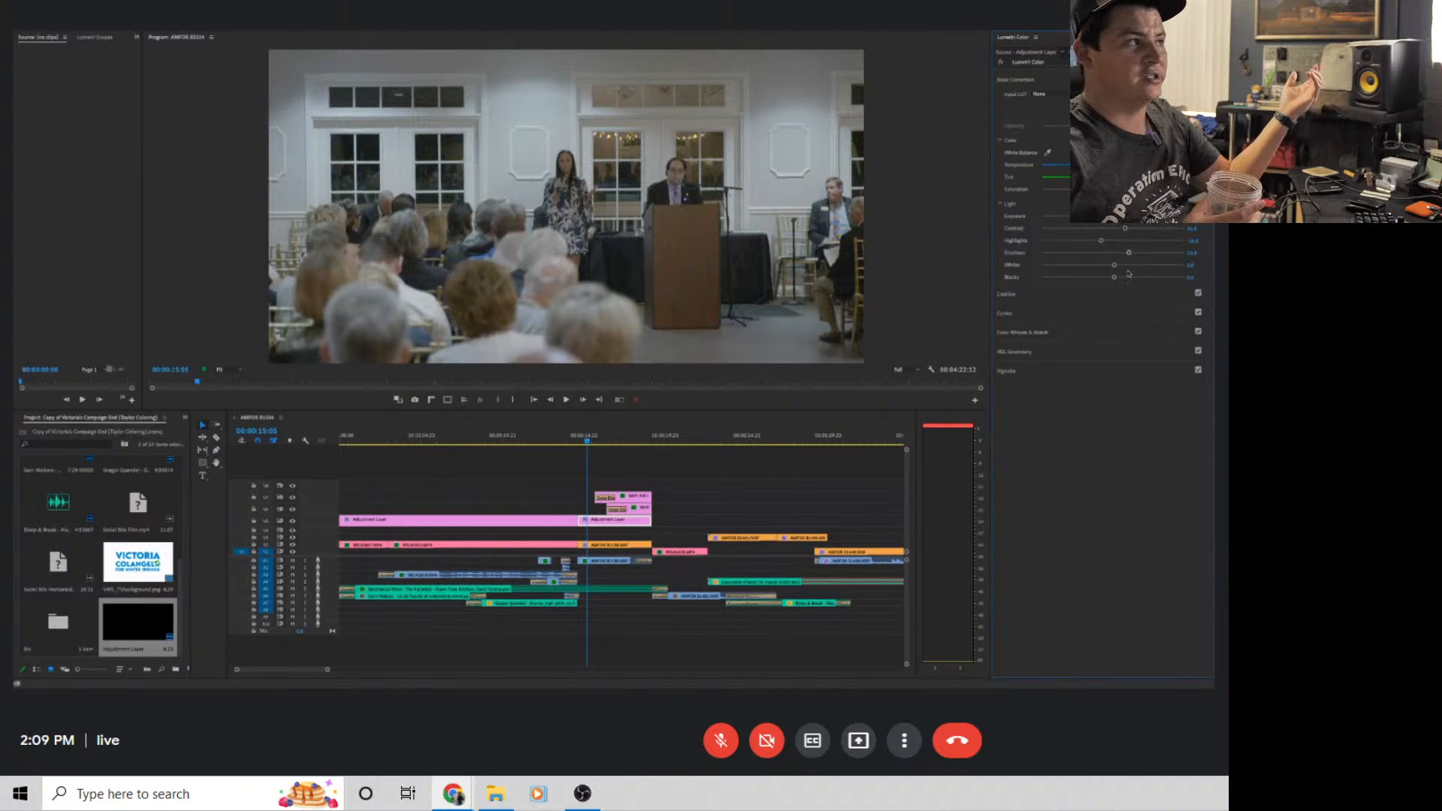
drag(1114, 279, 1103, 278)
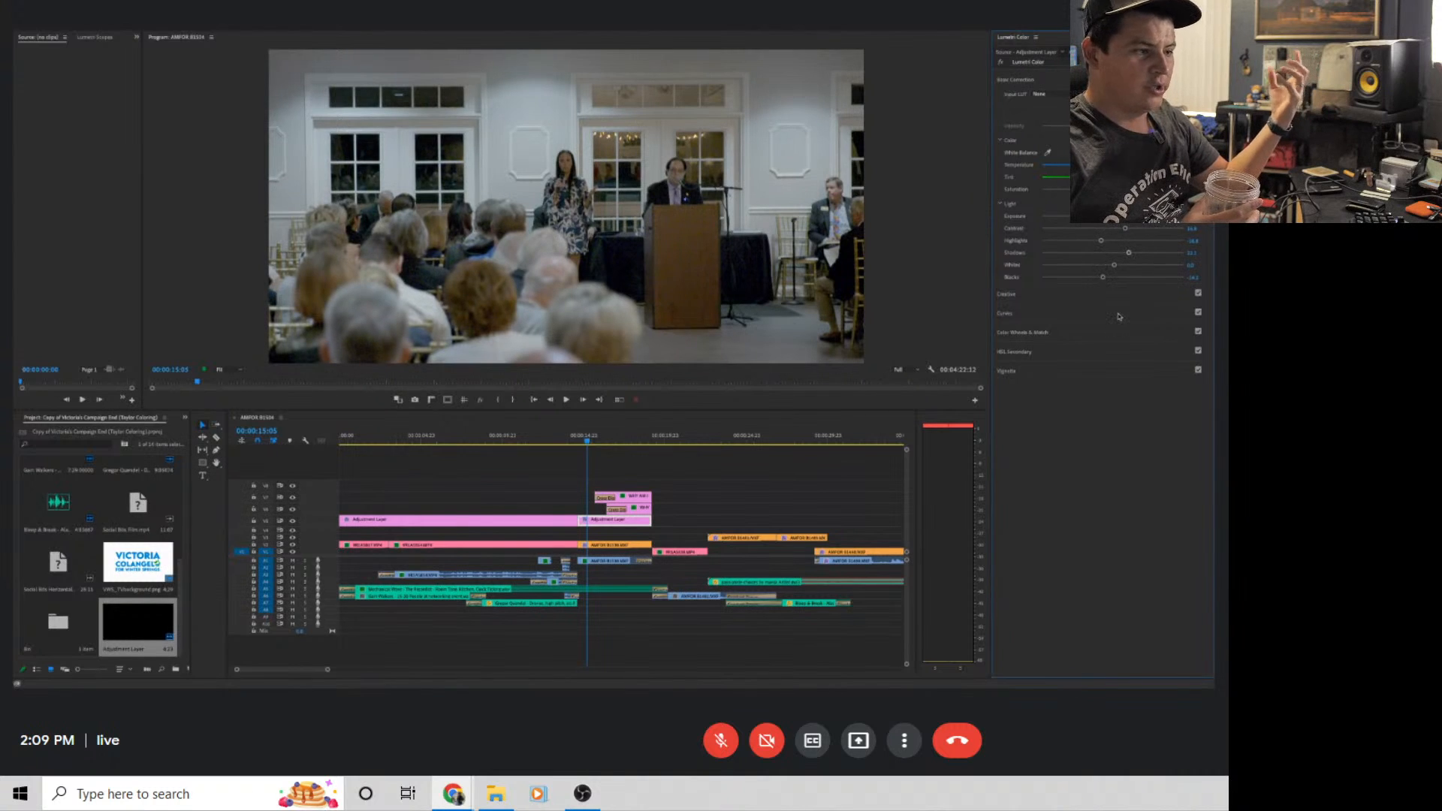
click(1019, 295)
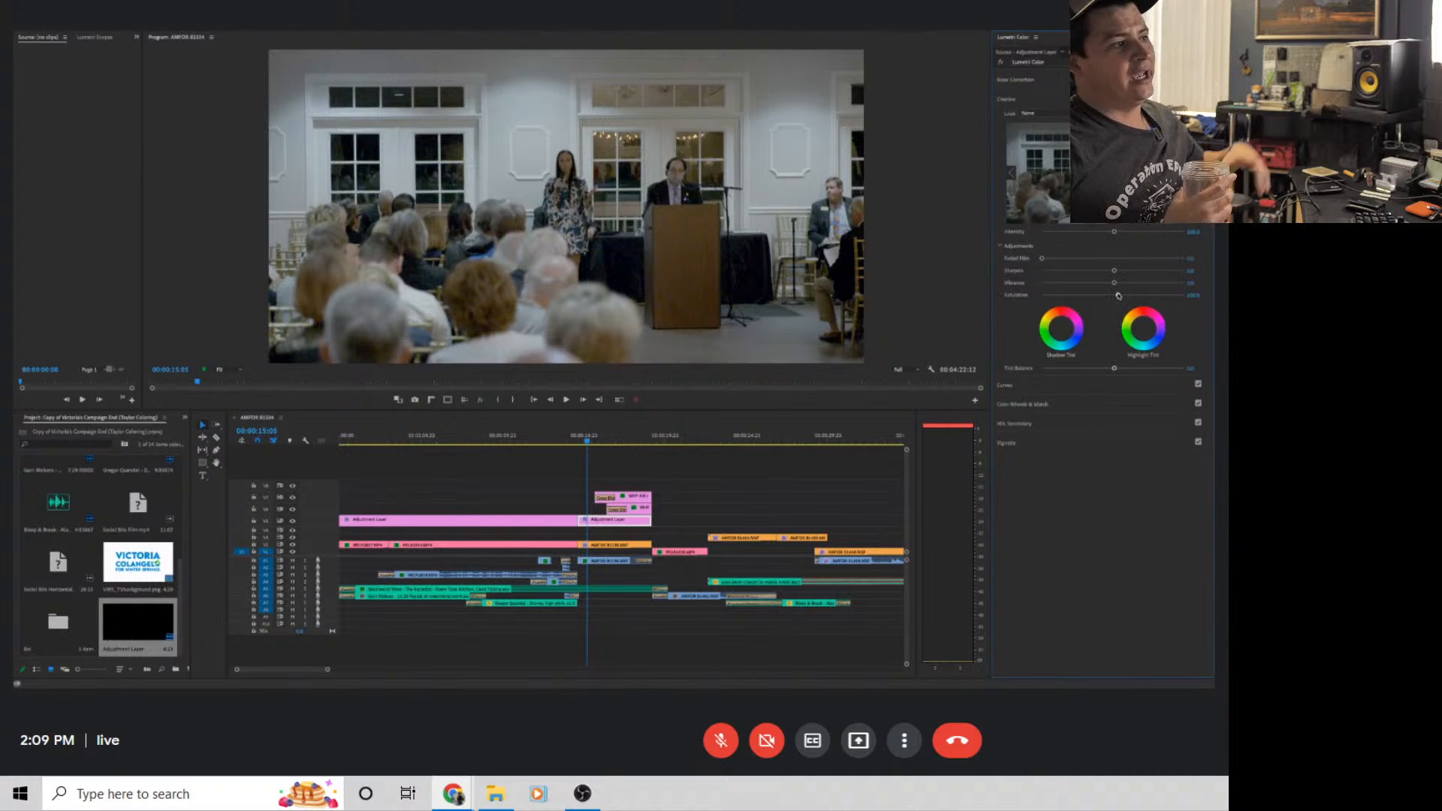
click(1022, 80)
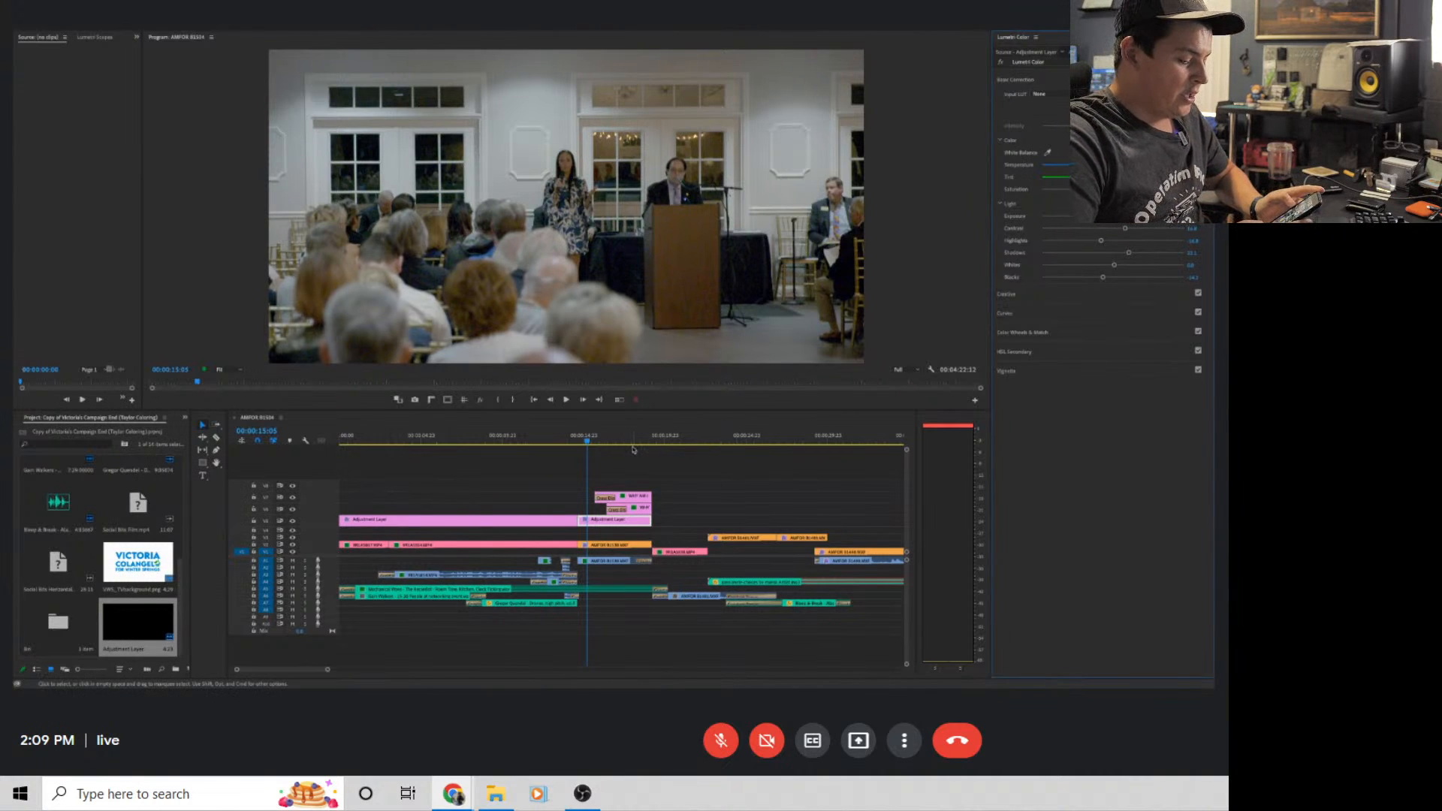
Place another Adjustment Layer above the outdoor umbrella shot, matching the clip's length
key(space)
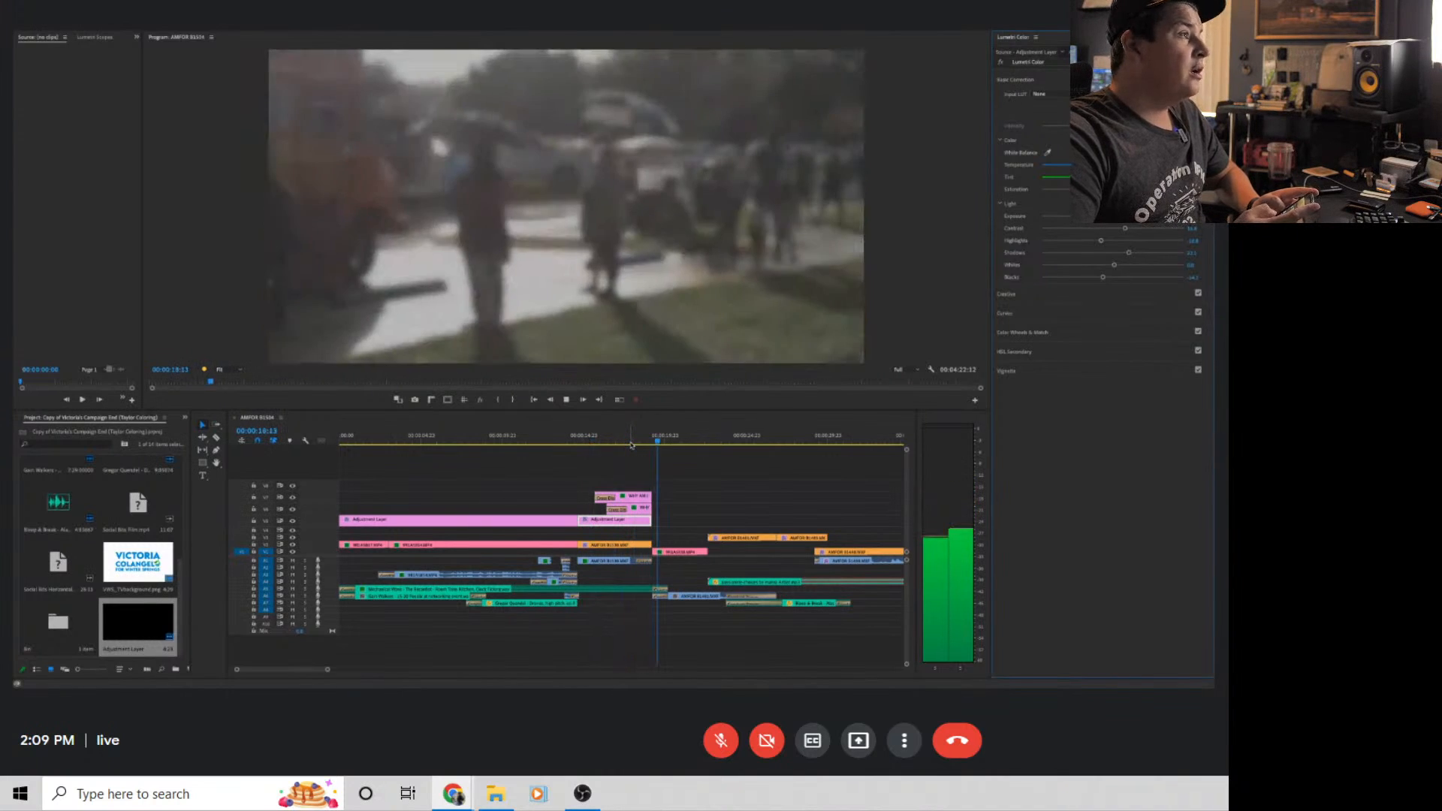
key(space)
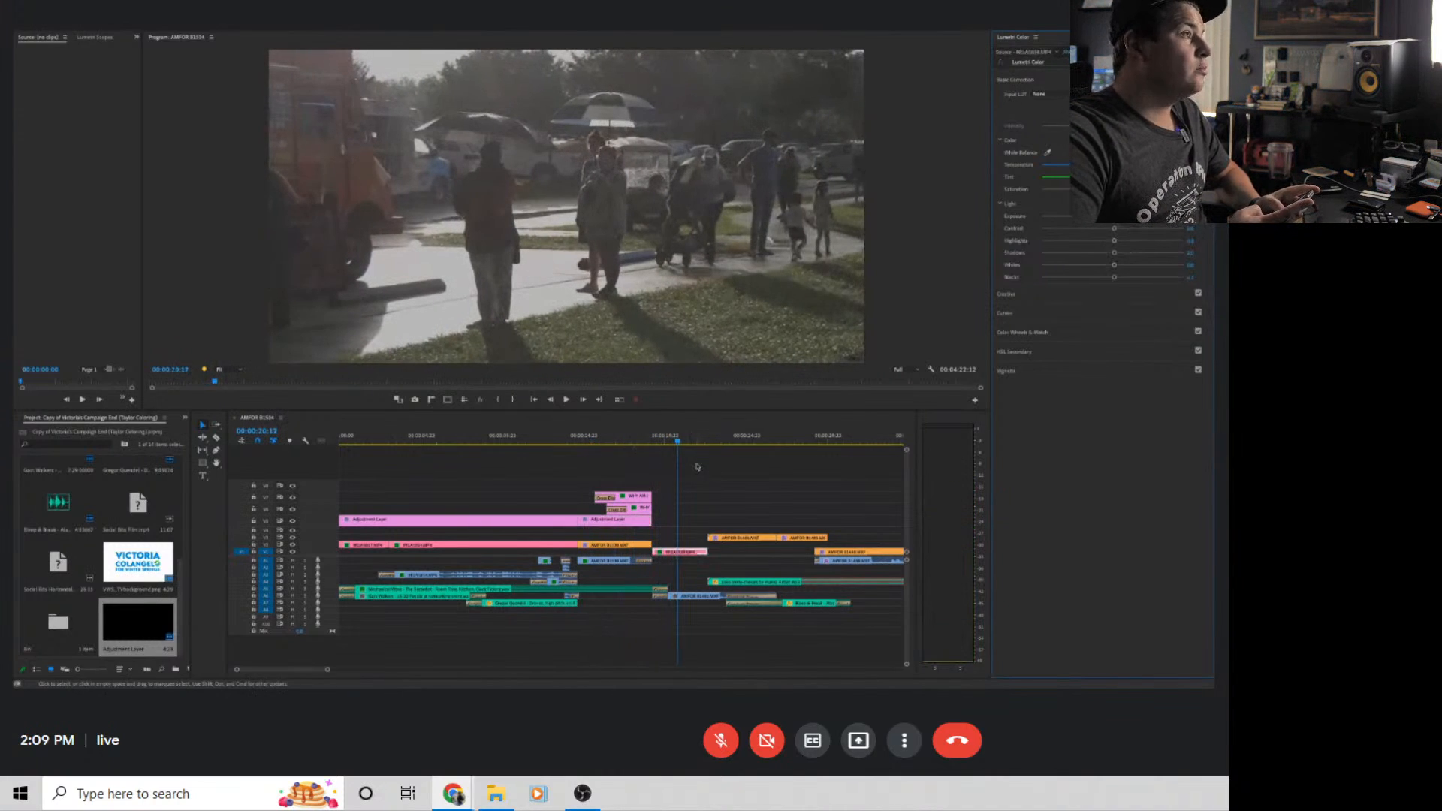
drag(162, 629, 707, 520)
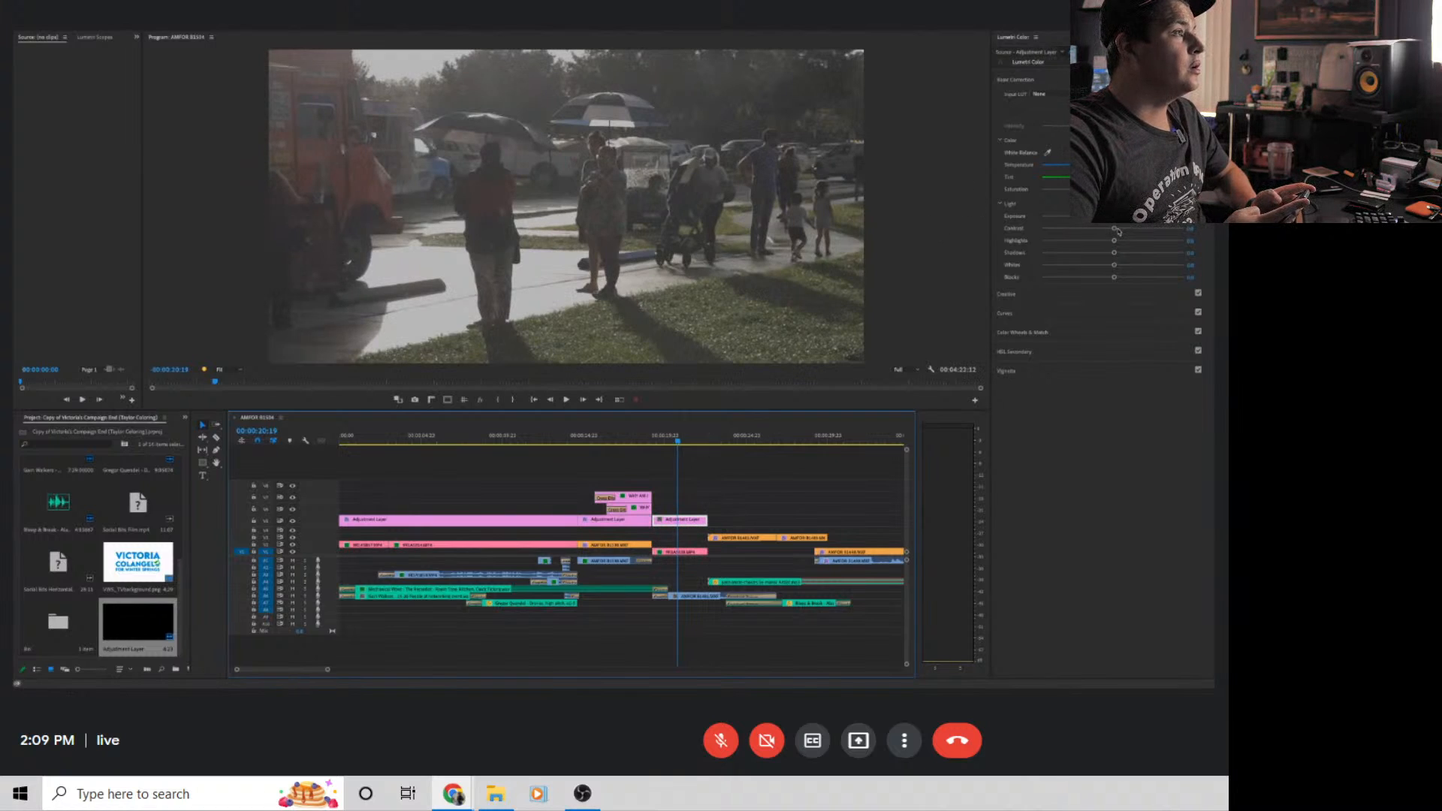
Grade the umbrella shot's adjustment layer with lower highlights and whites, brighter shadows, much deeper blacks and slightly more saturation, and play it back
drag(1115, 242, 1098, 242)
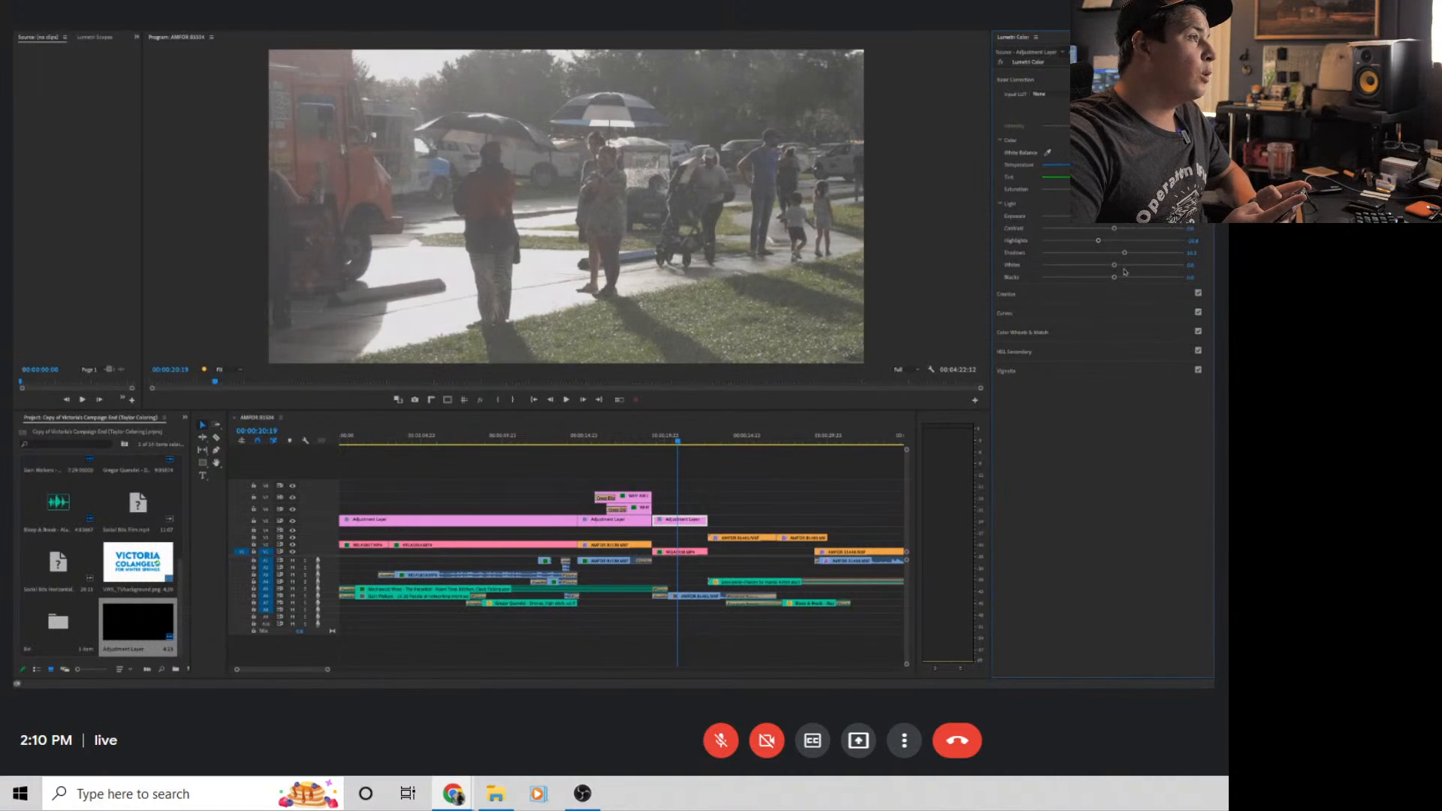
mouse_move(1109, 279)
mouse_down()
mouse_move(1058, 279)
mouse_move(1122, 268)
mouse_move(1101, 268)
mouse_up()
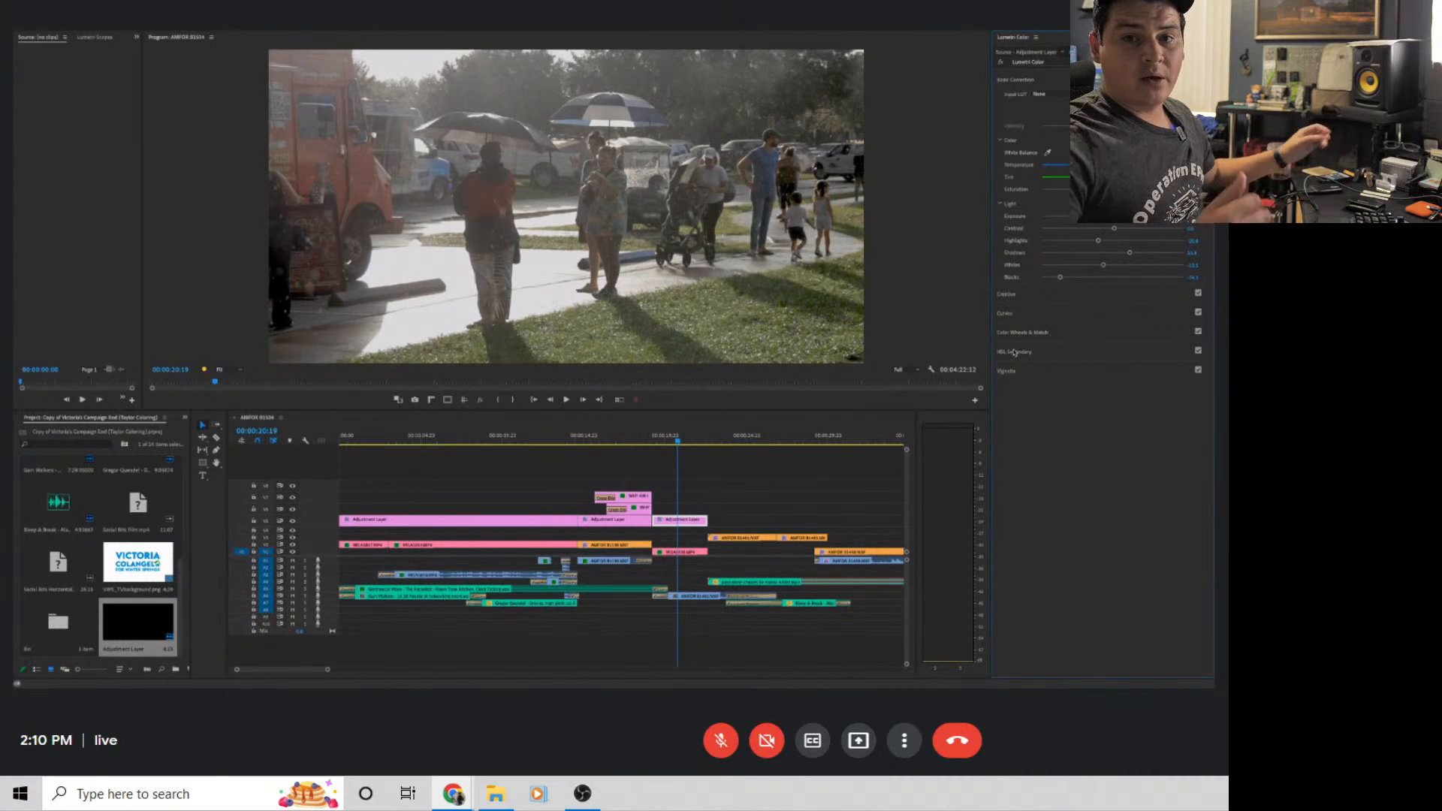
click(1008, 294)
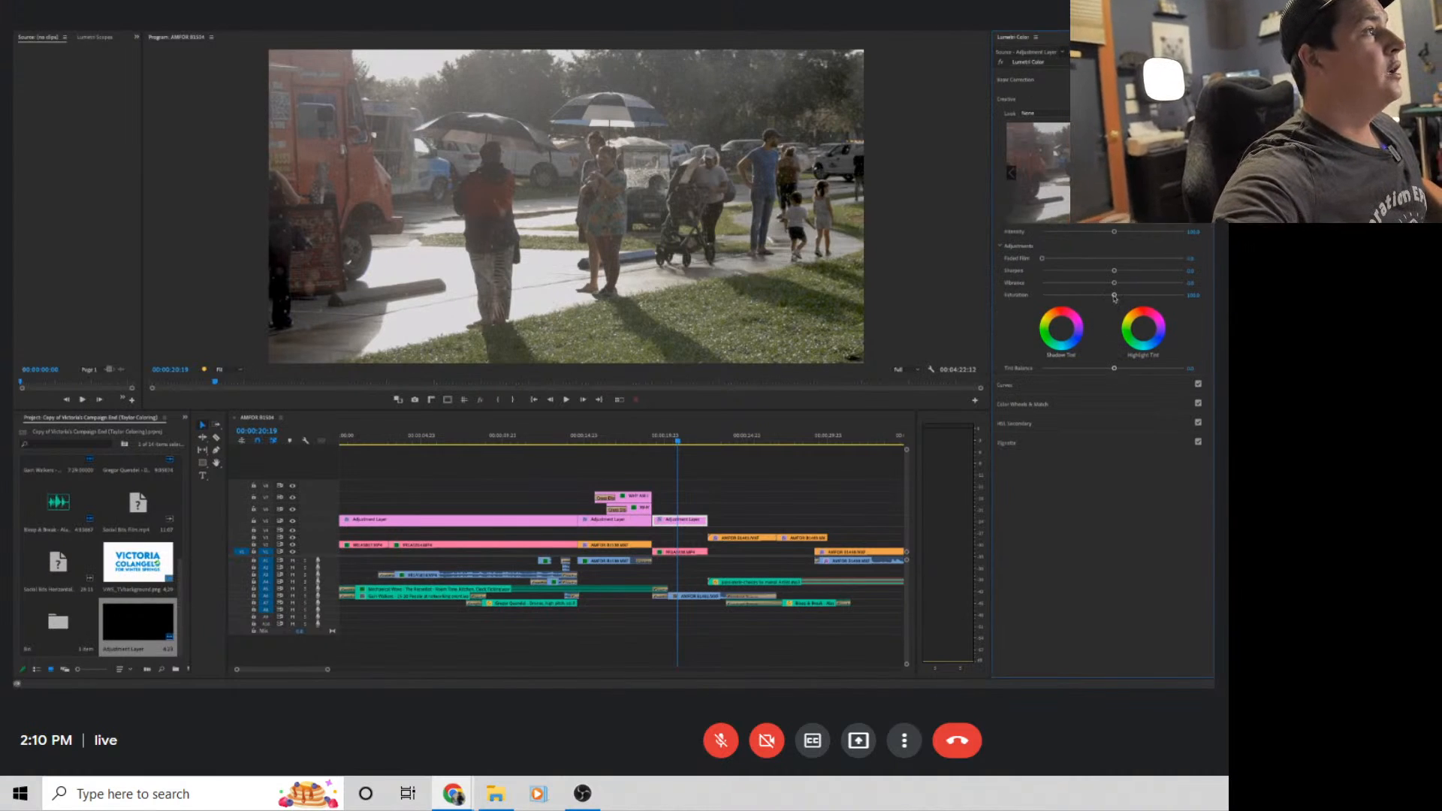
drag(1114, 296, 1121, 296)
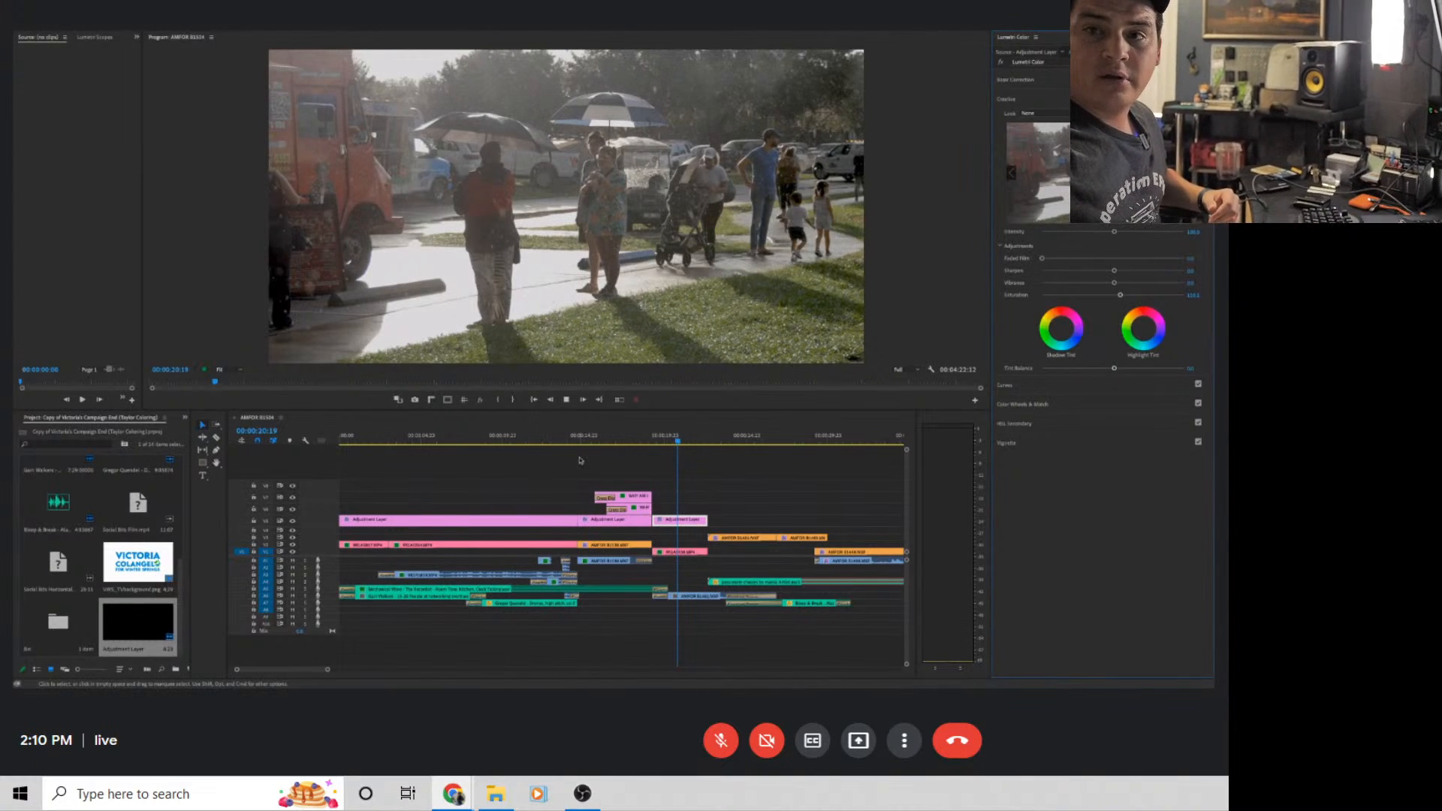
key(space)
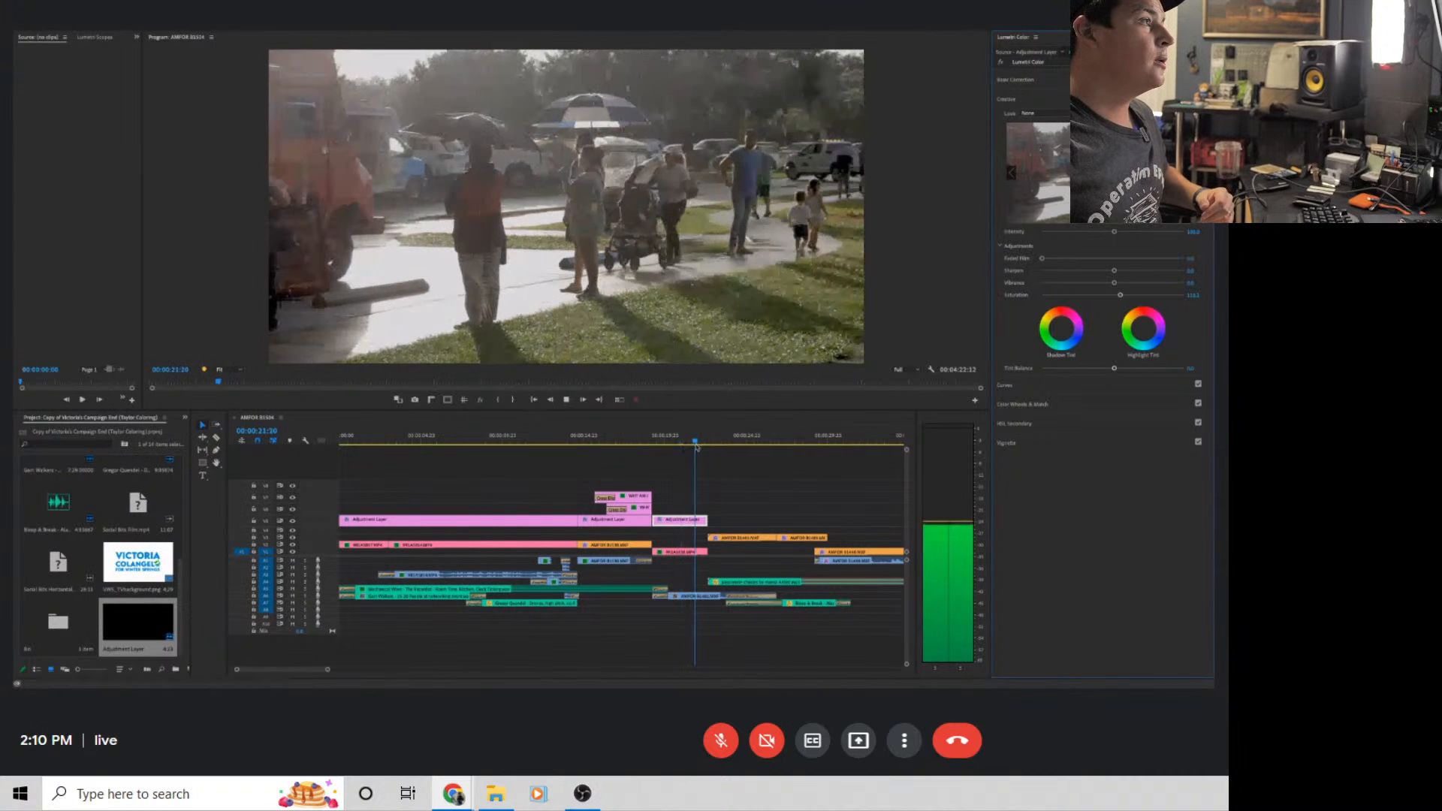
click(657, 447)
key(space)
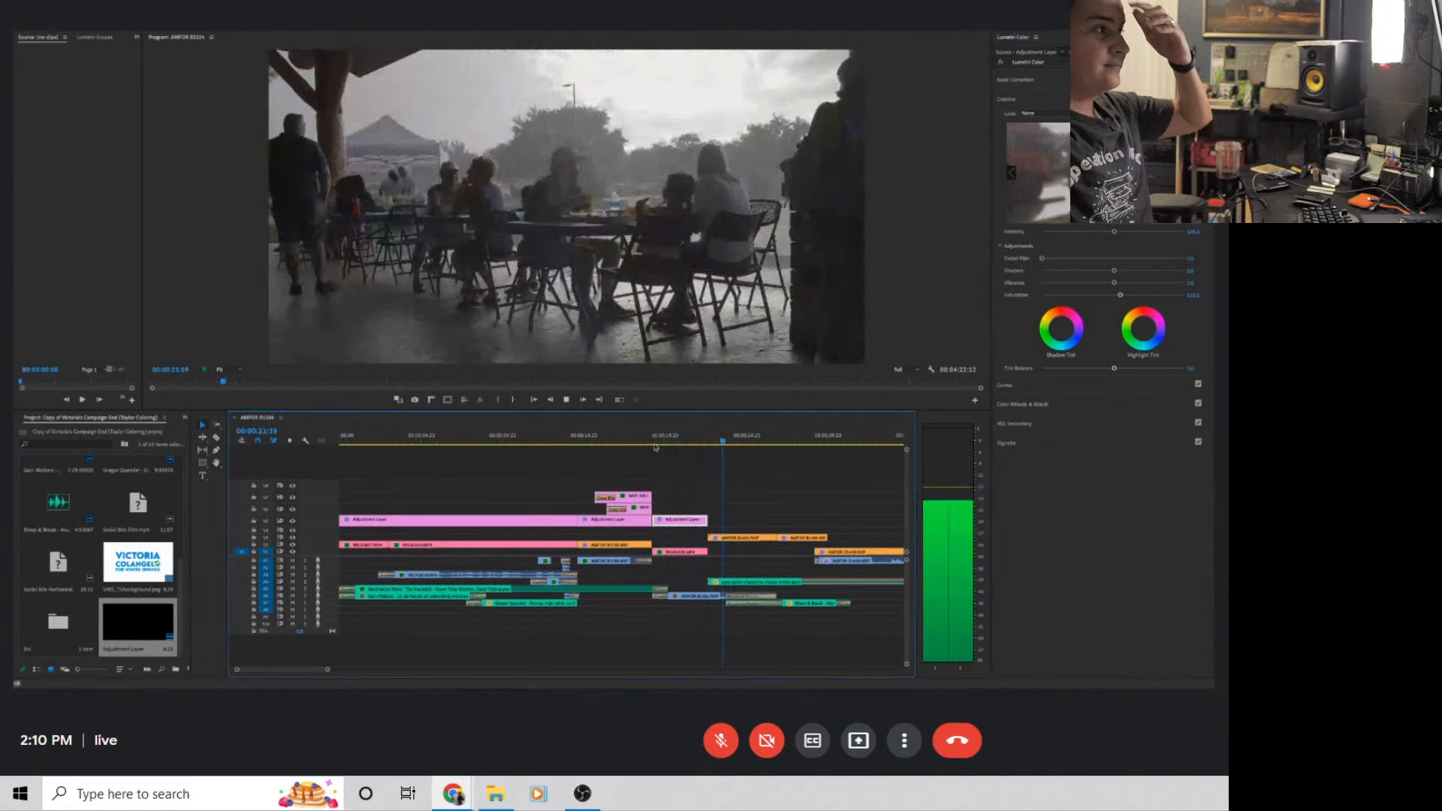
Place an Adjustment Layer above the two pavilion clips that follow the umbrella shot, spanning both of them
click(697, 542)
click(628, 445)
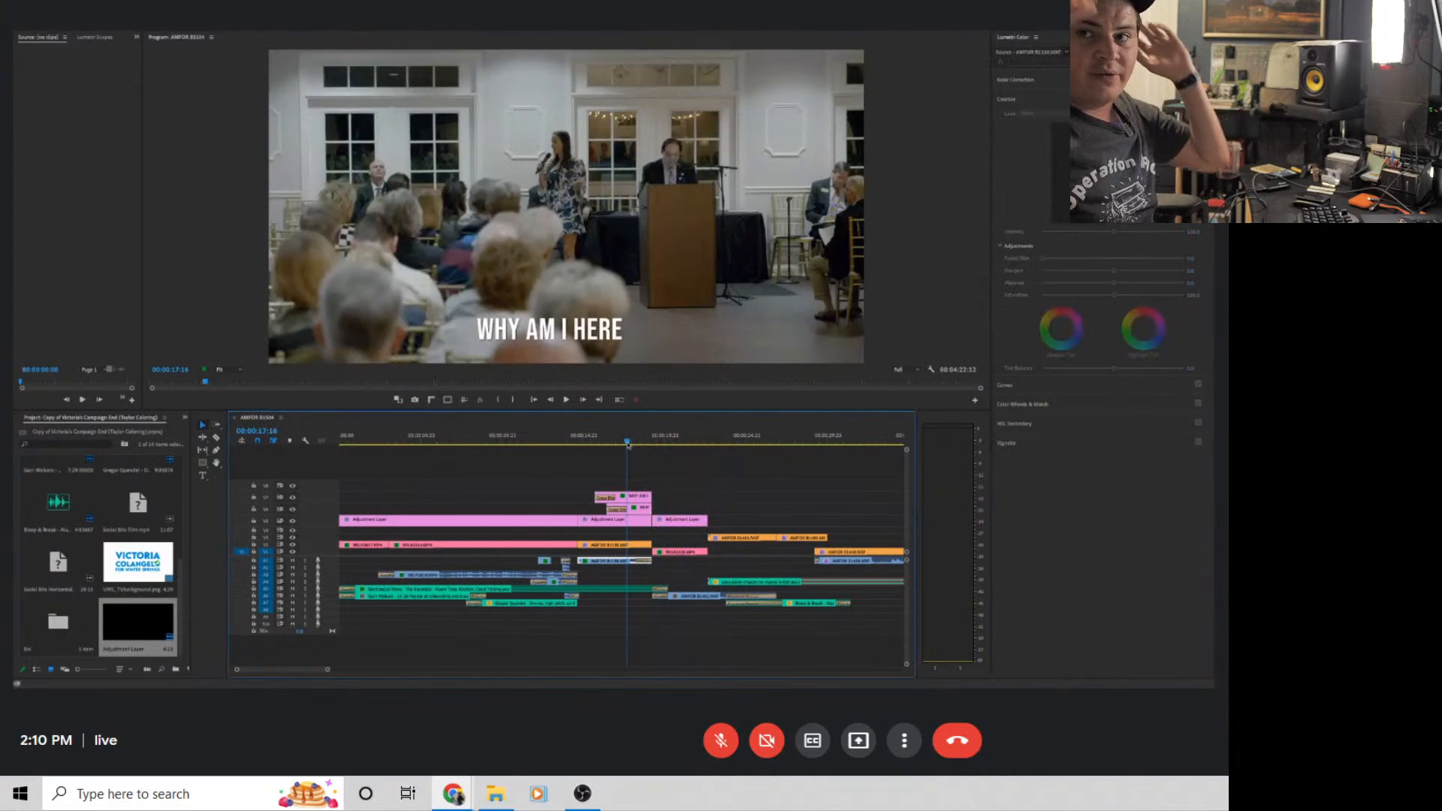
click(719, 441)
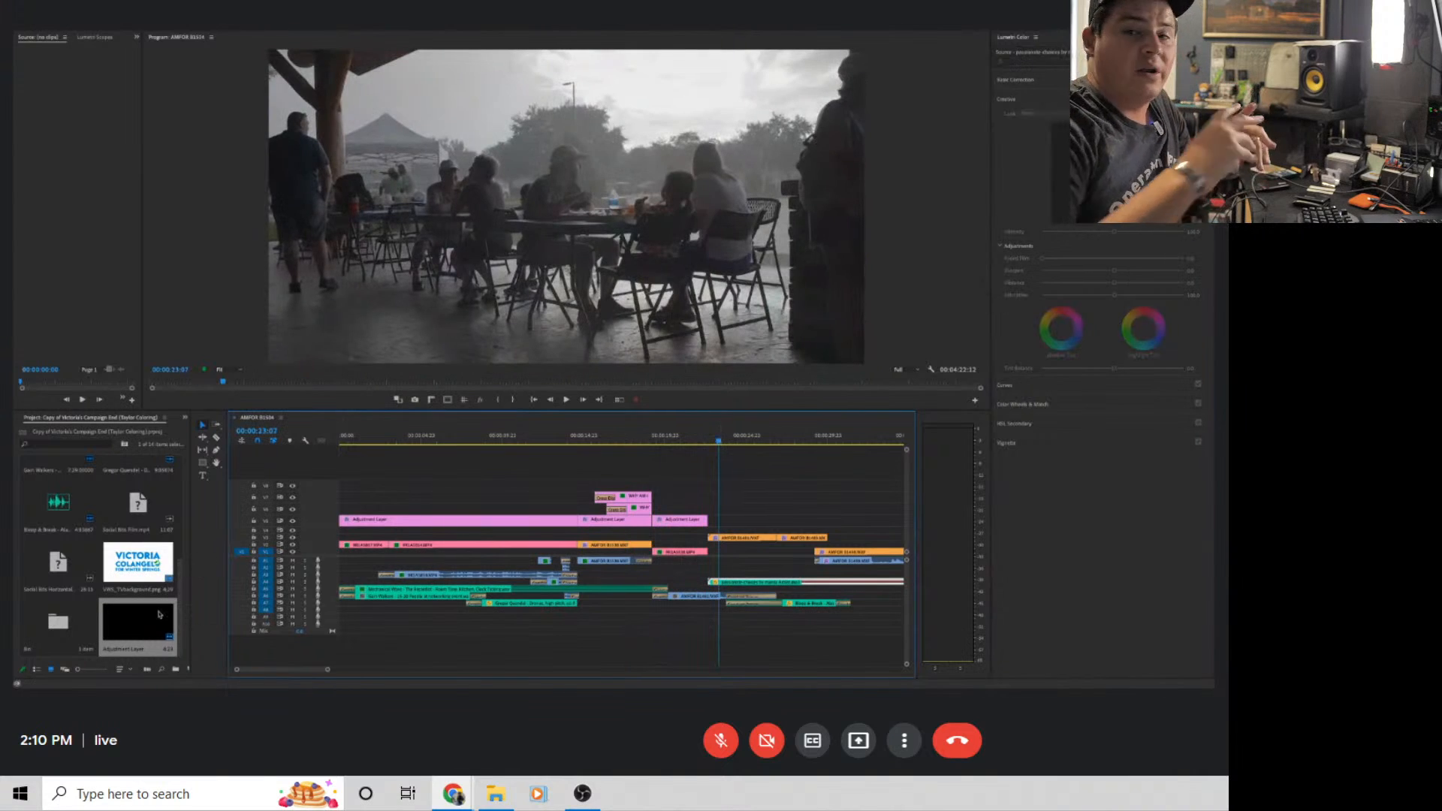
drag(145, 623, 827, 519)
Grade the pavilion adjustment layer with strongly lowered highlights, brighter shadows and whites, deeper blacks and a little more saturation
click(1017, 79)
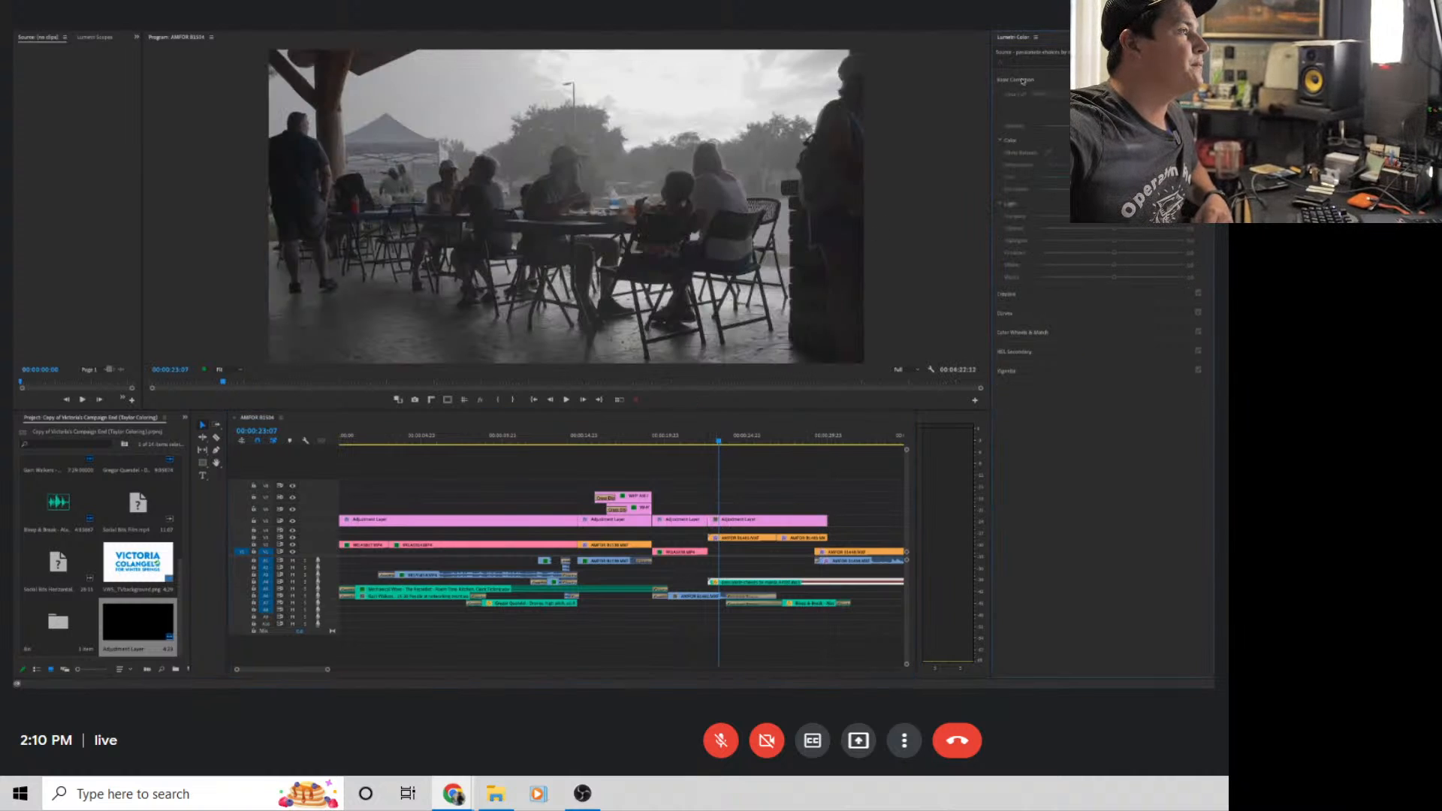
click(766, 520)
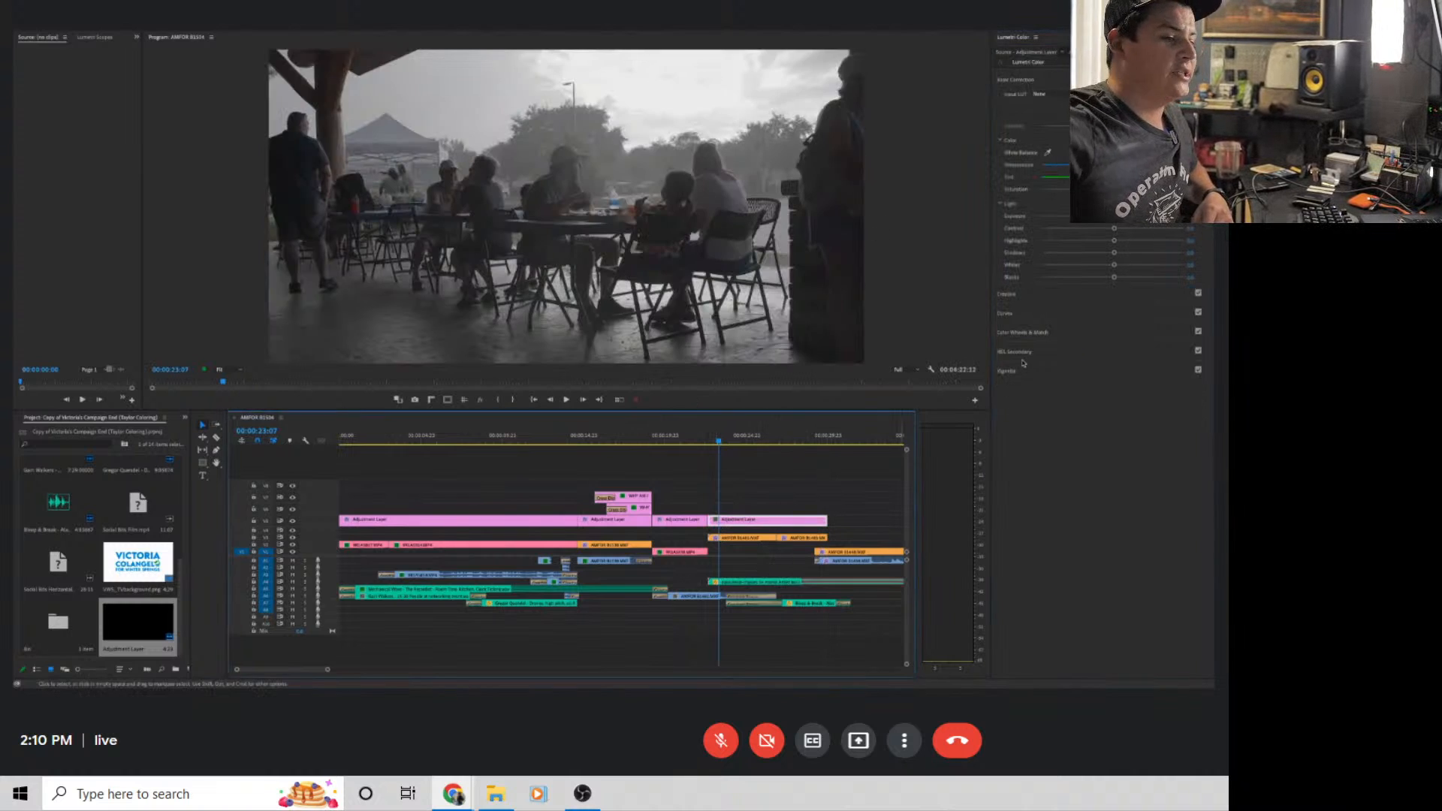
drag(1114, 216, 1136, 254)
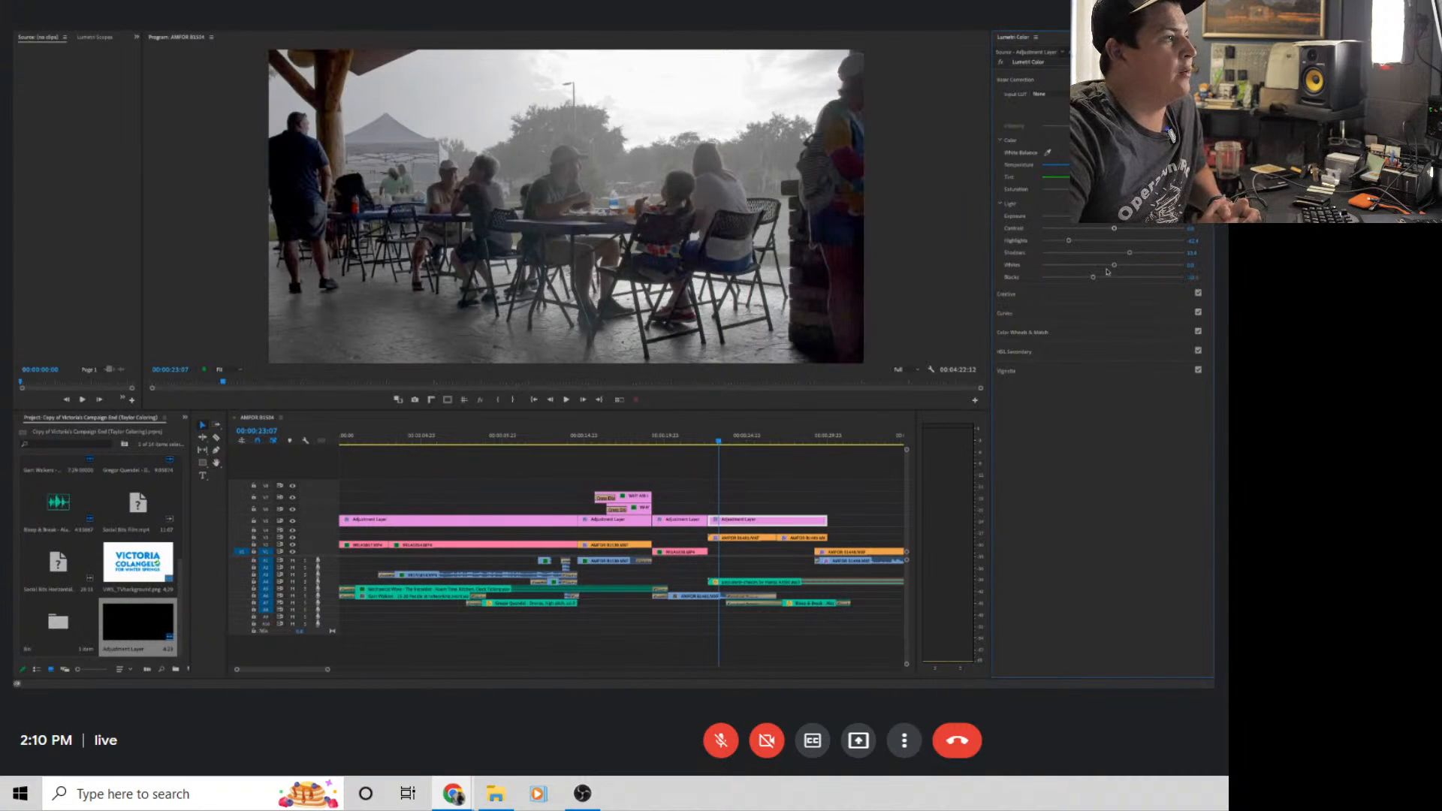
drag(1115, 266, 1124, 267)
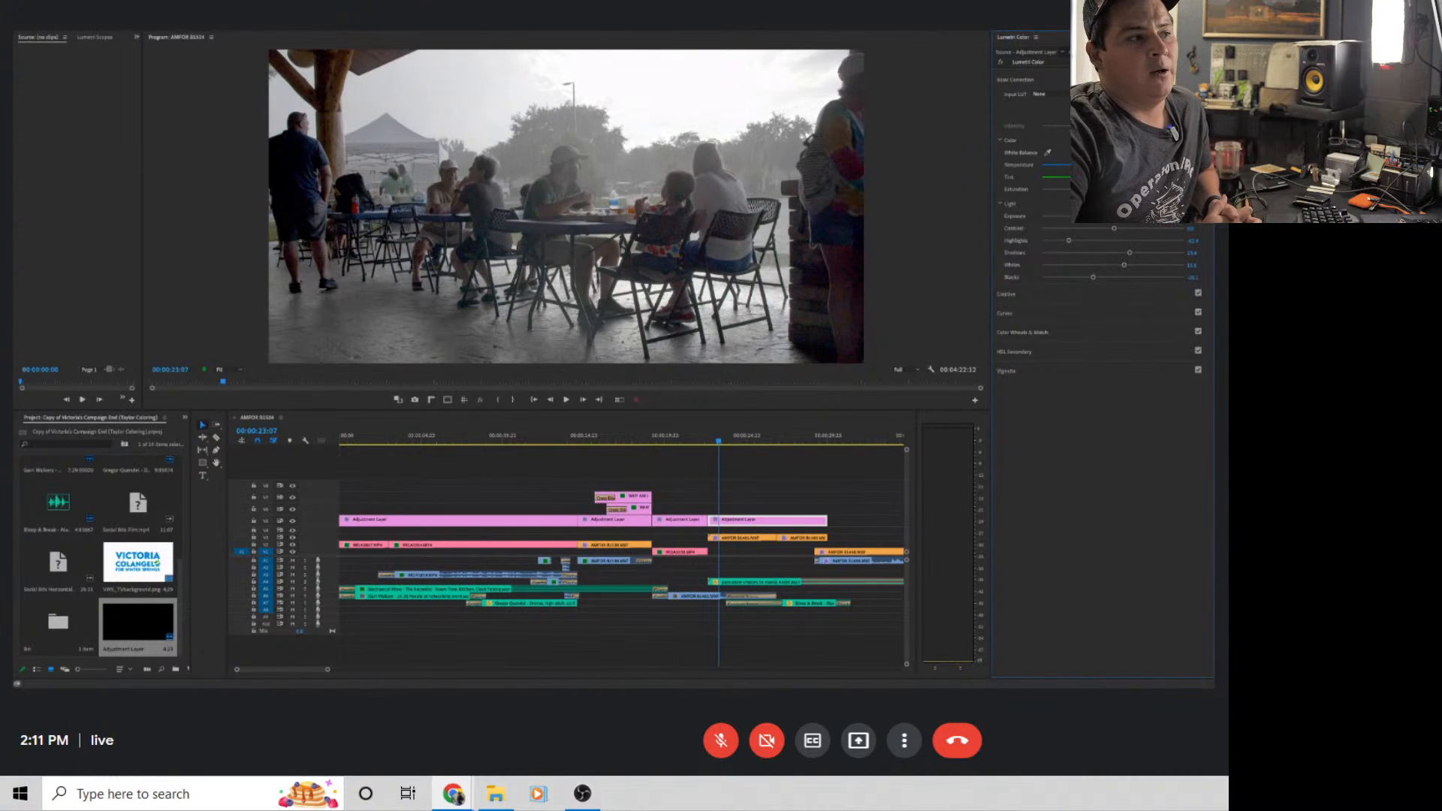
click(1021, 296)
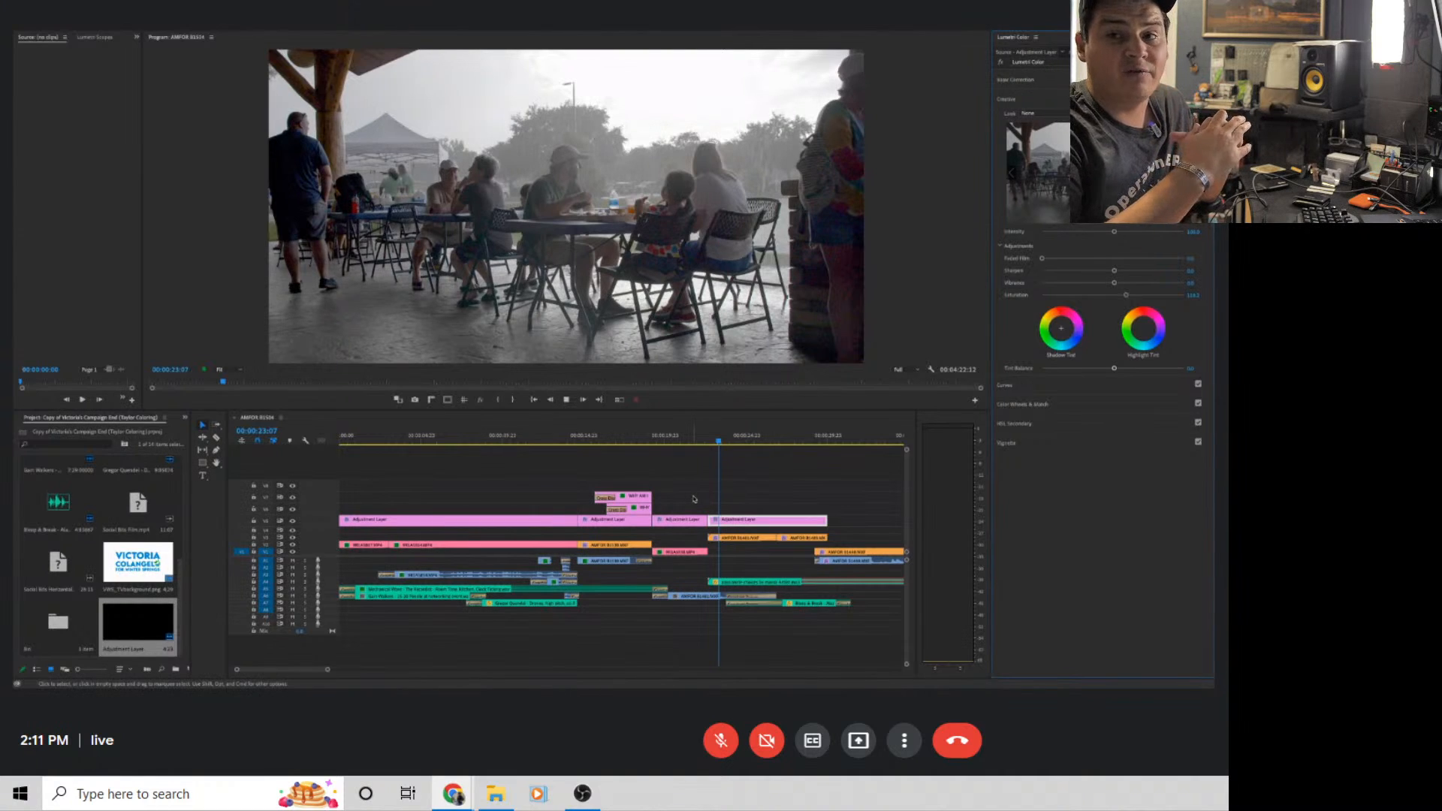
Check the grade on the shot of the girl running in the pavilion, and slightly lower the adjustment layer's shadows and blacks
key(space)
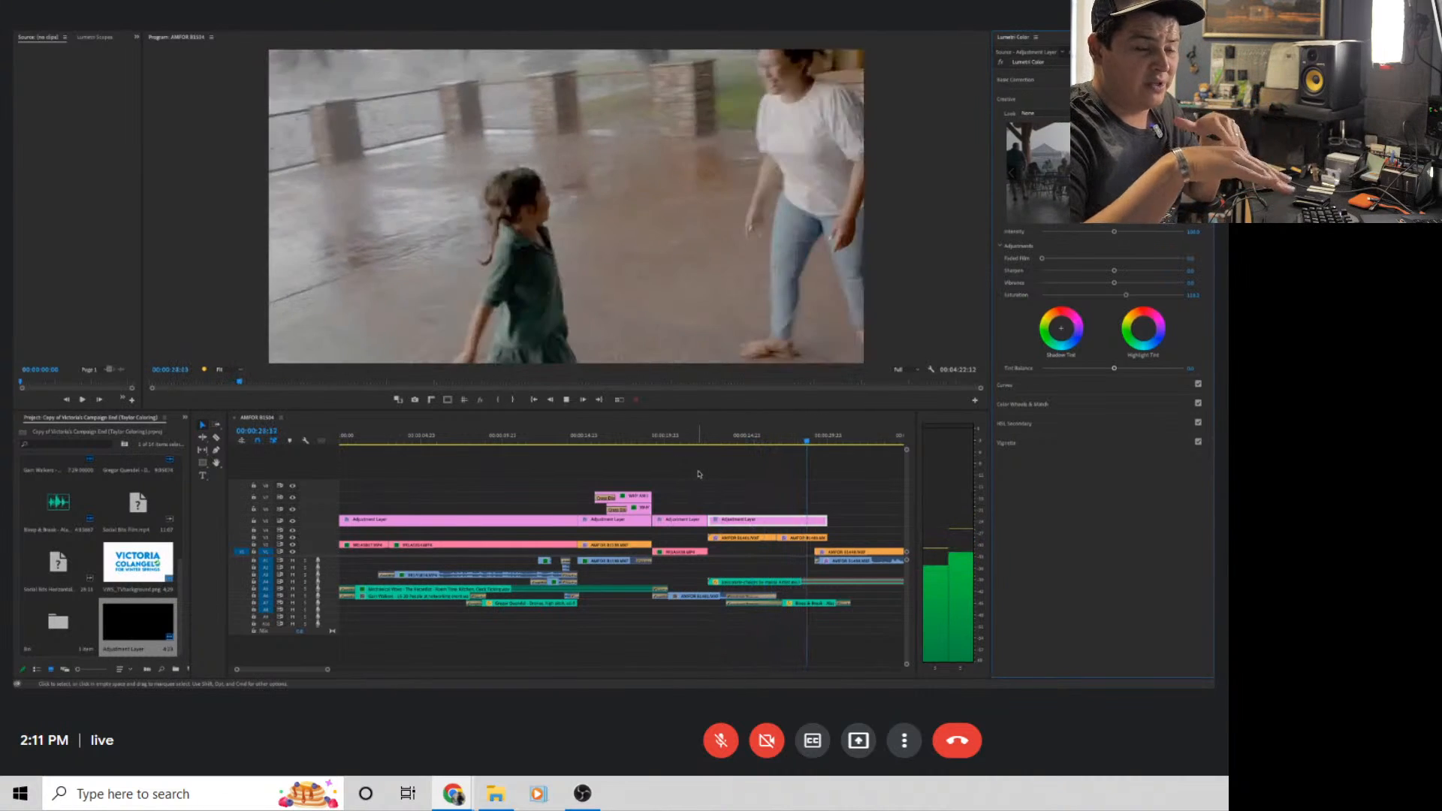
key(space)
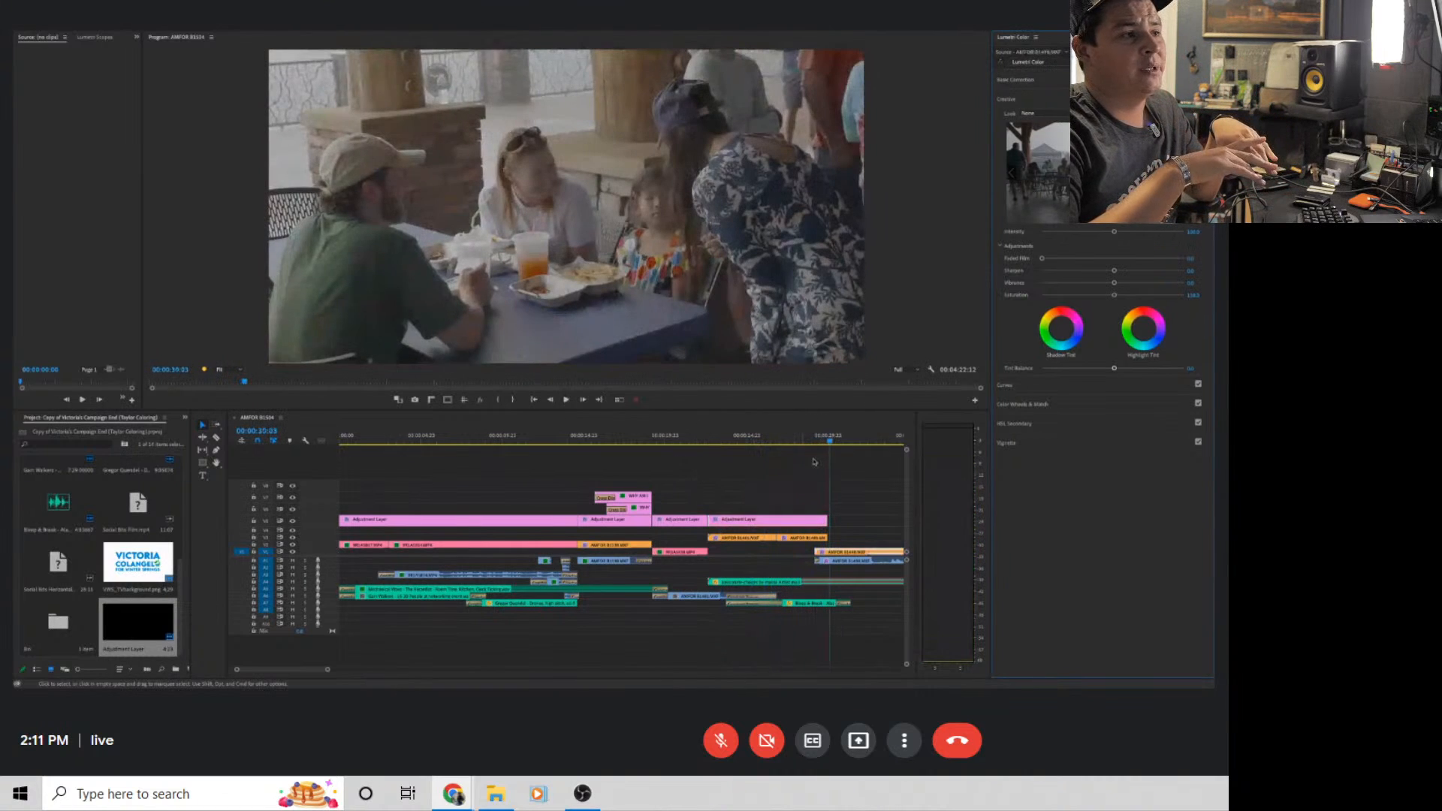
click(814, 443)
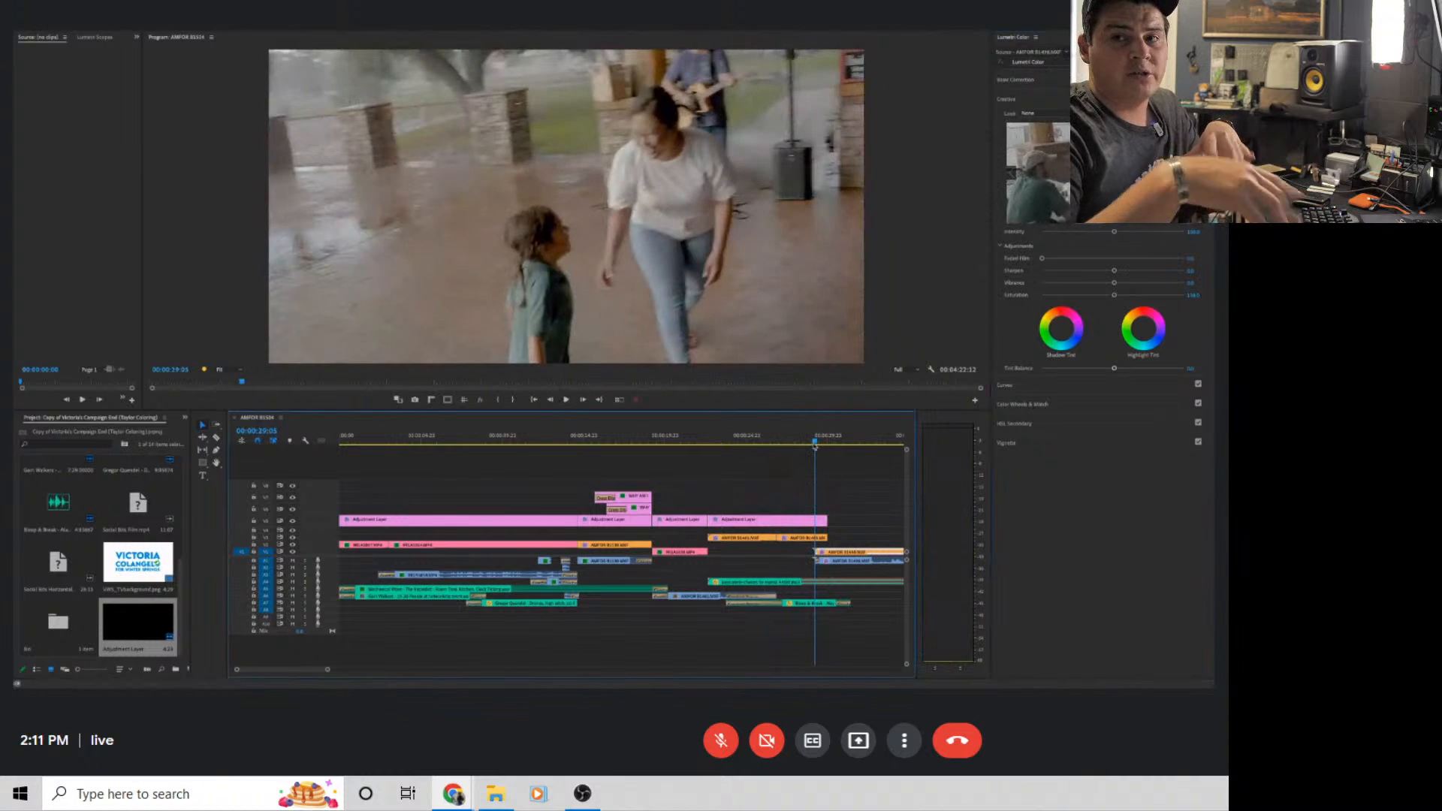
click(799, 445)
drag(800, 446, 803, 446)
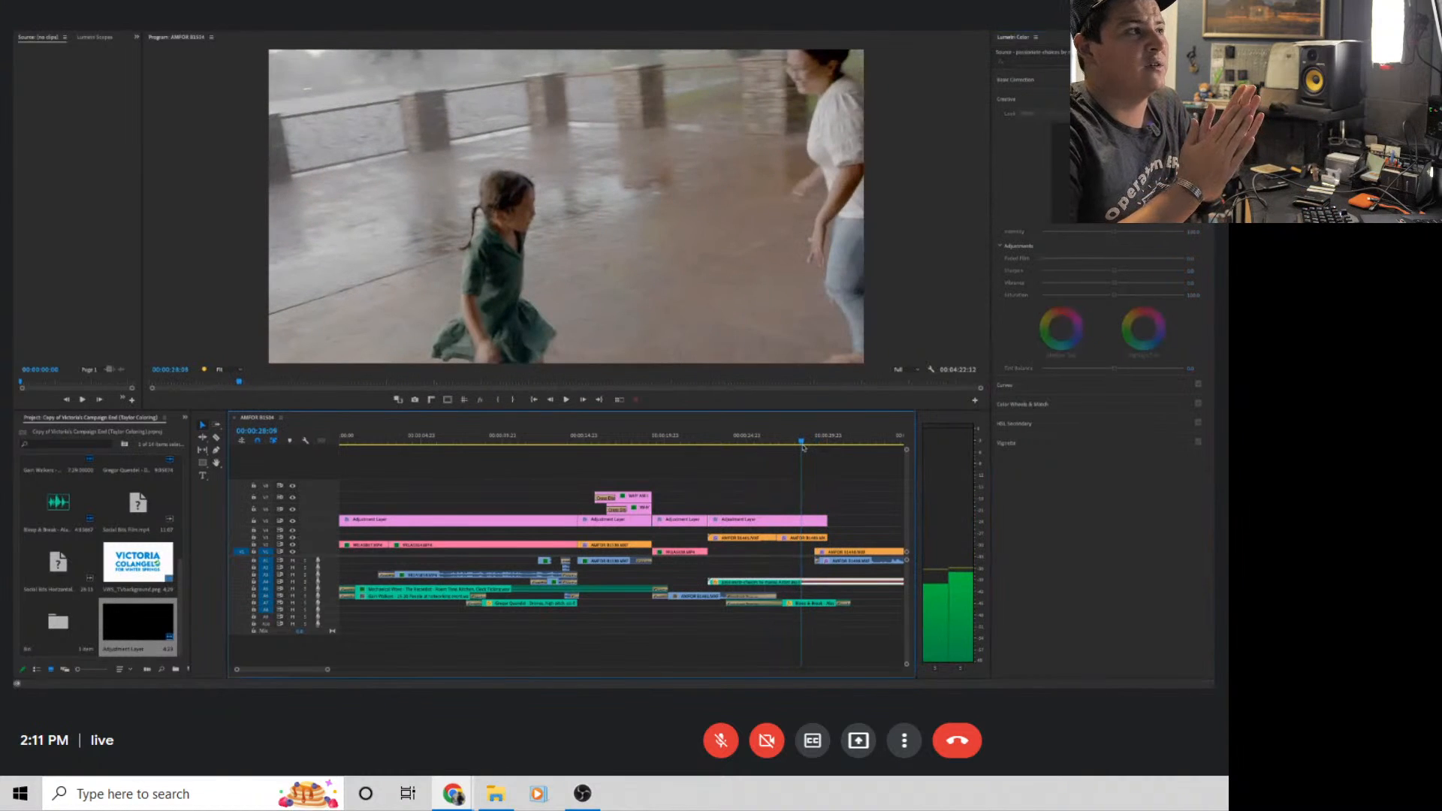
click(1015, 81)
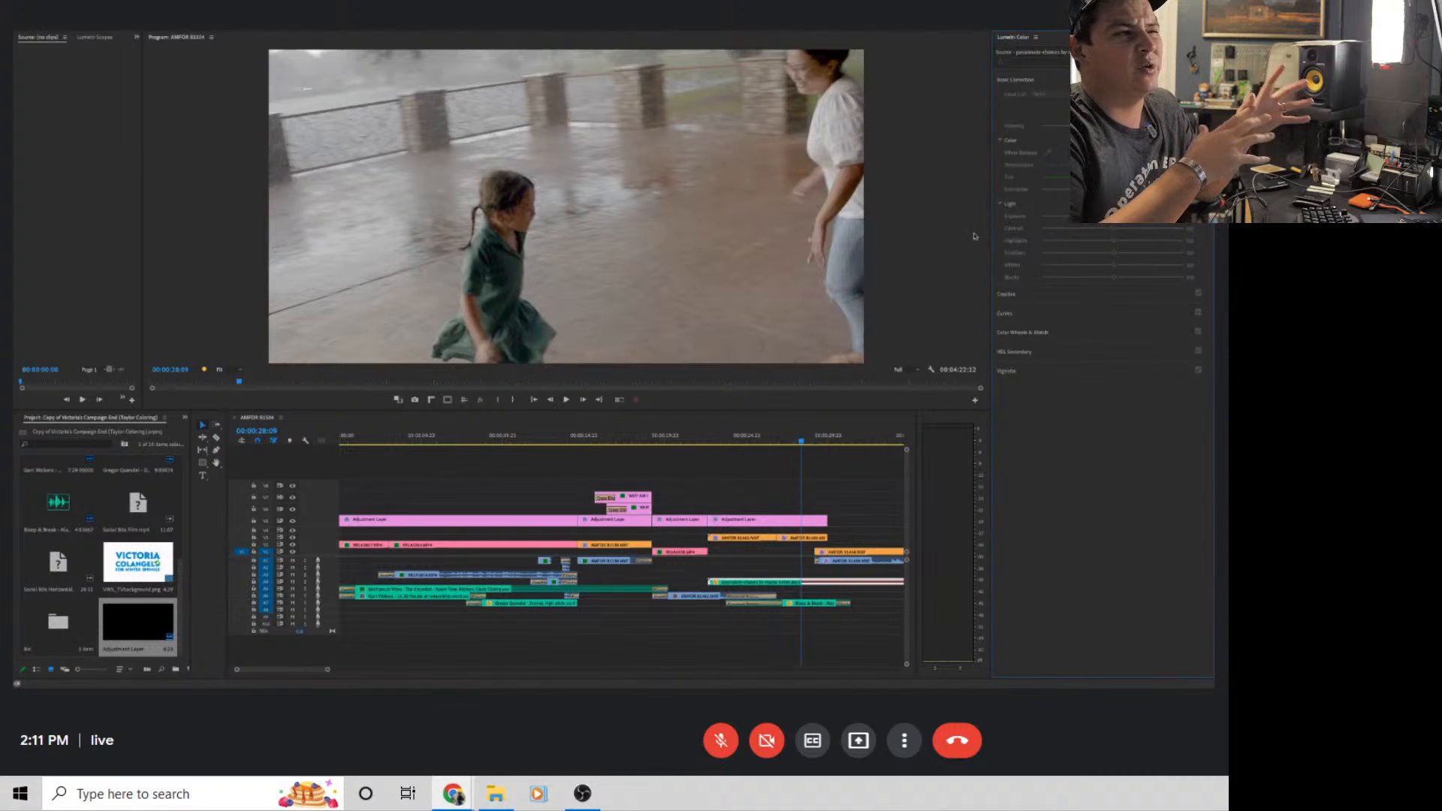
click(784, 520)
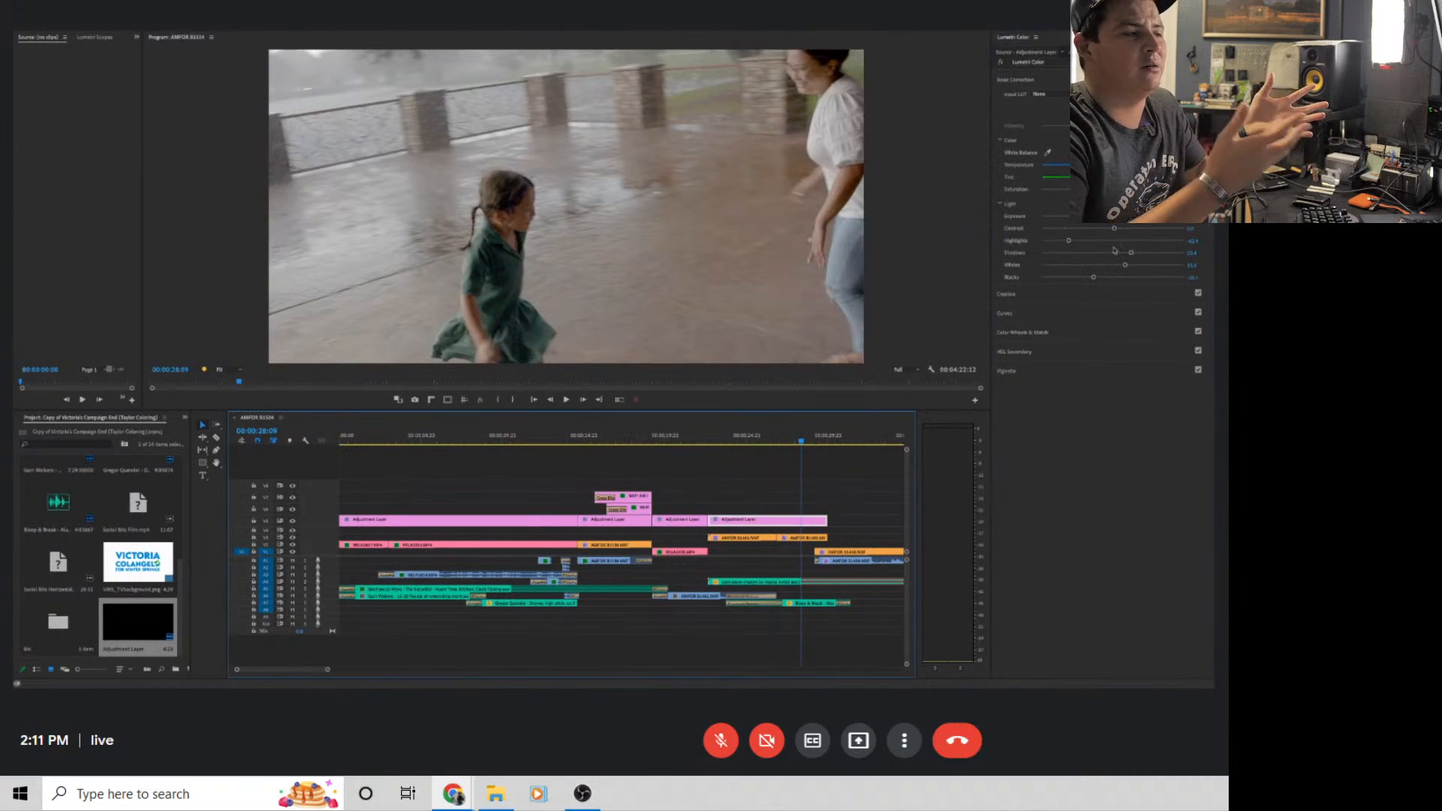
drag(1094, 278, 1089, 277)
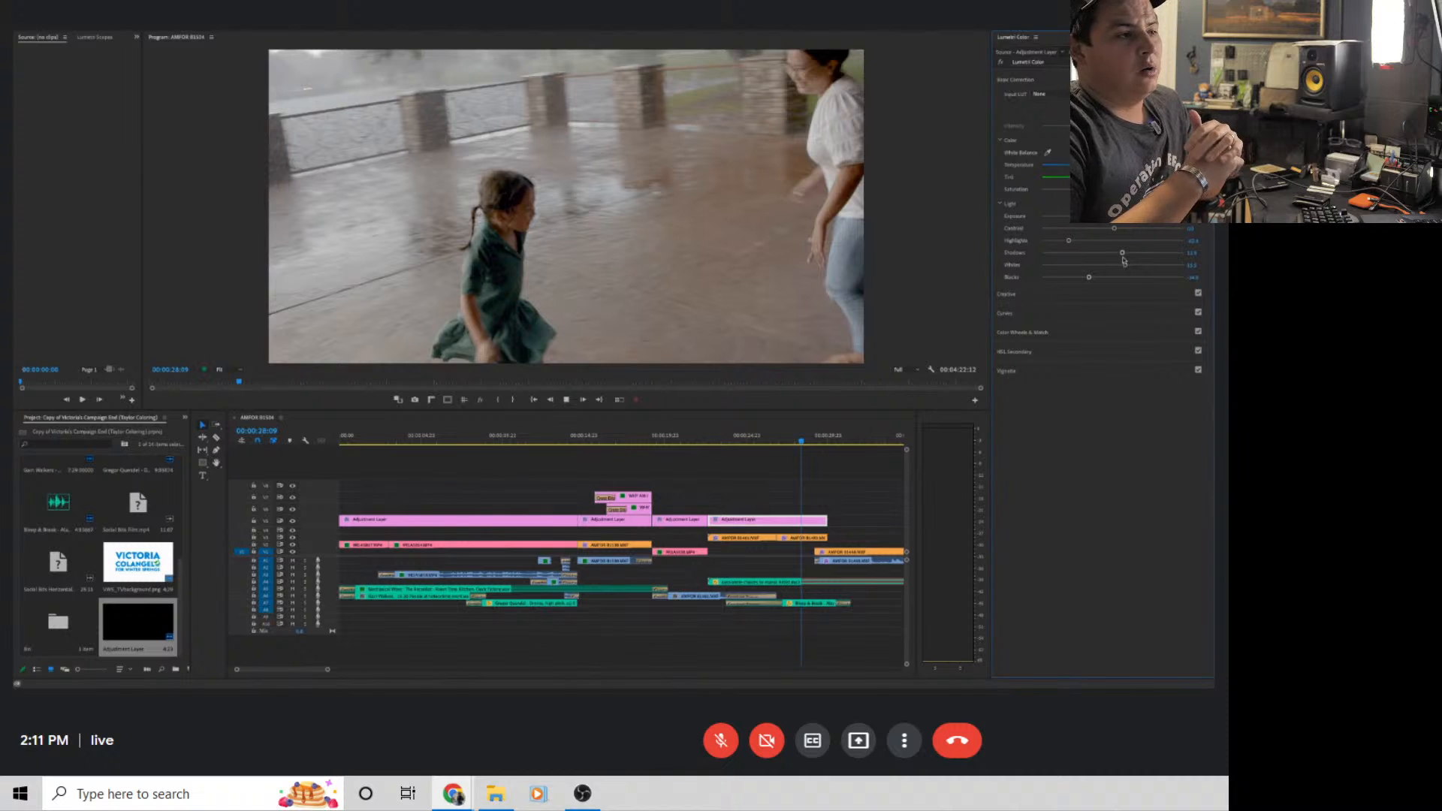
Play through the pavilion shots and extend their adjustment layer to the end of the following picnic-table clip
key(space)
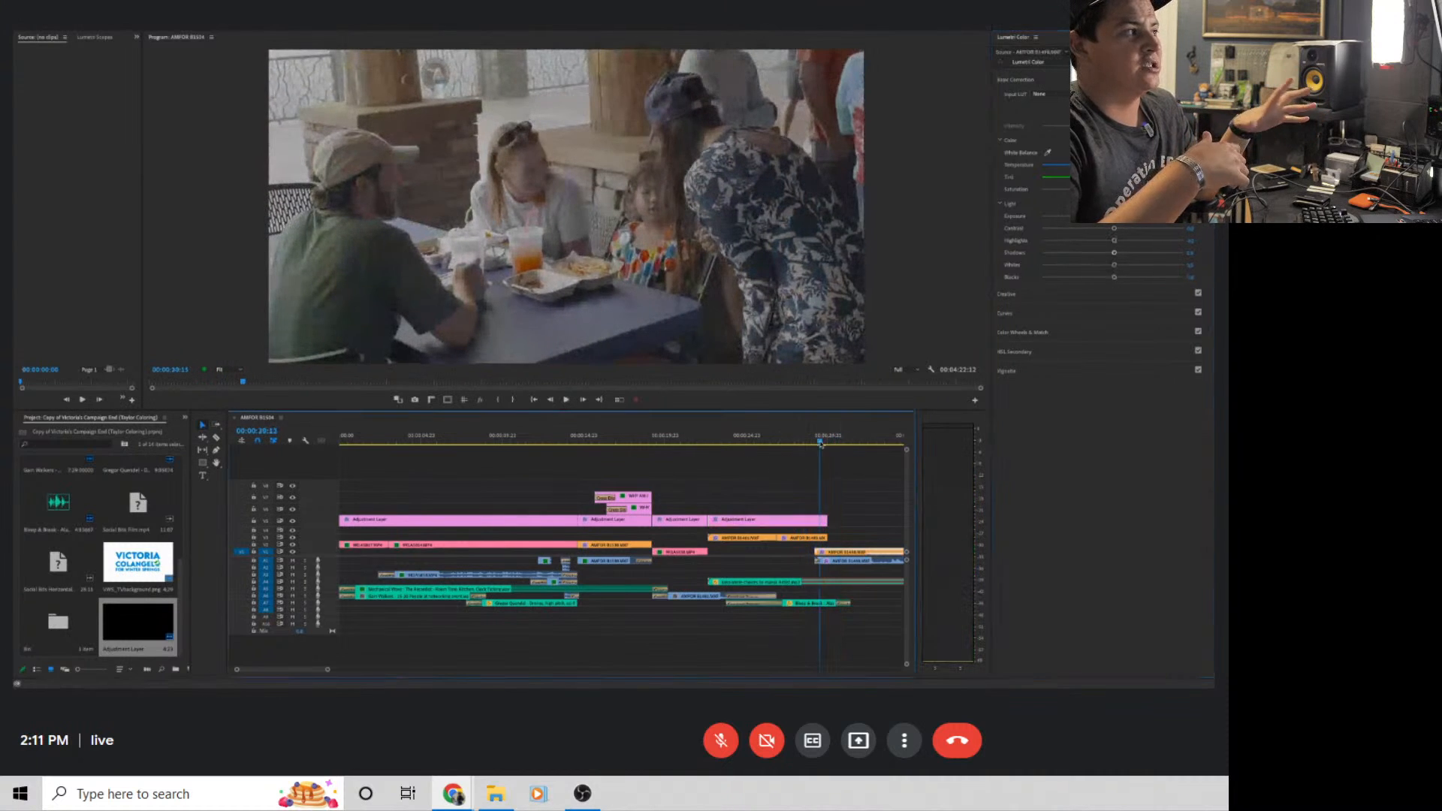
click(738, 445)
key(space)
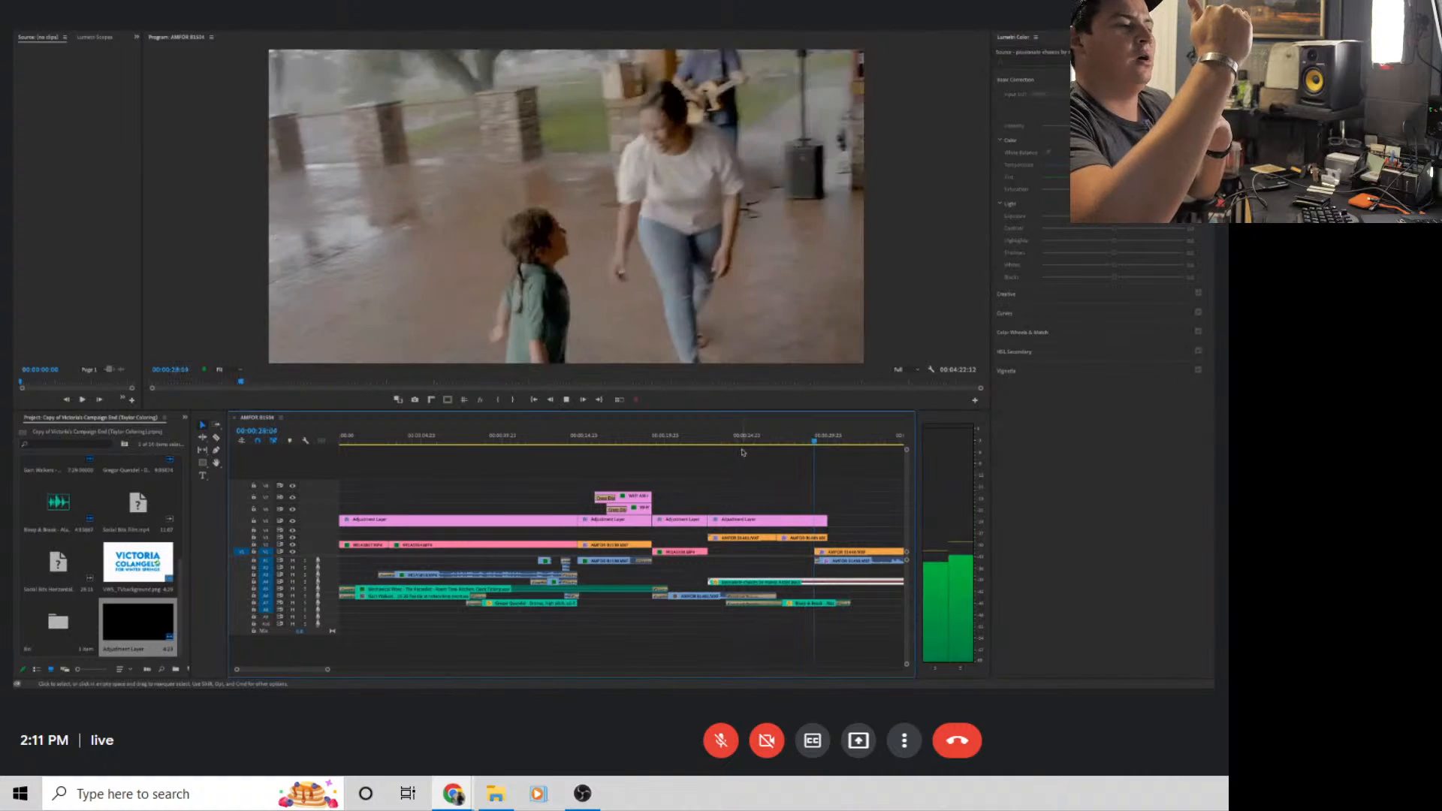
key(space)
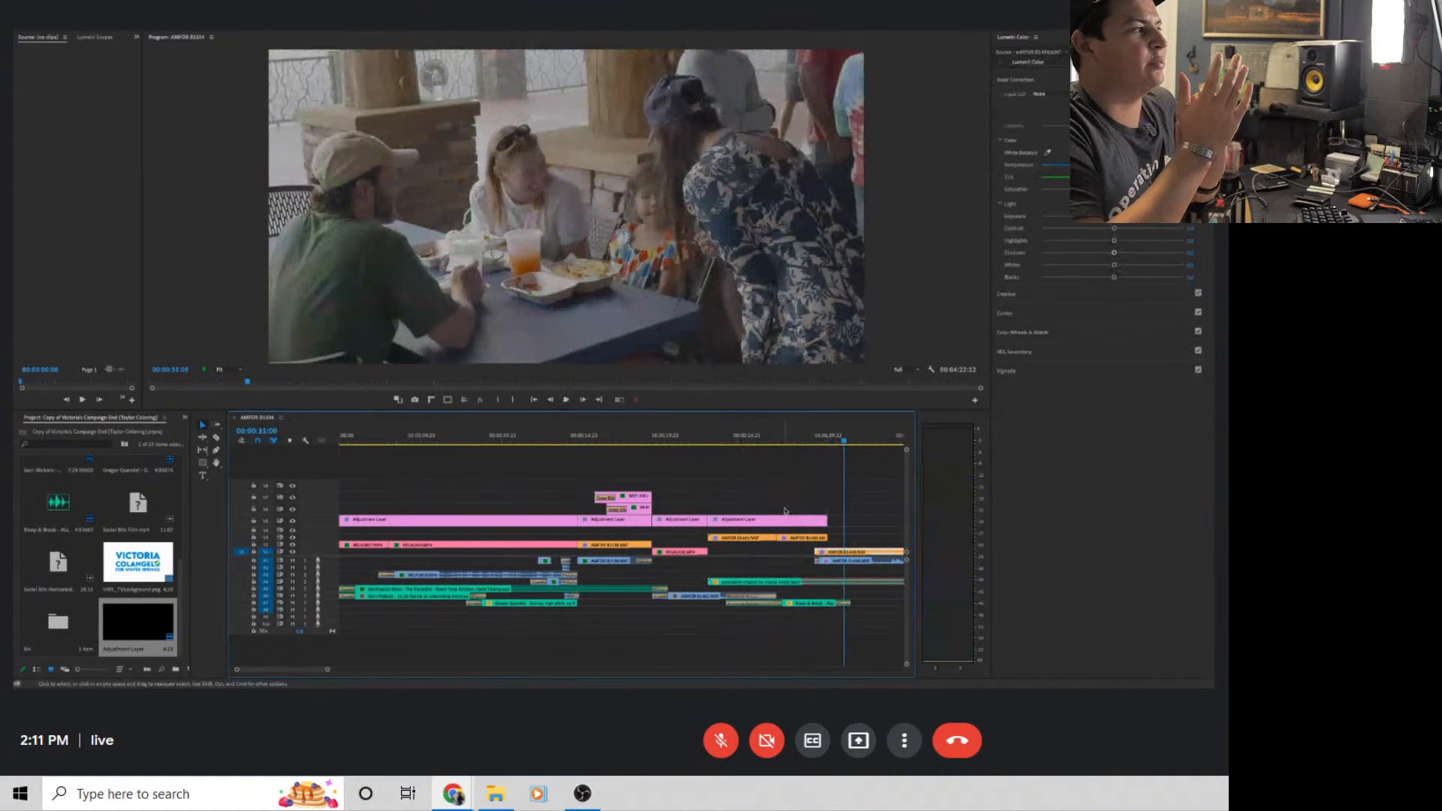
drag(825, 519, 860, 520)
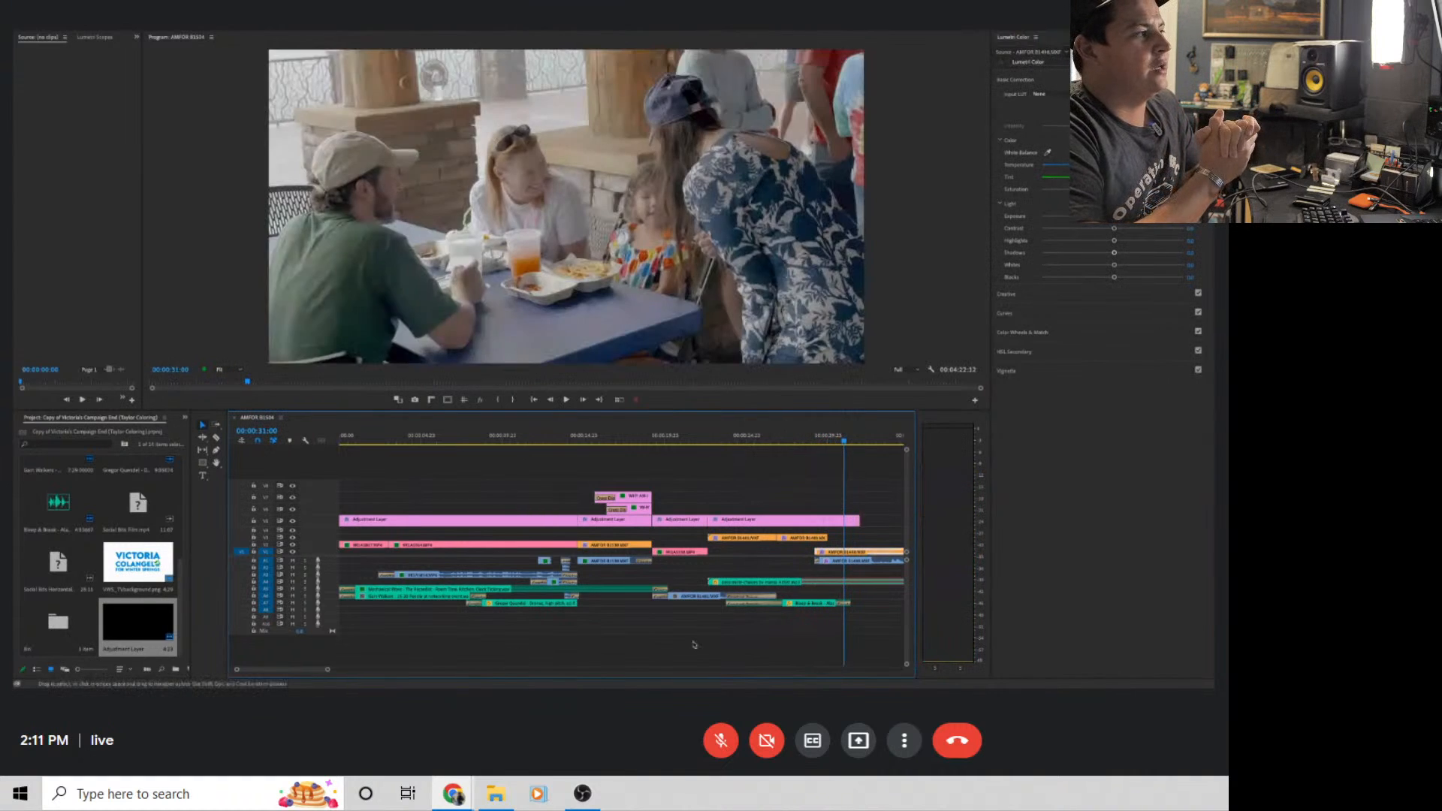
drag(325, 671, 334, 671)
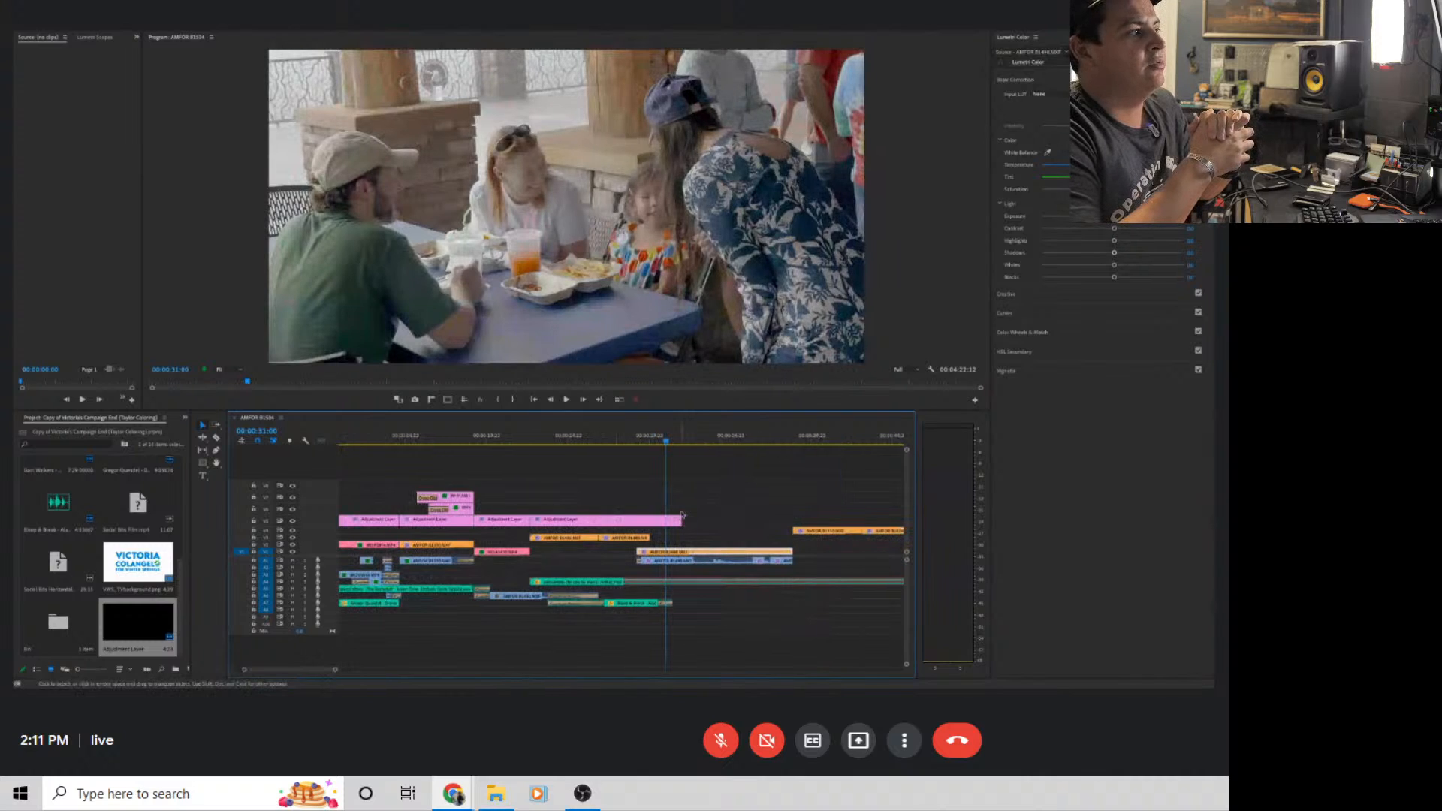
drag(682, 520, 769, 515)
Increase the contrast of the extended adjustment layer while viewing the family at the picnic table
key(space)
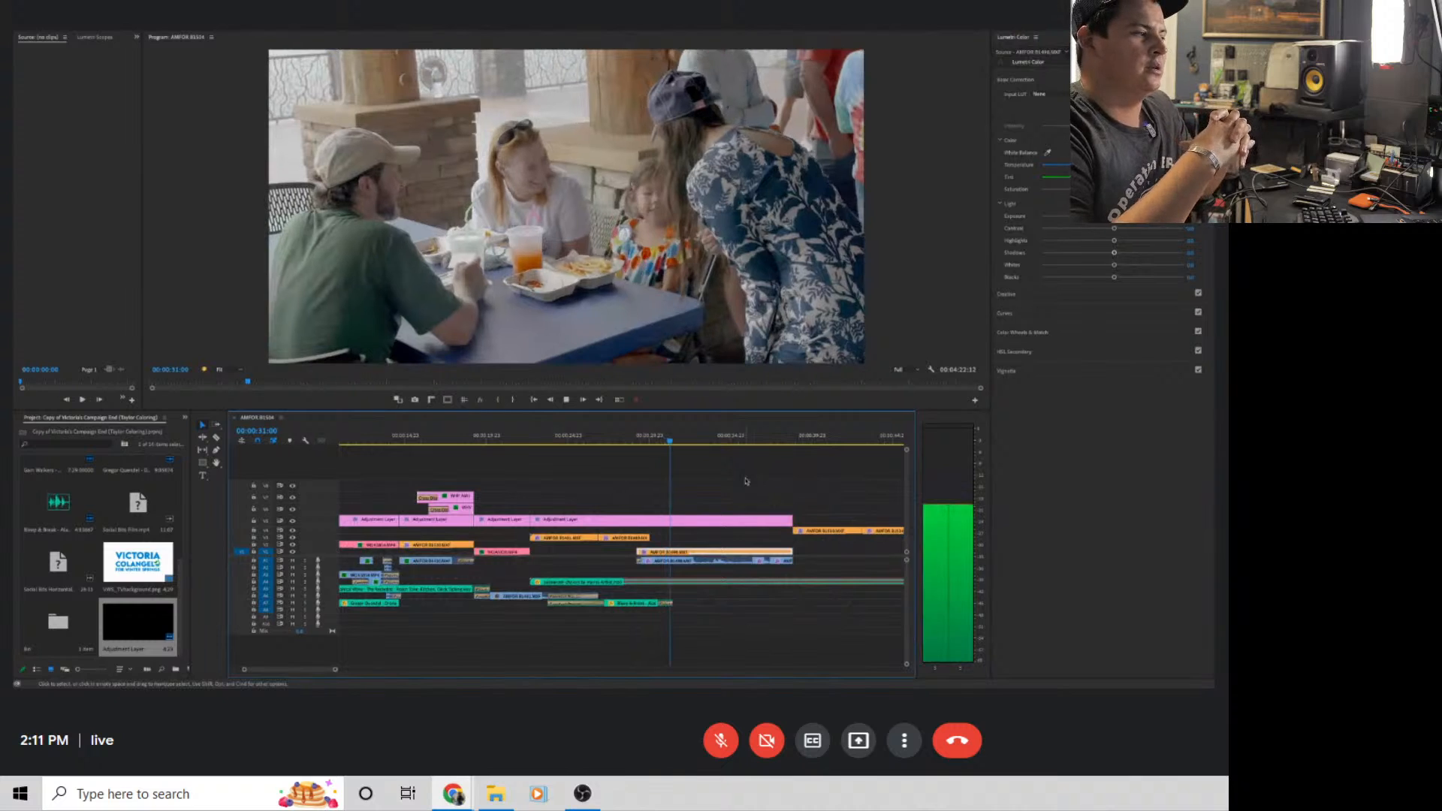
click(700, 525)
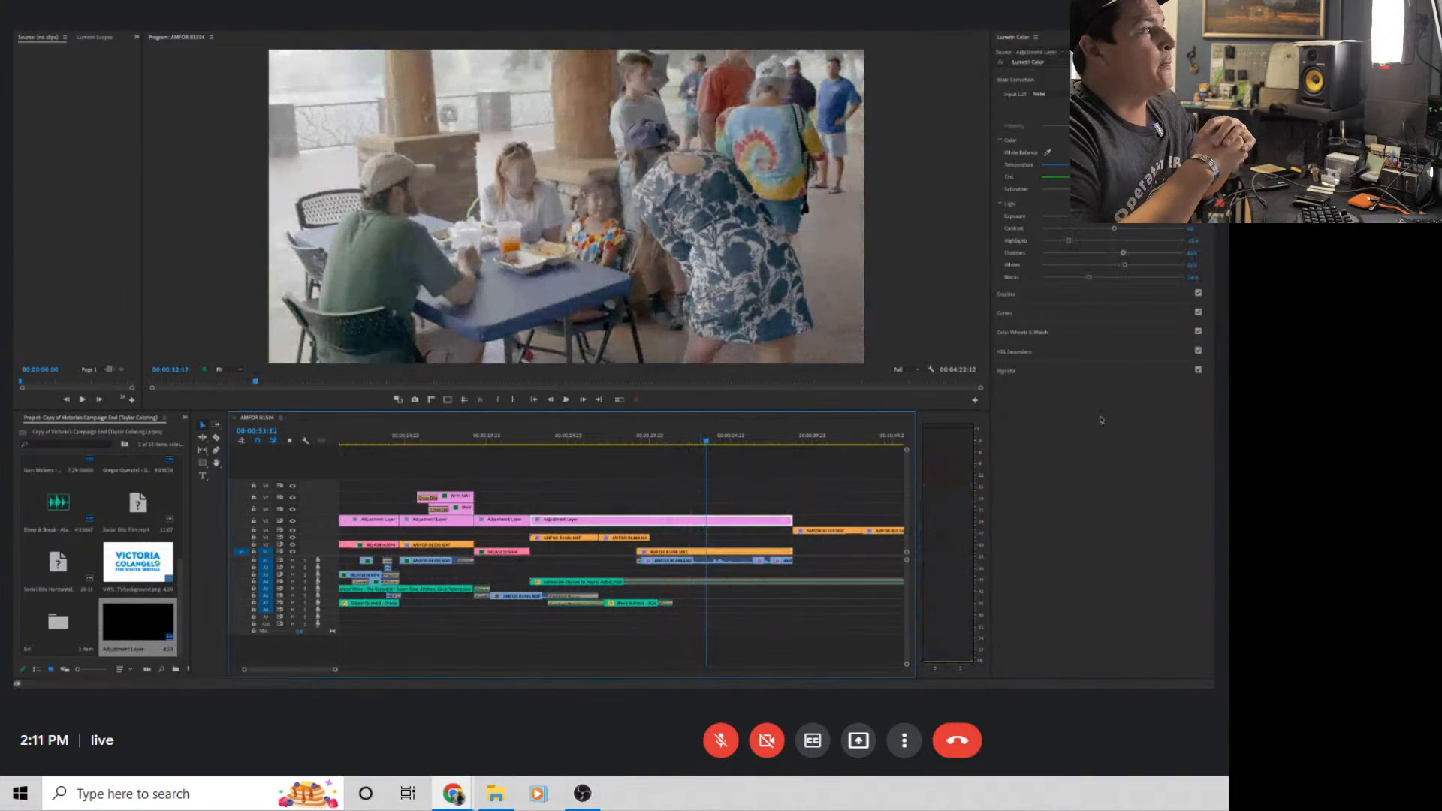
drag(1115, 229, 1123, 230)
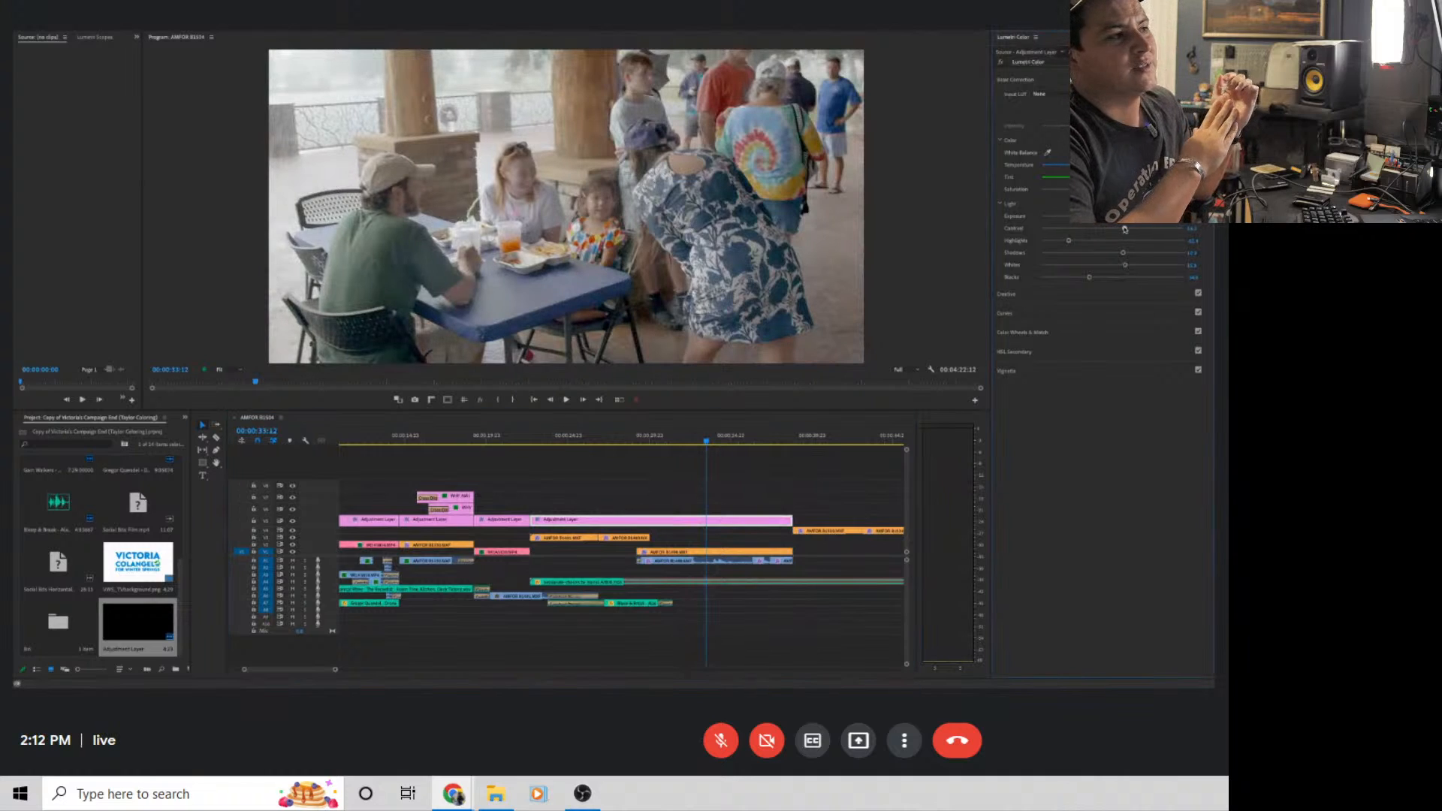
drag(1123, 230, 1142, 228)
Review the picnic-table shot, comparing it with the adjustment layer track hidden and shown
key(space)
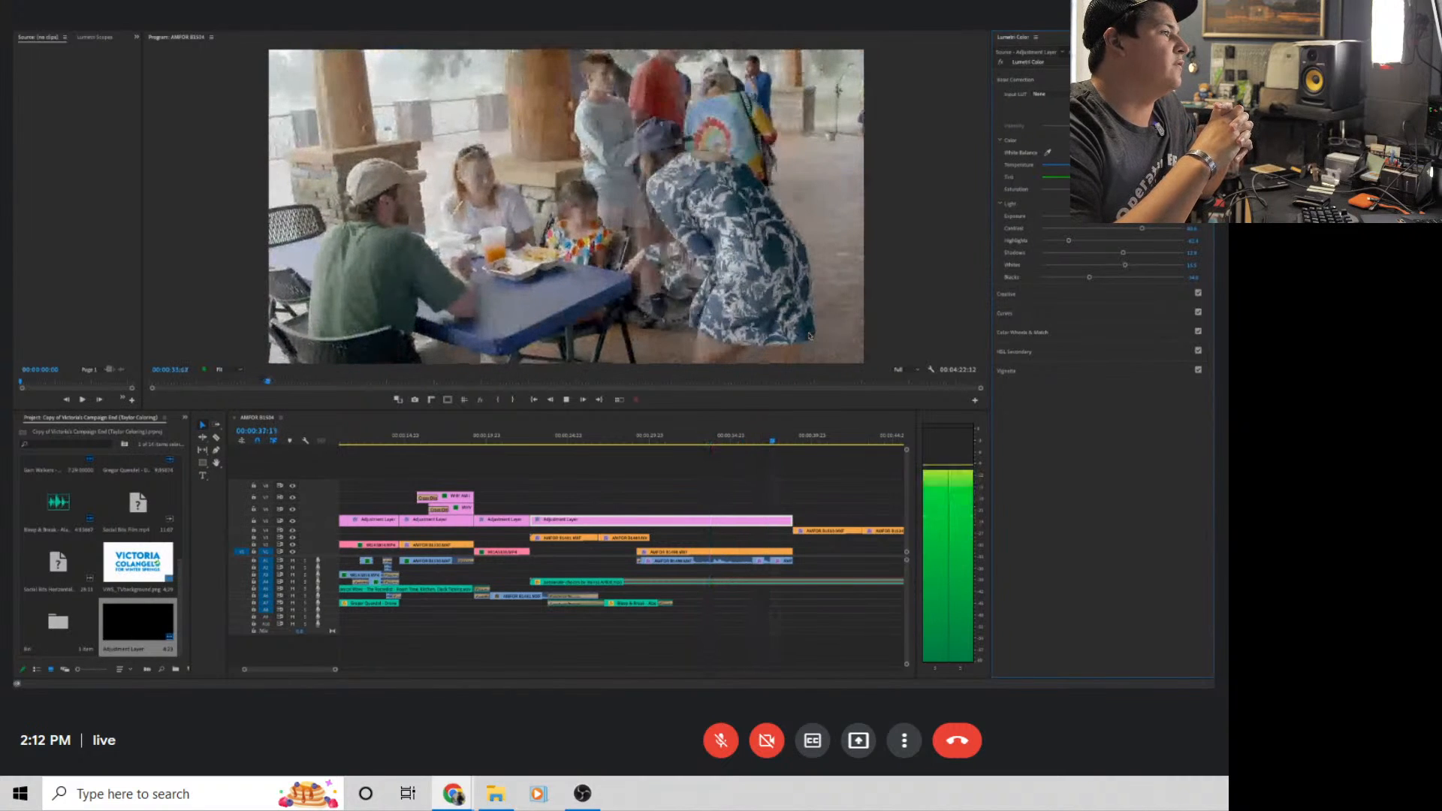
key(space)
click(293, 521)
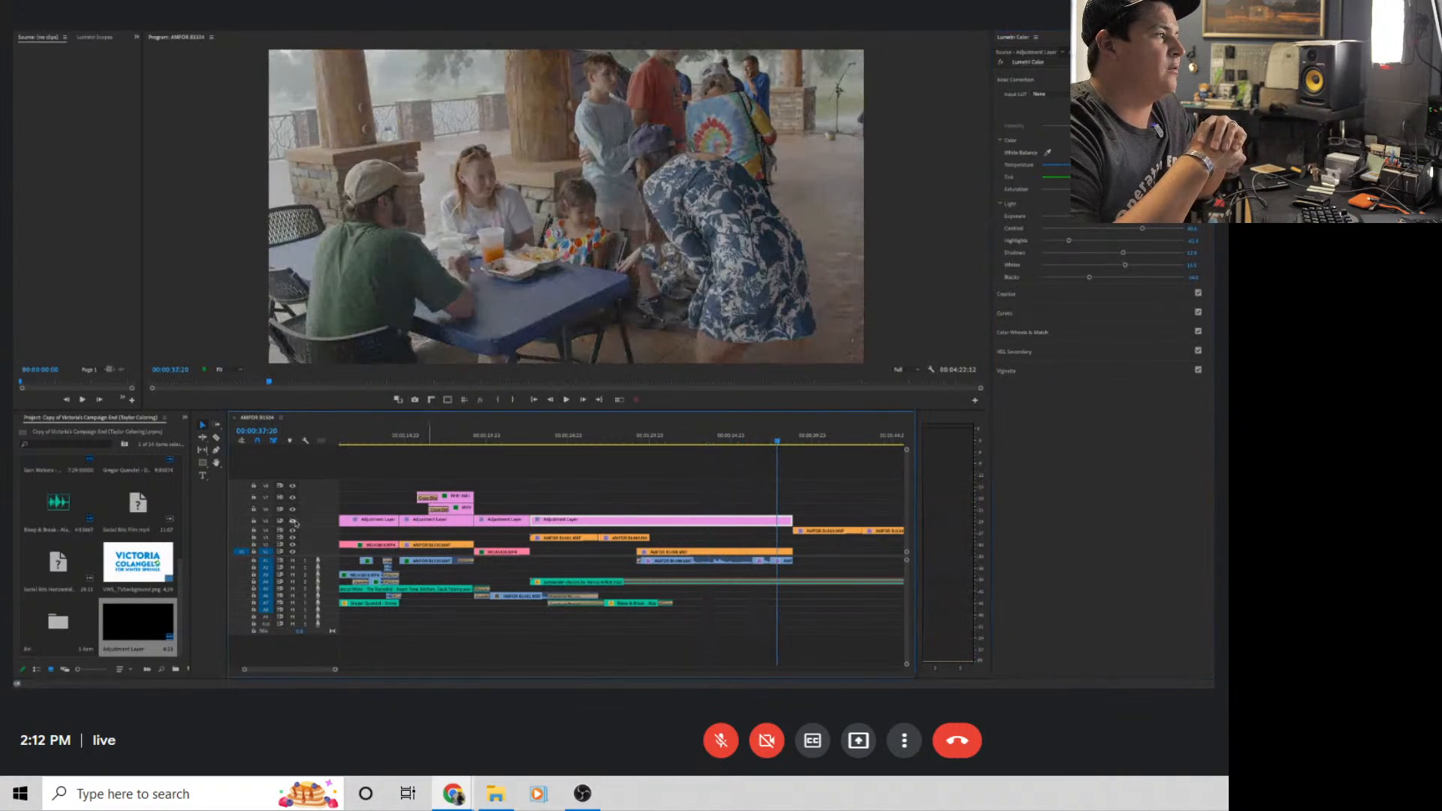
click(293, 522)
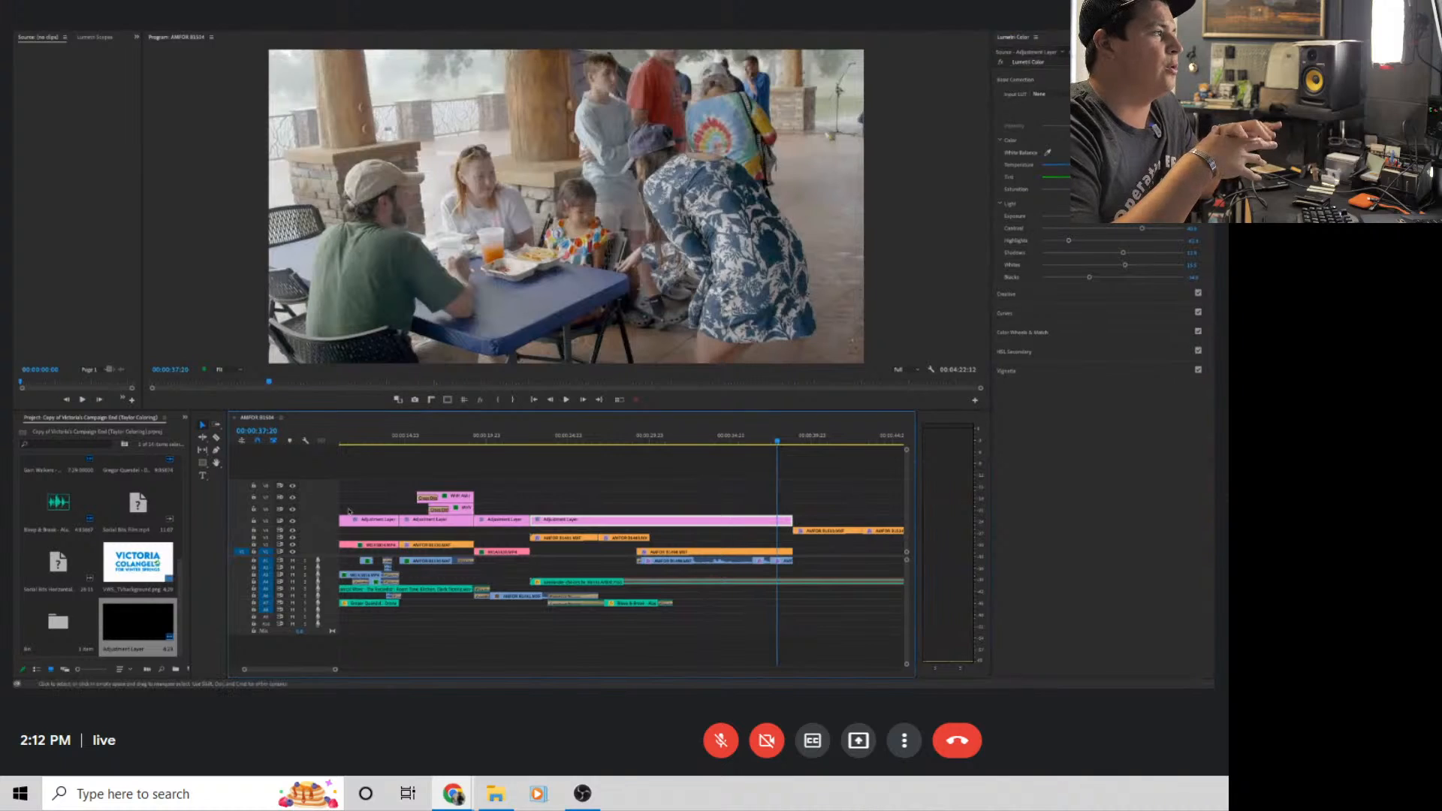
click(671, 445)
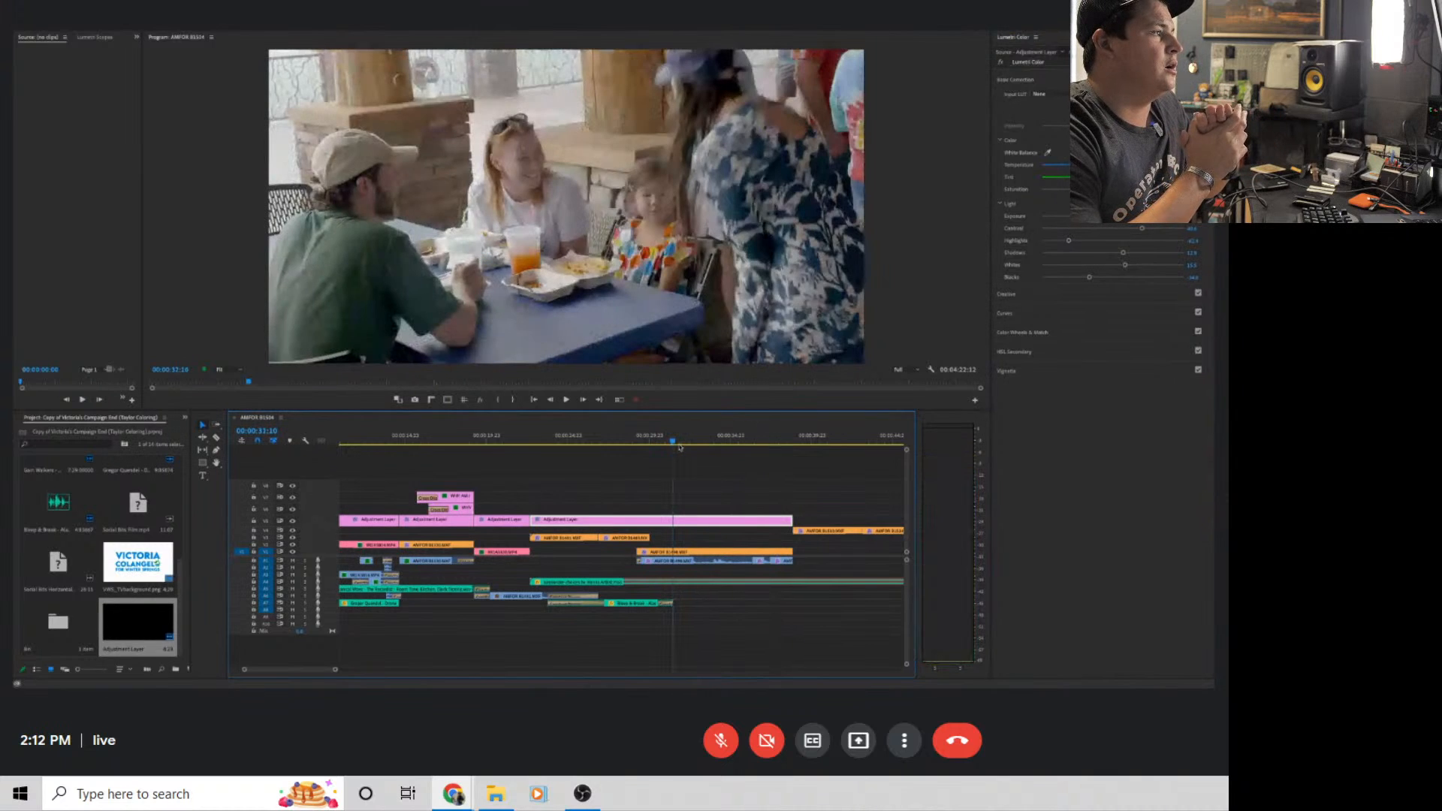
Play past the picnic-table shot and extend its adjustment layer over the following food-truck, rainy parking-lot and table-conversation shots
key(space)
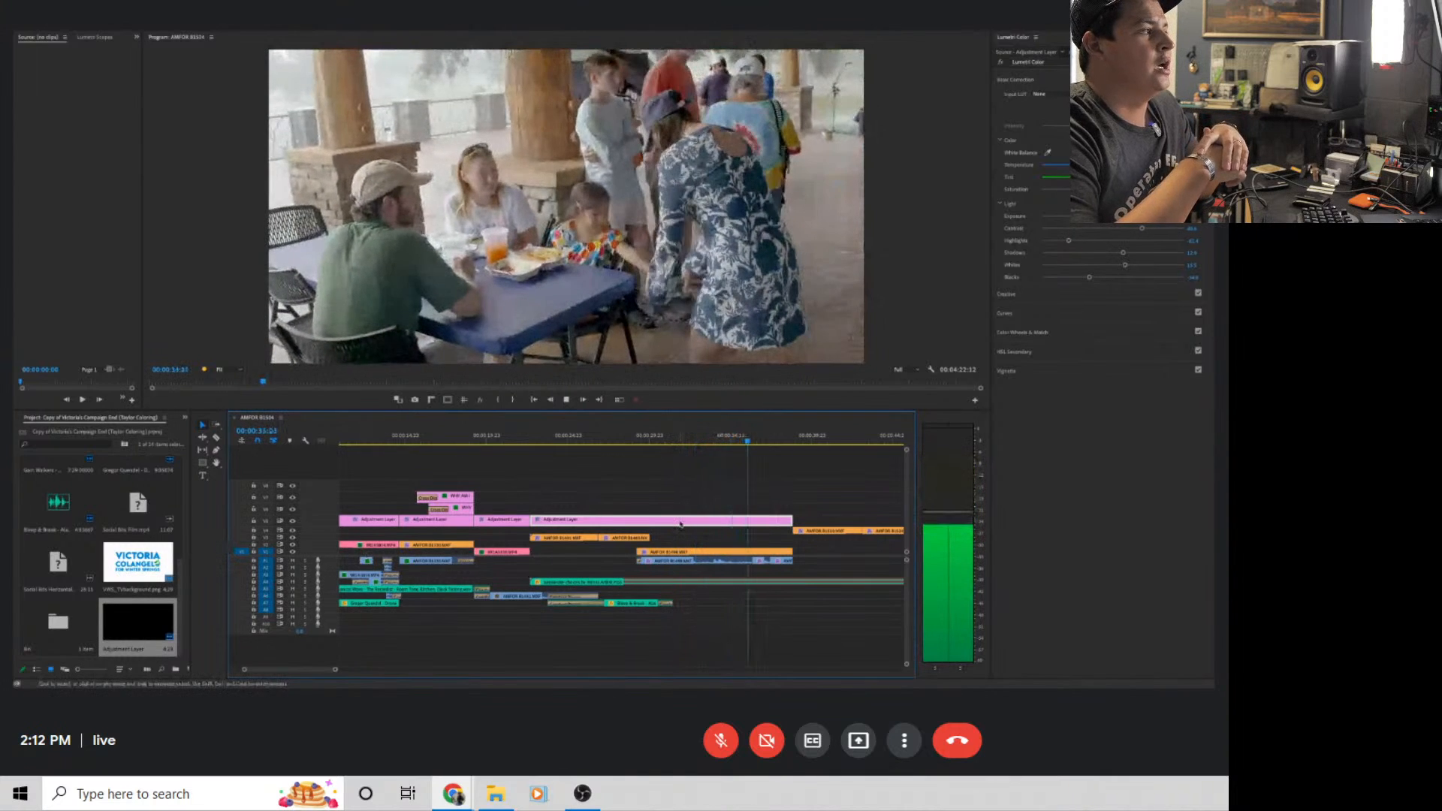
drag(340, 674, 400, 675)
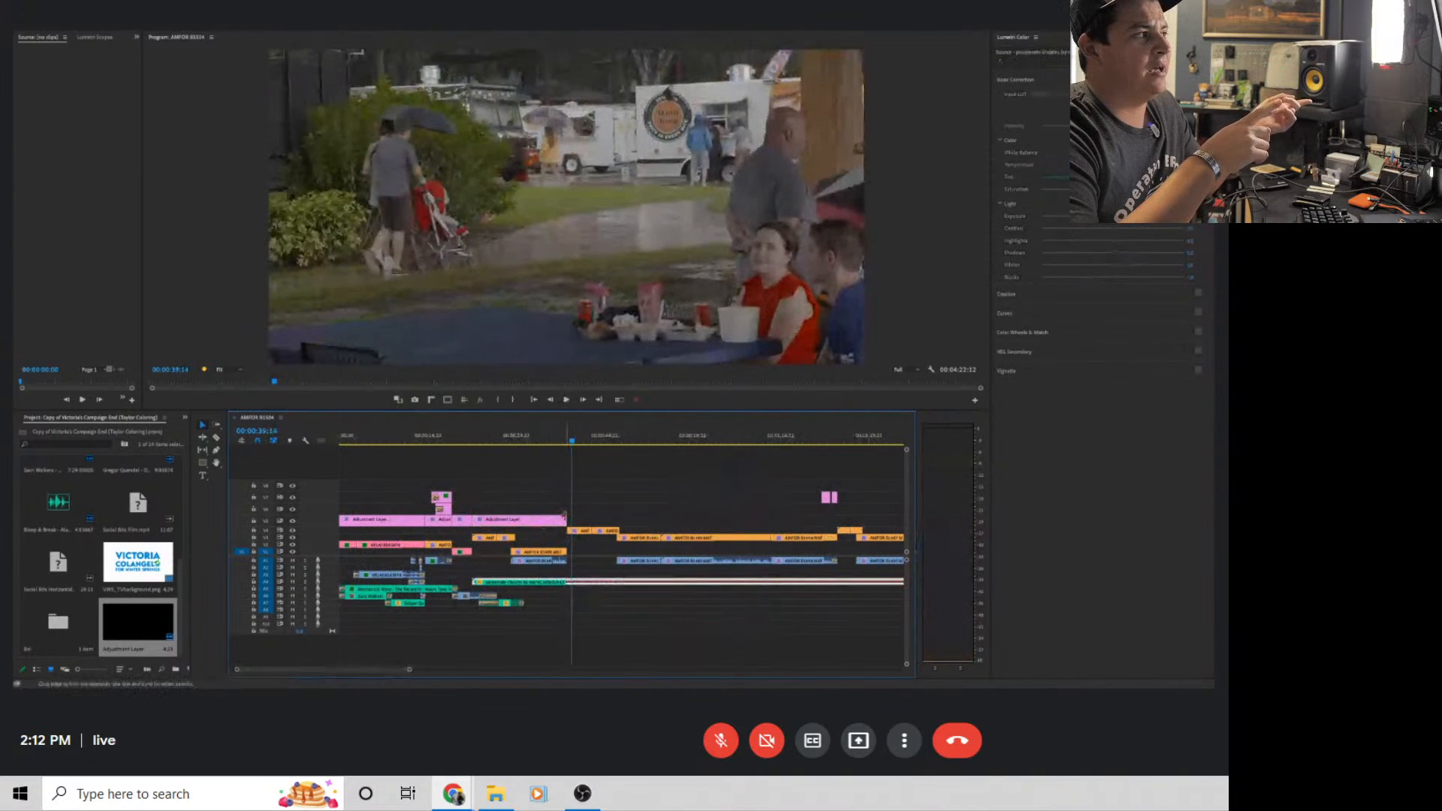
drag(567, 519, 866, 515)
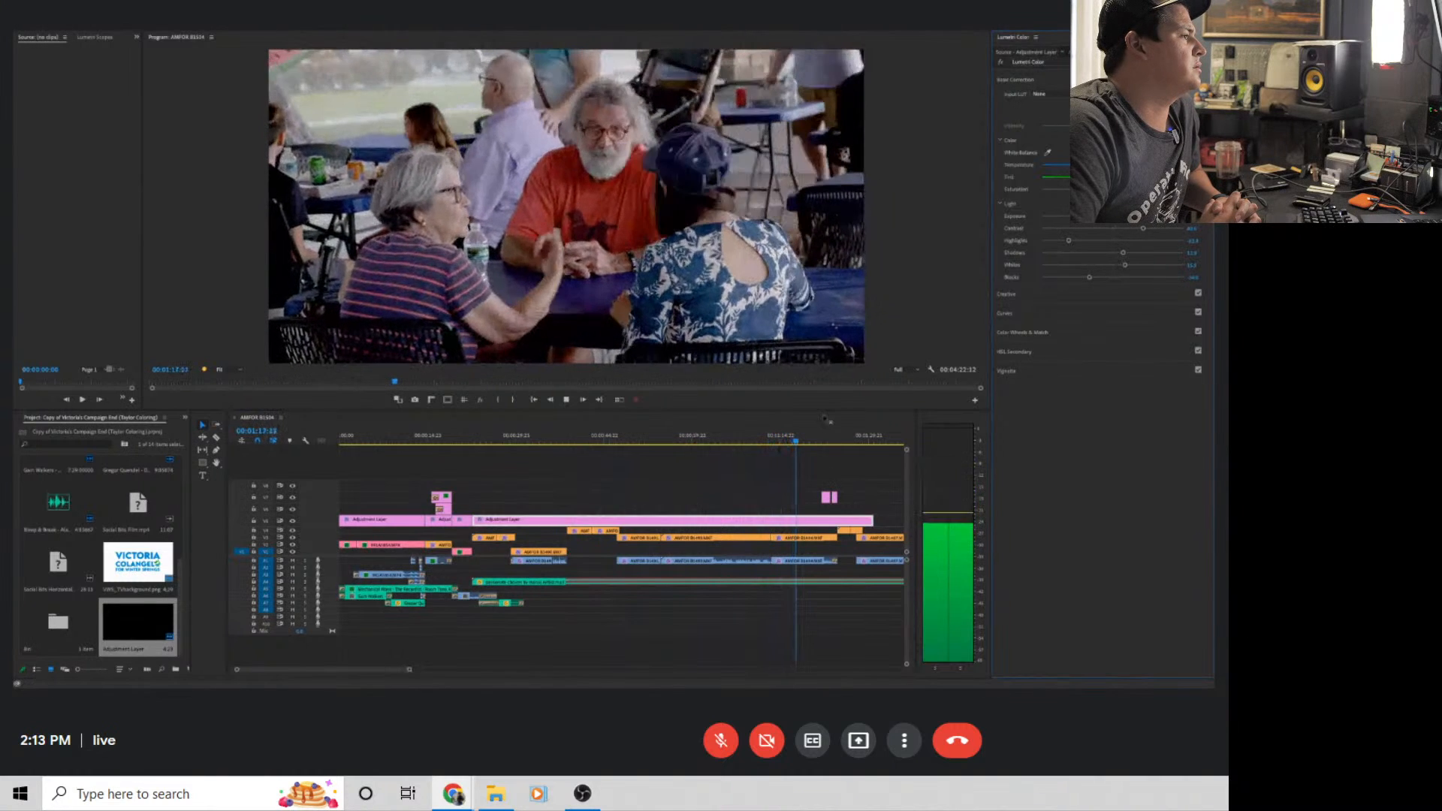
Play and scrub through the table-conversation shots to check how the extended adjustment layer's grade looks on each
key(space)
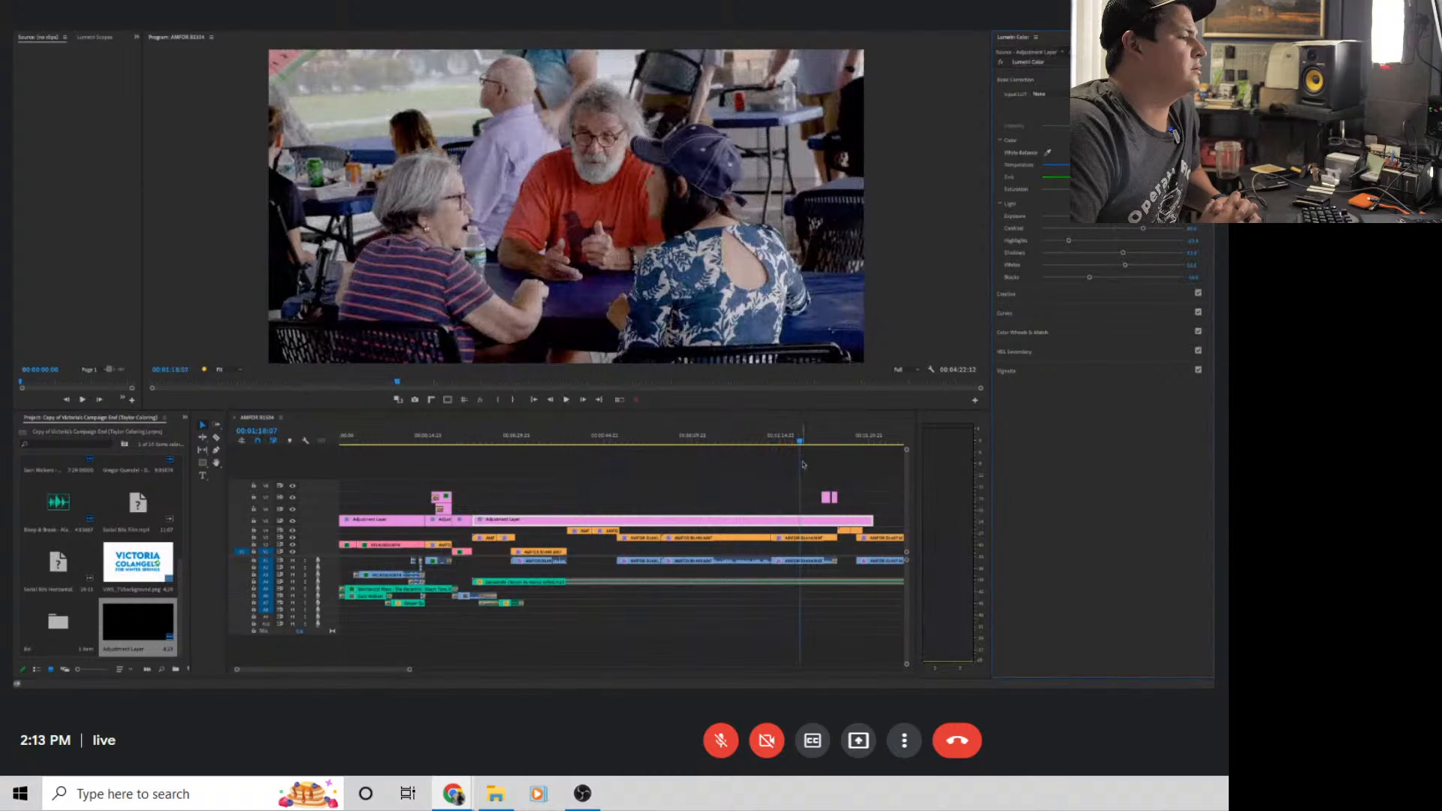
drag(802, 442, 734, 470)
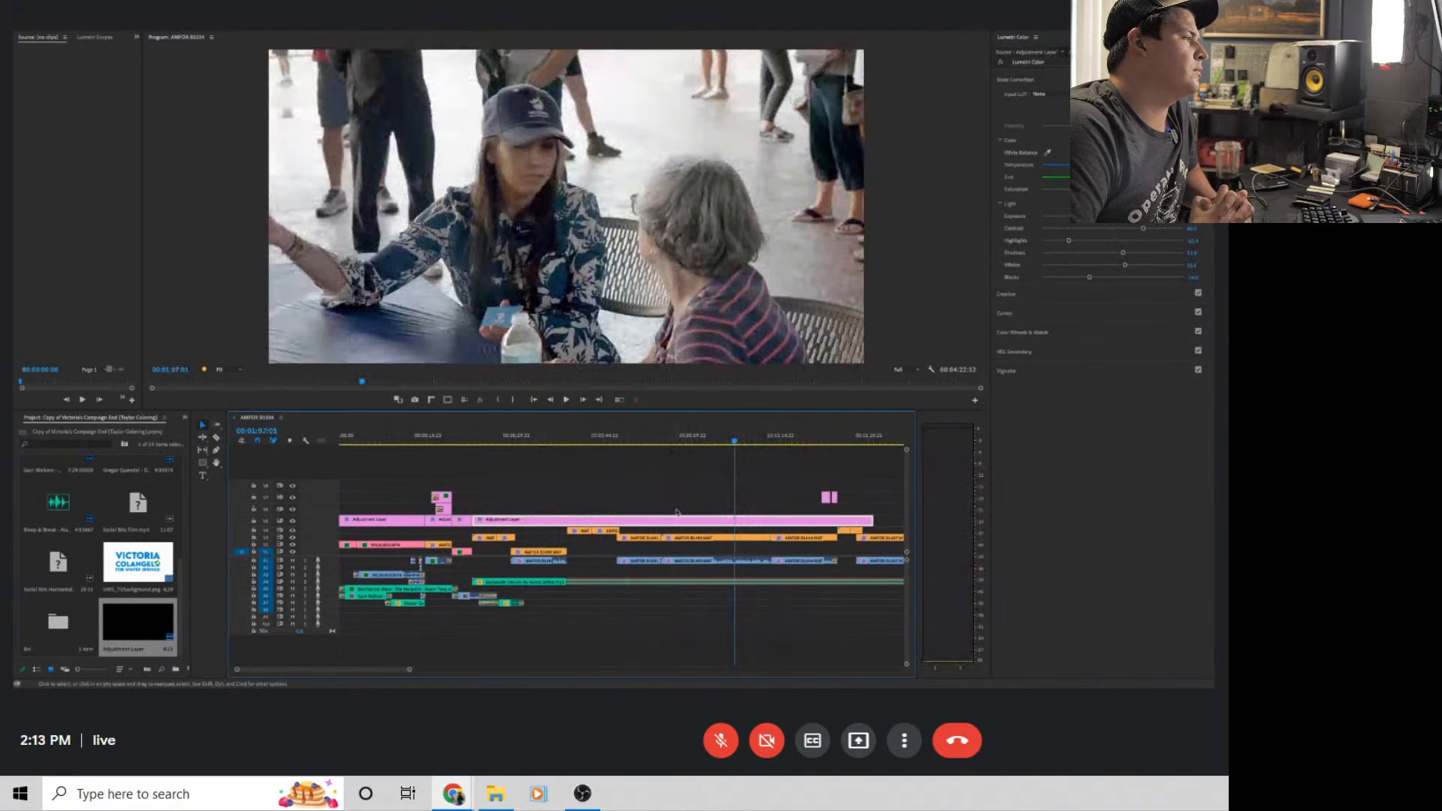
key(space)
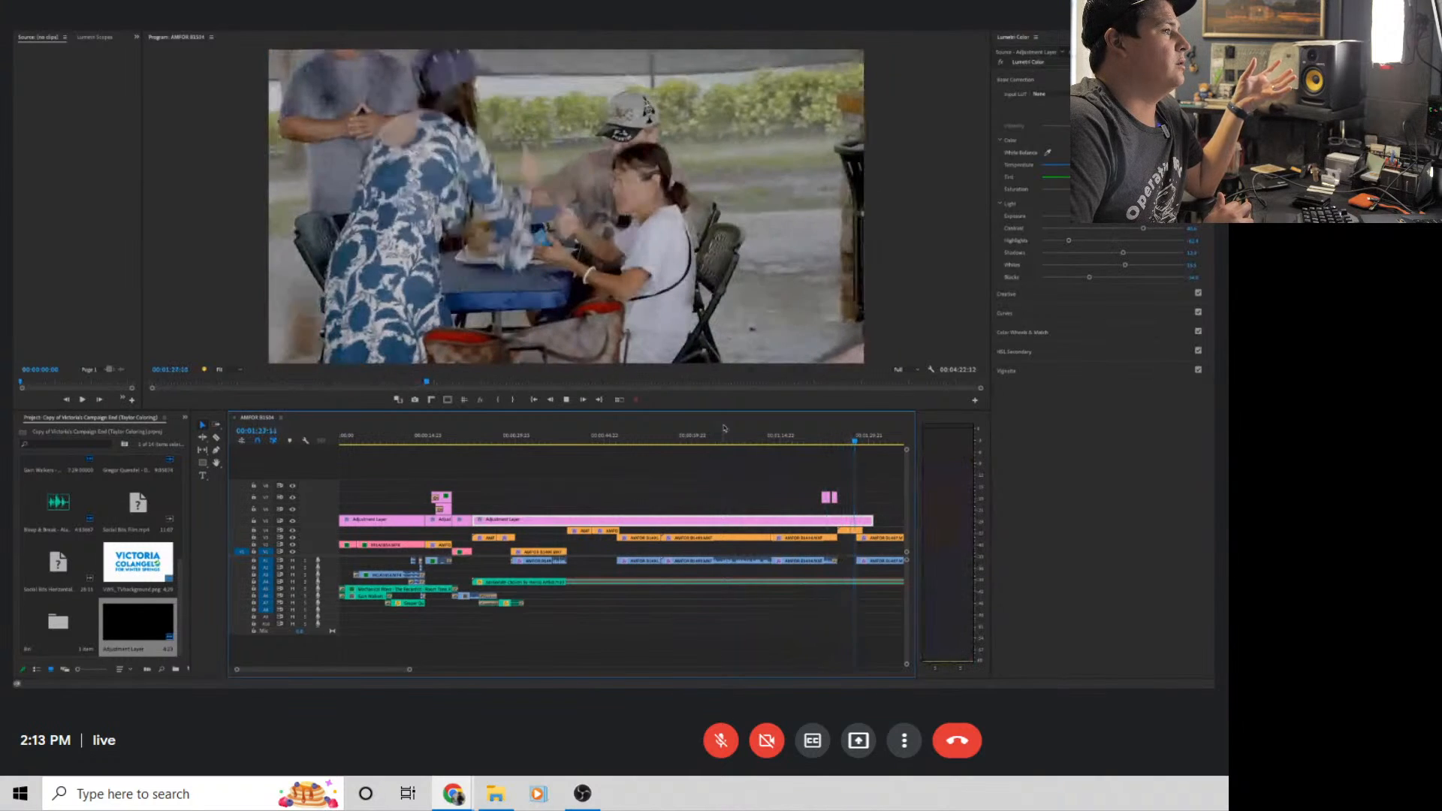
key(space)
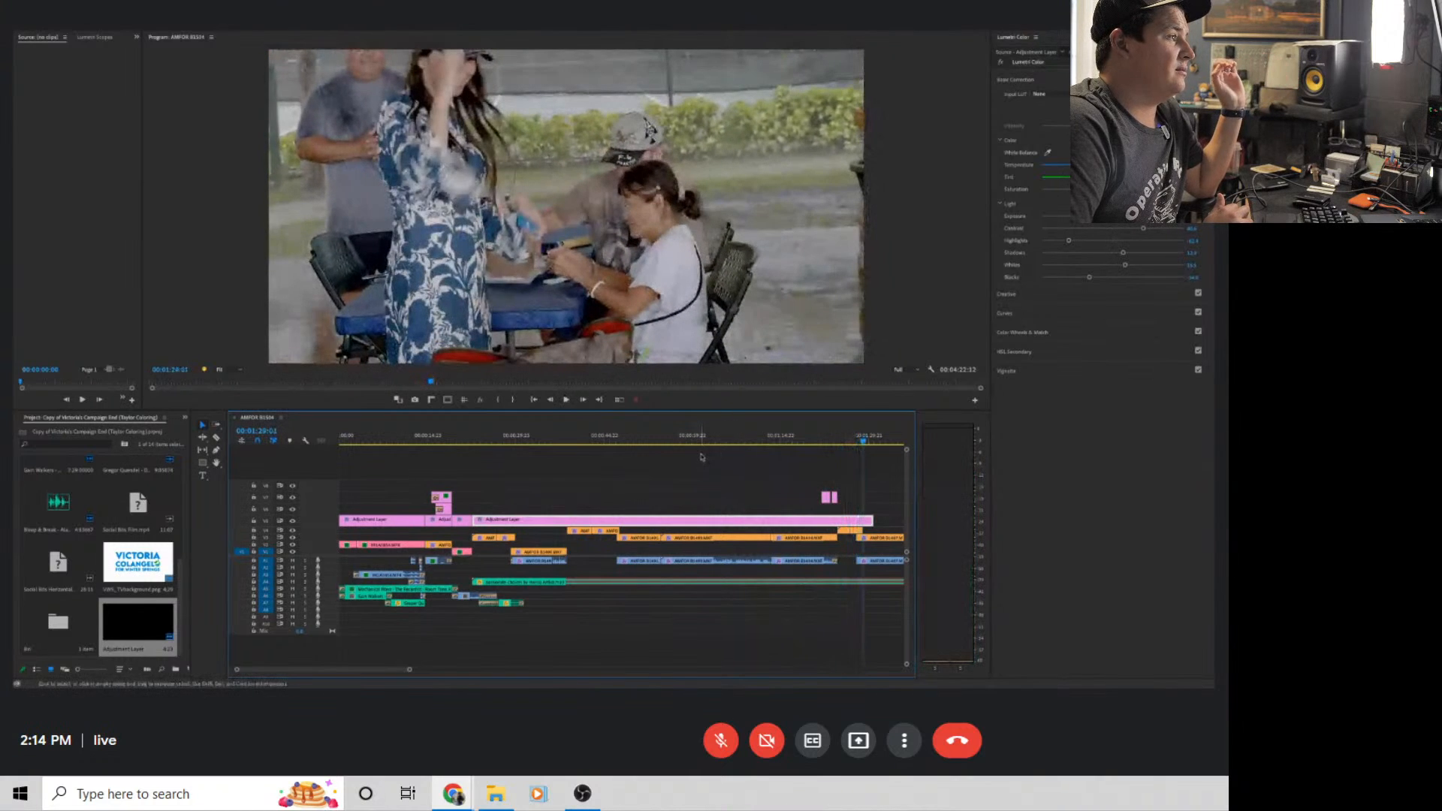
drag(866, 443, 744, 474)
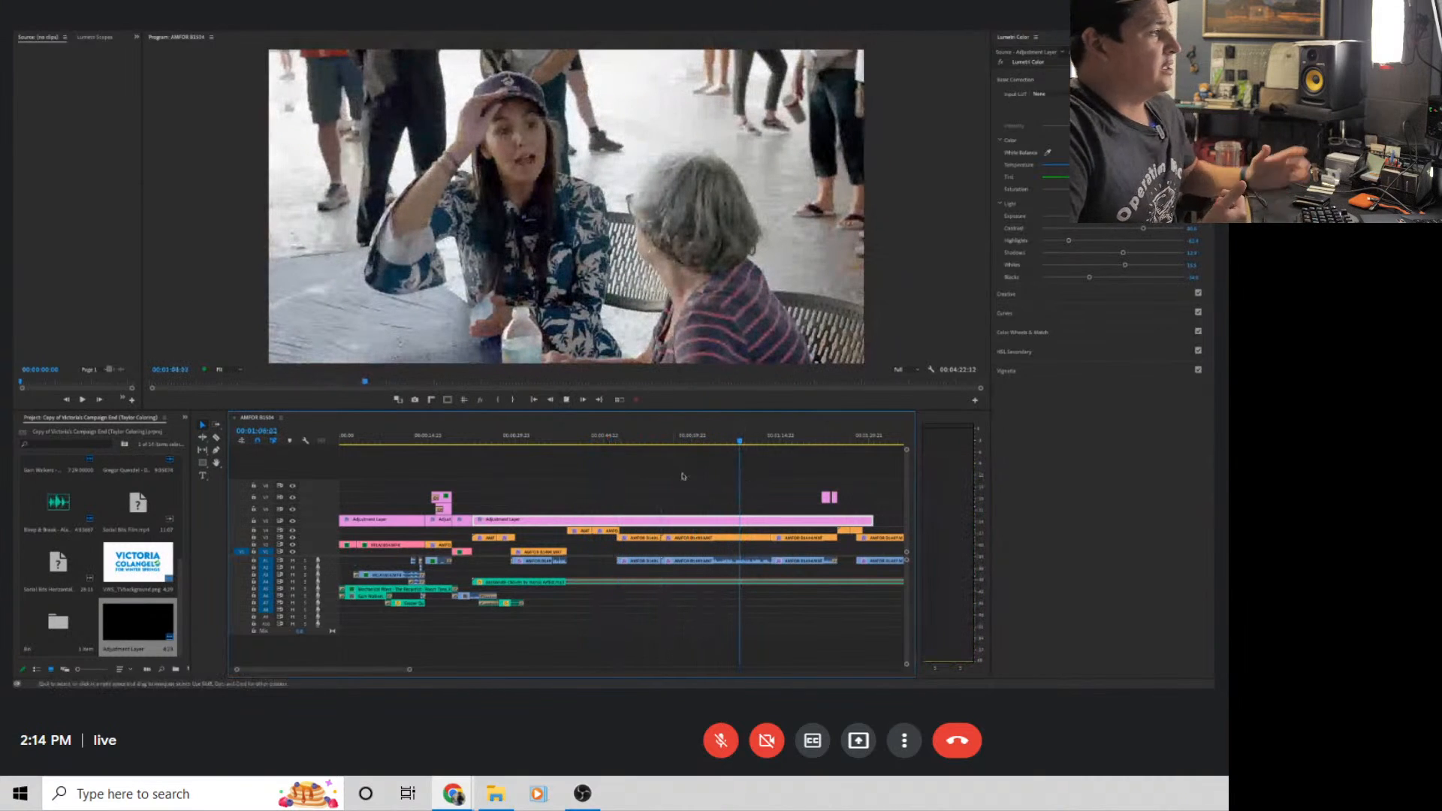
click(567, 399)
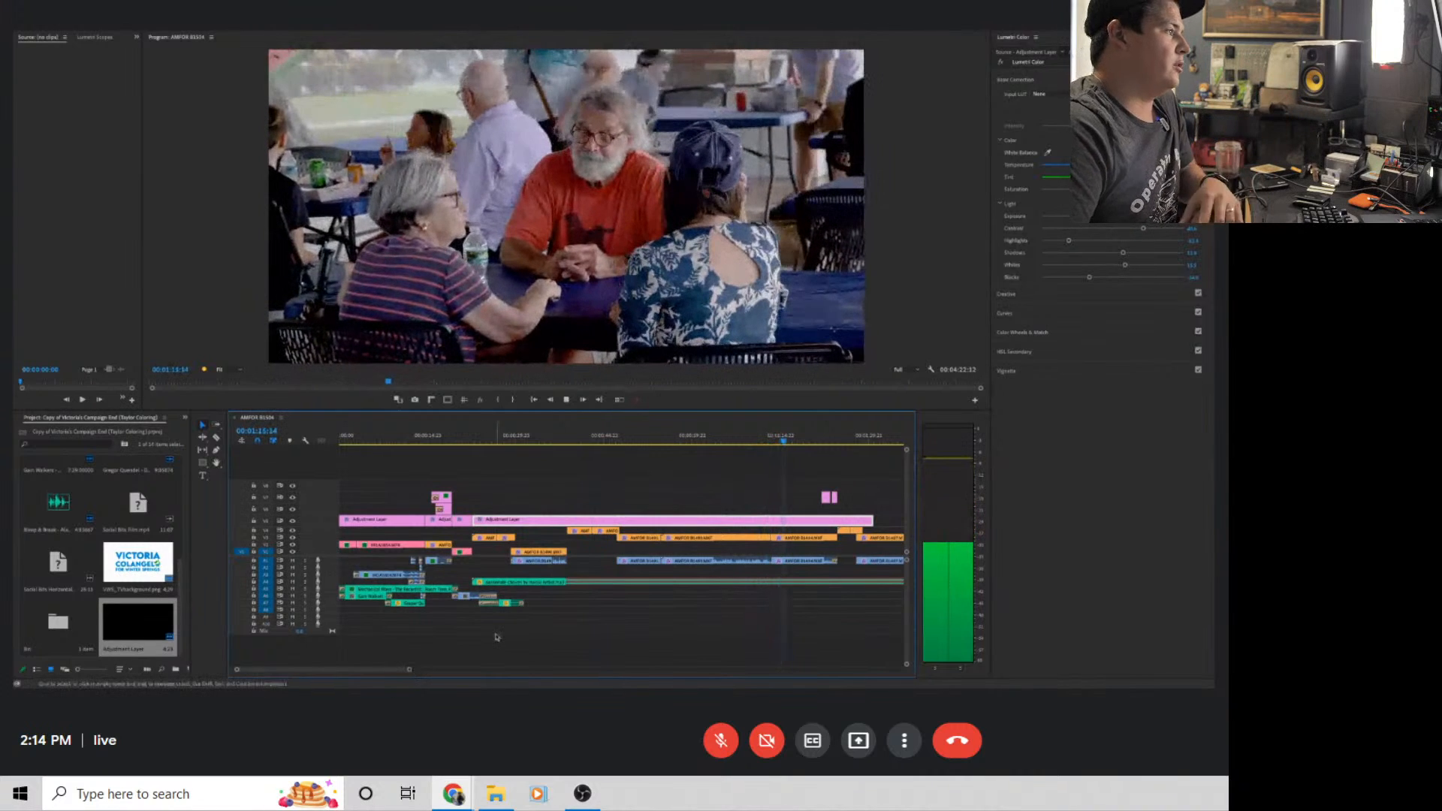
key(space)
Split the adjustment layer at the start of the shot with the man in the orange shirt, and raise the second part's highlights
click(772, 438)
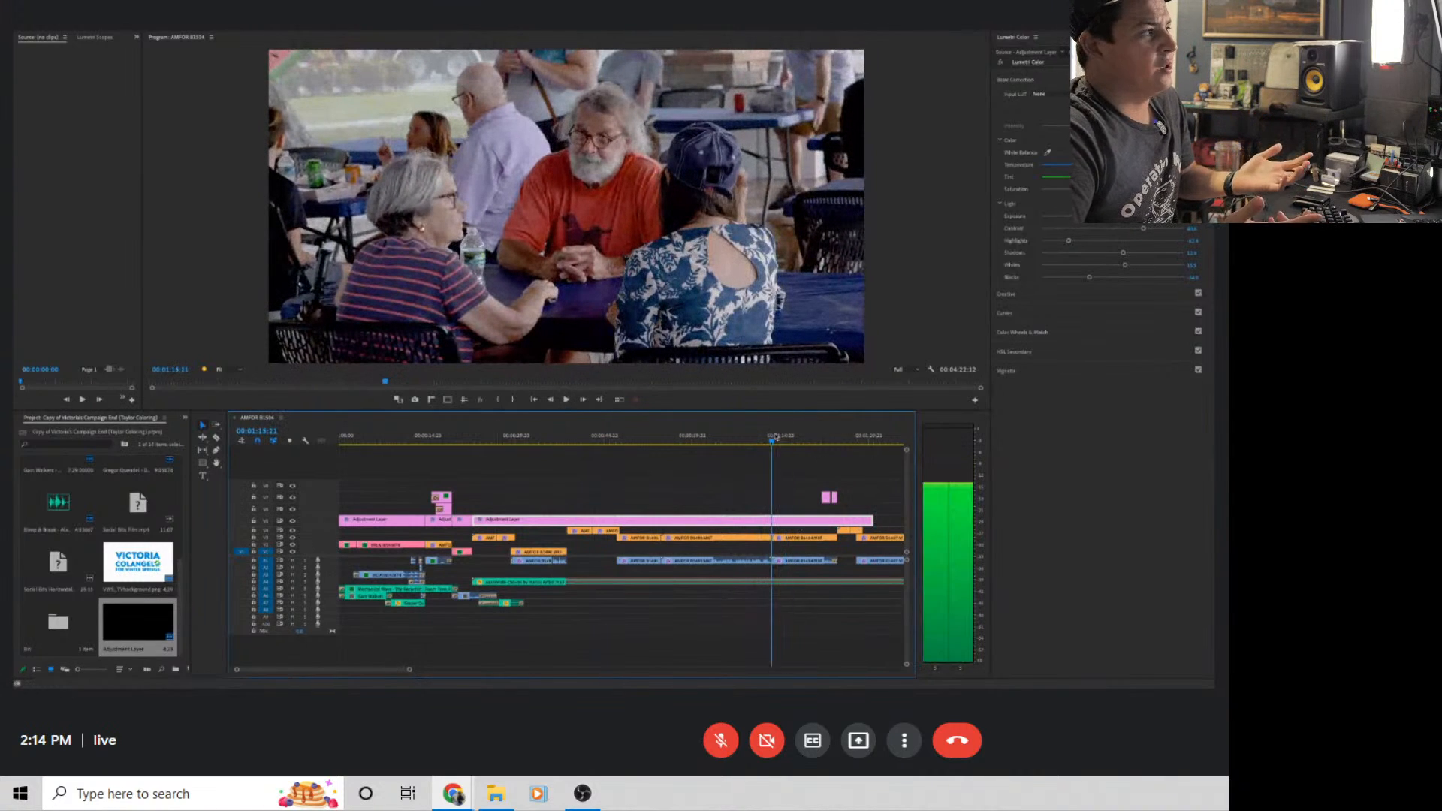
key(ctrl+k)
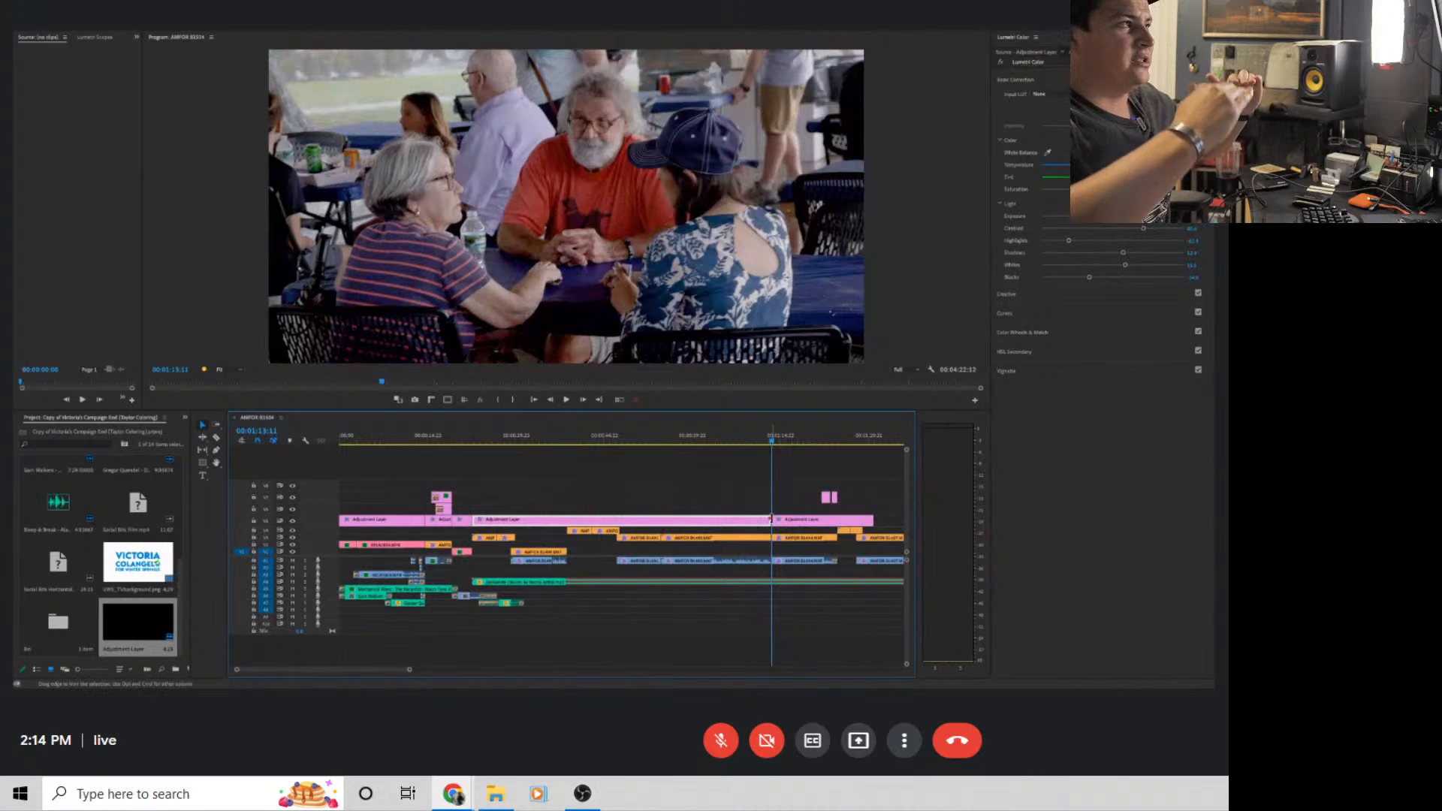
click(808, 520)
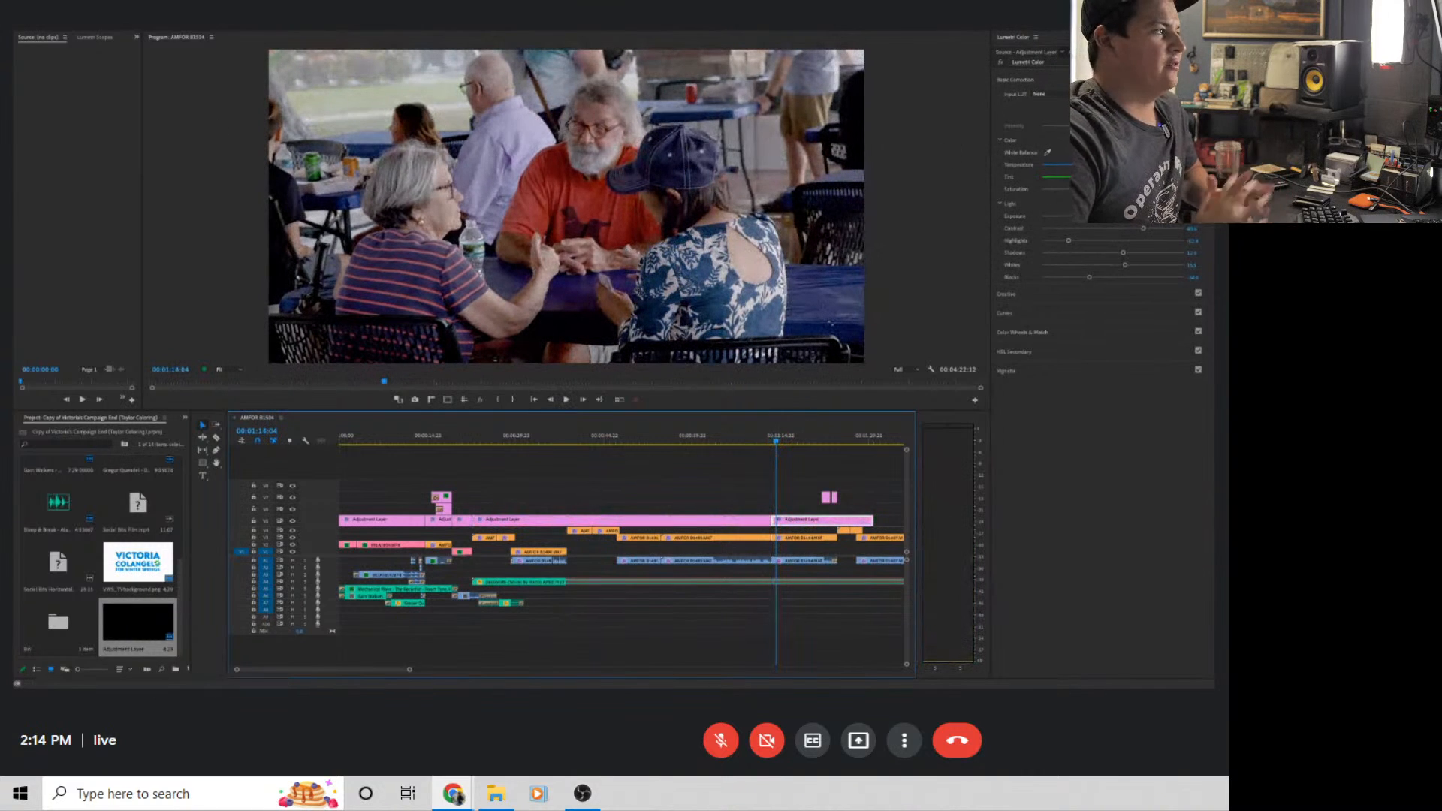
drag(1073, 241, 1097, 241)
key(space)
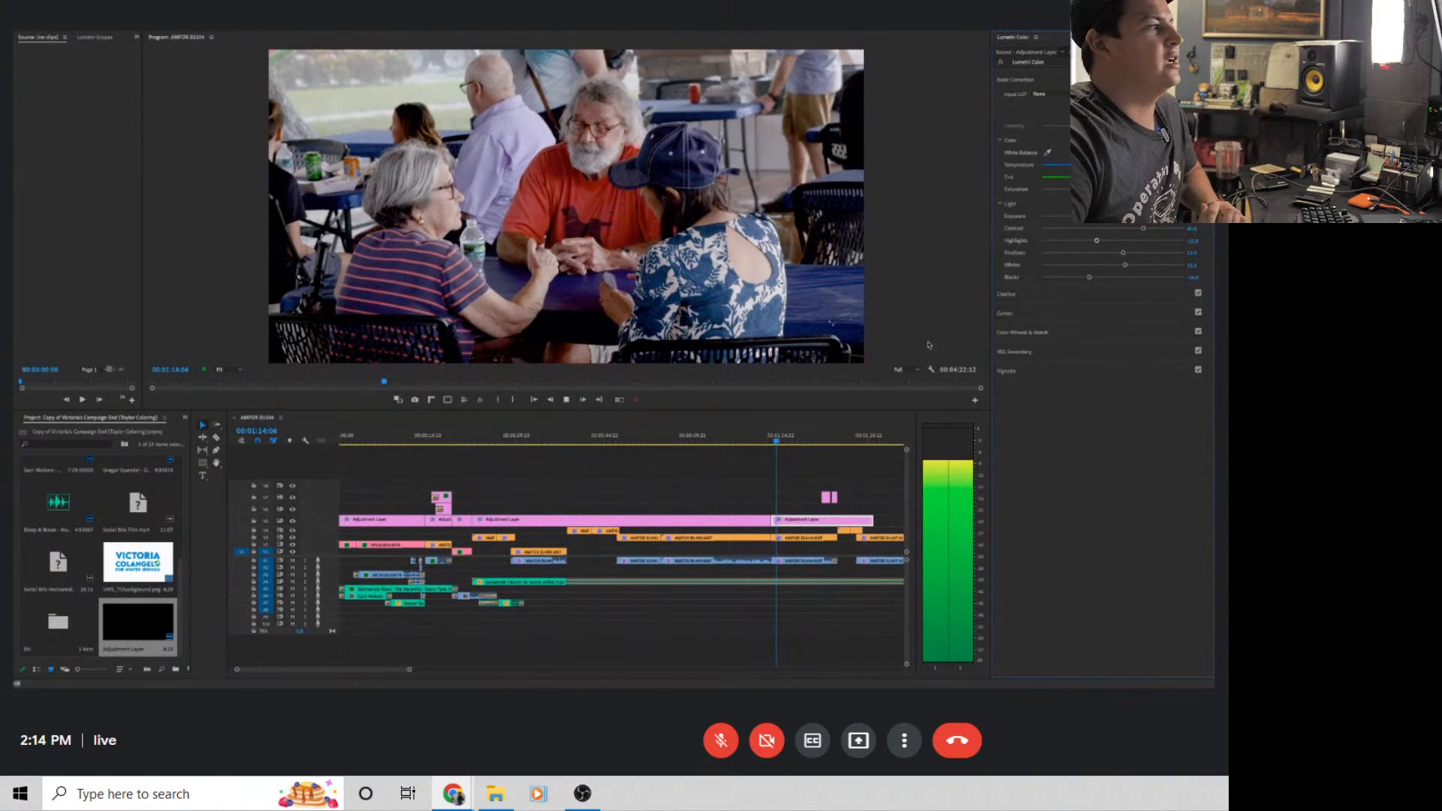
key(space)
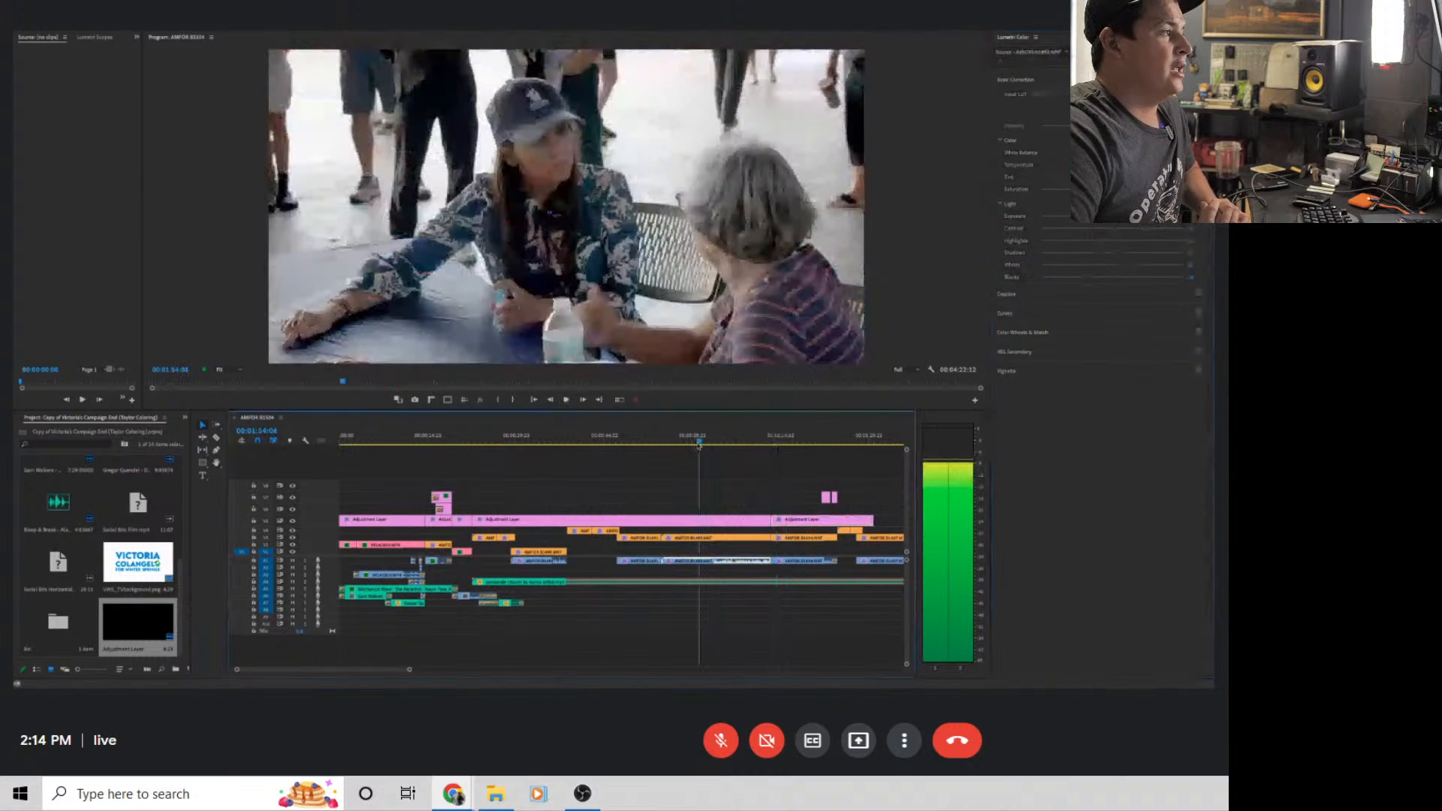
Split the long adjustment layer at the point where the rainy parking-lot clip ends
click(707, 525)
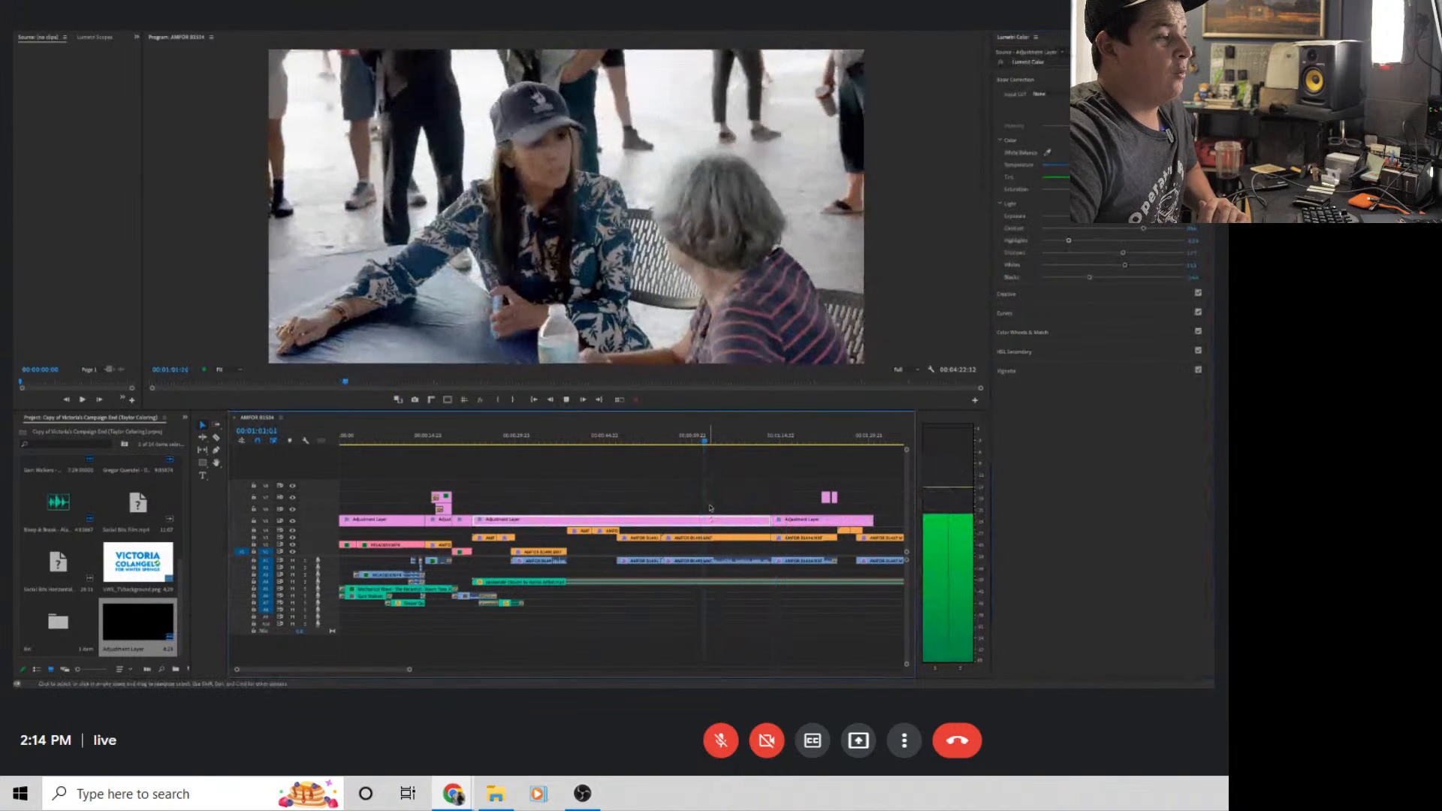
click(705, 442)
drag(707, 443, 623, 442)
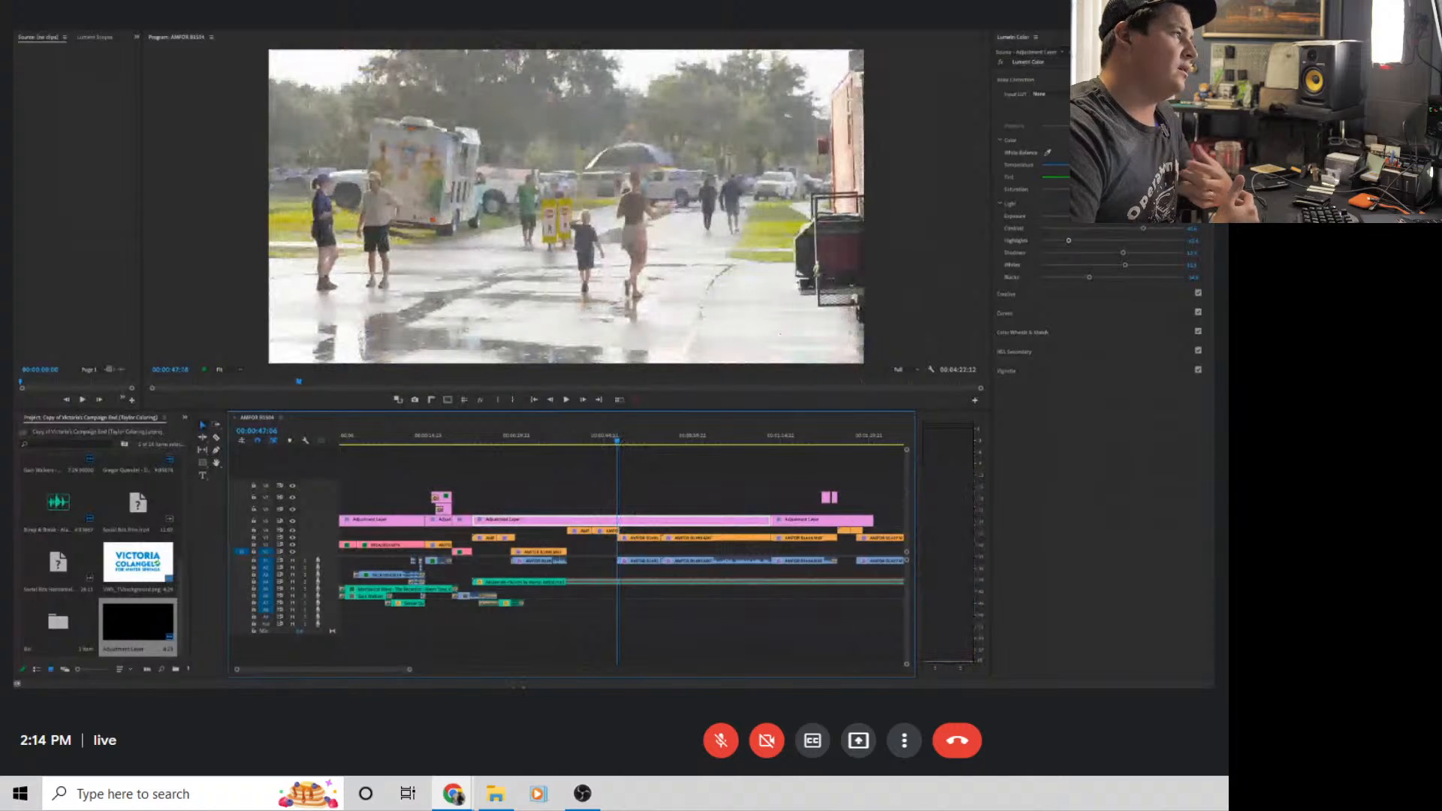
drag(409, 669, 358, 669)
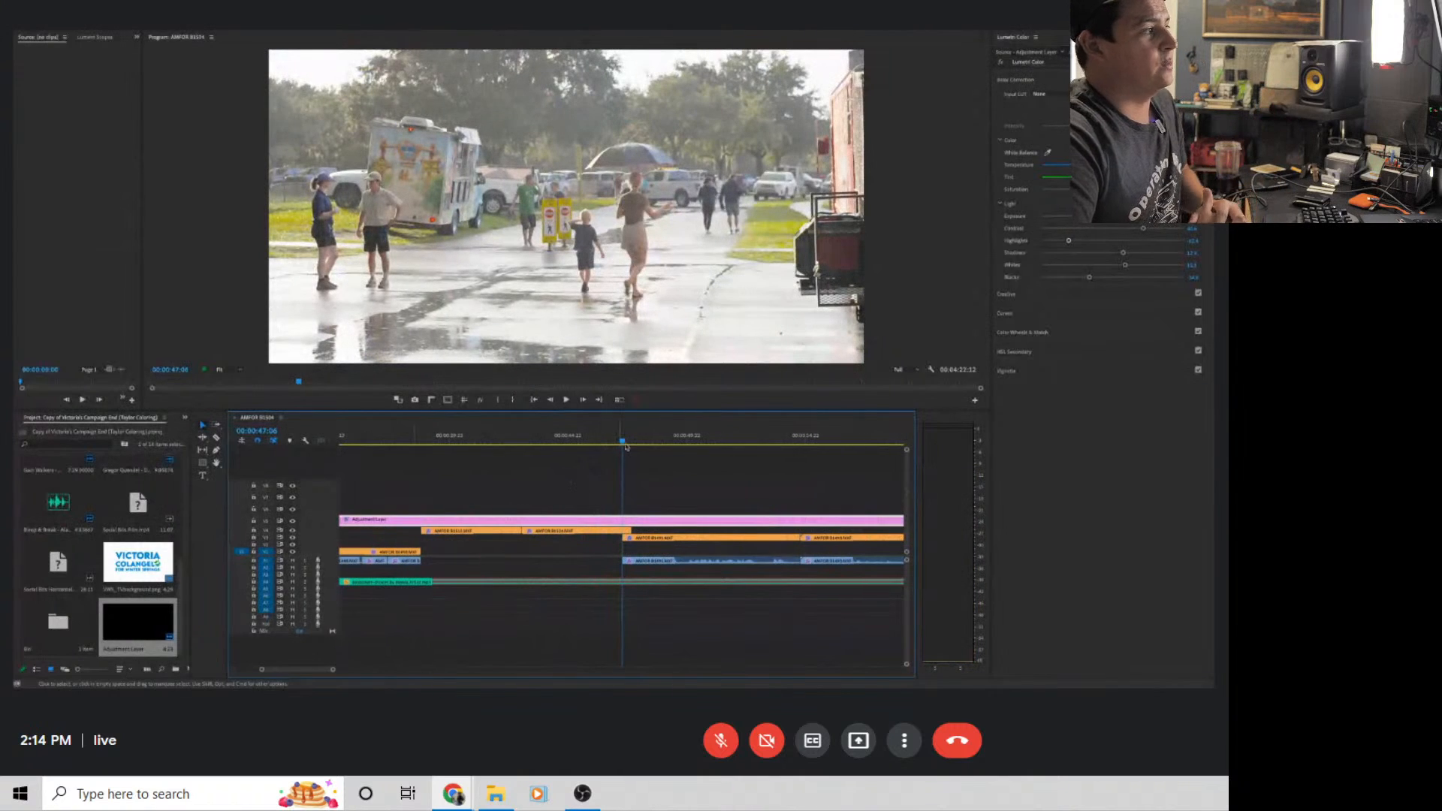
key(space)
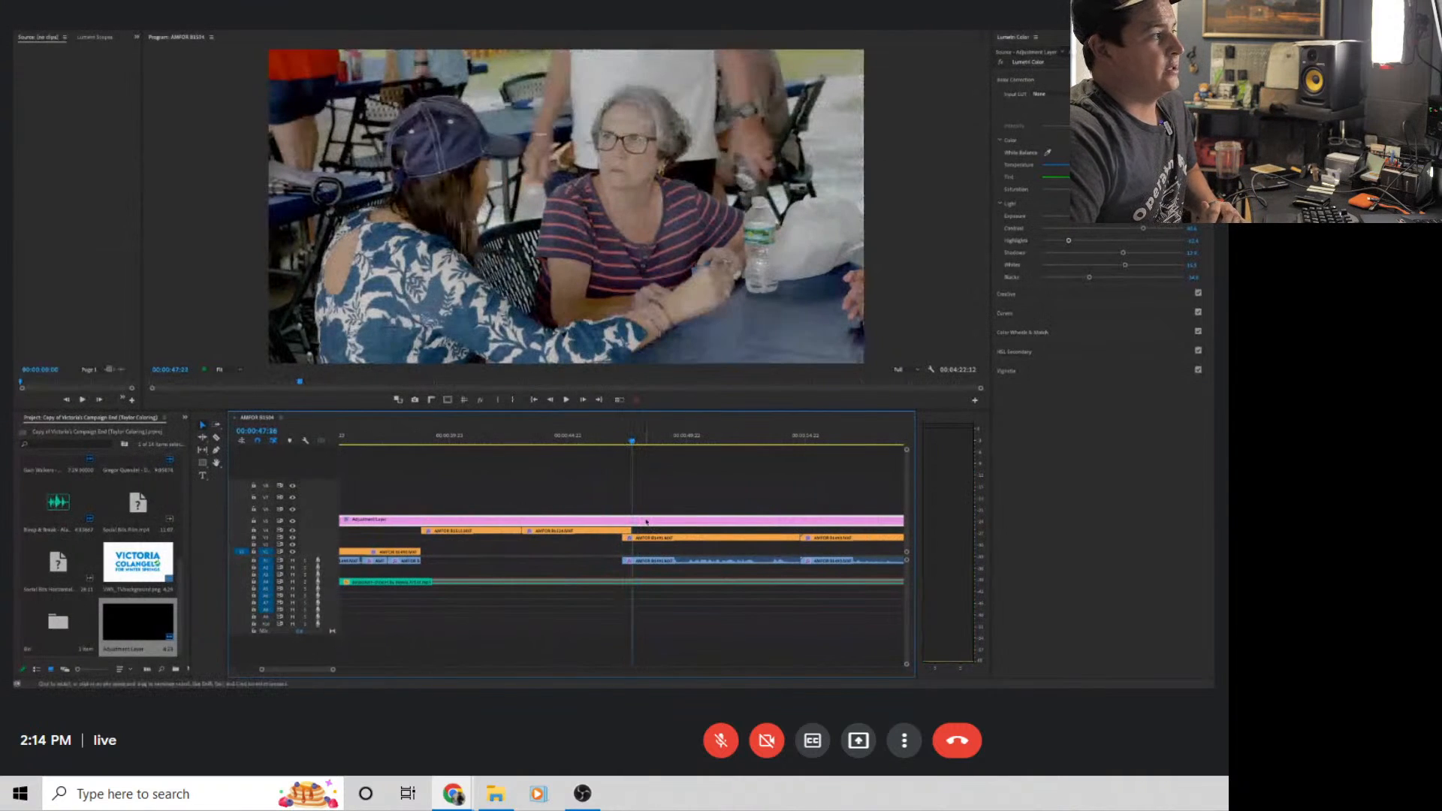
key(super+k)
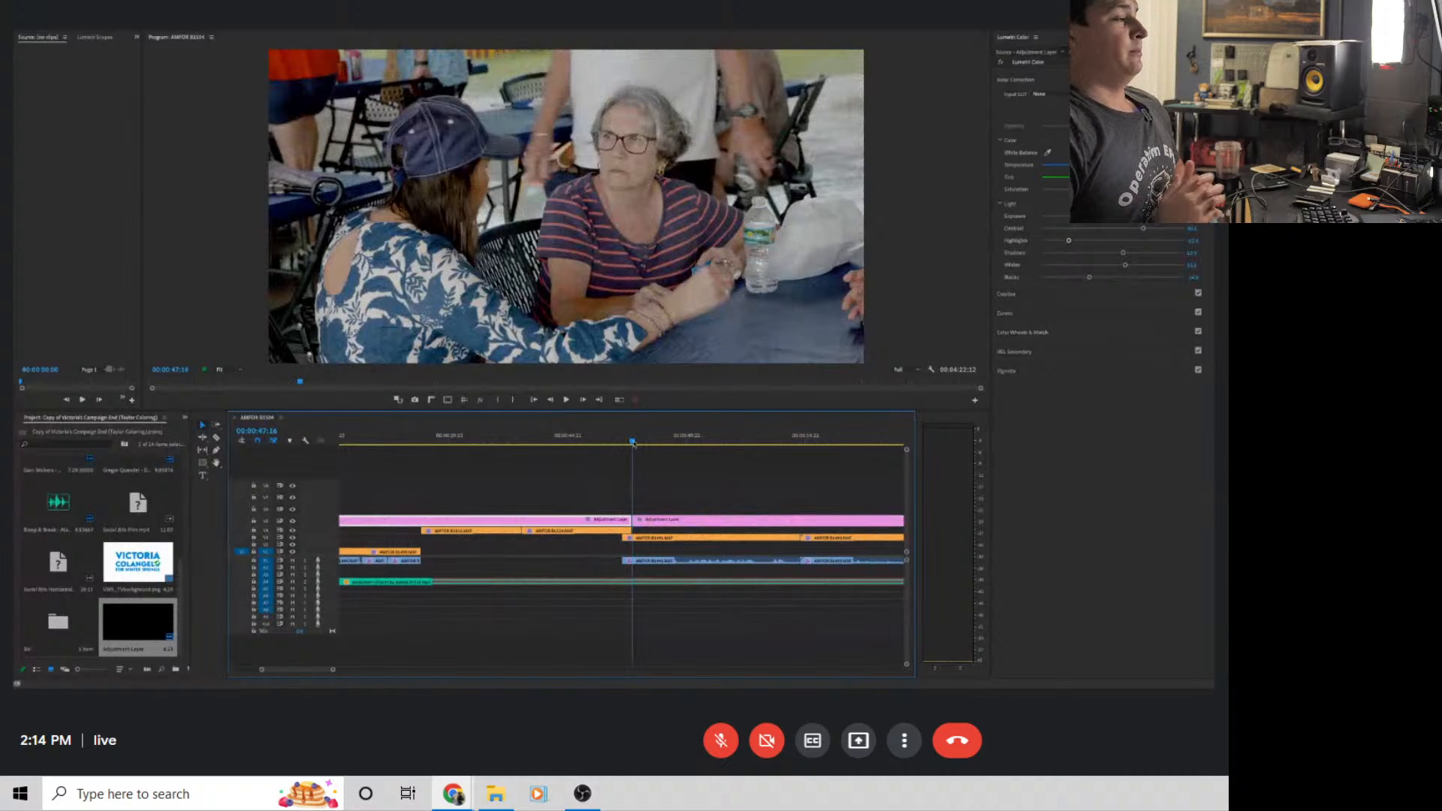
Lower the contrast, highlights, whites and shadows of the adjustment layer over the rainy parking-lot shot
drag(632, 443, 570, 459)
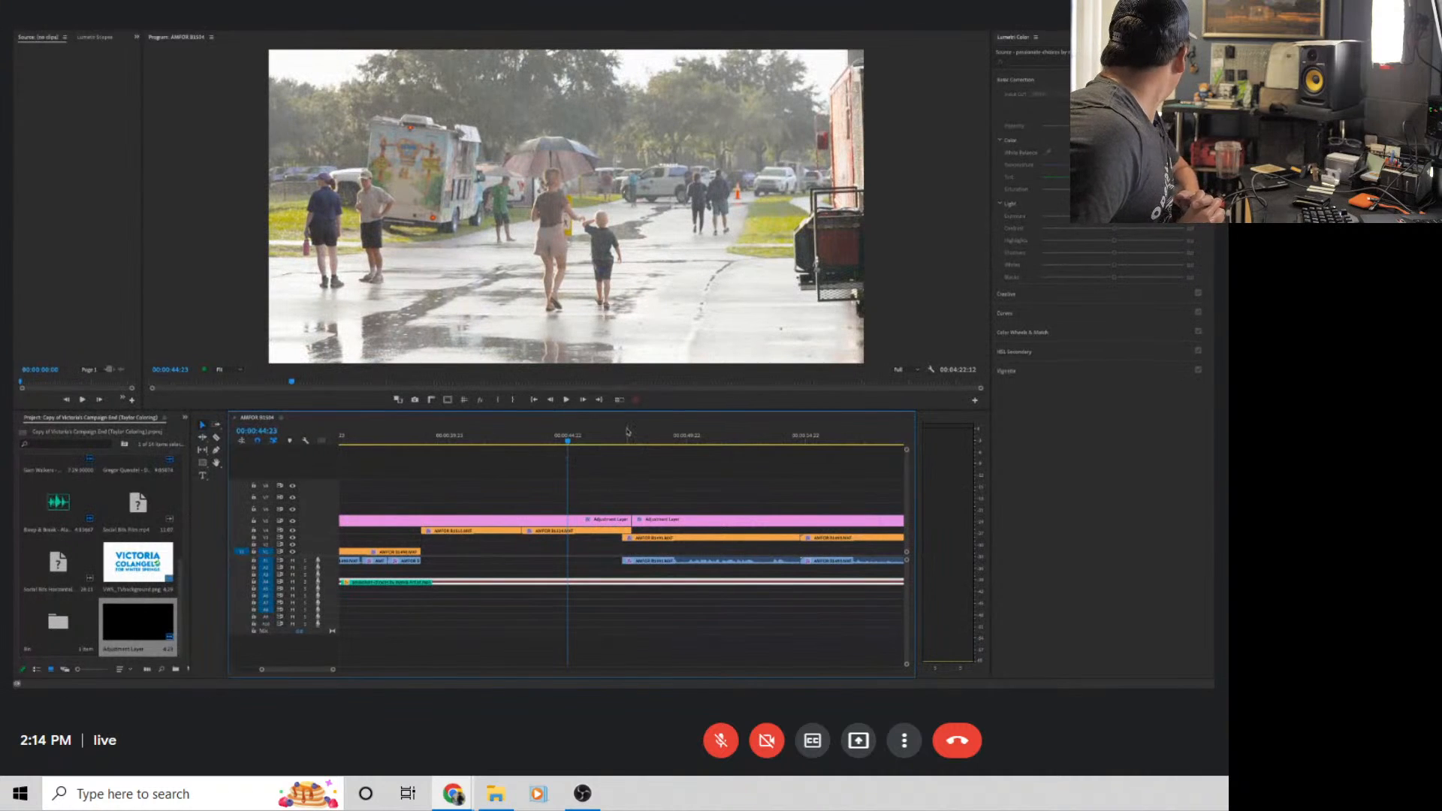
drag(572, 443, 590, 443)
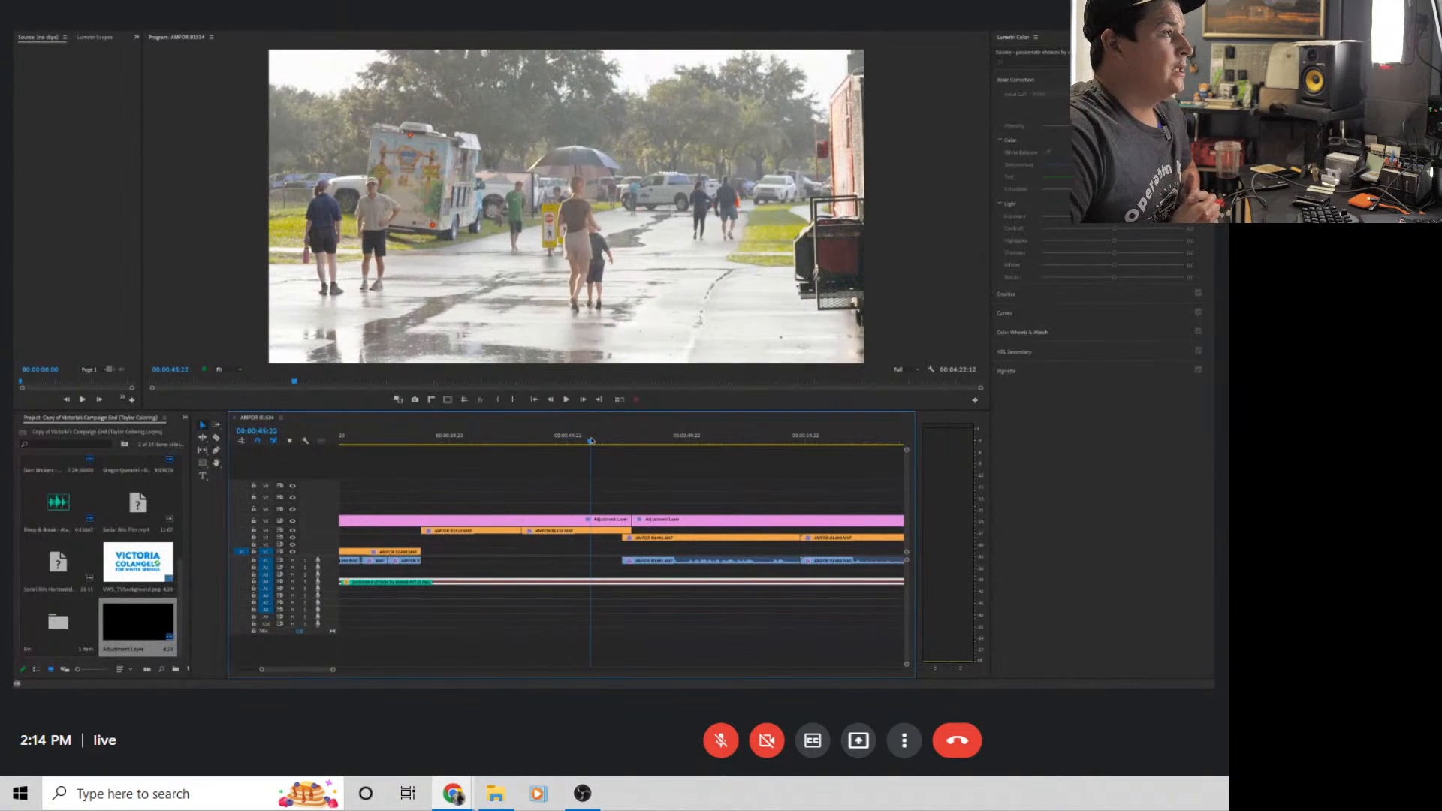
click(590, 523)
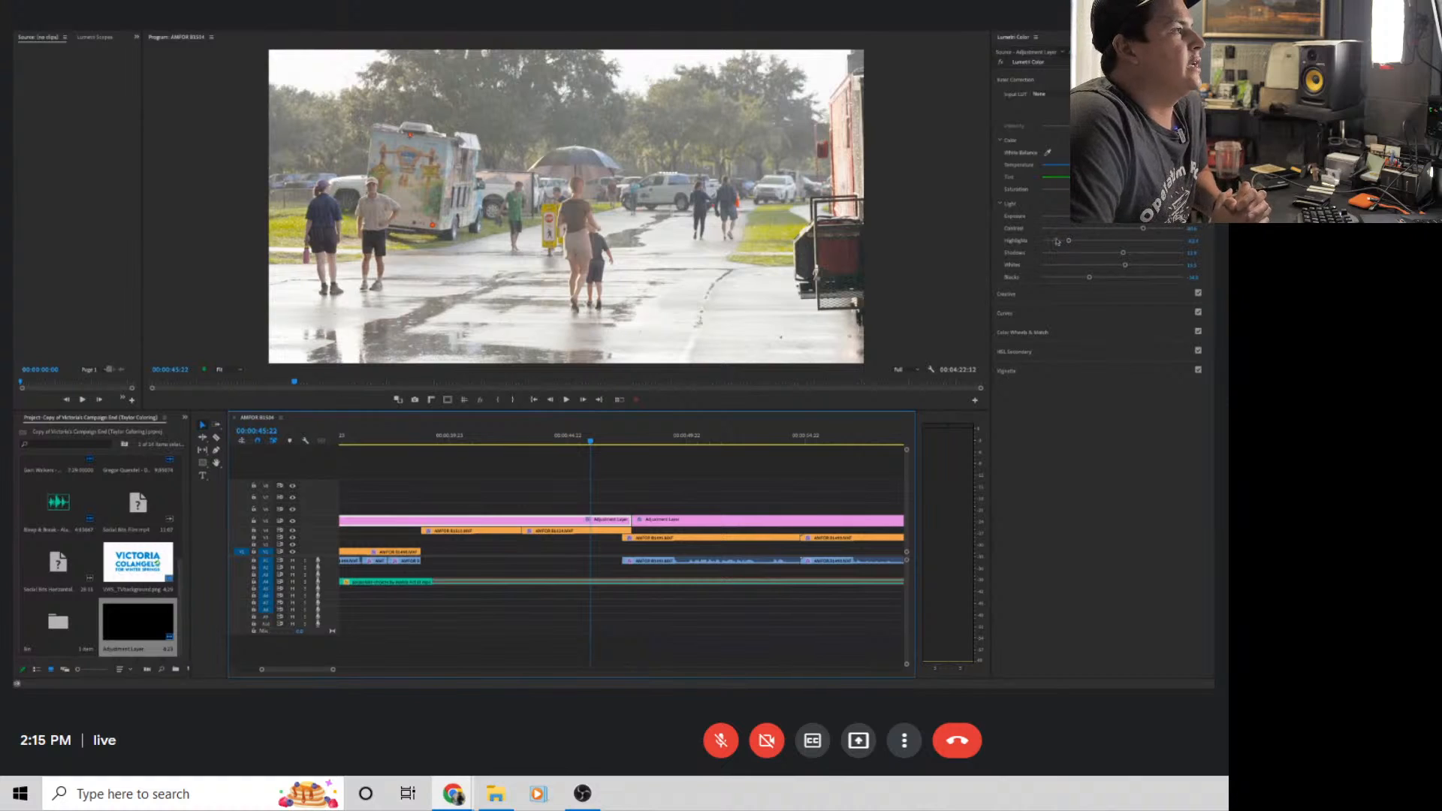
drag(1143, 229, 1048, 241)
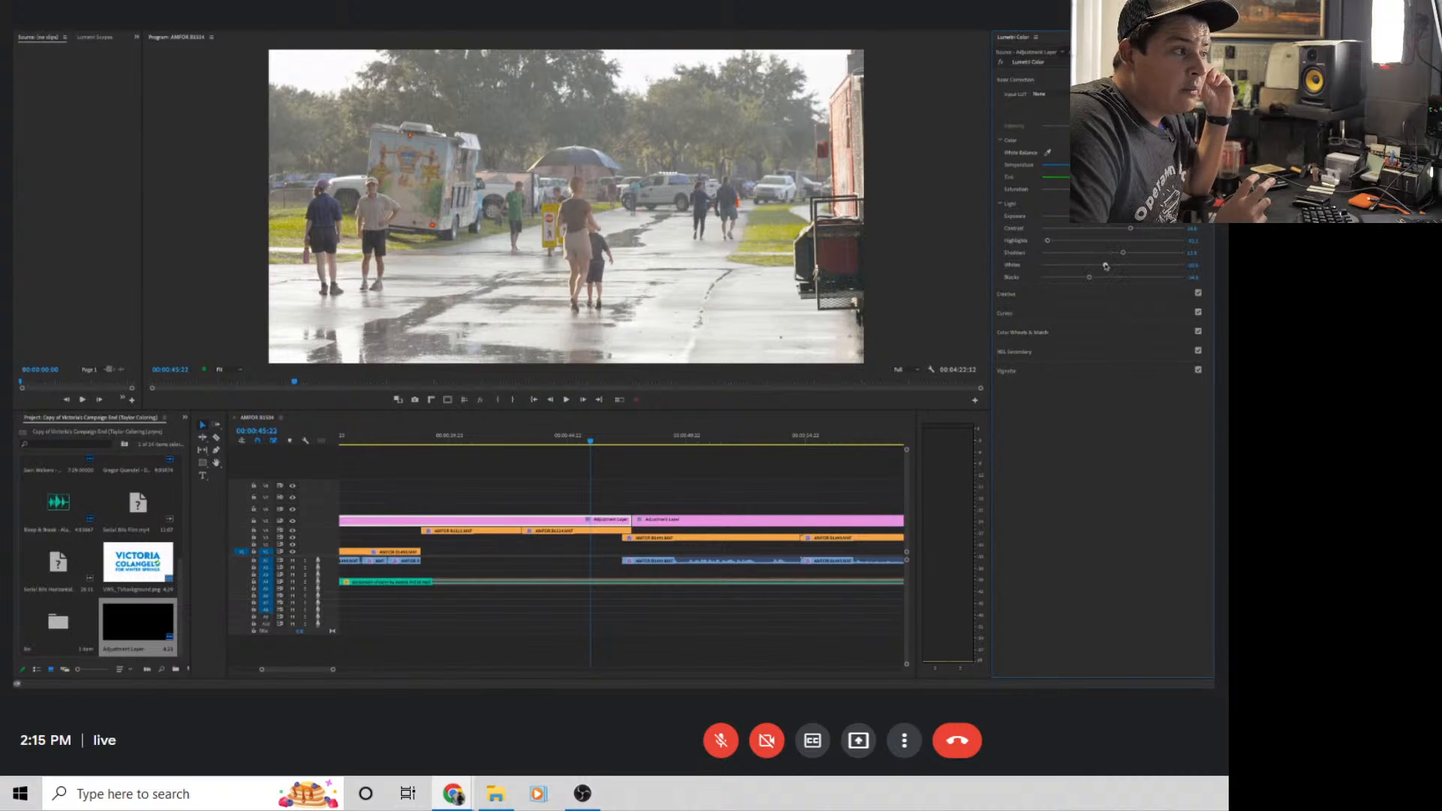
drag(1106, 265, 1118, 266)
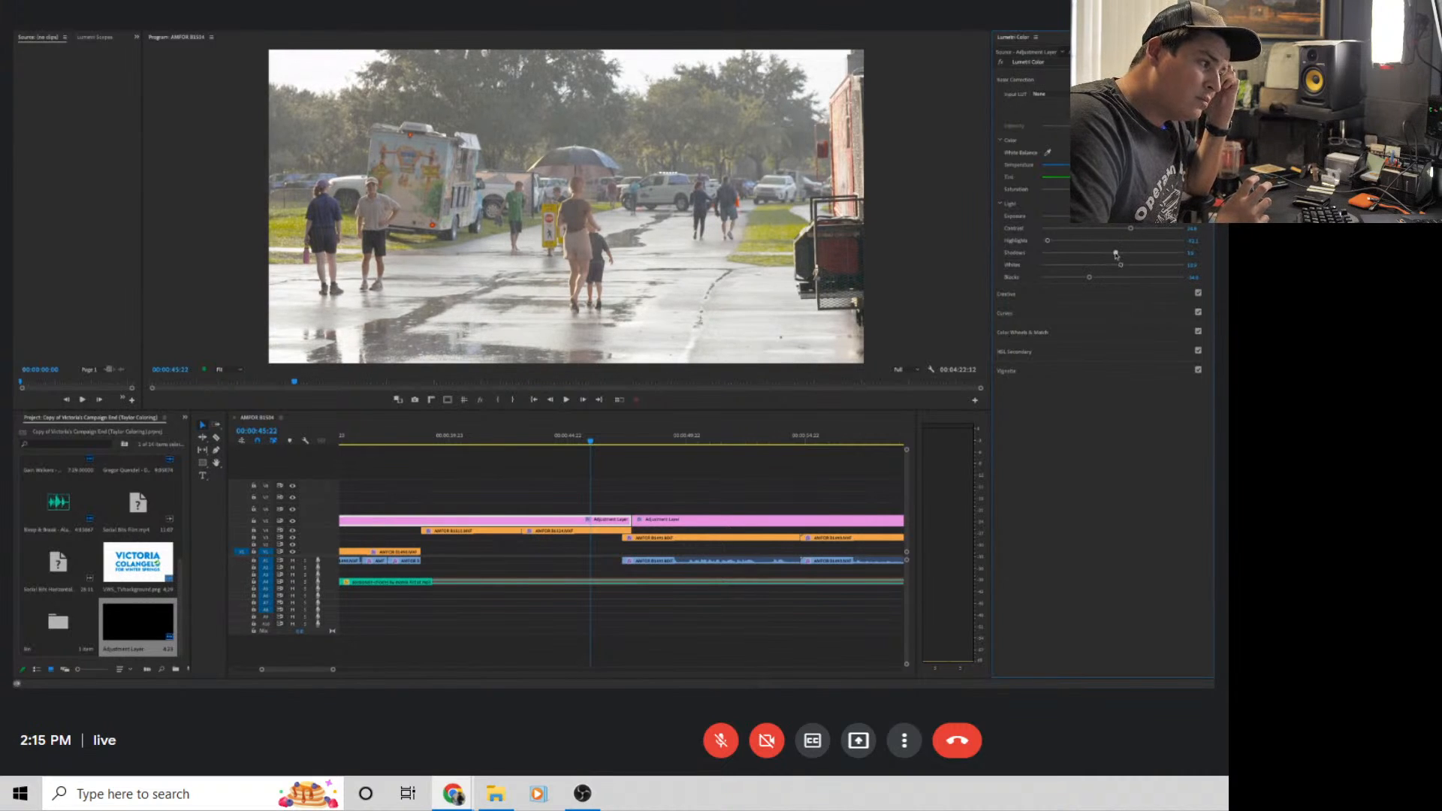
Compare the parking-lot shot with the food-truck shot, and slightly raise the adjustment layer's saturation in the Creative settings
click(495, 445)
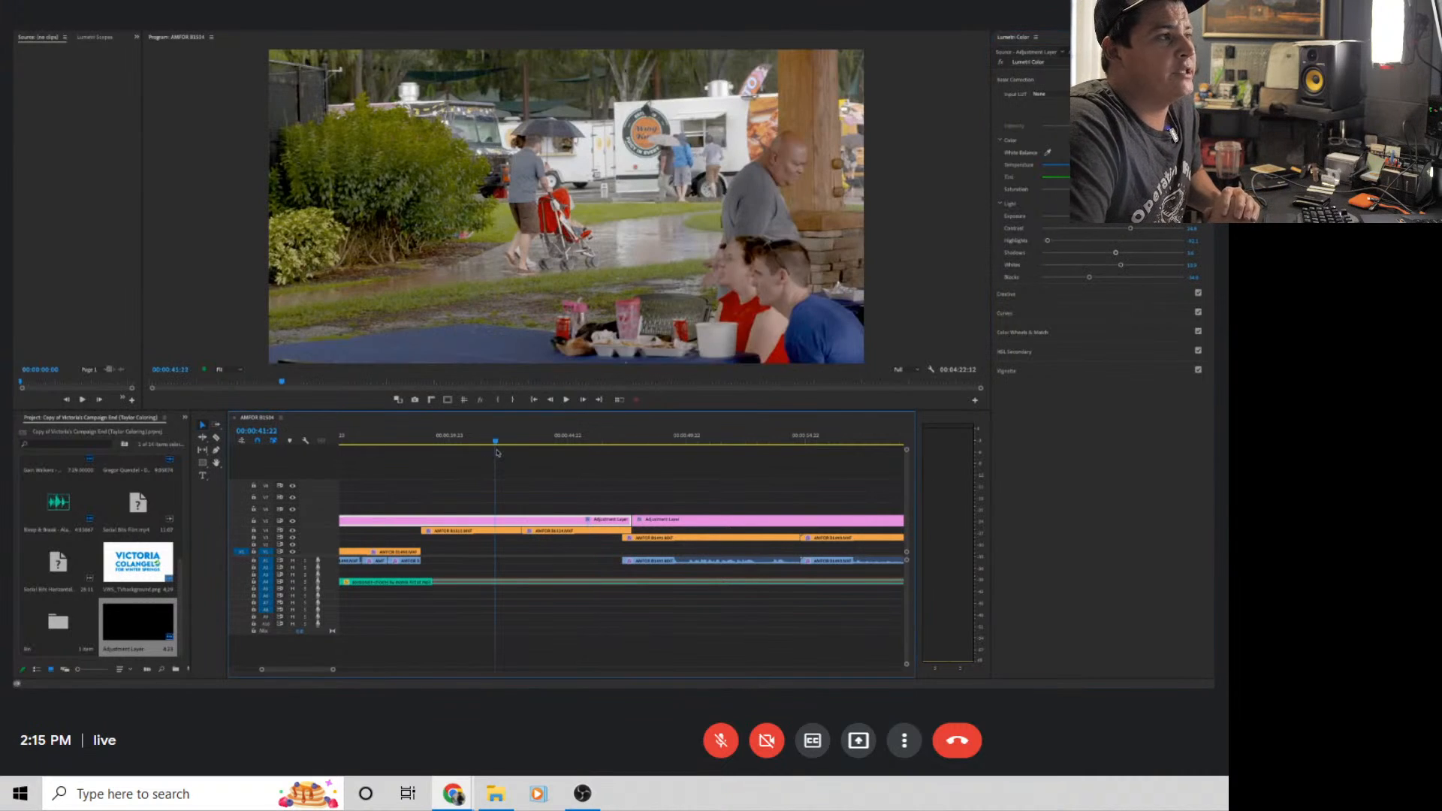
drag(496, 452, 593, 452)
click(999, 294)
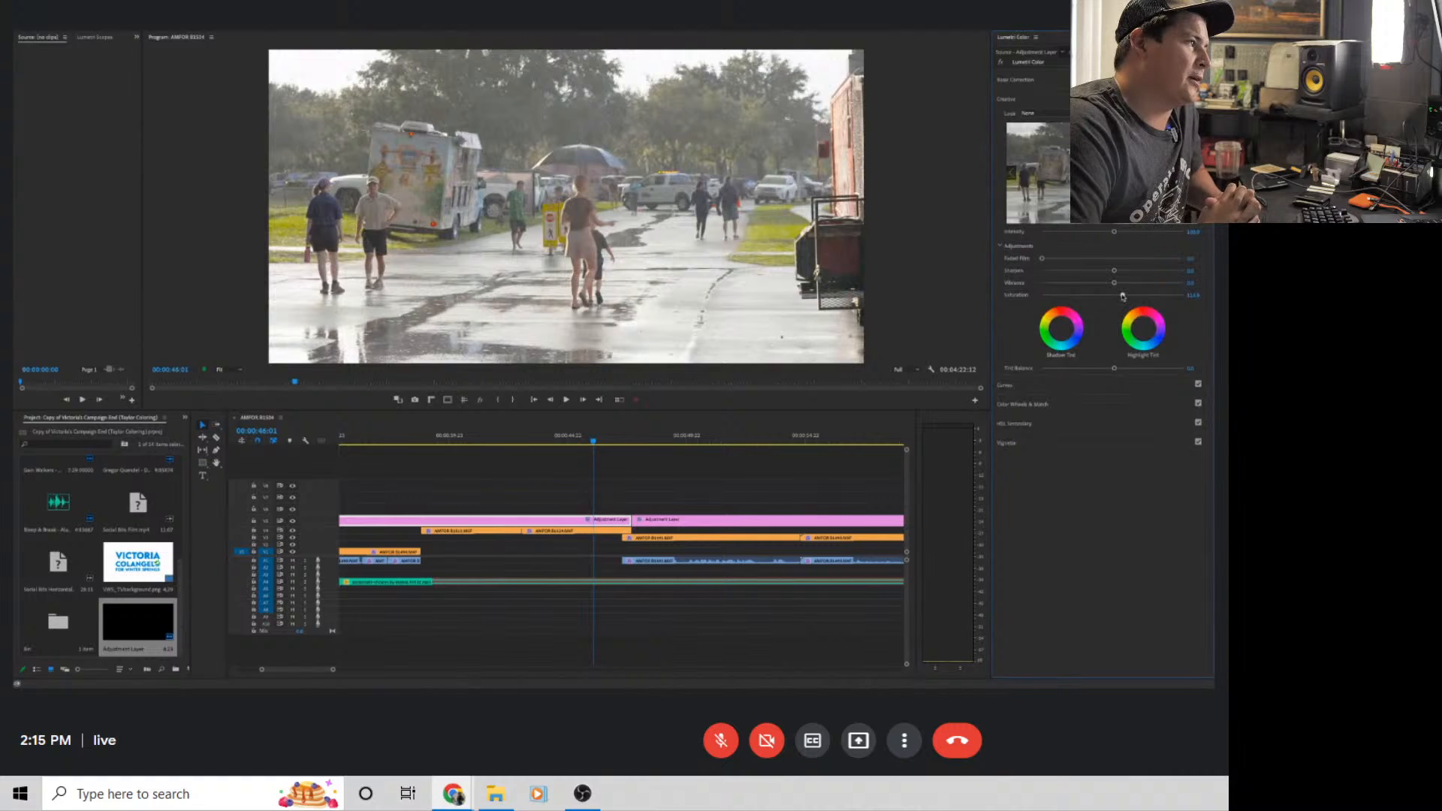
key(space)
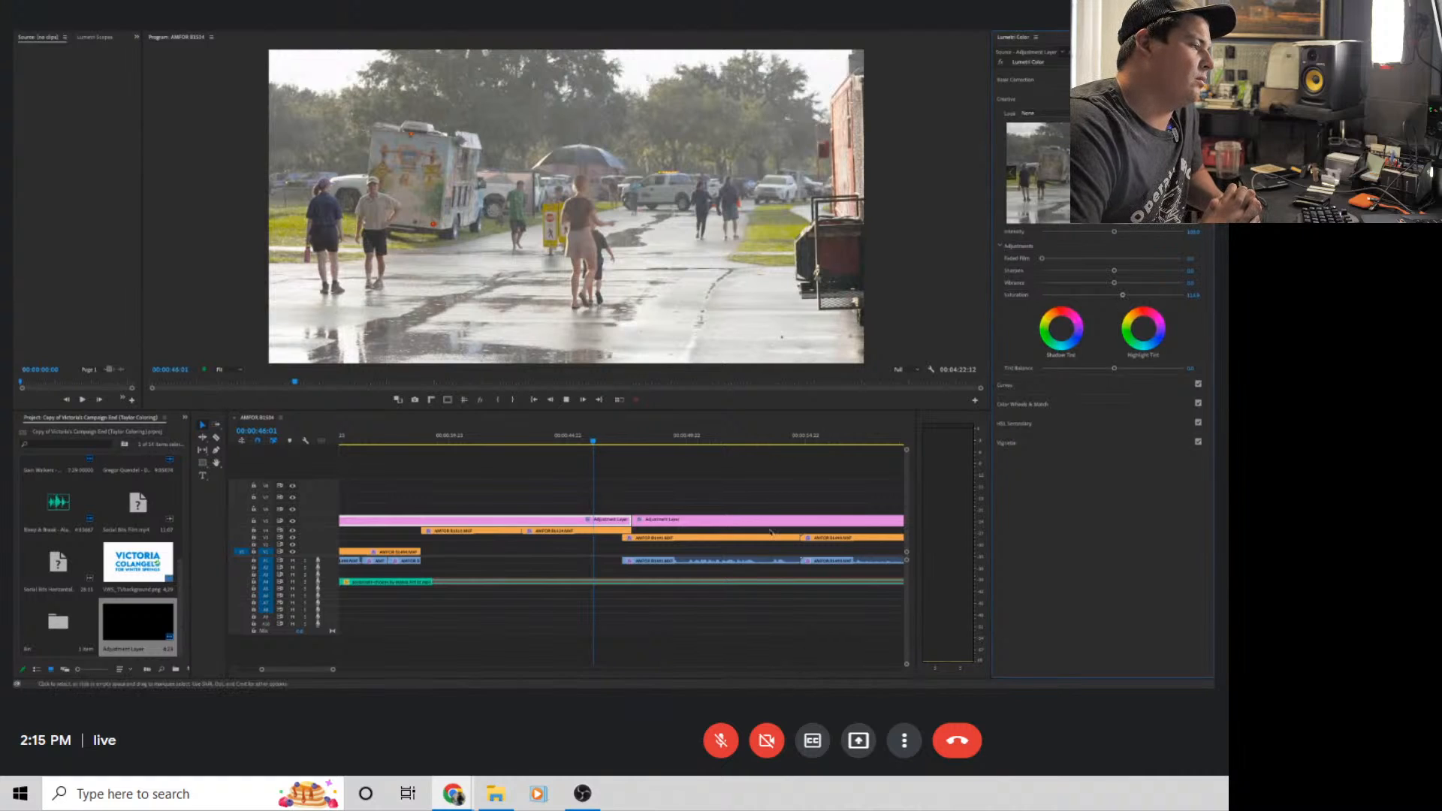
Split the adjustment layer at the start of the food-truck shot, and raise the contrast, shadows and whites over the picnic-table shot
drag(562, 450, 421, 460)
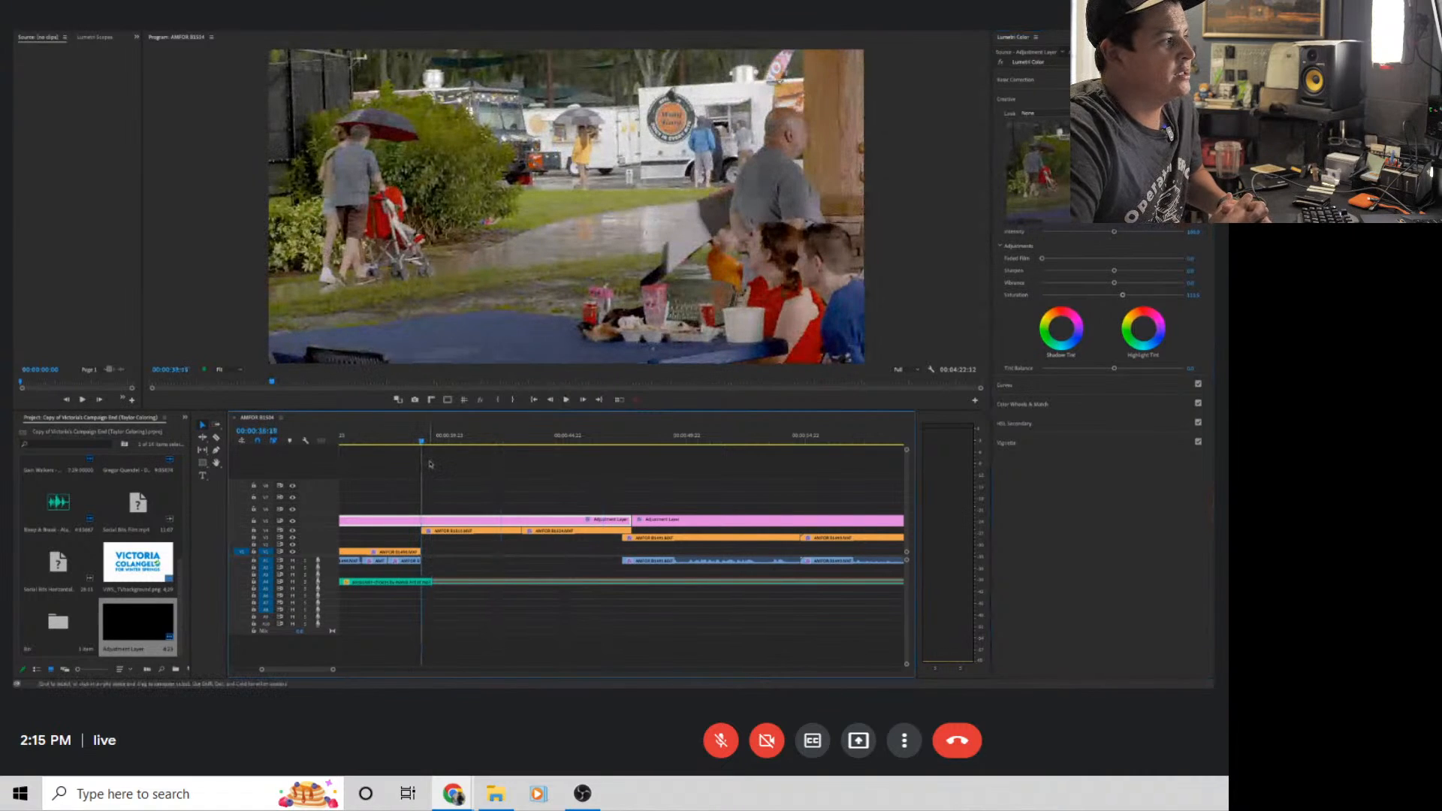
key(ctrl+k)
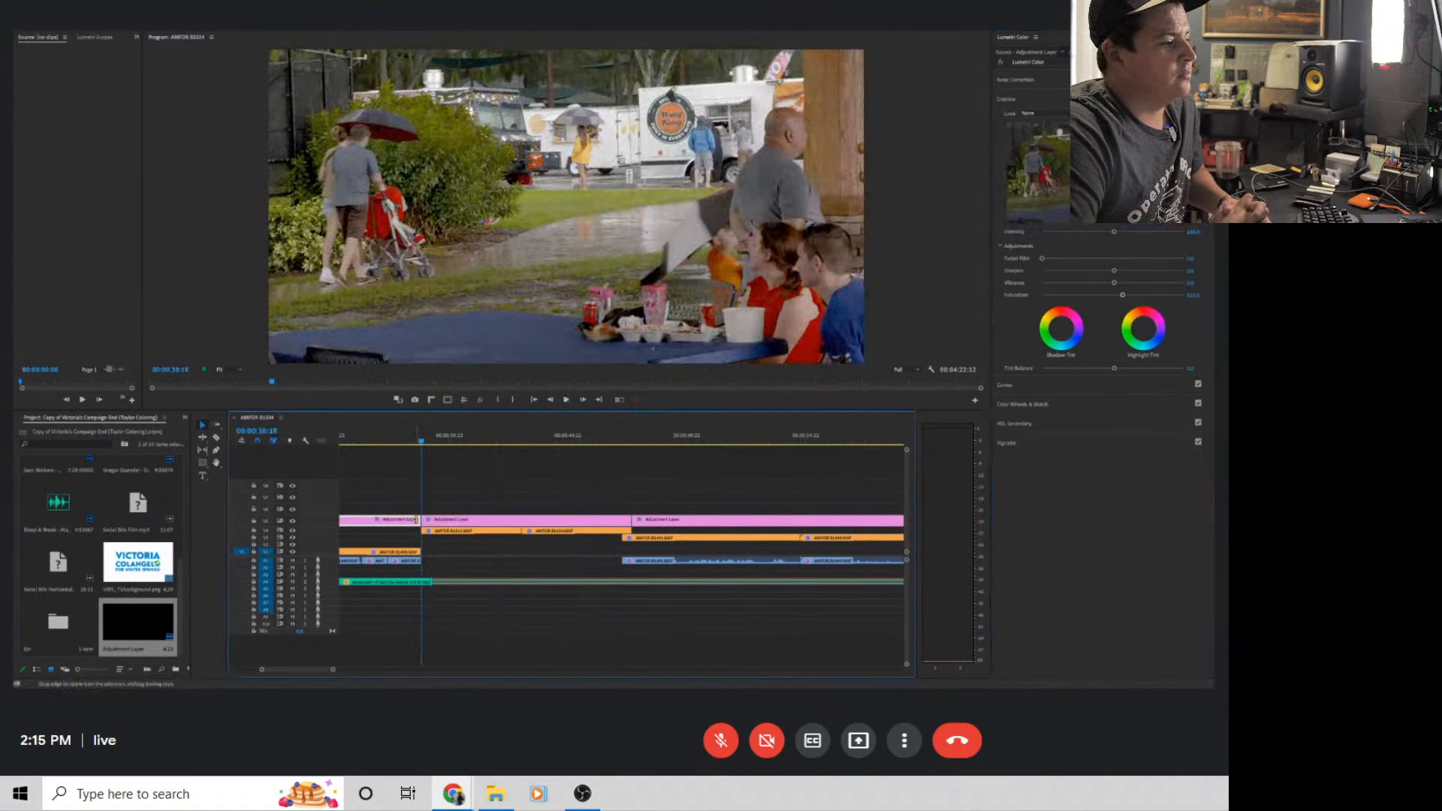
click(388, 441)
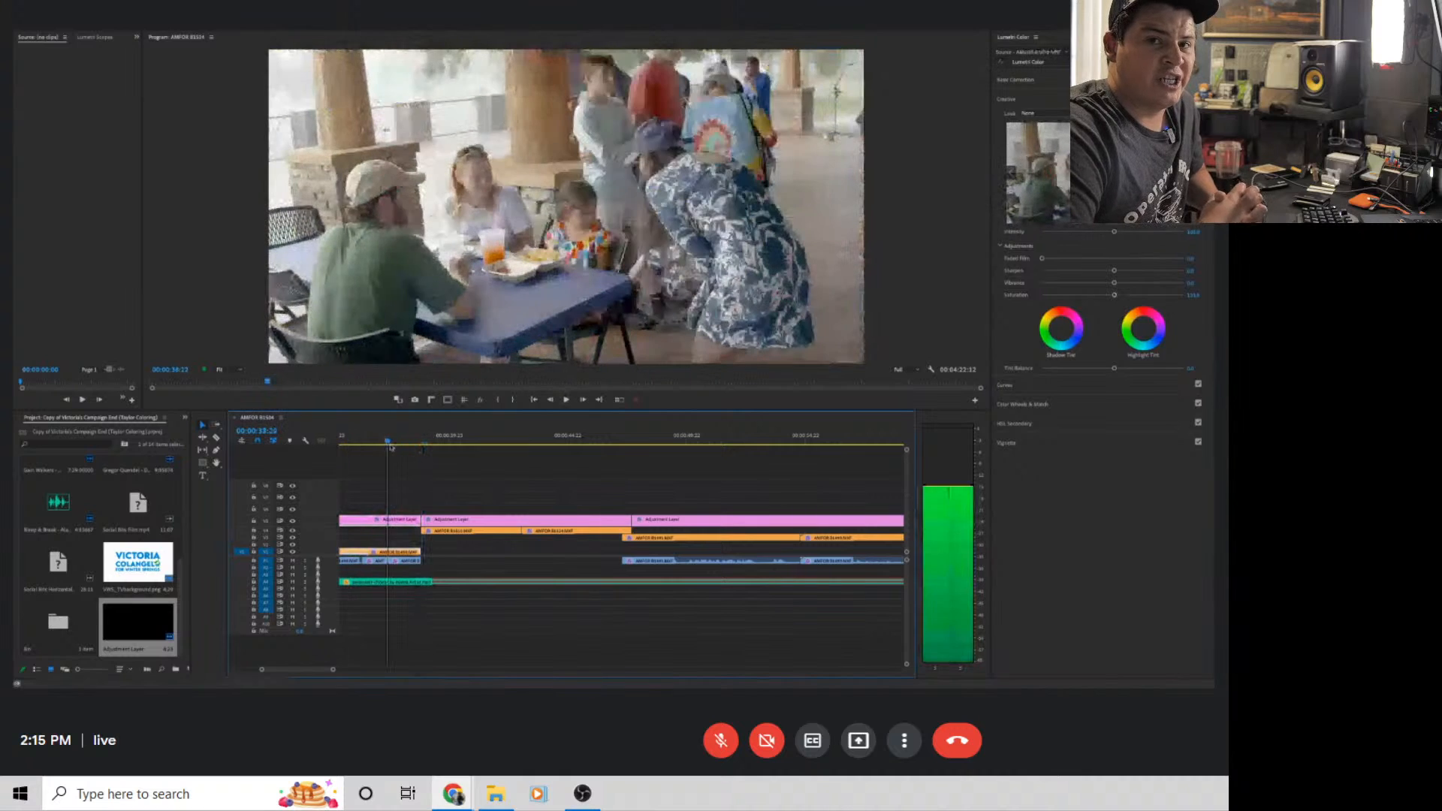
click(391, 519)
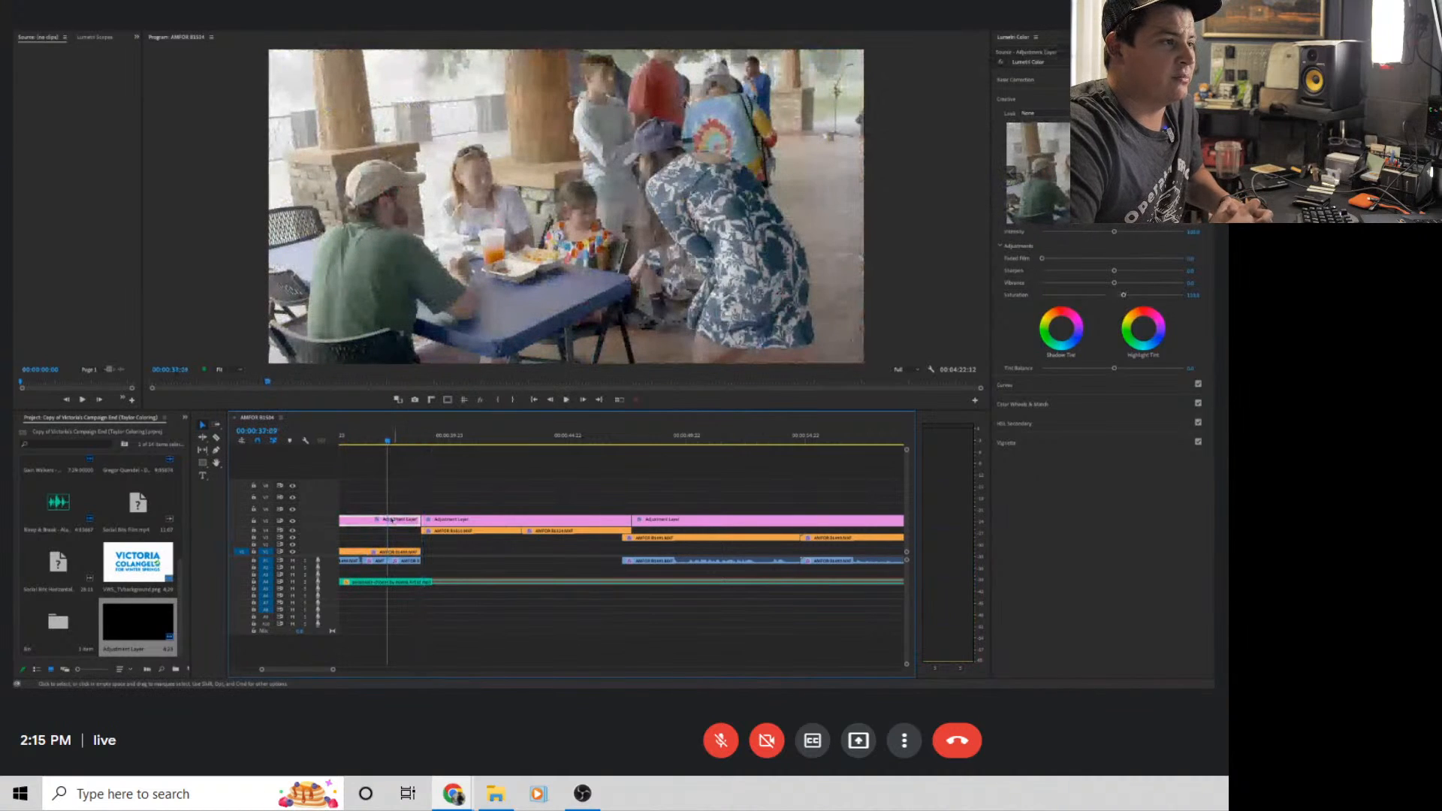
click(1025, 81)
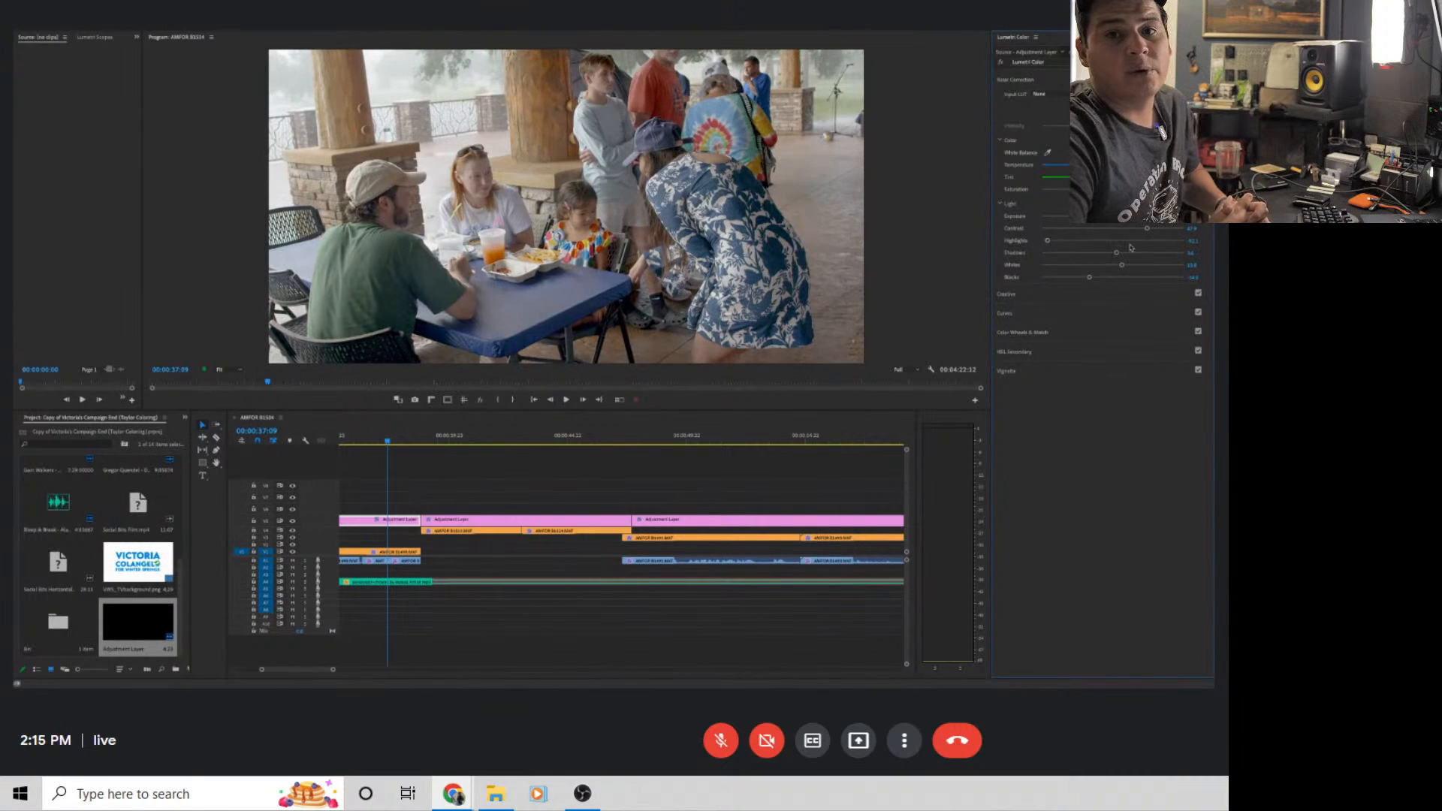
drag(1116, 253, 1131, 251)
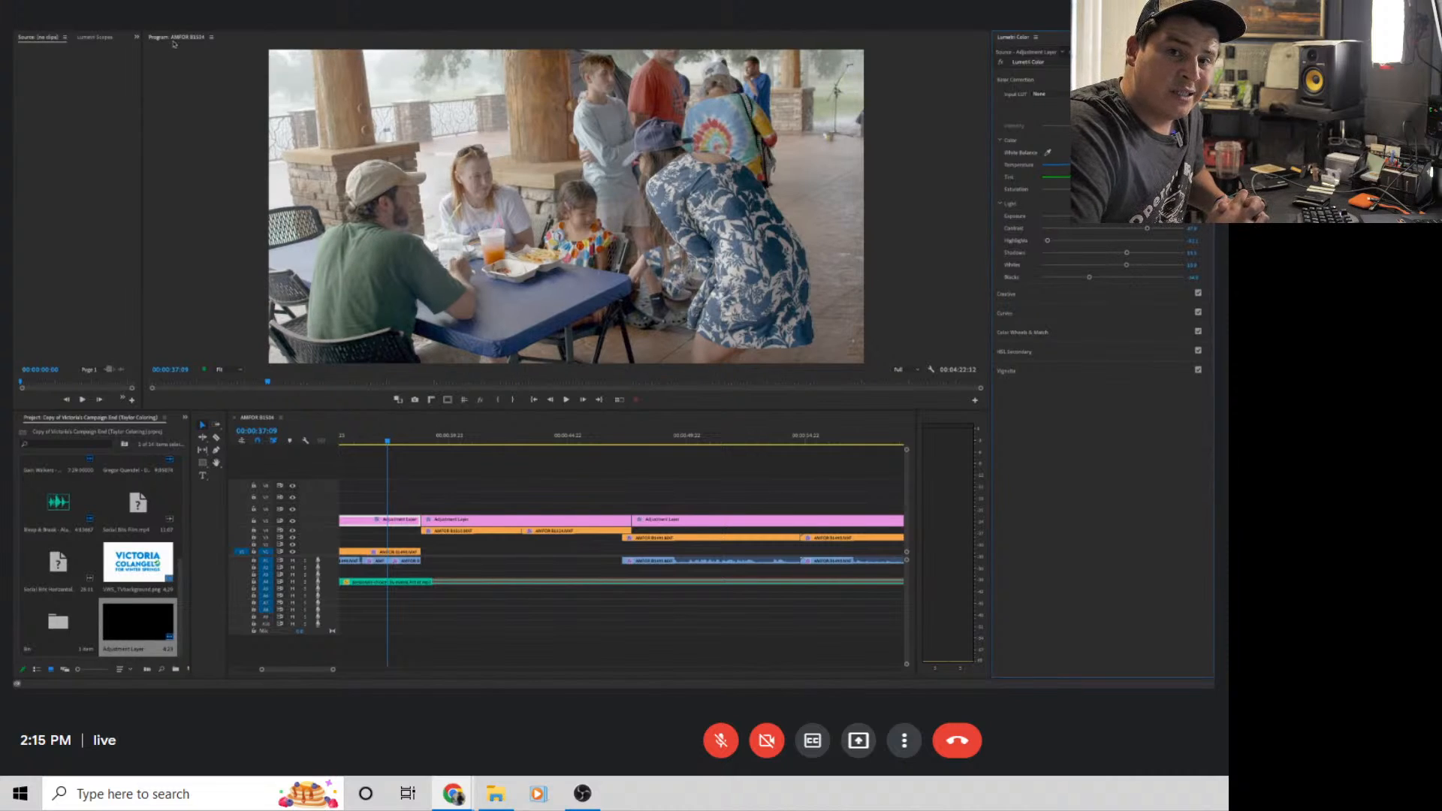
Show the Lumetri Scopes and widen their display to read the picnic-table shot's waveform
click(95, 37)
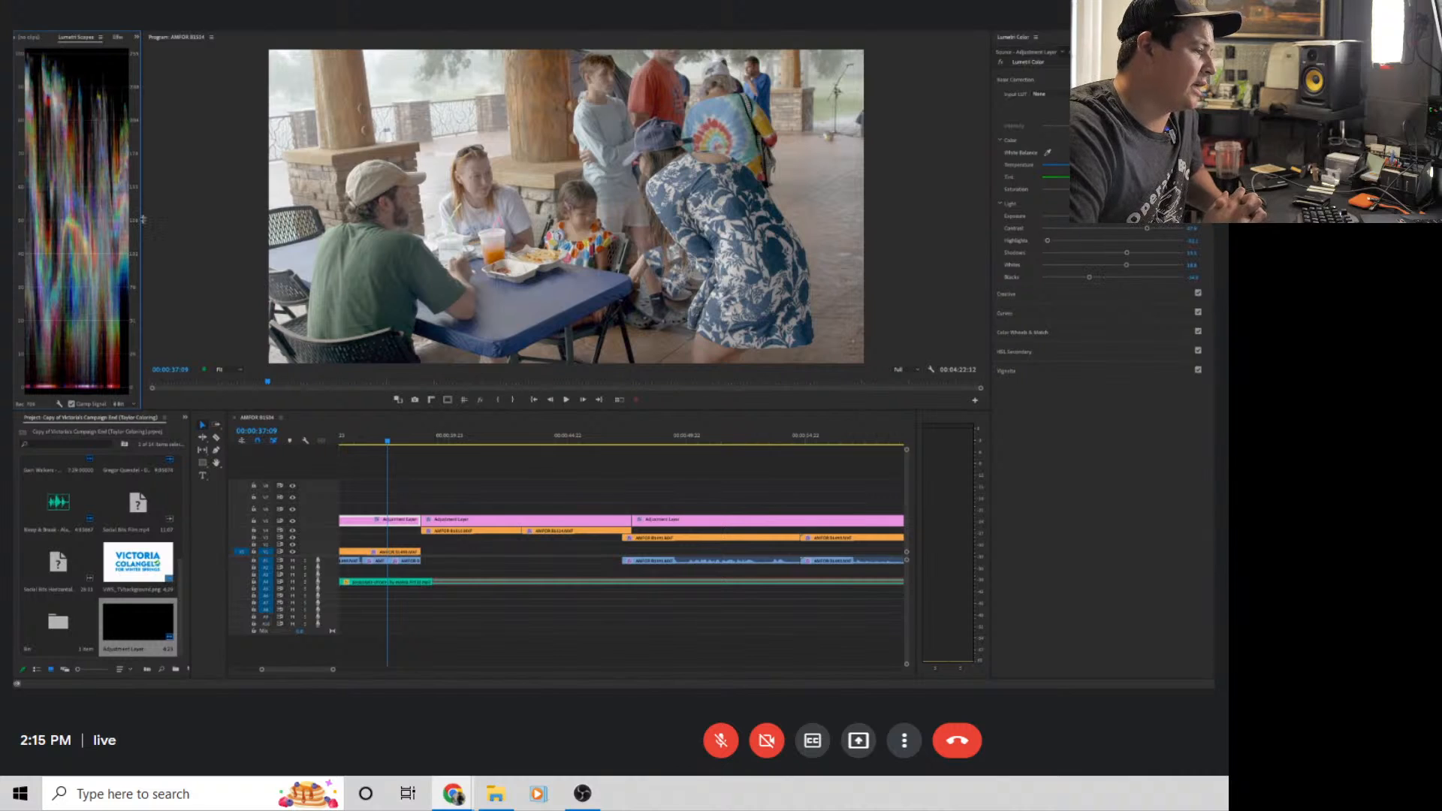
drag(143, 219, 316, 216)
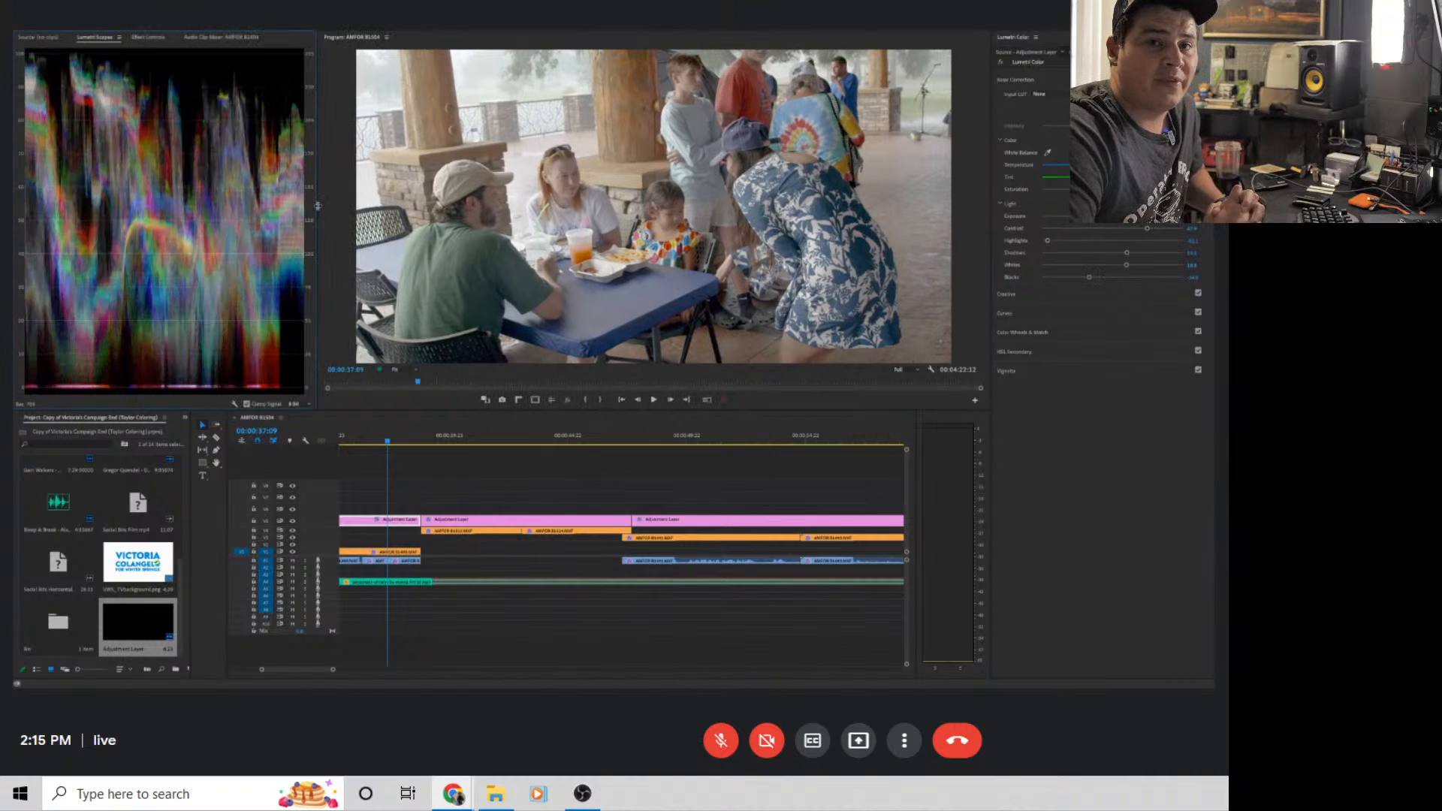
Play the picnic-table shot and compare its look and waveform with the rainy parking-lot shot
key(space)
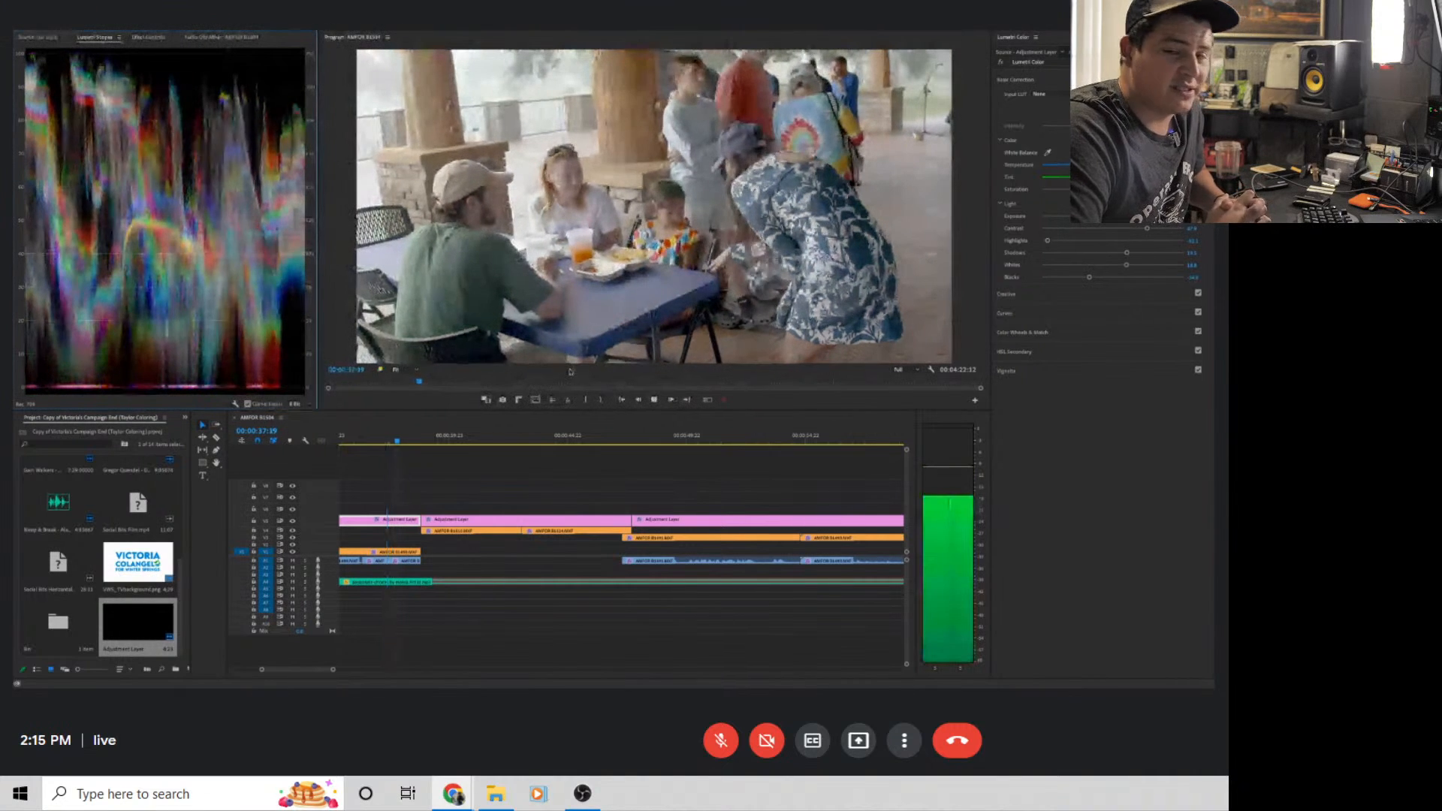
drag(417, 444, 470, 451)
drag(515, 449, 461, 451)
click(472, 524)
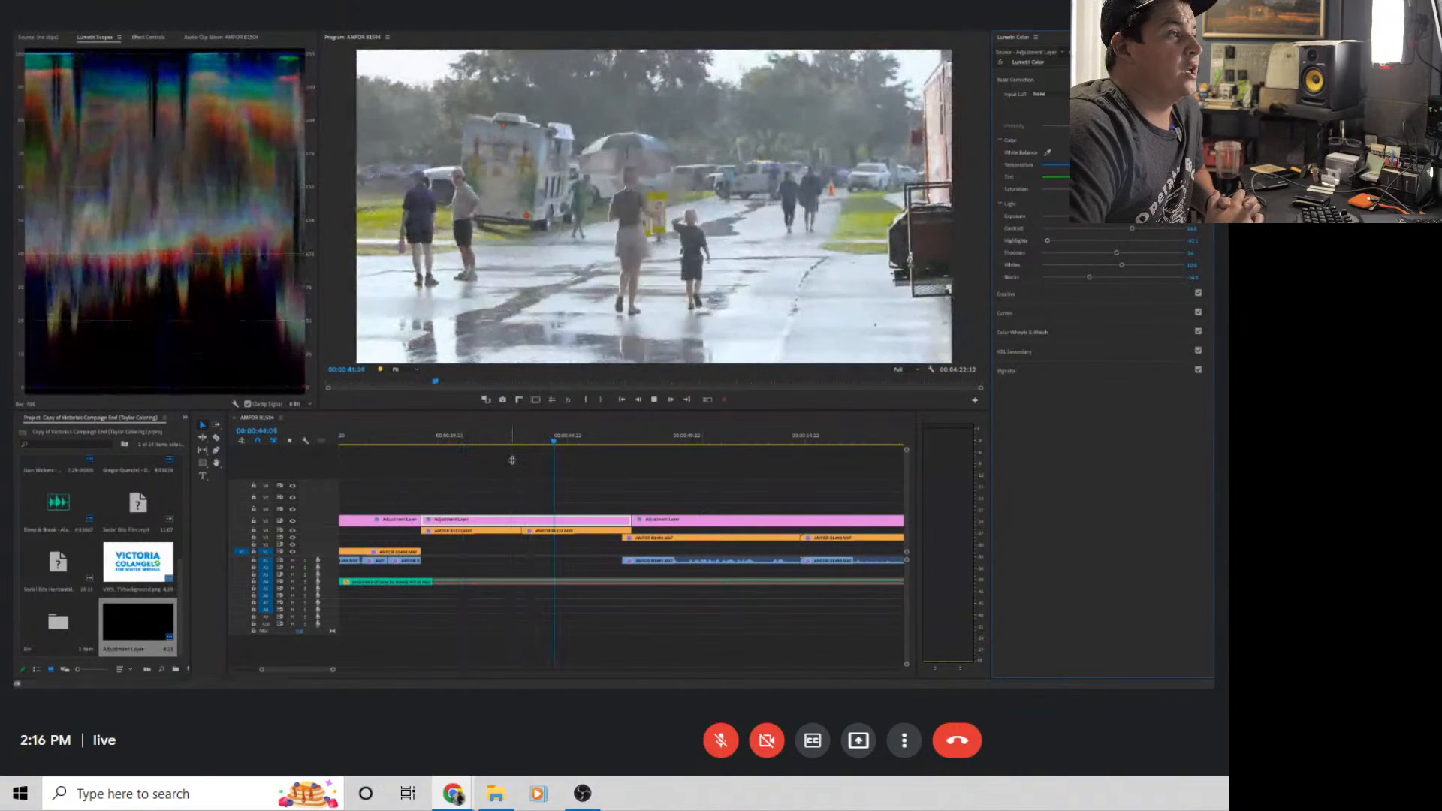
key(space)
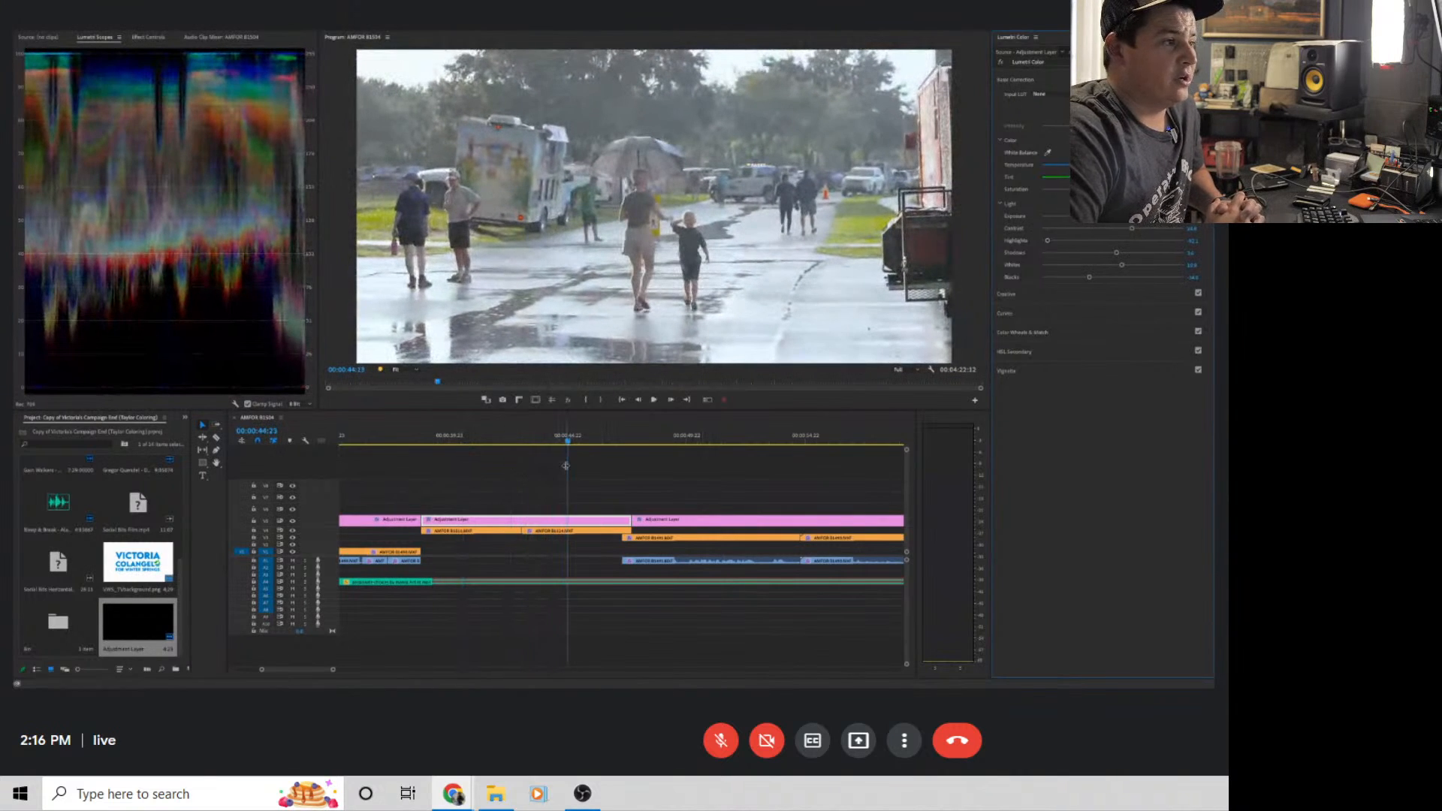
click(569, 436)
Lower the whites and raise the shadows of the adjustment layer over the picnic-table shot
drag(496, 443, 355, 469)
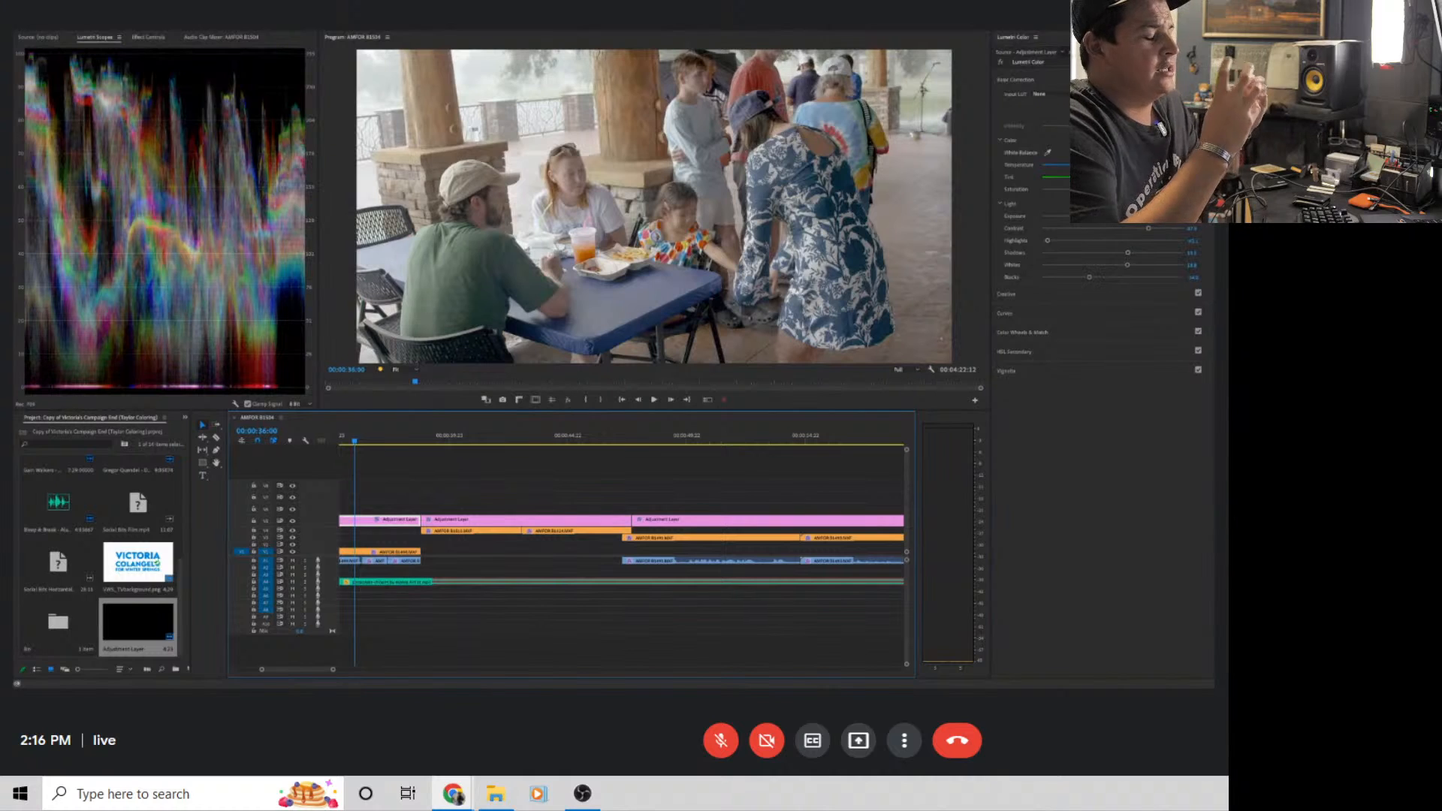
mouse_move(1126, 266)
mouse_down()
mouse_move(1113, 266)
mouse_move(1136, 253)
mouse_up()
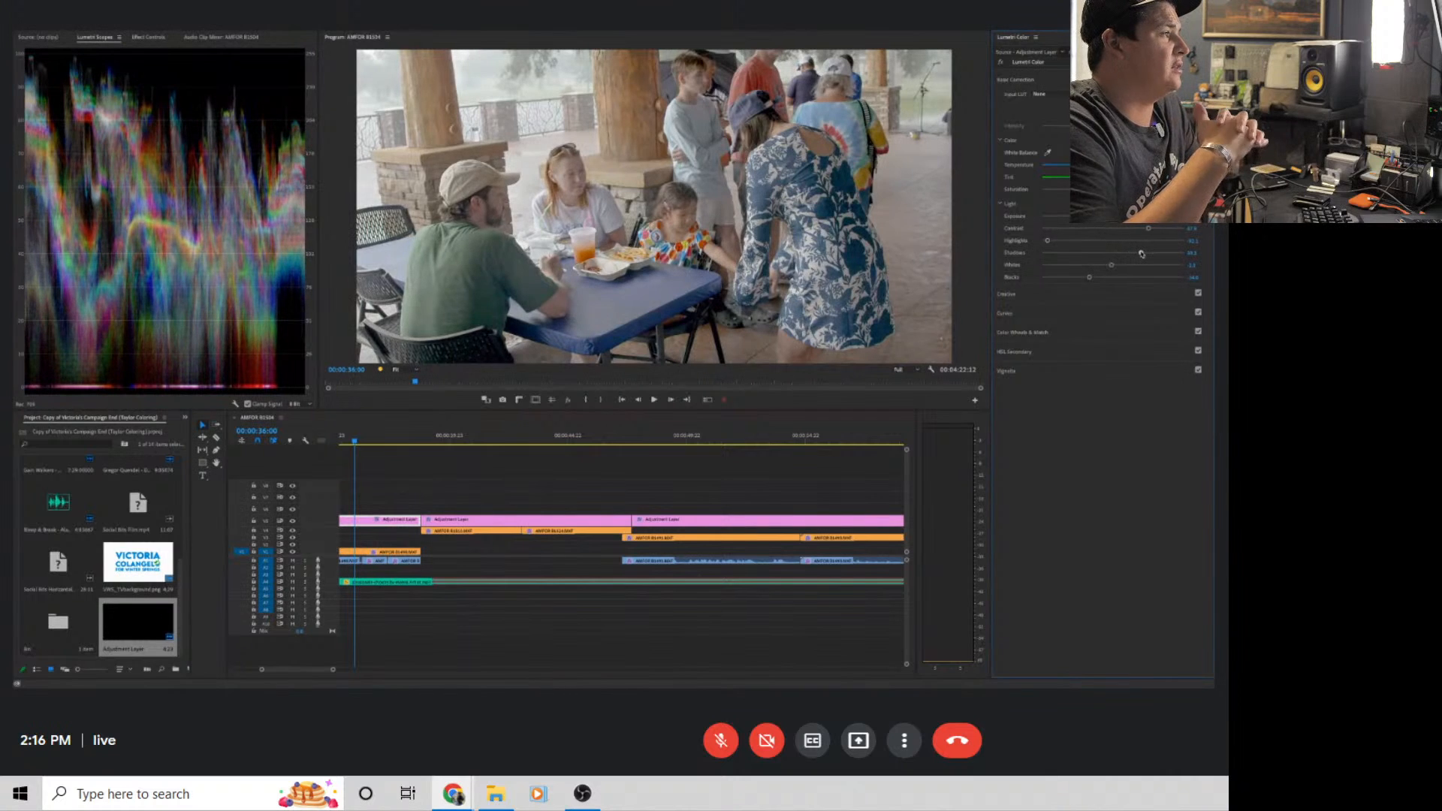
Try raising the exposure of the dark indoor clip of the woman speaking into a microphone, and play into the following audience shot
drag(333, 669, 645, 664)
click(606, 442)
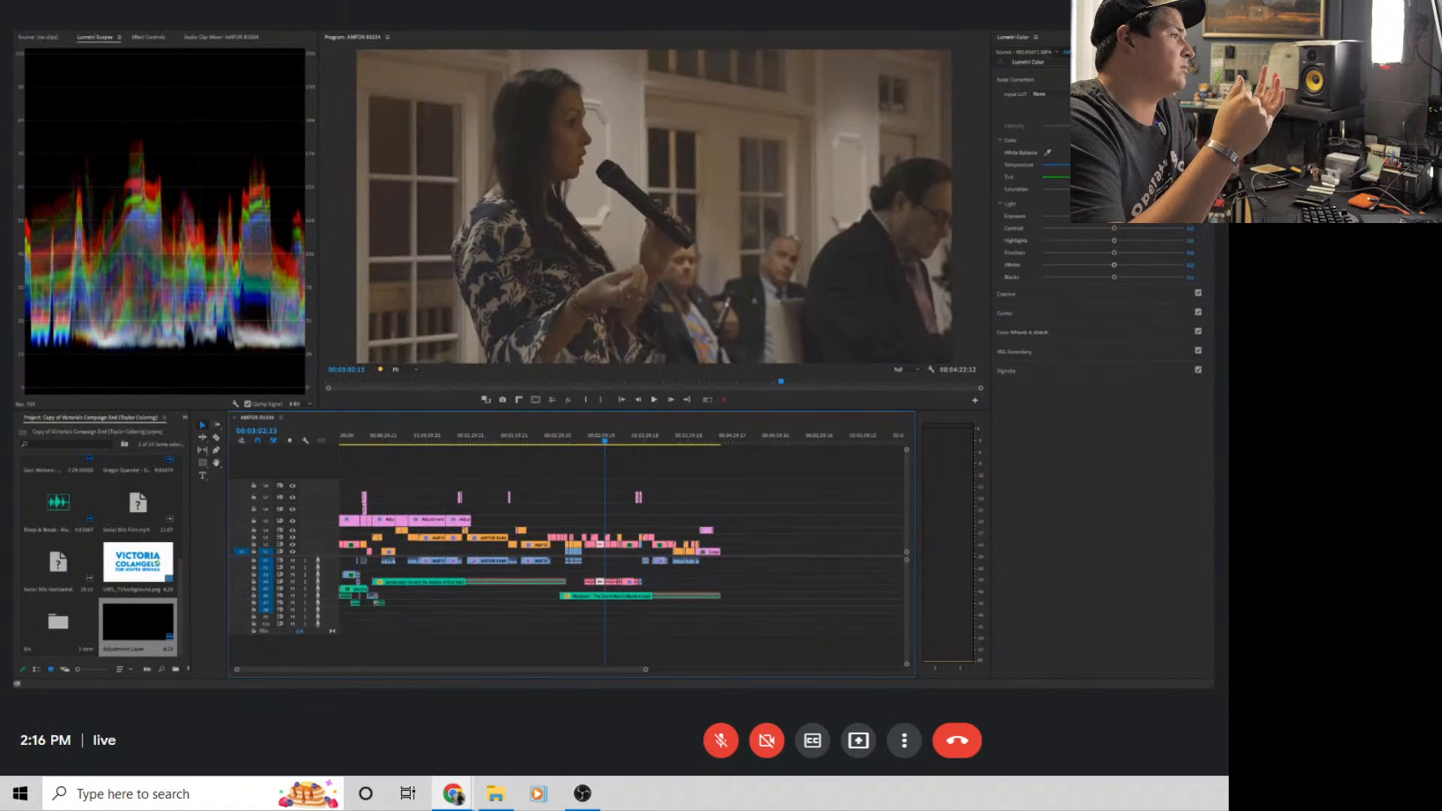
drag(1114, 216, 1133, 215)
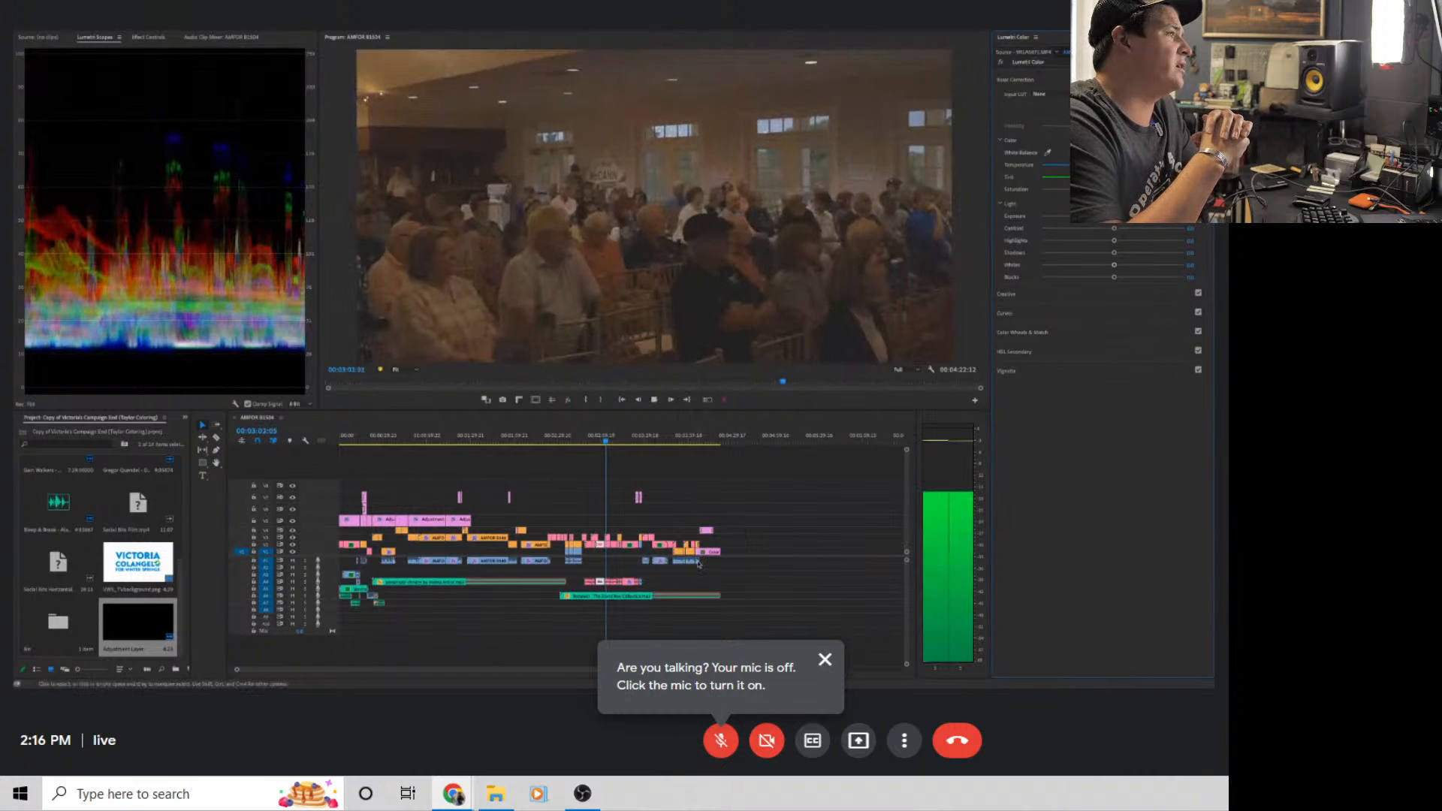
key(space)
key(=)
key(=)
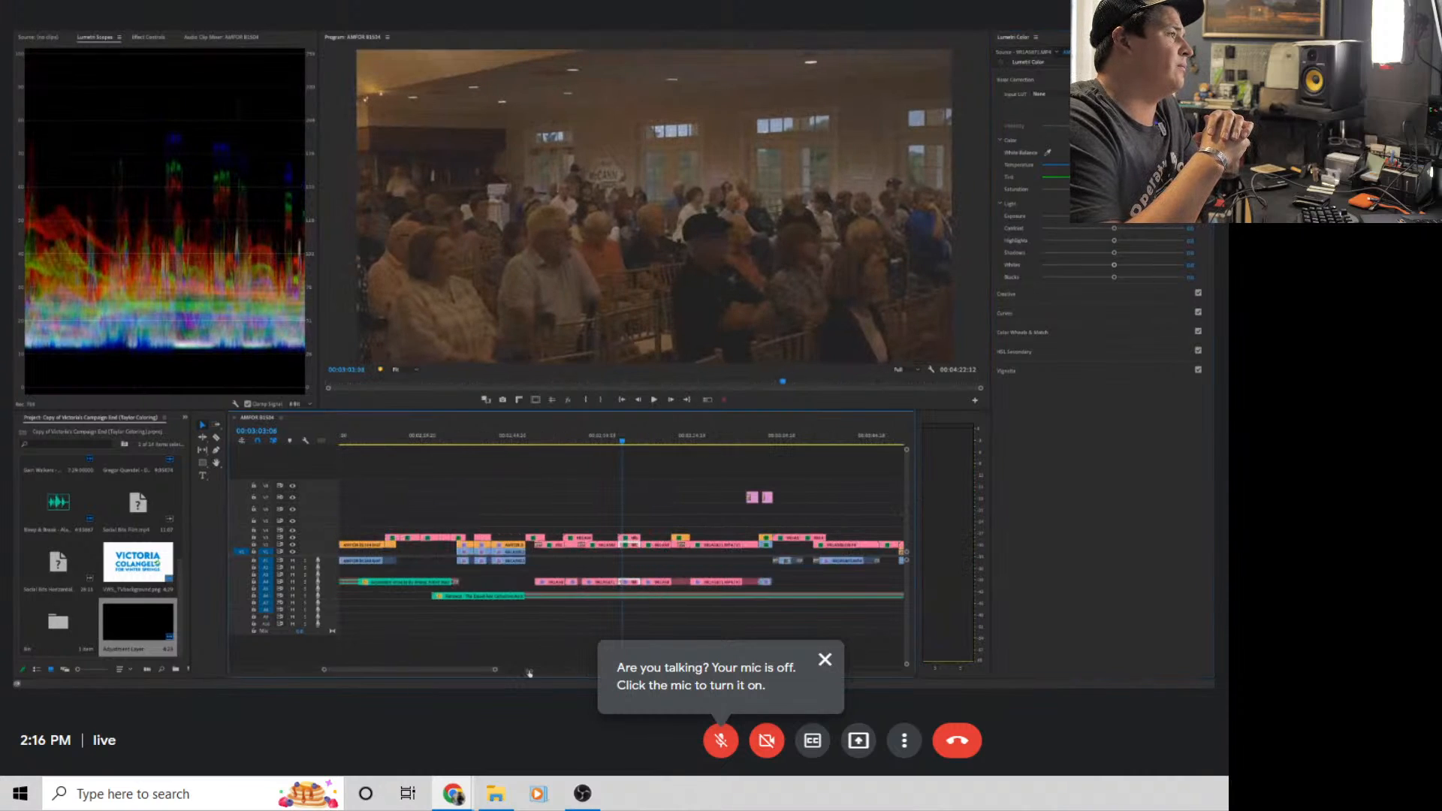
Compare the brightened microphone clip with the dark audience shot in an enlarged preview, and lower the clip's exposure back down
drag(622, 440, 600, 443)
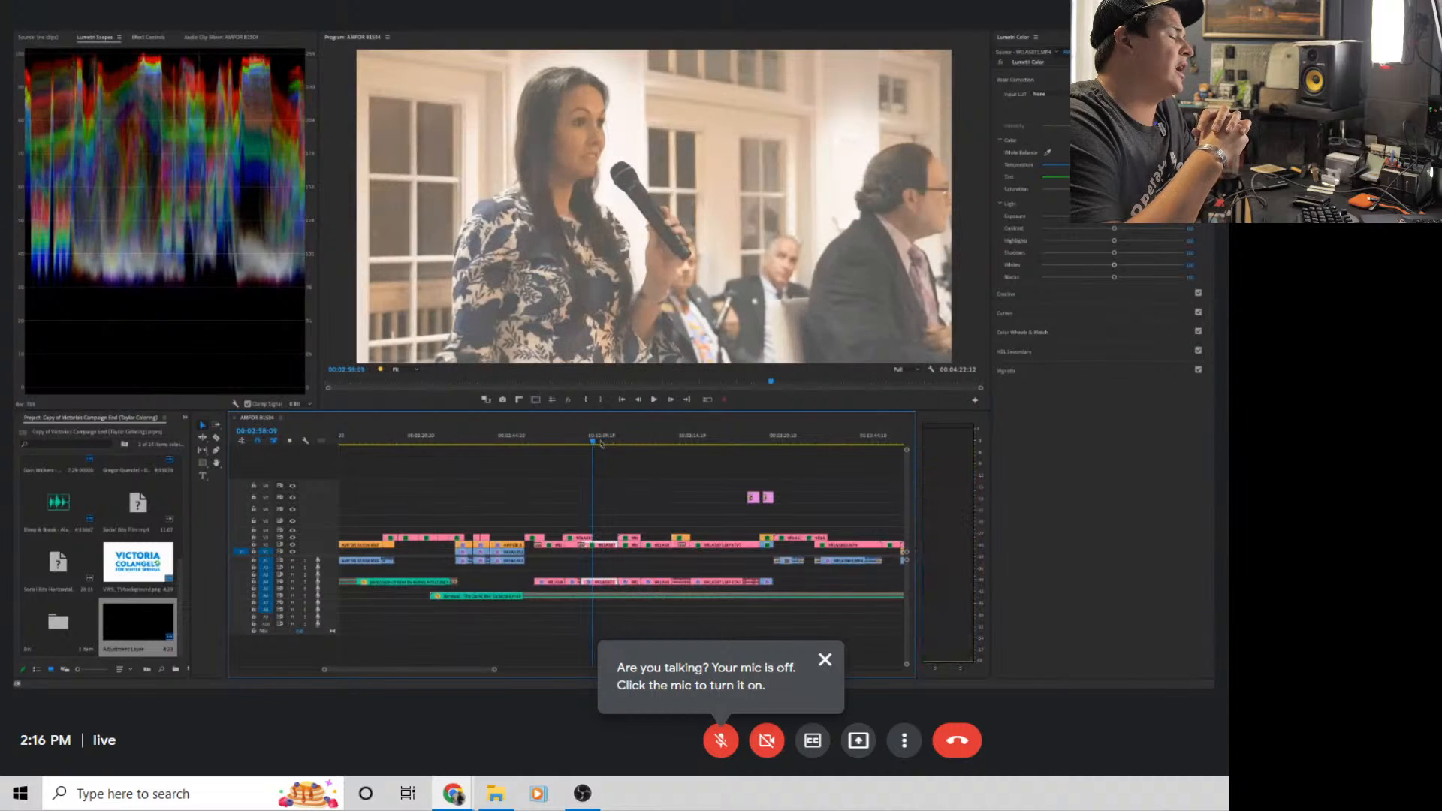
key(space)
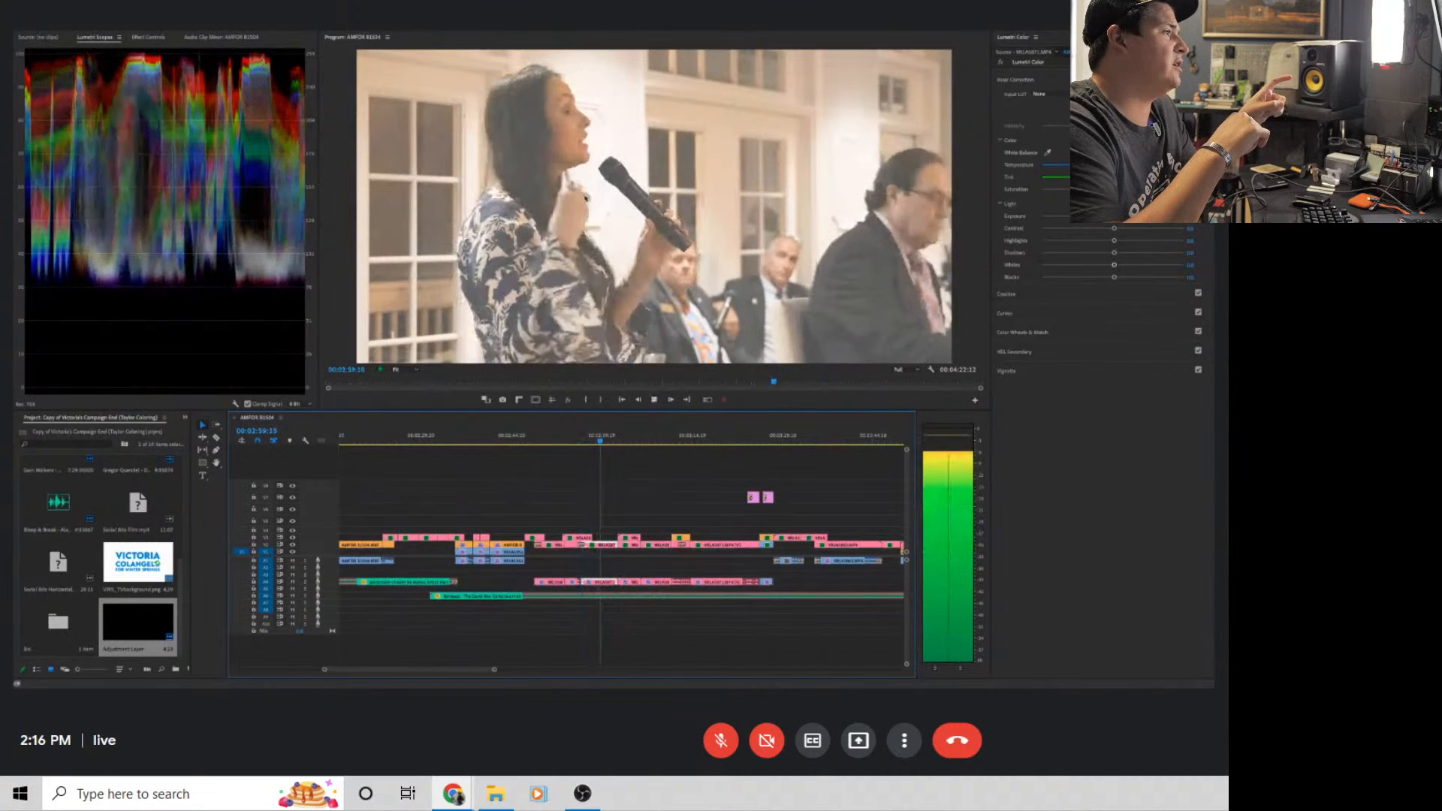
key(space)
key(grave)
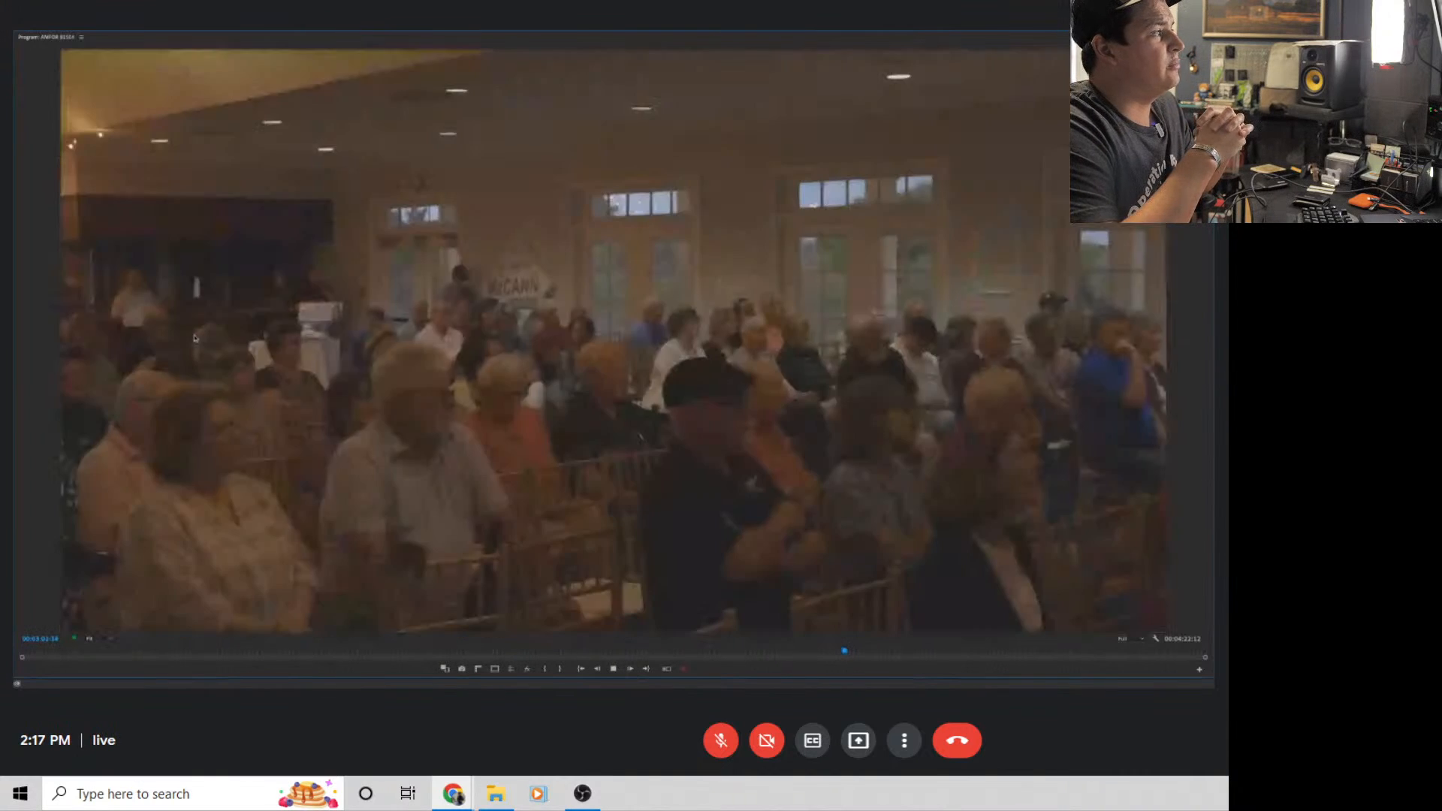
key(space)
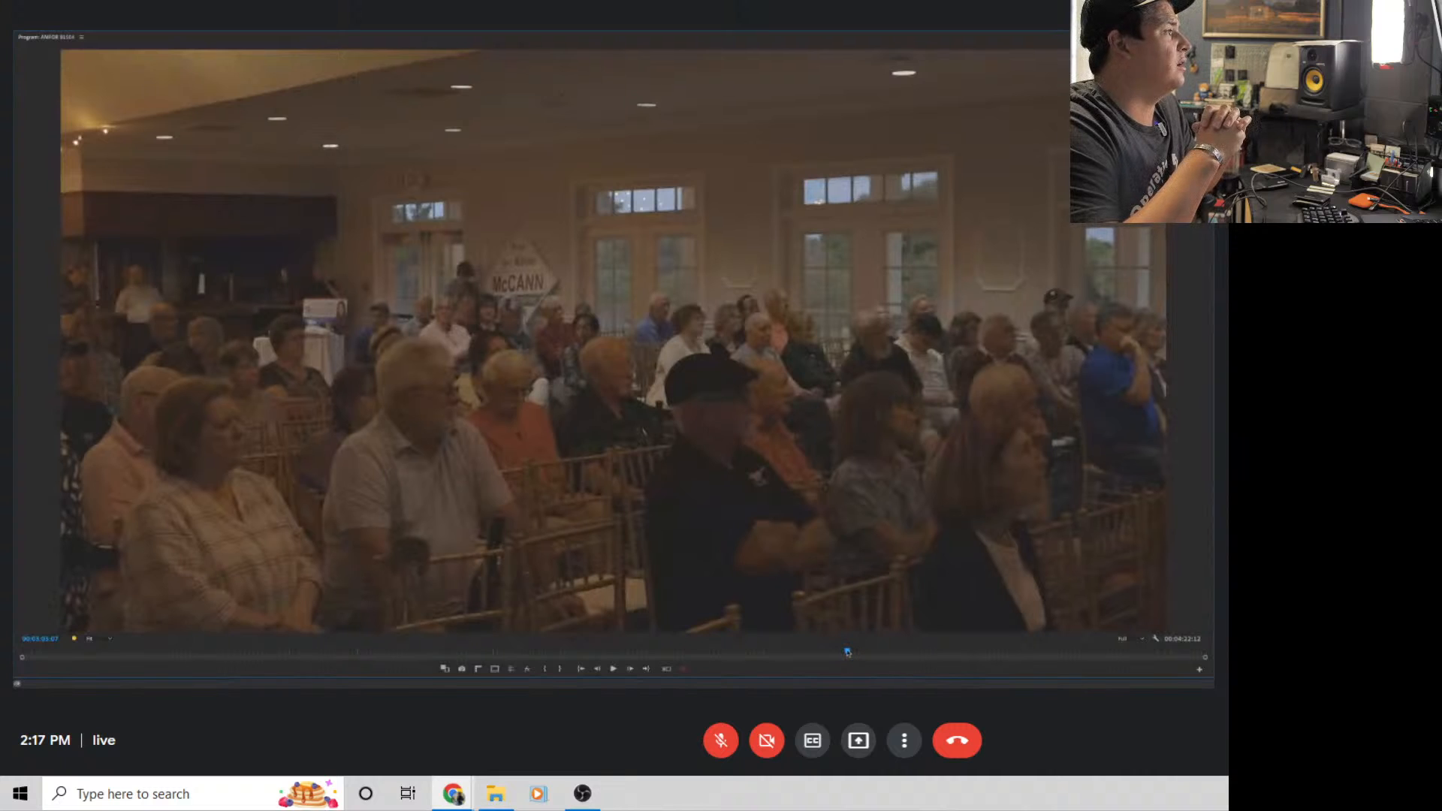
drag(848, 652, 839, 653)
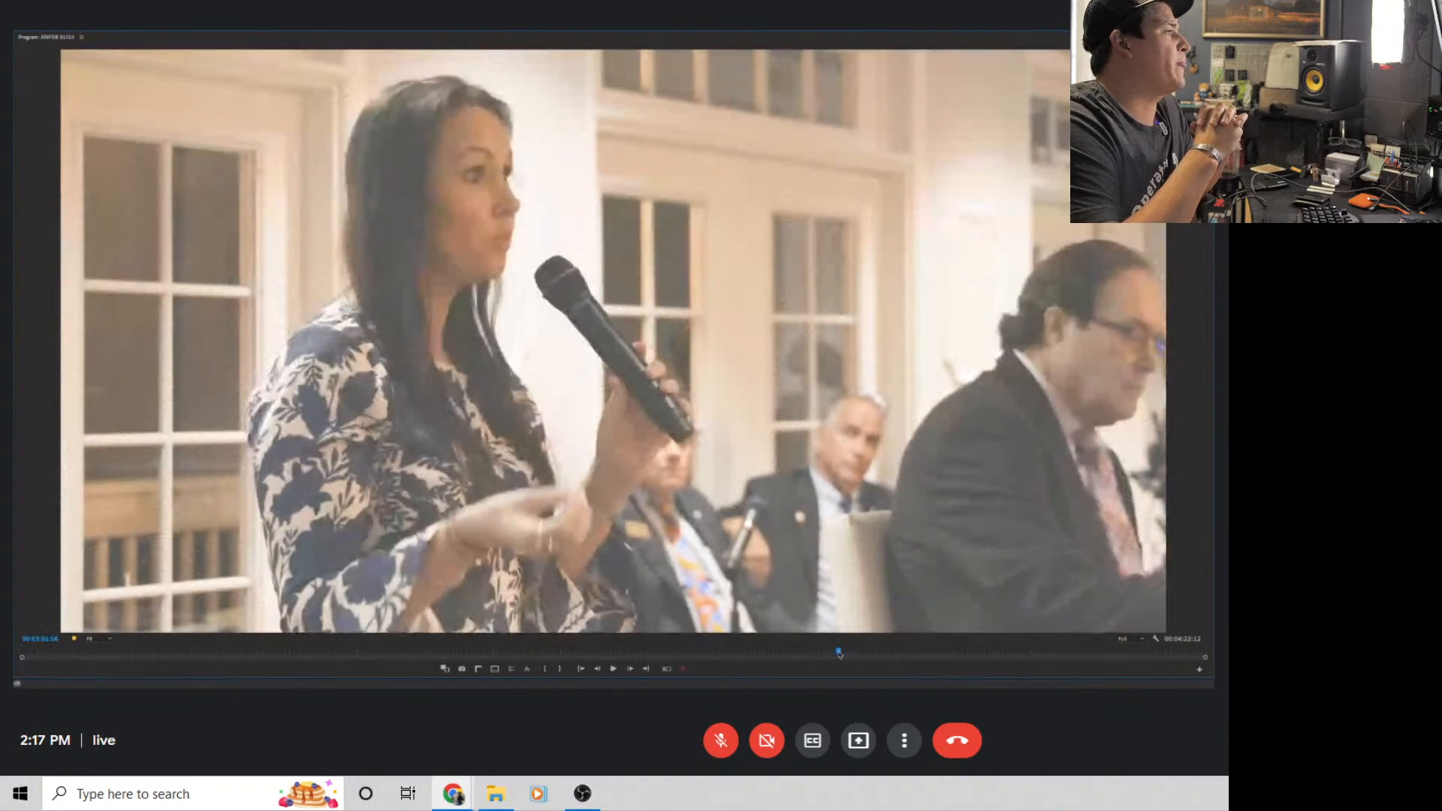
key(grave)
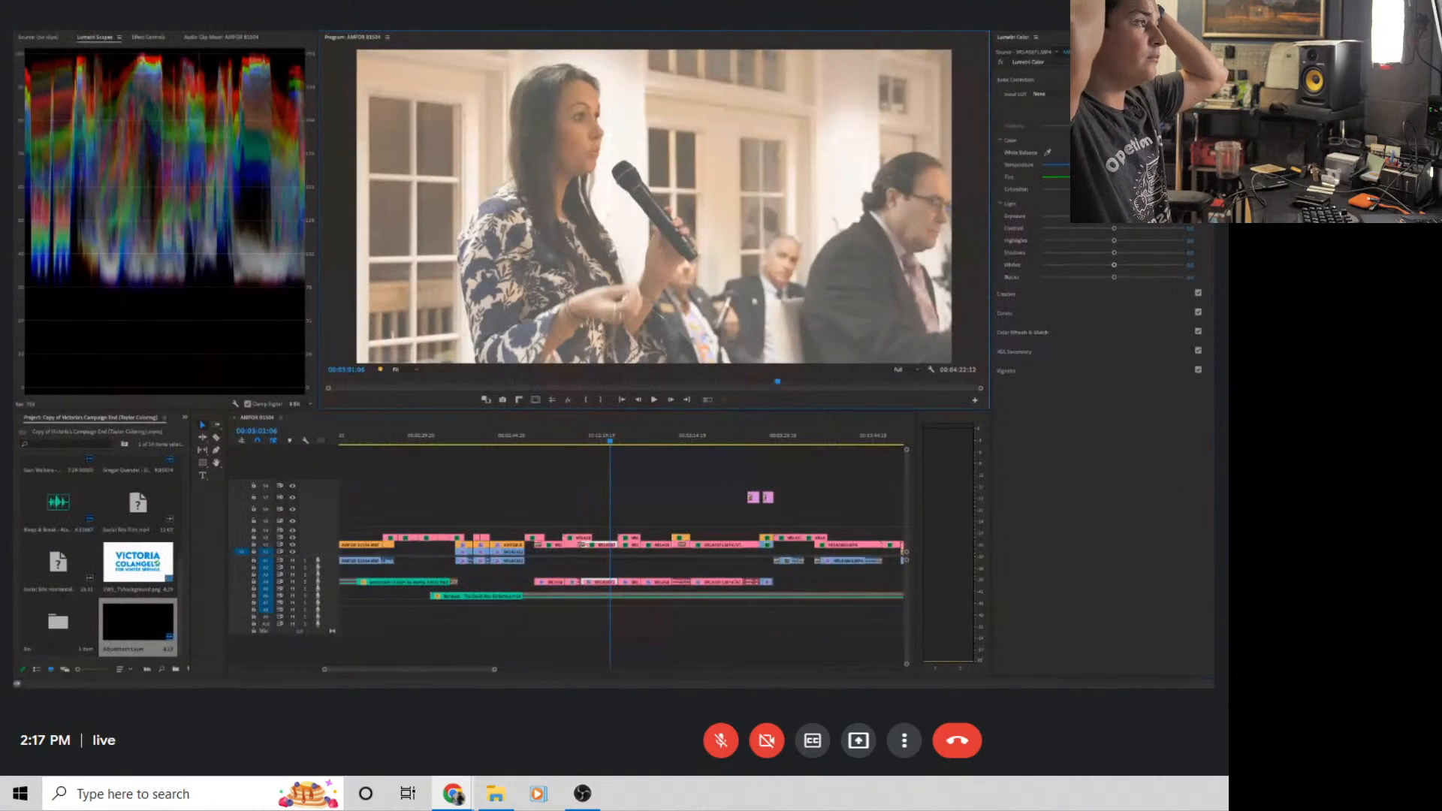
drag(1127, 216, 1098, 216)
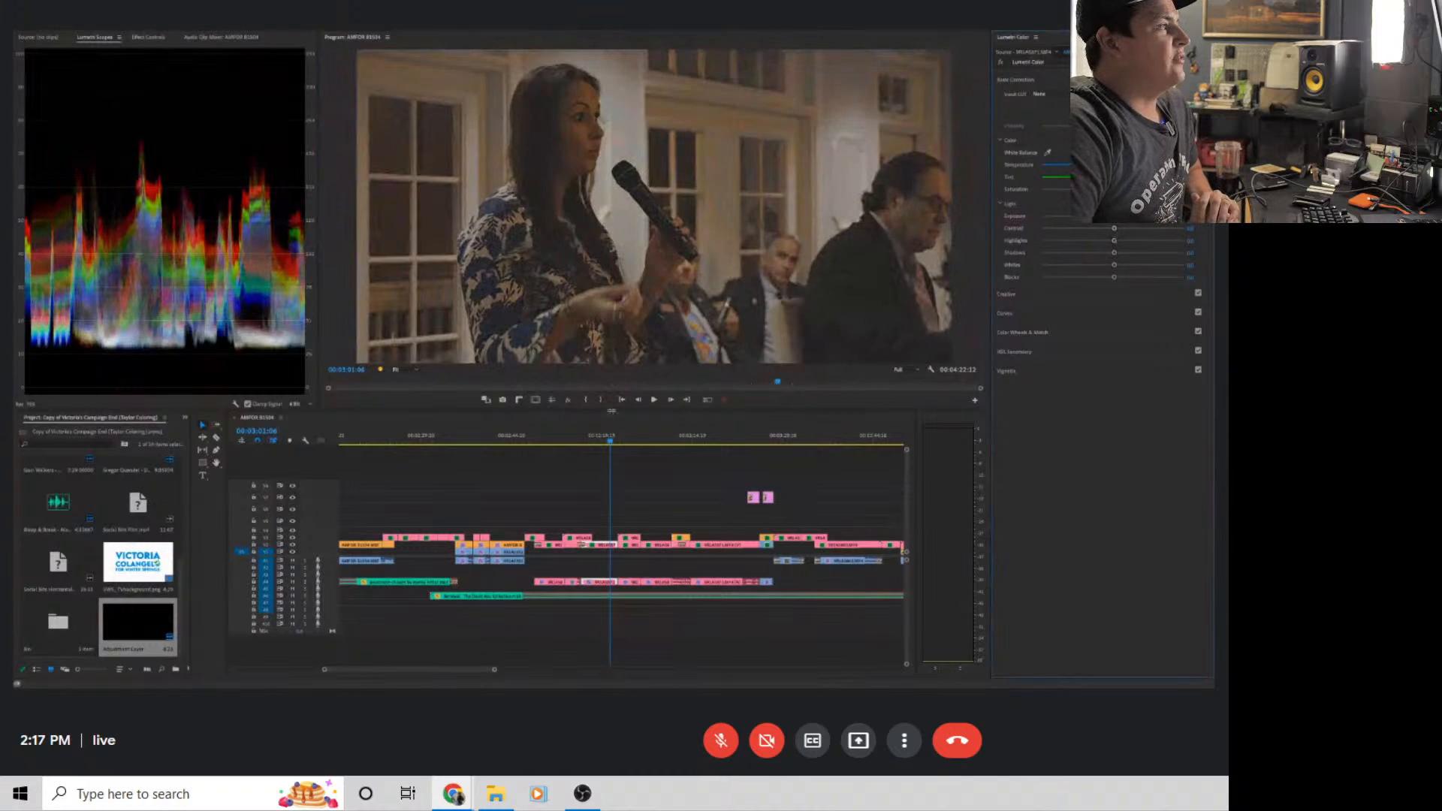
Try raising the exposure of the wide podium shot of the indoor meeting, and play it back
click(524, 449)
click(500, 438)
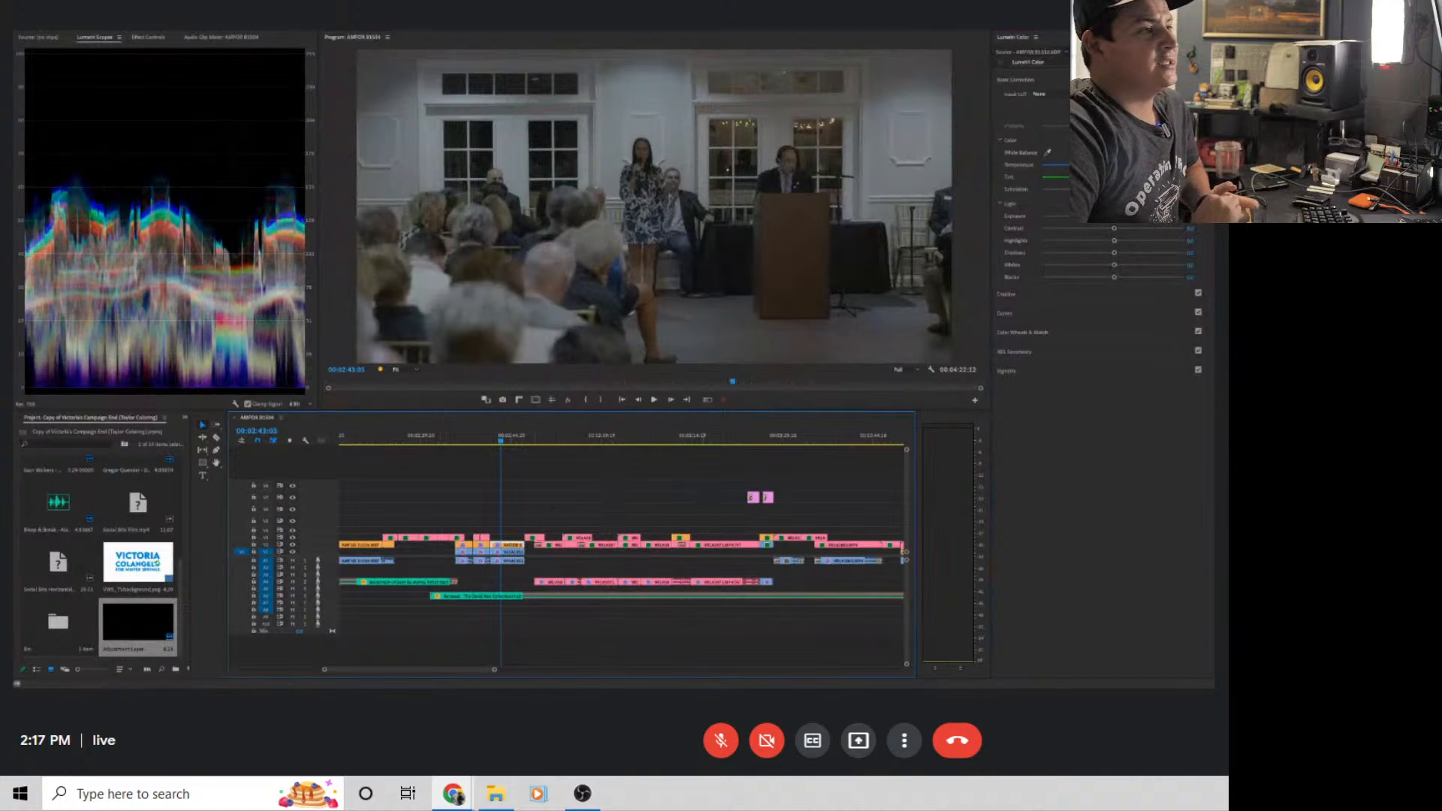
drag(1114, 215, 1135, 216)
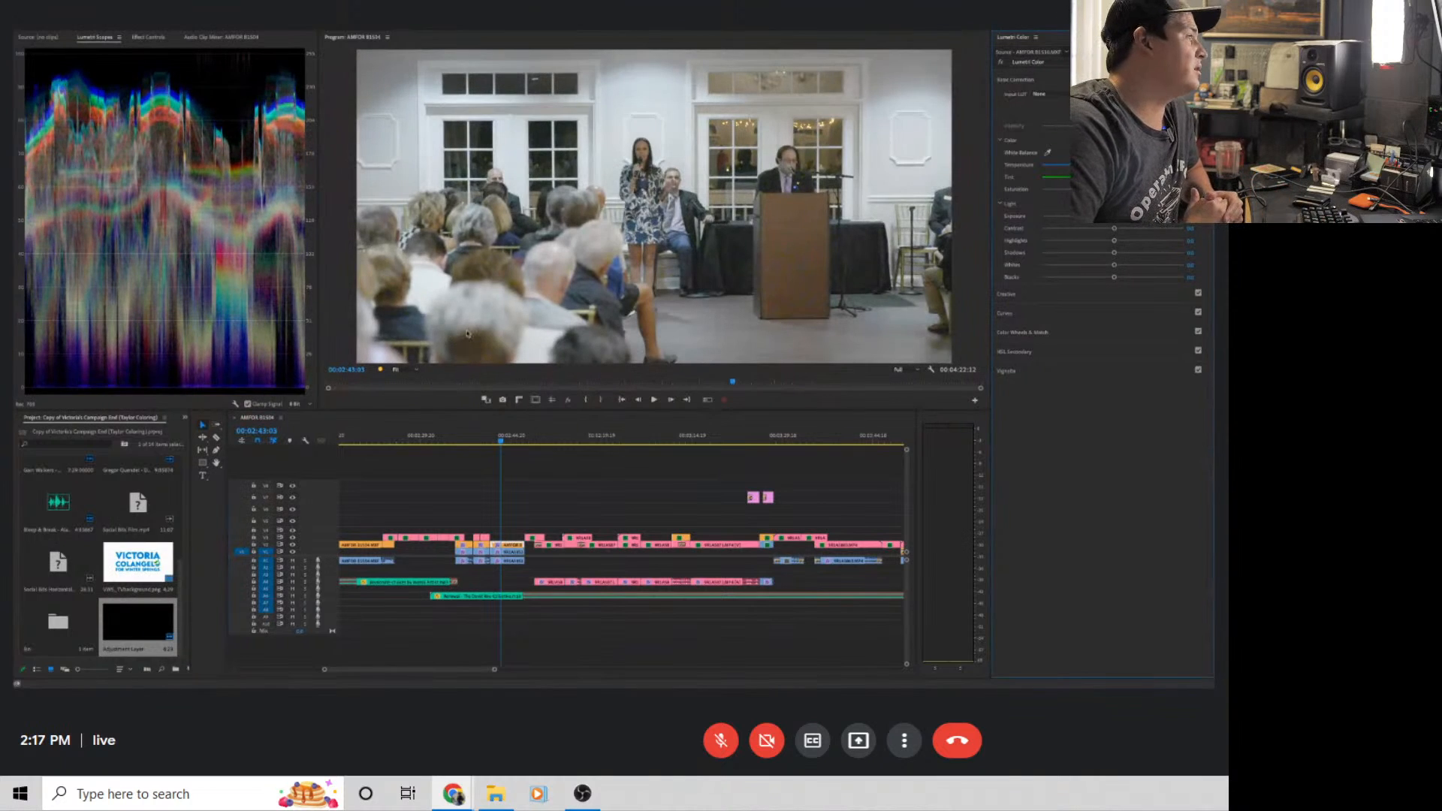
key(space)
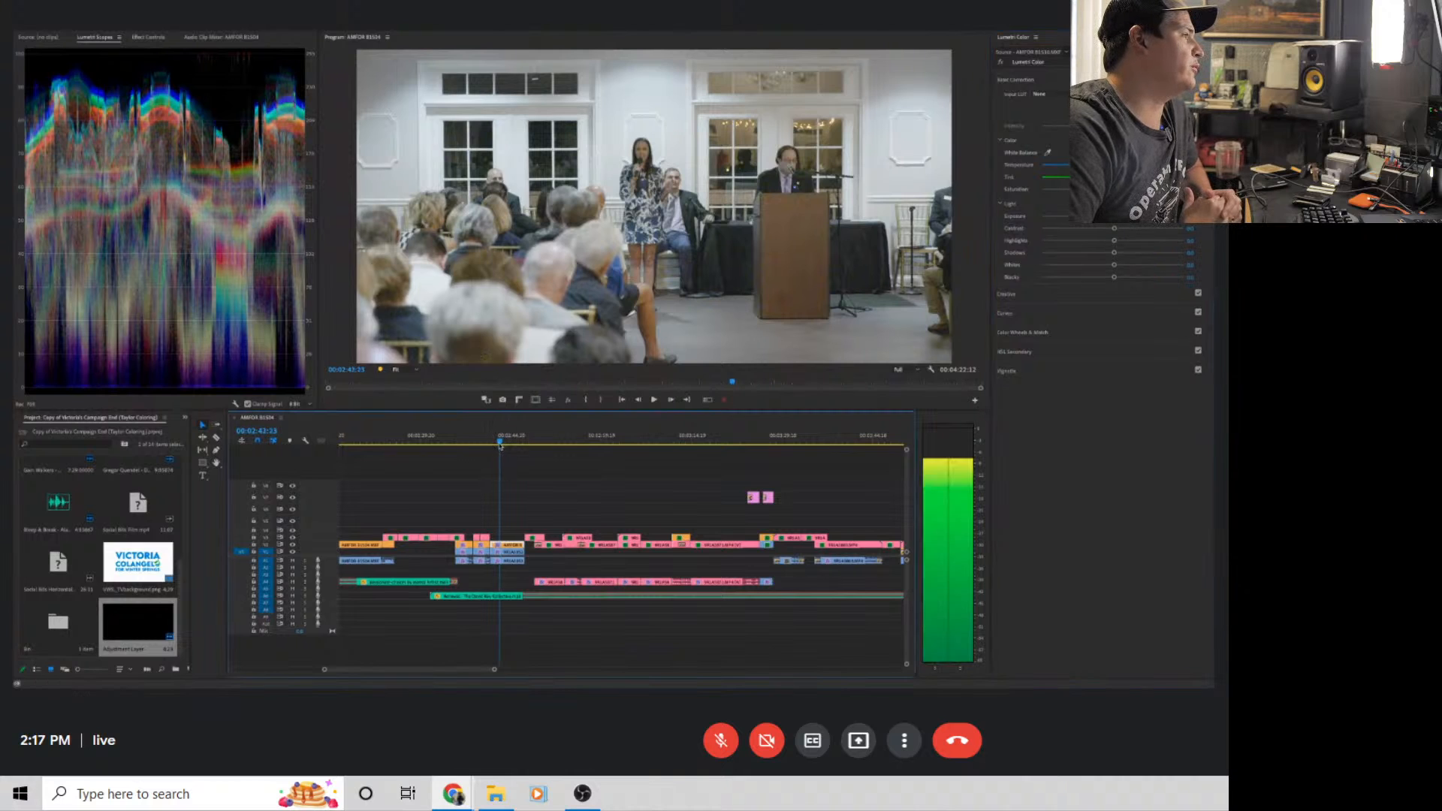
Review the brightened podium shot against the following audience shot in an enlarged preview, and revert its exposure change
key(grave)
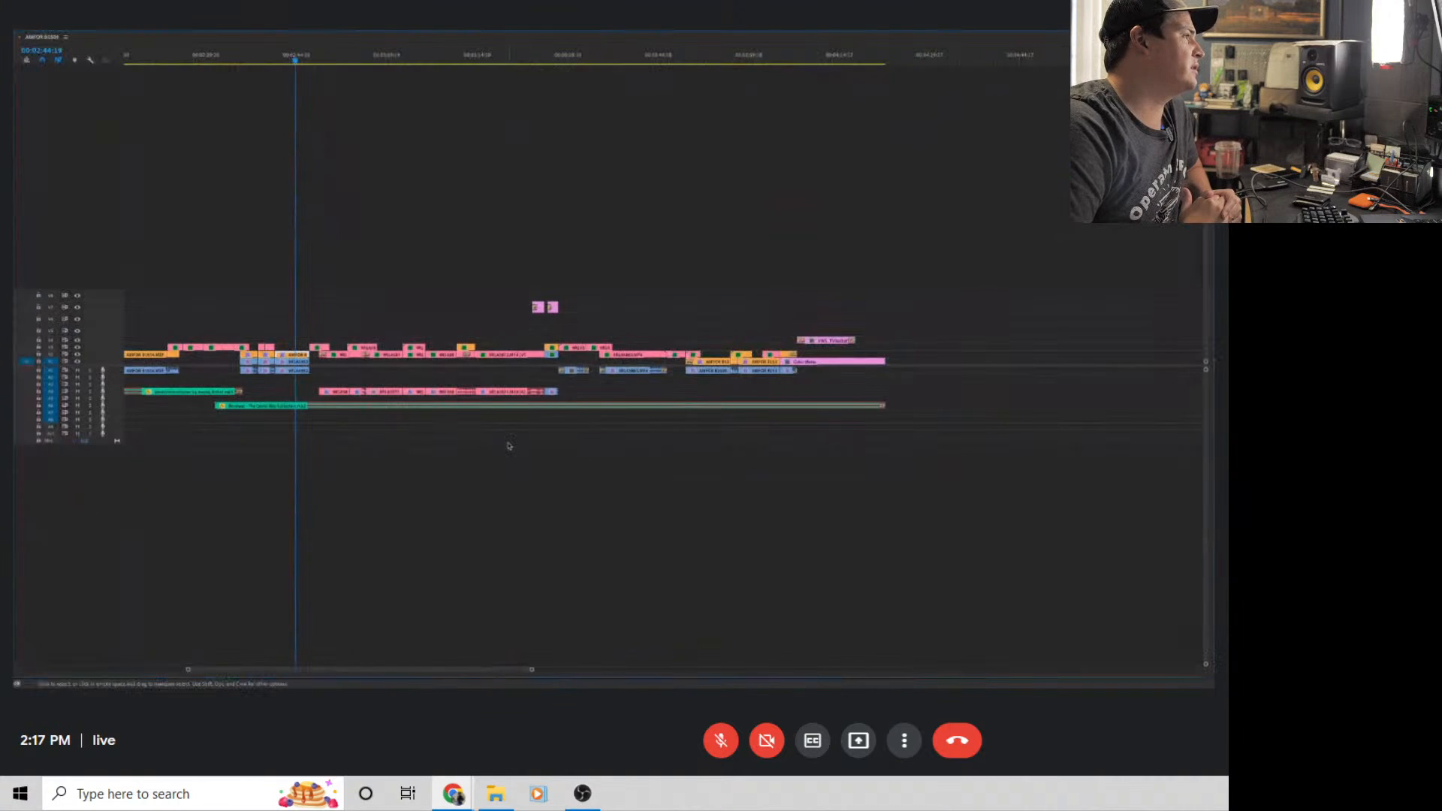
key(grave)
key(grave)
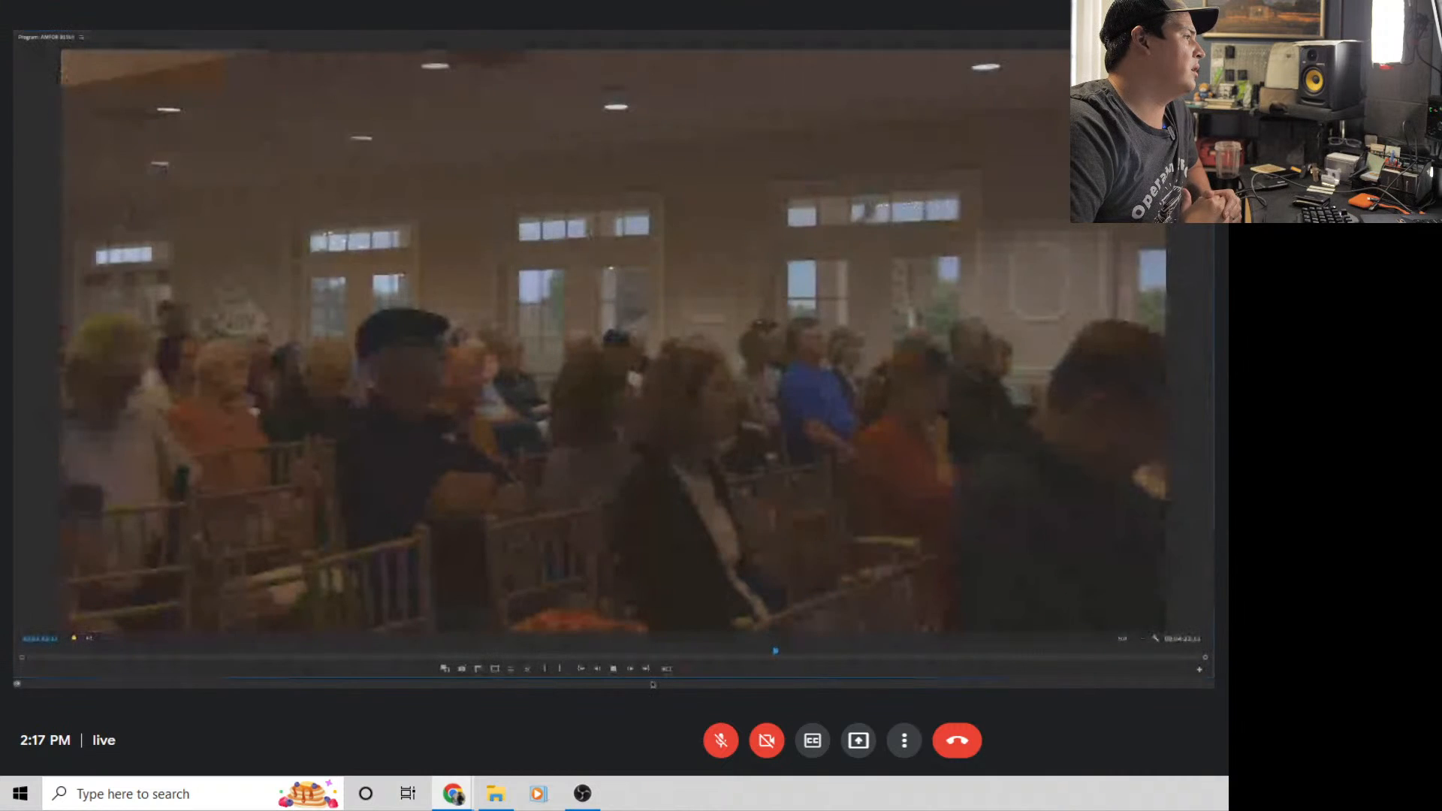
drag(777, 650, 764, 652)
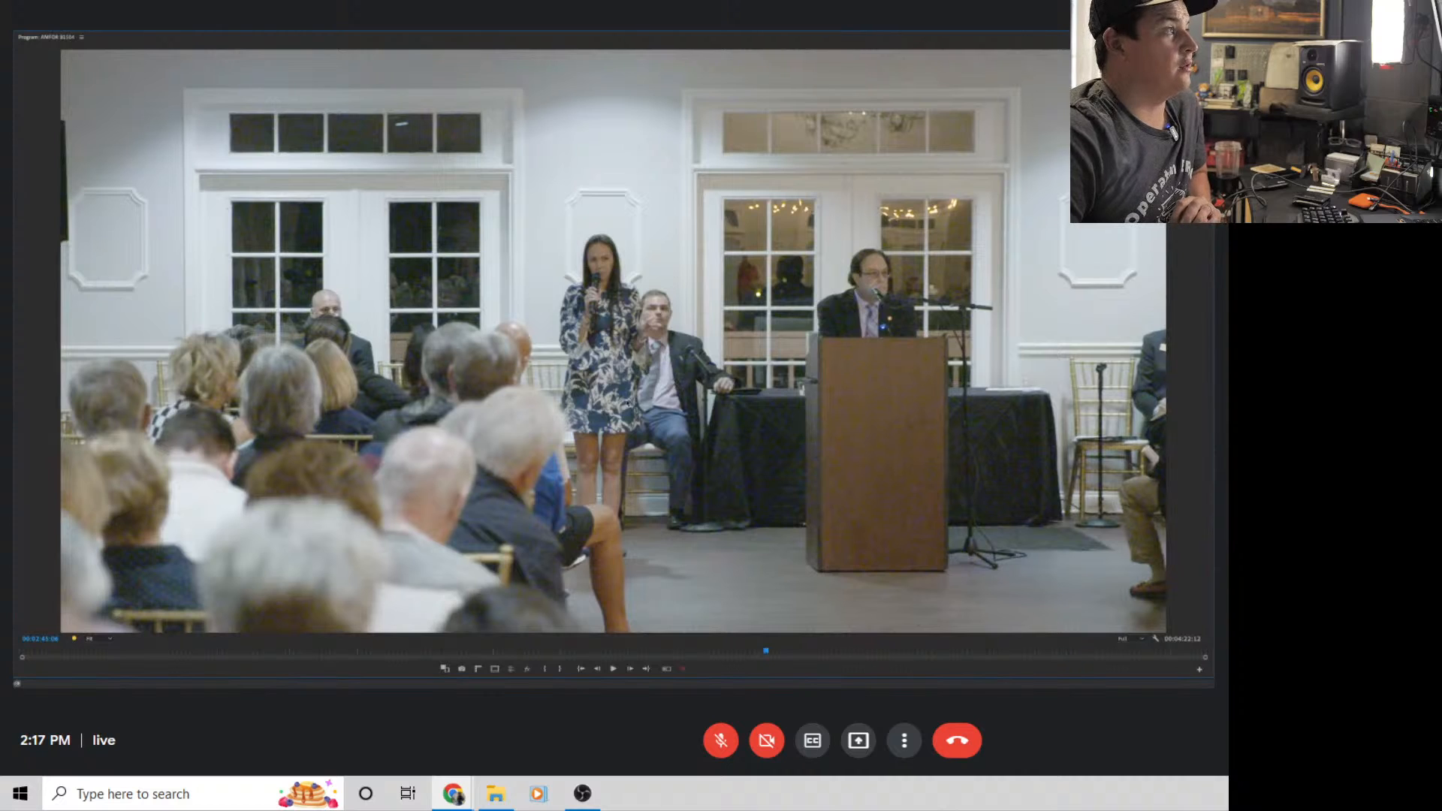
key(grave)
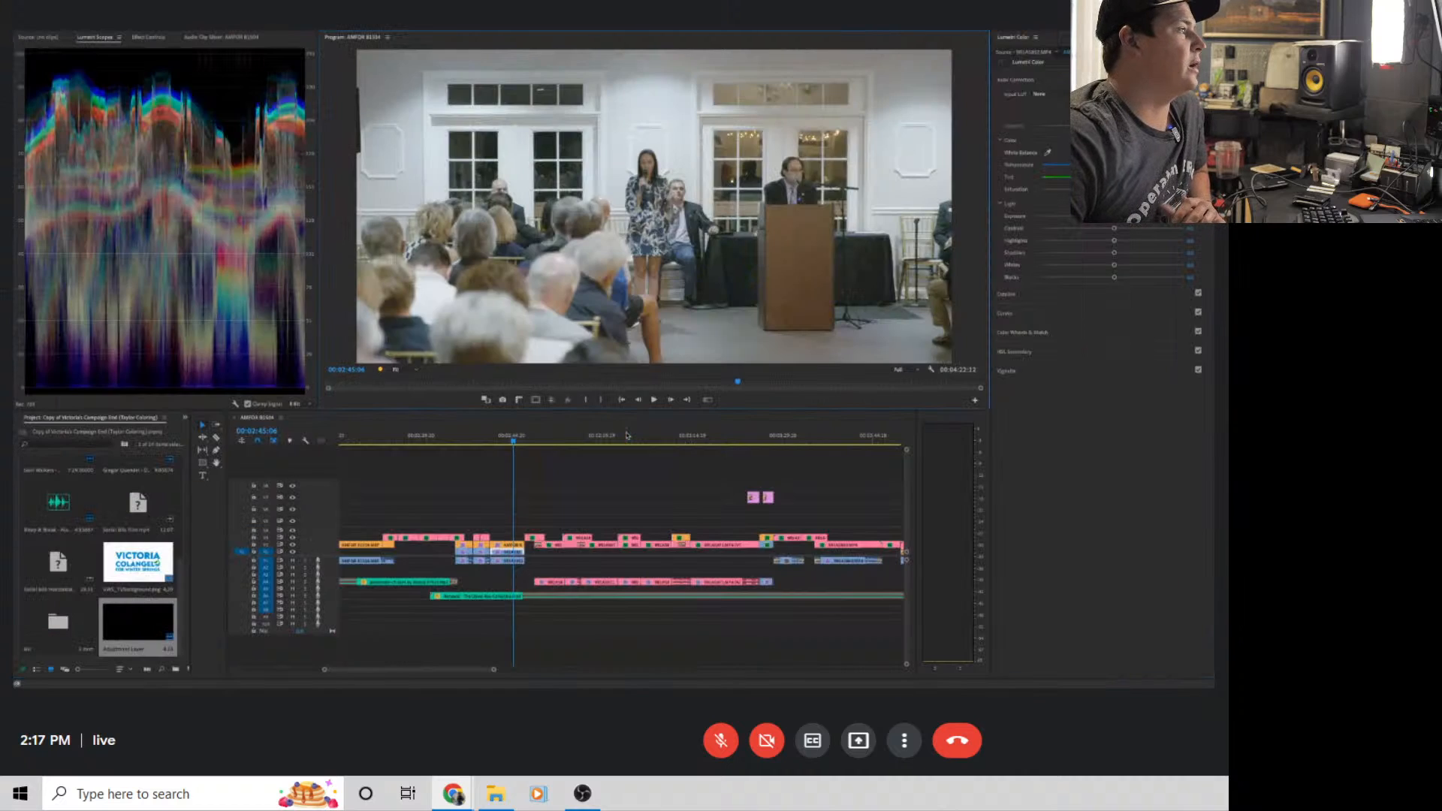
mouse_move(511, 445)
mouse_down()
mouse_move(541, 444)
mouse_move(500, 444)
mouse_up()
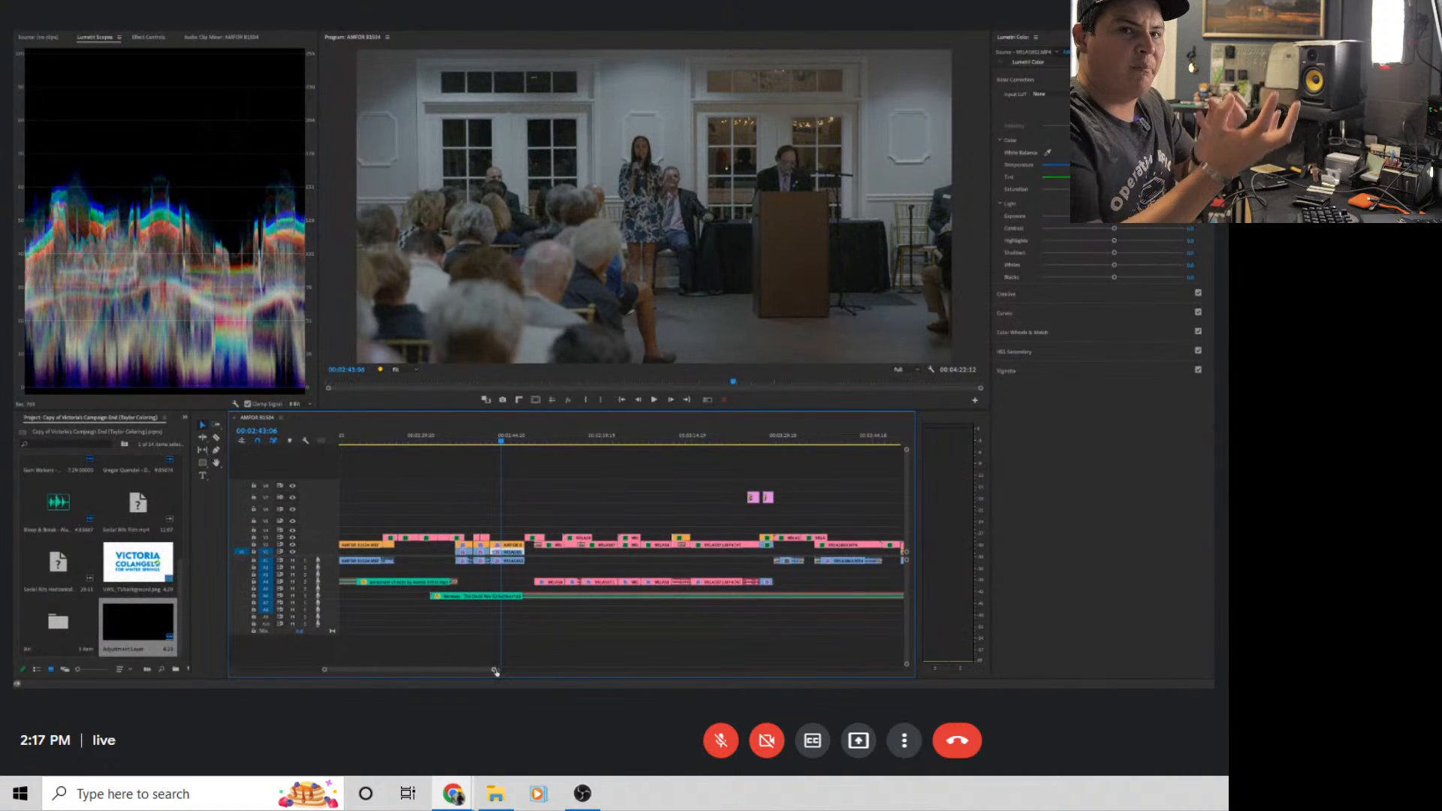
Return to the start of the whole sequence and play the graded shots from the beginning
drag(496, 671, 779, 640)
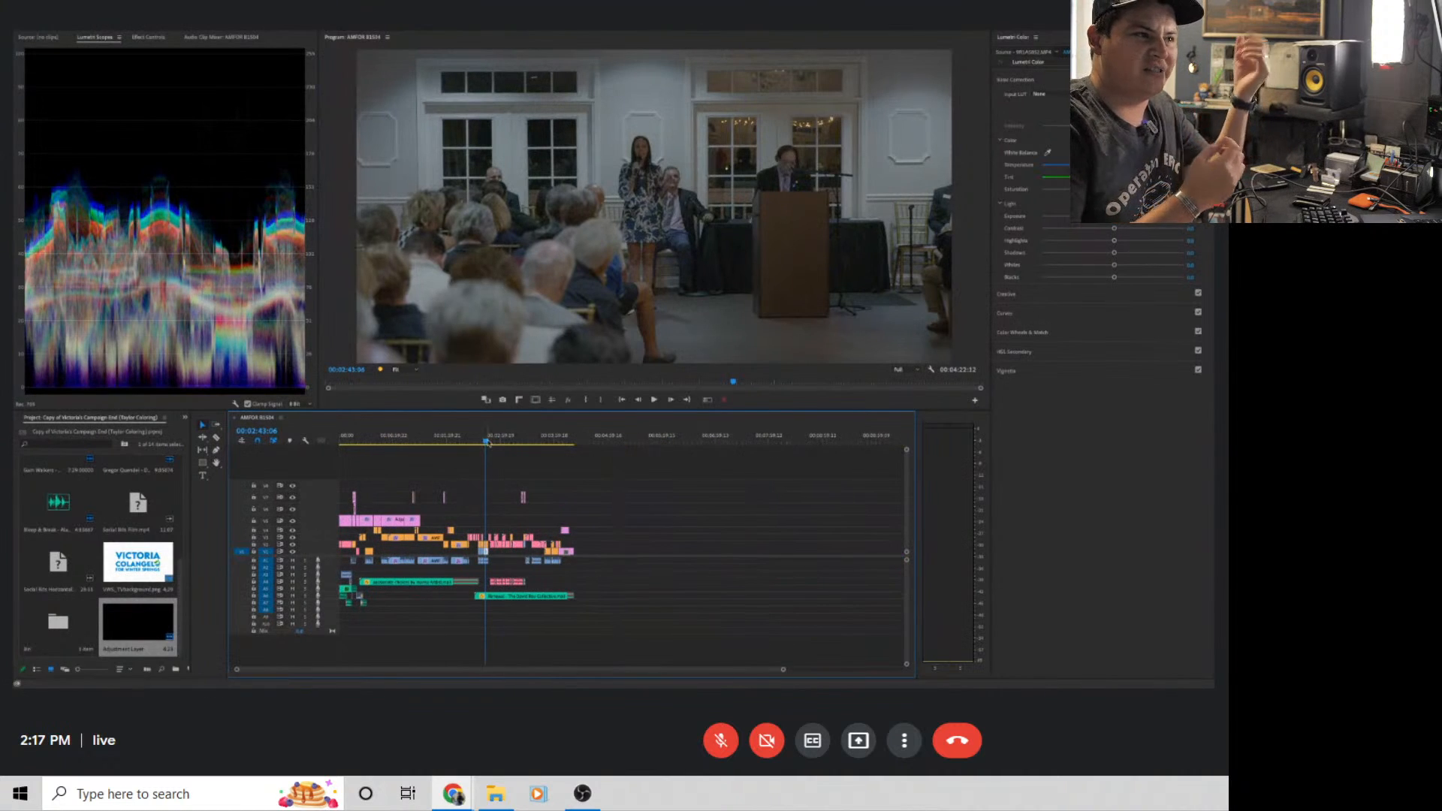
drag(488, 443, 290, 473)
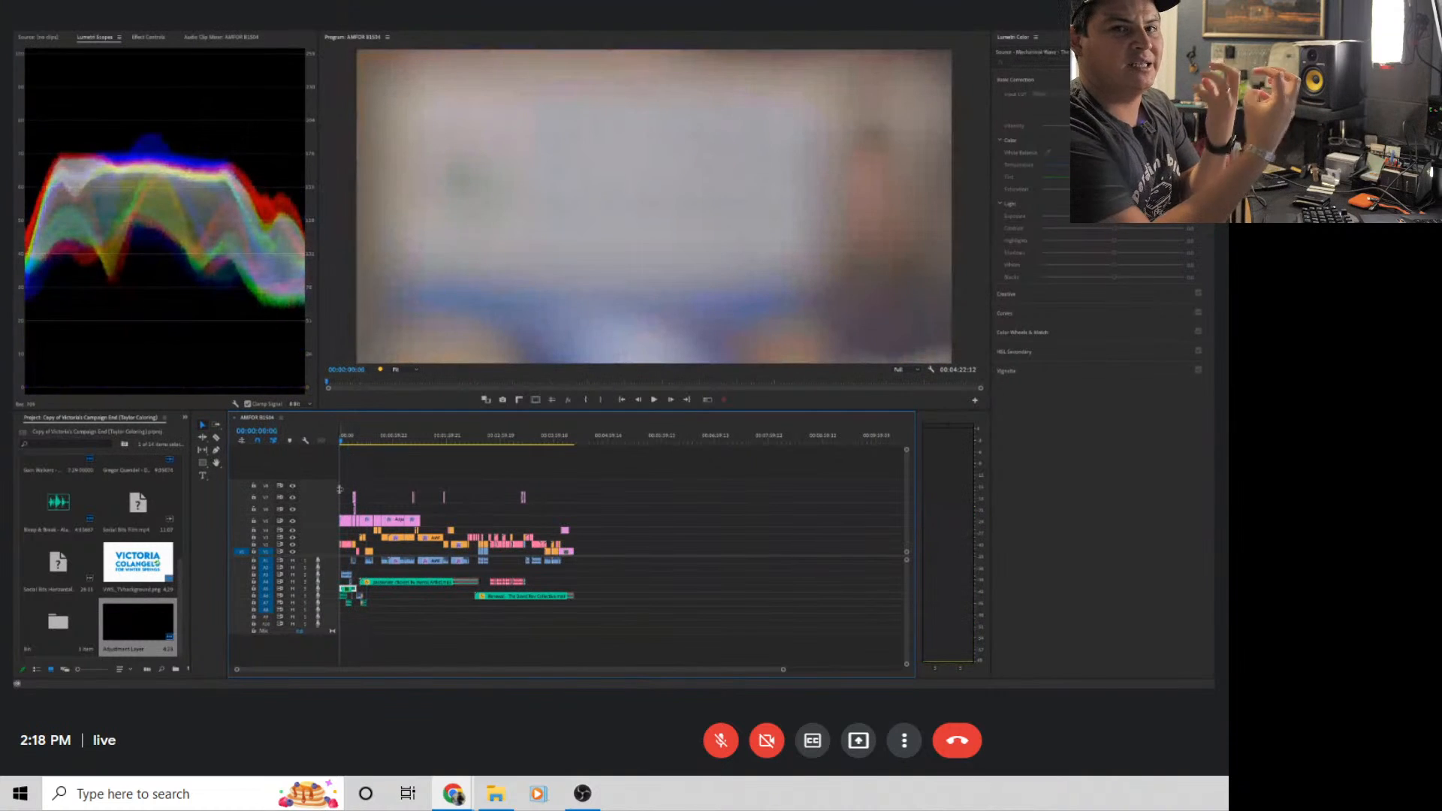
key(space)
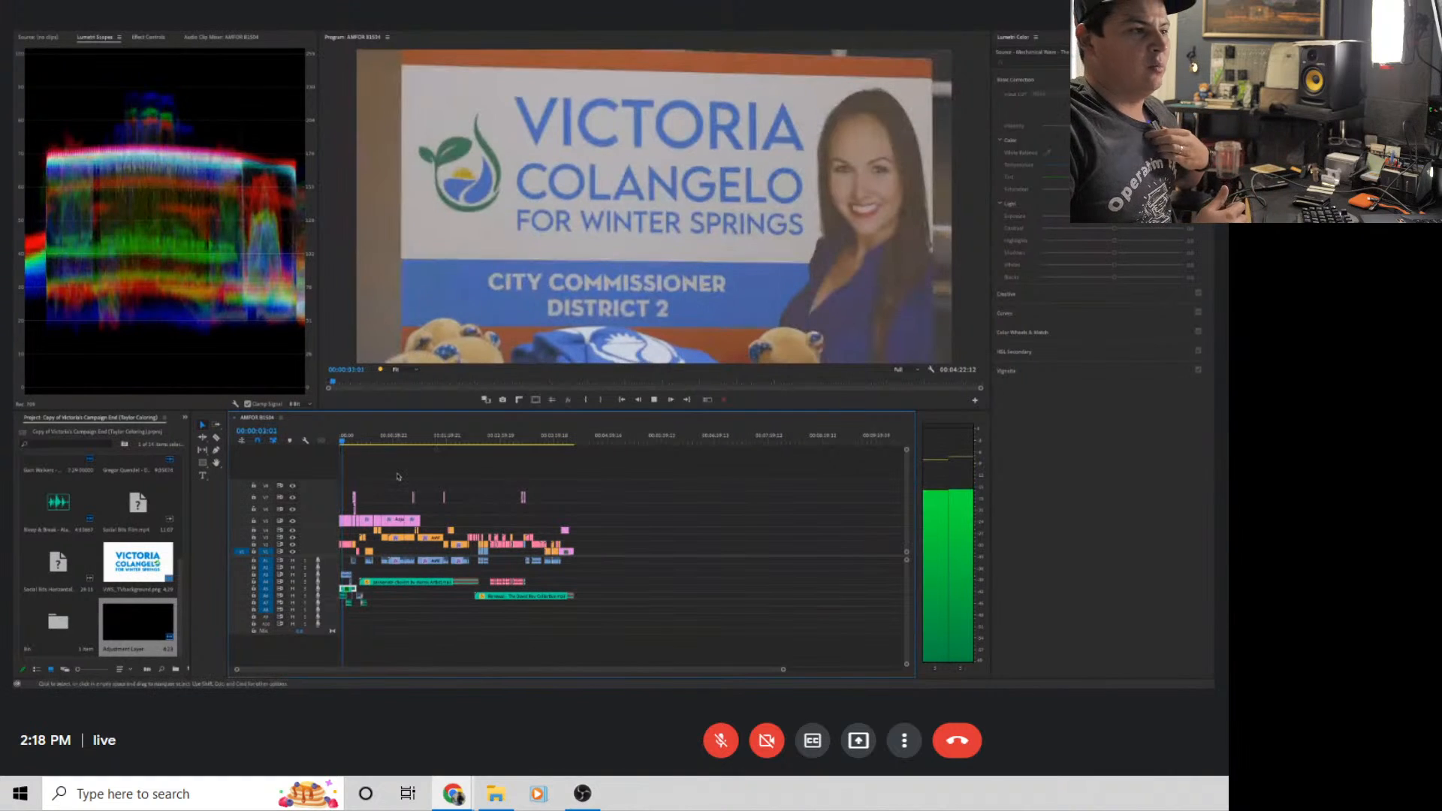
key(space)
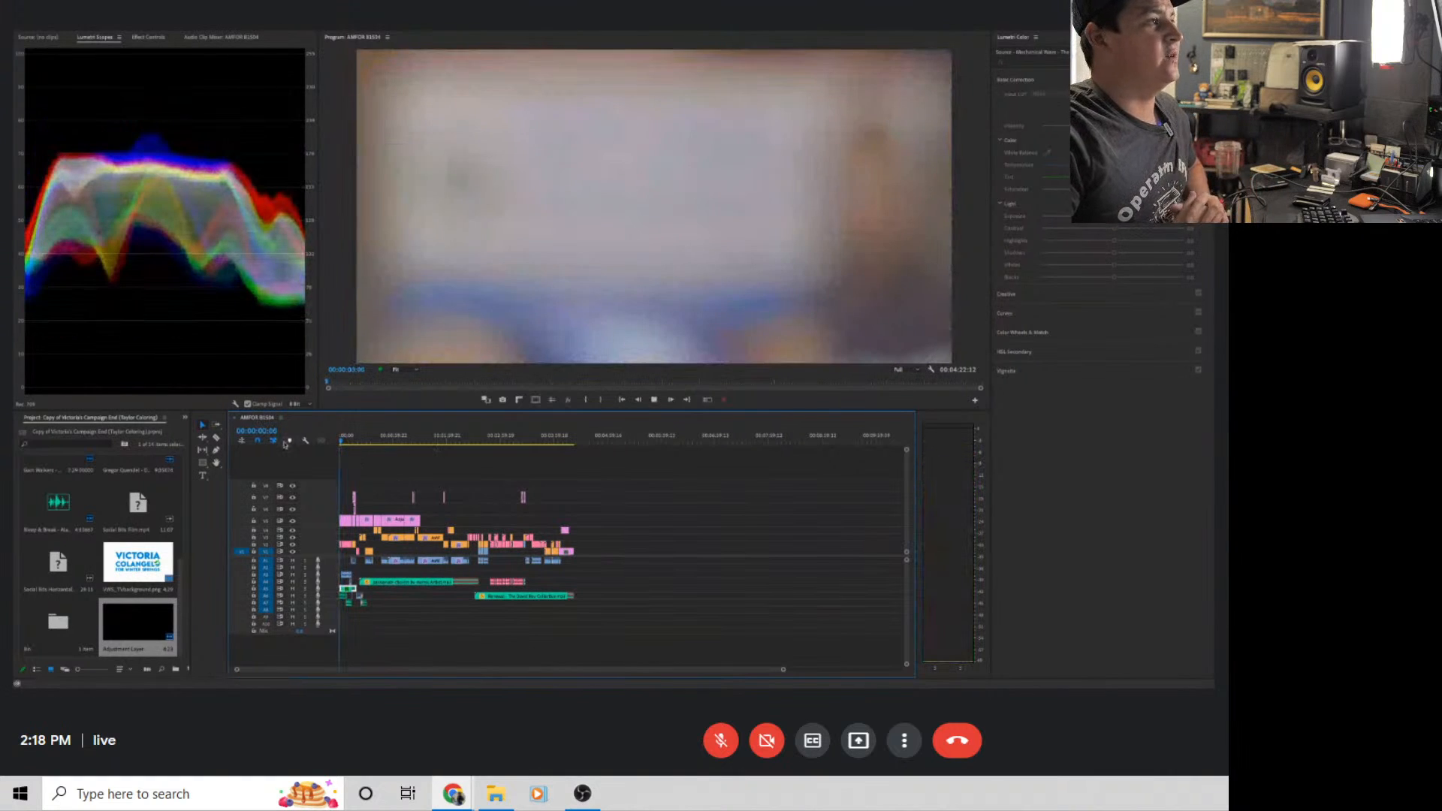
key(space)
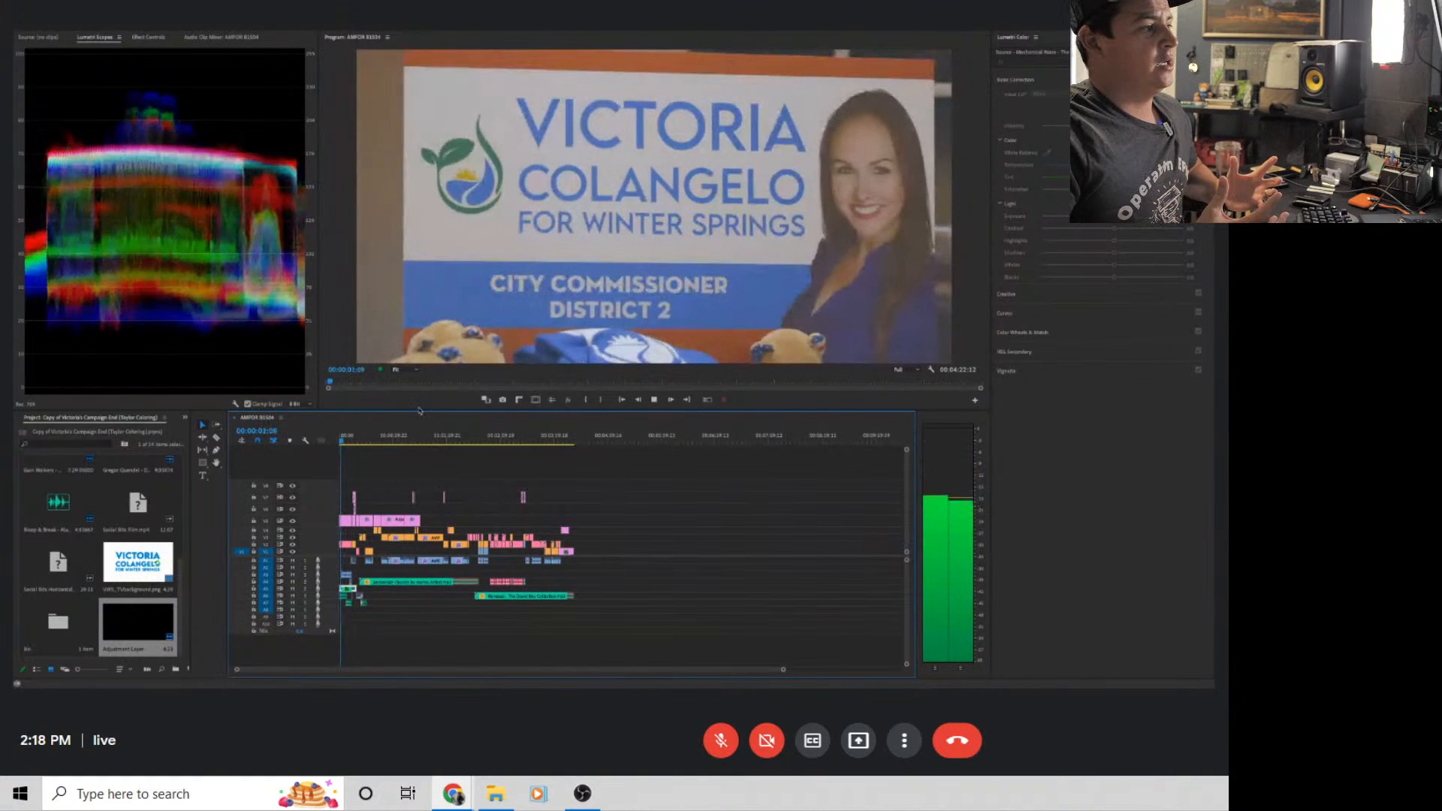
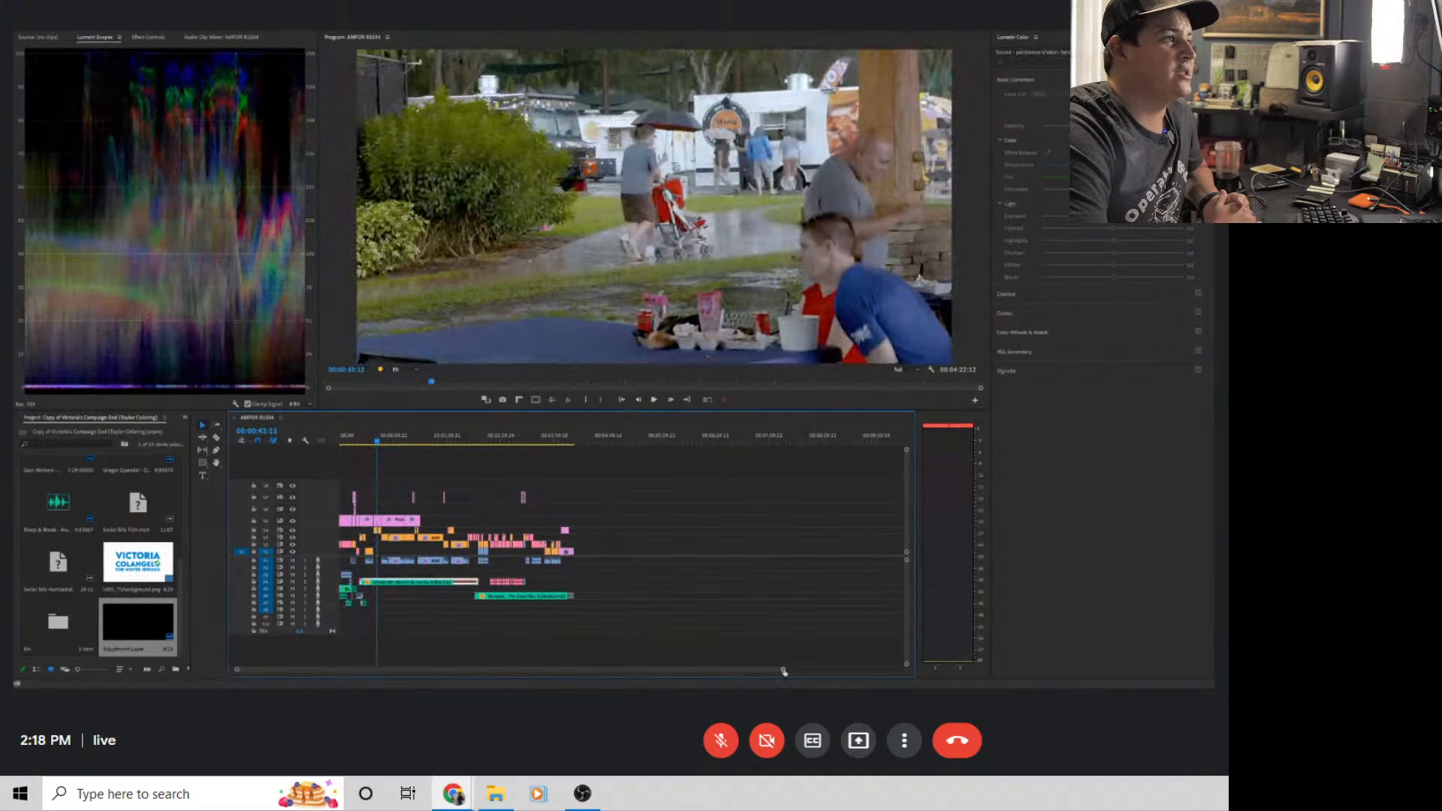
Show the Creative settings of the adjustment layer over the rainy food-truck shot, and play on from there
drag(784, 670, 563, 656)
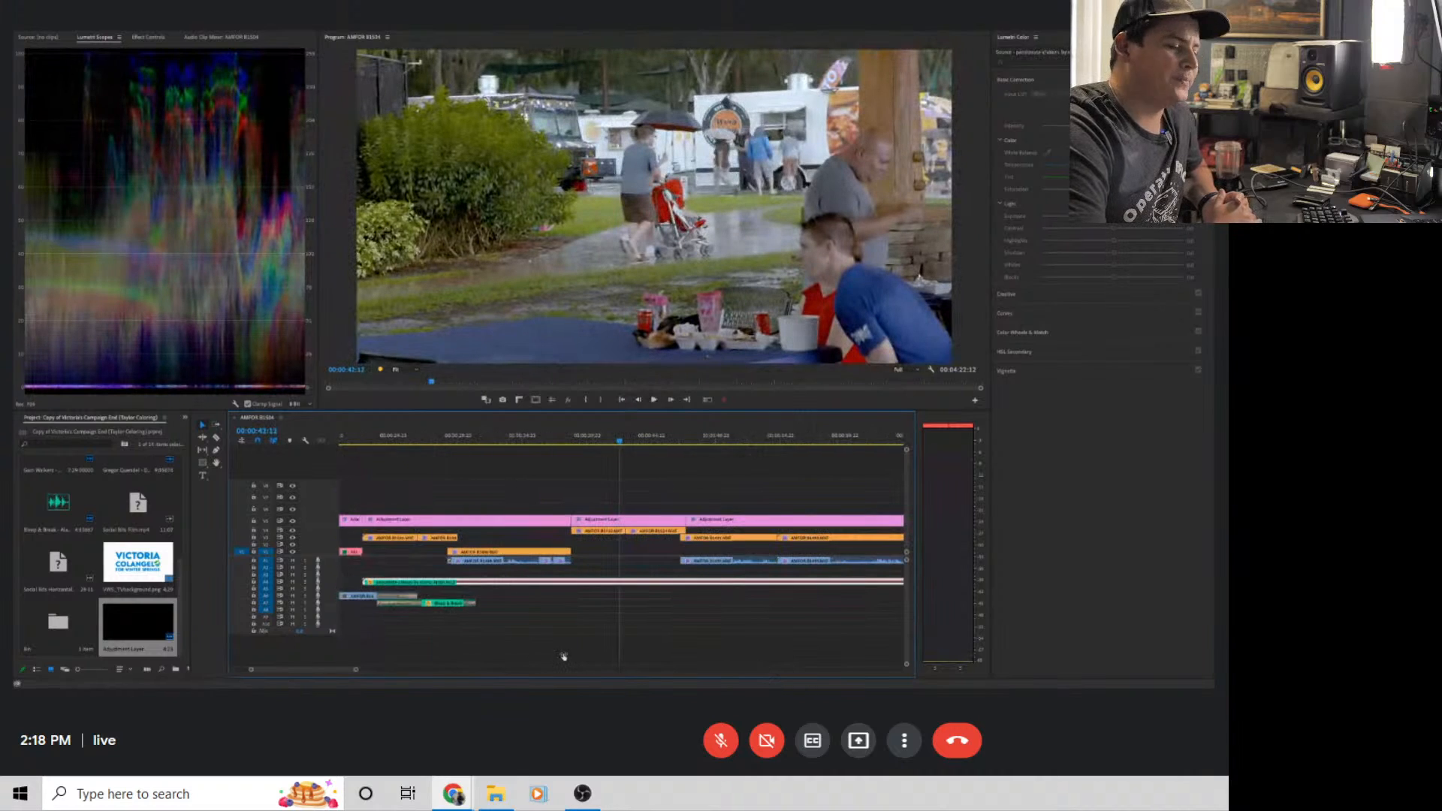
click(602, 519)
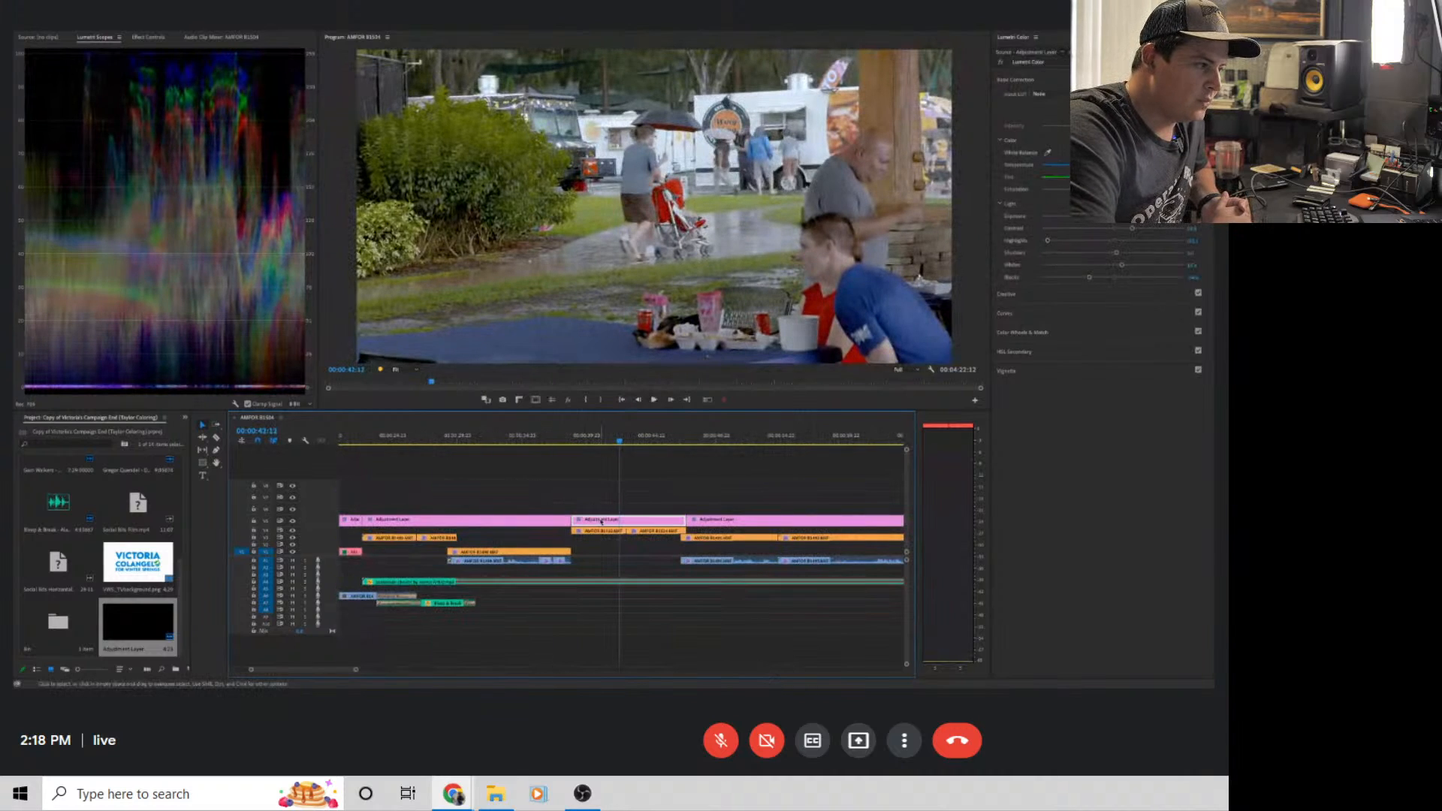
click(1035, 295)
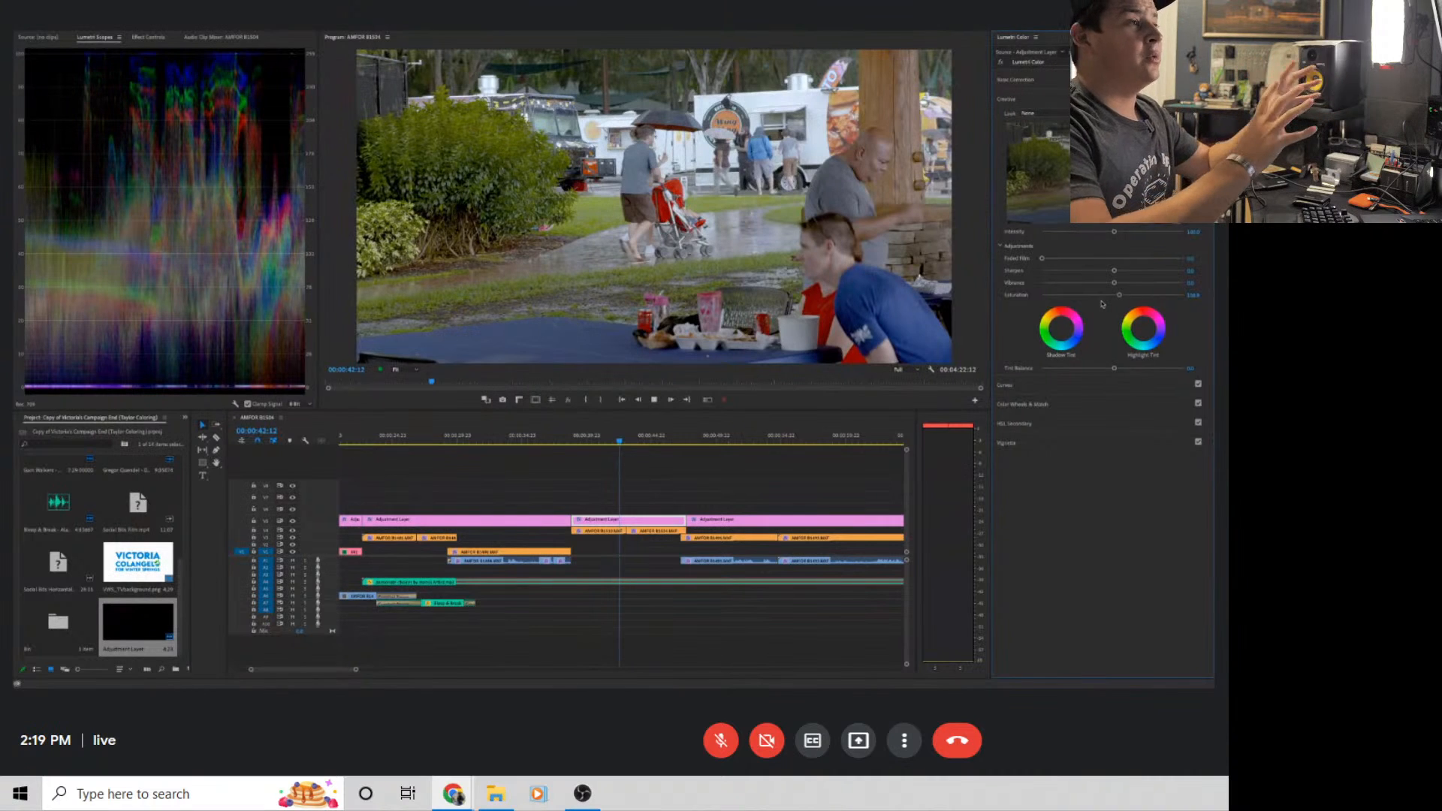
key(space)
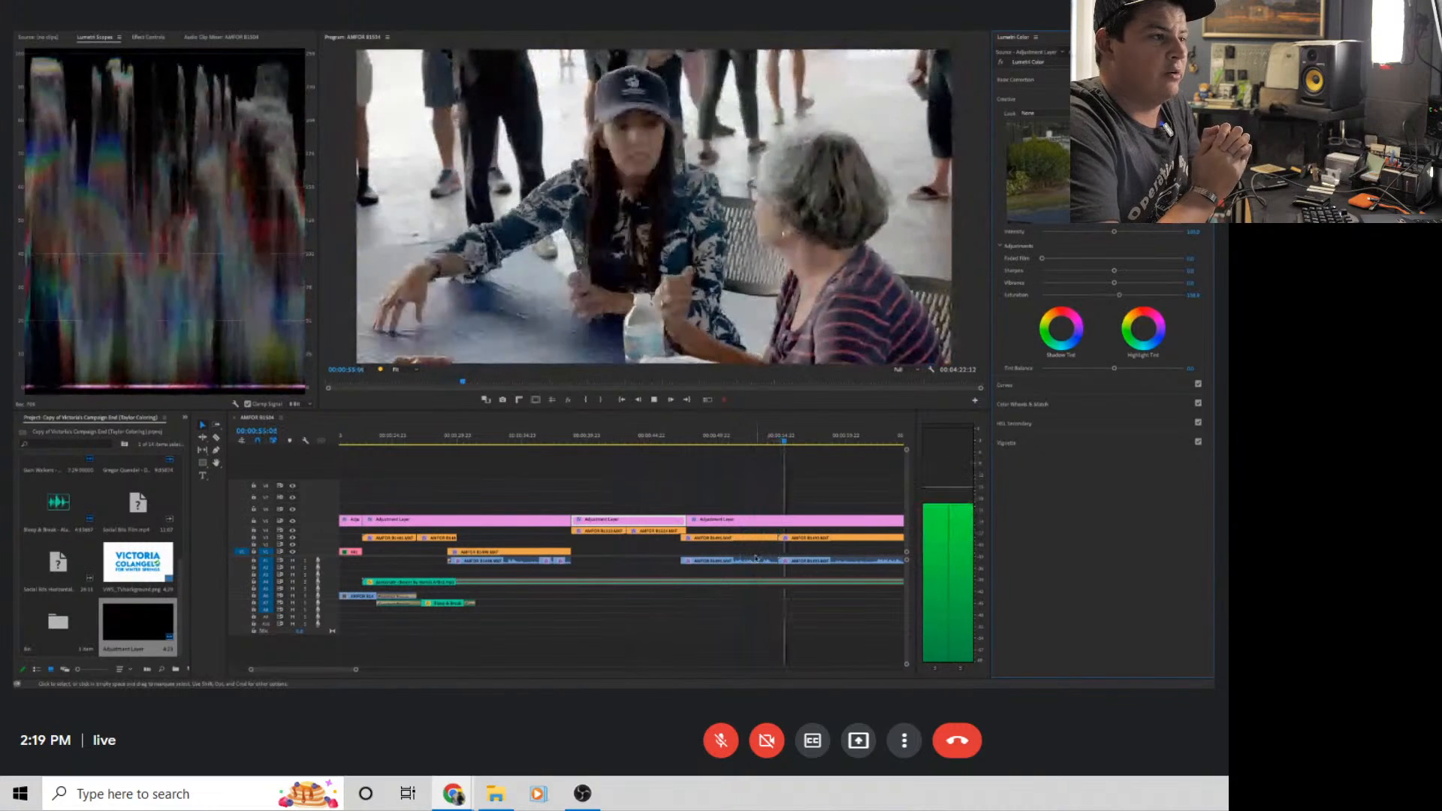
Stop at the shot of the two women talking at the table, and select the adjustment layer above it to inspect its grade
click(815, 541)
key(space)
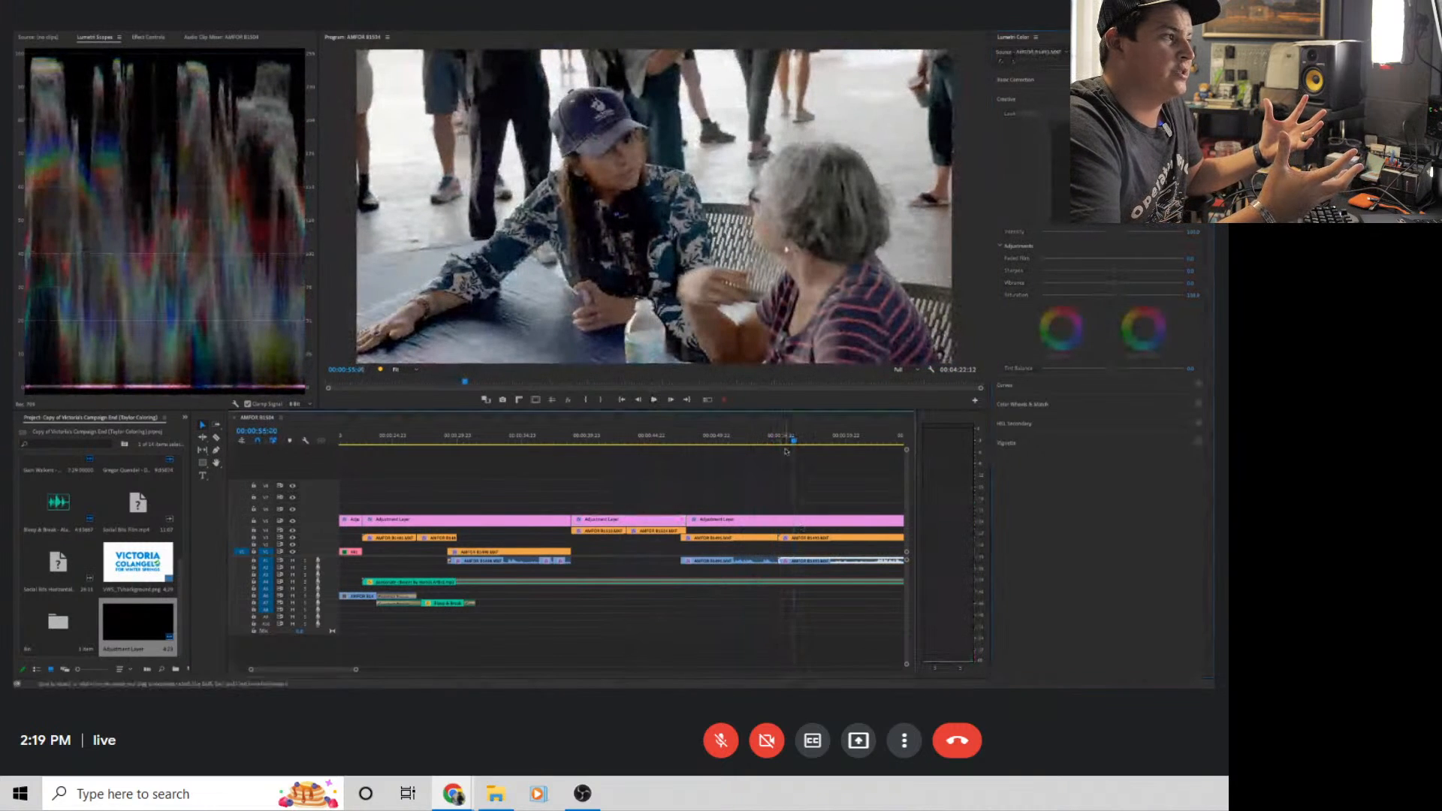
drag(794, 440, 780, 443)
click(780, 519)
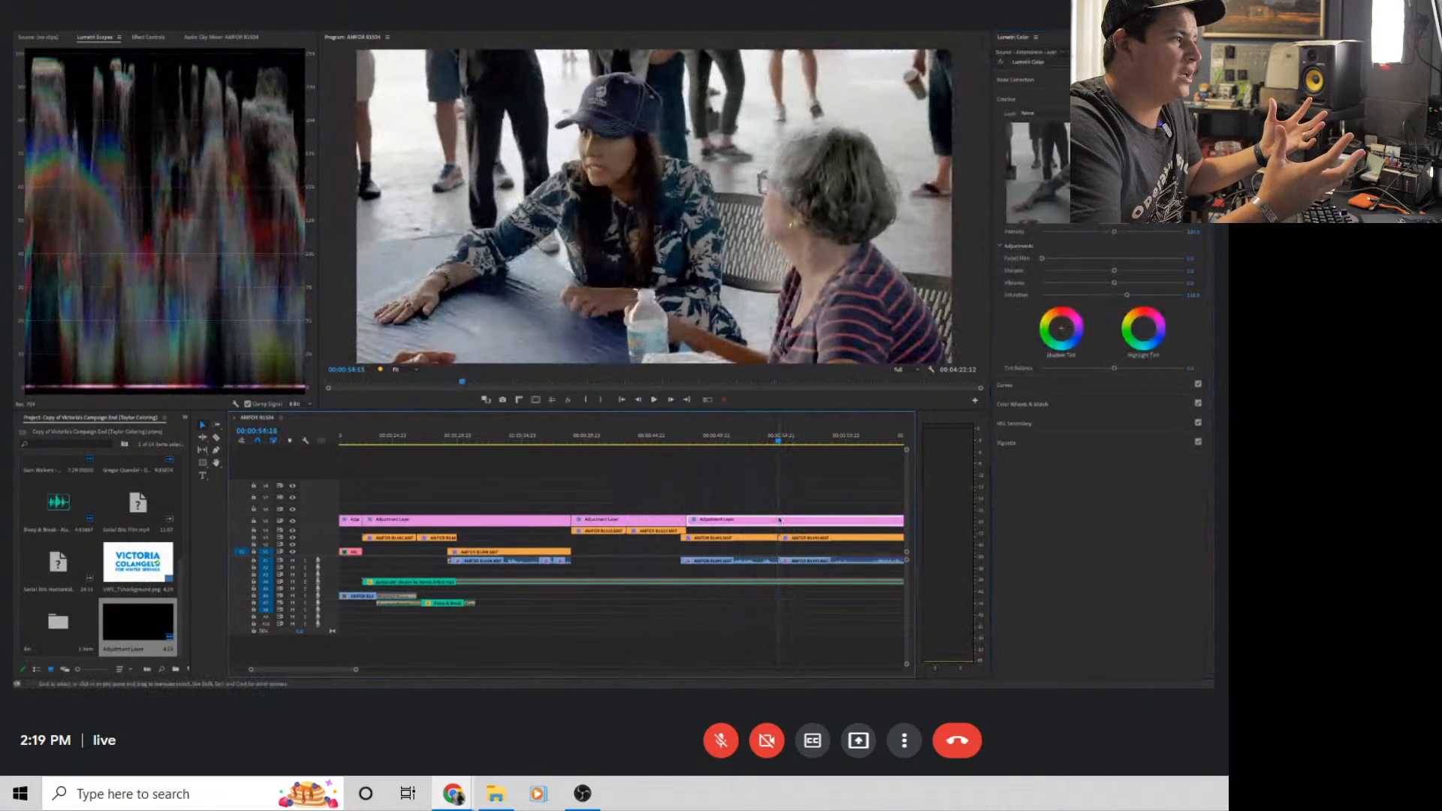
Split the adjustment layer at the start of the shot of the two women at the table, and select its later part
key(ctrl+k)
key(space)
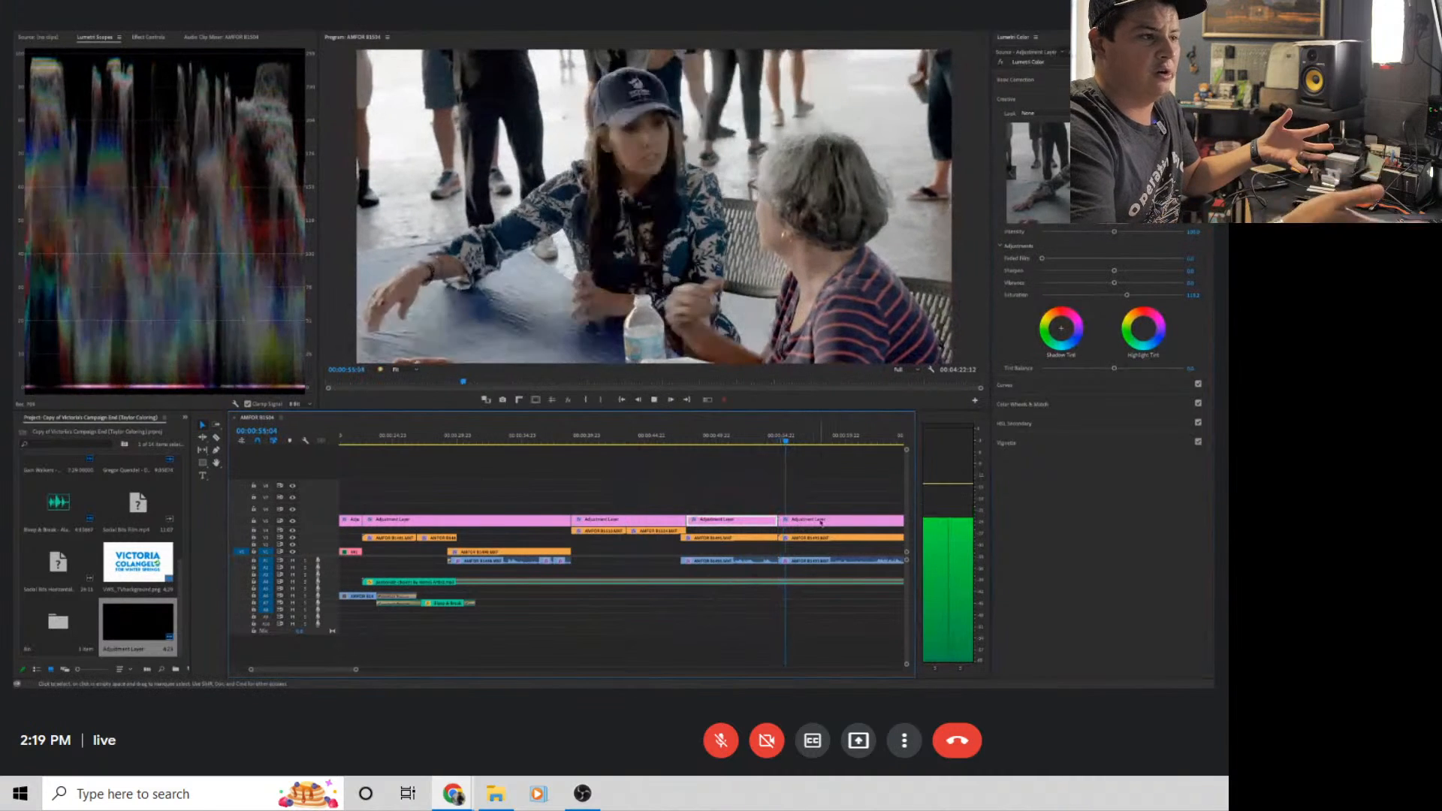
click(825, 523)
key(space)
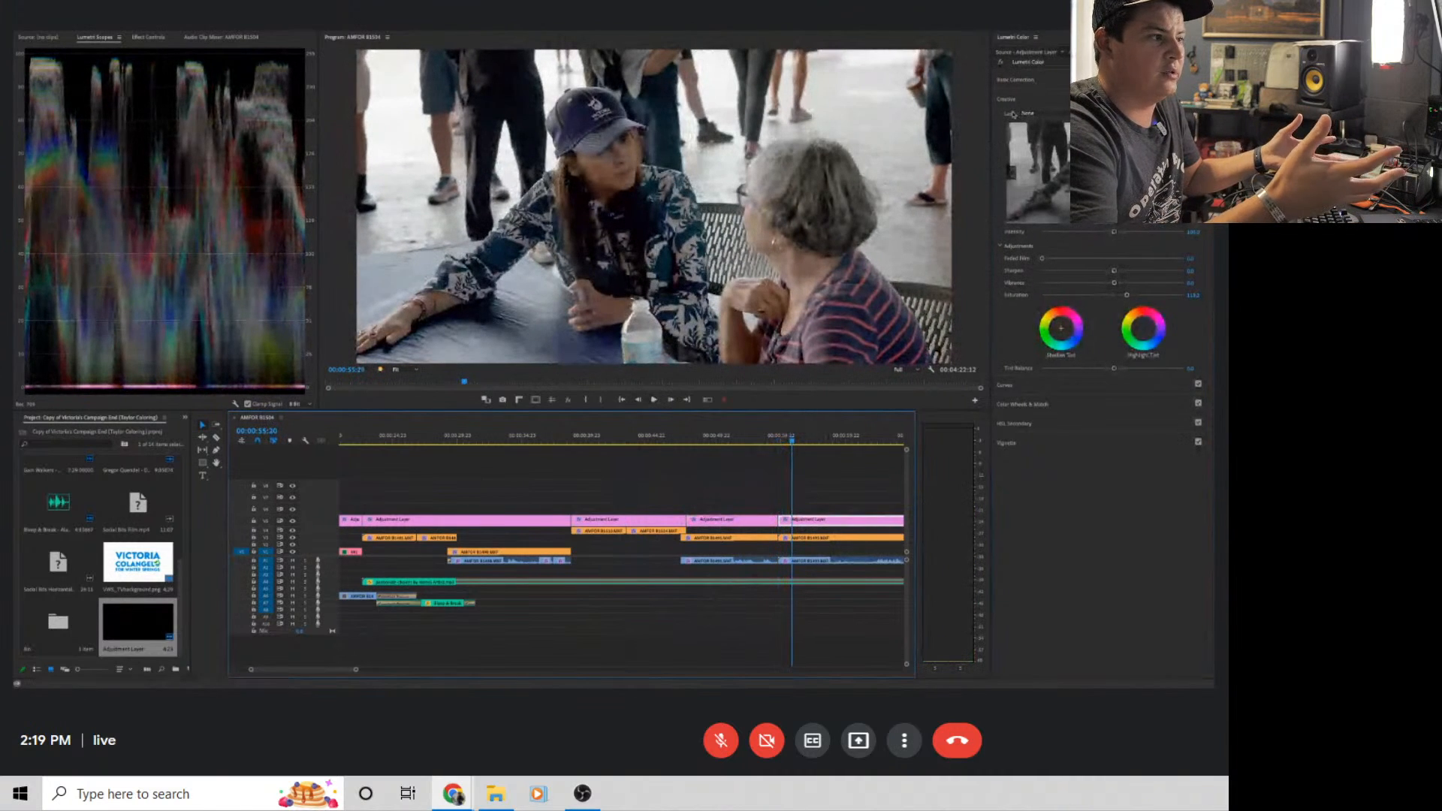
In Basic Correction, raise this layer's highlights to -20.8 and shadows to 34.7, and review the shot in an enlarged preview
click(1022, 79)
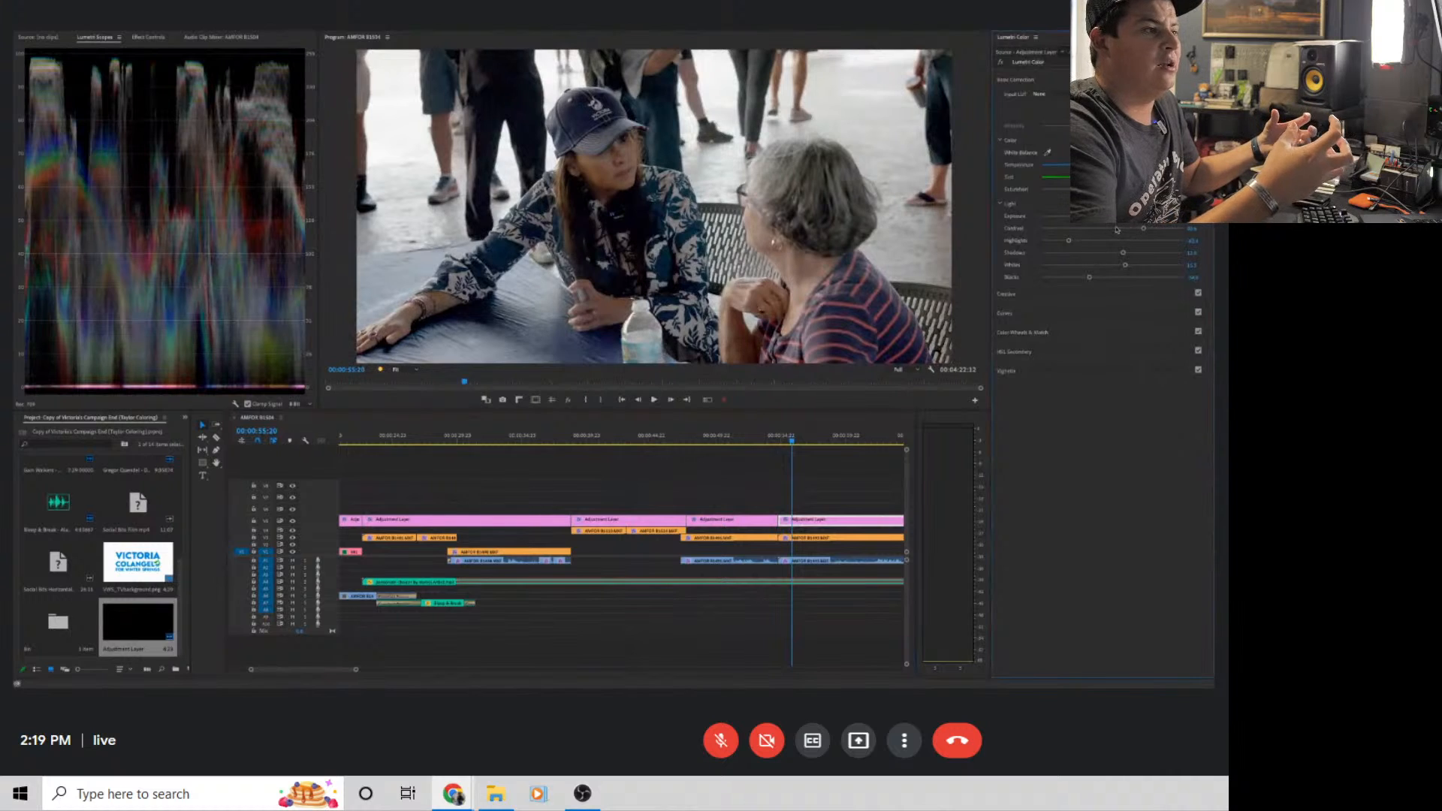
drag(1089, 242, 1139, 256)
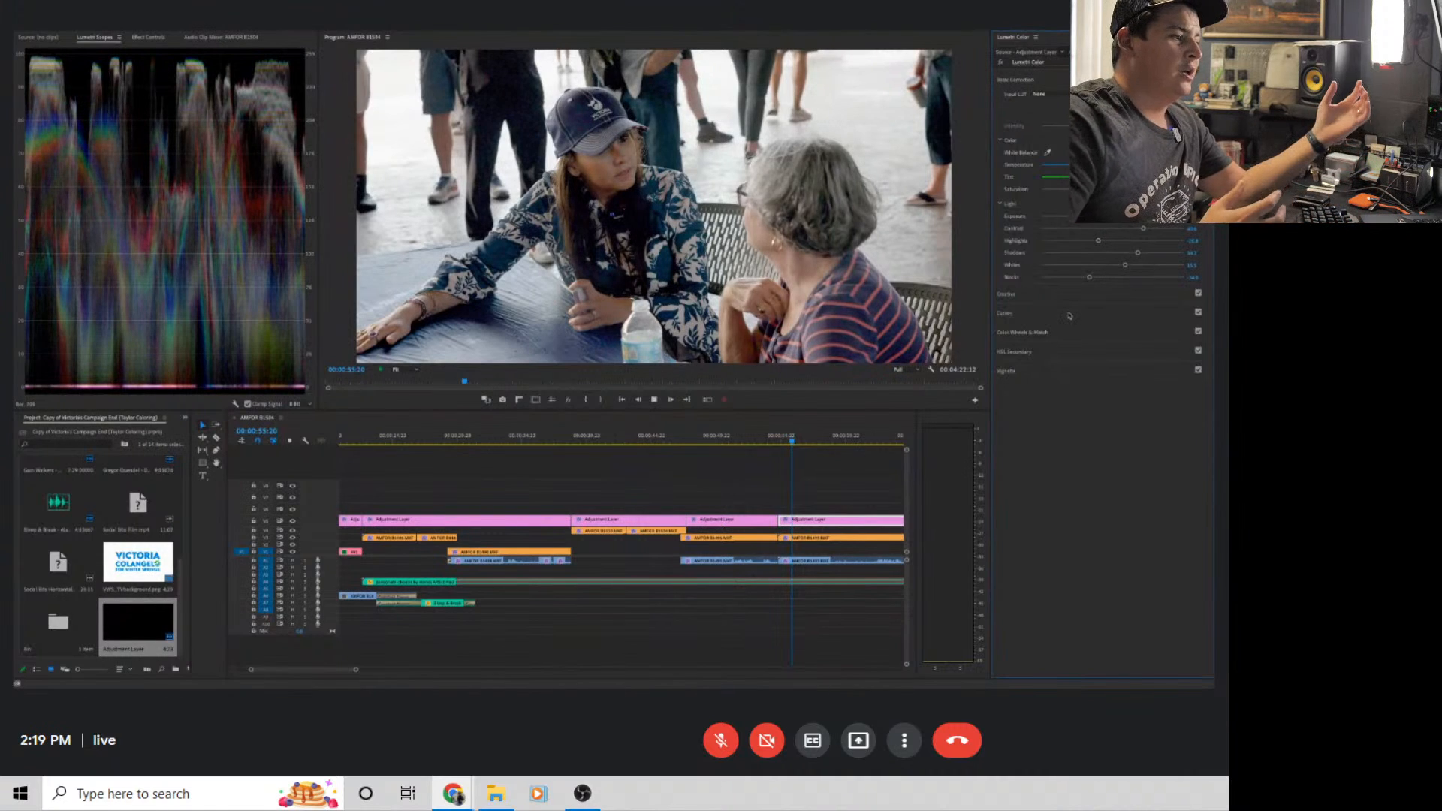
key(space)
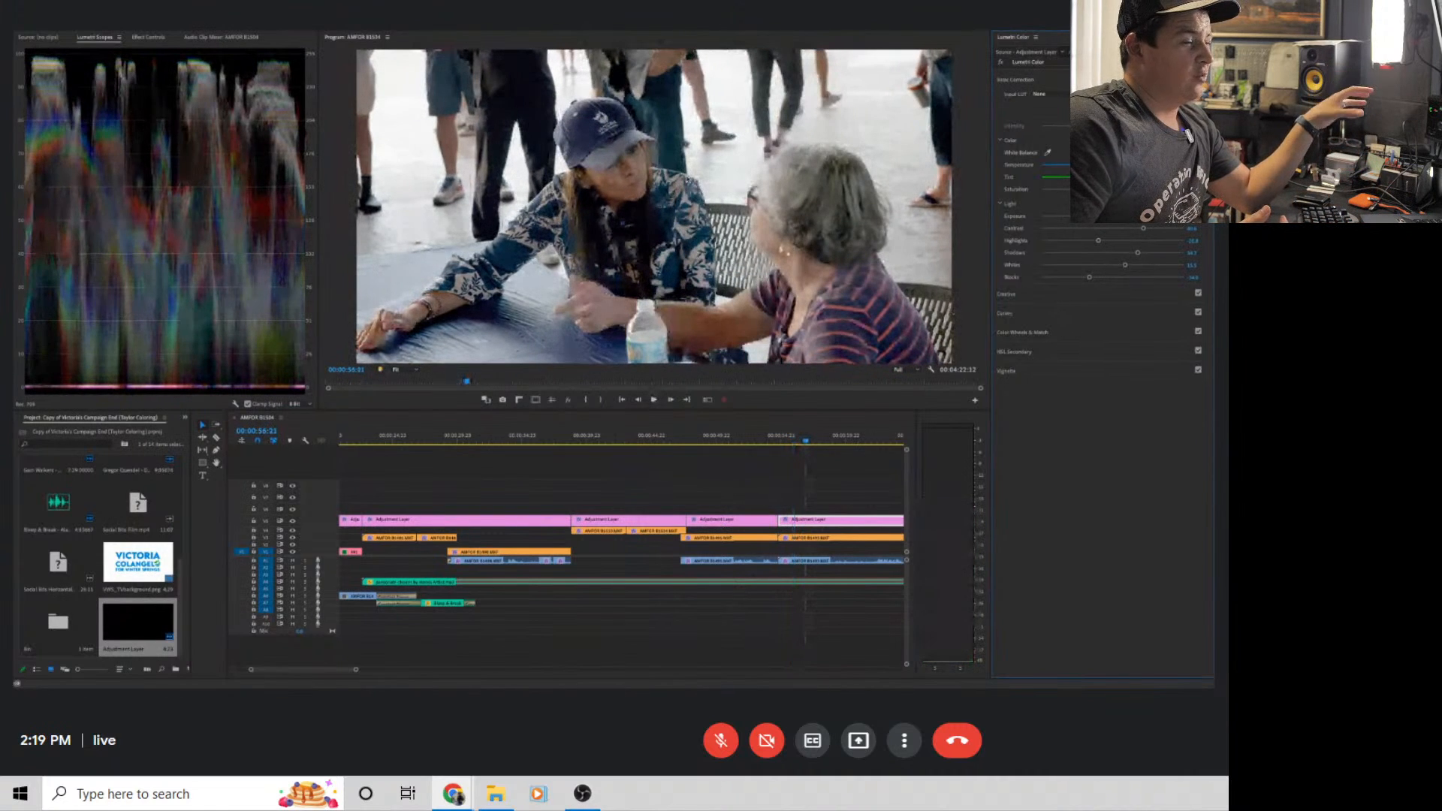
key(grave)
key(space)
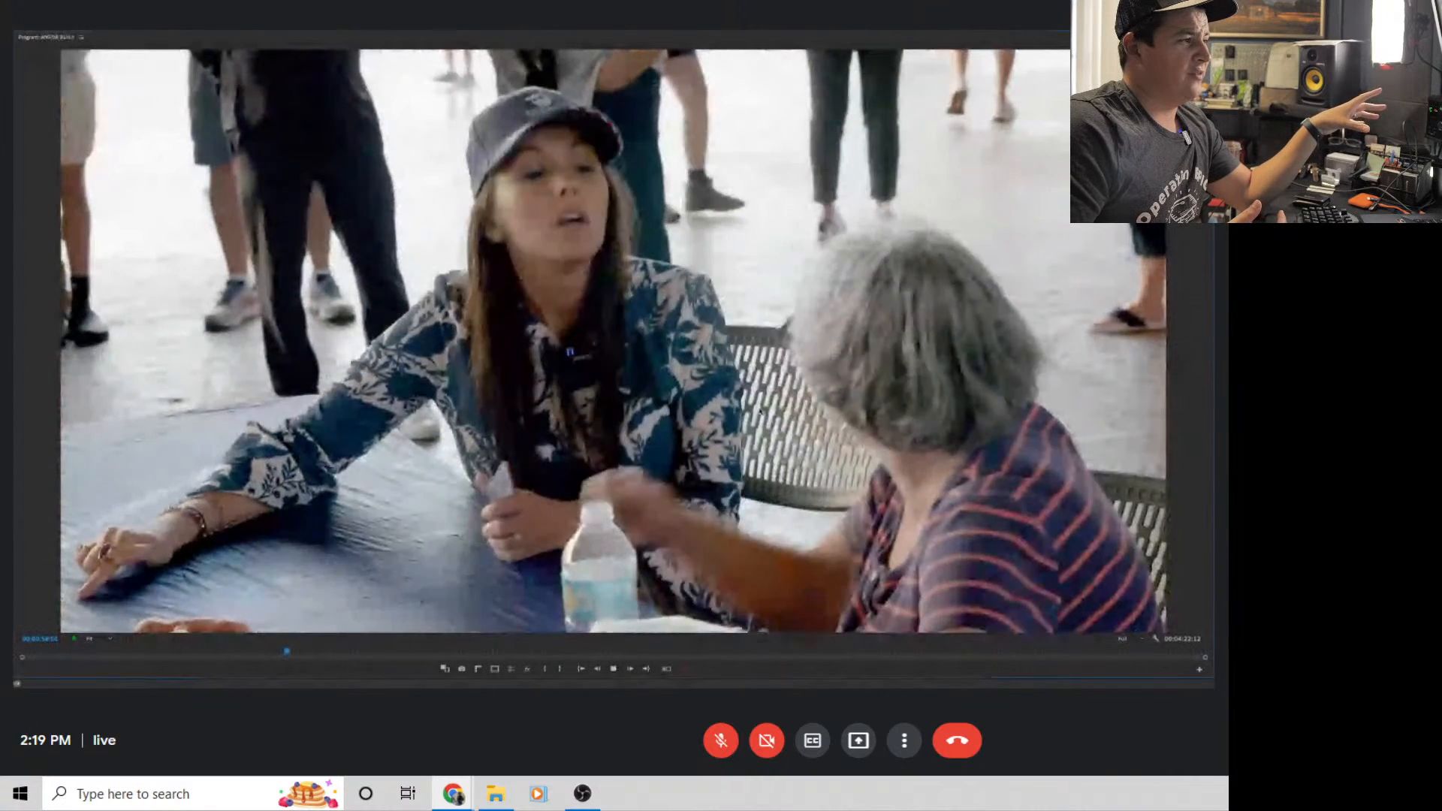
key(grave)
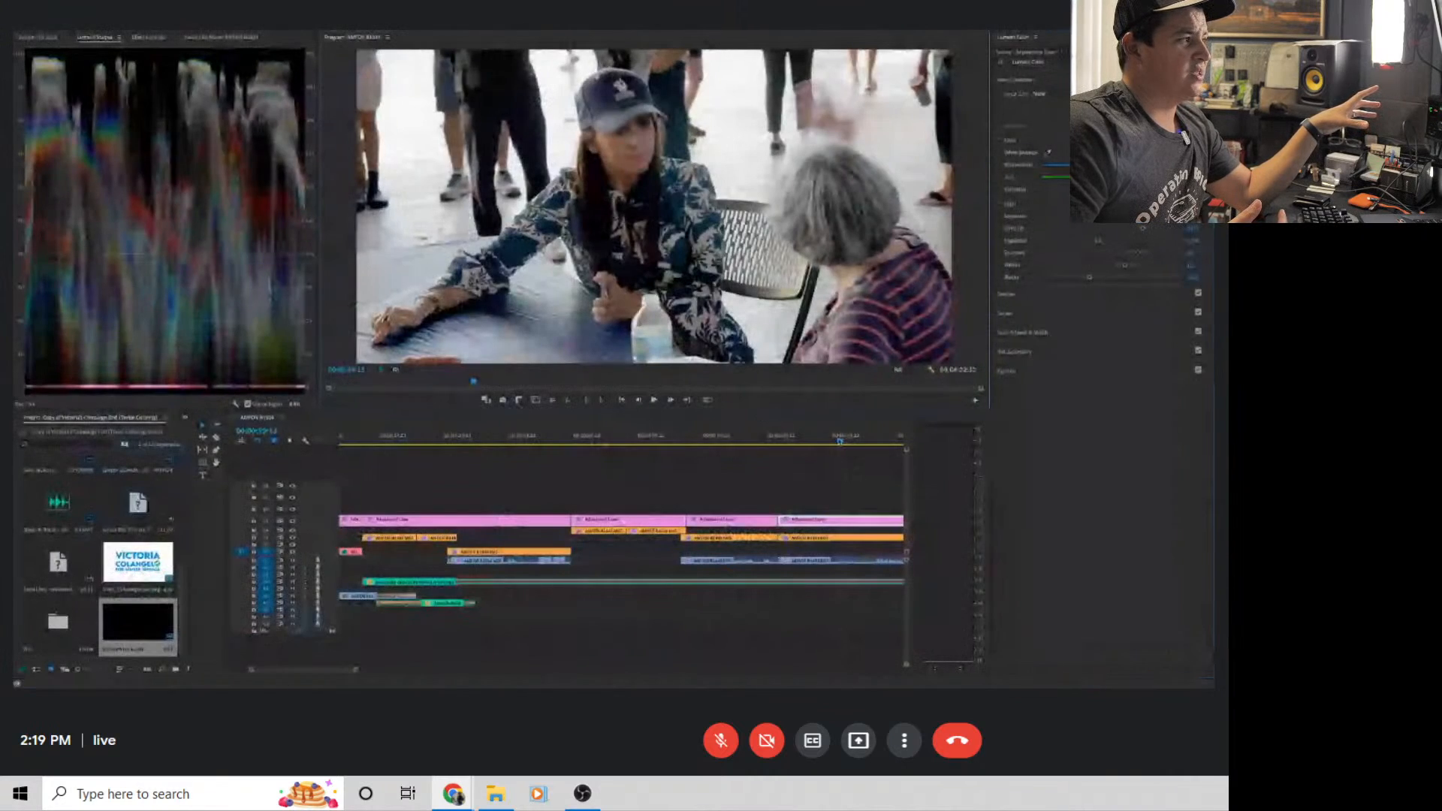
Play the table shots on from the two women, and inspect the ungraded shot of the man in sunglasses
click(821, 441)
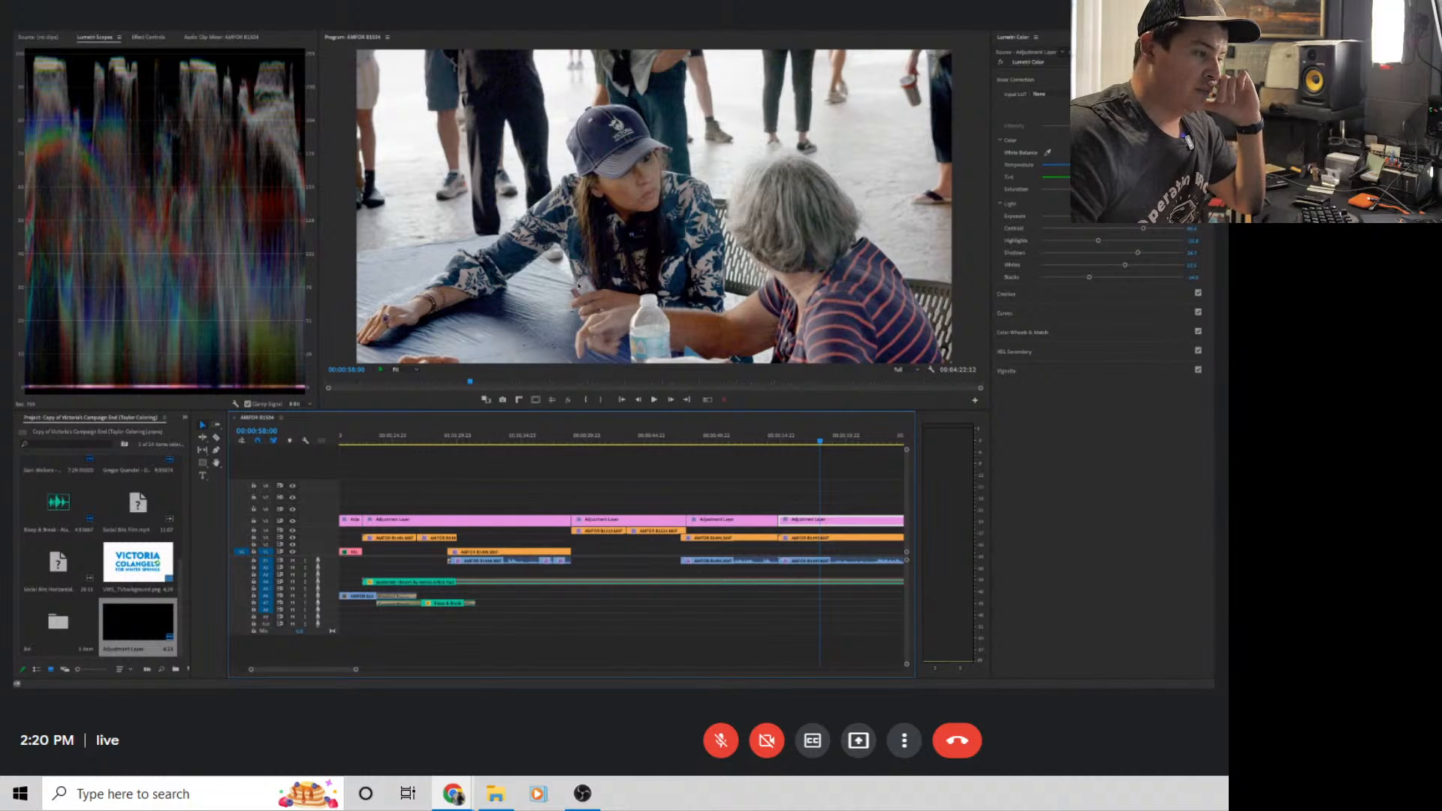
key(space)
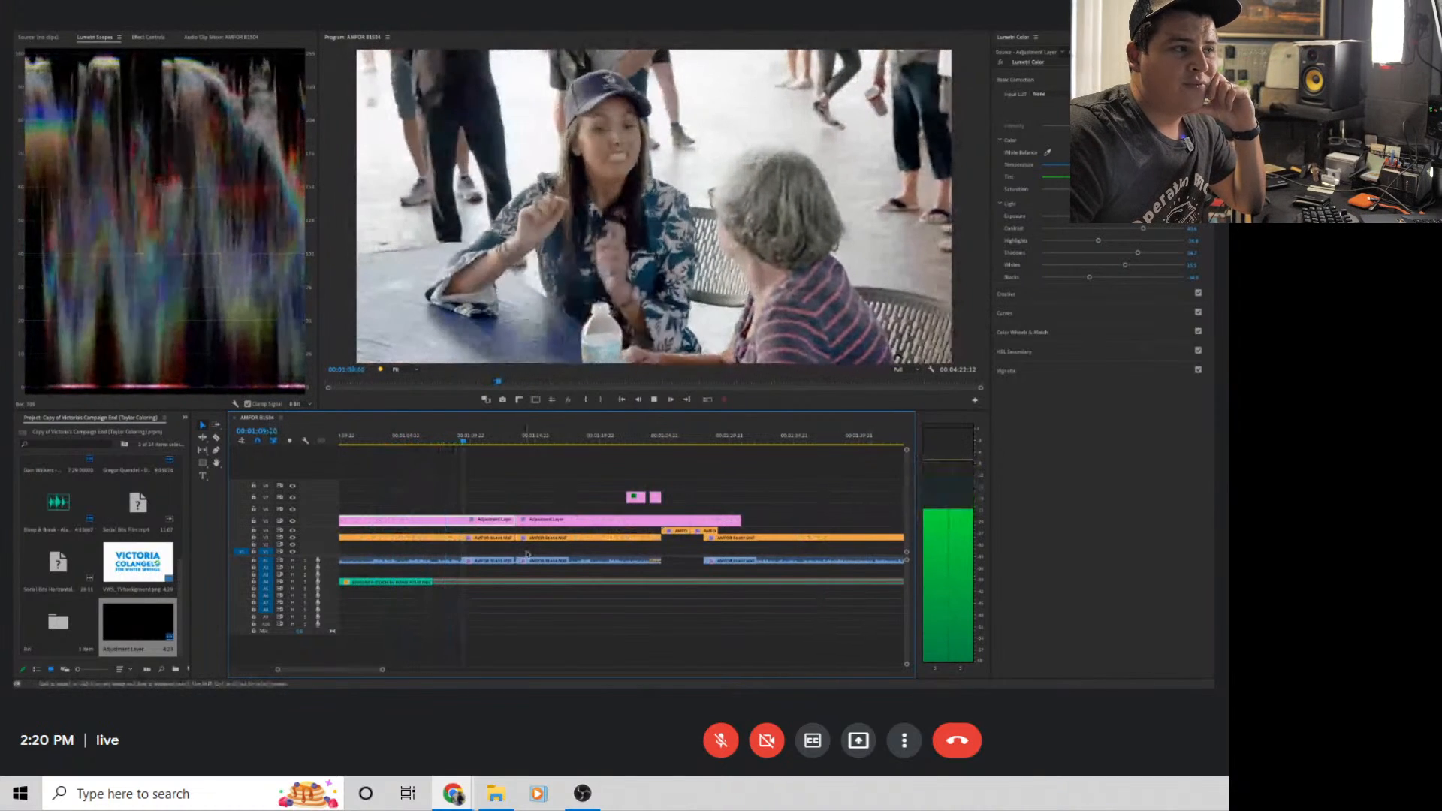
key(space)
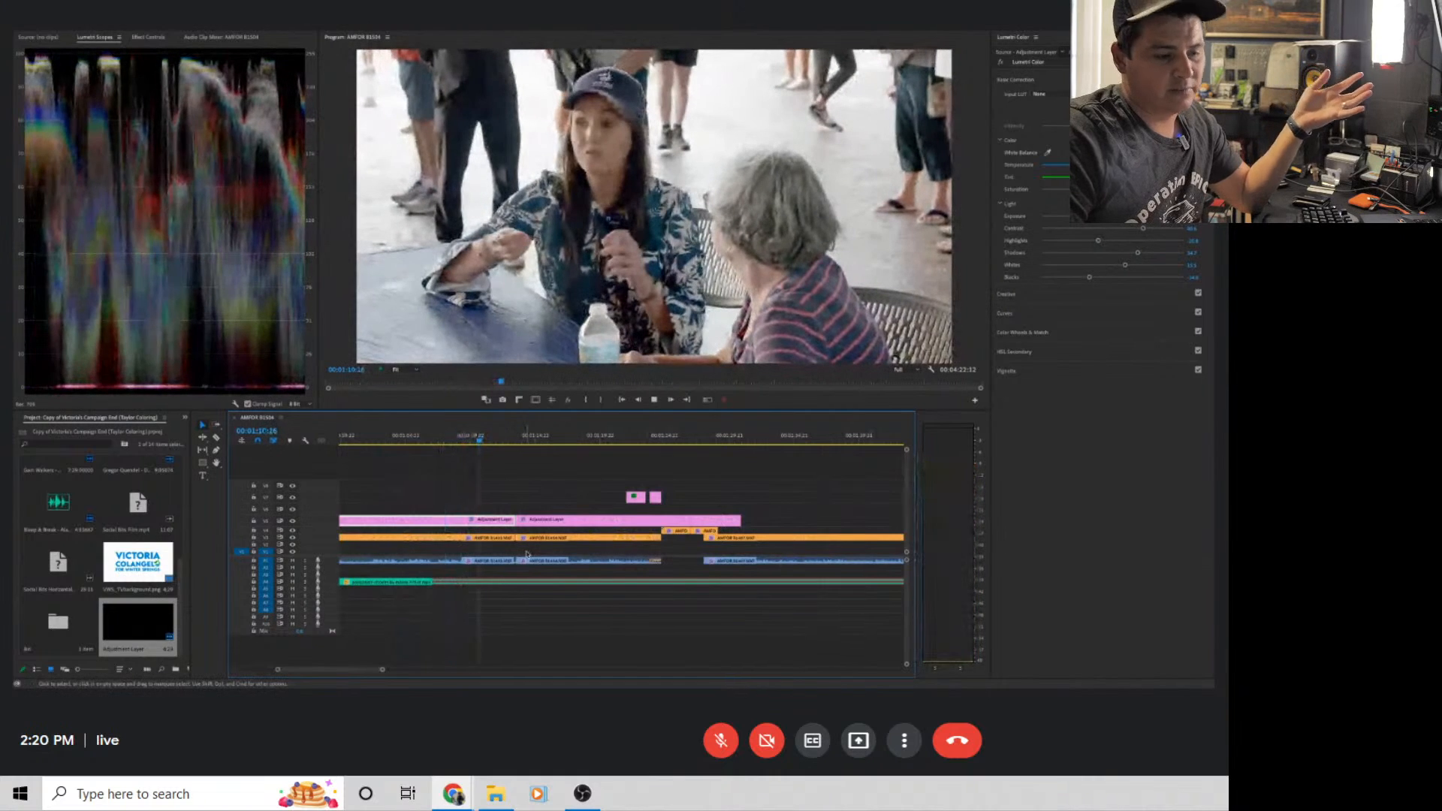
key(space)
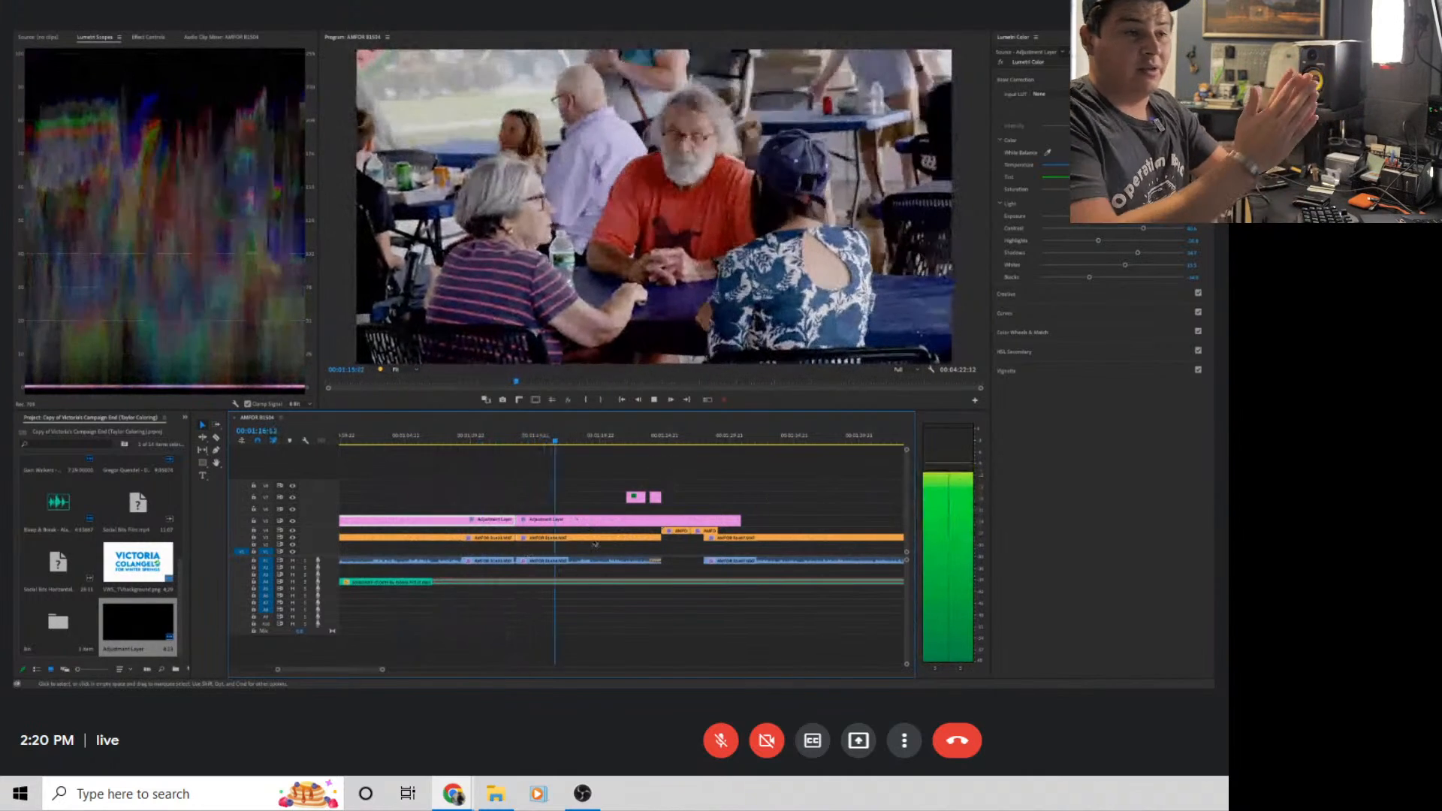
click(793, 445)
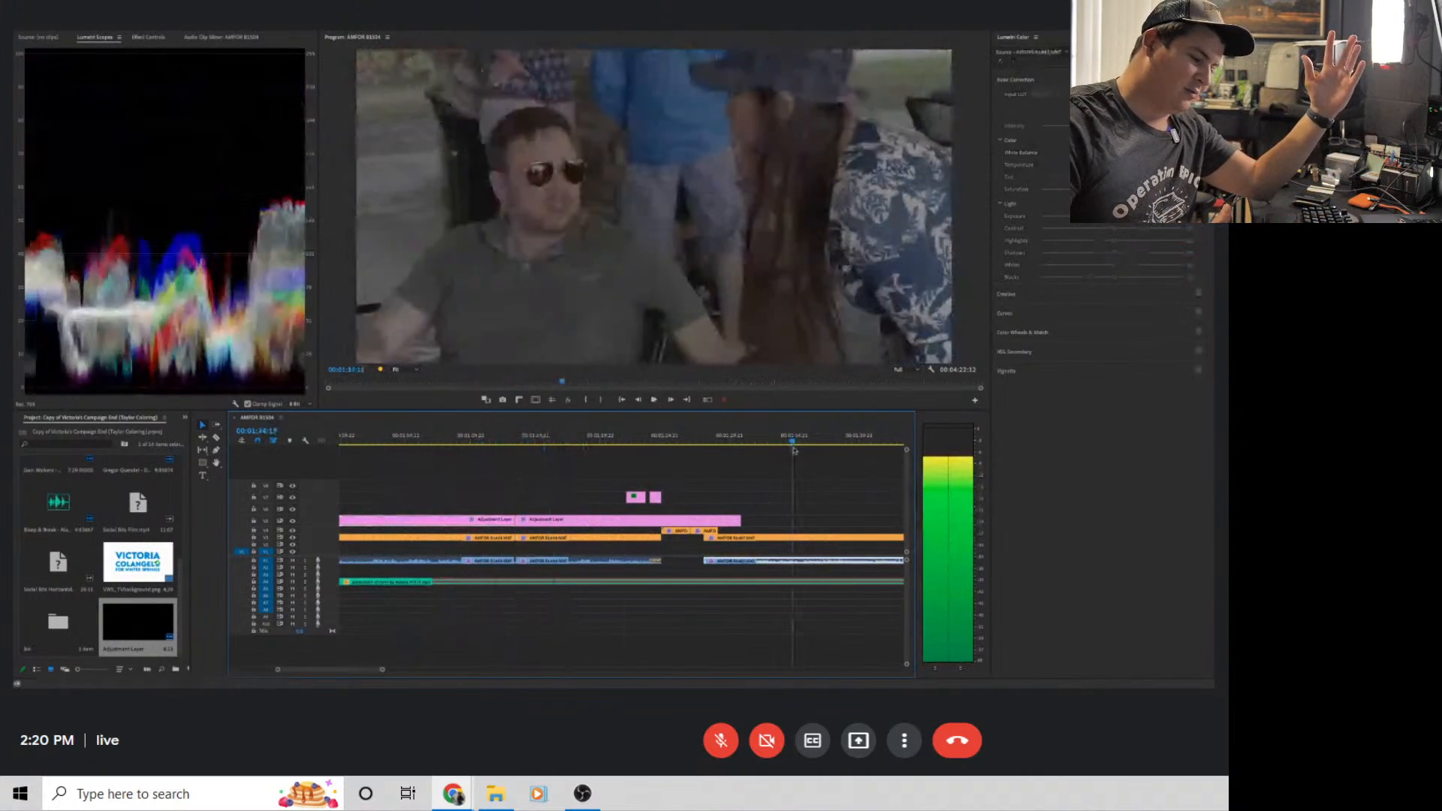
mouse_move(793, 451)
mouse_down()
mouse_move(819, 450)
mouse_move(754, 460)
mouse_move(790, 464)
mouse_up()
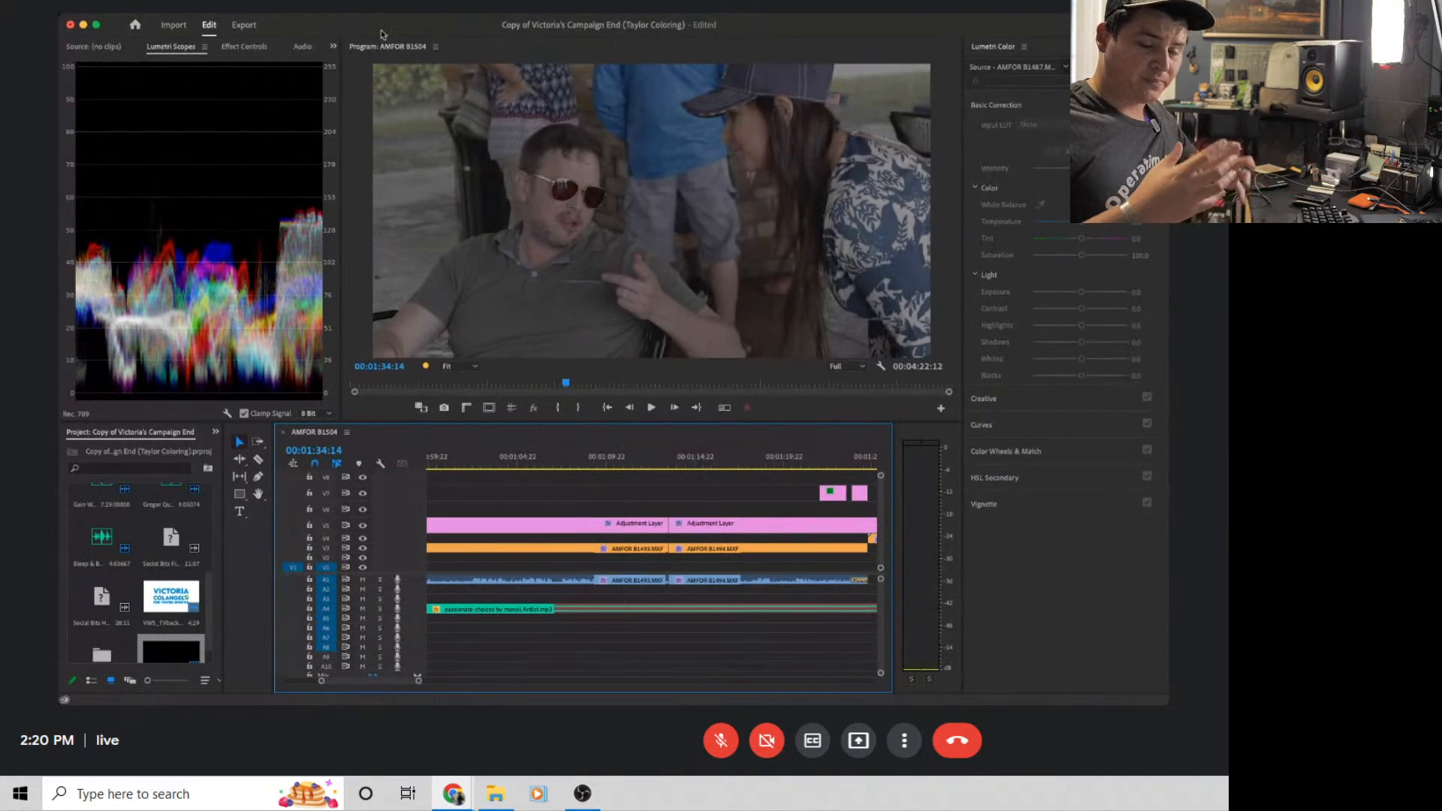
Return to the shot of the two women and lower its exposure to 1.2, contrast to about 25 and shadows to 14.9
click(97, 25)
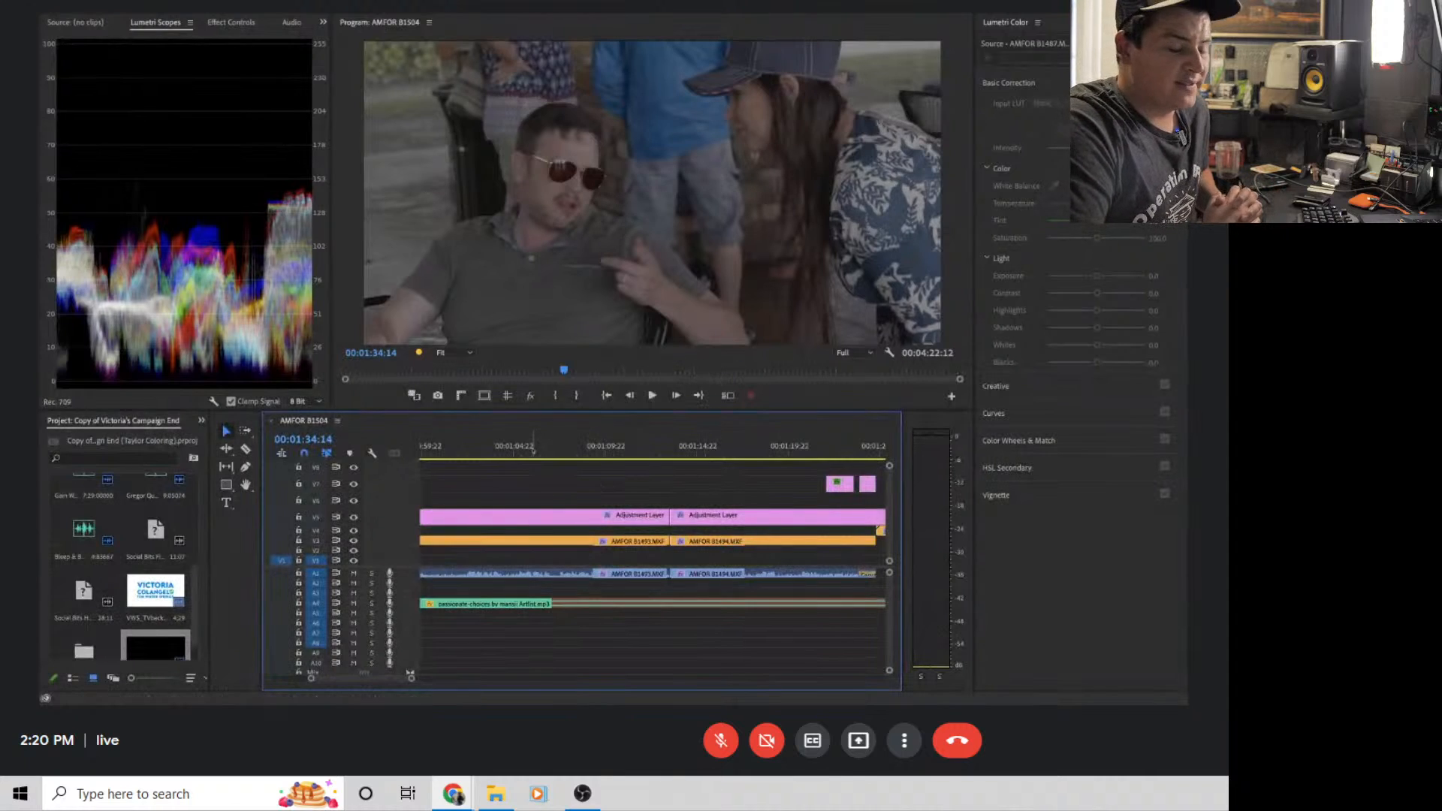
drag(533, 443, 482, 445)
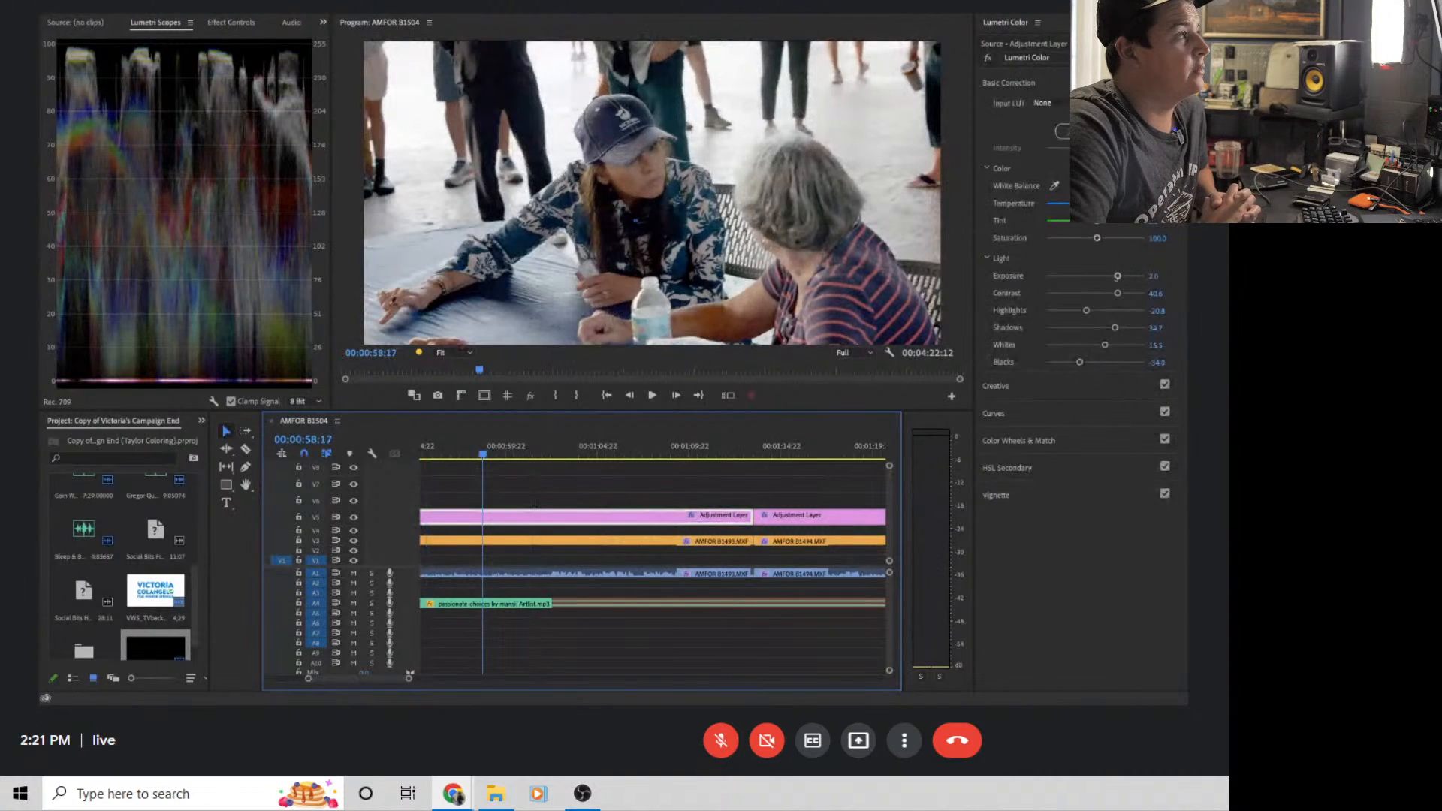
drag(1118, 275, 1108, 293)
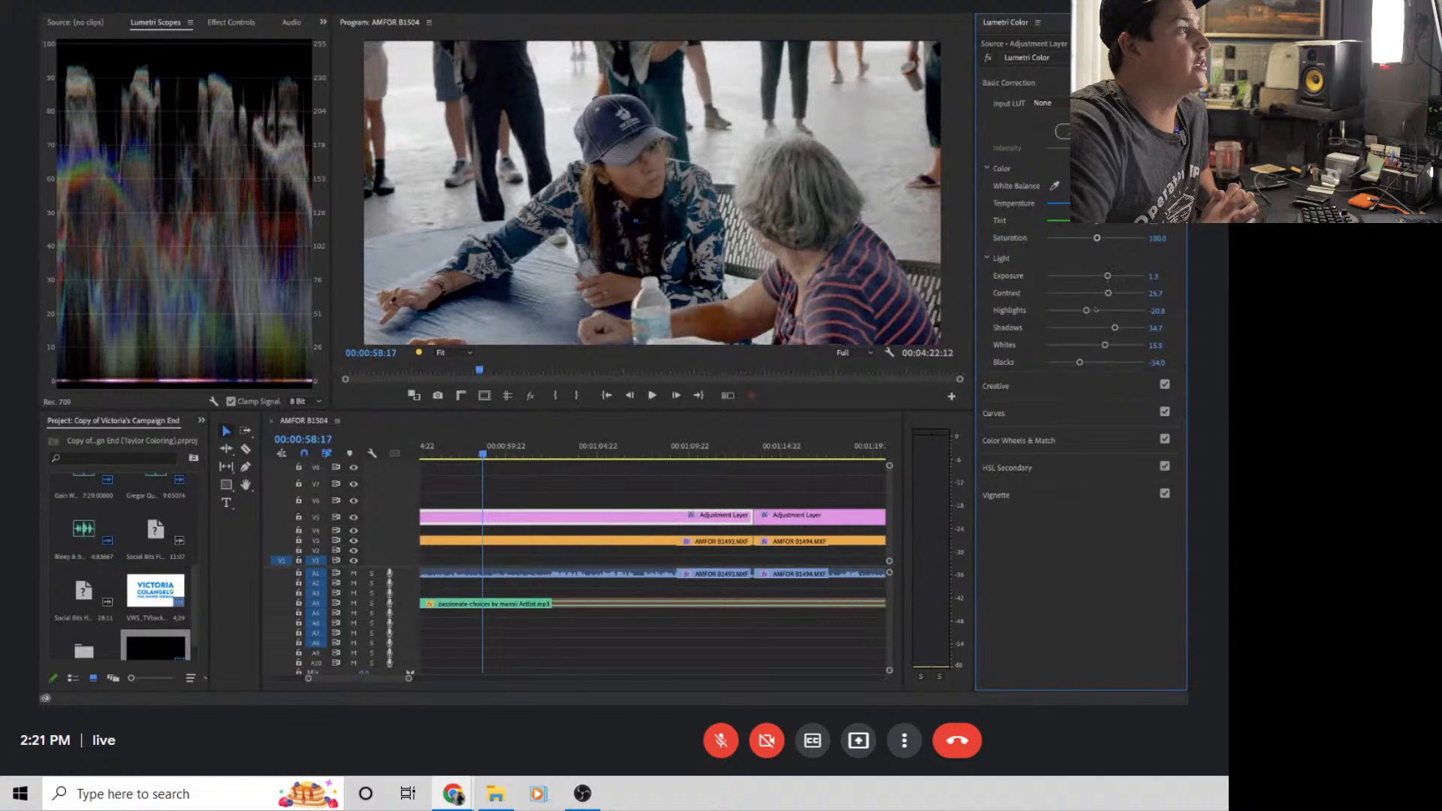
drag(1115, 327, 1103, 327)
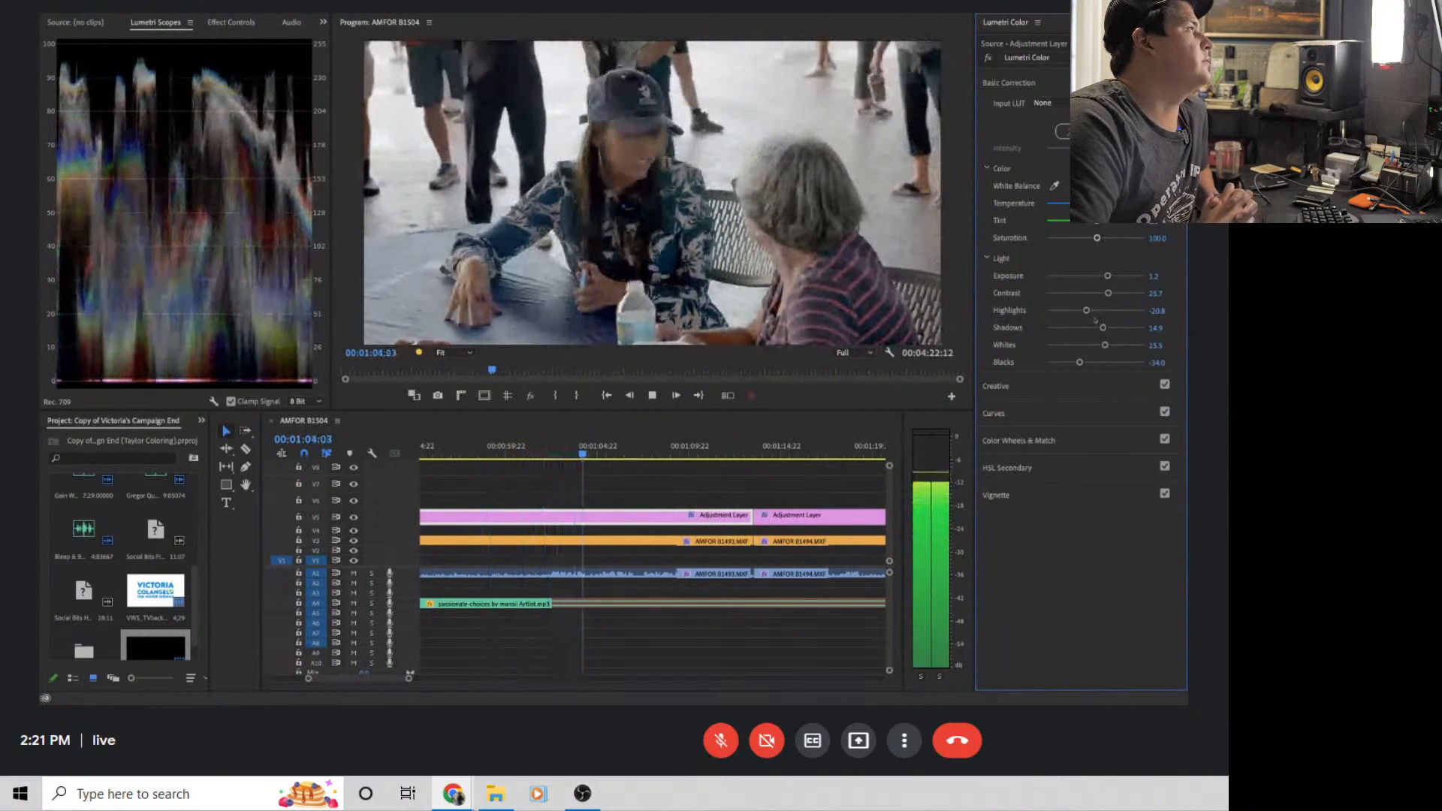
Play a little of the shot, and lower its blacks to -47.3, whites to 9.5 and shadows to 10.8
key(space)
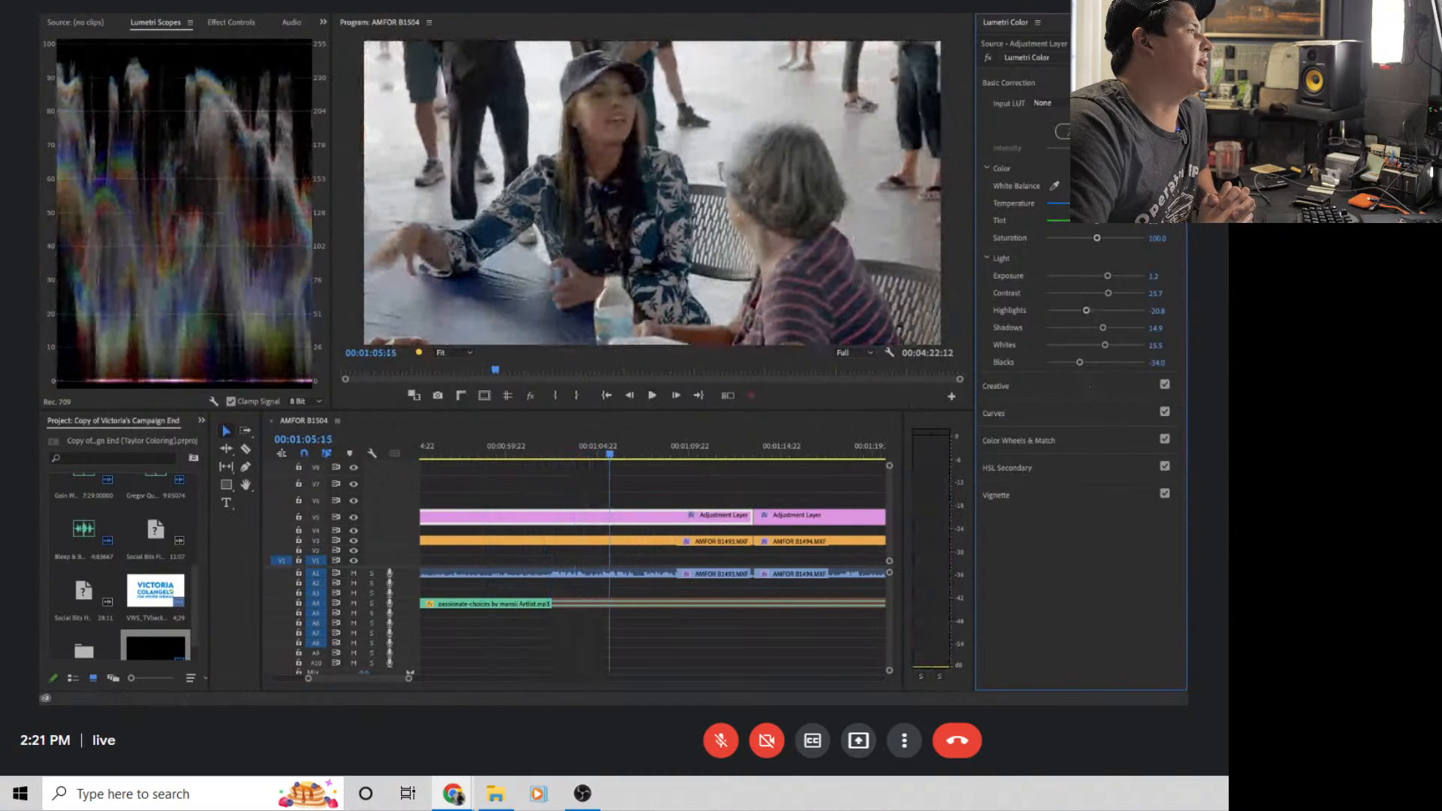
drag(1078, 362, 1067, 363)
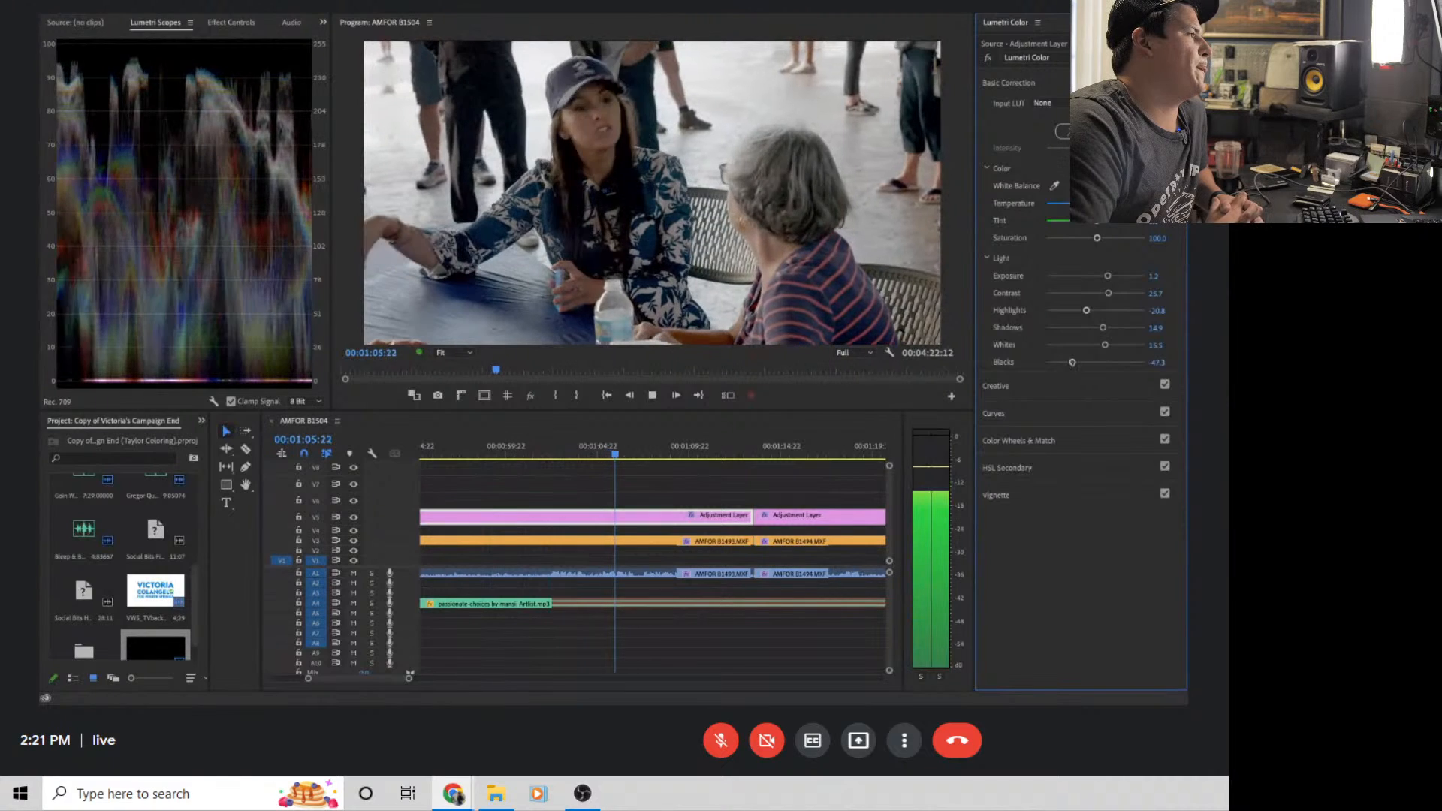
key(space)
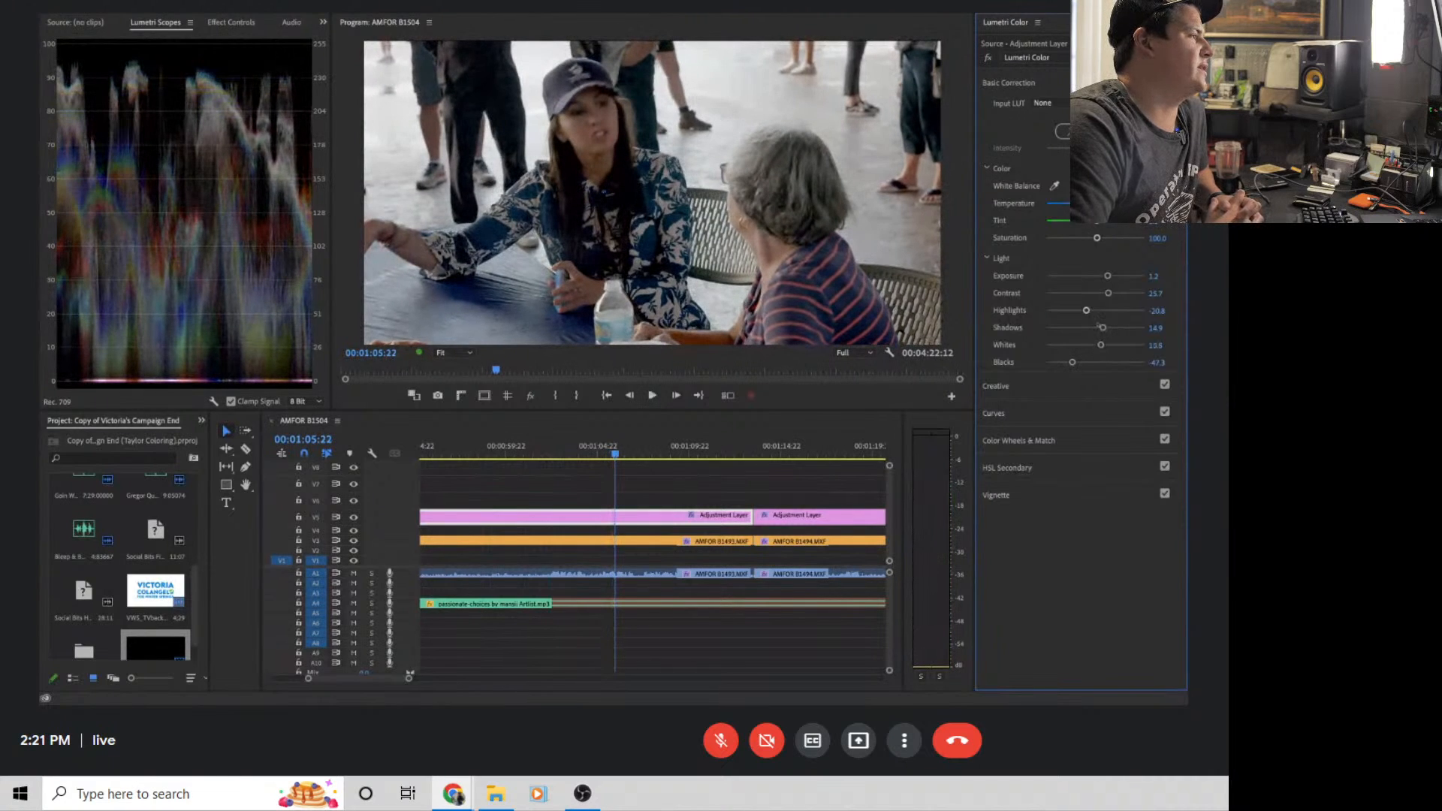
drag(1098, 310, 1101, 345)
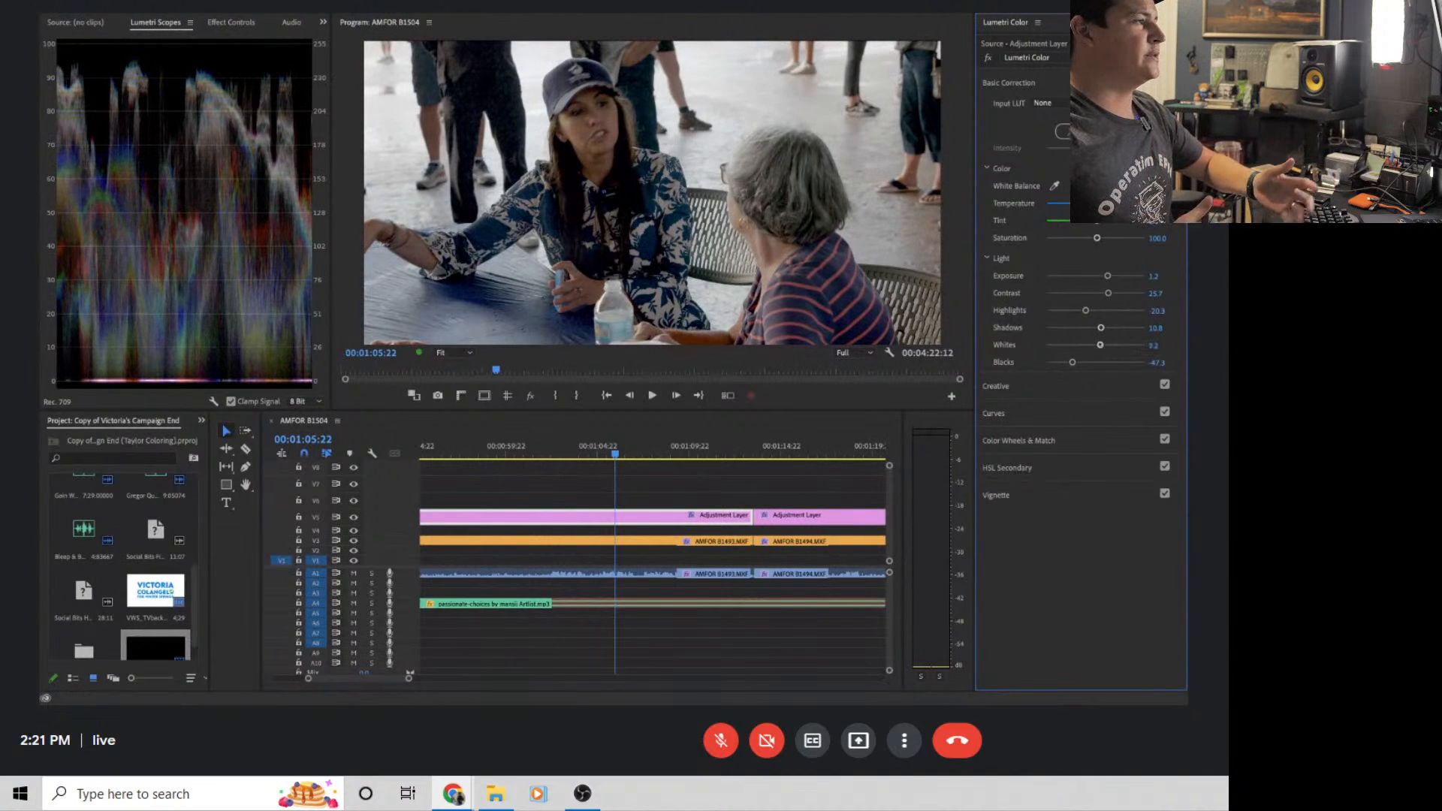
Play on to the shot of the bearded man in the red shirt, and reduce its adjustment layer's Creative saturation to 109.5
key(space)
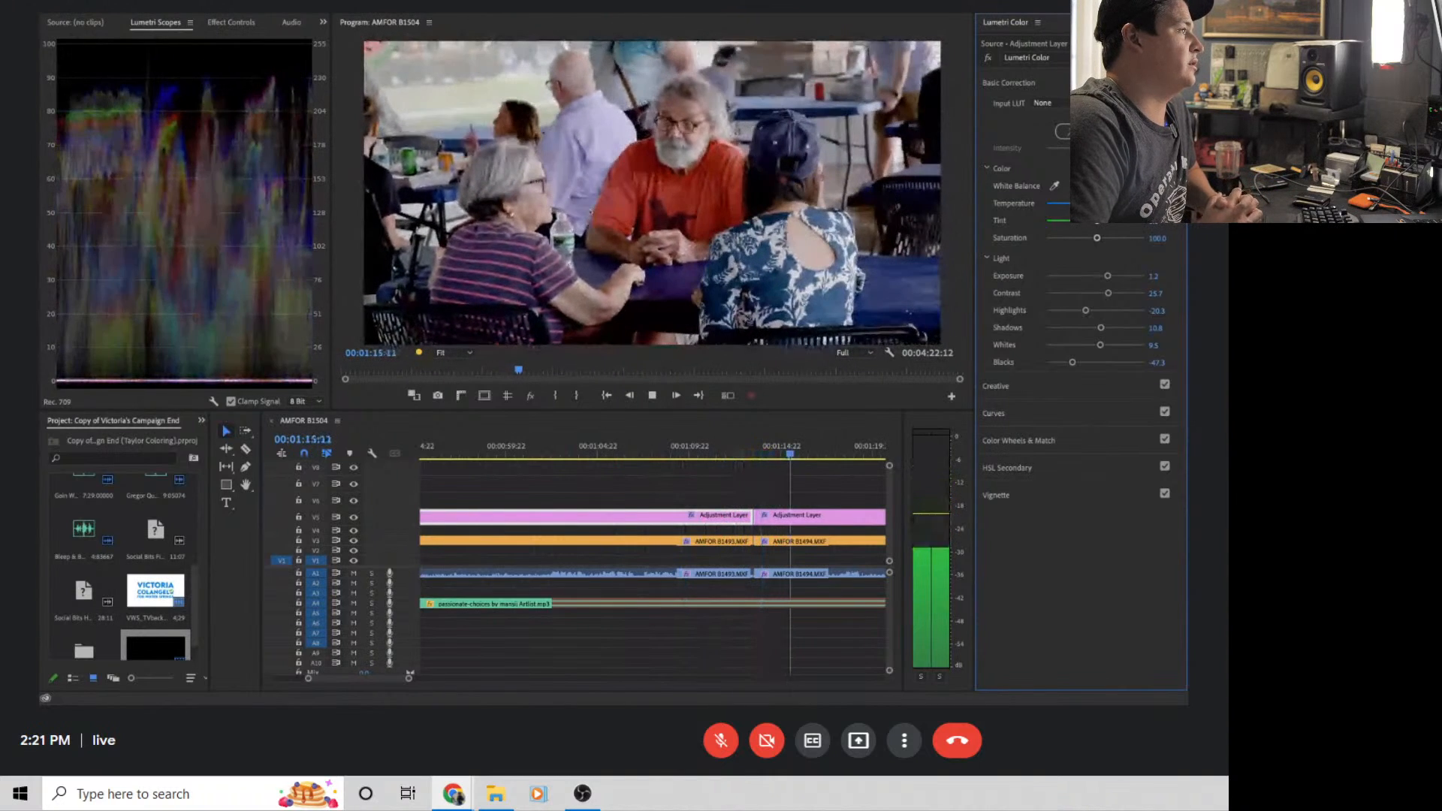
key(space)
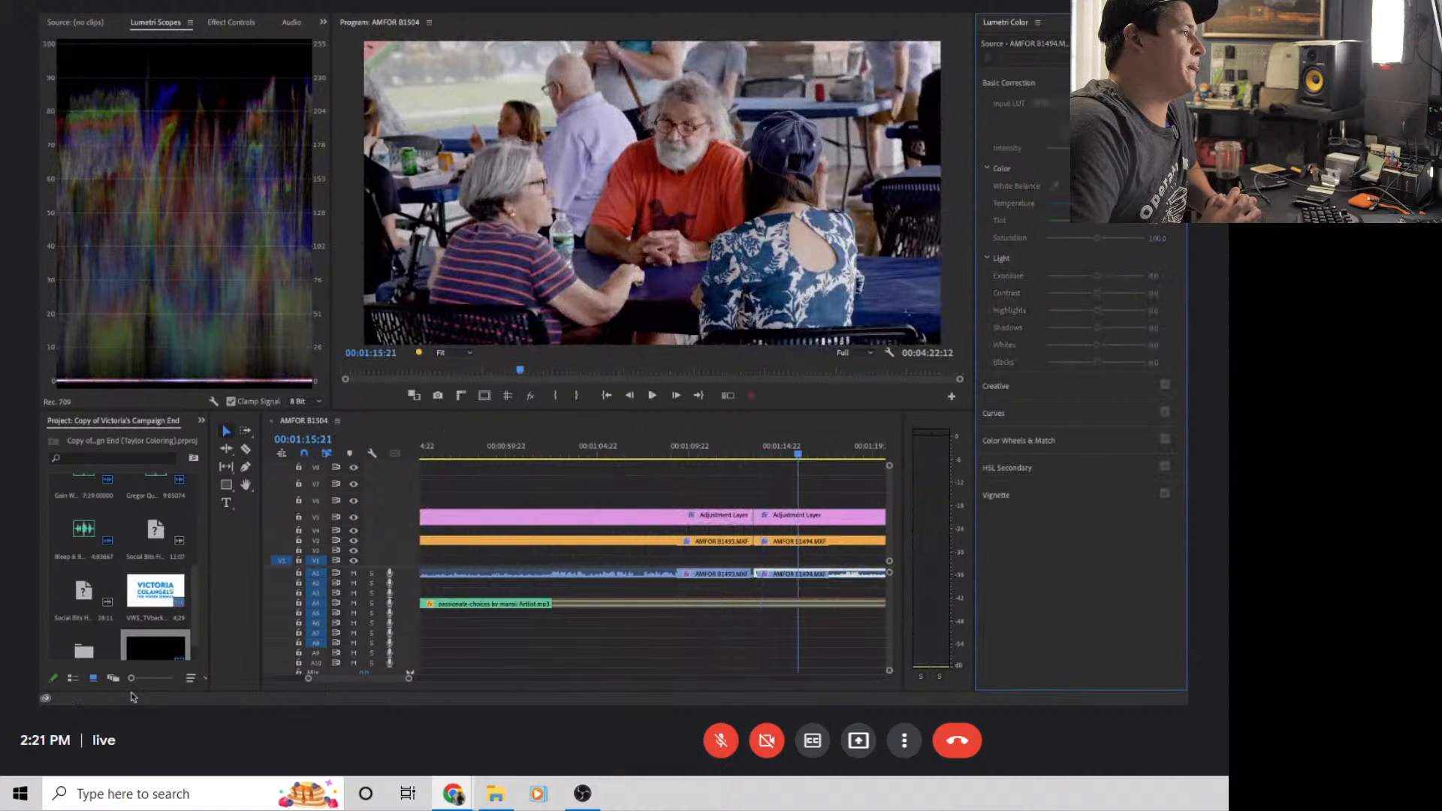
scroll(671, 632, down, 1)
drag(409, 680, 533, 690)
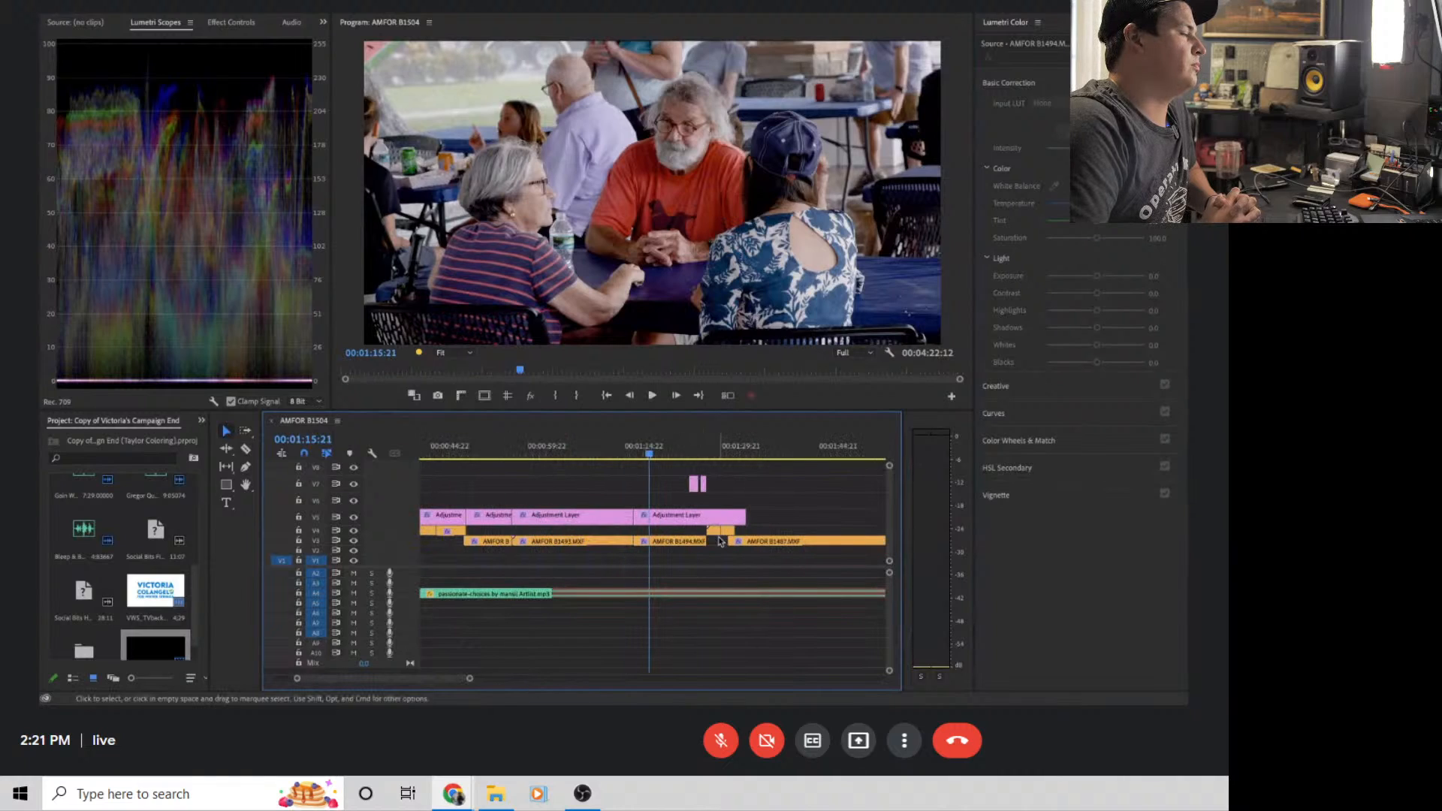
click(678, 518)
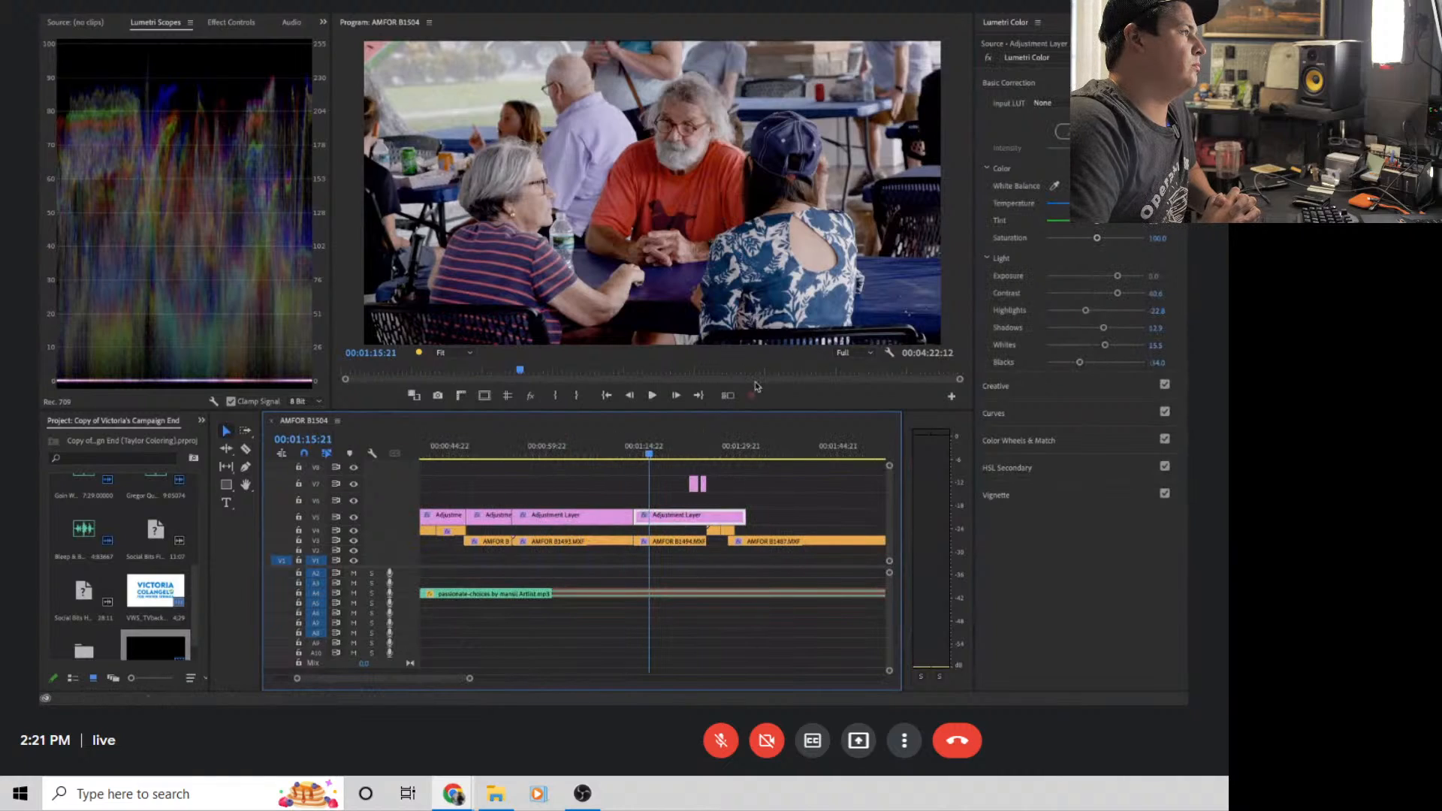
click(1017, 392)
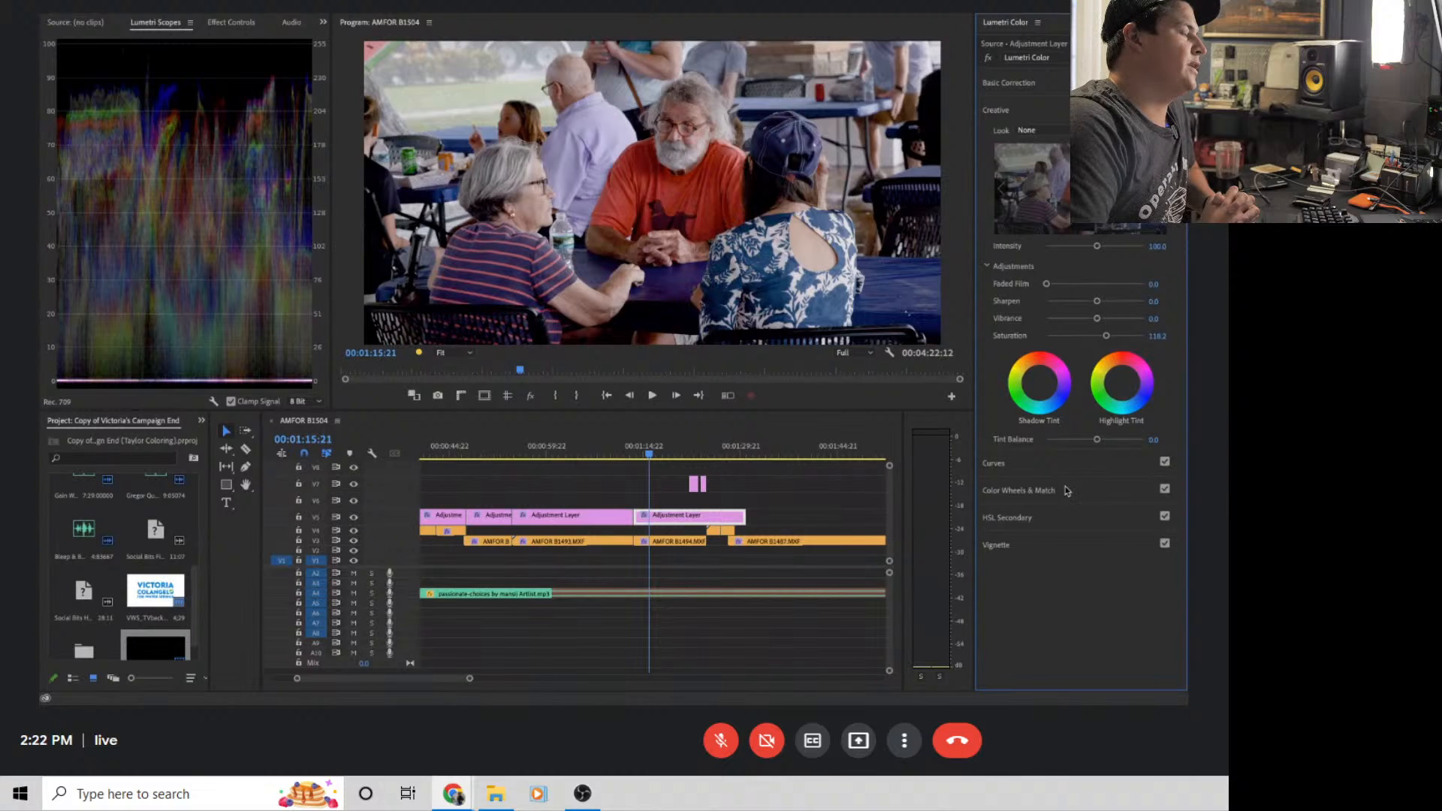
click(1024, 464)
click(1044, 111)
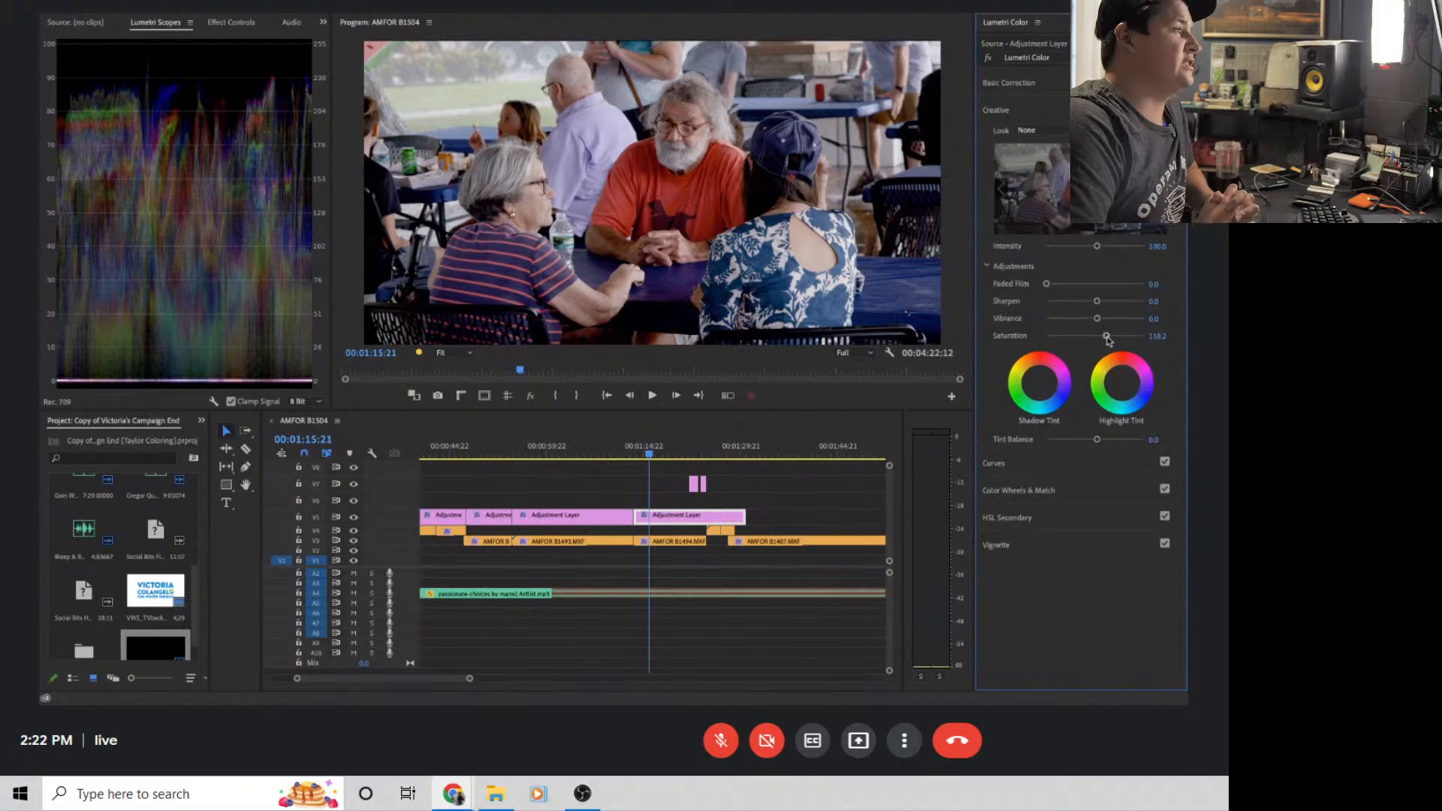
drag(1102, 338, 1100, 339)
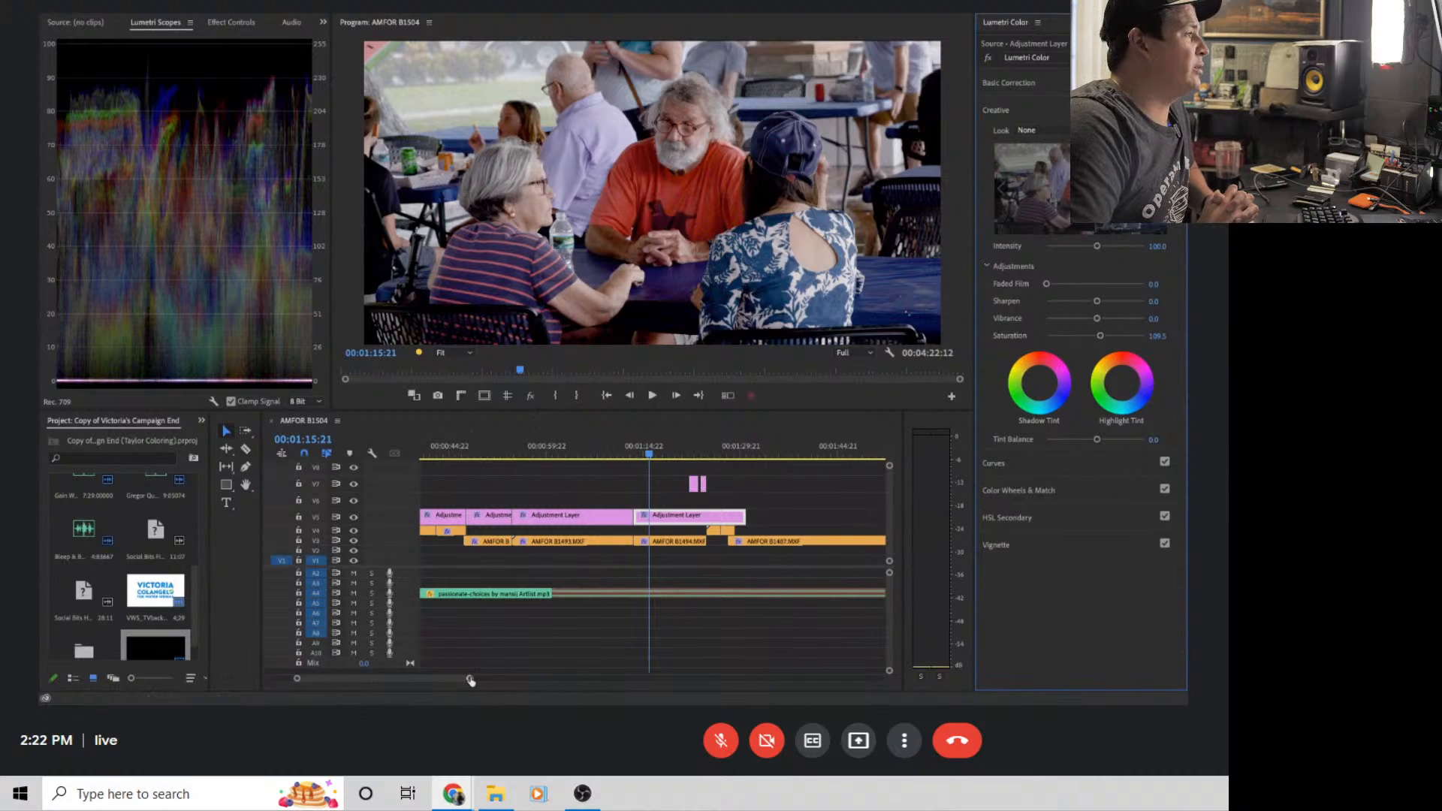
Extend this adjustment layer to the end of the shot of the man in sunglasses, and preview the grade on it
drag(470, 679, 635, 682)
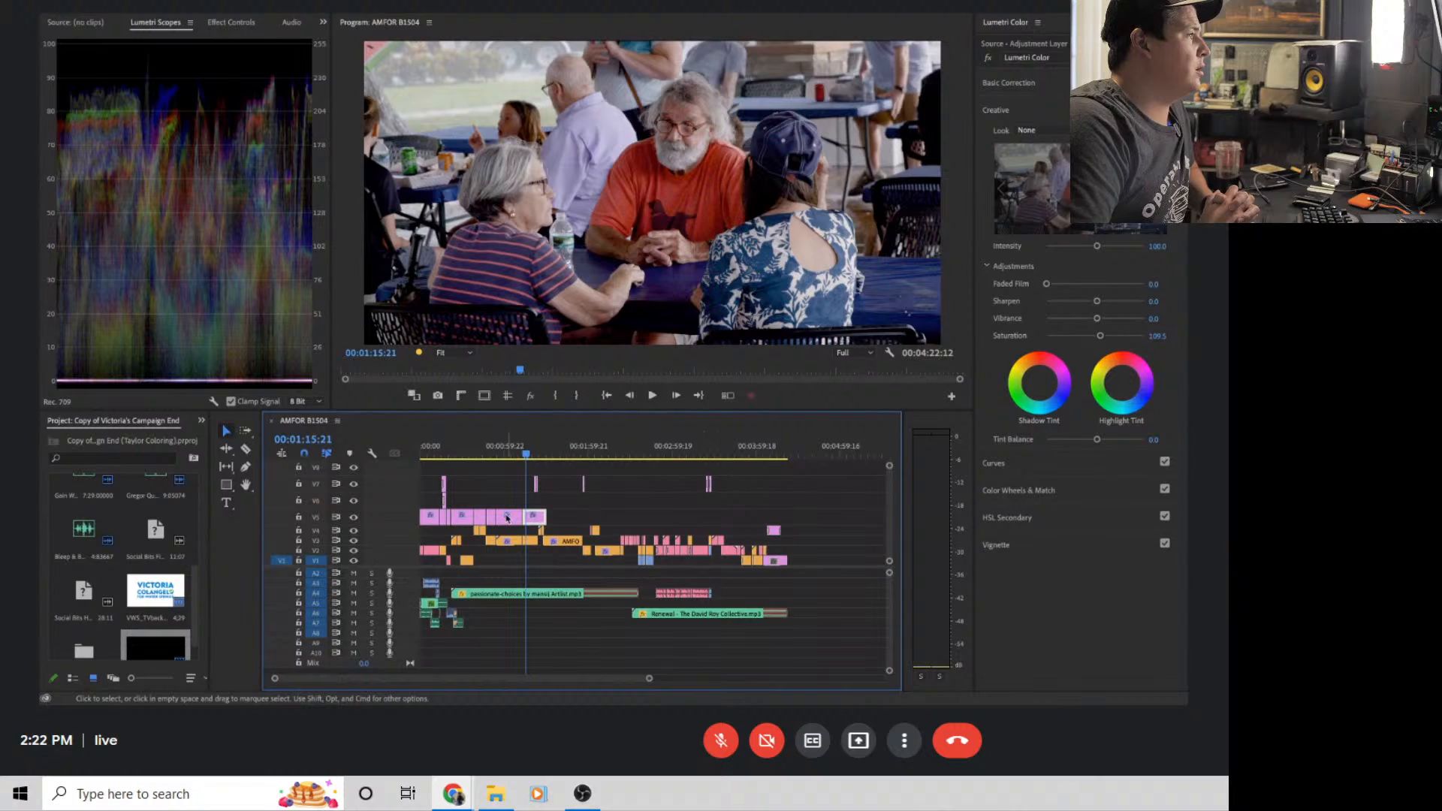
drag(645, 682, 610, 680)
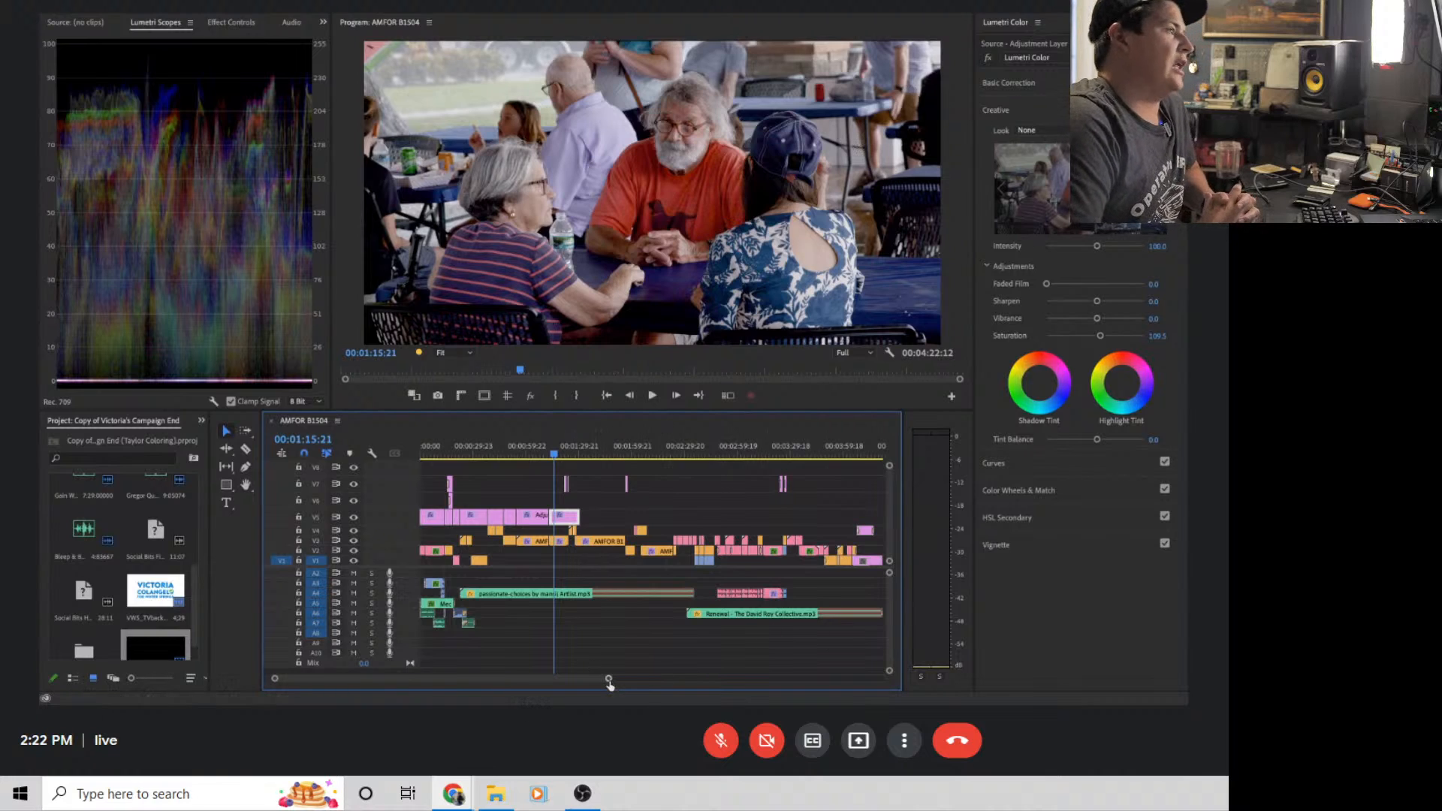
drag(608, 679, 554, 676)
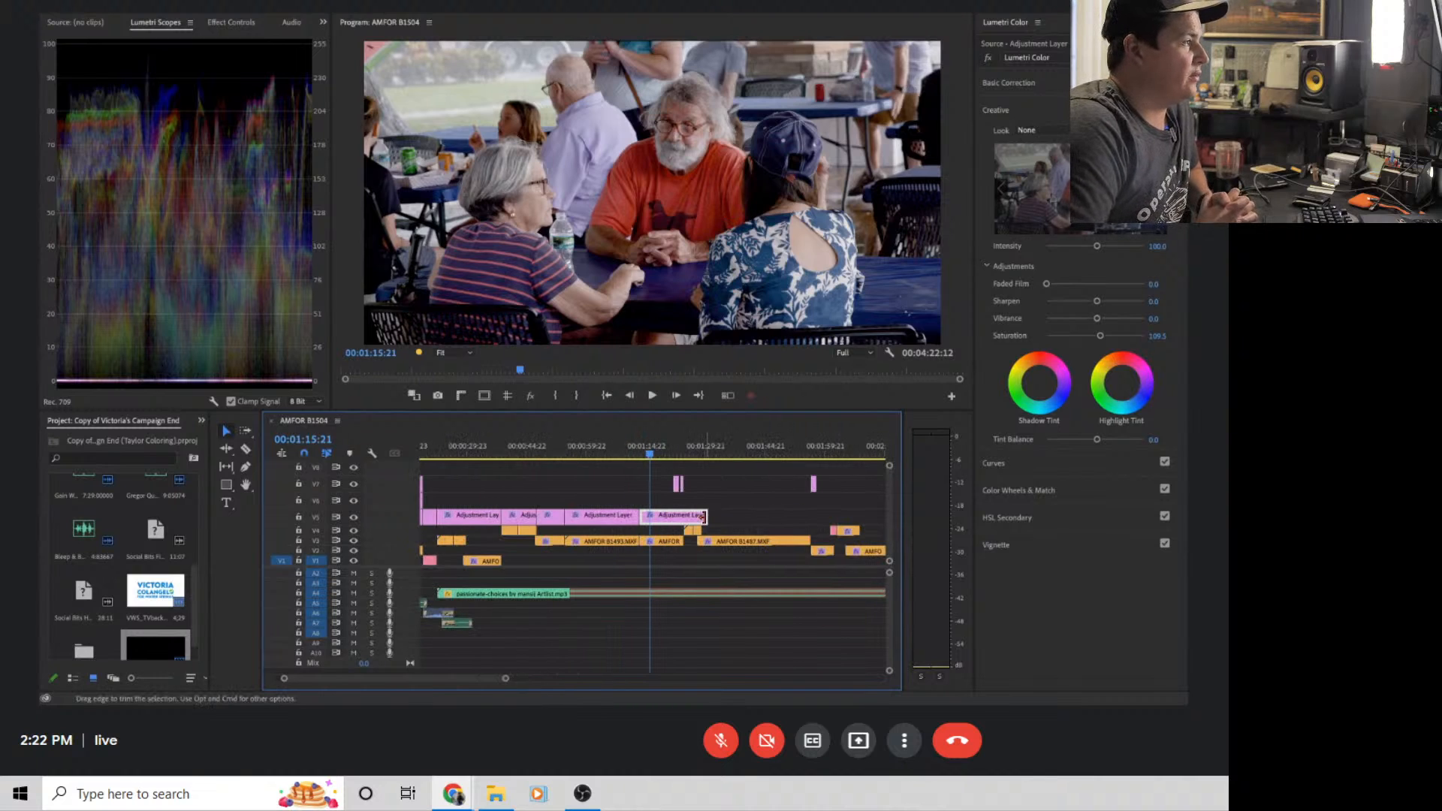
drag(706, 516, 811, 512)
click(730, 455)
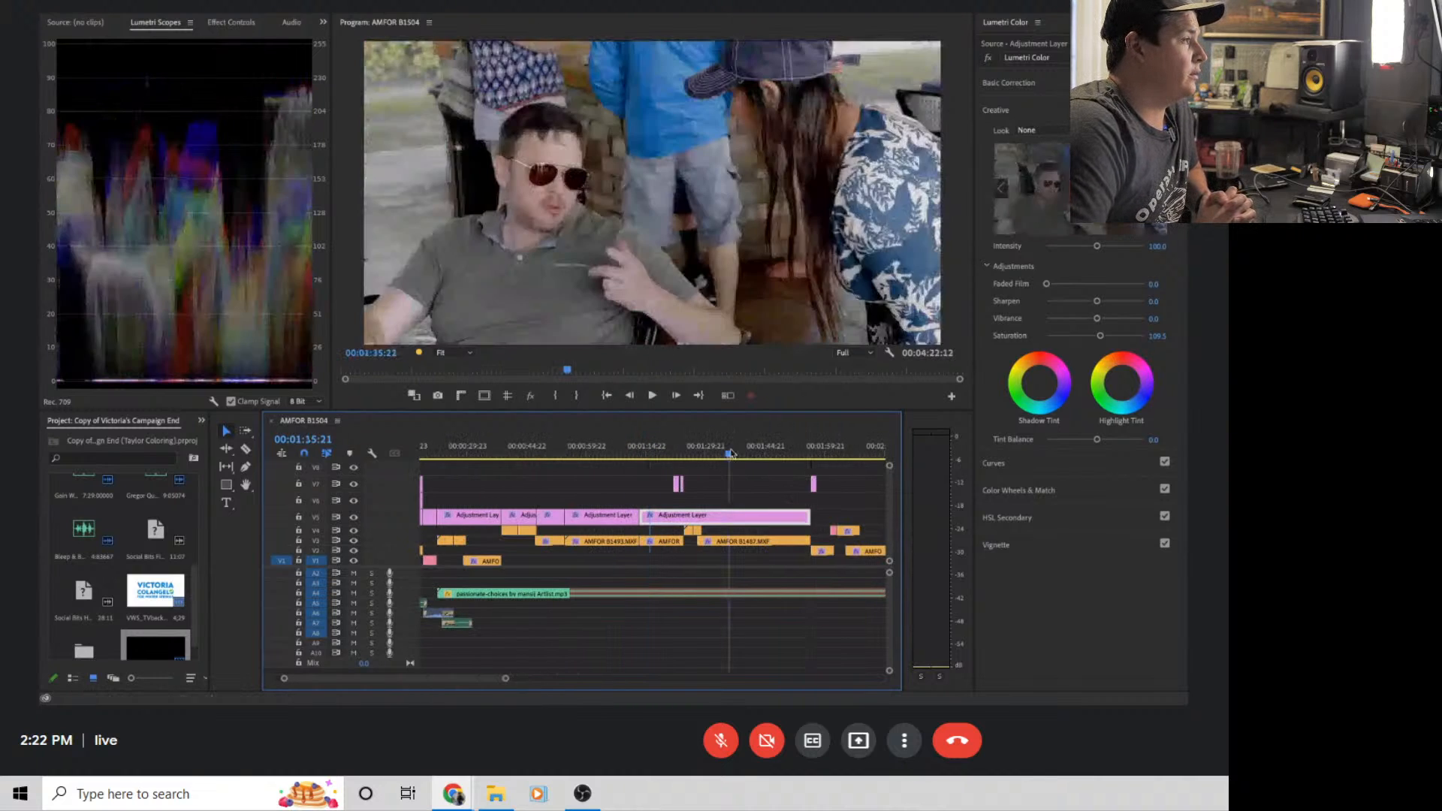
key(space)
drag(793, 451, 769, 450)
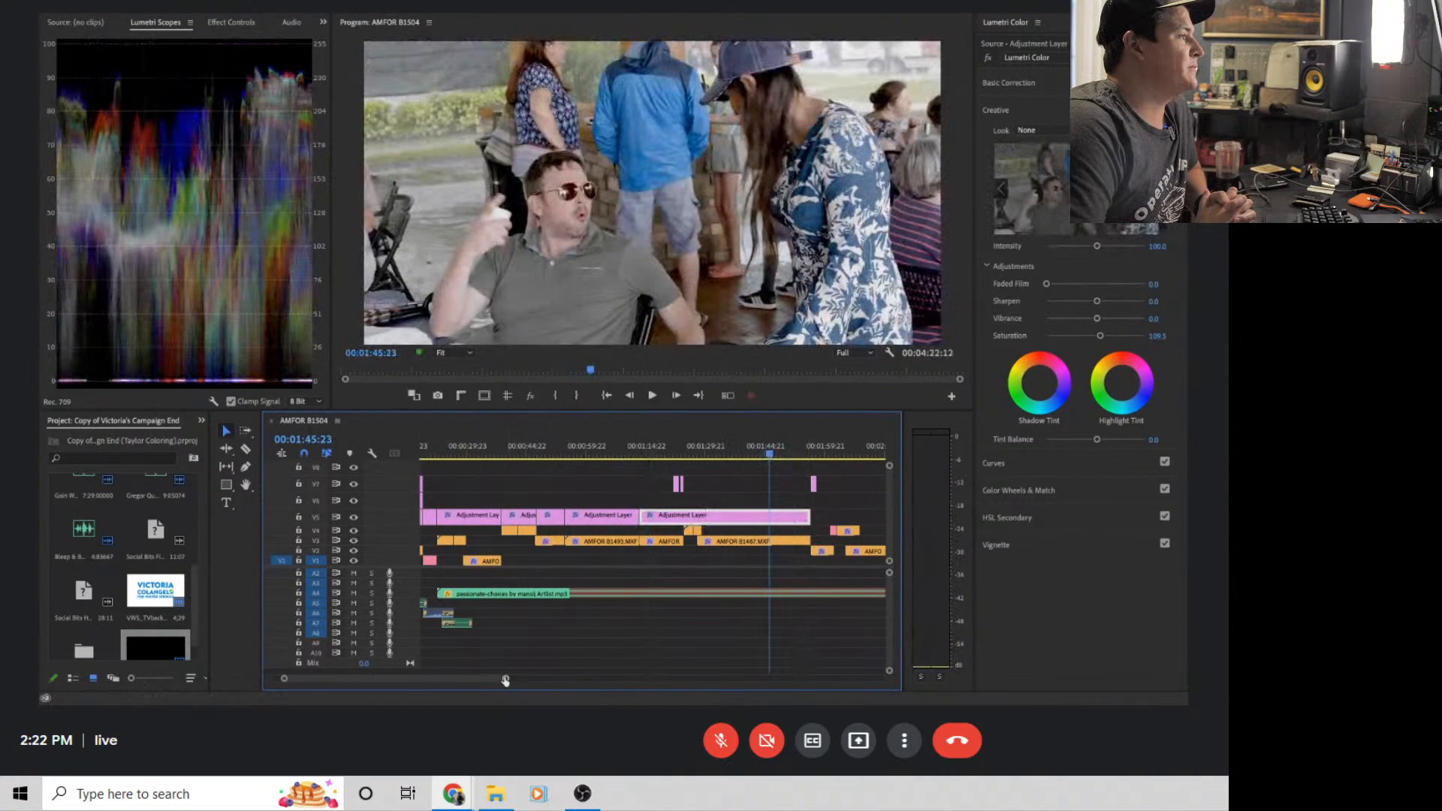
Extend the adjustment layer over all remaining clips past the end of the sequence, and go to the shot of the brown dog
drag(505, 680, 634, 680)
drag(597, 515, 824, 515)
mouse_move(644, 452)
mouse_down()
mouse_move(711, 452)
mouse_move(731, 476)
mouse_move(771, 452)
mouse_move(637, 451)
mouse_up()
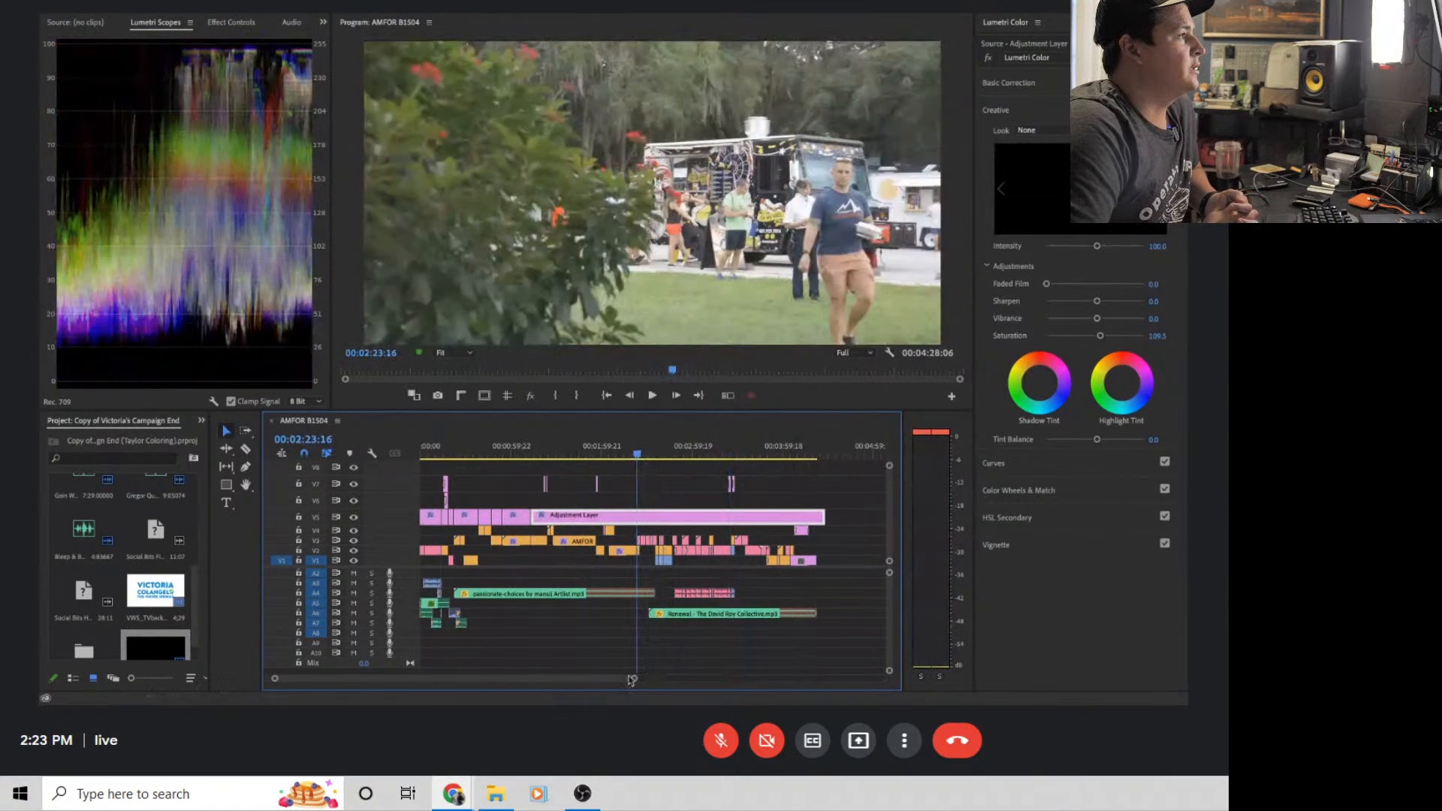
drag(632, 680, 534, 679)
mouse_move(703, 453)
mouse_down()
mouse_move(738, 458)
mouse_move(702, 461)
mouse_up()
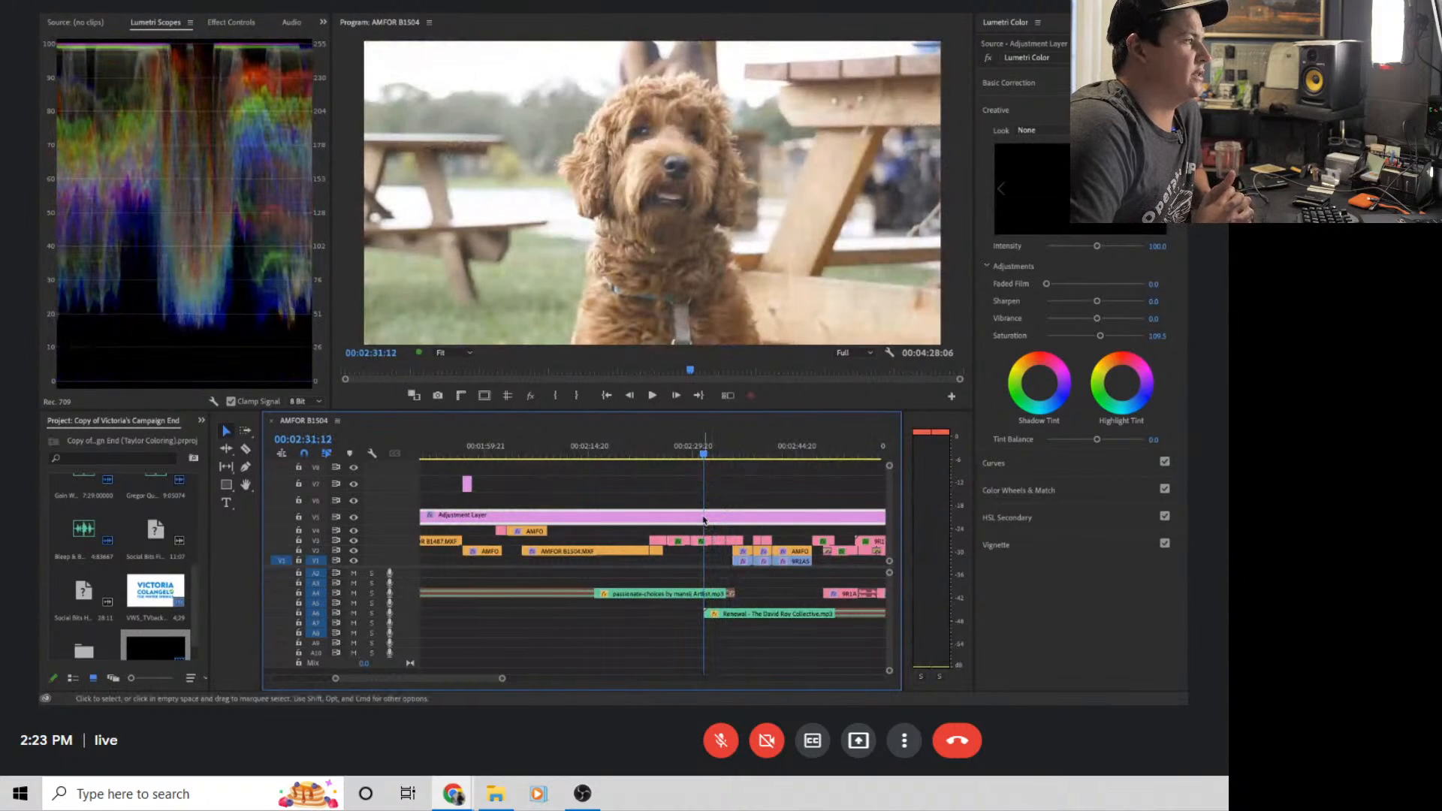
Split the adjustment layer at the brown dog shot, and move the cut to the start of the reception shot behind the lectern
key(super+k)
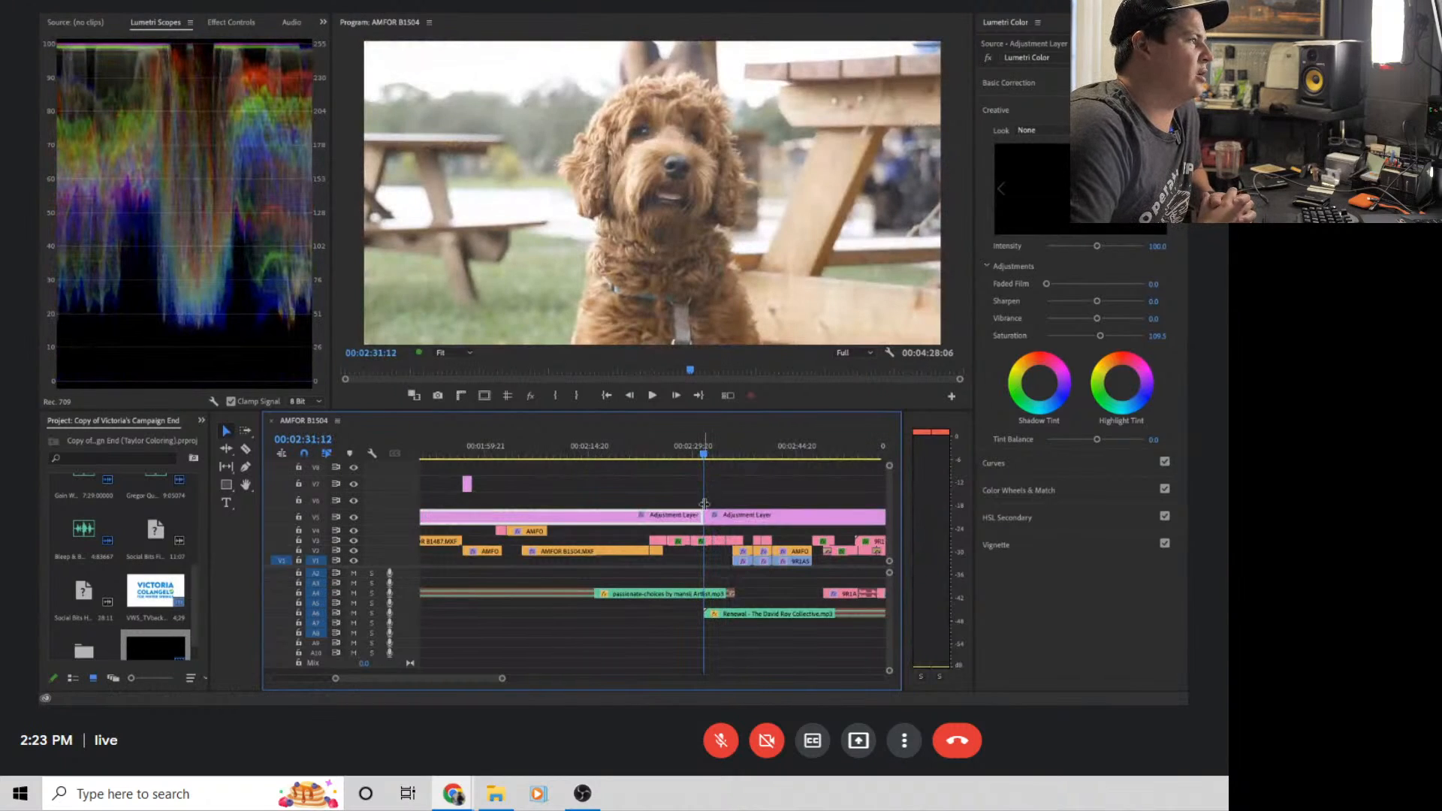
key(space)
key(space)
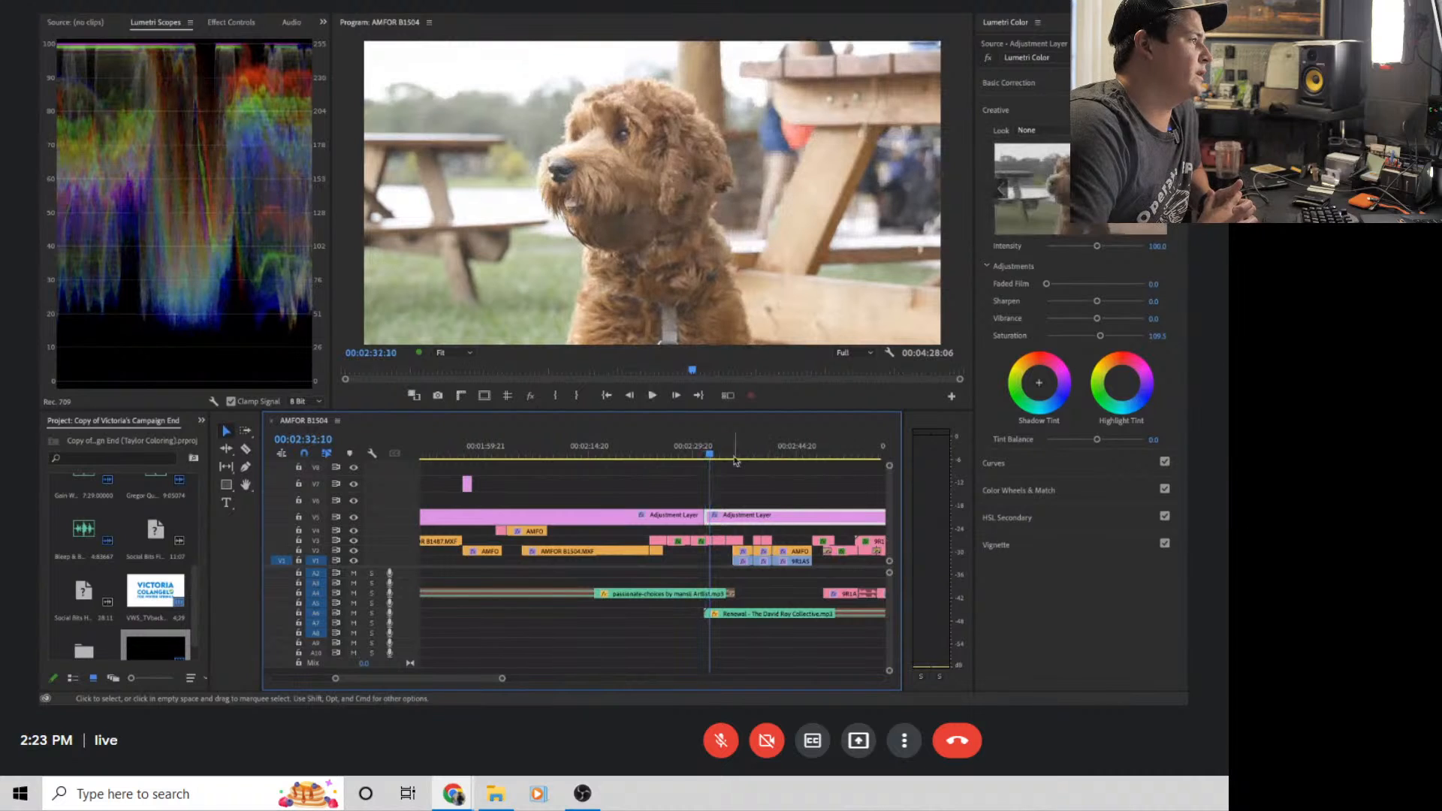
click(712, 453)
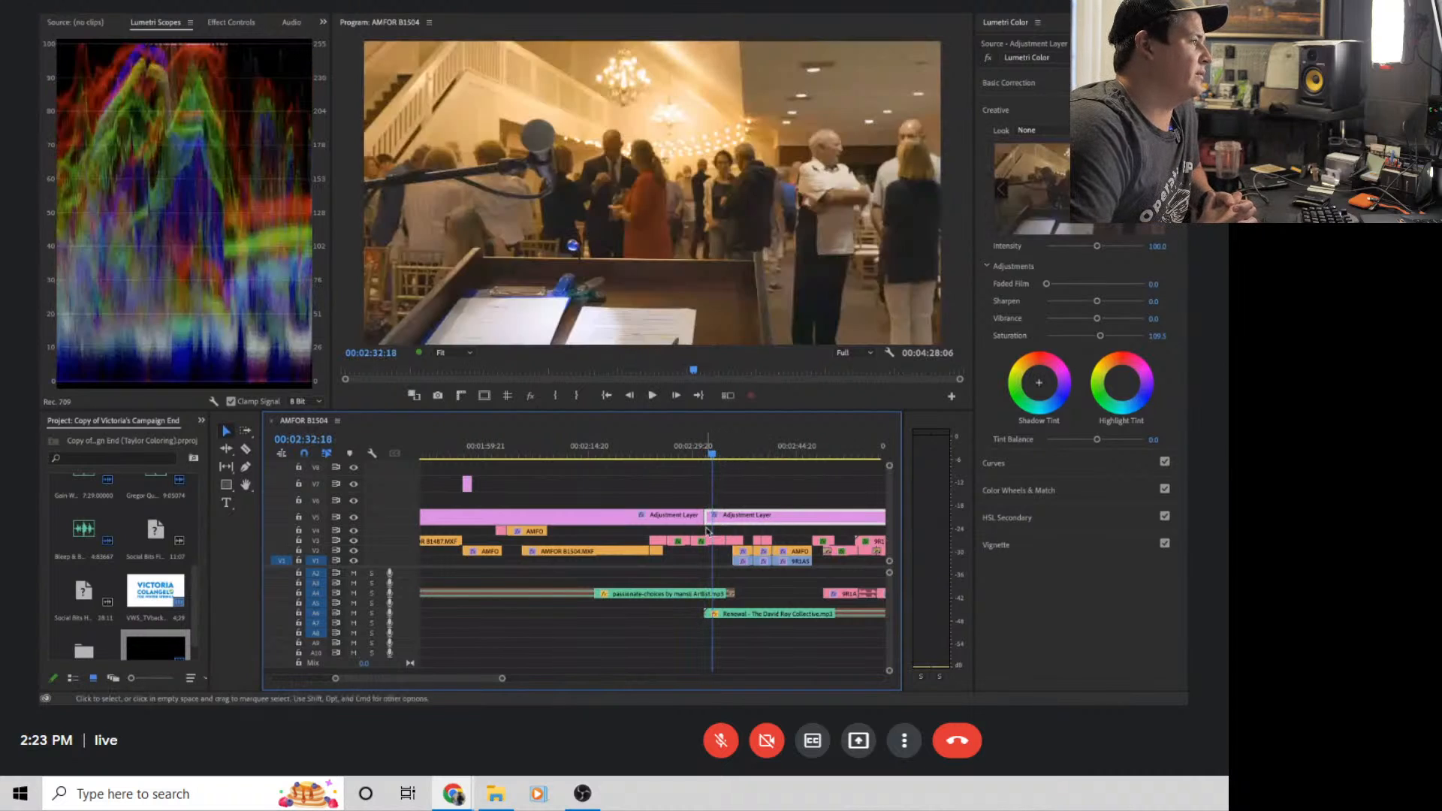
drag(706, 517, 712, 518)
Play on to the shot of the seated bald man, cool the new adjustment layer's temperature, and fine-tune its tint
key(space)
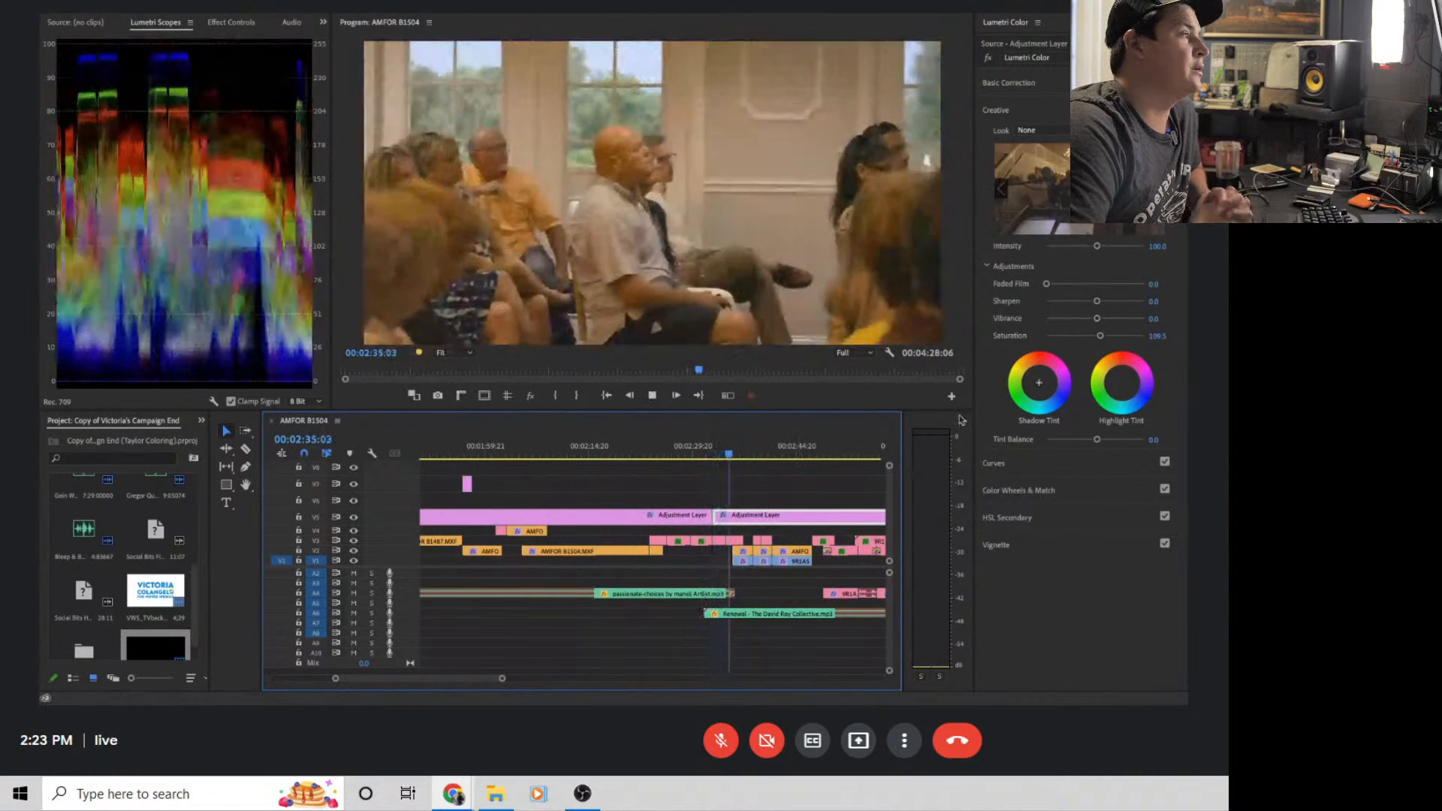
key(space)
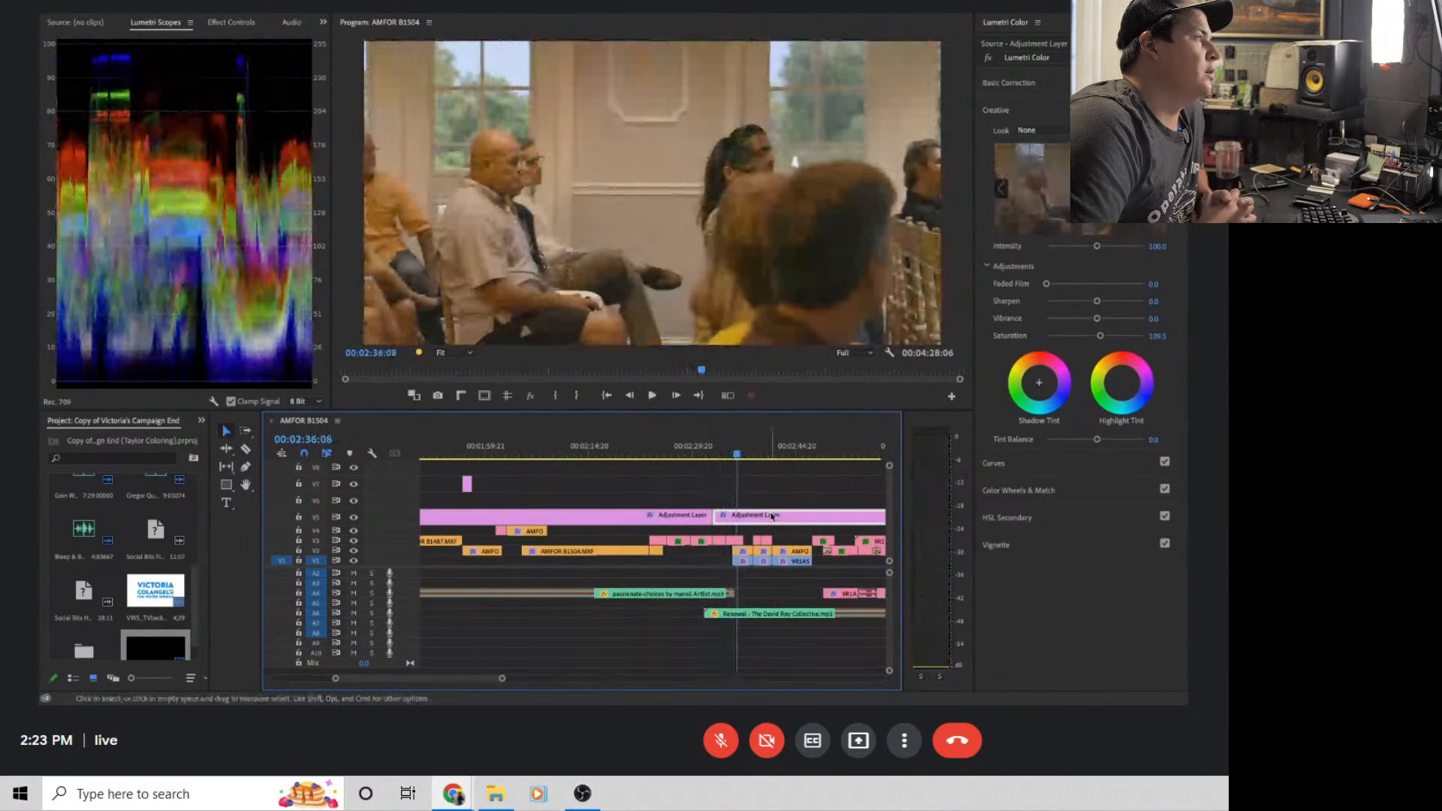
click(1015, 81)
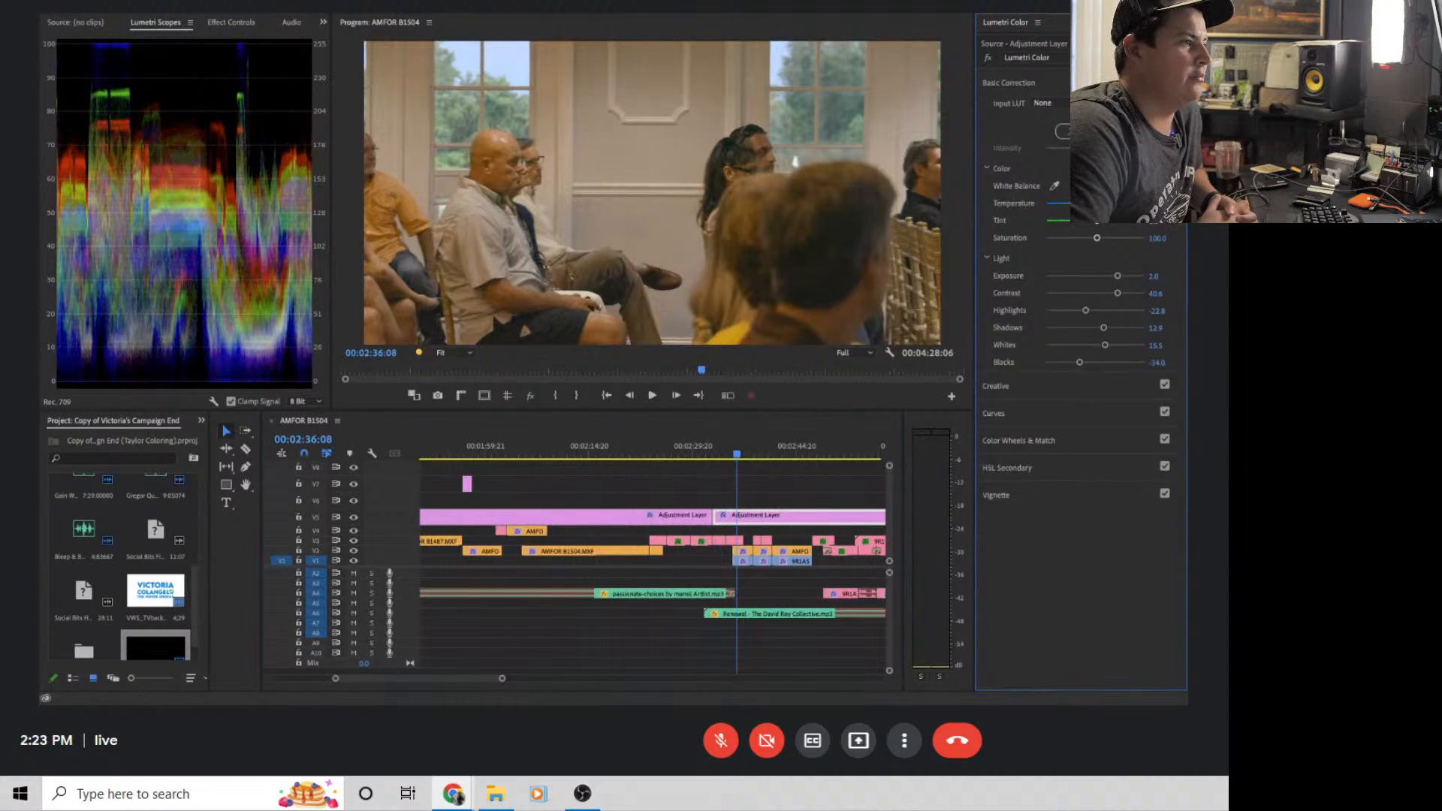
drag(1096, 204, 1064, 209)
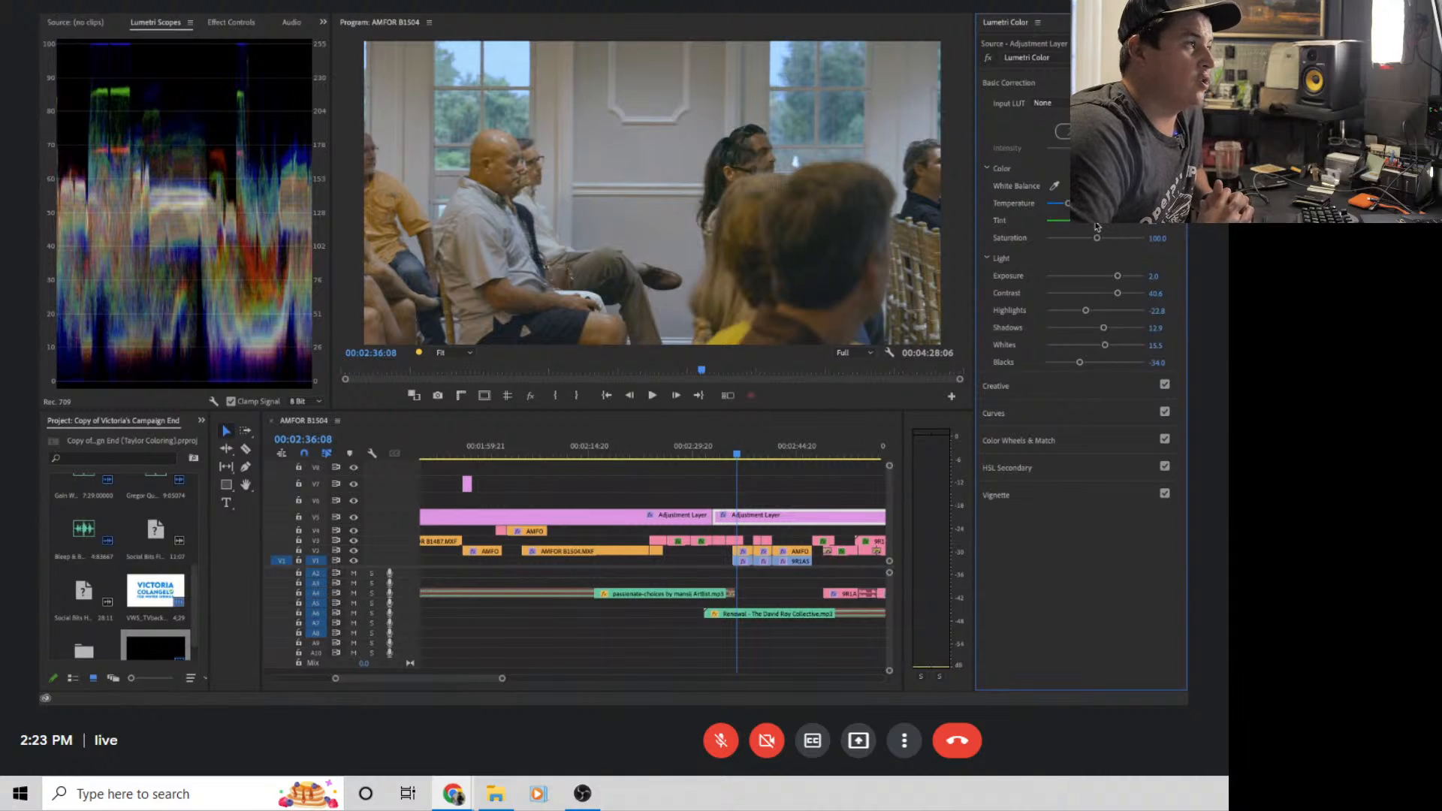
drag(1104, 223, 1096, 226)
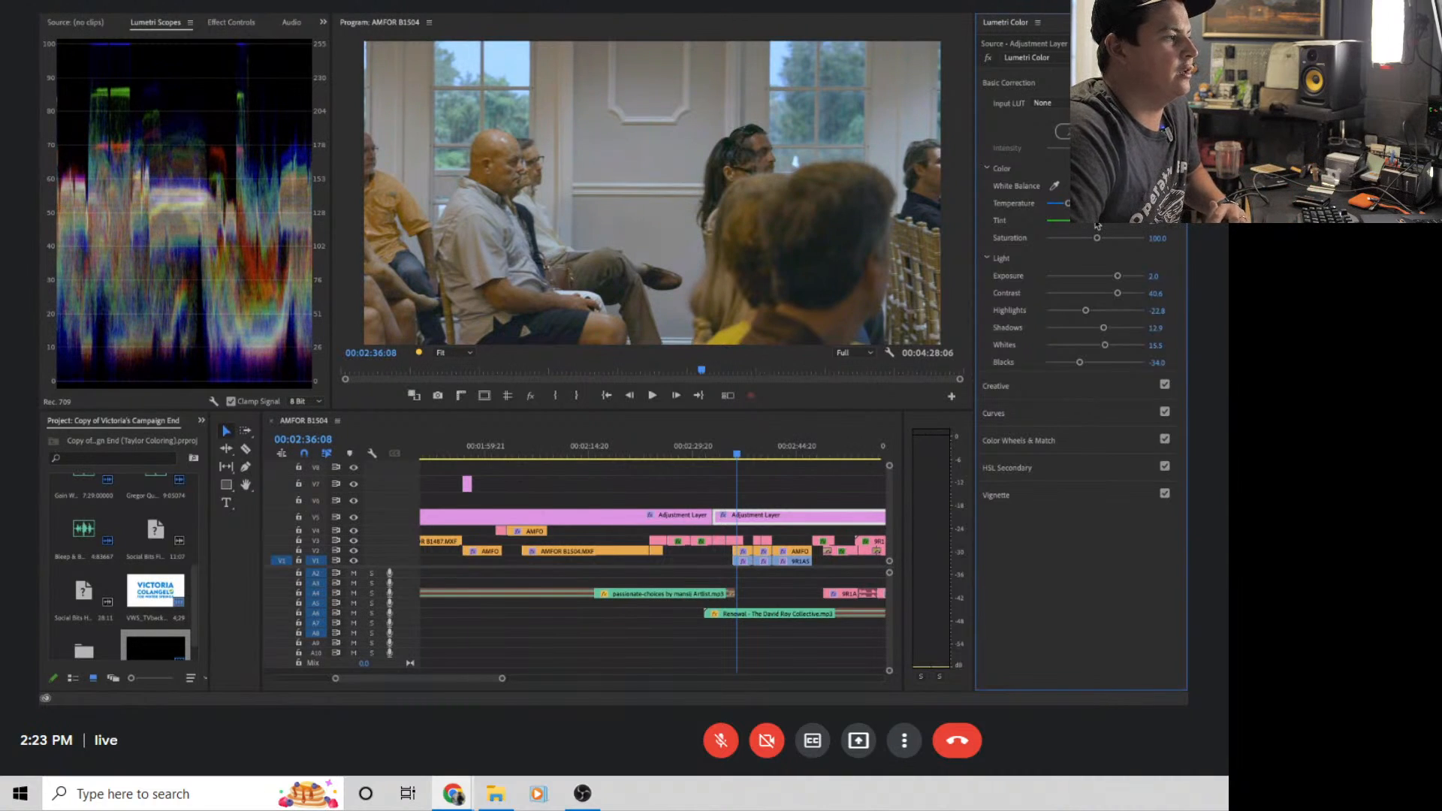
mouse_move(1100, 224)
mouse_down()
mouse_move(1122, 224)
mouse_move(1100, 226)
mouse_up()
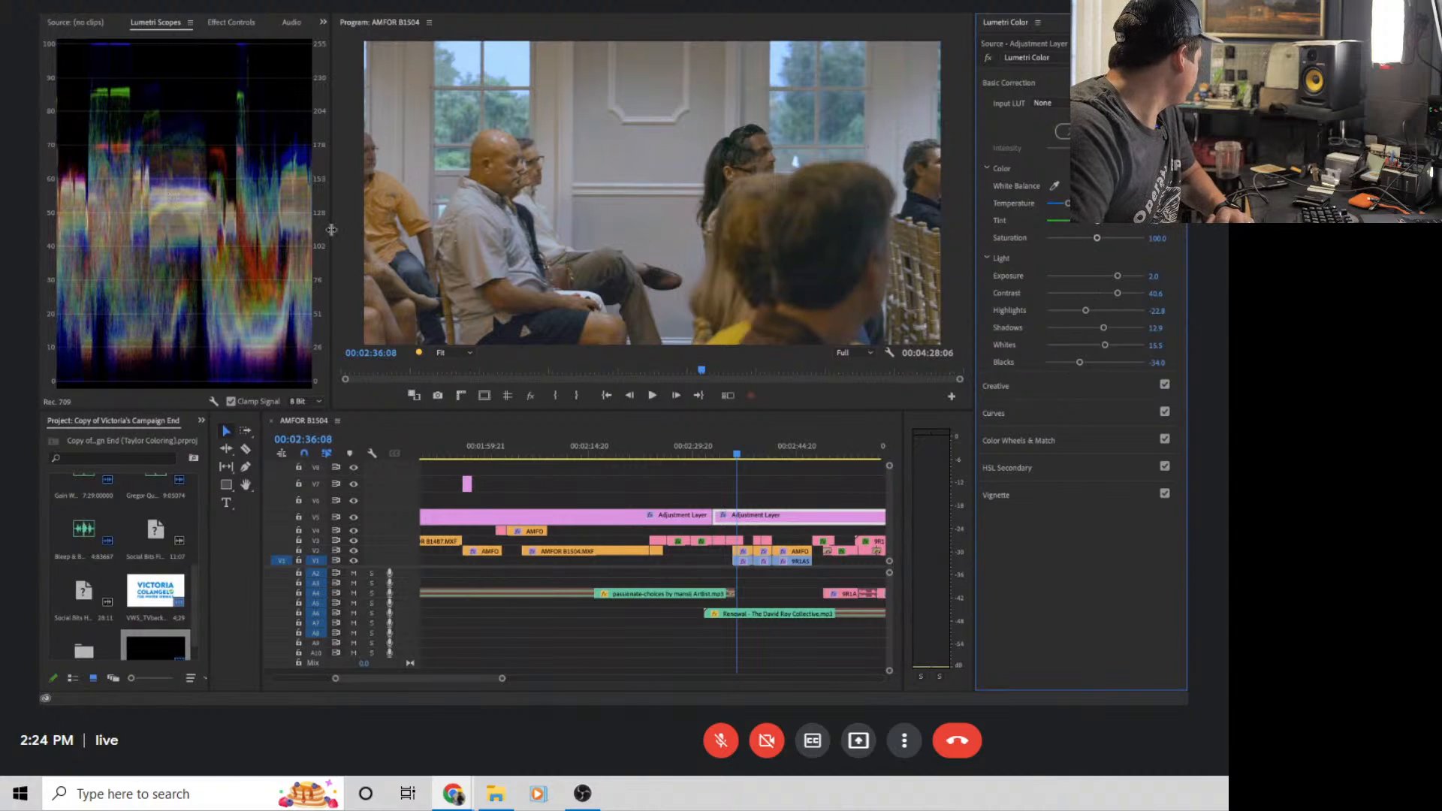
Enlarge the scopes, go to the shot of the audience on gold chairs, and cool the adjustment layer's temperature slightly more
drag(332, 230, 500, 227)
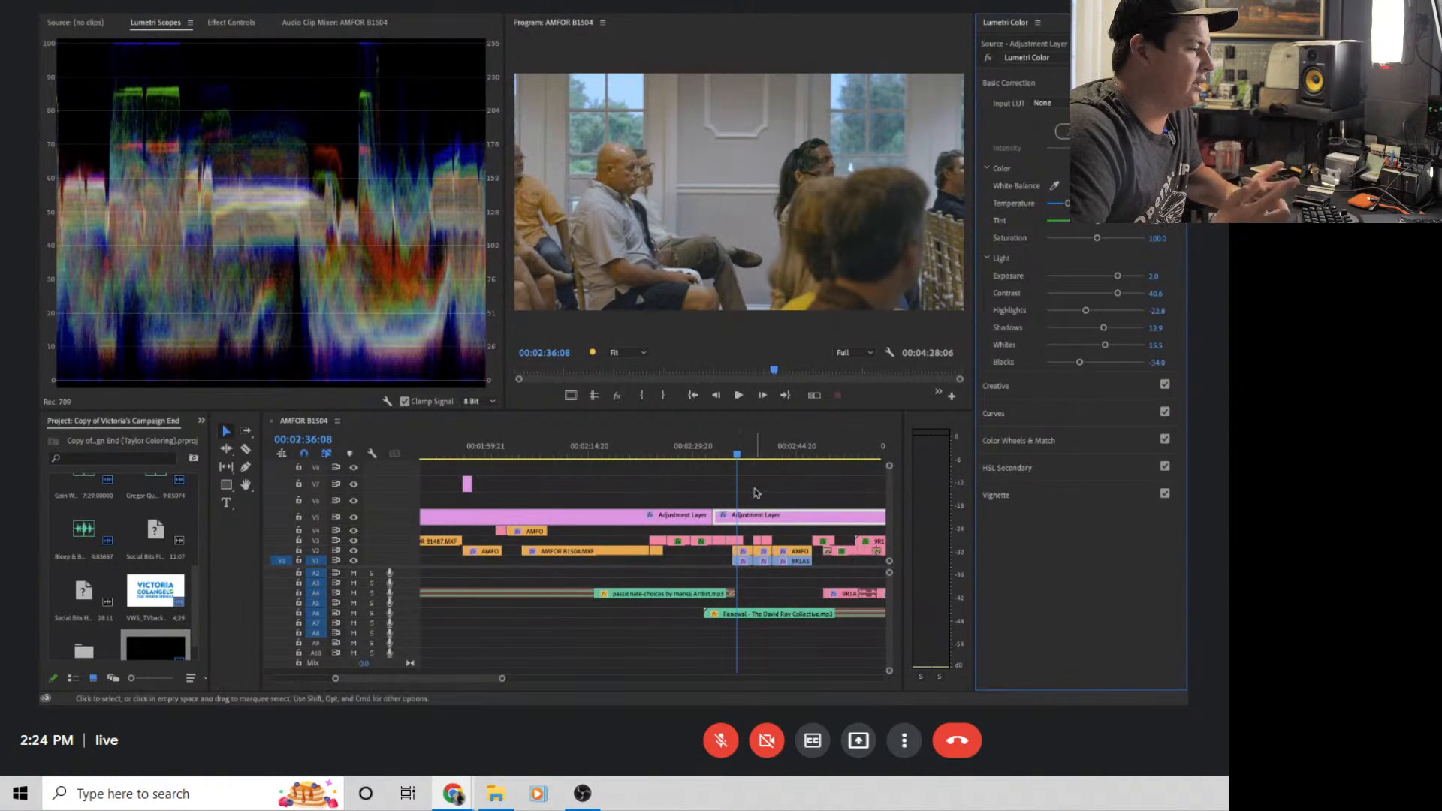
click(766, 456)
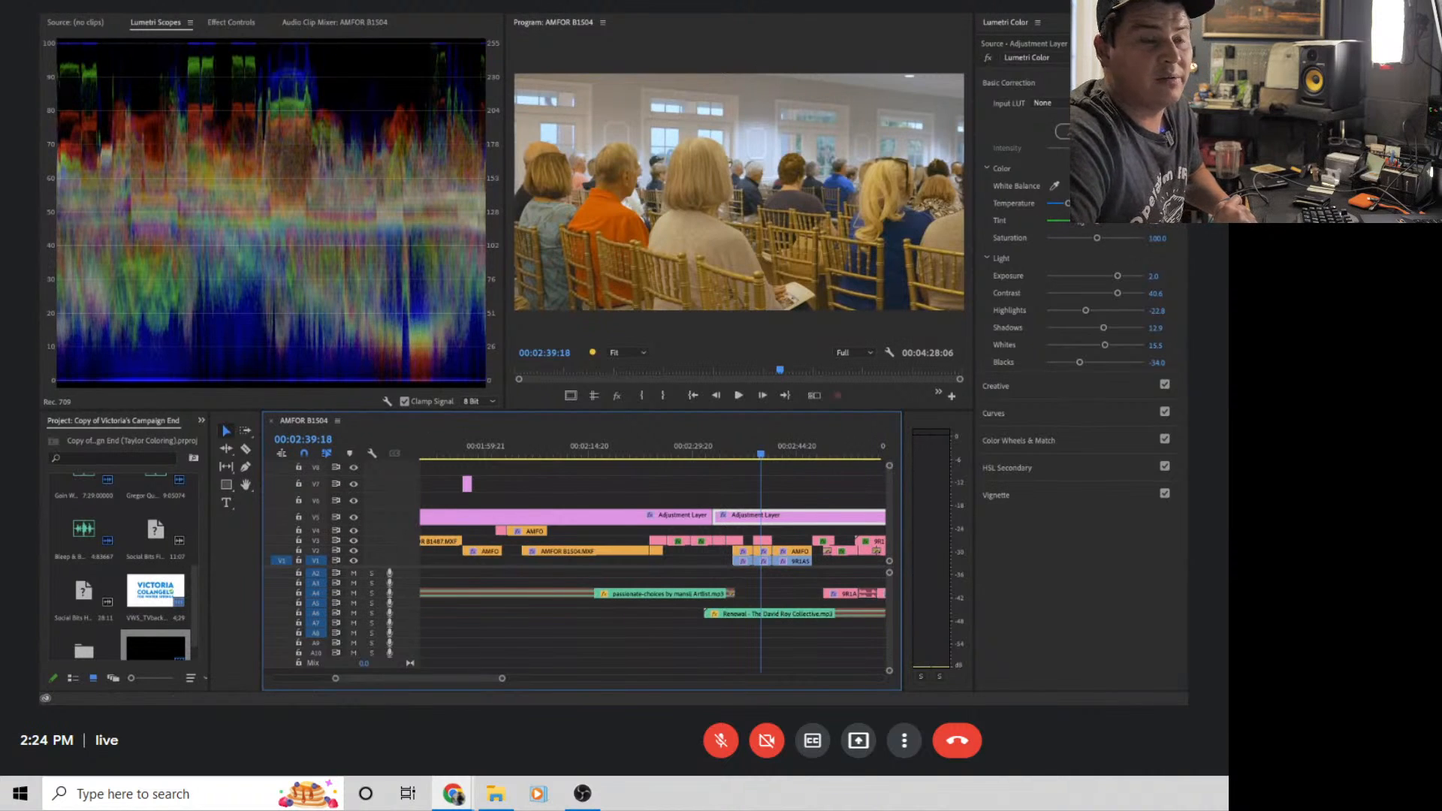
drag(1068, 203, 1062, 204)
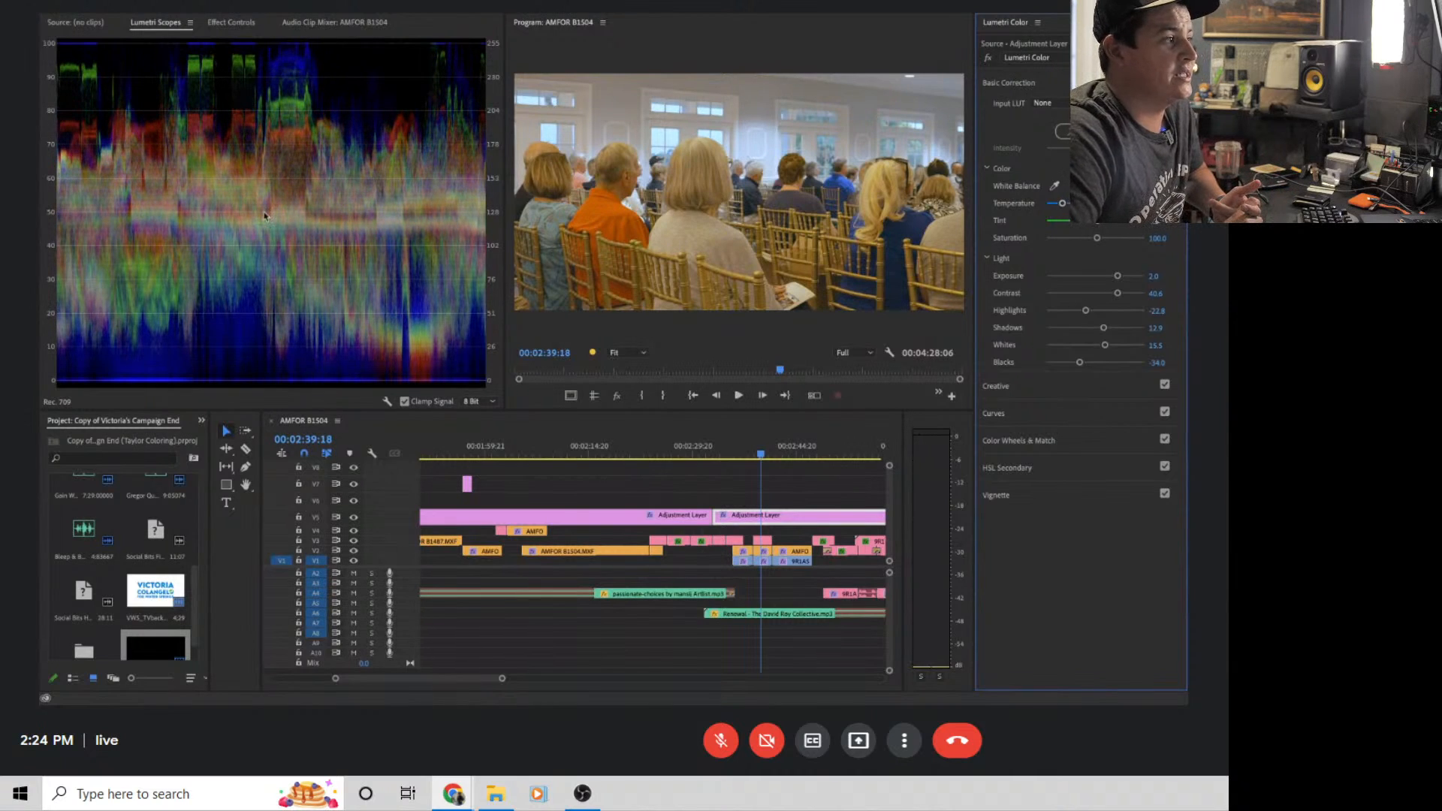
Split the adjustment layer at the start and end of the blue-tinted shot of the speaker at the wooden podium
mouse_move(762, 455)
mouse_down()
mouse_move(790, 458)
mouse_move(778, 456)
mouse_up()
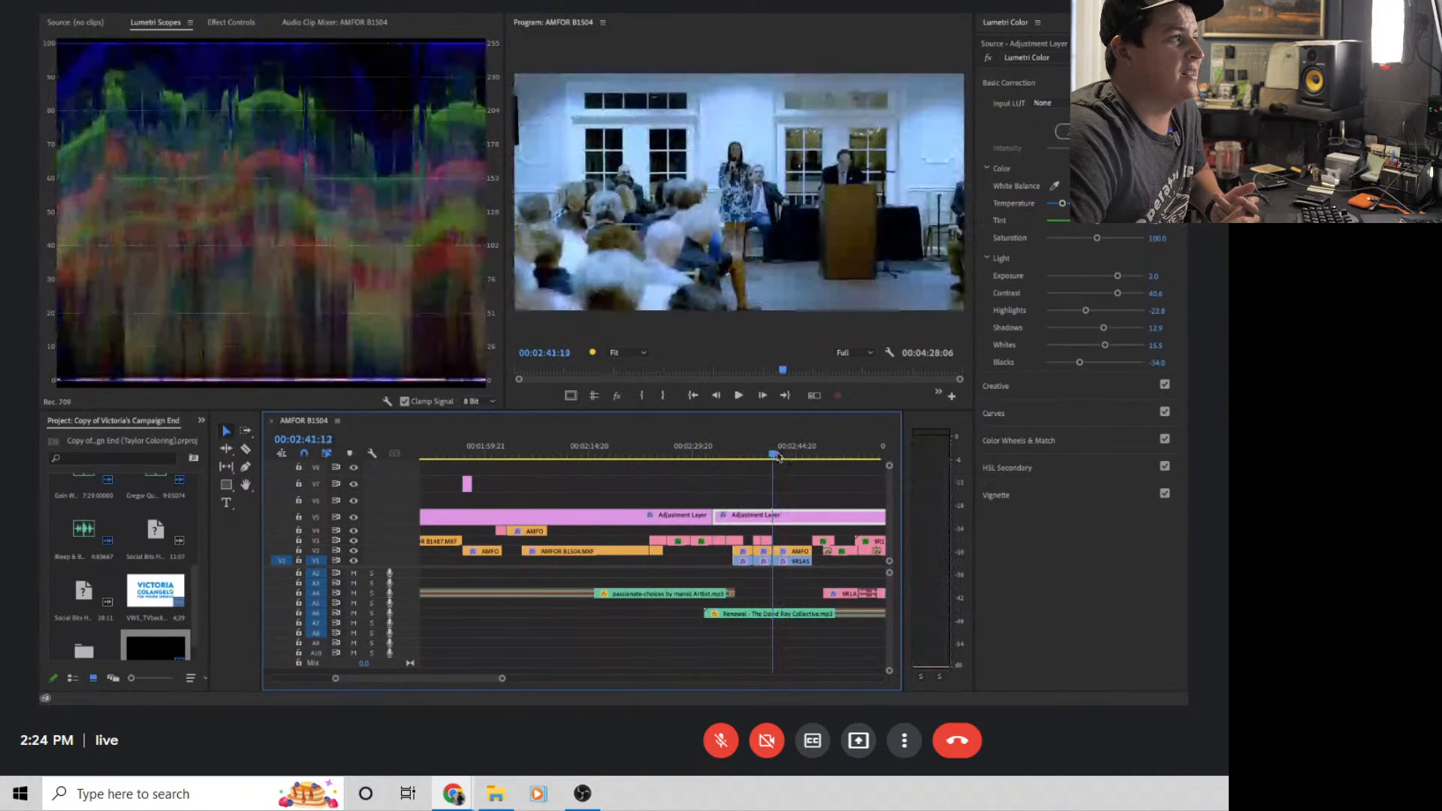
drag(496, 680, 398, 680)
key(Left)
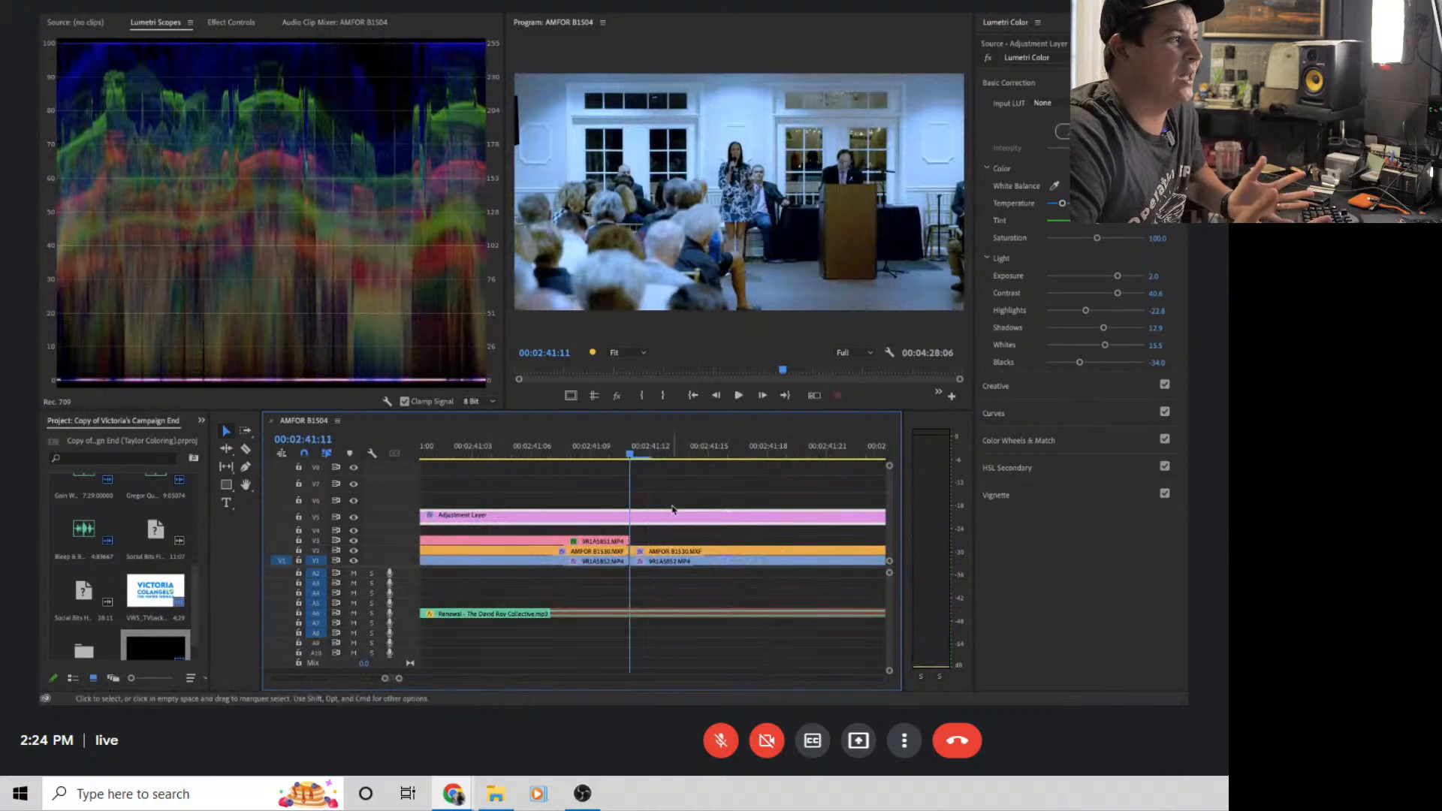
key(super+k)
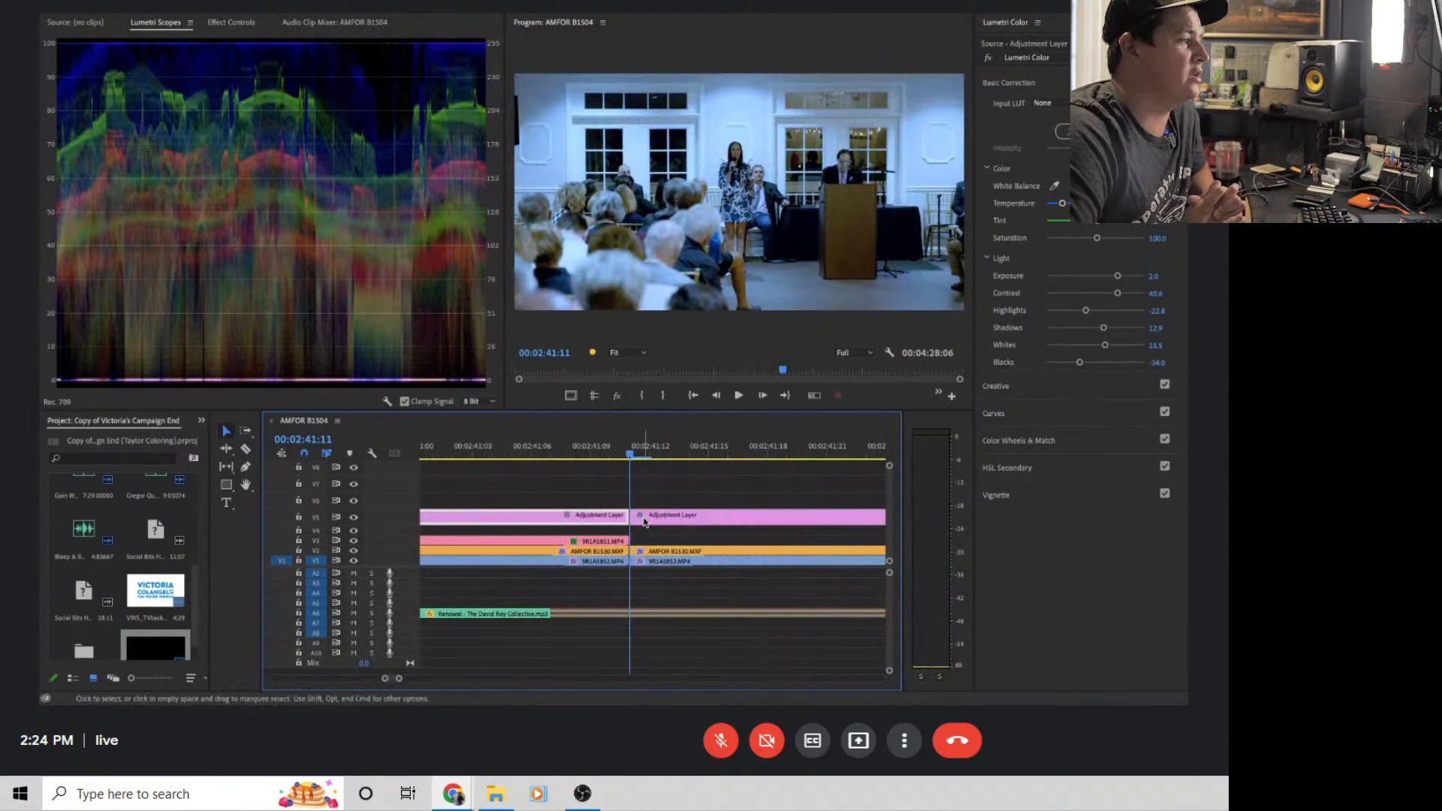
drag(400, 679, 479, 679)
drag(651, 452, 685, 452)
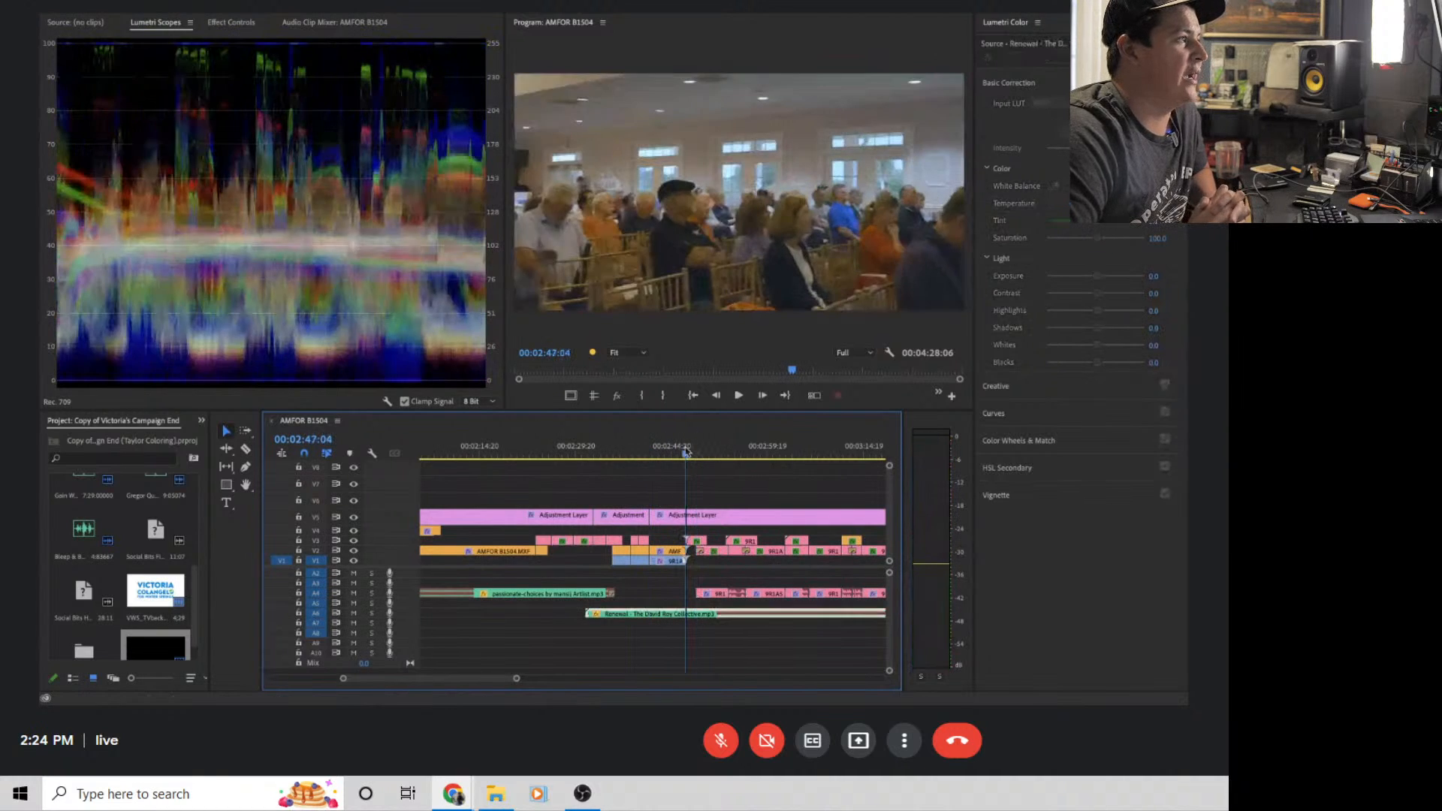
drag(516, 680, 448, 679)
click(633, 519)
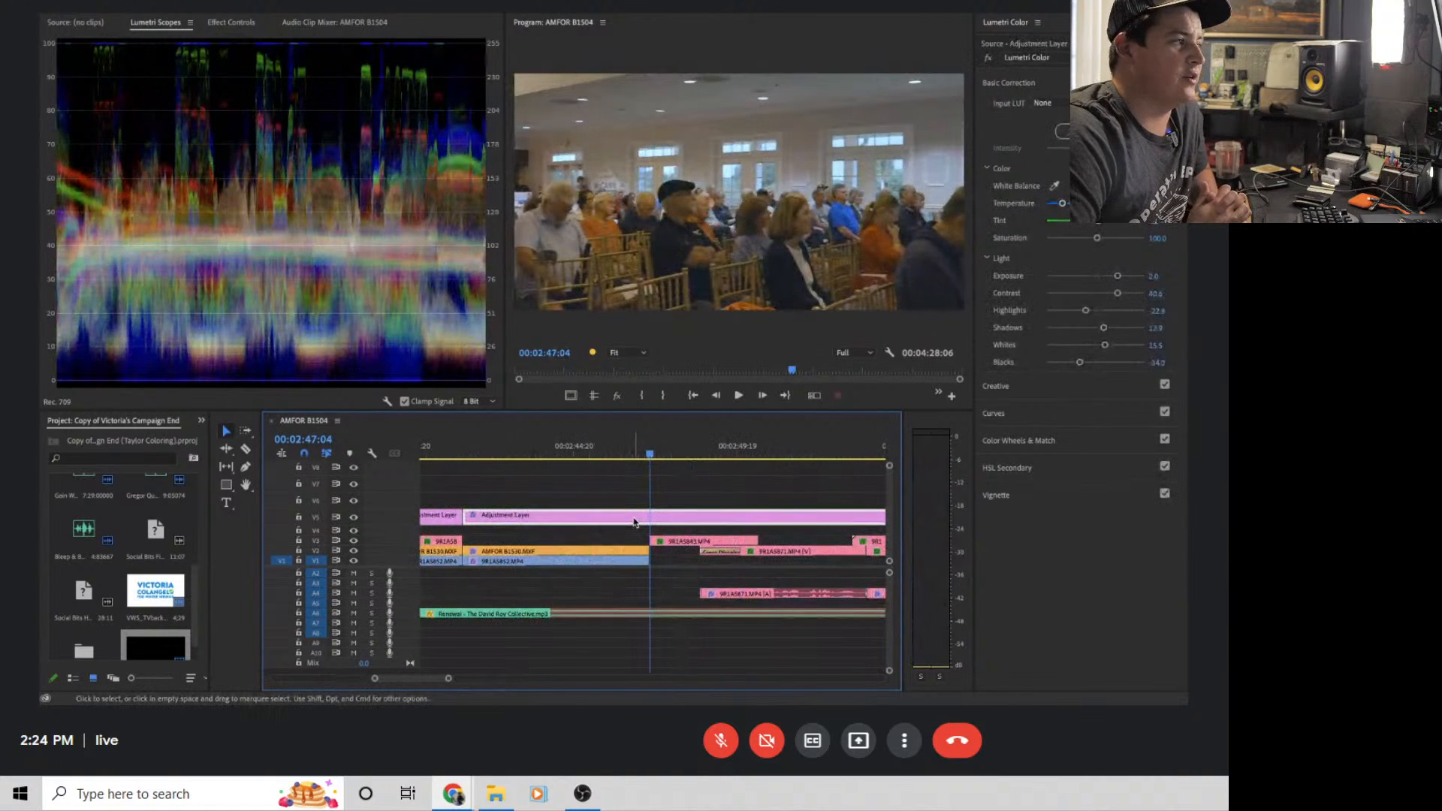
key(ctrl+k)
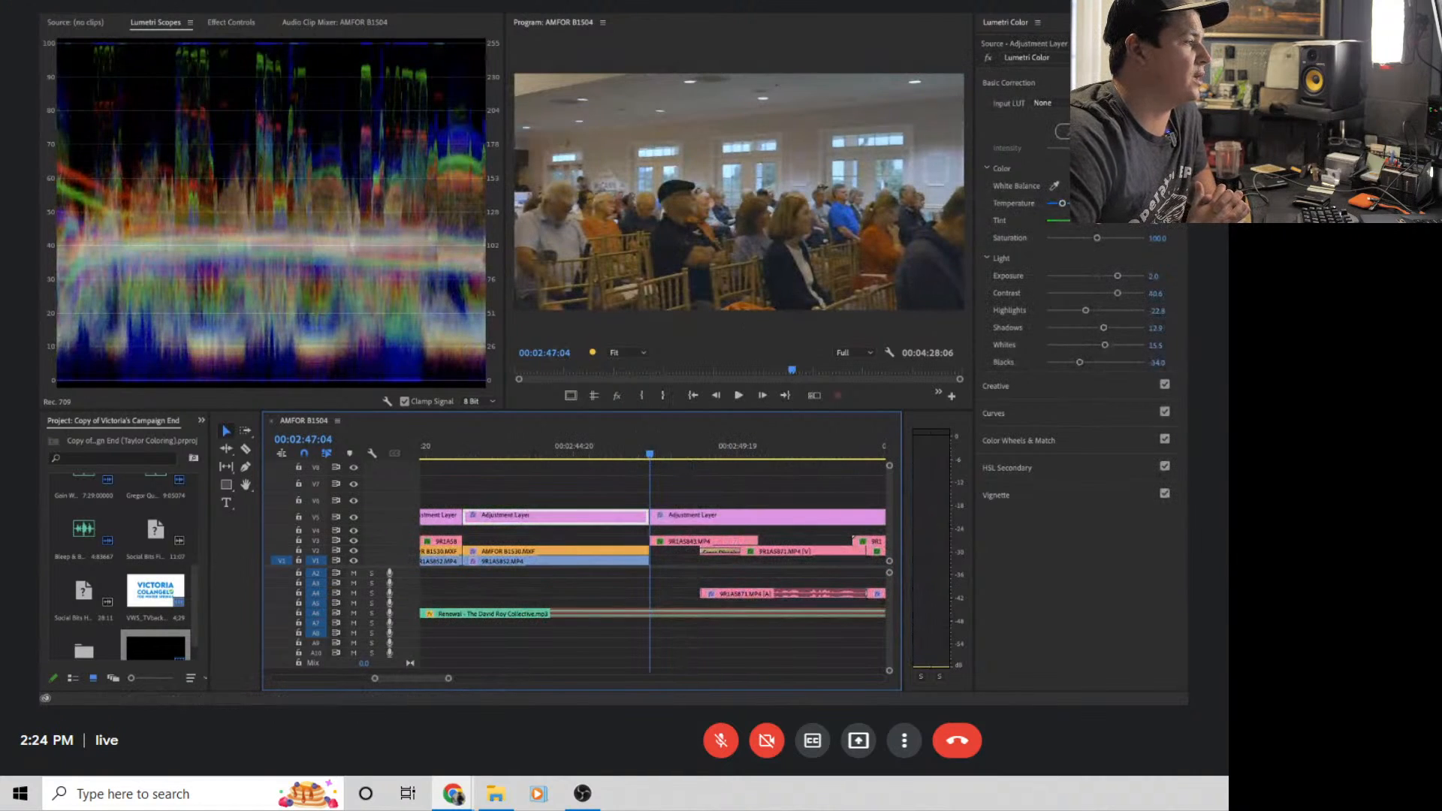
Warm the temperature of the podium shot's adjustment layer until the white walls look neutral
drag(585, 450, 572, 461)
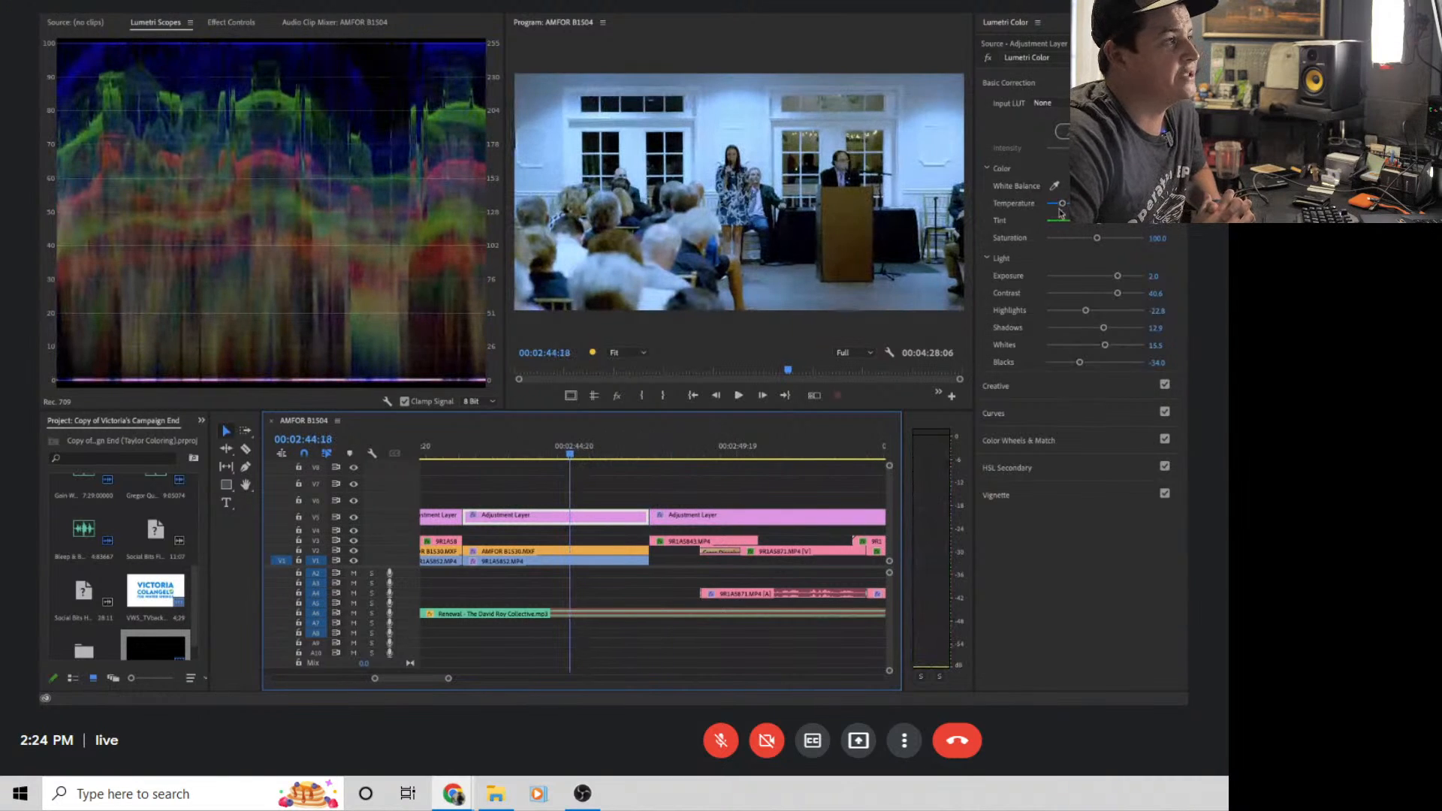
mouse_move(1062, 204)
mouse_down()
mouse_move(1082, 203)
mouse_move(1068, 203)
mouse_up()
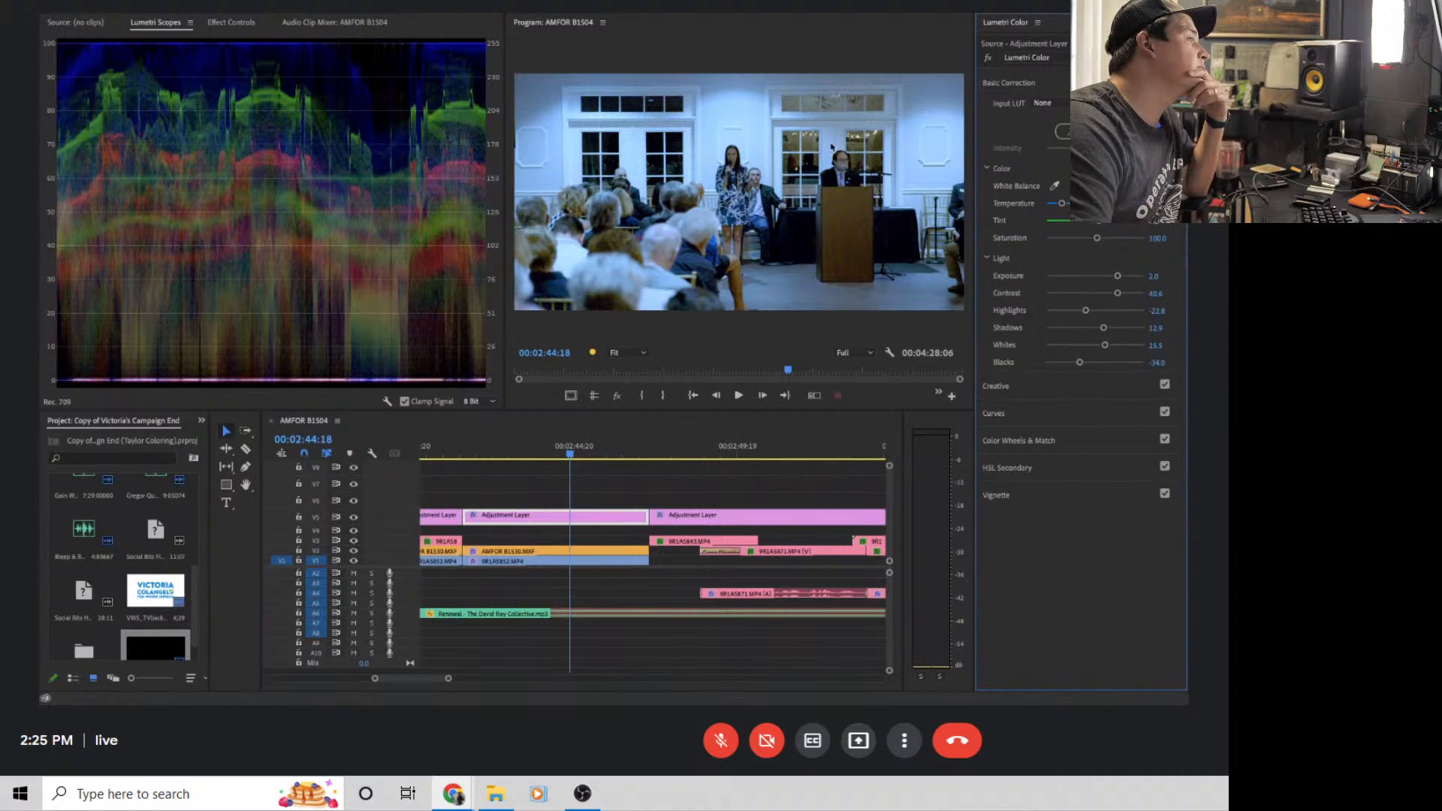
drag(1065, 204, 1099, 204)
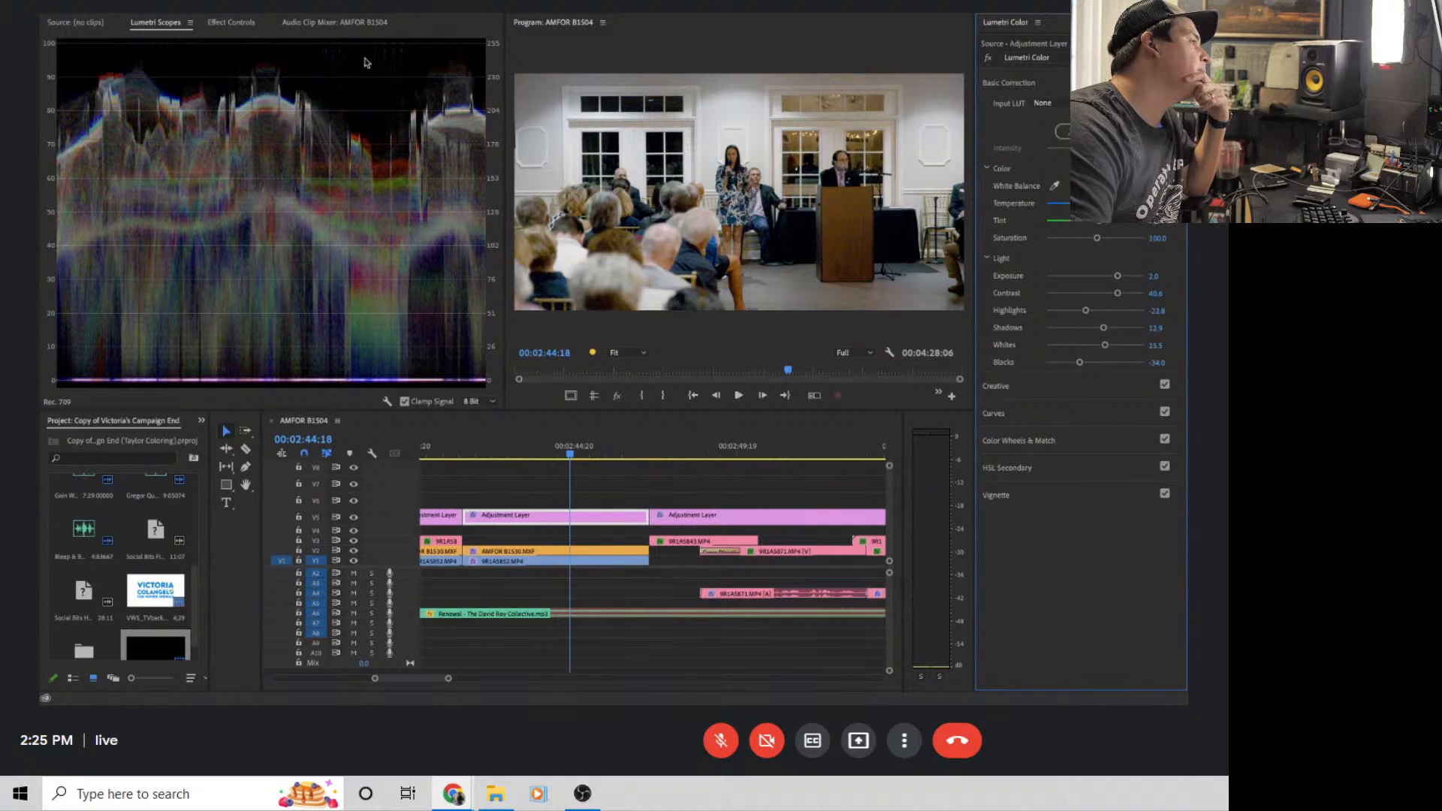
mouse_move(1099, 204)
mouse_down()
mouse_move(1113, 204)
mouse_move(1067, 205)
mouse_move(1089, 205)
mouse_up()
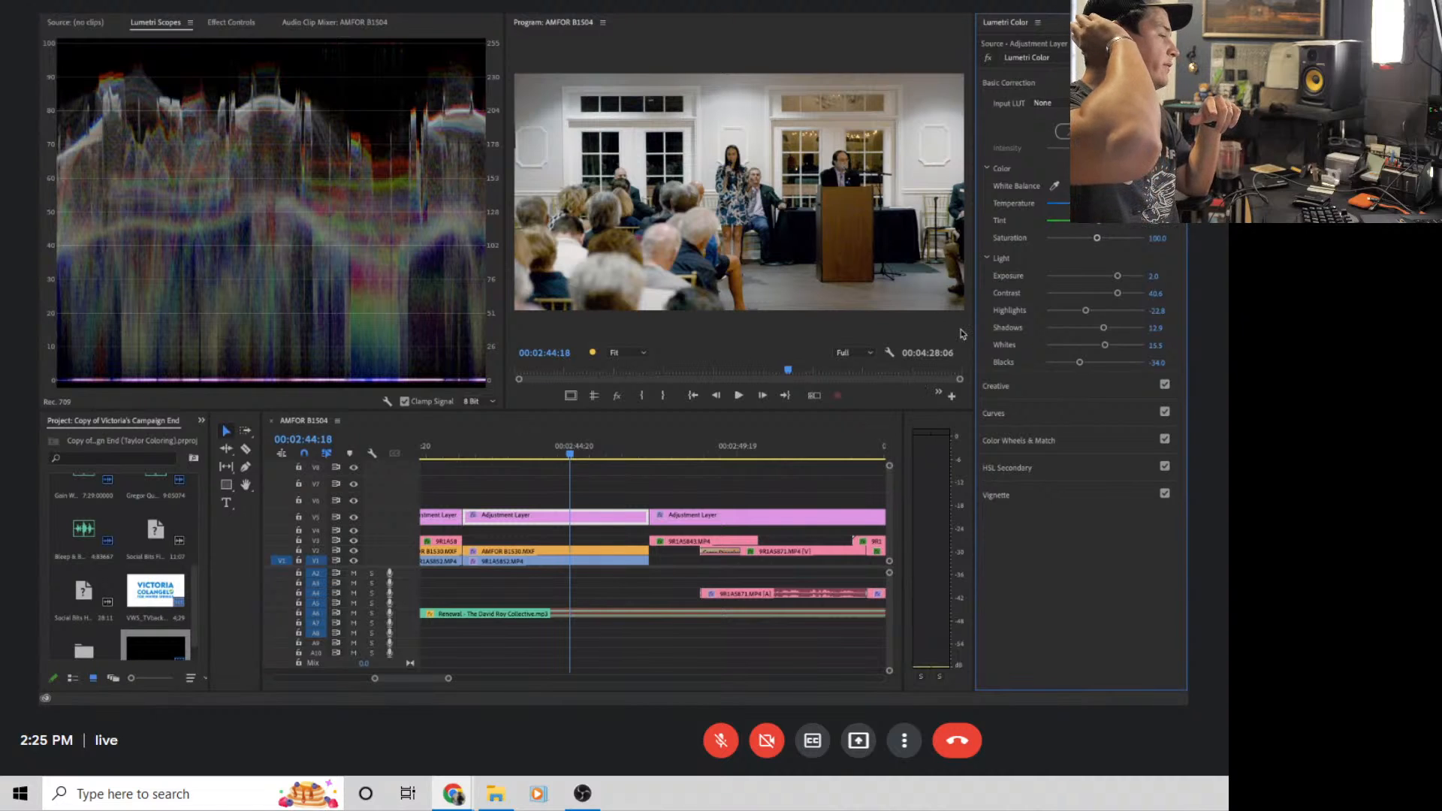
Split the adjustment layer at the start and end of the shot of the woman holding the microphone
drag(570, 456, 759, 456)
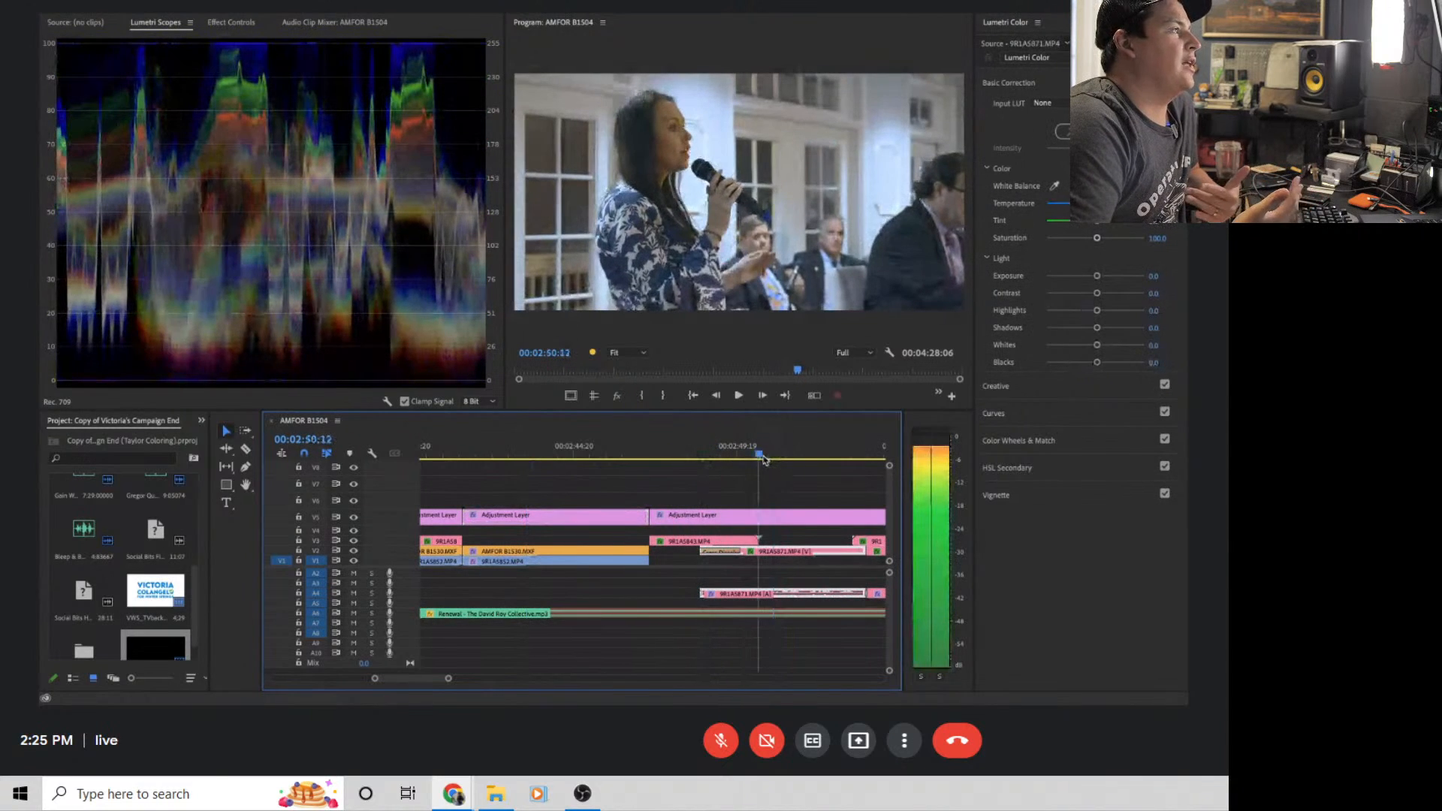
click(780, 519)
key(super+k)
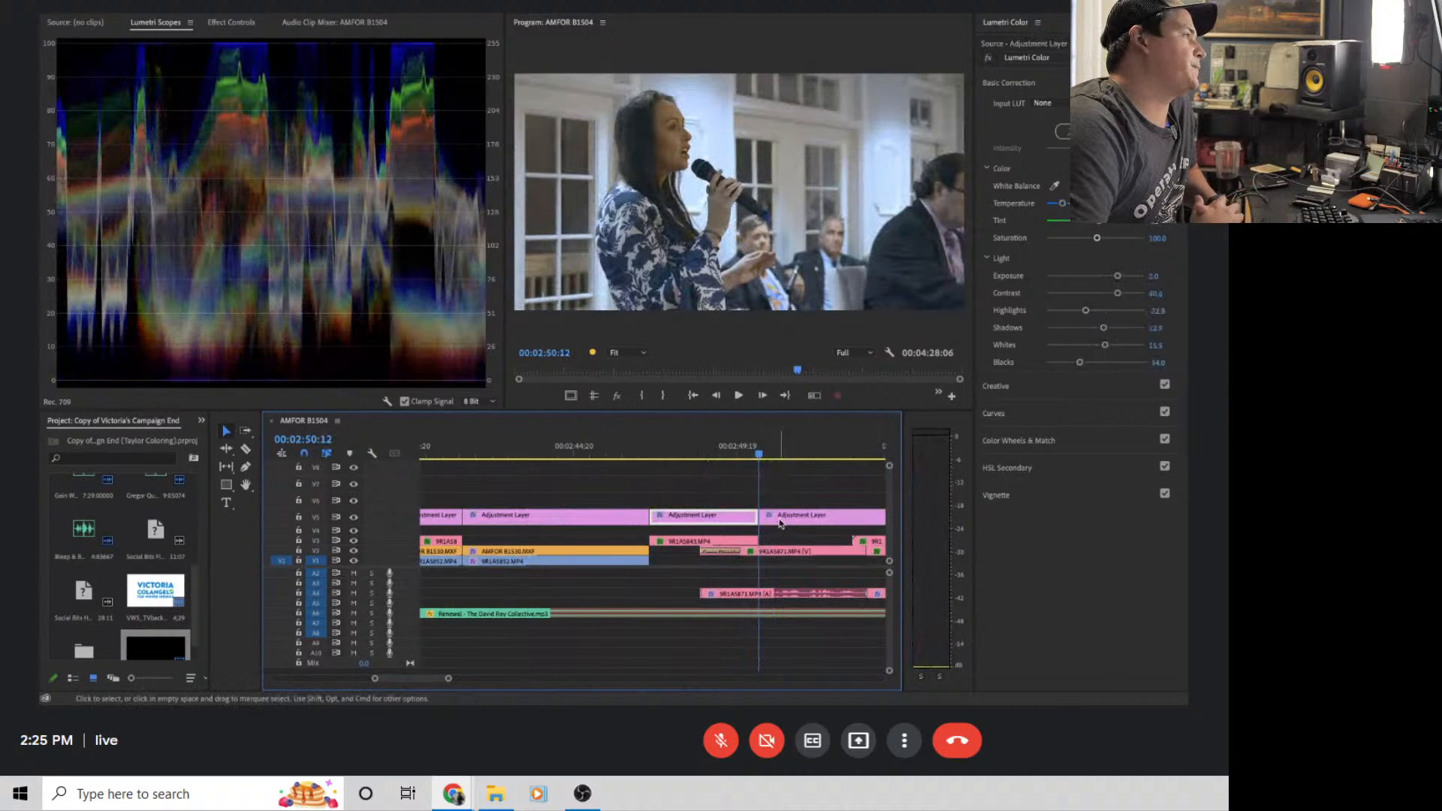
drag(760, 455, 662, 474)
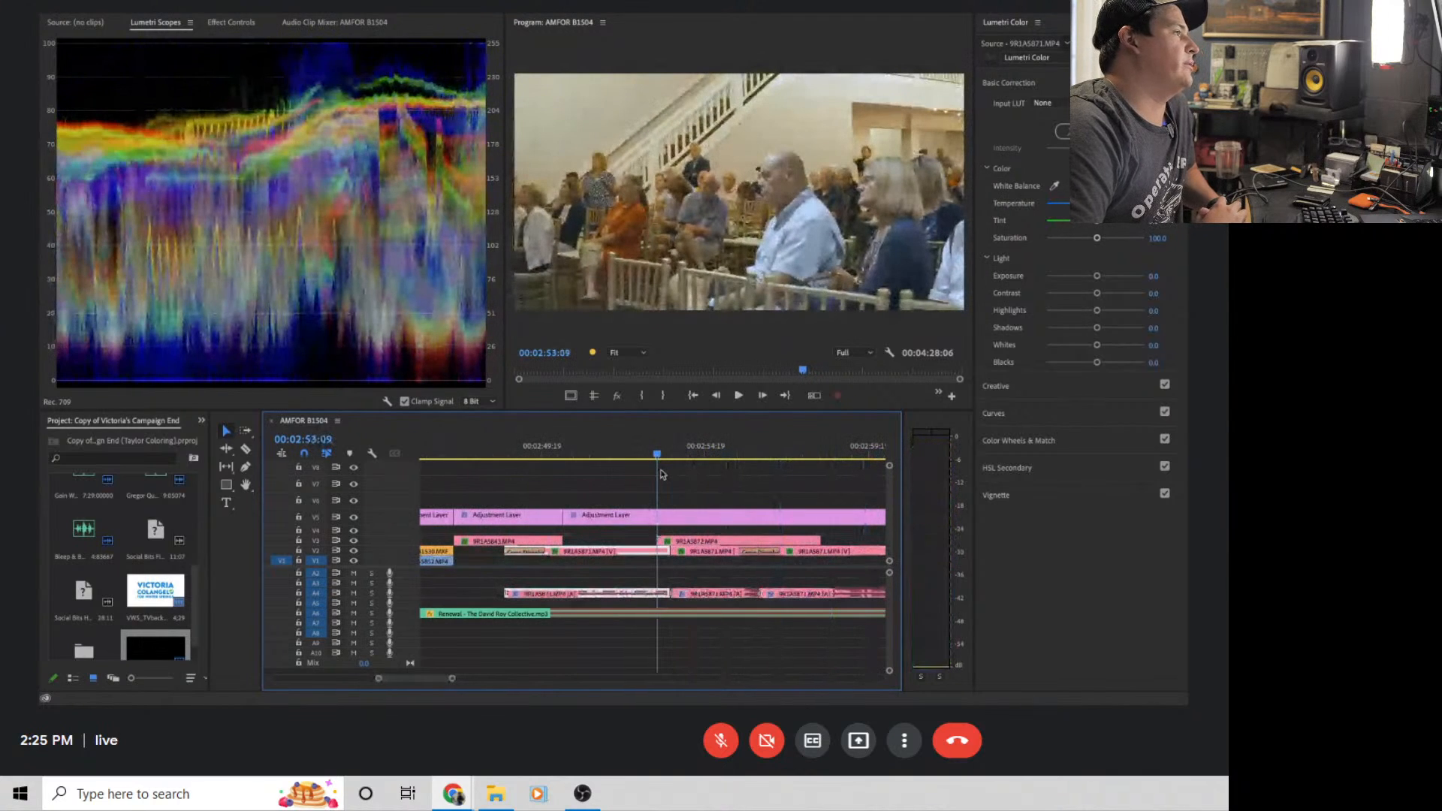
click(661, 519)
key(super+k)
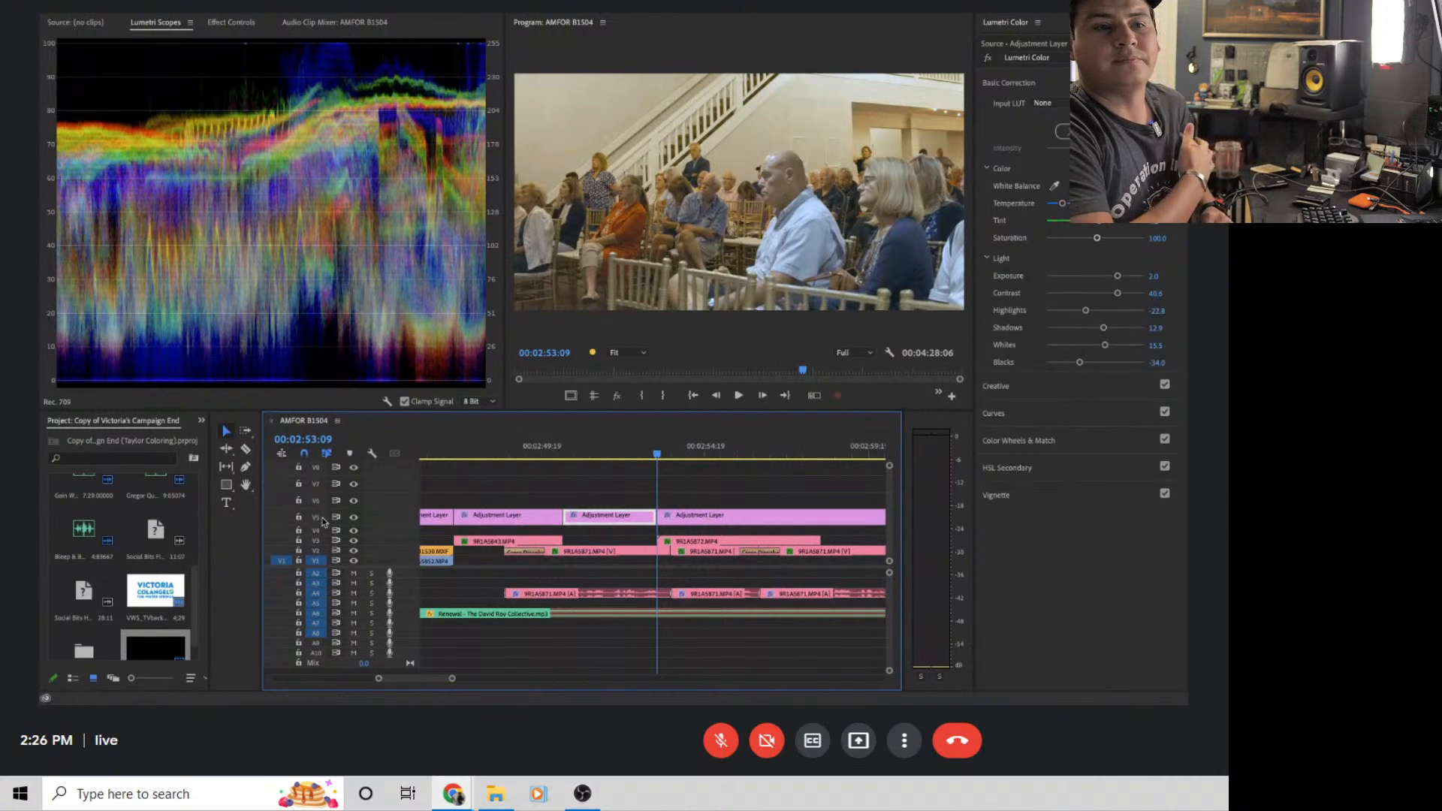
Select the adjustment layer over the woman with the microphone, warm its temperature, and fine-tune its tint
click(635, 453)
drag(634, 454, 630, 453)
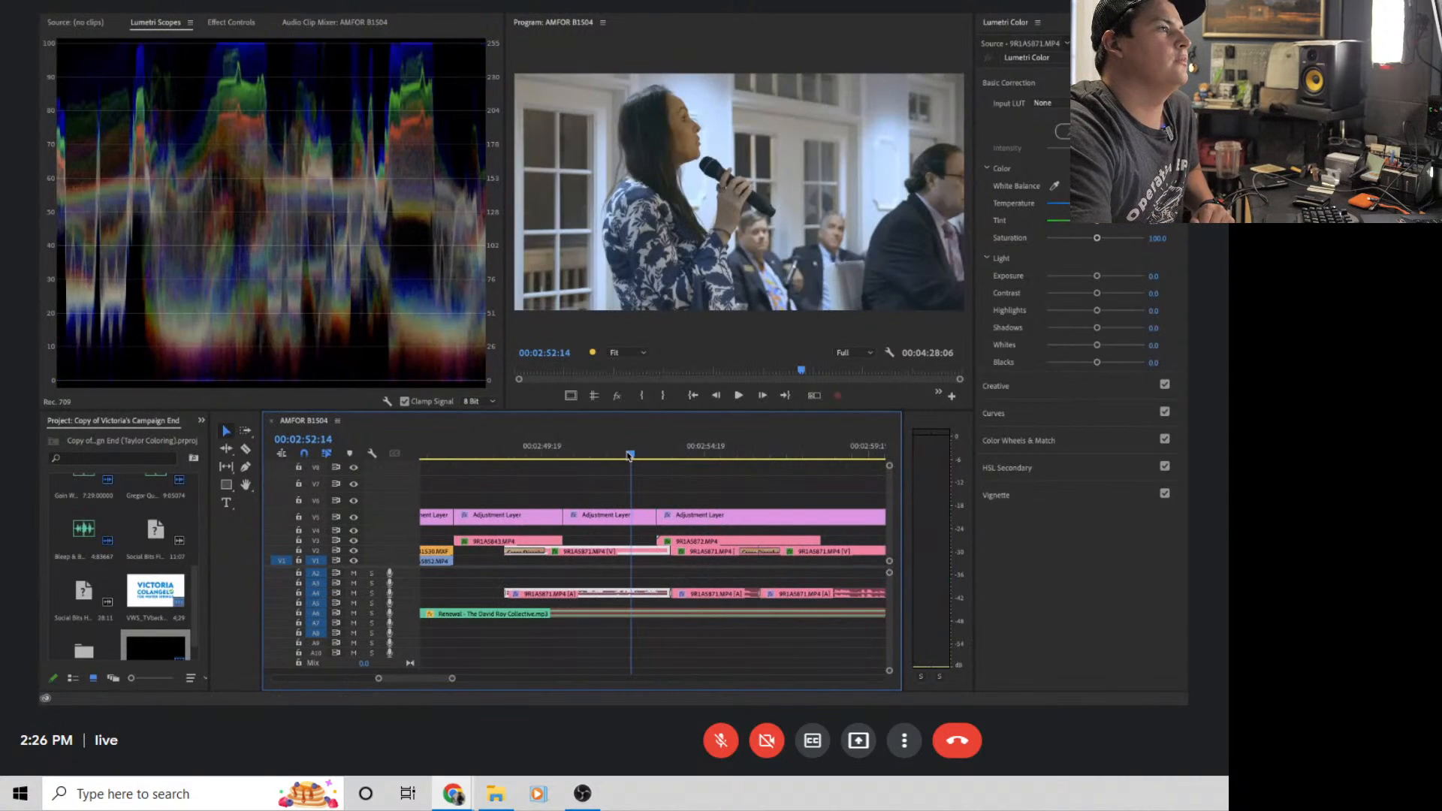
click(631, 515)
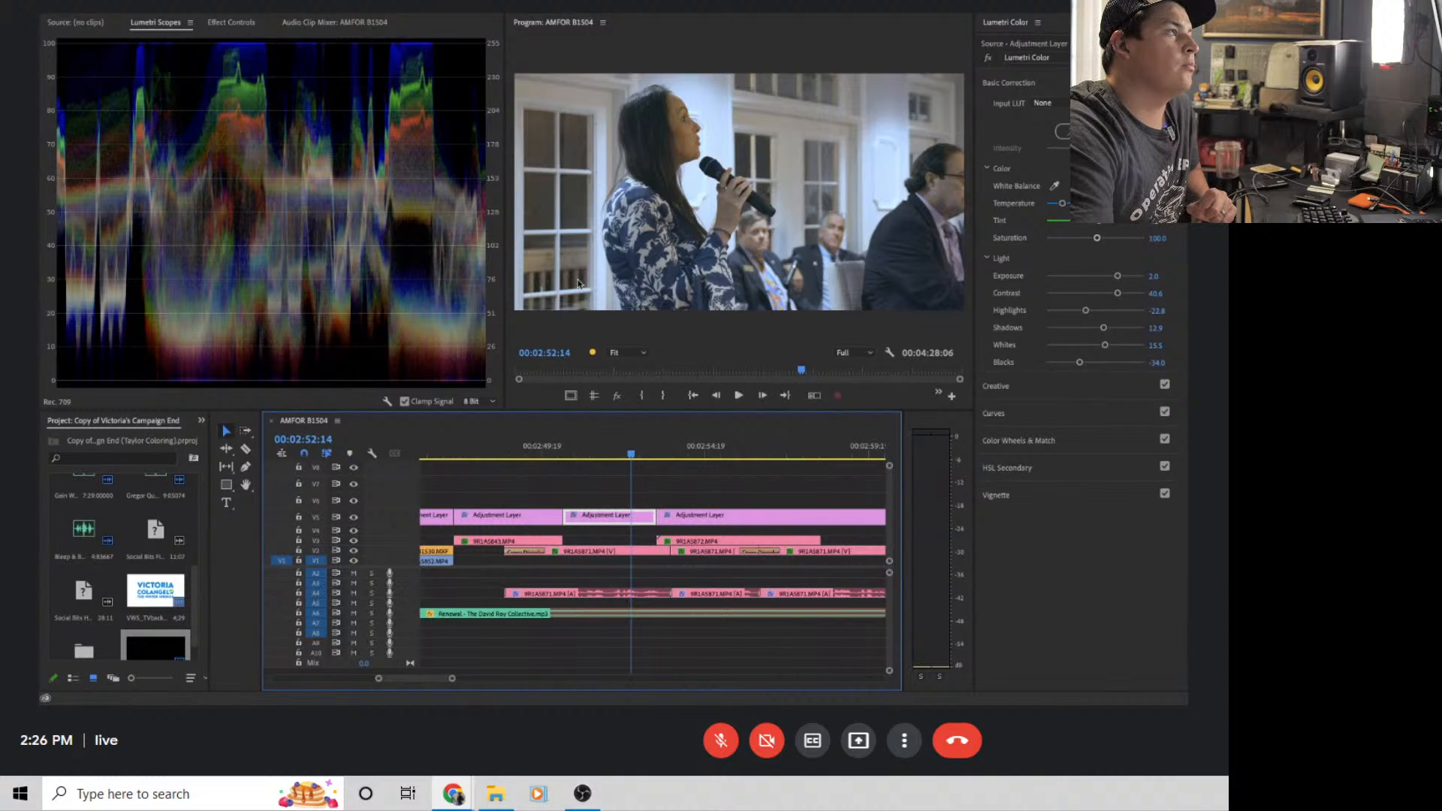
drag(1062, 204, 1087, 203)
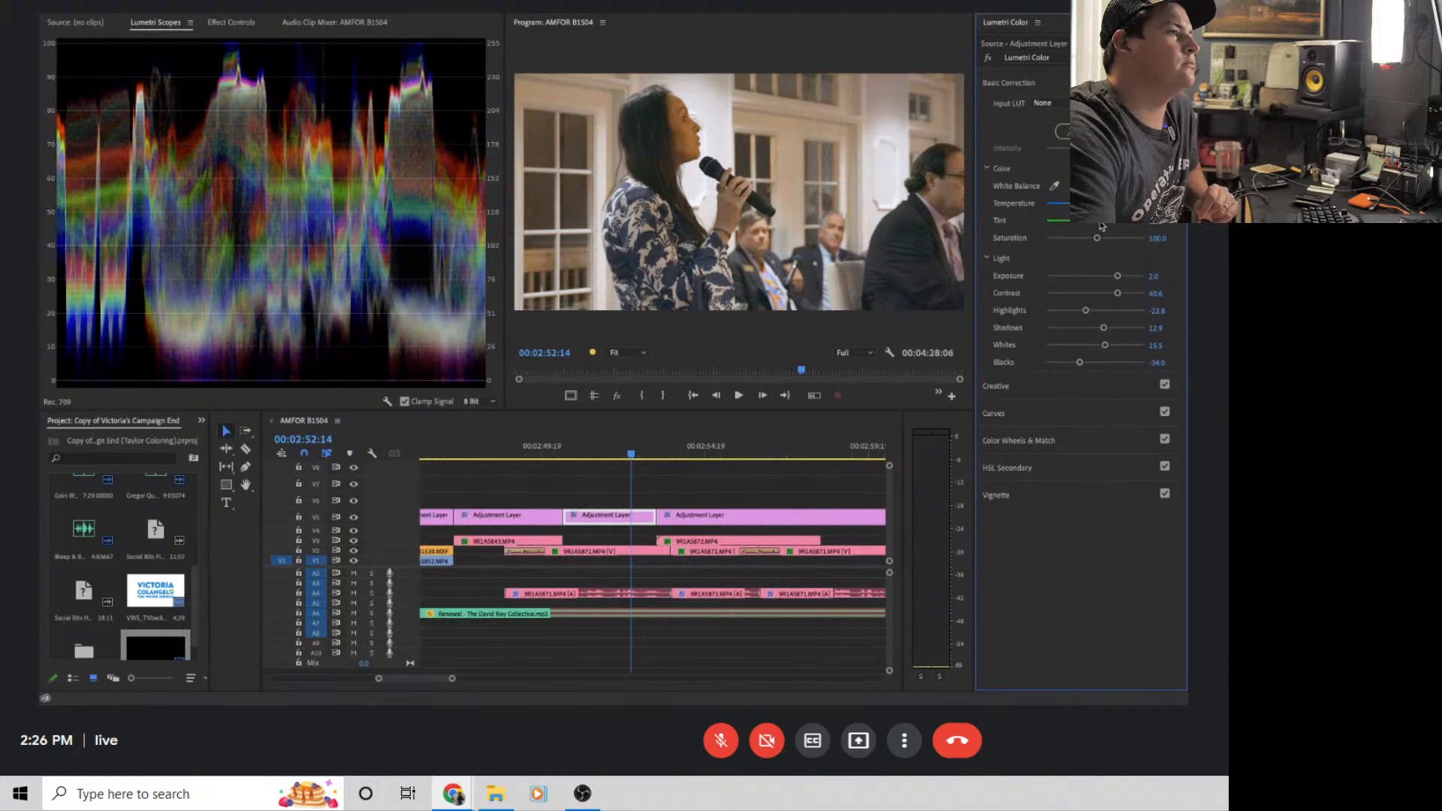
drag(1099, 224, 1095, 223)
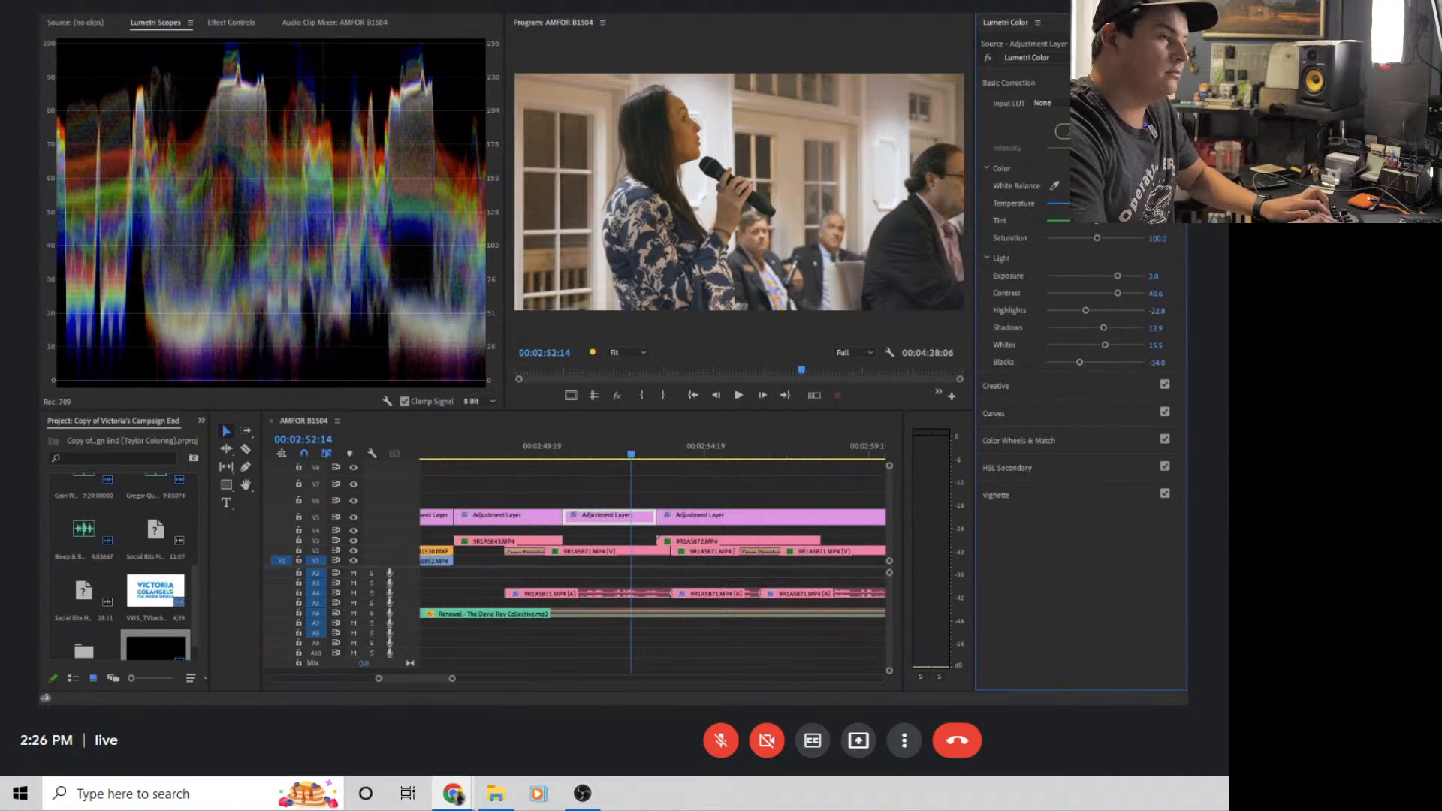
drag(1089, 203, 1086, 203)
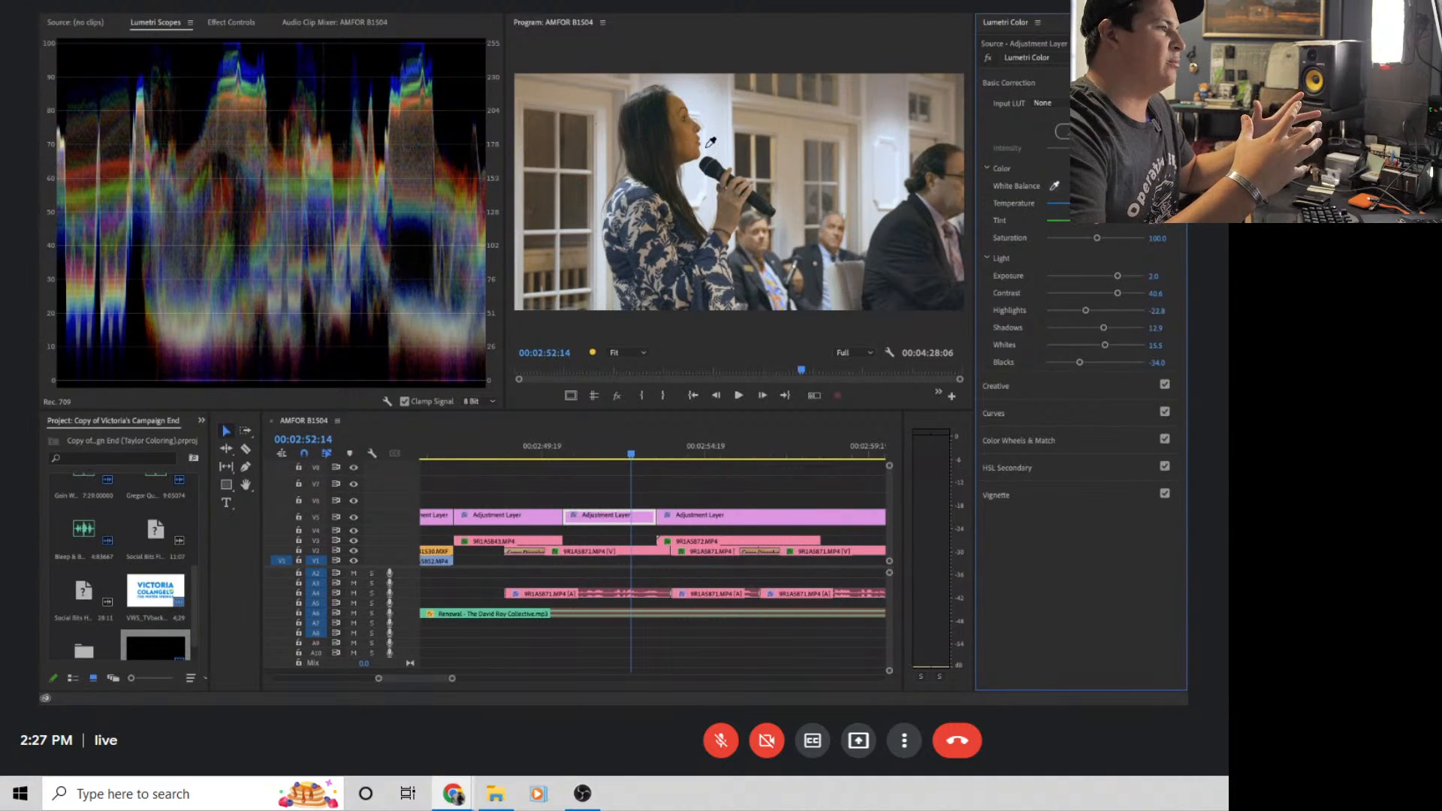
click(785, 211)
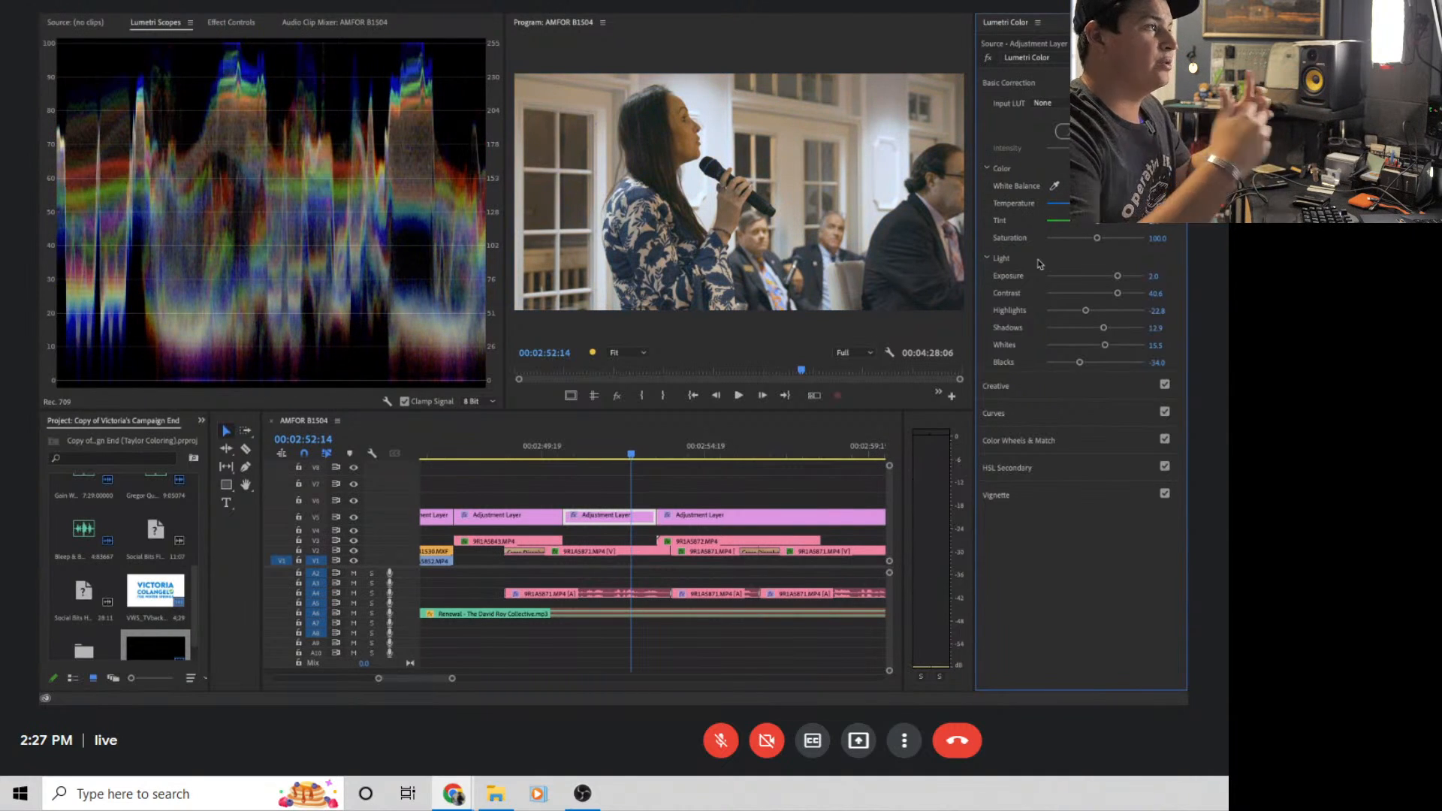
click(898, 162)
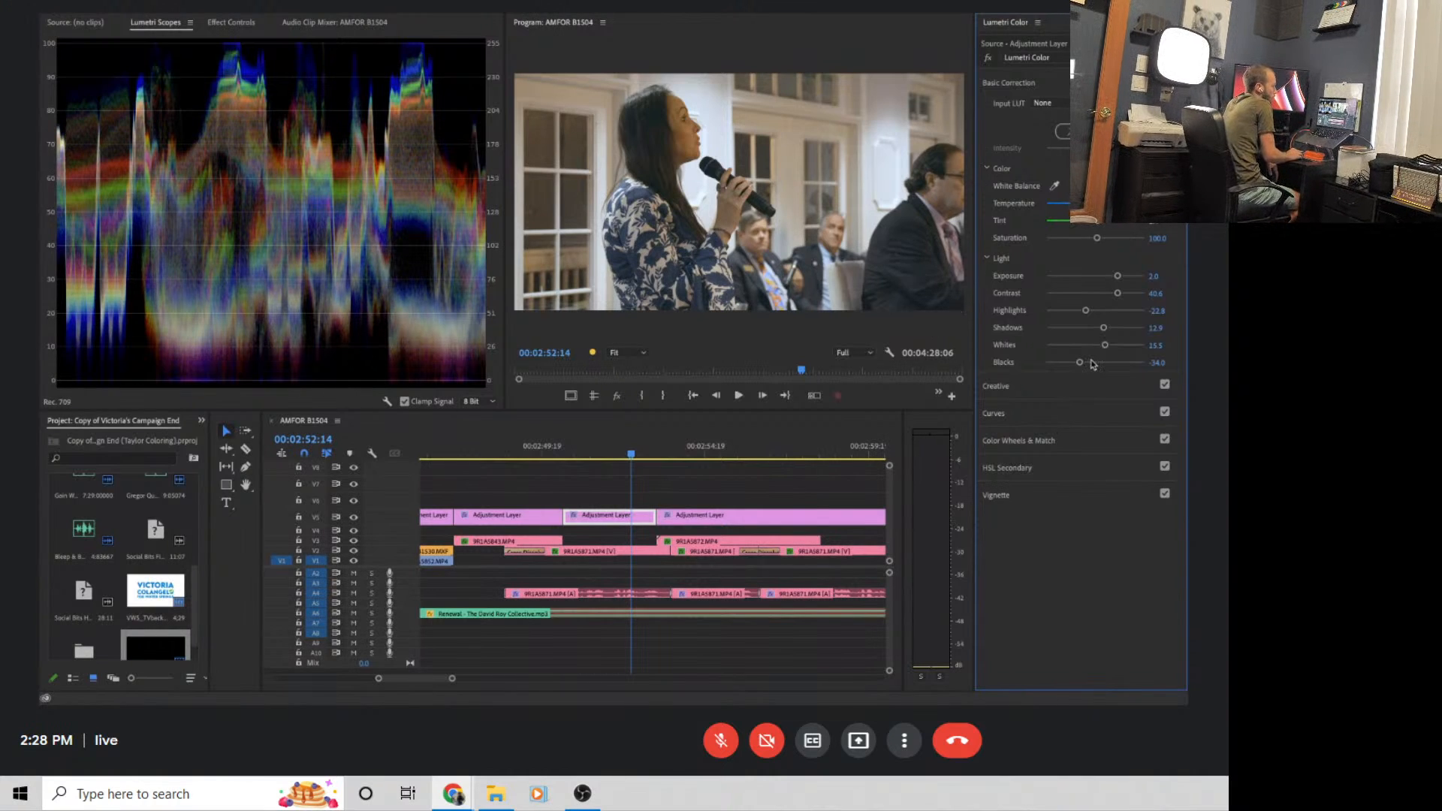
Set this layer's exposure to 1.5, blacks to -52.7, shadows to 55.4 and highlights to 9.5, and view the shot with the program monitor maximized
drag(1118, 276, 1111, 283)
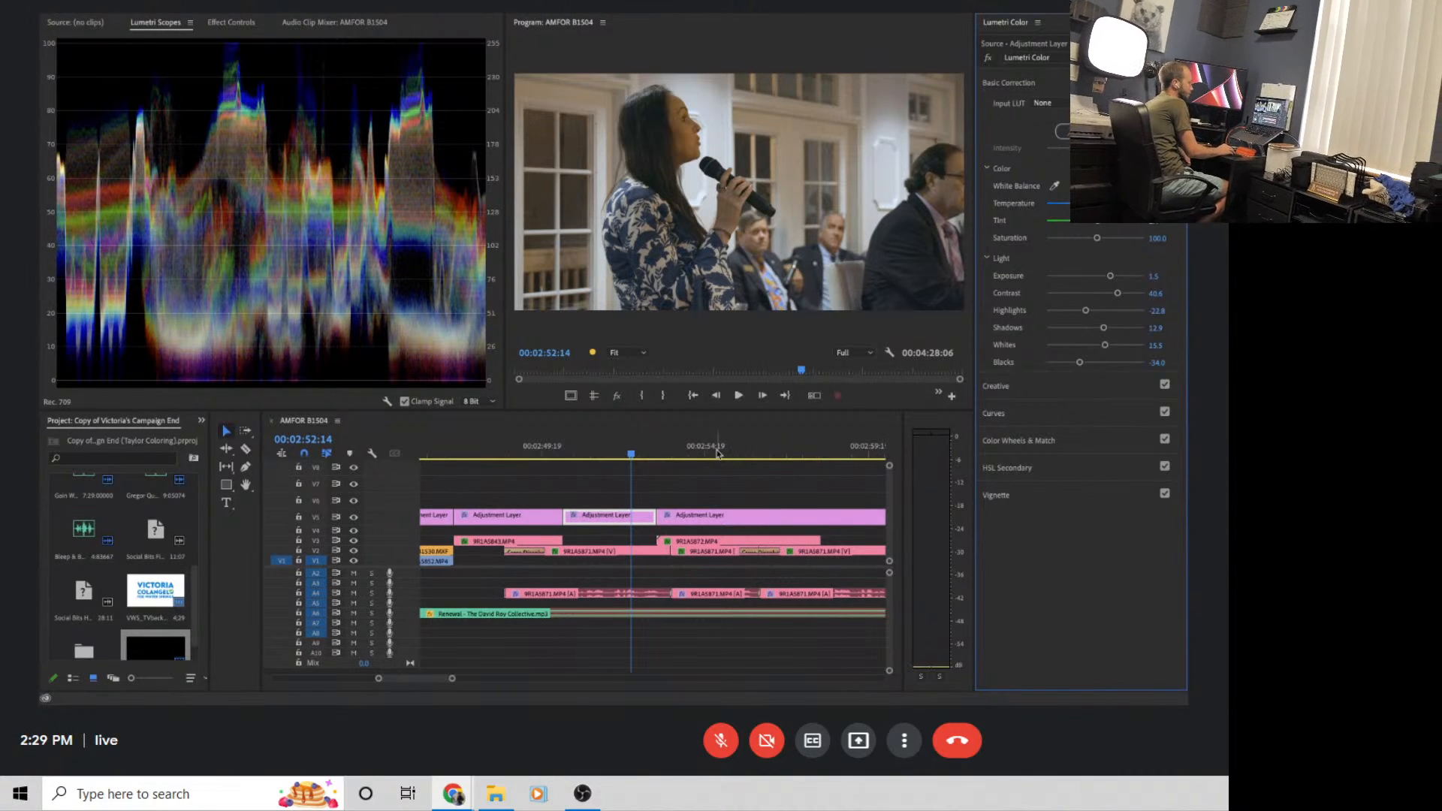
click(620, 455)
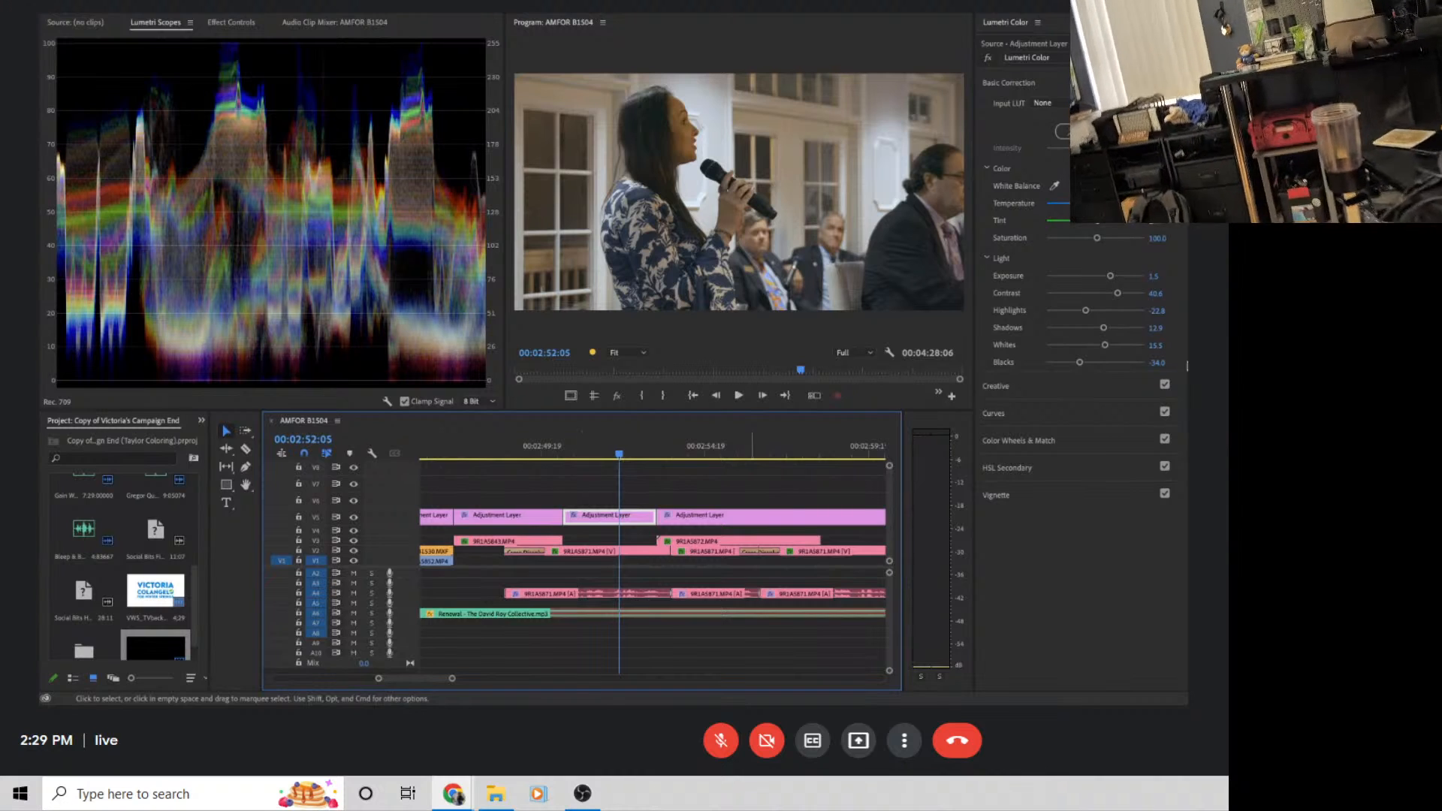
drag(1079, 365, 1100, 314)
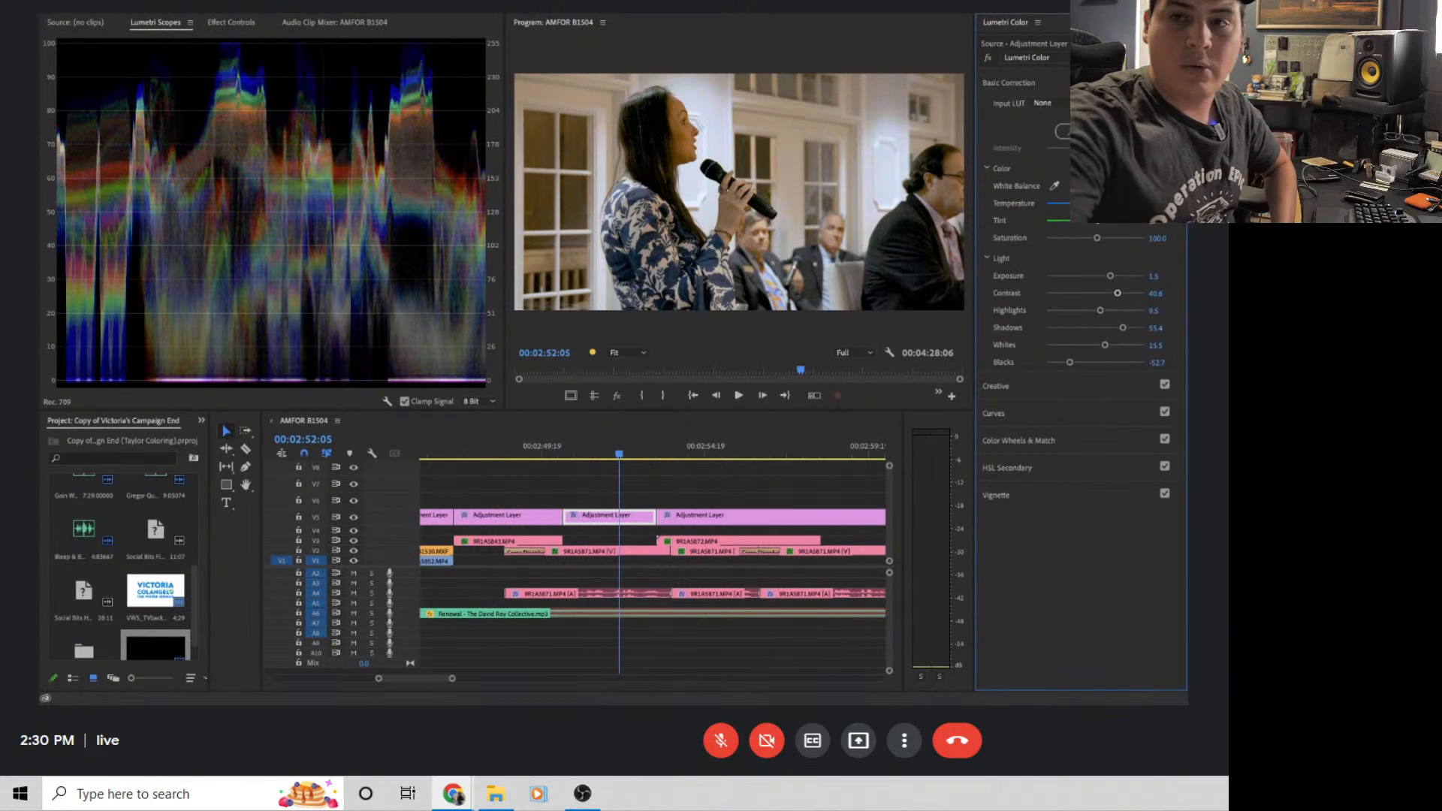
click(669, 162)
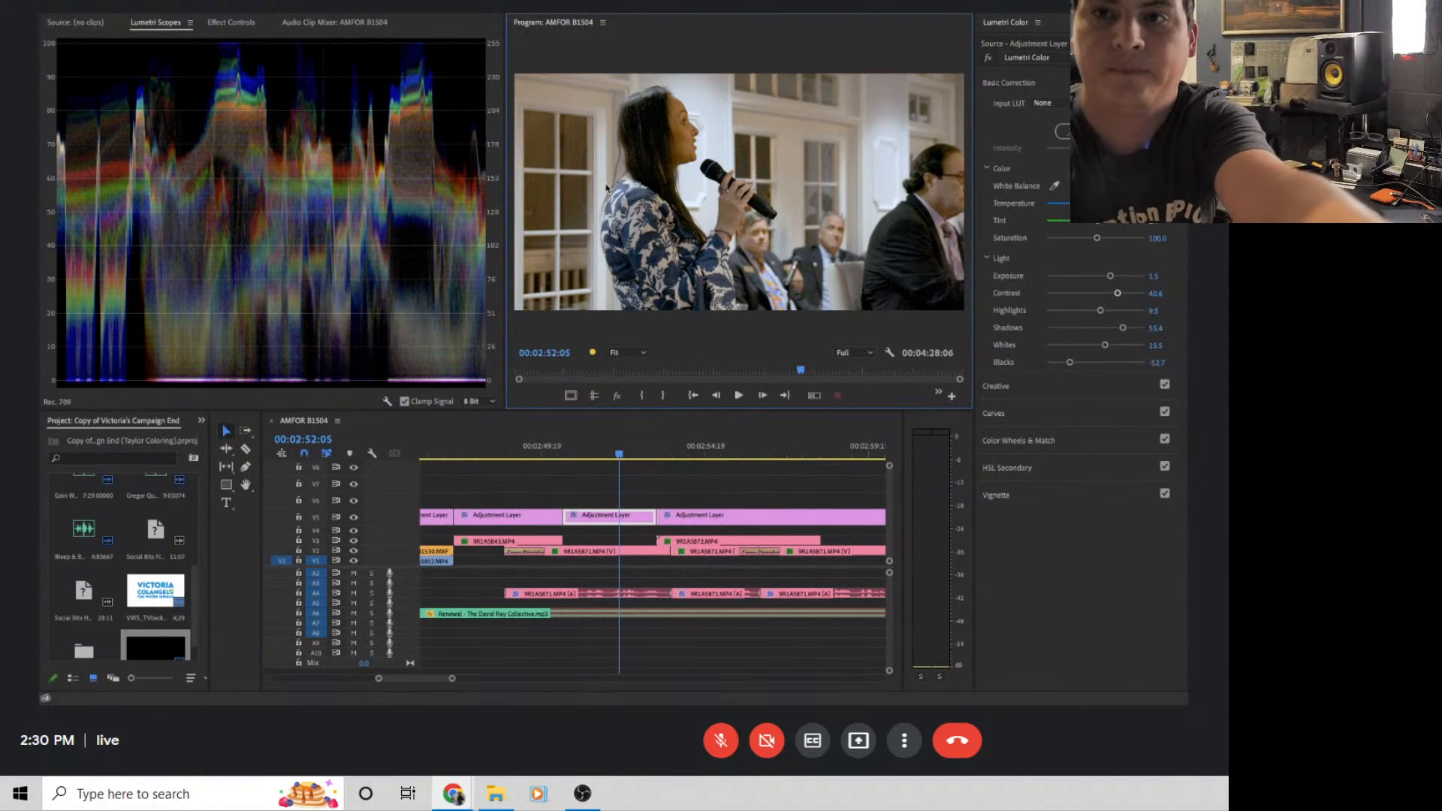
key(grave)
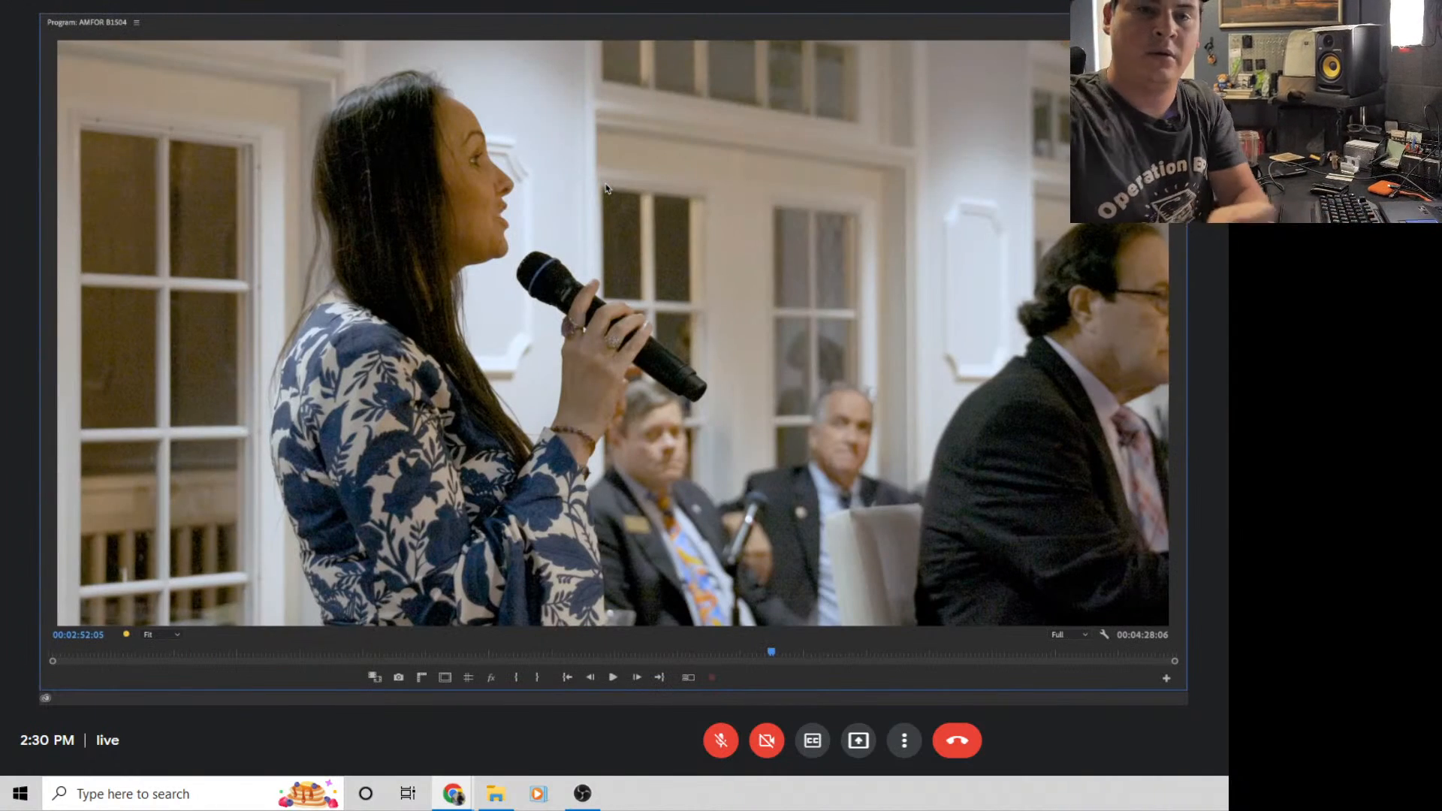